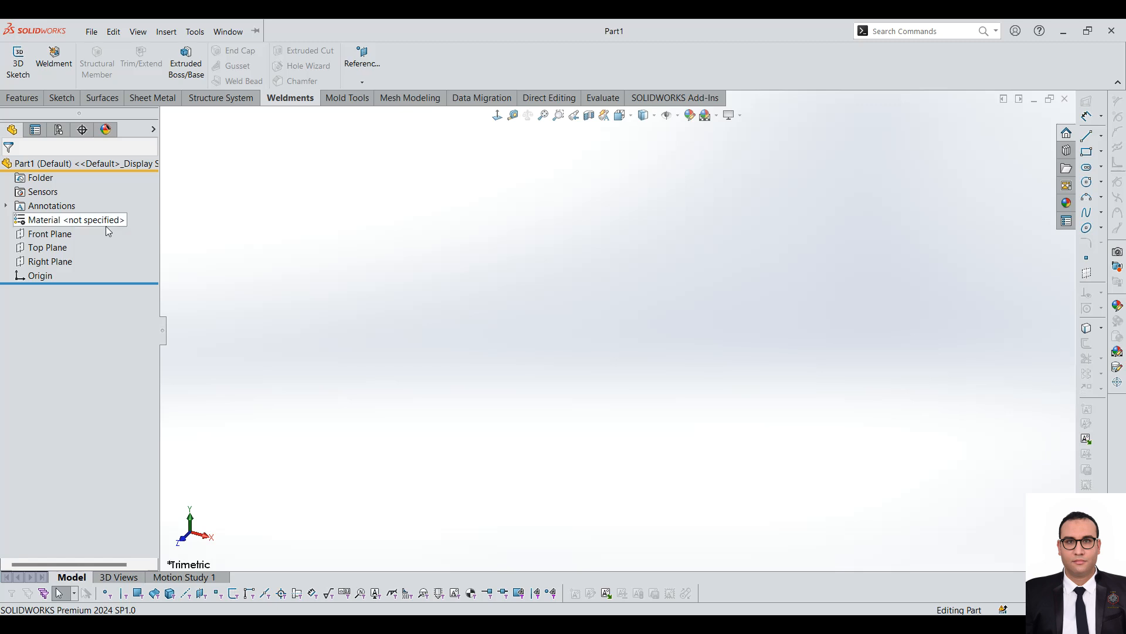
# - Sketch a closed stepped outline about 98 mm wide and 85 mm tall on the Front Plane, starting at the origin
pyautogui.click(51, 234)
pyautogui.click(61, 97)
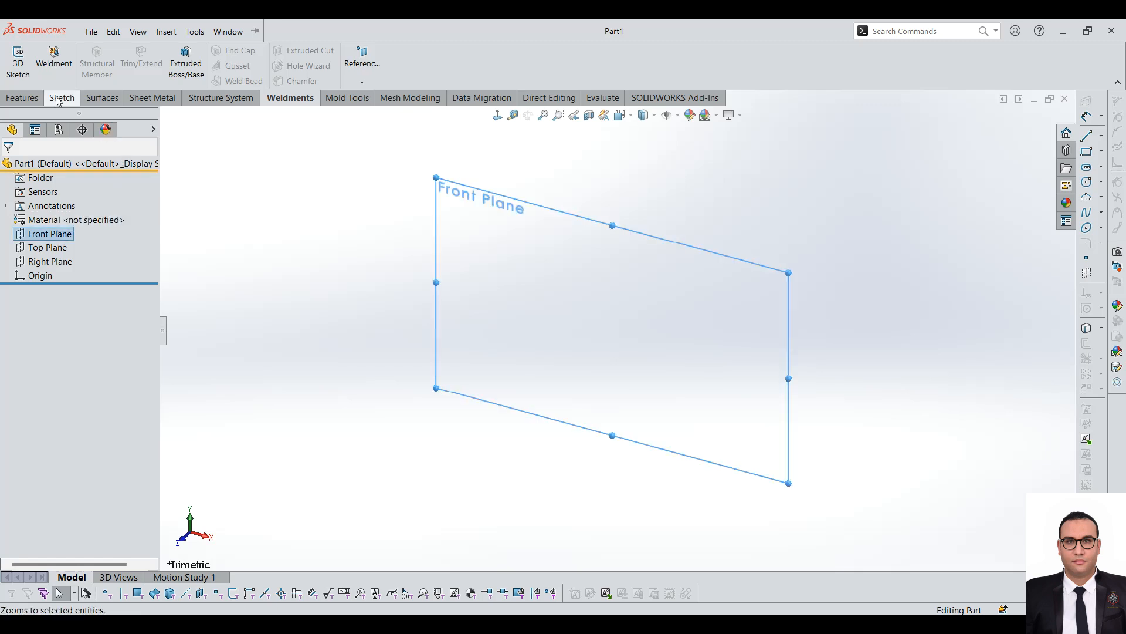
pyautogui.click(19, 62)
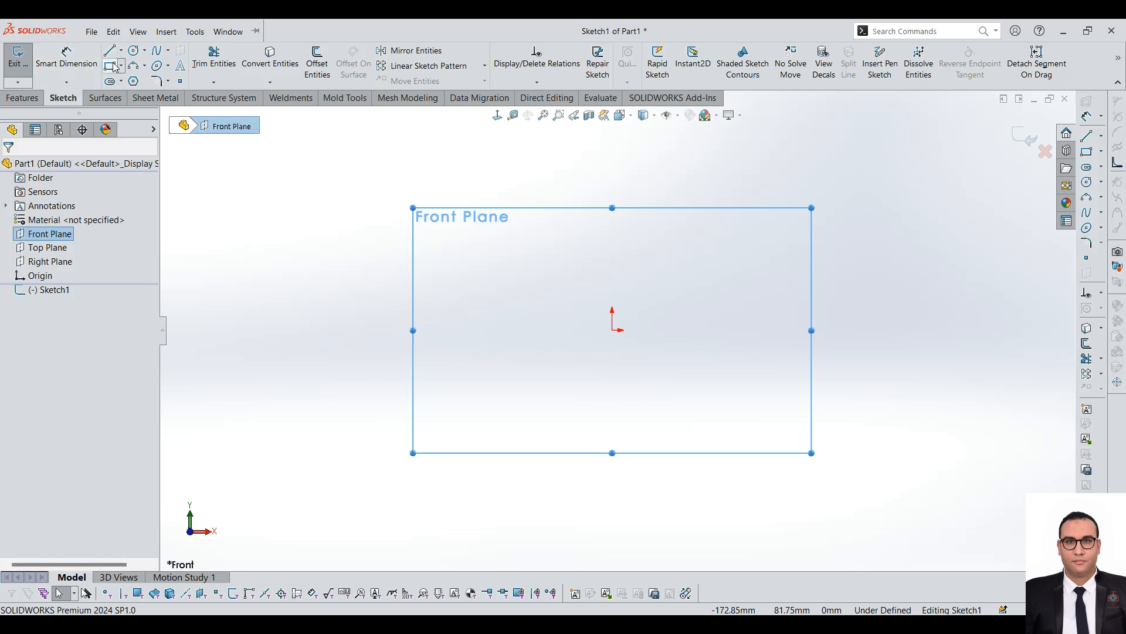
pyautogui.click(612, 329)
pyautogui.click(612, 193)
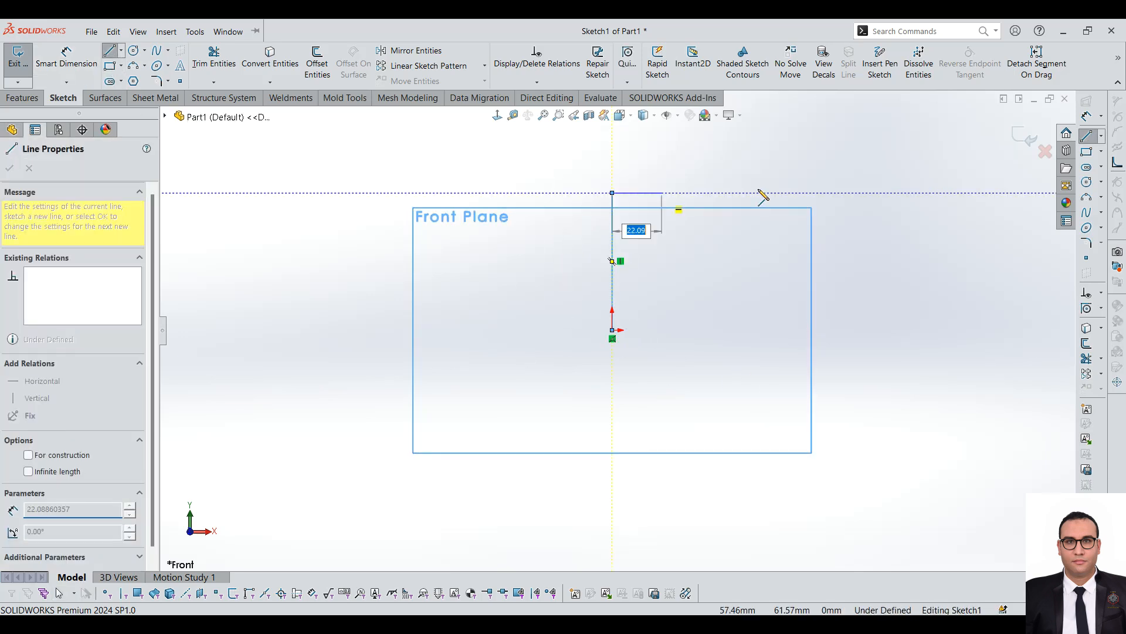
pyautogui.click(736, 192)
pyautogui.click(736, 141)
pyautogui.click(833, 140)
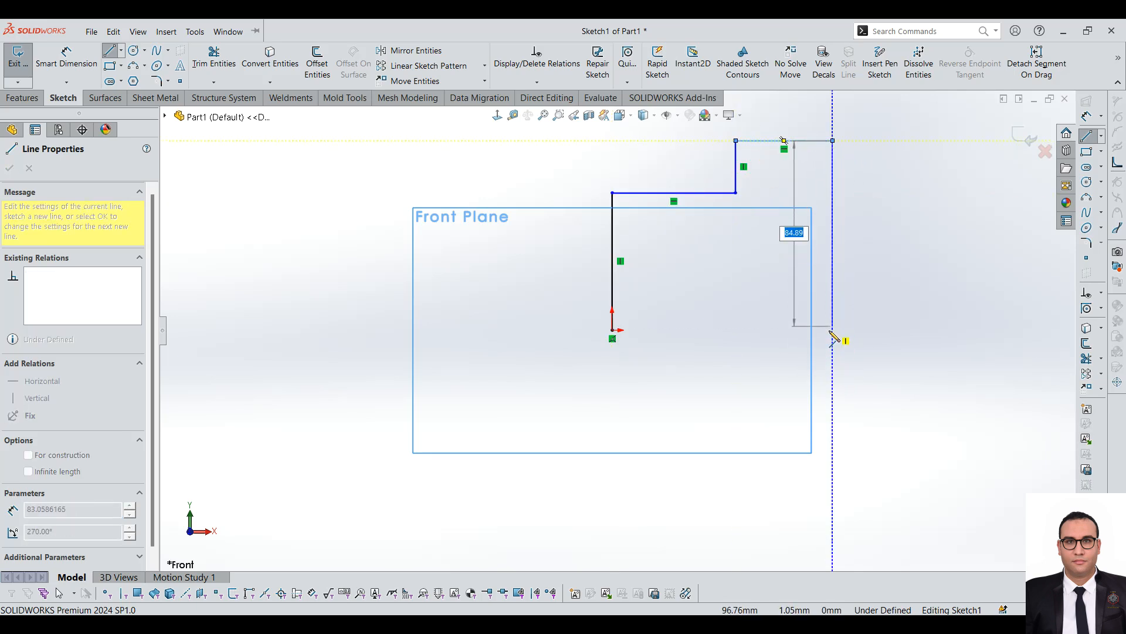
pyautogui.click(833, 330)
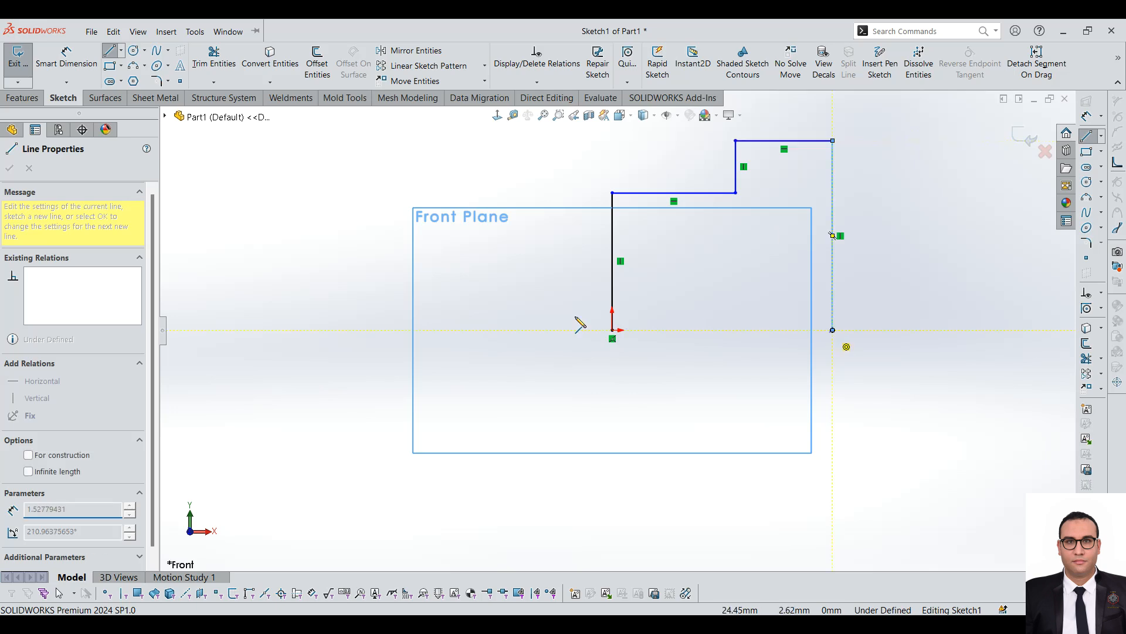
pyautogui.click(612, 330)
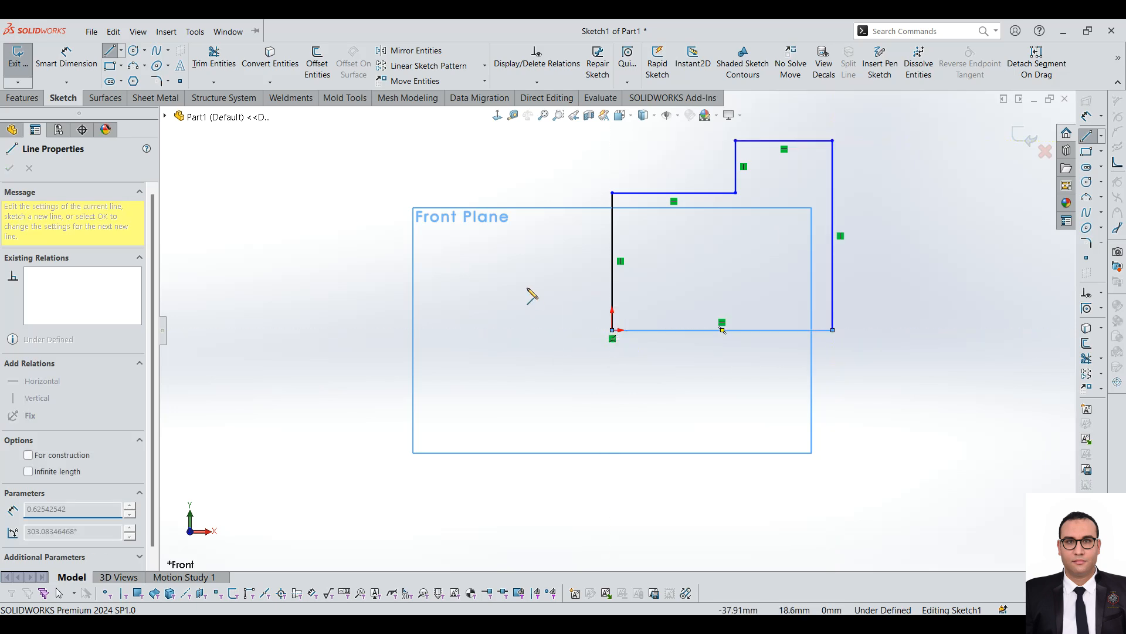
# - Add a full-width horizontal divider line inside the outline and a vertical line from it down to the base line
pyautogui.click(613, 261)
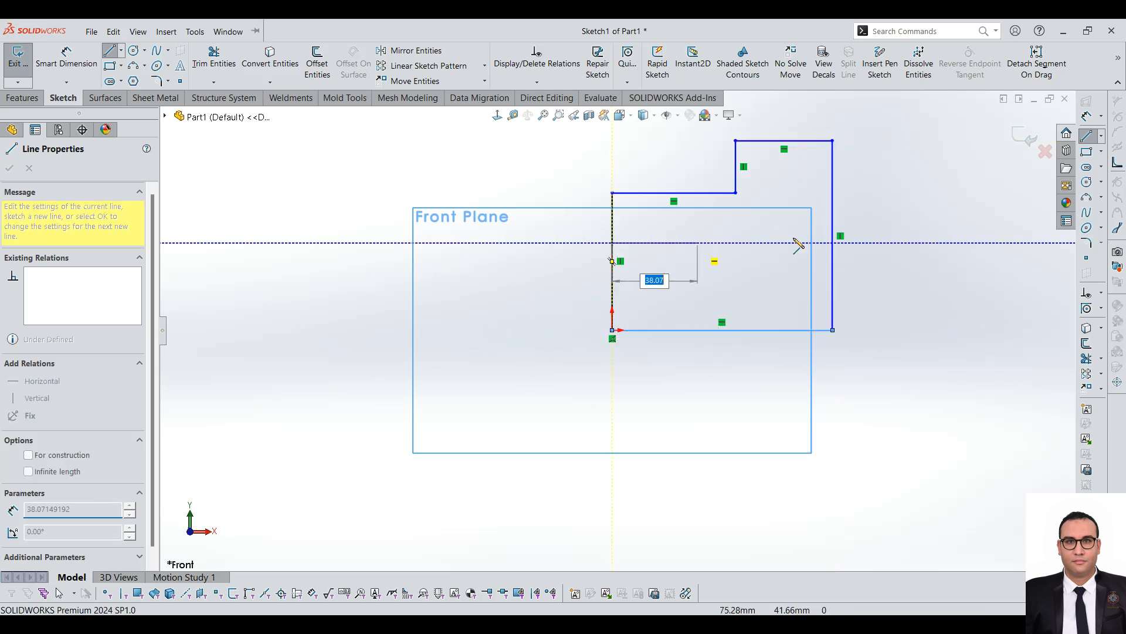
pyautogui.click(833, 243)
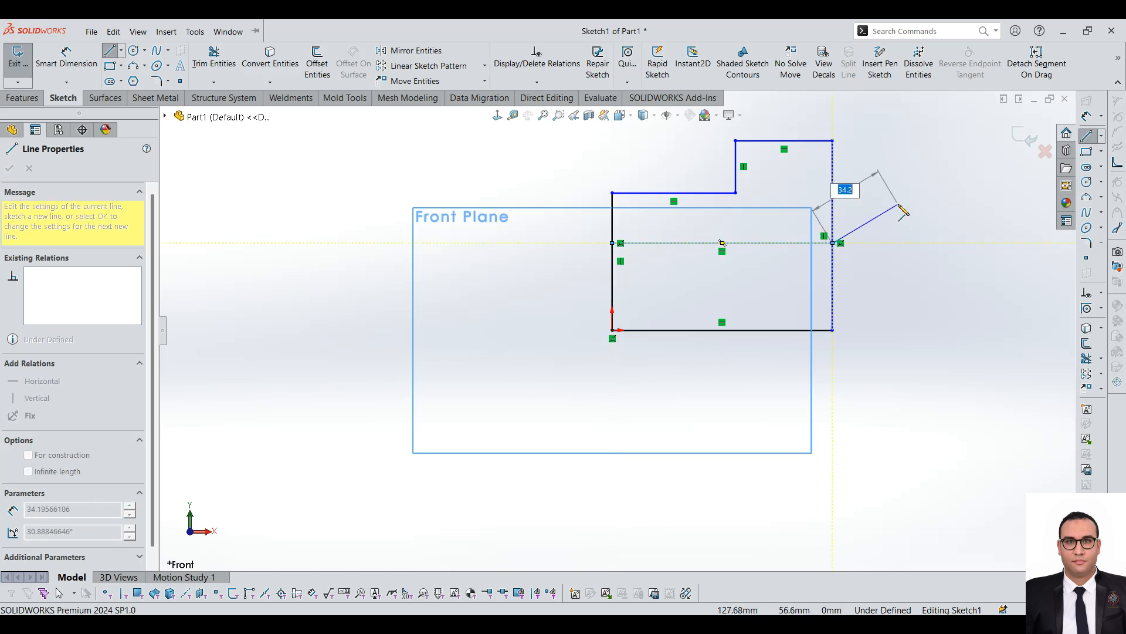
pyautogui.press('Escape')
pyautogui.click(695, 243)
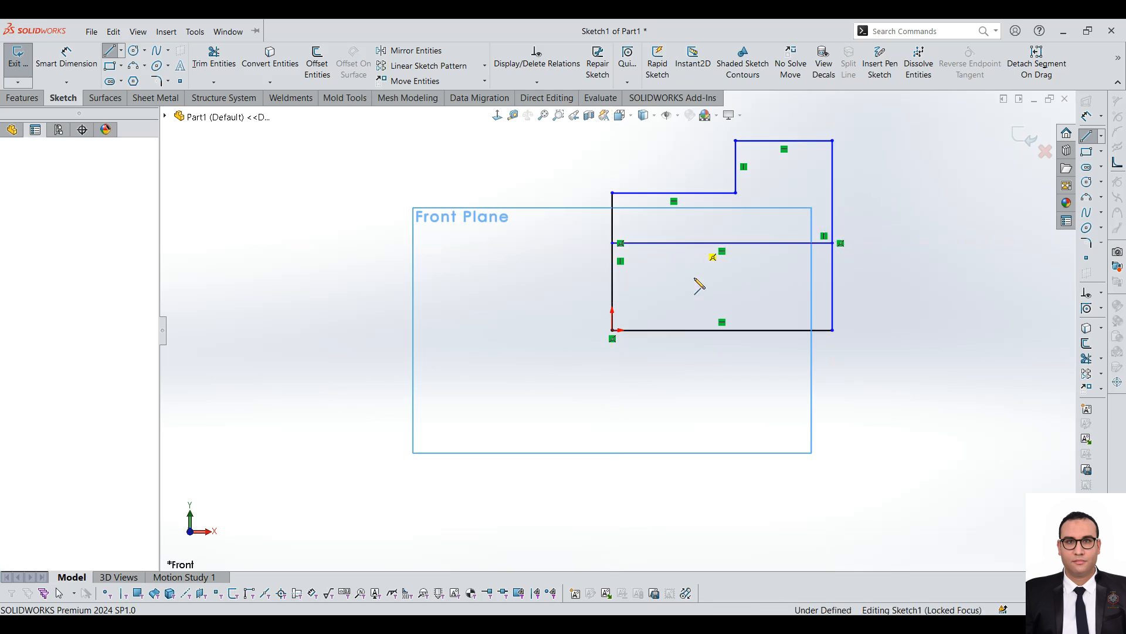
pyautogui.click(696, 329)
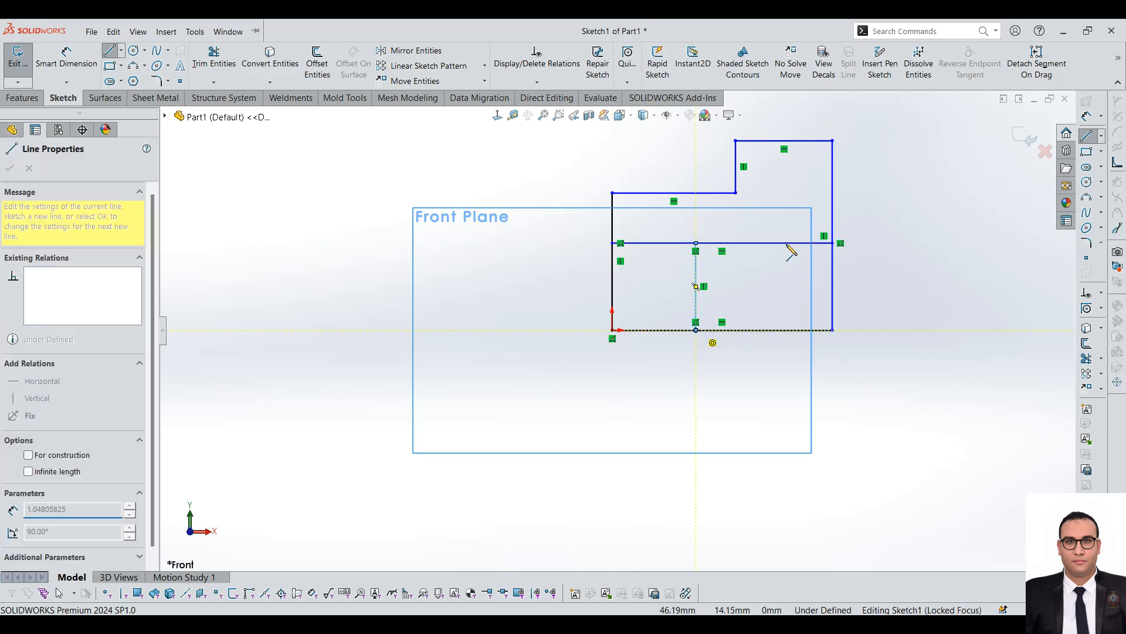
pyautogui.press('Escape')
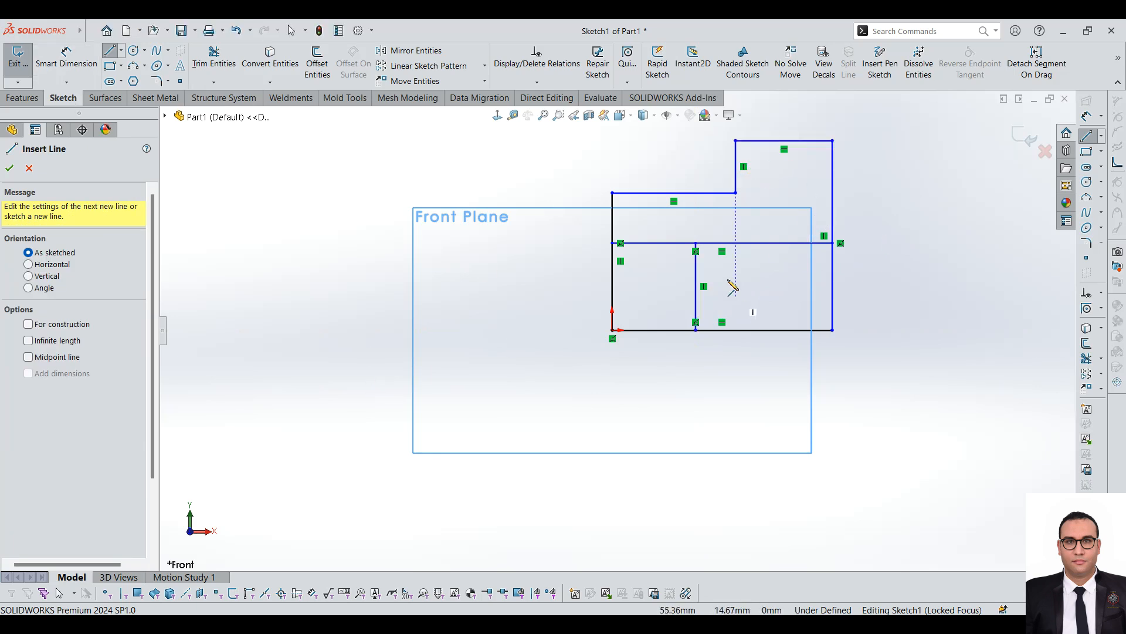
# - Dimension the outline's base line at 1000 mm and exit the sketch
pyautogui.scroll(2, 737, 205)
pyautogui.scroll(-2, 747, 158)
pyautogui.click(95, 65)
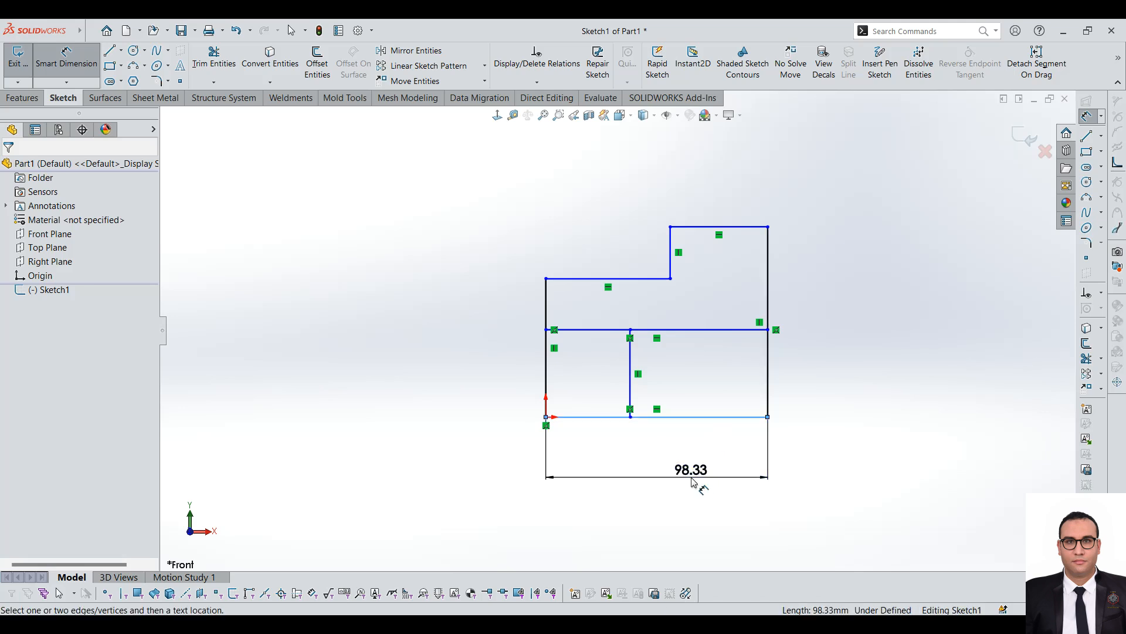
pyautogui.click(695, 480)
pyautogui.write('1000')
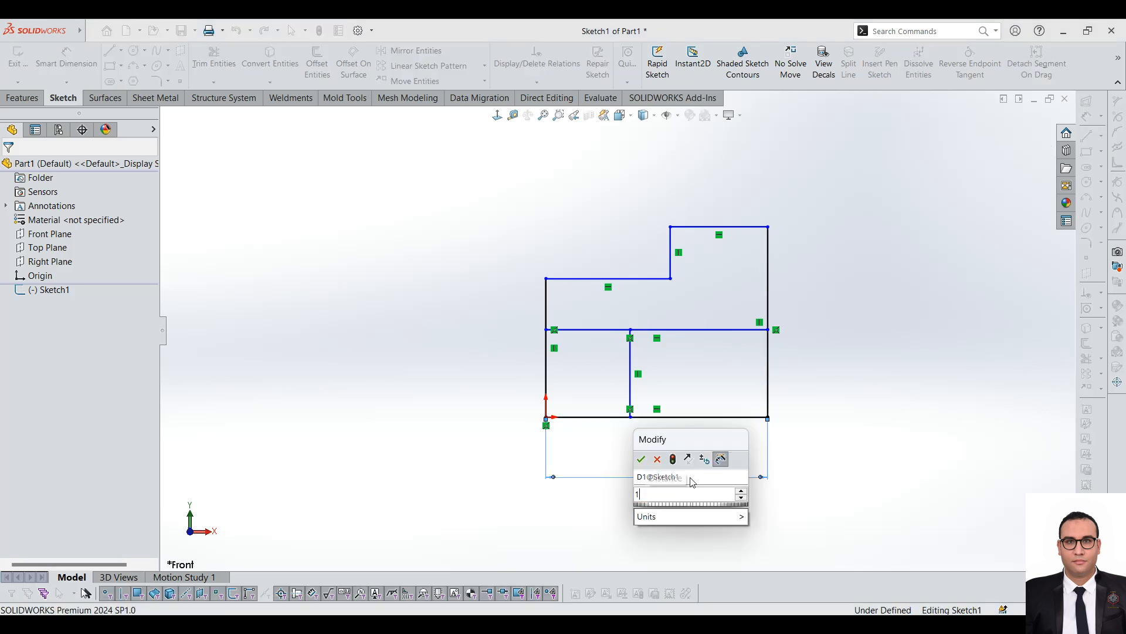
pyautogui.press('Return')
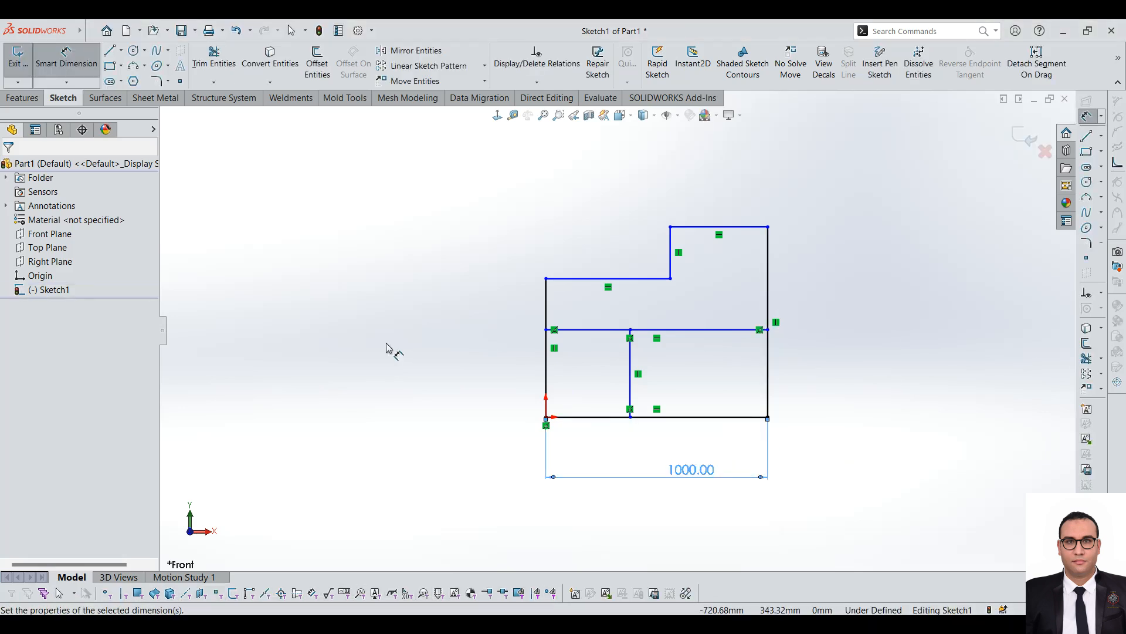
pyautogui.click(8, 59)
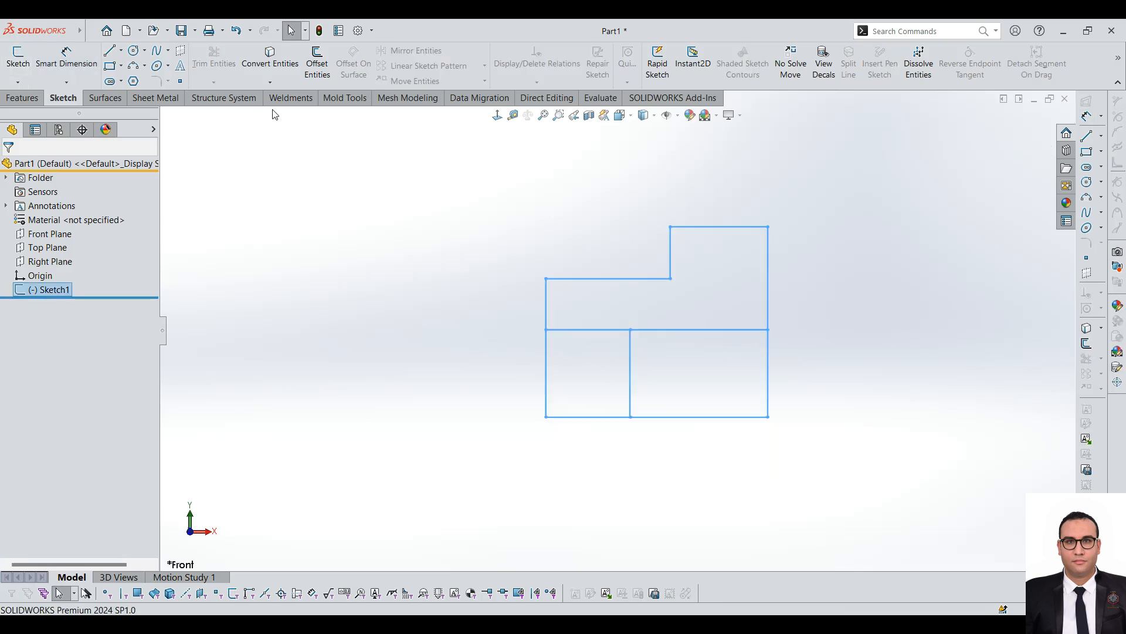
# - Start a Structural Member and examine the profile standards and the iso types on offer, trying angle iron
pyautogui.click(290, 97)
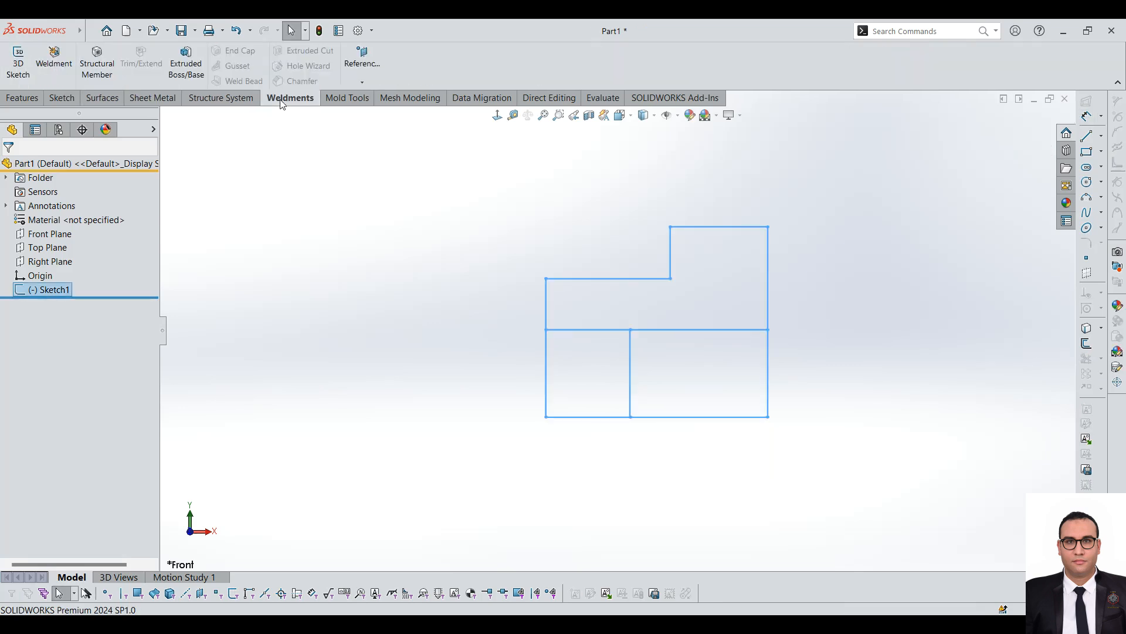
pyautogui.click(103, 77)
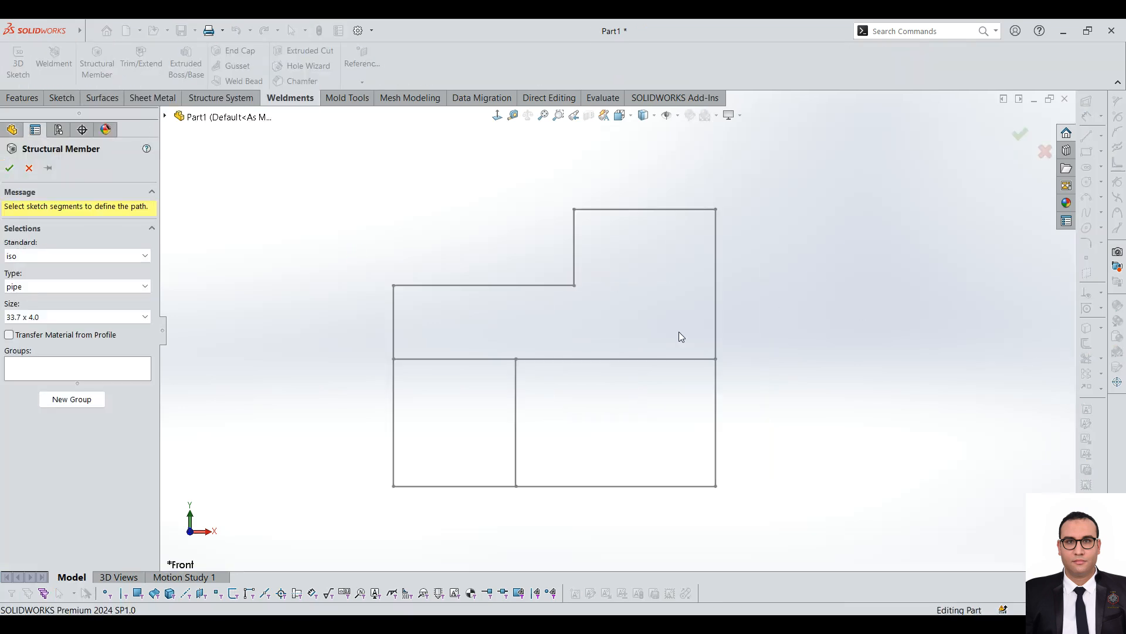
pyautogui.scroll(3, 655, 309)
pyautogui.moveTo(654, 342)
pyautogui.mouseDown(button='middle')
pyautogui.moveTo(648, 281)
pyautogui.moveTo(724, 242)
pyautogui.mouseUp(button='middle')
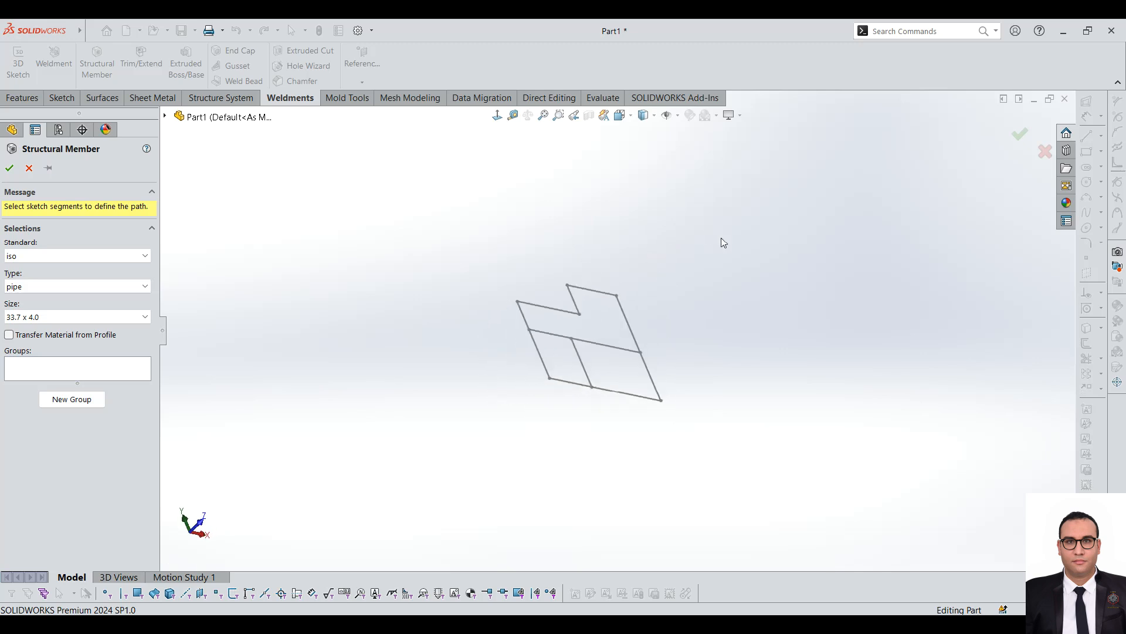
pyautogui.scroll(-3, 628, 319)
pyautogui.scroll(-1, 497, 335)
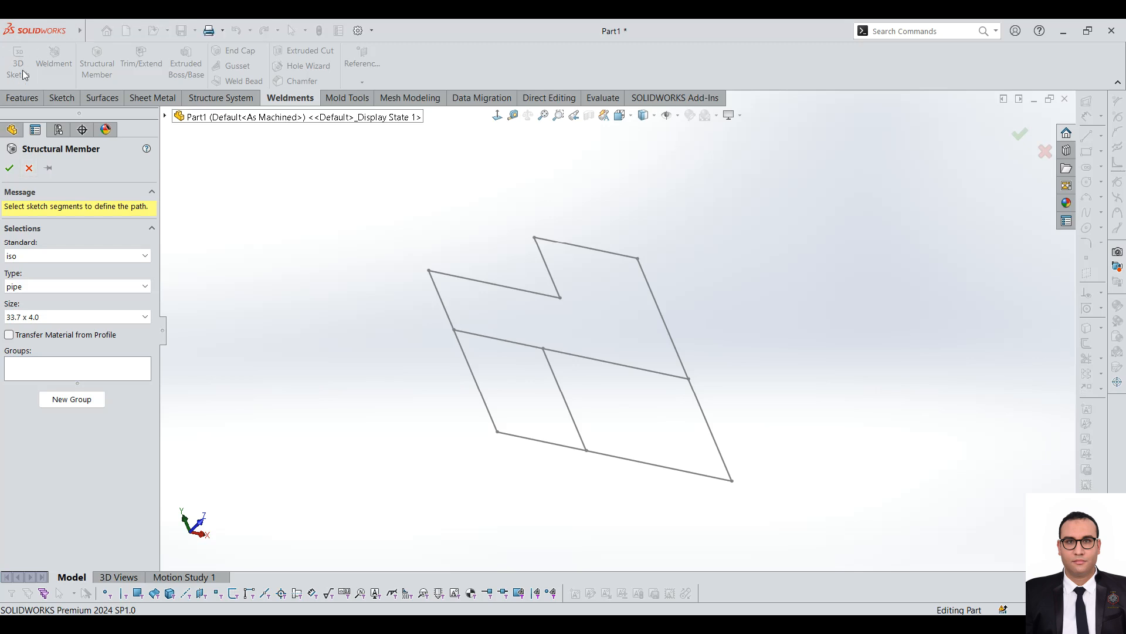
pyautogui.click(65, 257)
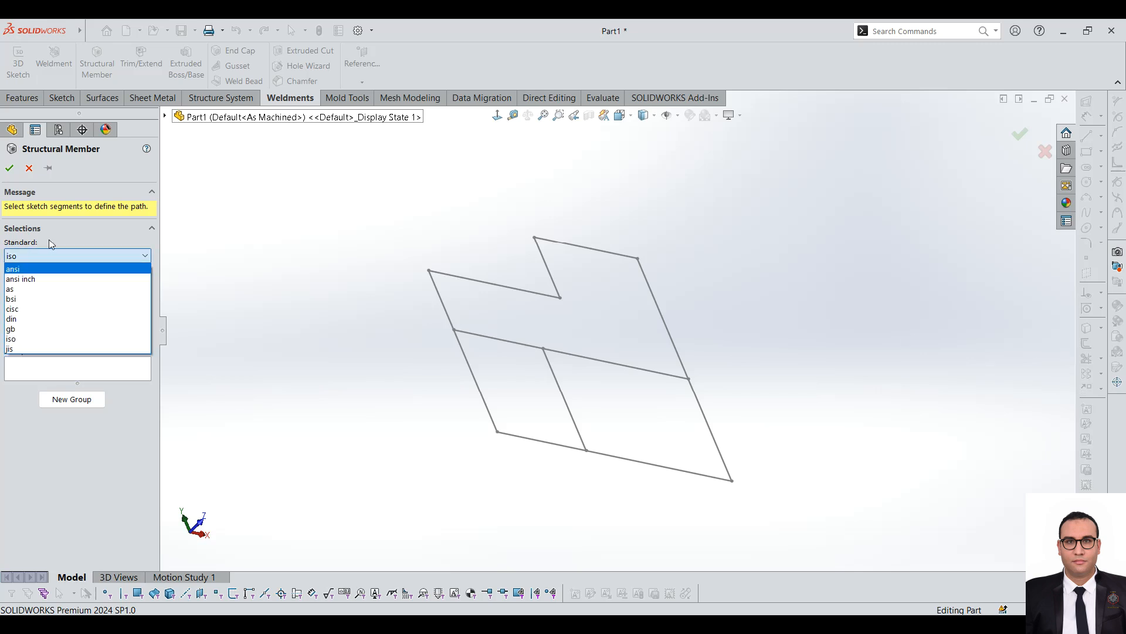
pyautogui.click(75, 239)
pyautogui.click(22, 287)
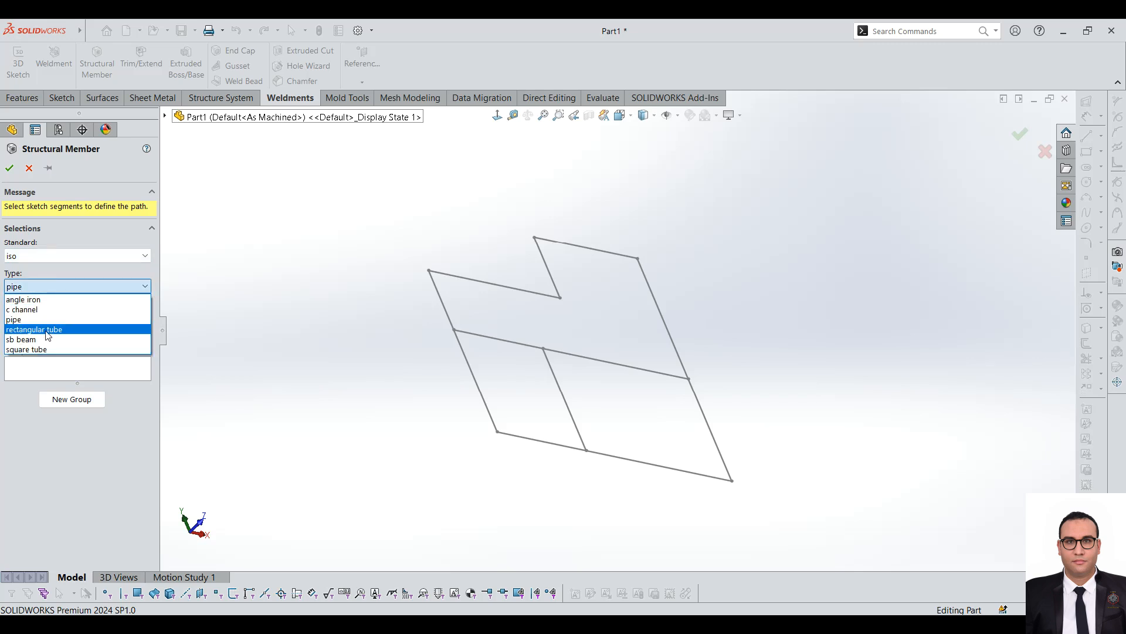
pyautogui.click(49, 301)
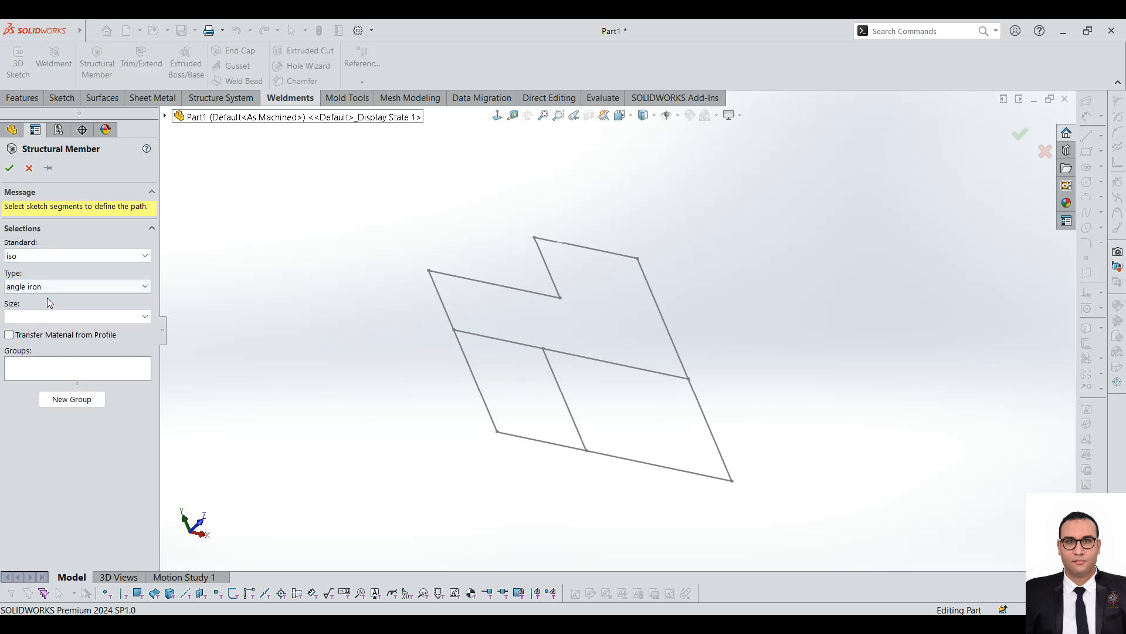
pyautogui.click(54, 291)
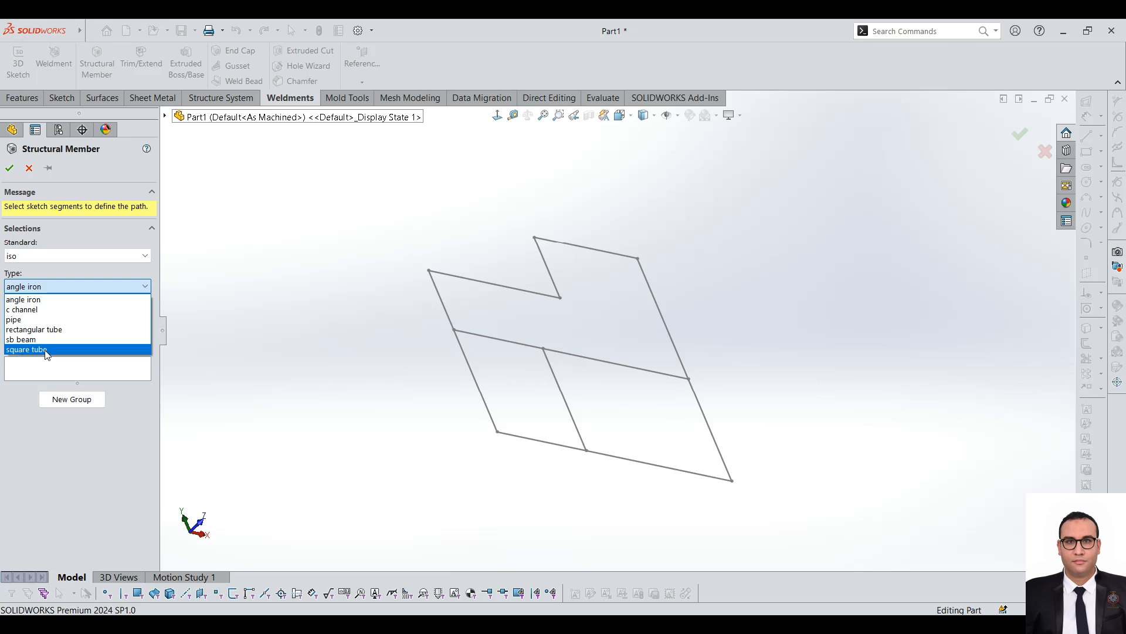
pyautogui.click(280, 359)
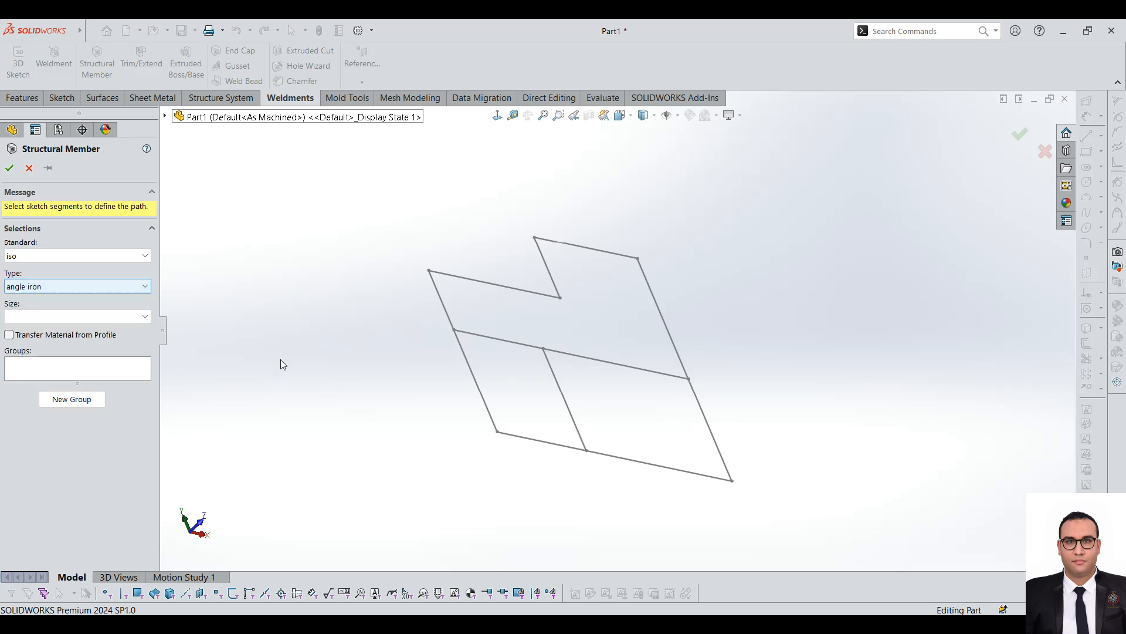
# - Switch the type to rectangular tube, examine its available sizes, and cancel the structural member
pyautogui.click(25, 282)
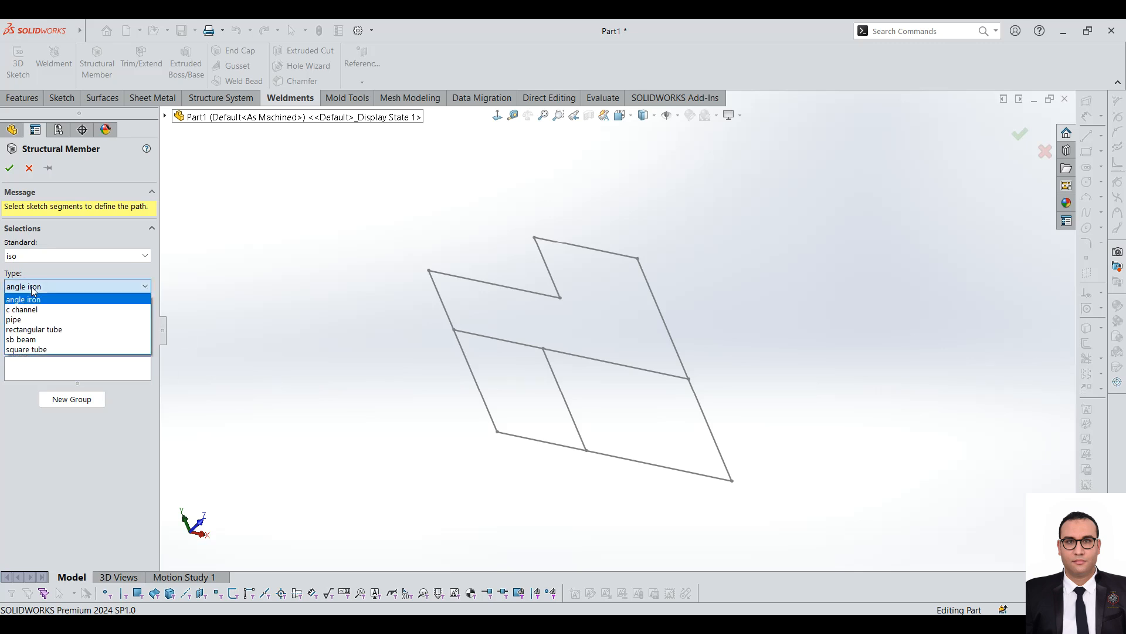
pyautogui.click(36, 330)
pyautogui.click(48, 317)
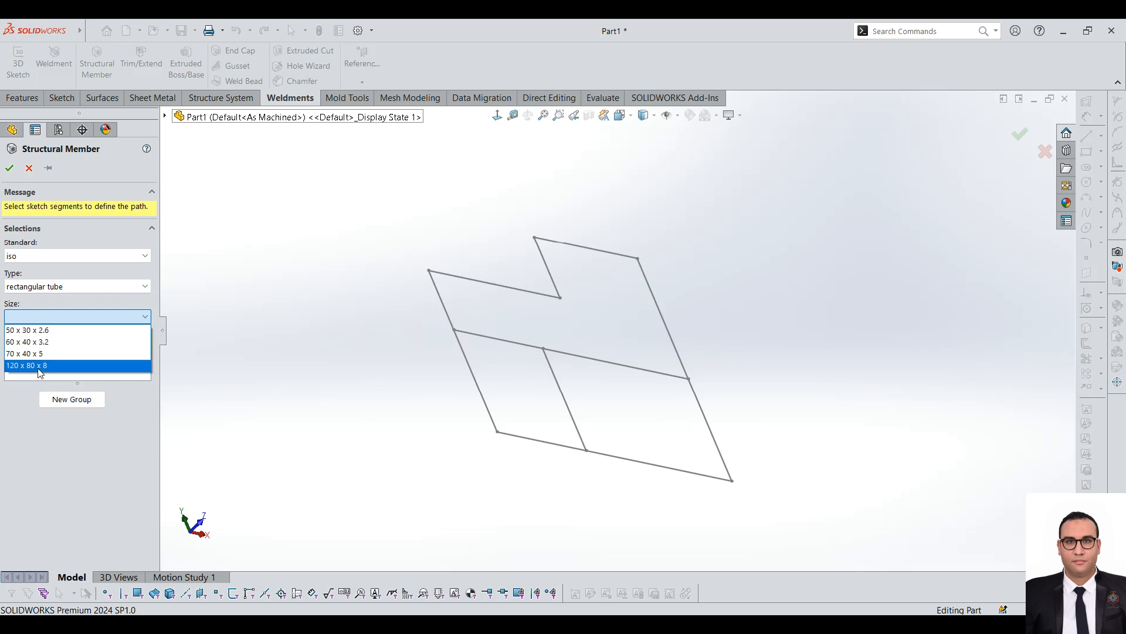
pyautogui.click(296, 338)
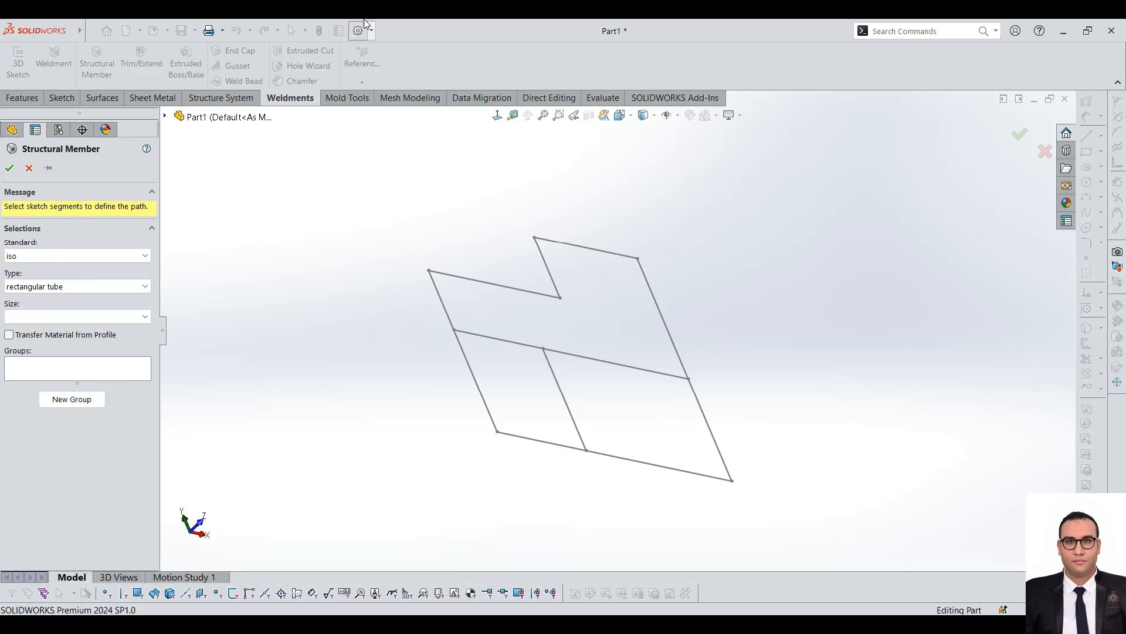
pyautogui.click(30, 170)
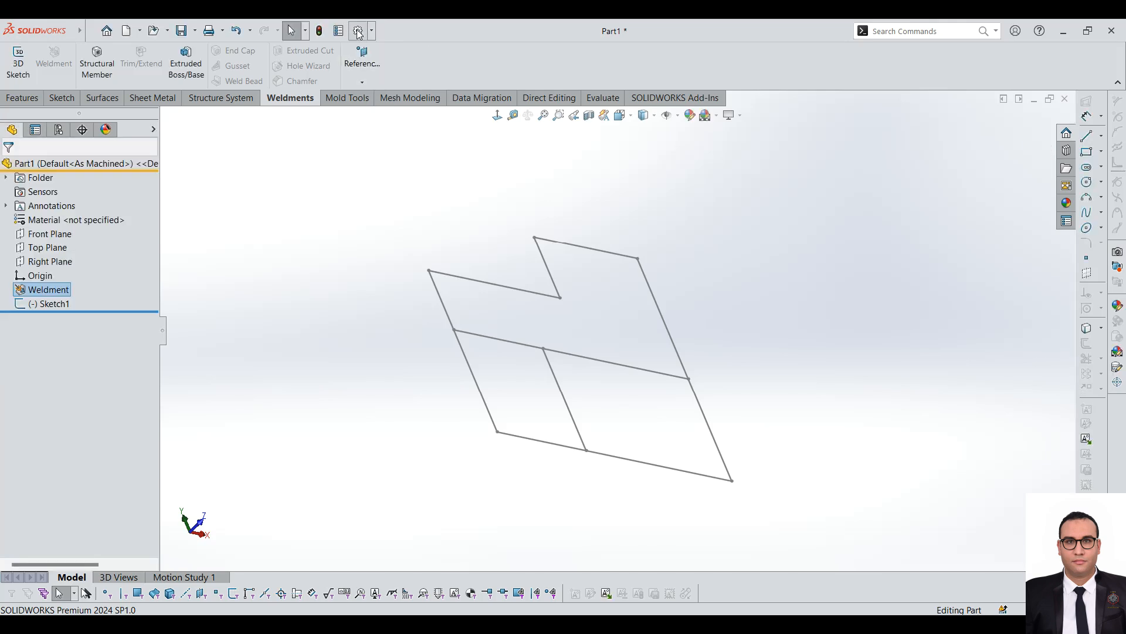
# - Look up the Weldment Profiles folder path in the File Locations system options and close the options without changes
pyautogui.click(358, 31)
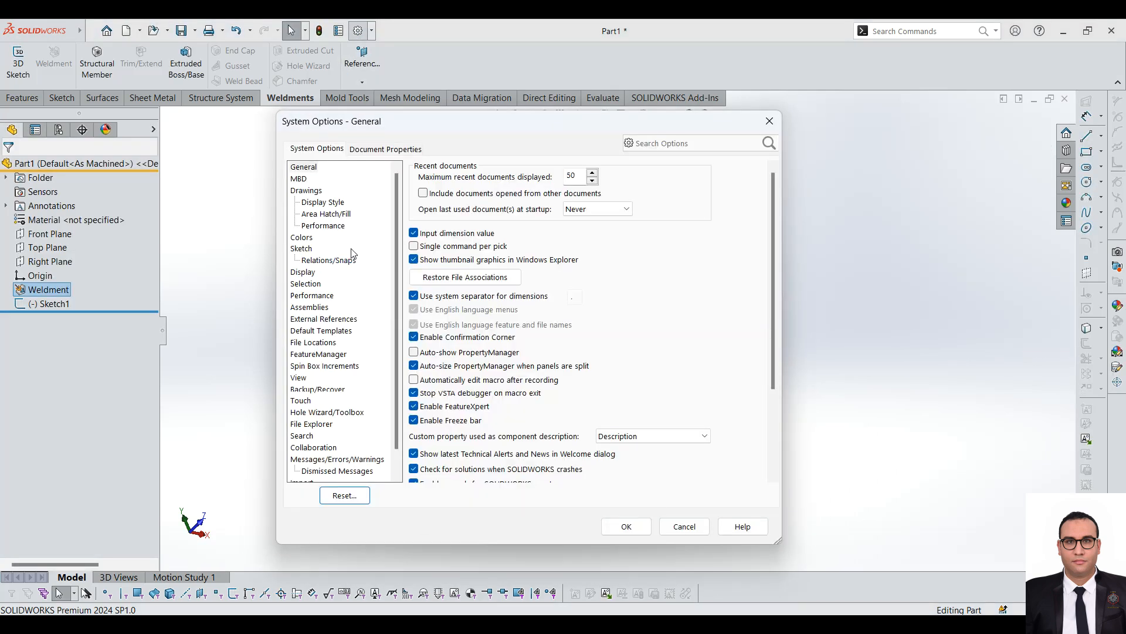
pyautogui.click(320, 344)
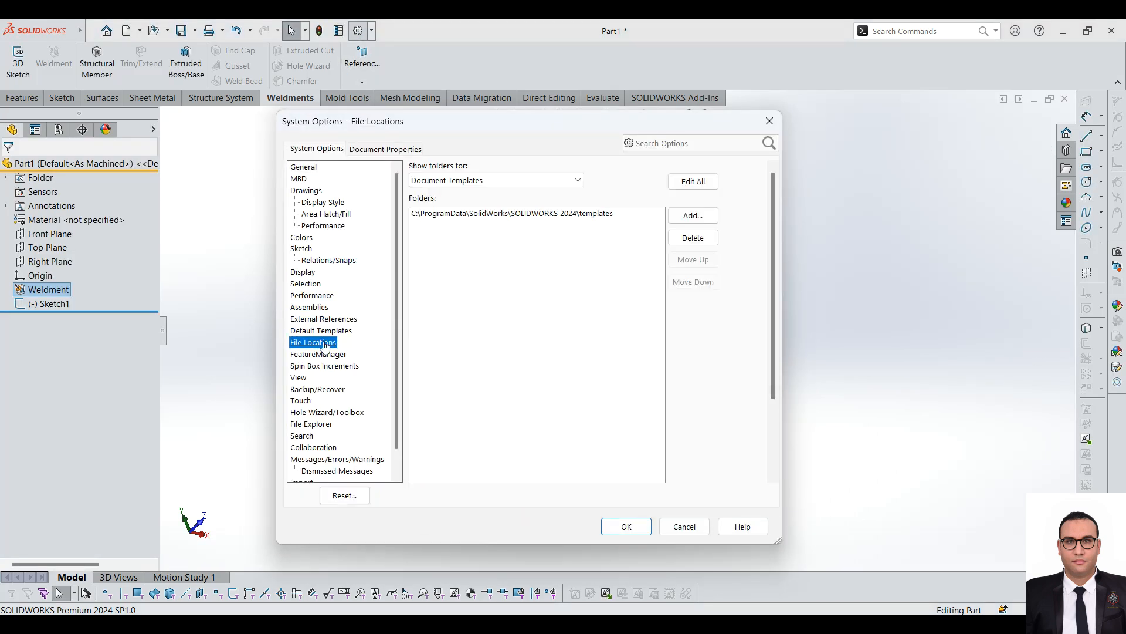
pyautogui.click(485, 183)
pyautogui.scroll(-6, 501, 339)
pyautogui.scroll(-3, 502, 339)
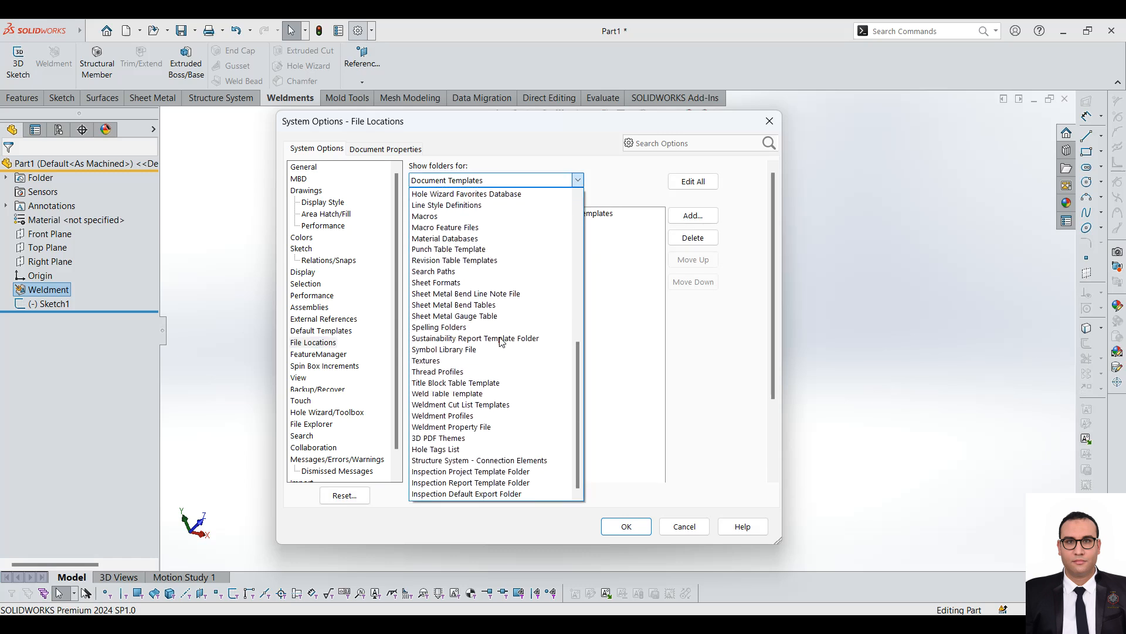
pyautogui.click(473, 416)
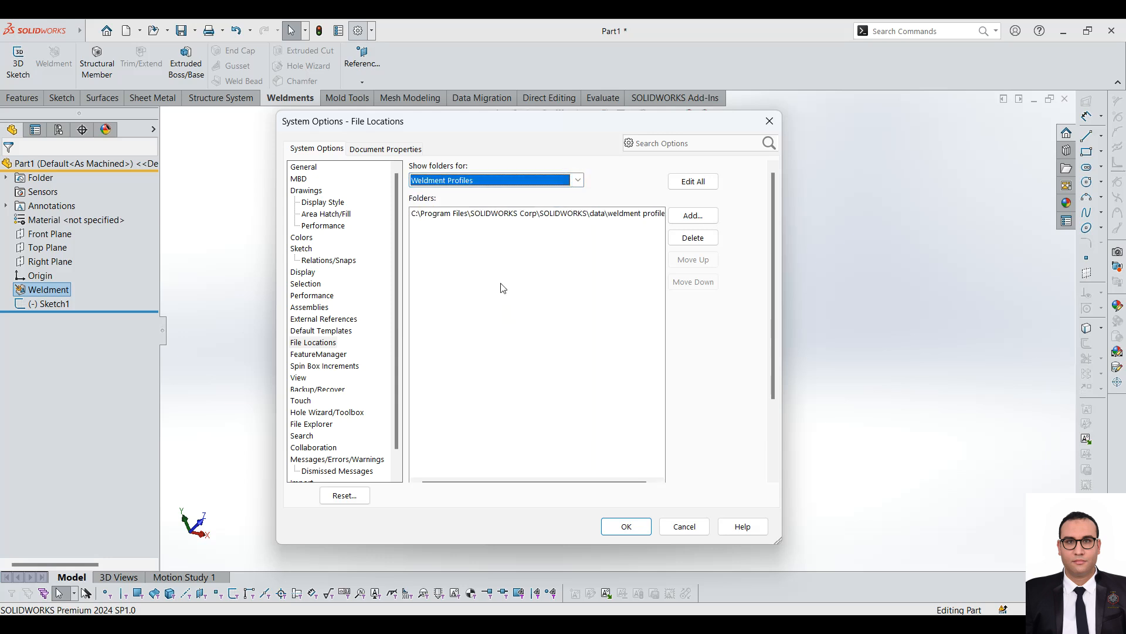
pyautogui.click(531, 214)
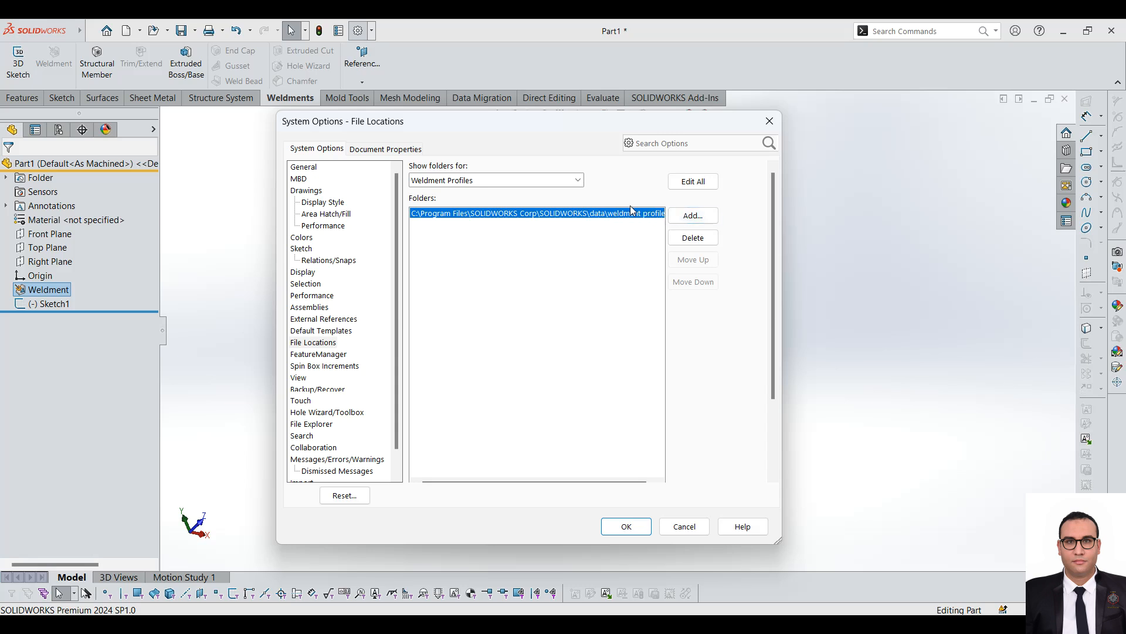
pyautogui.click(770, 121)
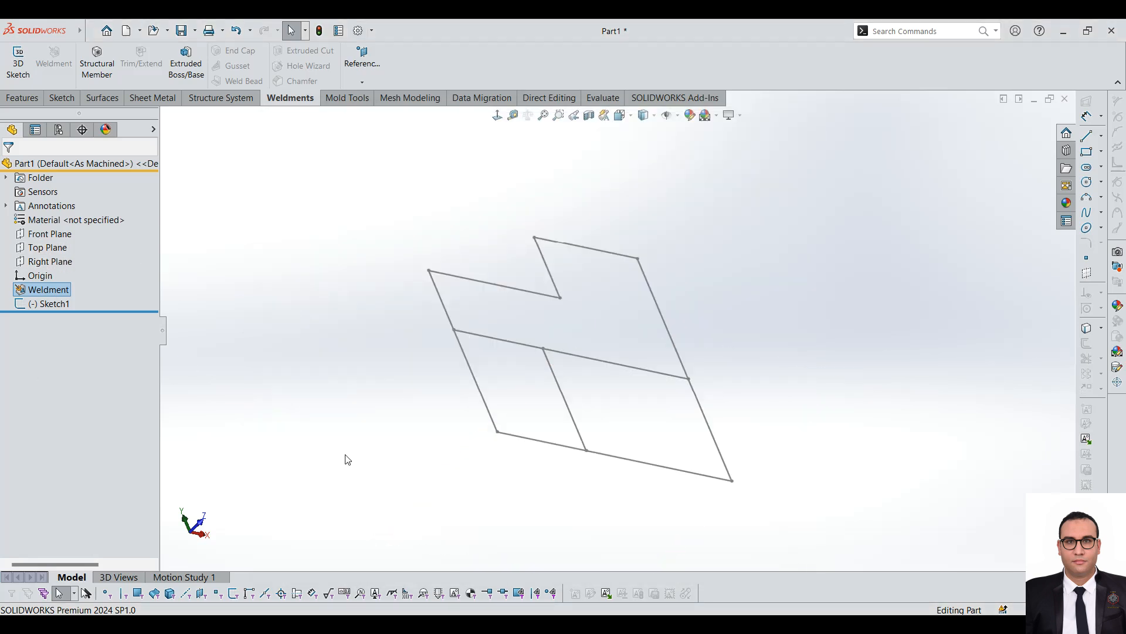
pyautogui.scroll(-2, 692, 297)
pyautogui.scroll(7, 608, 301)
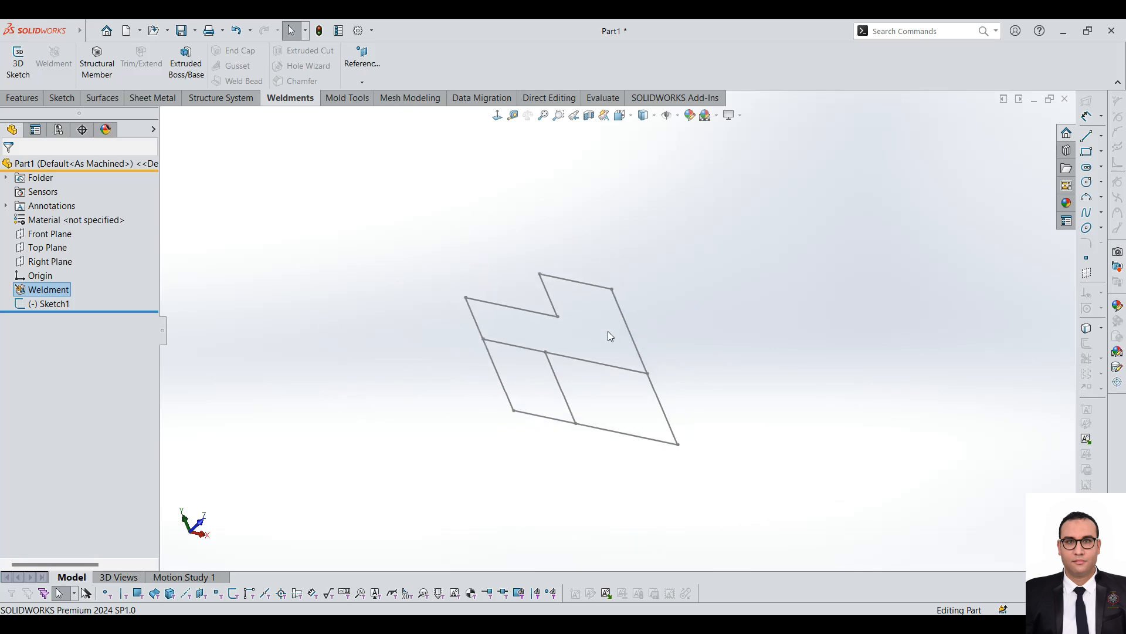
# - Start a structural member using the iso rectangular tube profile in size 60 x 40 x 3.2
pyautogui.moveTo(609, 332)
pyautogui.mouseDown(button='middle')
pyautogui.moveTo(596, 294)
pyautogui.moveTo(603, 347)
pyautogui.moveTo(689, 309)
pyautogui.moveTo(658, 329)
pyautogui.mouseUp(button='middle')
pyautogui.scroll(-2, 657, 328)
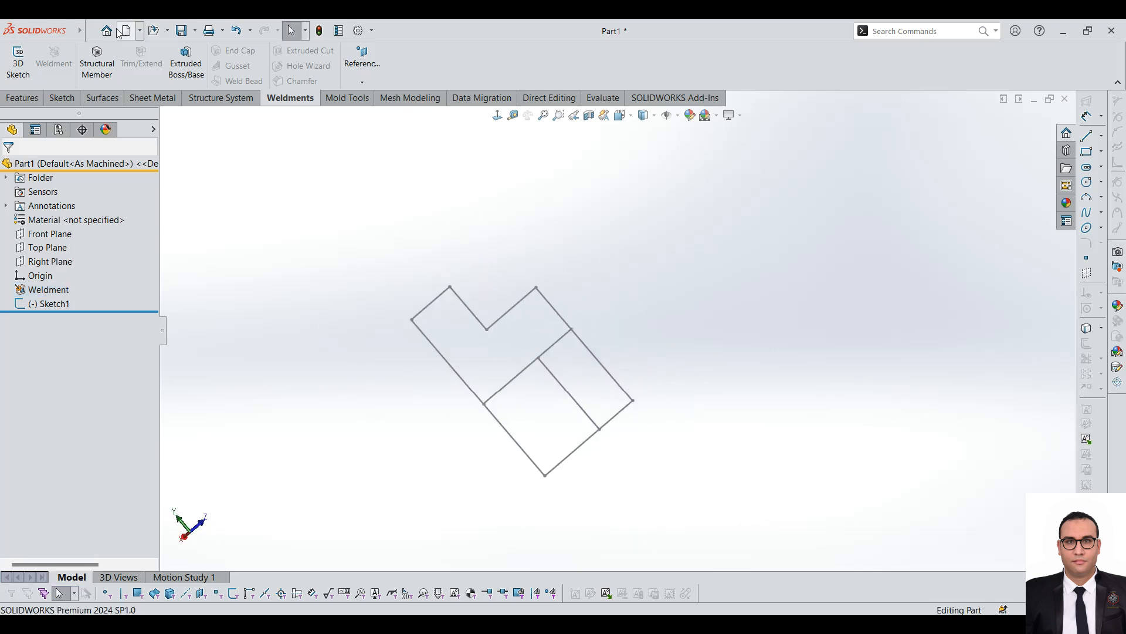
pyautogui.click(94, 61)
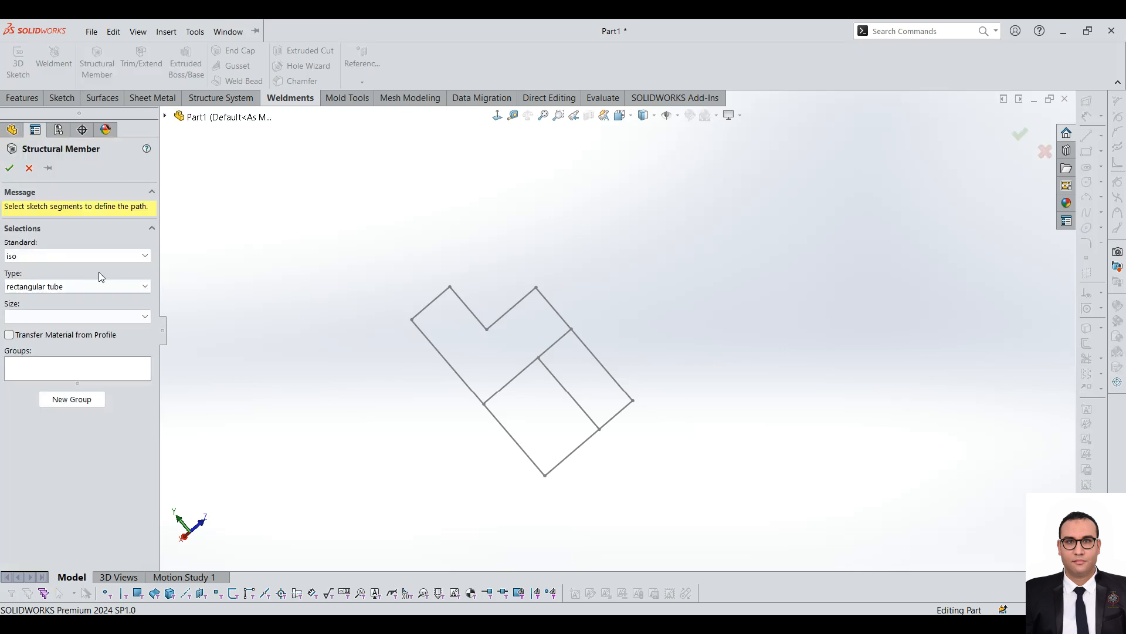
pyautogui.click(56, 286)
pyautogui.click(56, 305)
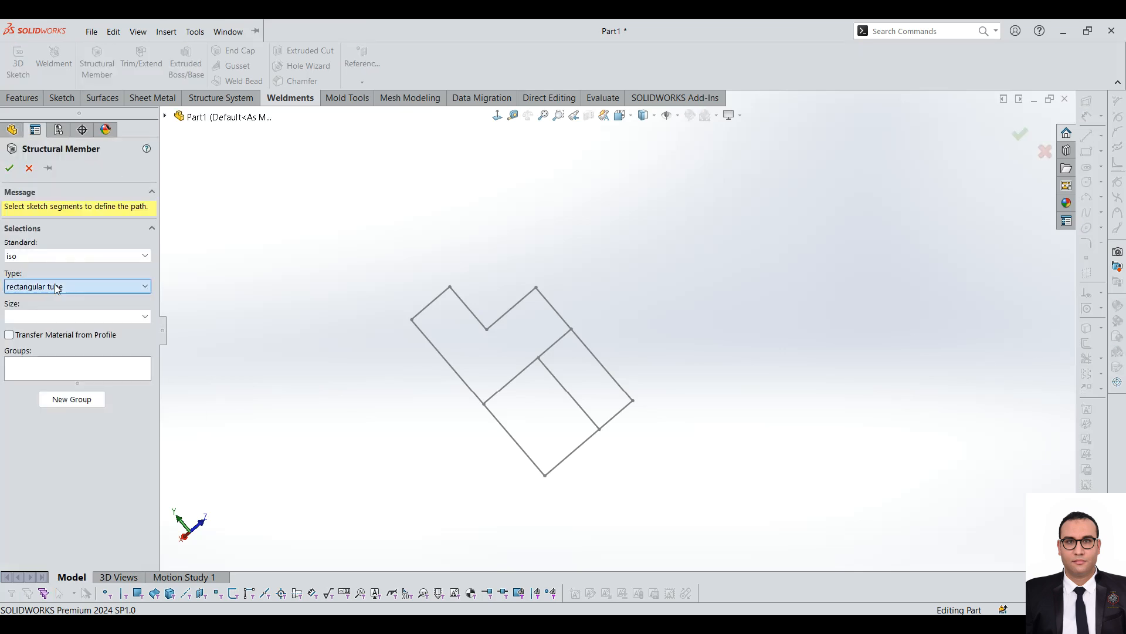
pyautogui.click(51, 317)
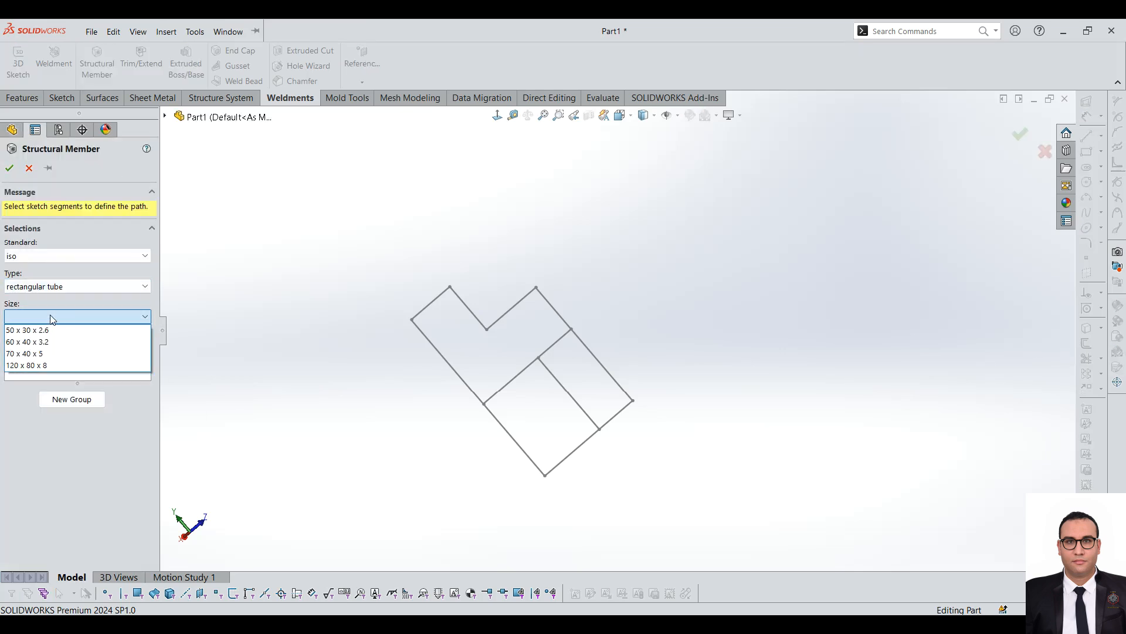
pyautogui.click(41, 343)
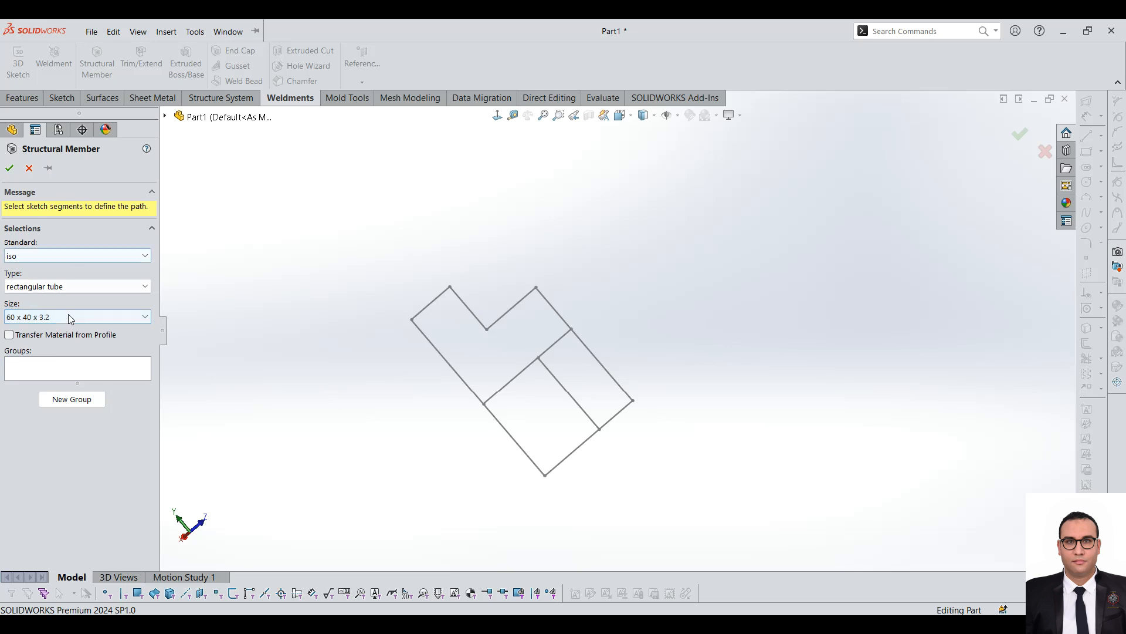
# - Select all six outer outline segments of the sketch as the path of the first group
pyautogui.click(62, 375)
pyautogui.scroll(-2, 695, 305)
pyautogui.click(532, 374)
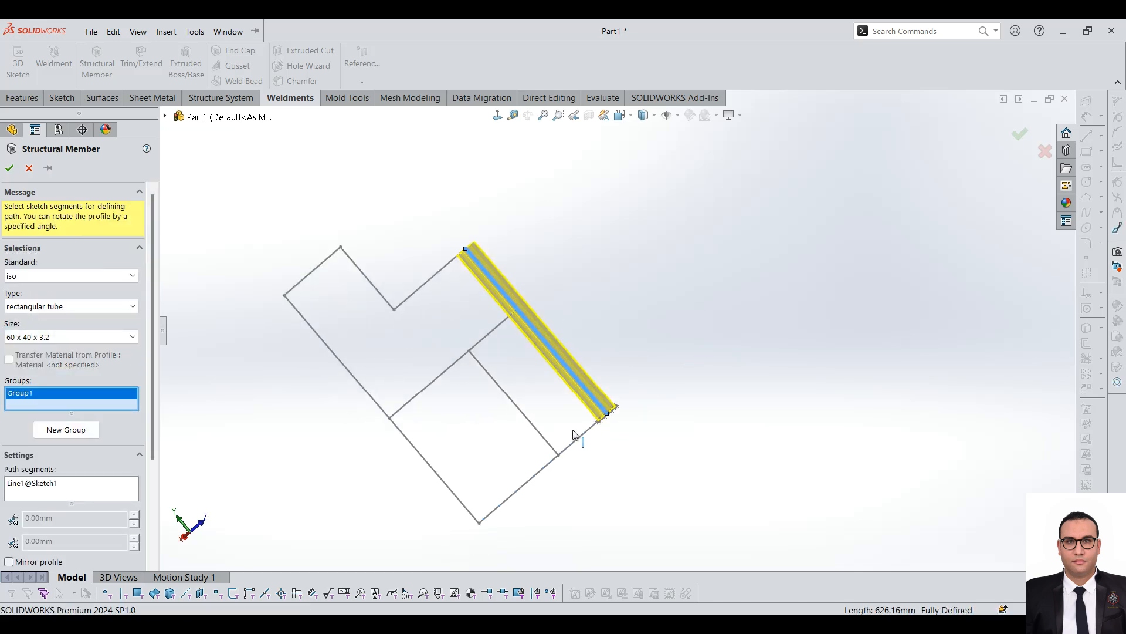
pyautogui.press('f')
pyautogui.moveTo(710, 377)
pyautogui.mouseDown(button='middle')
pyautogui.moveTo(751, 343)
pyautogui.moveTo(749, 309)
pyautogui.moveTo(826, 187)
pyautogui.moveTo(817, 377)
pyautogui.moveTo(855, 297)
pyautogui.moveTo(862, 201)
pyautogui.moveTo(785, 276)
pyautogui.mouseUp(button='middle')
pyautogui.scroll(2, 786, 280)
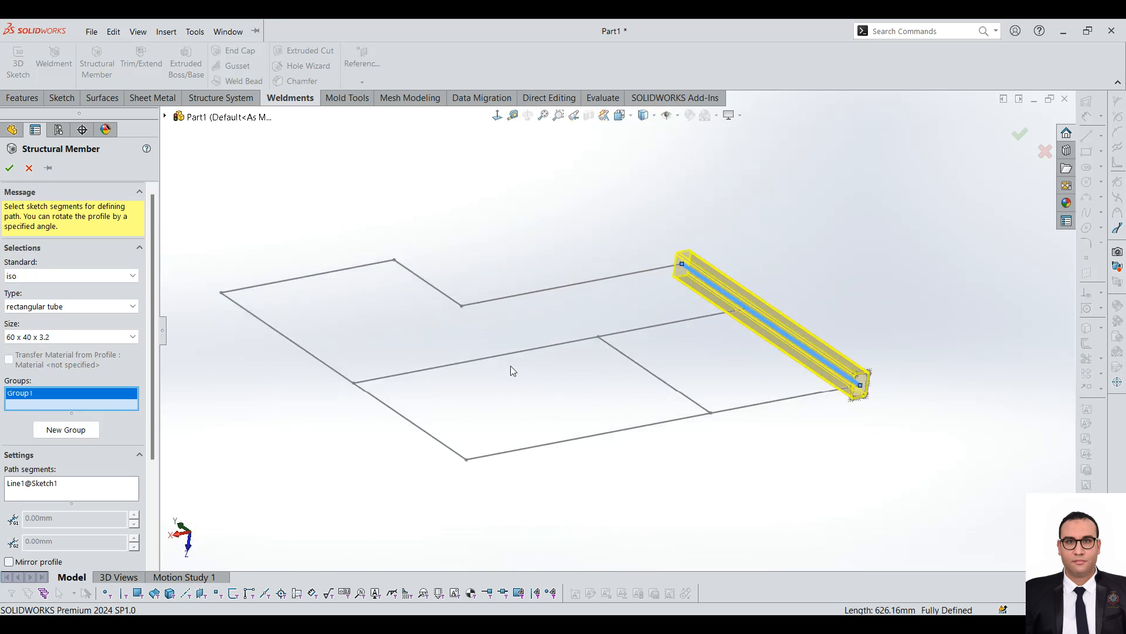
pyautogui.scroll(1, 511, 366)
pyautogui.scroll(-1, 610, 260)
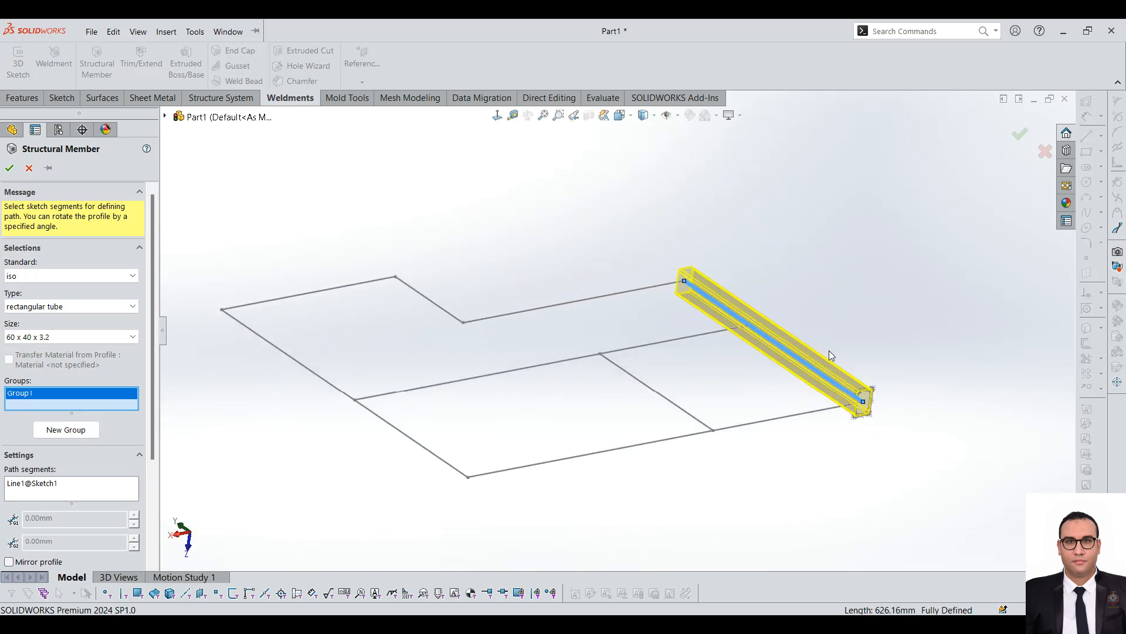
pyautogui.click(647, 293)
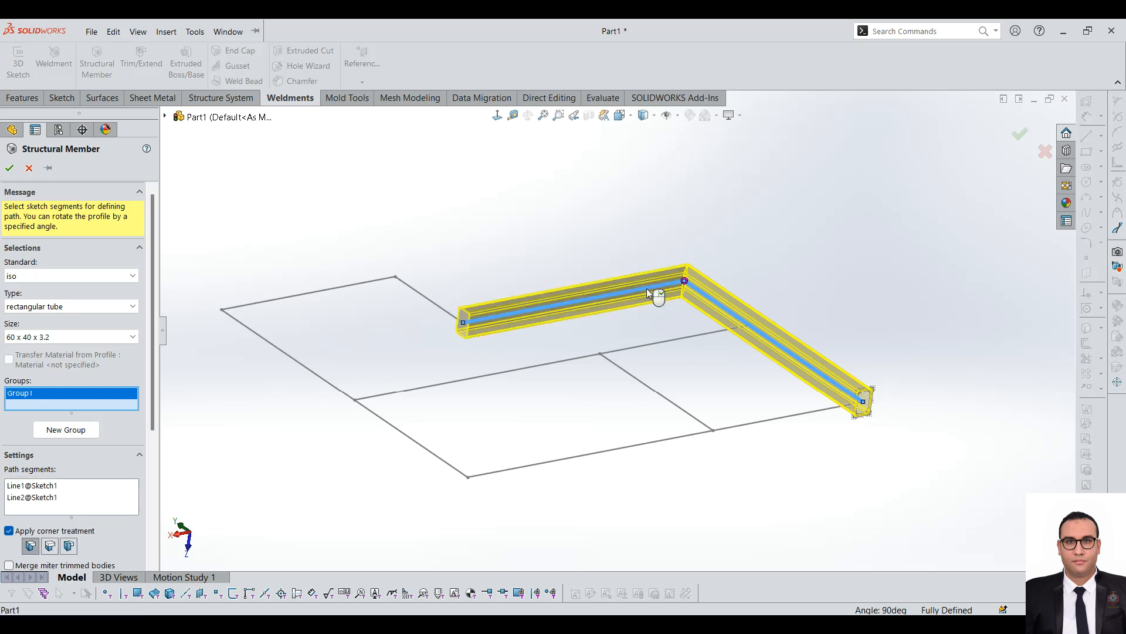
pyautogui.click(421, 292)
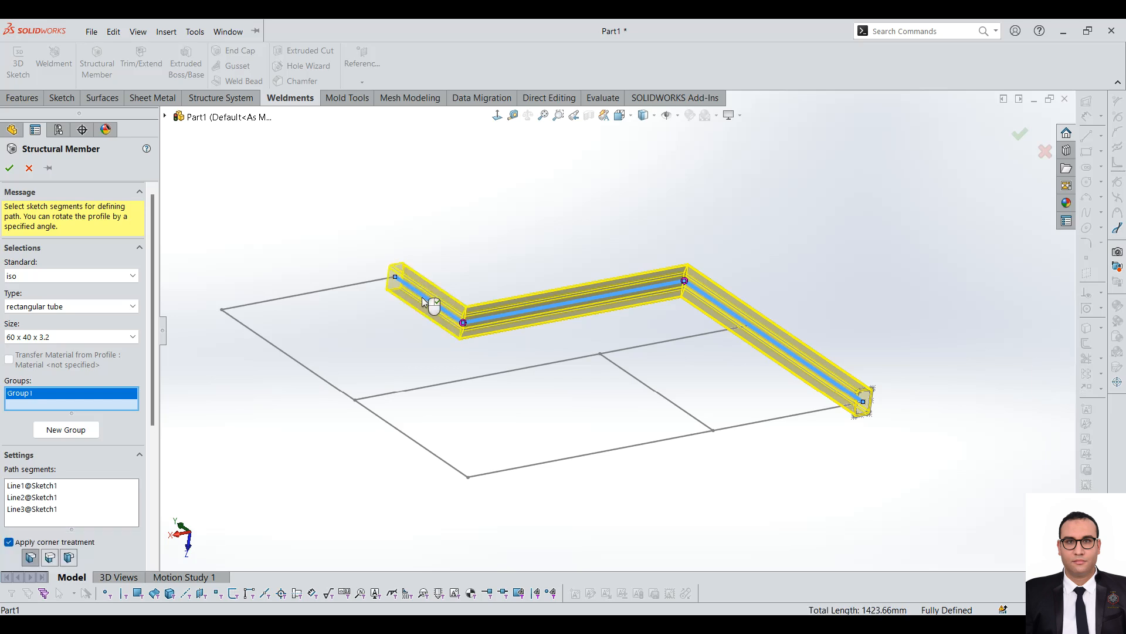
pyautogui.click(352, 285)
pyautogui.click(296, 359)
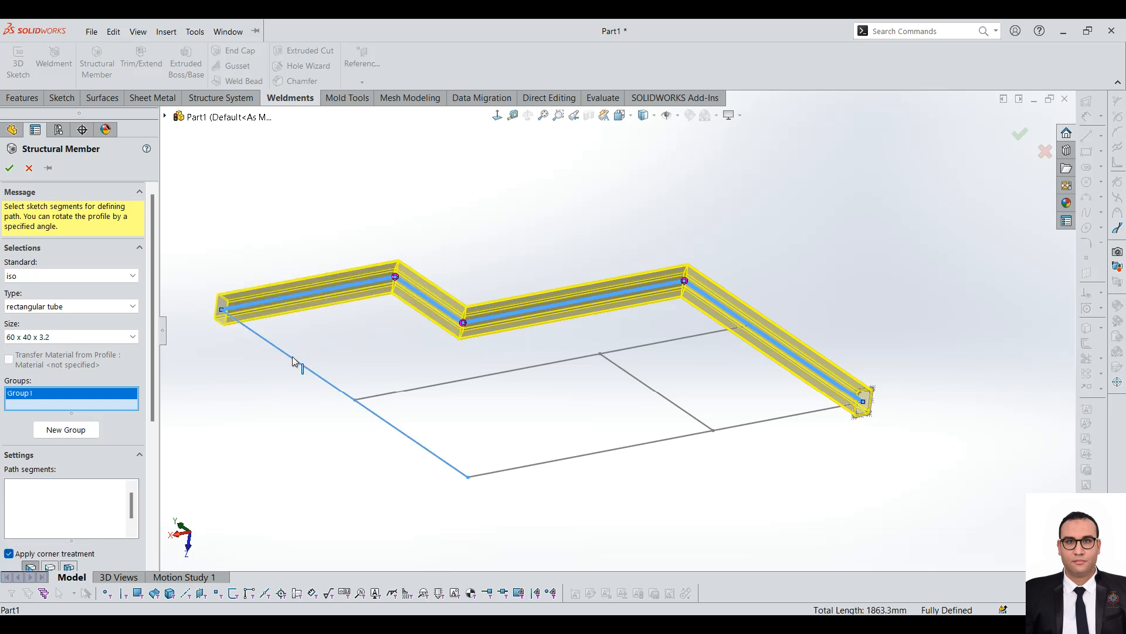
pyautogui.click(556, 462)
pyautogui.moveTo(646, 333); pyautogui.dragTo(653, 392, button='middle')
pyautogui.scroll(-2, 654, 391)
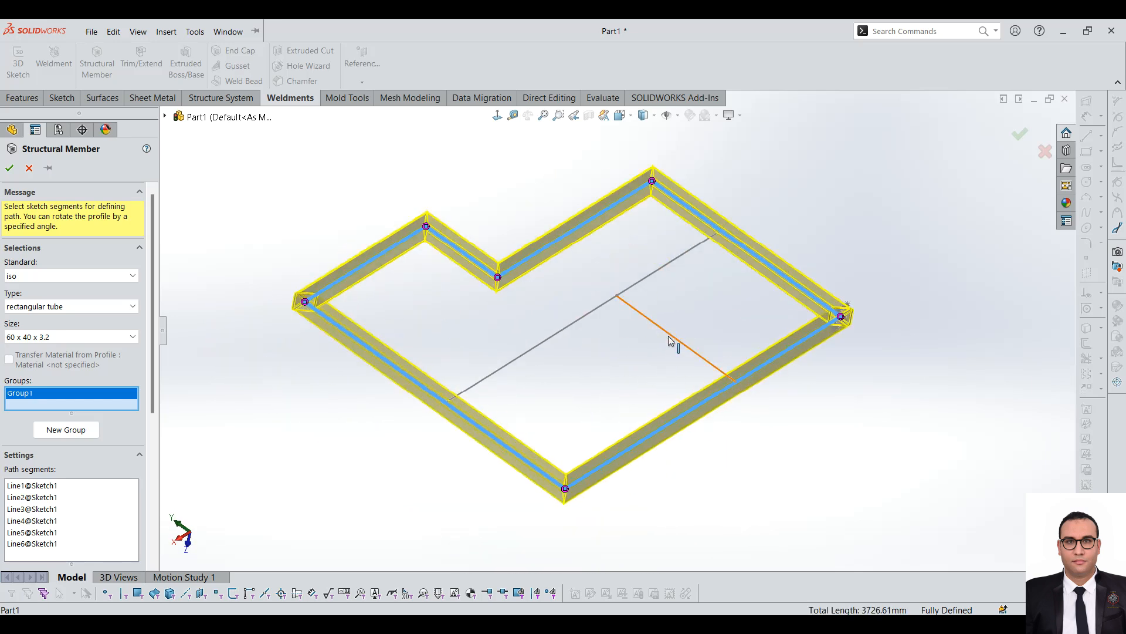
# - Add a second group for the long inner crossbar line and a third group for the short line joining it to the outline
pyautogui.click(56, 433)
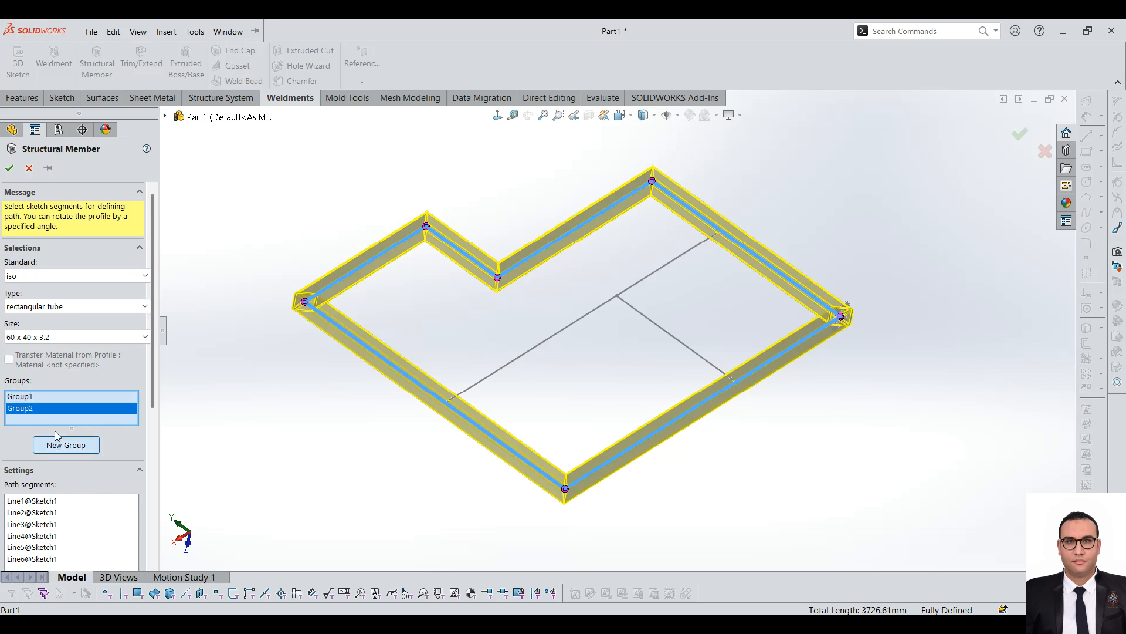
pyautogui.click(562, 334)
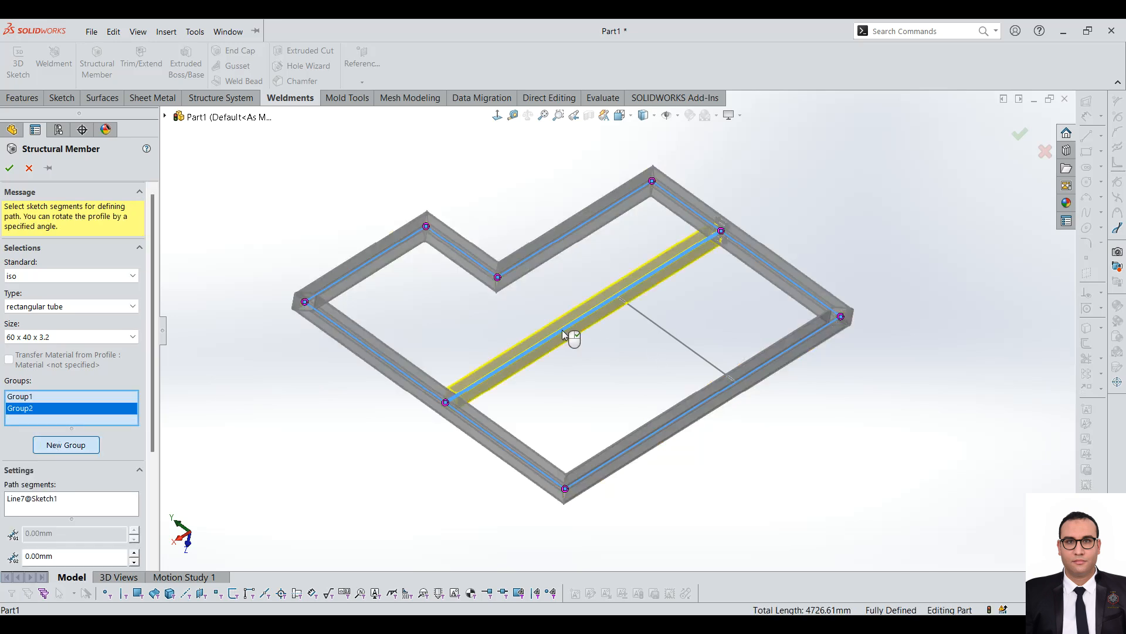
pyautogui.click(664, 331)
pyautogui.click(664, 331)
pyautogui.click(664, 331)
pyautogui.click(66, 445)
pyautogui.click(666, 334)
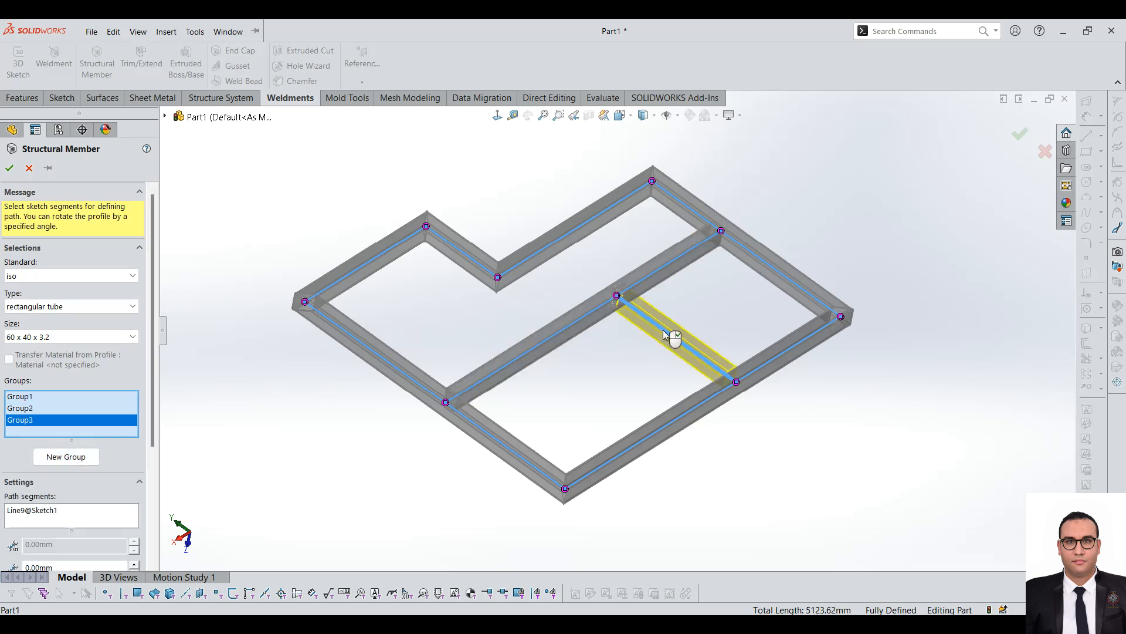
# - Examine the joint between the short inner member and the crossbar, and how the whole frame preview fits together
pyautogui.scroll(-5, 643, 305)
pyautogui.scroll(5, 633, 290)
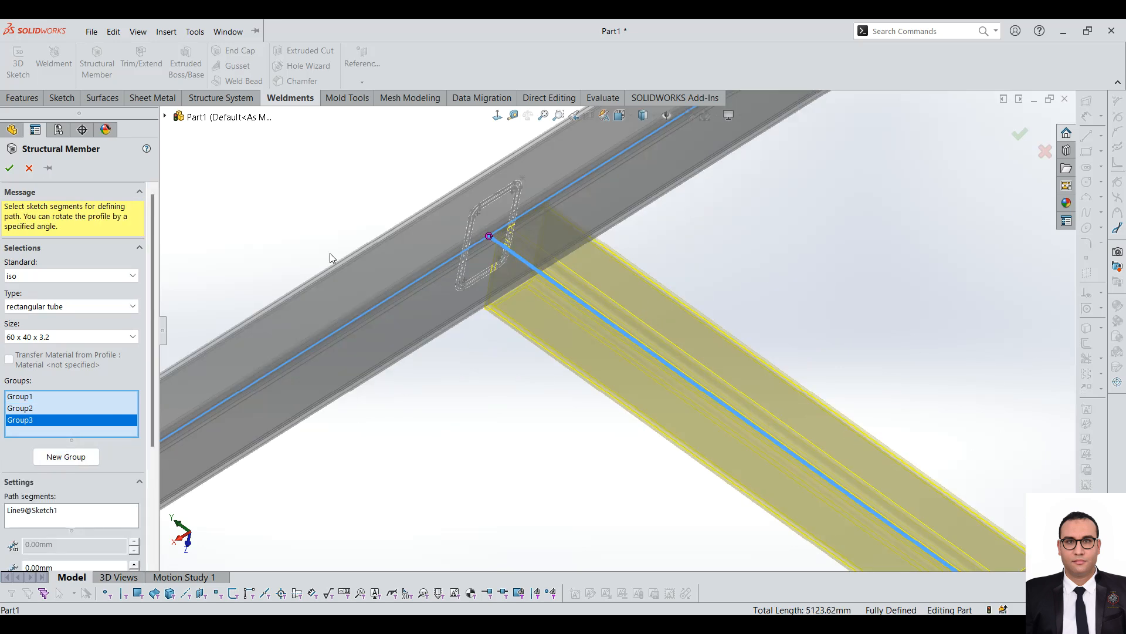
pyautogui.scroll(-2, 625, 291)
pyautogui.scroll(2, 561, 374)
pyautogui.scroll(-2, 562, 374)
pyautogui.moveTo(602, 311); pyautogui.dragTo(629, 322, button='middle')
pyautogui.scroll(-2, 596, 300)
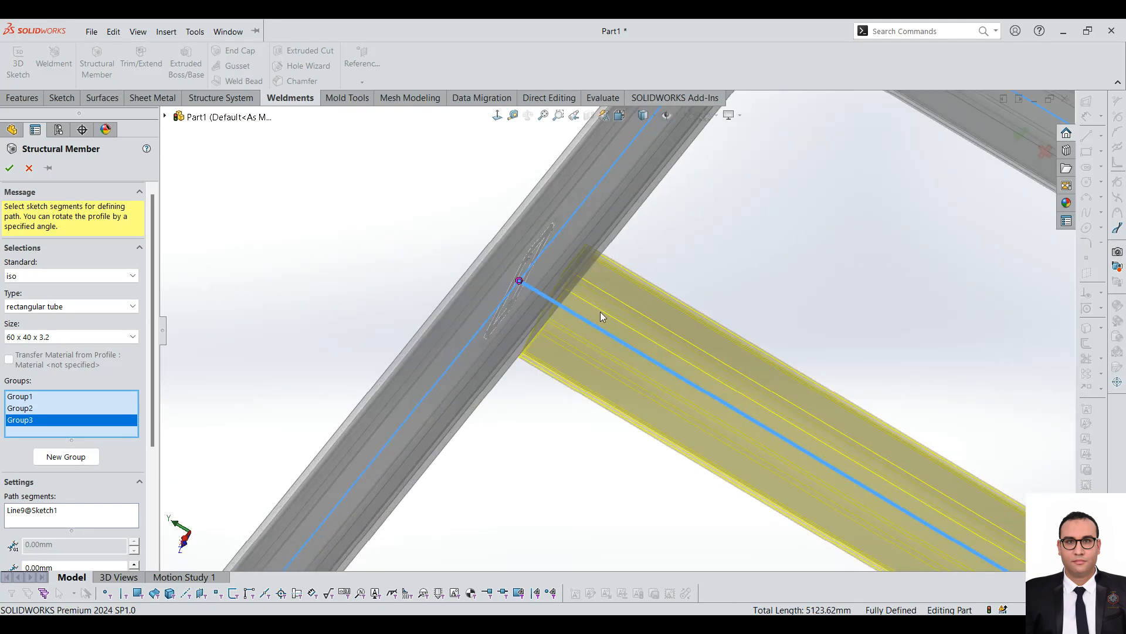
pyautogui.scroll(5, 604, 370)
pyautogui.moveTo(602, 381); pyautogui.dragTo(579, 366, button='middle')
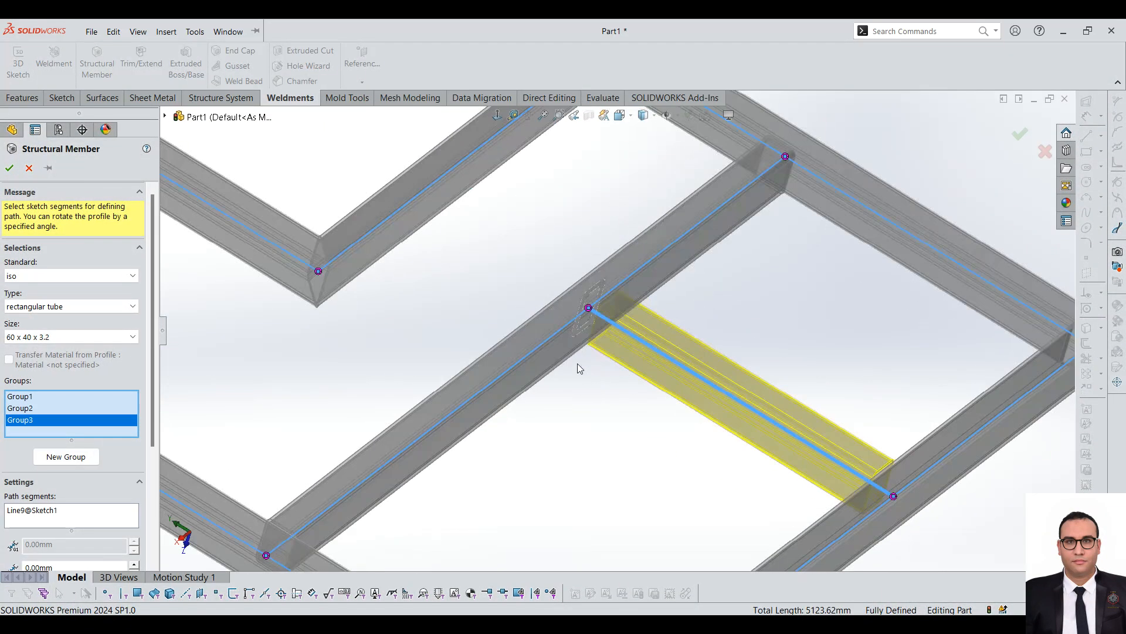
pyautogui.scroll(5, 587, 352)
pyautogui.scroll(-3, 604, 317)
pyautogui.scroll(2, 650, 378)
pyautogui.moveTo(649, 376); pyautogui.dragTo(685, 323, button='middle')
pyautogui.moveTo(705, 258); pyautogui.dragTo(712, 281, button='middle')
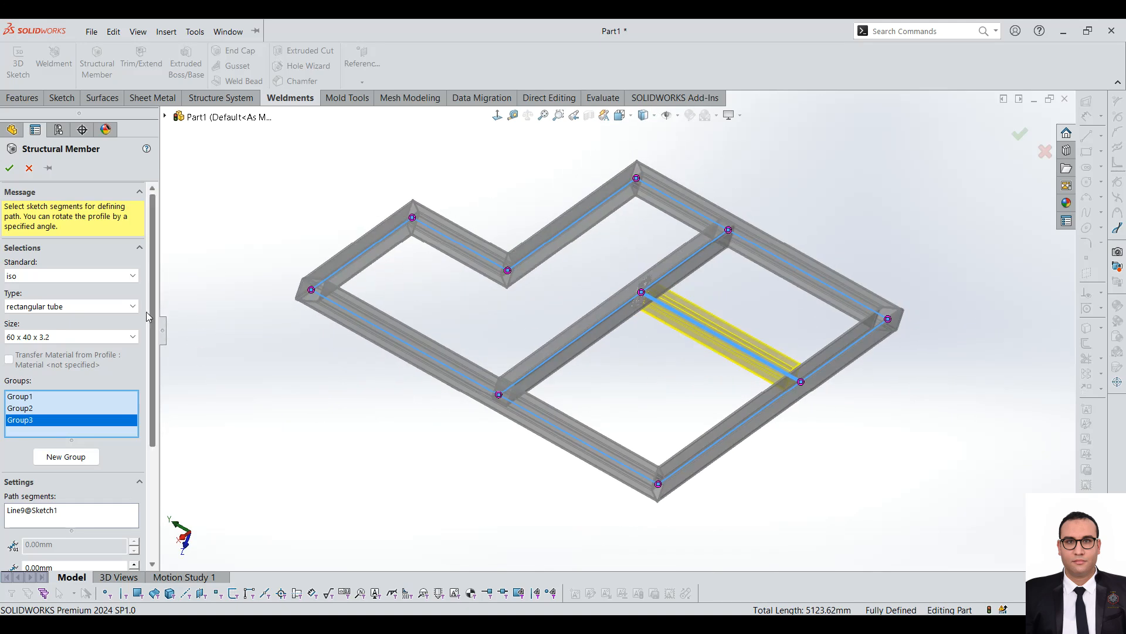
# - Review the group's mirror, alignment and rotation settings, accept the structural member unchanged and inspect the finished frame
pyautogui.scroll(-3, 148, 318)
pyautogui.scroll(3, 154, 455)
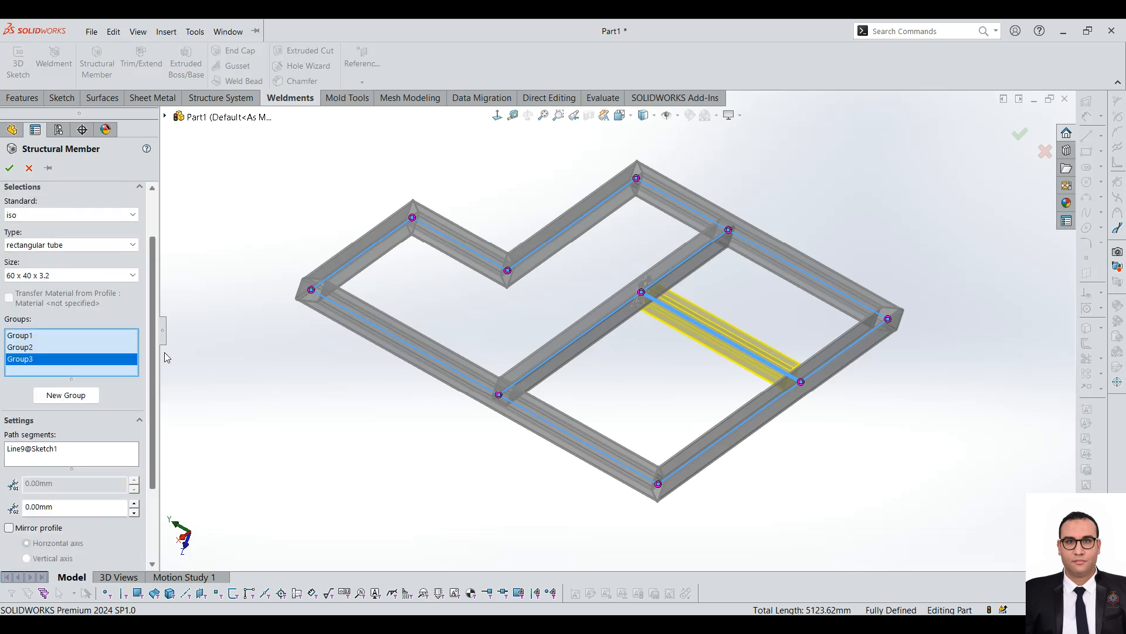
pyautogui.scroll(-3, 136, 451)
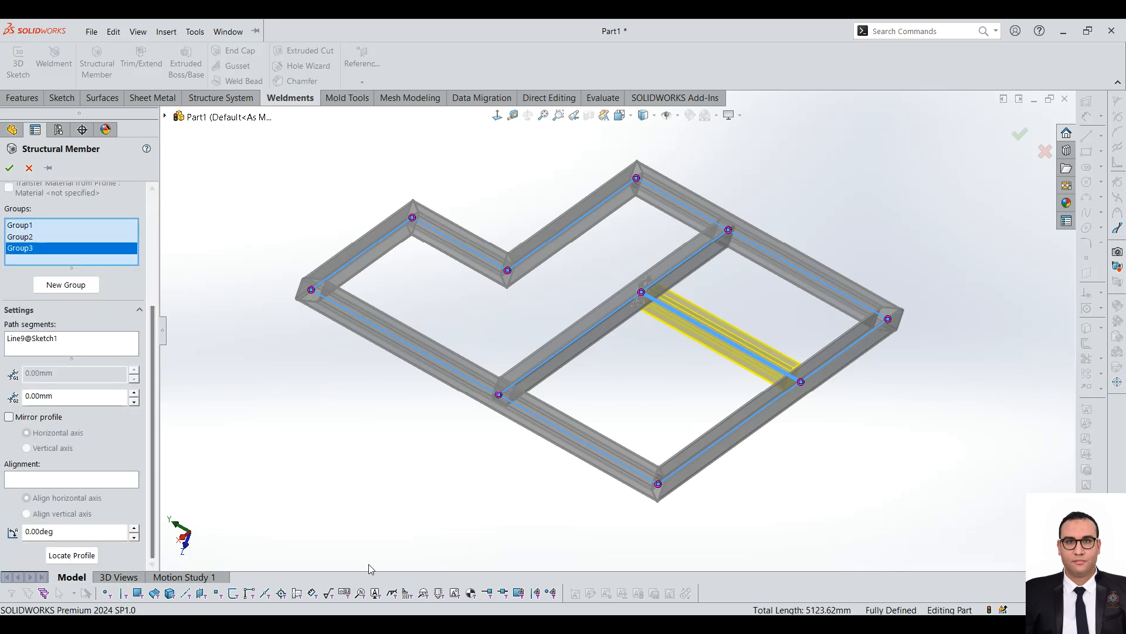
pyautogui.scroll(1, 405, 392)
pyautogui.scroll(1, 407, 397)
pyautogui.scroll(-2, 704, 199)
pyautogui.click(13, 171)
pyautogui.moveTo(520, 321); pyautogui.dragTo(631, 426, button='middle')
pyautogui.scroll(-4, 663, 373)
pyautogui.moveTo(666, 372); pyautogui.dragTo(634, 387, button='middle')
pyautogui.scroll(4, 627, 386)
pyautogui.scroll(-2, 794, 372)
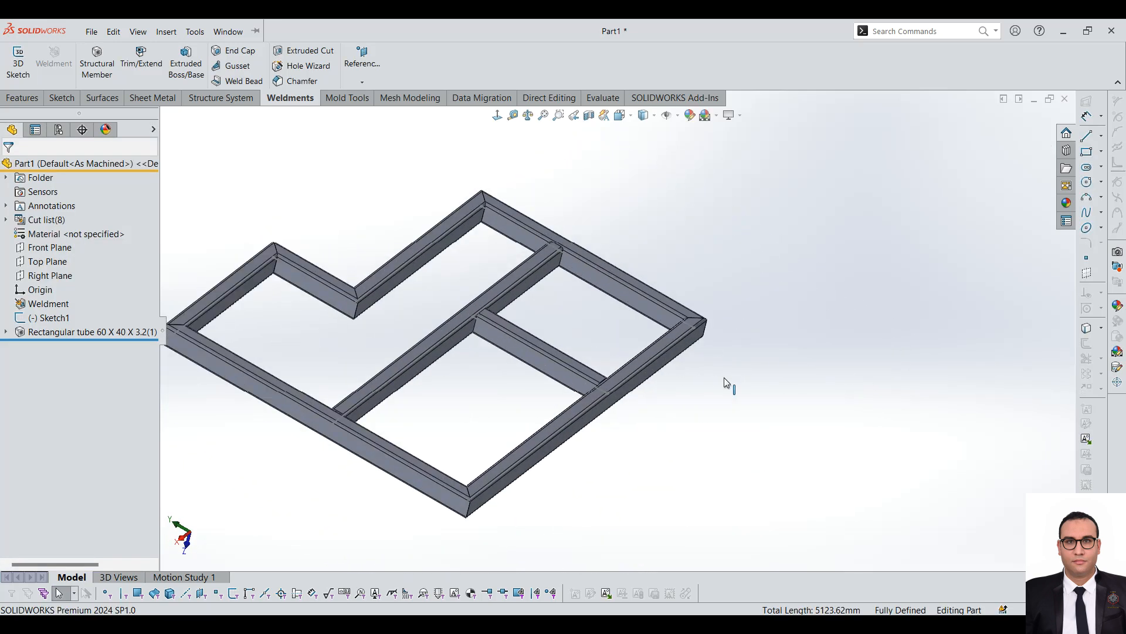
# - Edit the rectangular tube feature and open the corner treatment where the short inner member meets the crossbar
pyautogui.click(103, 331)
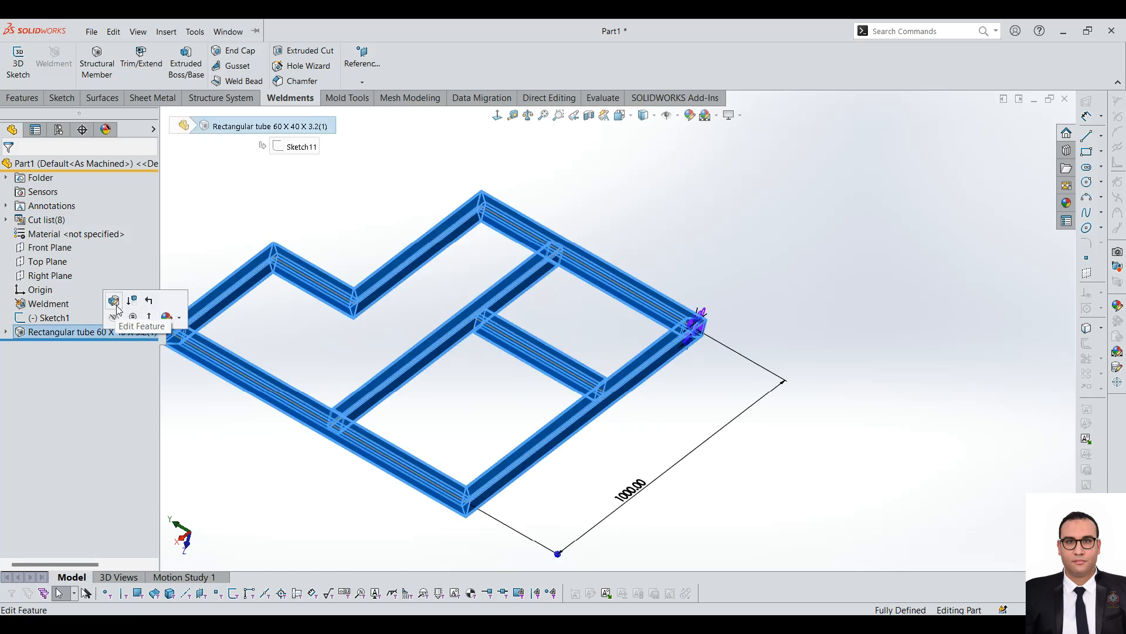
pyautogui.scroll(2, 450, 322)
pyautogui.scroll(-3, 450, 322)
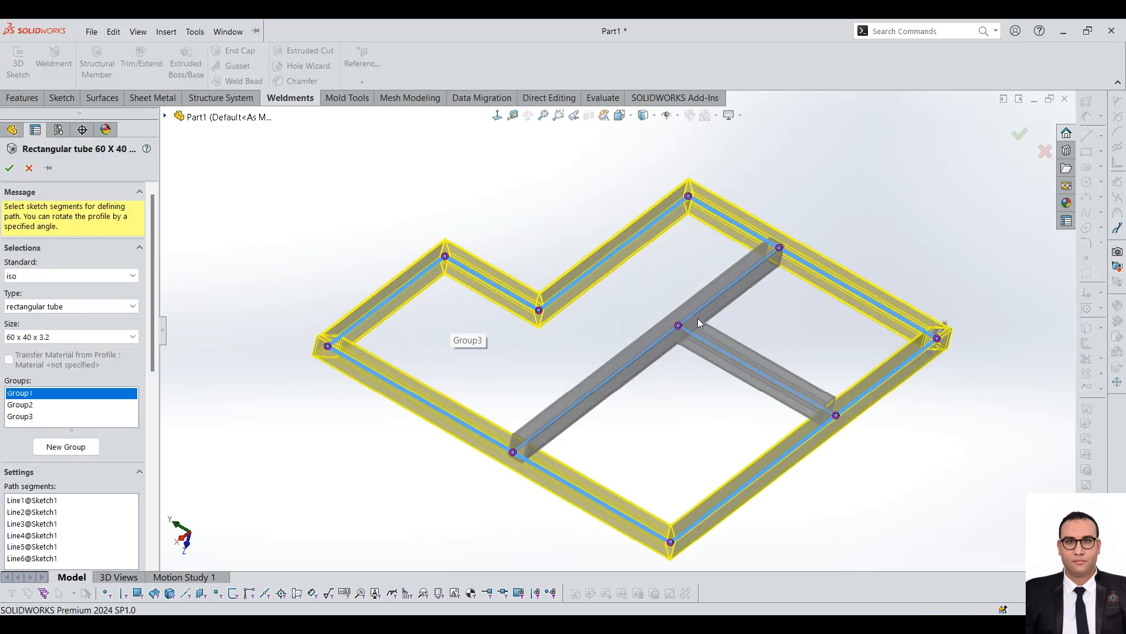
pyautogui.scroll(-1, 698, 318)
pyautogui.scroll(2, 621, 306)
pyautogui.scroll(-1, 623, 317)
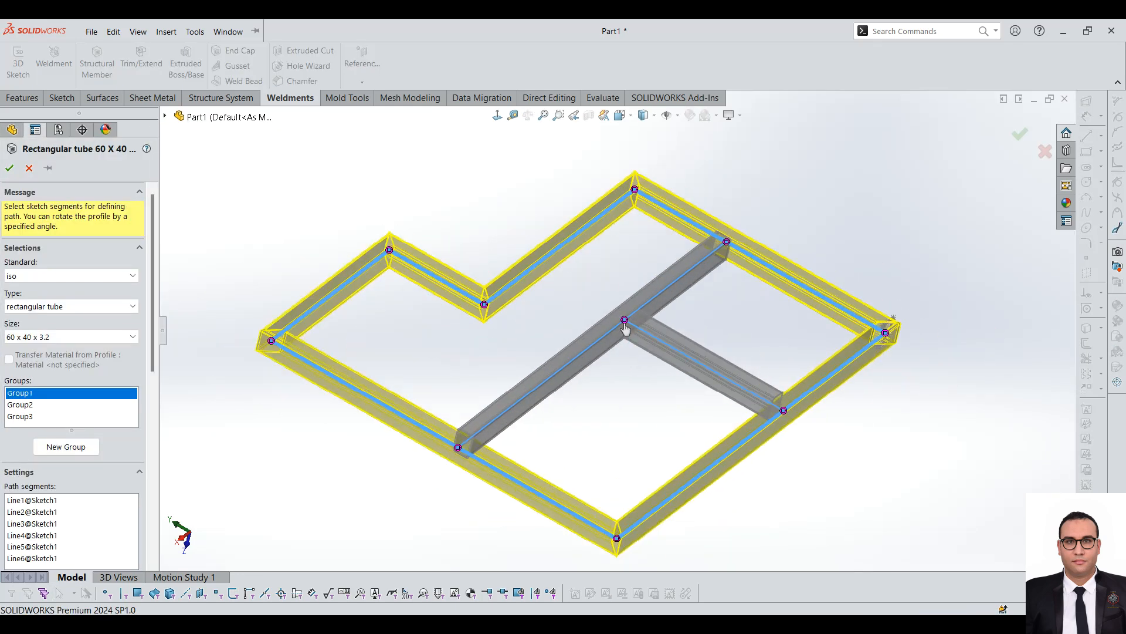
pyautogui.click(625, 323)
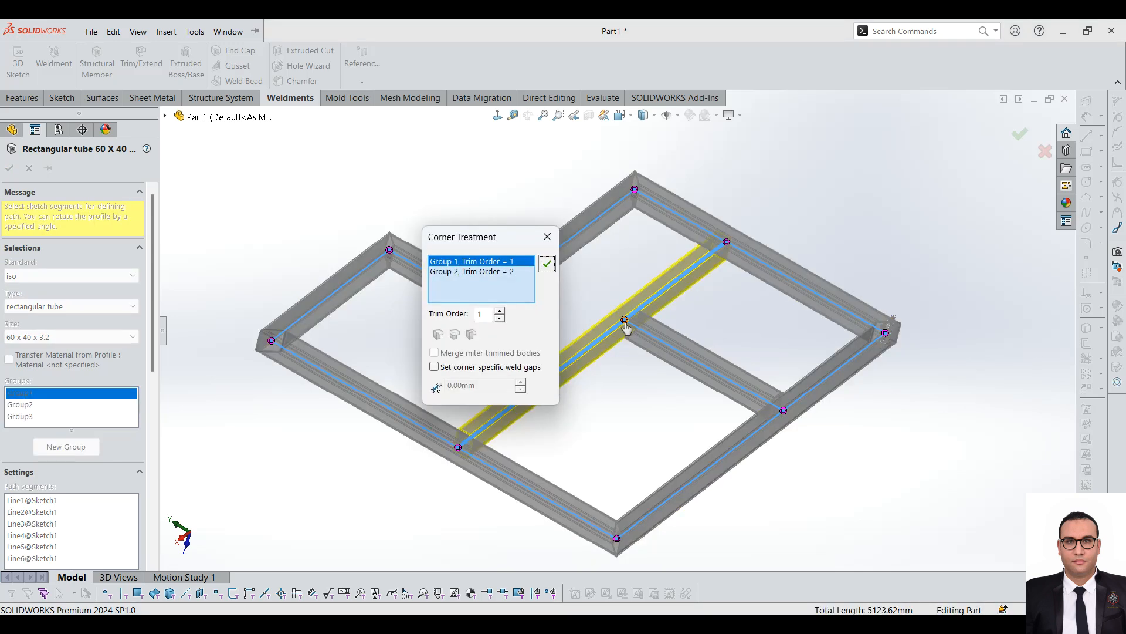
pyautogui.scroll(-3, 625, 324)
pyautogui.moveTo(484, 238); pyautogui.dragTo(367, 185)
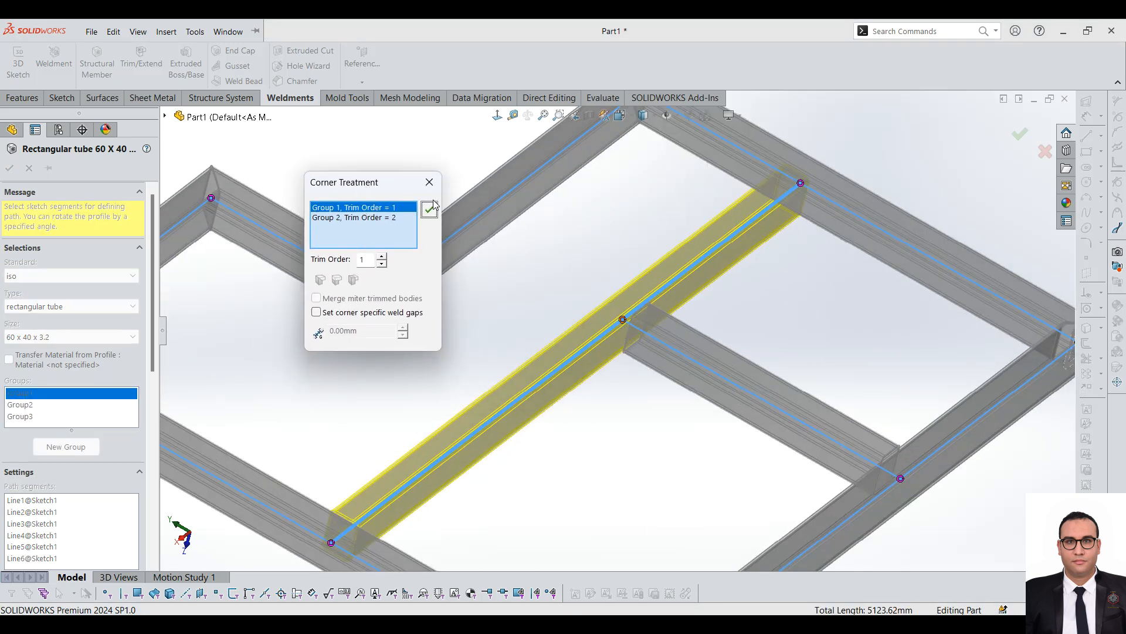
# - Try trim order 2 for Group 1 and trim order 1 for Group 2, and examine the resulting joint
pyautogui.click(382, 257)
pyautogui.click(382, 218)
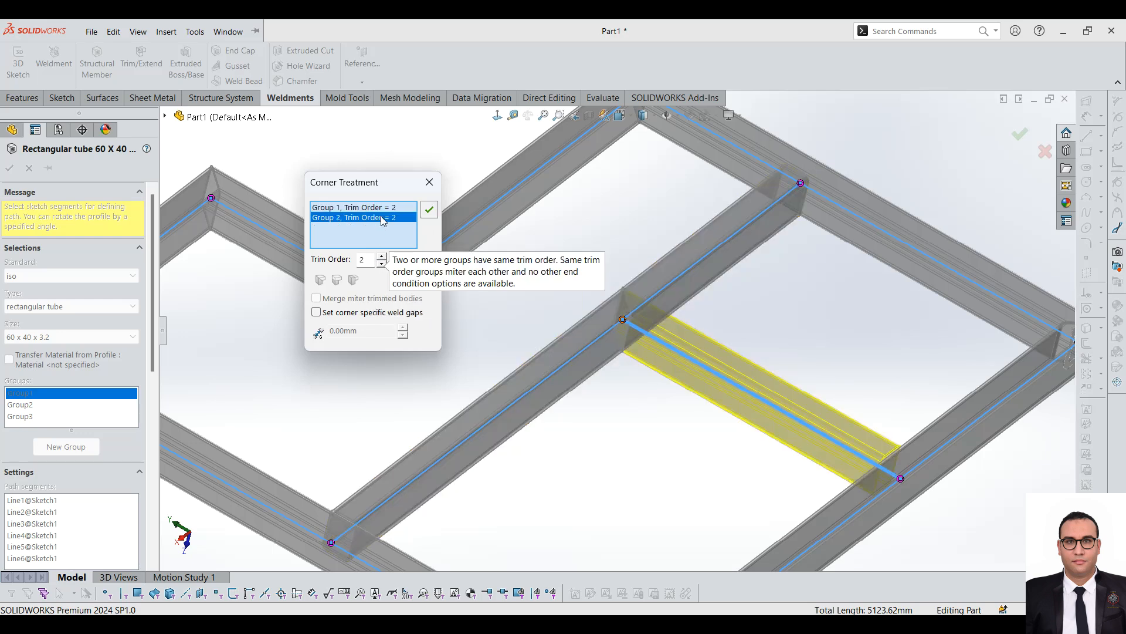
pyautogui.scroll(-4, 637, 340)
pyautogui.moveTo(630, 337); pyautogui.dragTo(530, 262, button='middle')
pyautogui.scroll(4, 611, 323)
pyautogui.moveTo(768, 434); pyautogui.dragTo(706, 472, button='middle')
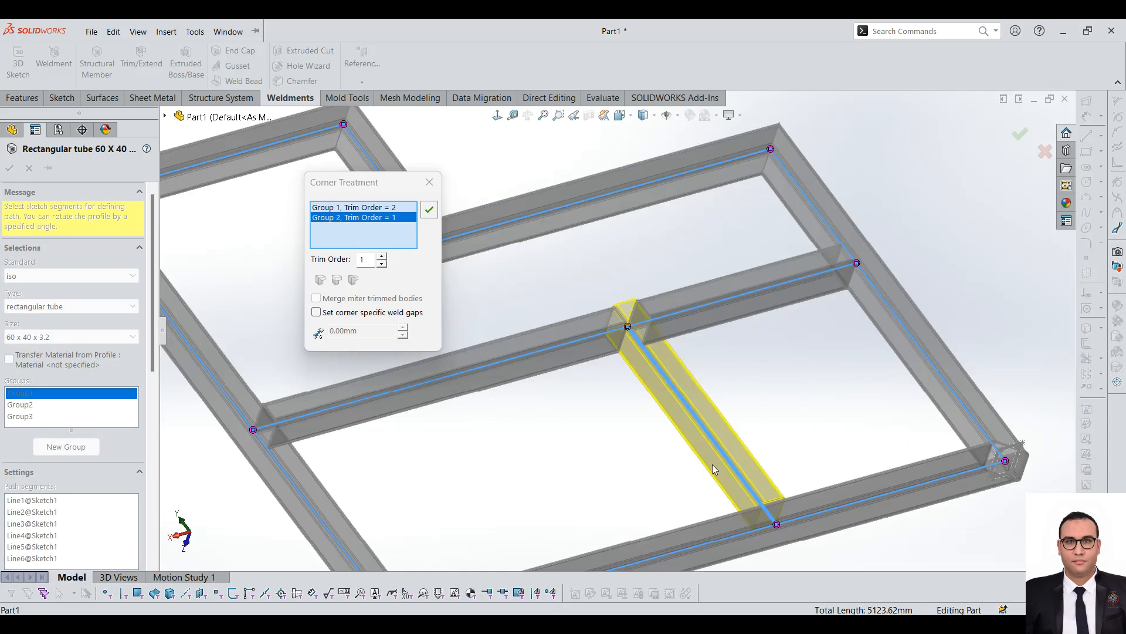
pyautogui.scroll(-2, 630, 325)
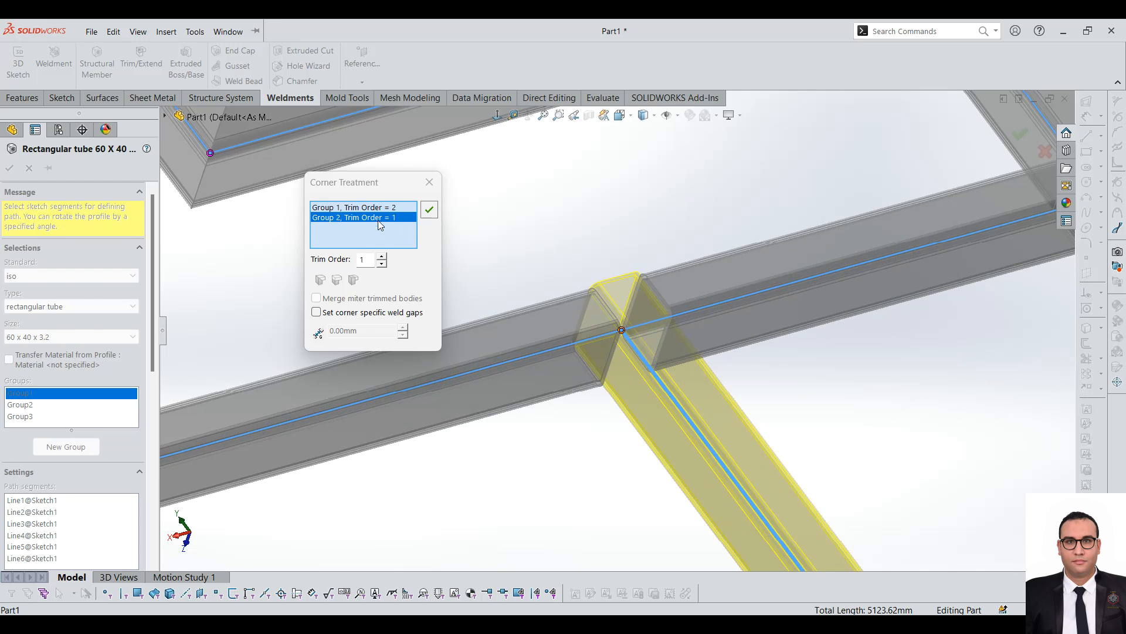
pyautogui.click(367, 206)
pyautogui.click(358, 217)
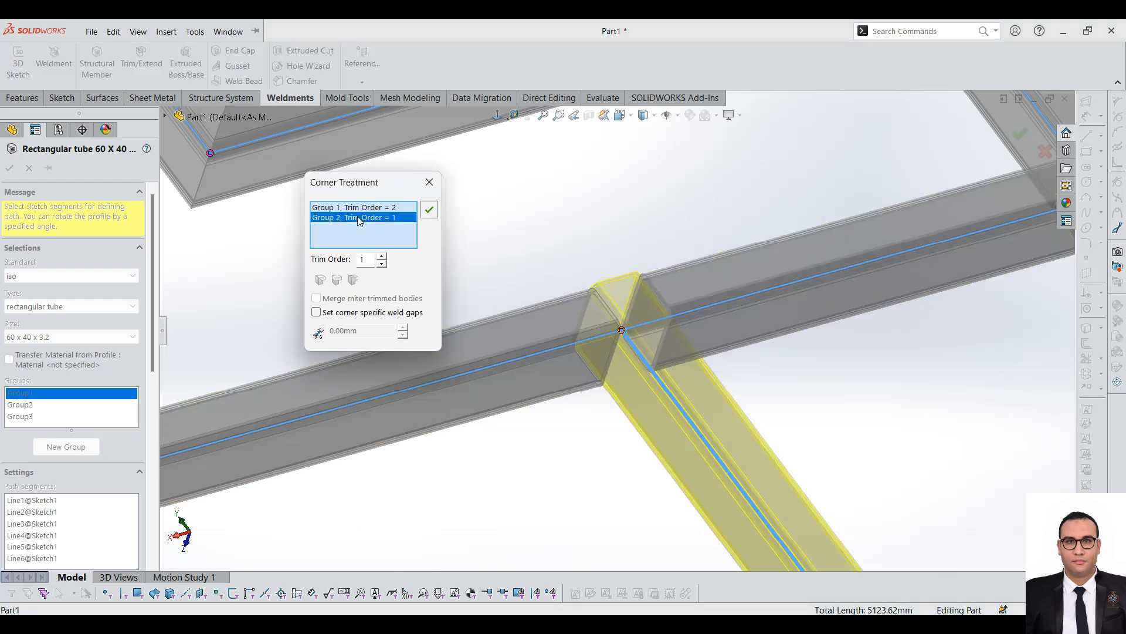
pyautogui.scroll(3, 636, 318)
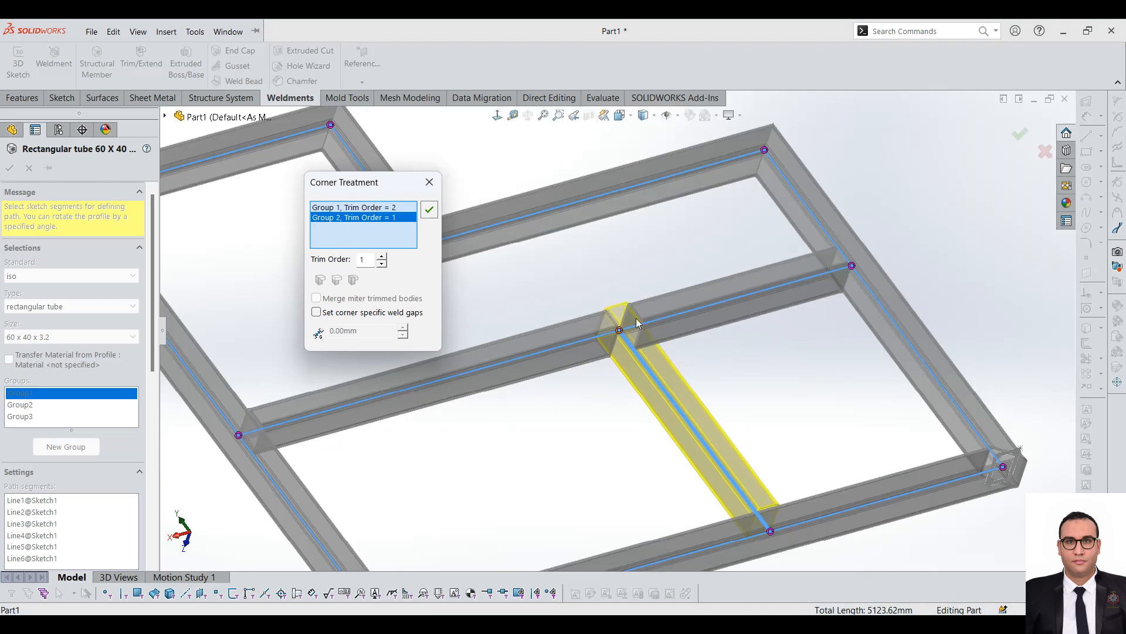
# - Set the corner's trim order to 1 for Group 1 and 2 for Group 2
pyautogui.click(386, 208)
pyautogui.click(383, 265)
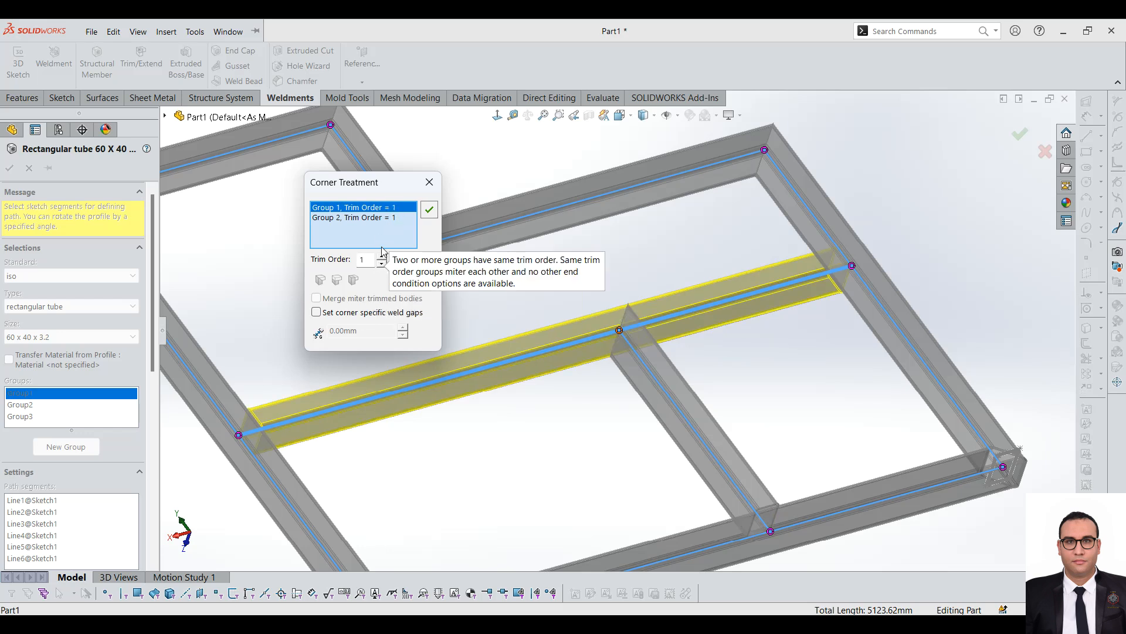
pyautogui.click(387, 217)
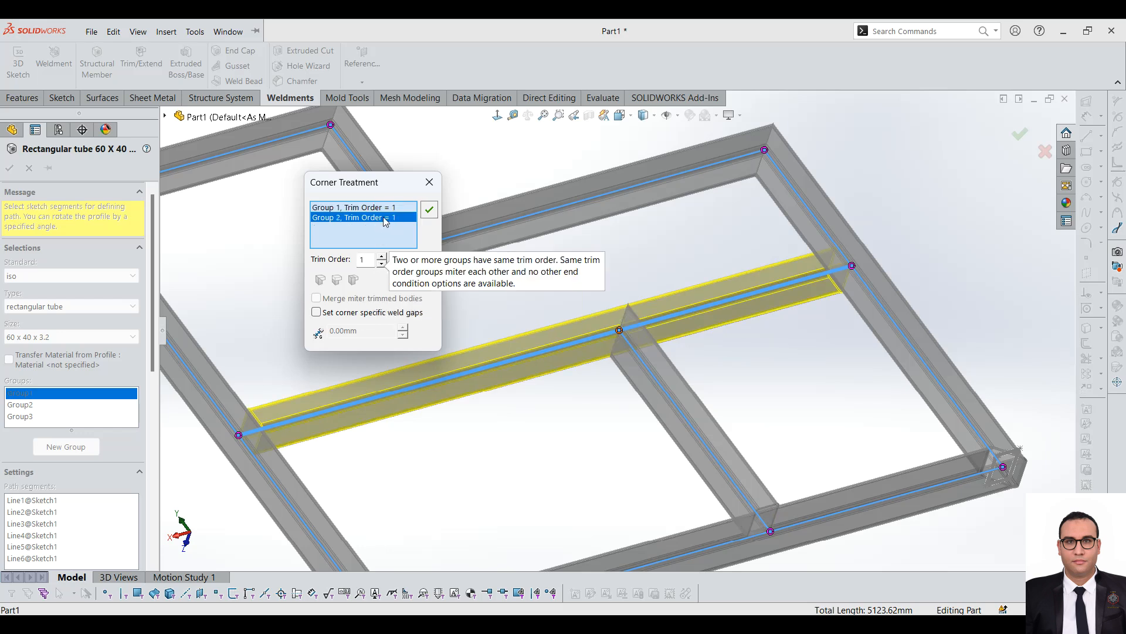
pyautogui.click(385, 260)
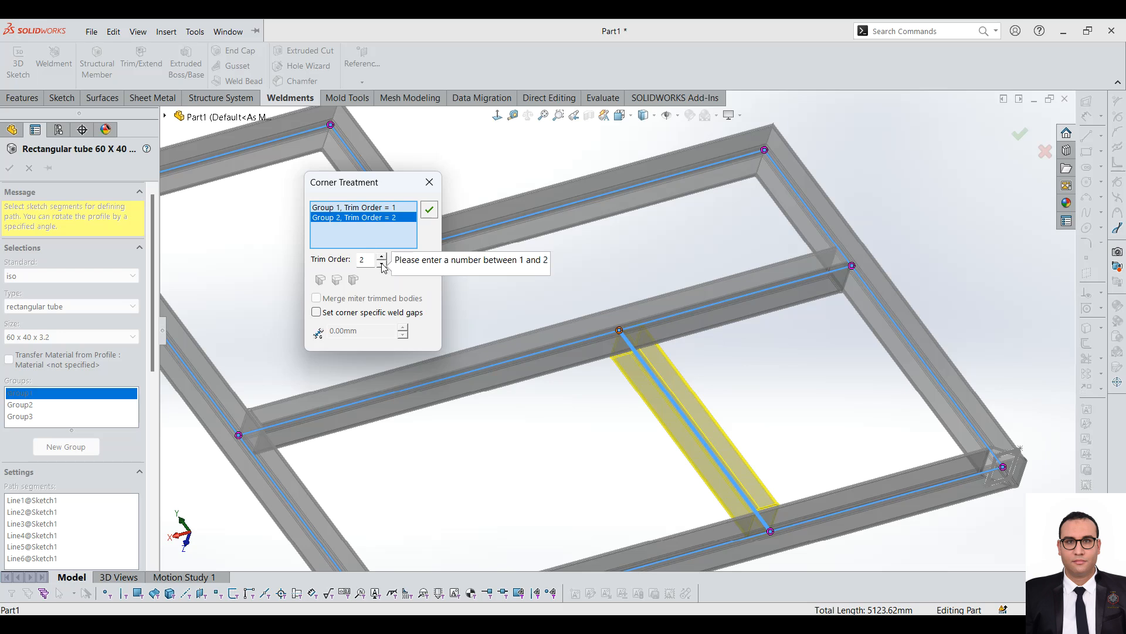
# - Try trim order 1 for both groups, then 2 for Group 1 with 1 for Group 2, and accept the corner treatment
pyautogui.click(382, 265)
pyautogui.click(386, 208)
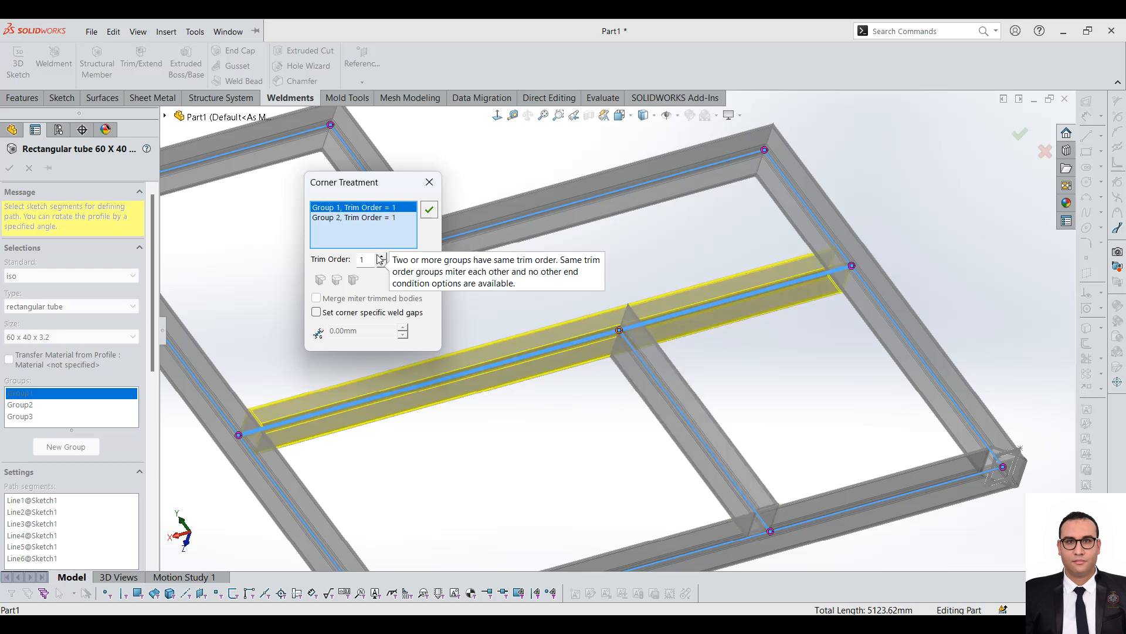
pyautogui.click(382, 257)
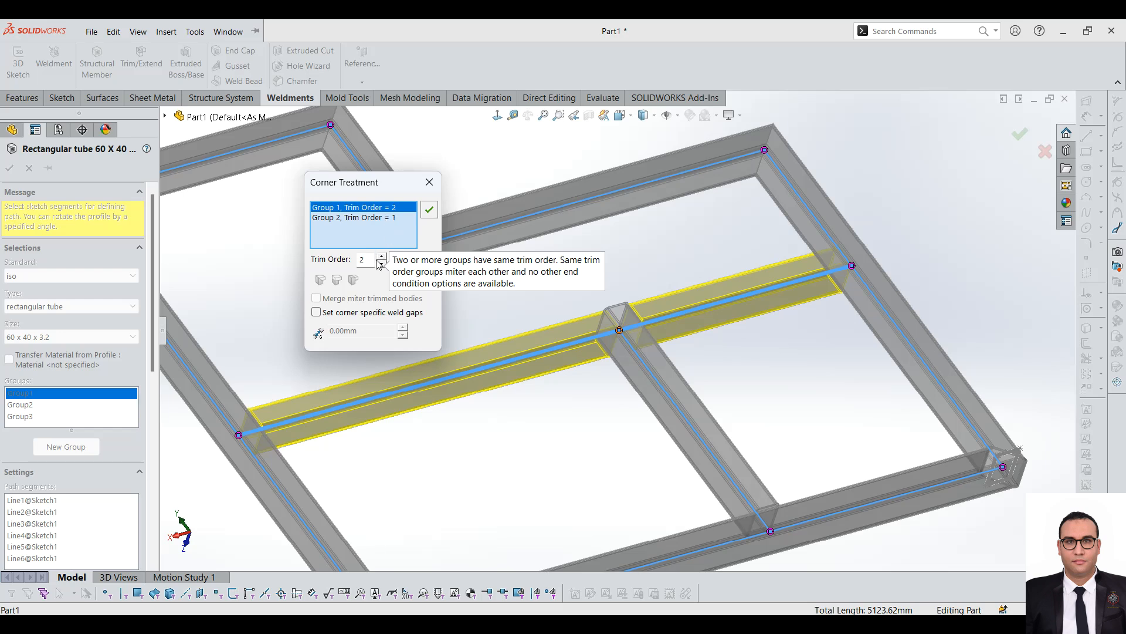
pyautogui.click(382, 257)
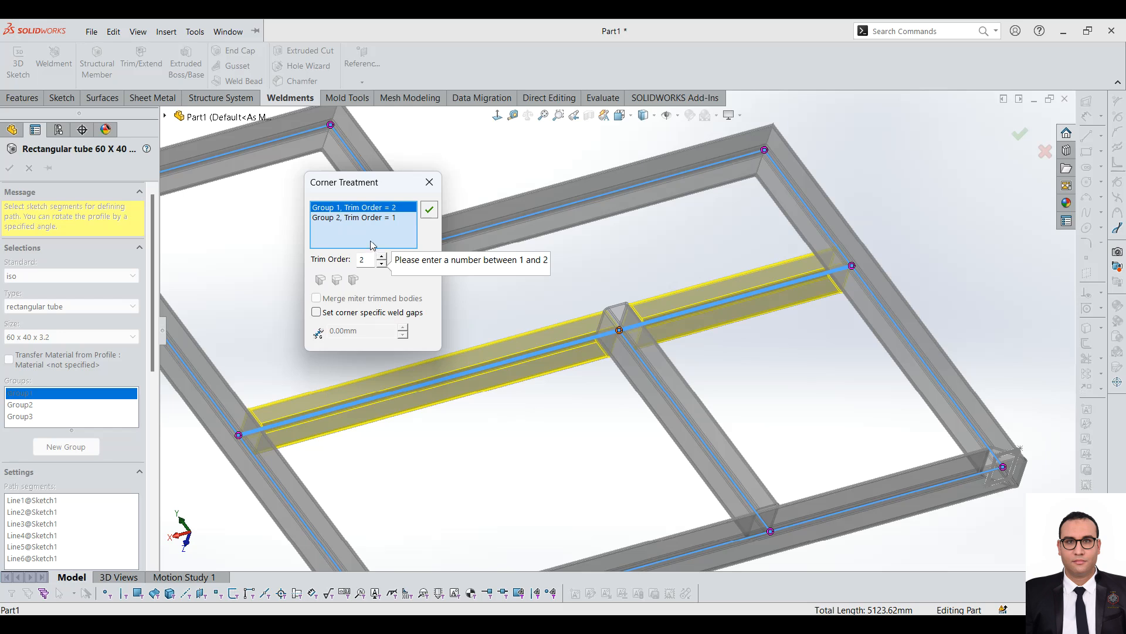
pyautogui.scroll(2, 617, 329)
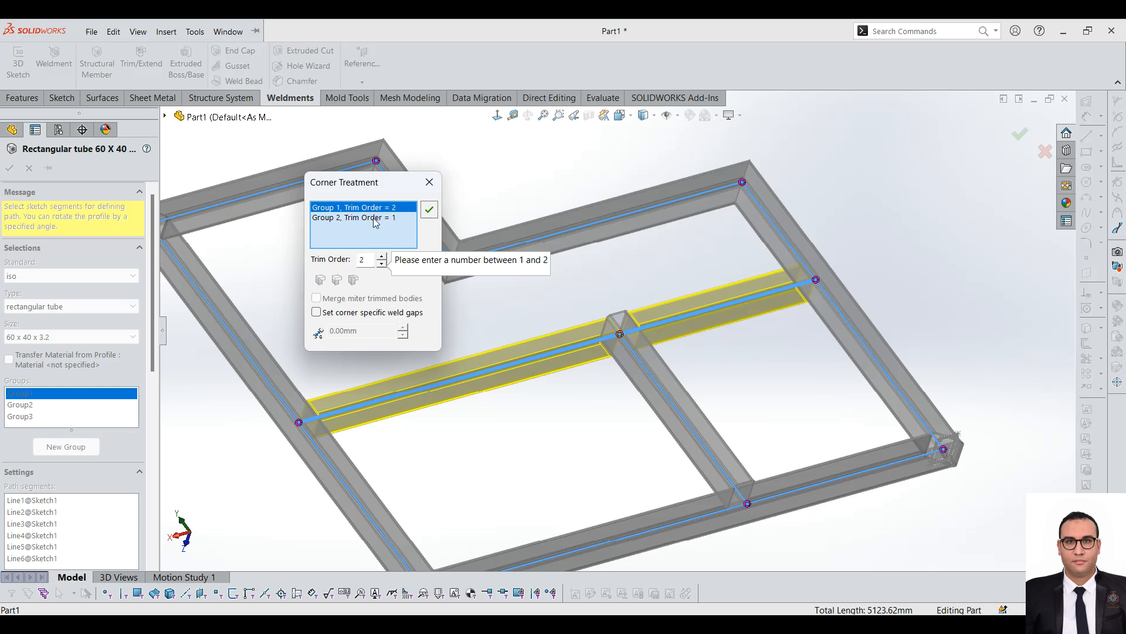
pyautogui.click(429, 210)
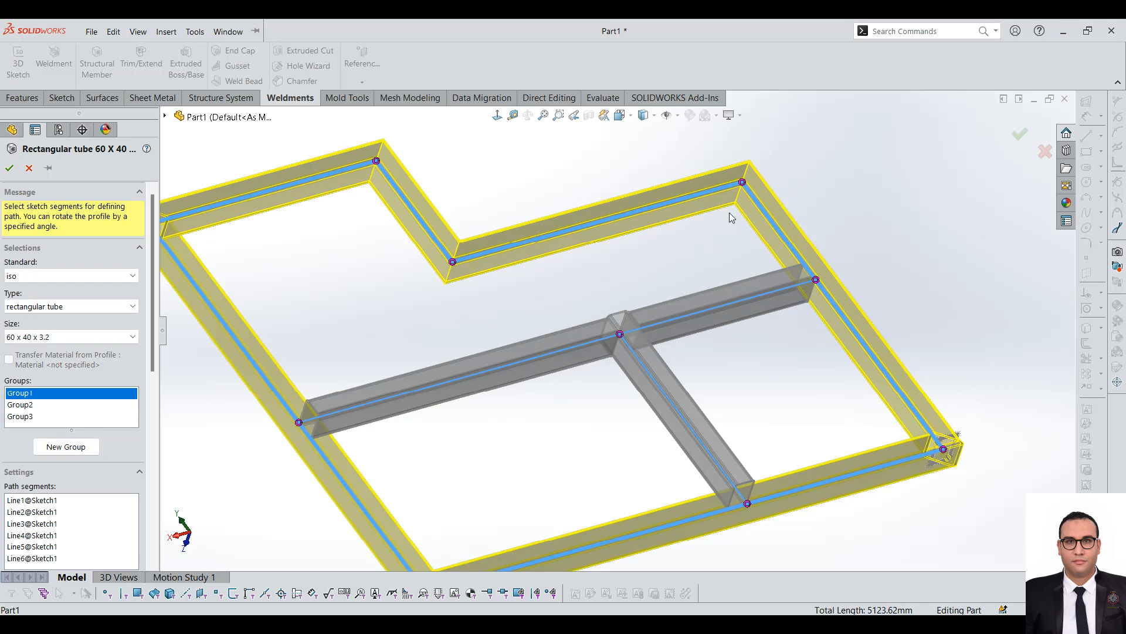
# - Open the corner treatment at the outer frame's upper-right corner and compare the end miter and both end butt options, ending on End Butt1
pyautogui.click(743, 183)
pyautogui.scroll(-3, 745, 199)
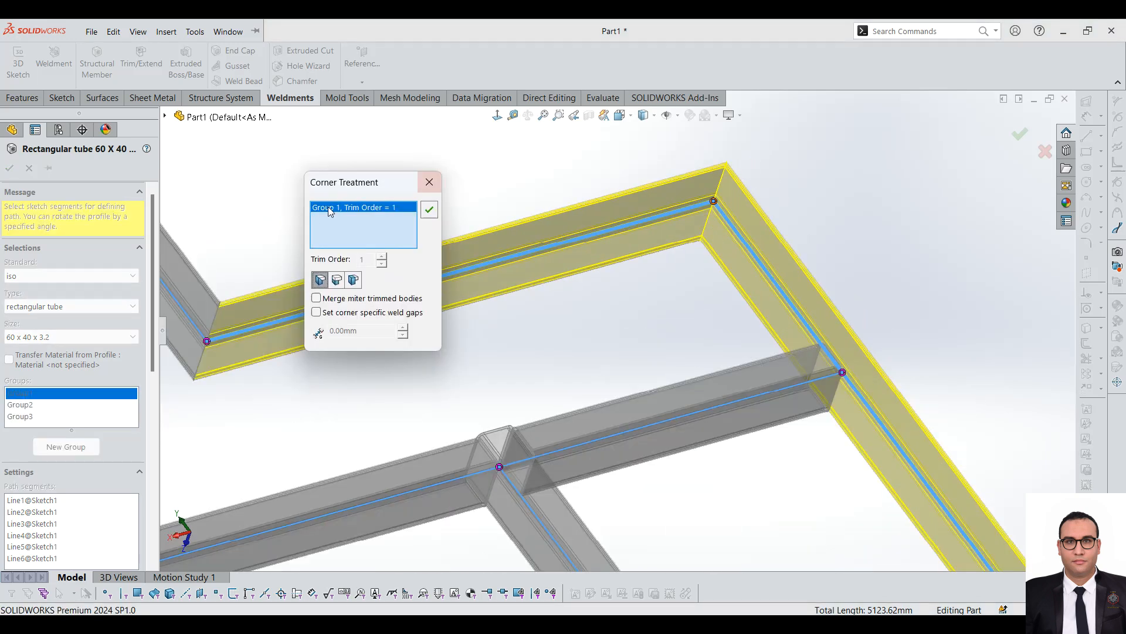
pyautogui.click(338, 282)
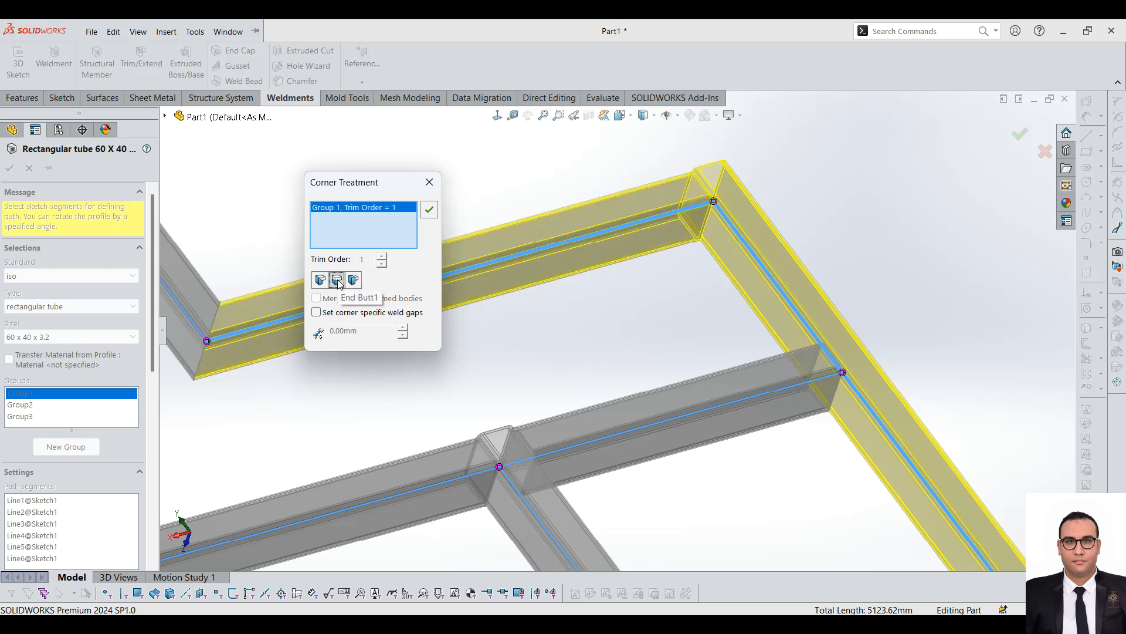
pyautogui.click(354, 280)
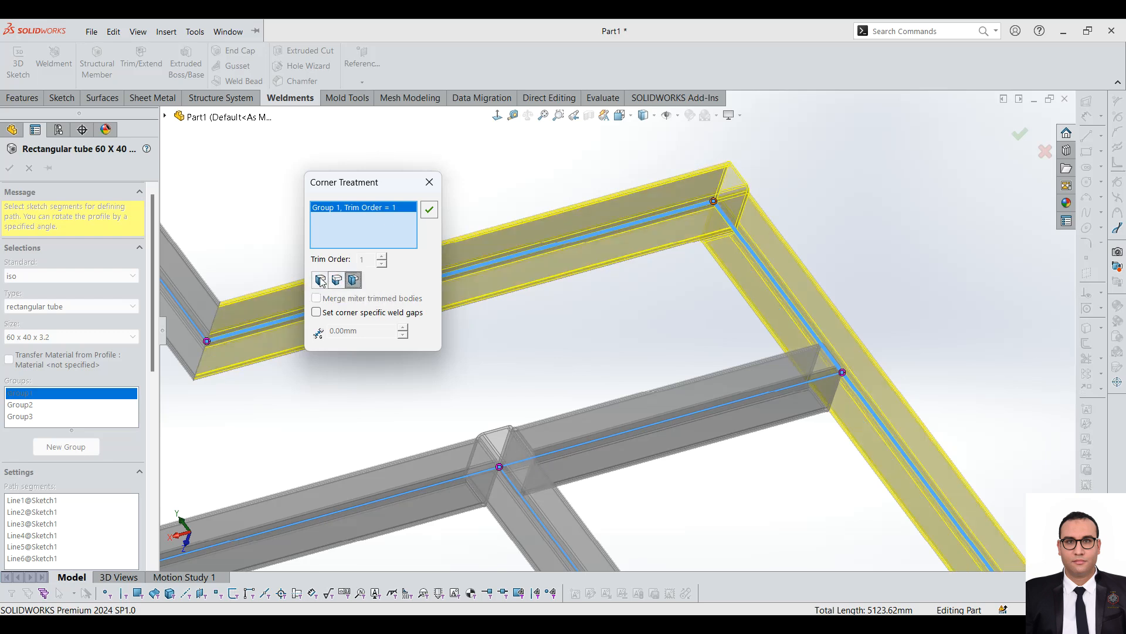
pyautogui.click(321, 281)
pyautogui.click(338, 282)
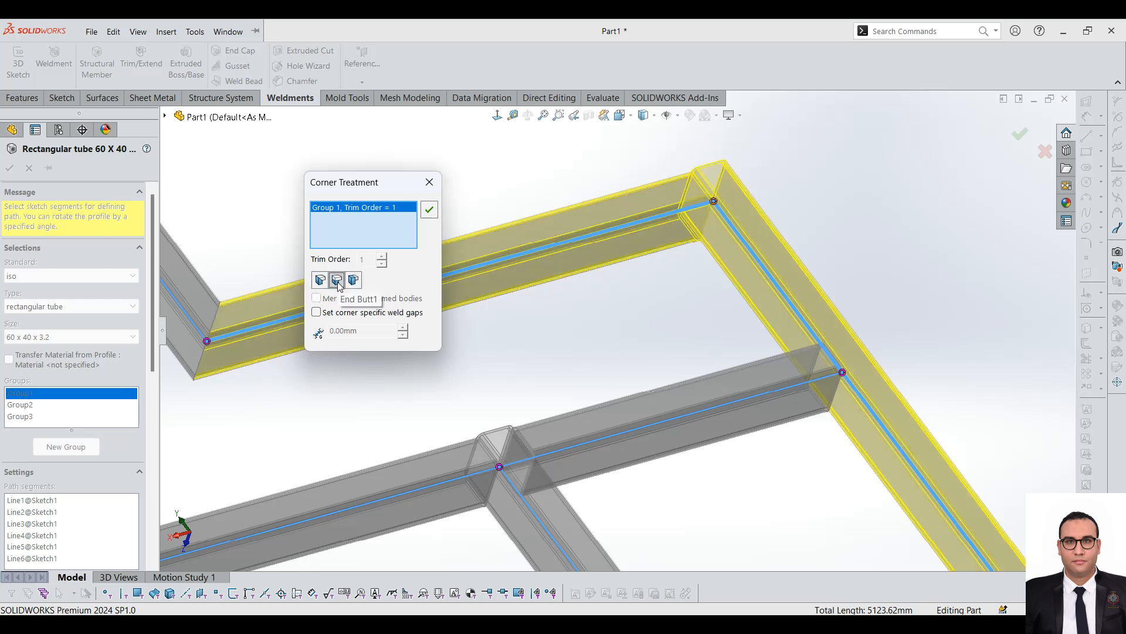
# - Try a 10 mm corner-specific weld gap, inspect the frame, and close the corner treatment and the structural member edit
pyautogui.click(317, 313)
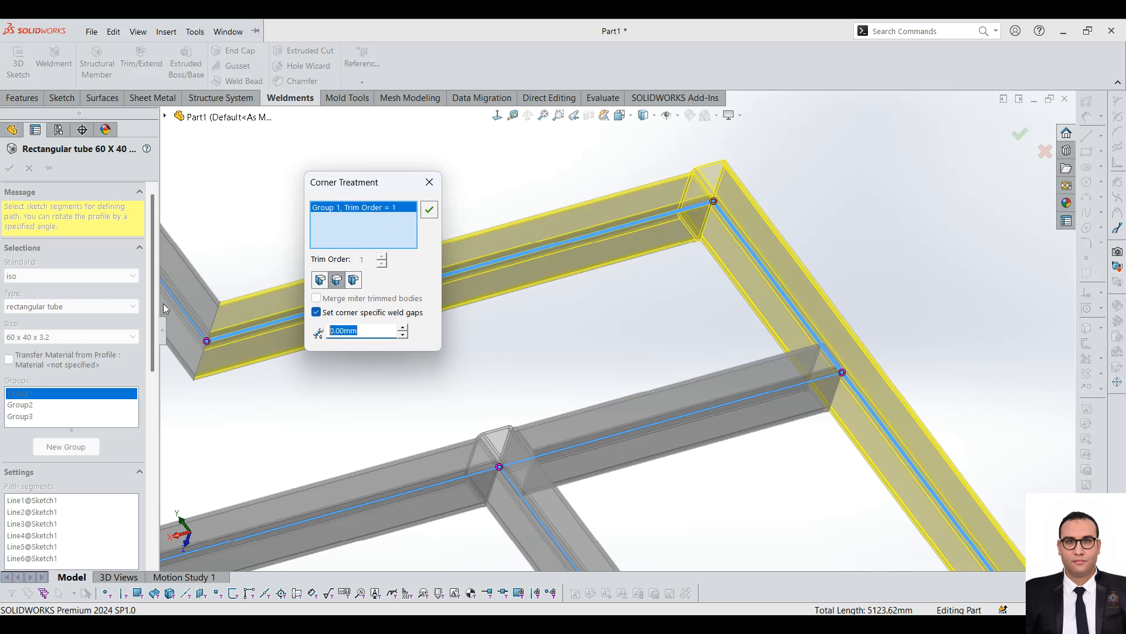
pyautogui.write('10')
pyautogui.press('Return')
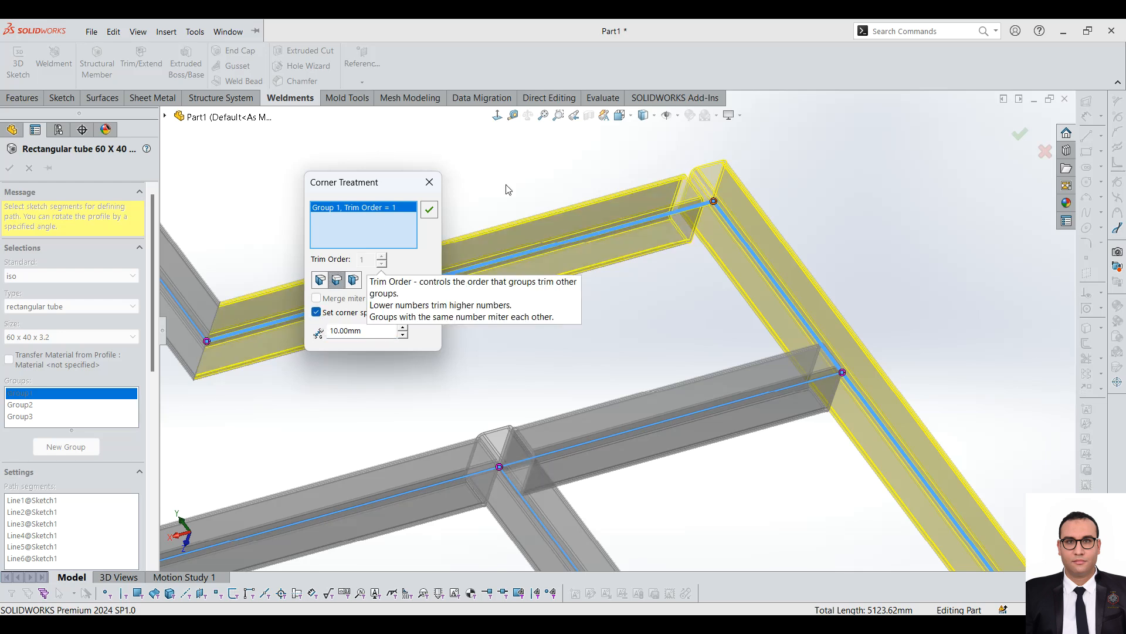
pyautogui.moveTo(656, 210); pyautogui.dragTo(649, 291, button='middle')
pyautogui.scroll(-2, 667, 310)
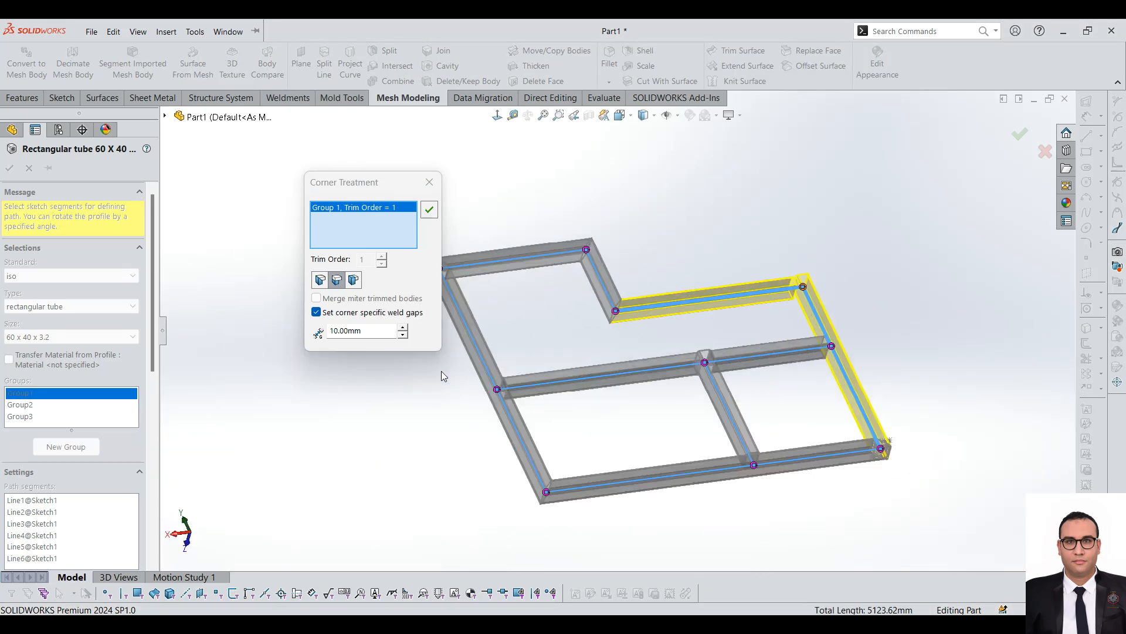
pyautogui.click(429, 182)
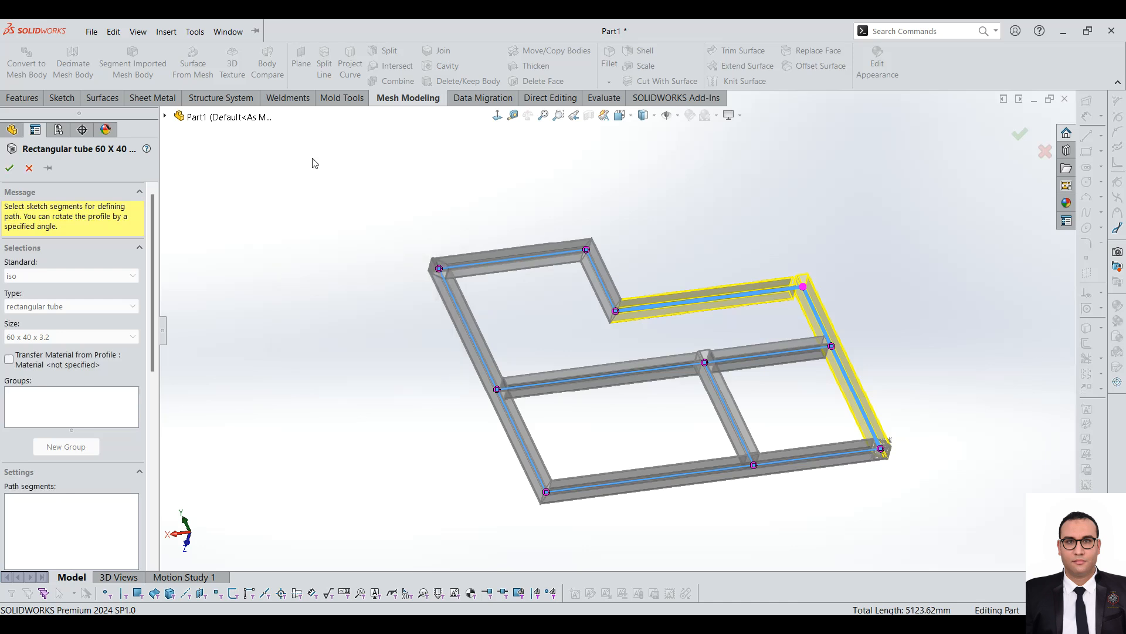
pyautogui.click(10, 168)
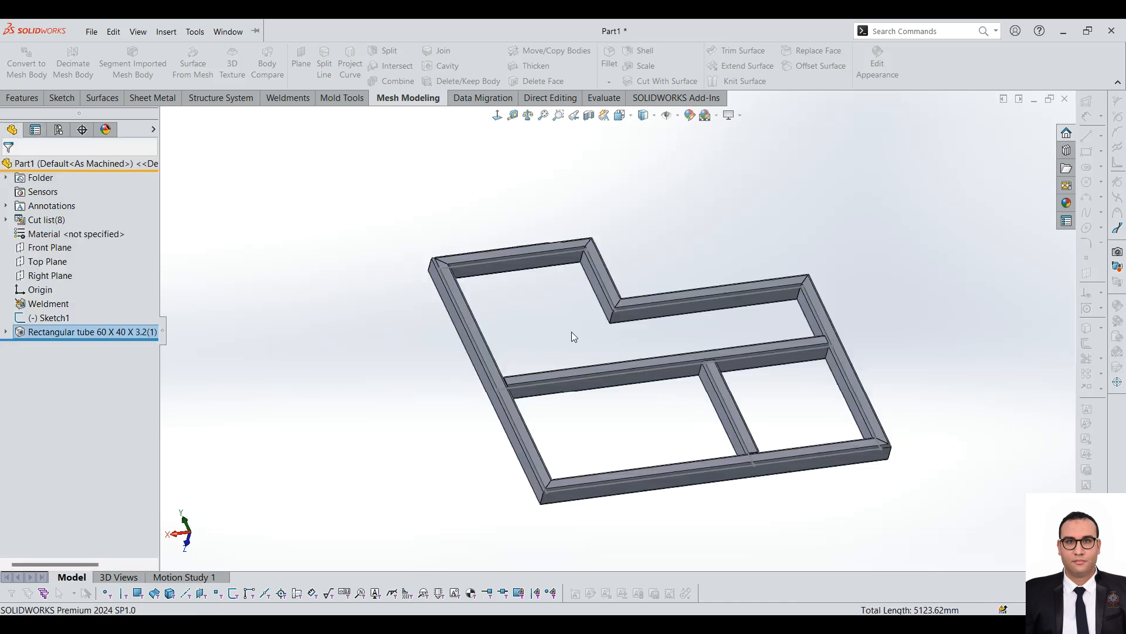
# - Delete the rectangular tube feature and the frame's underlying sketch from the part
pyautogui.press('Delete')
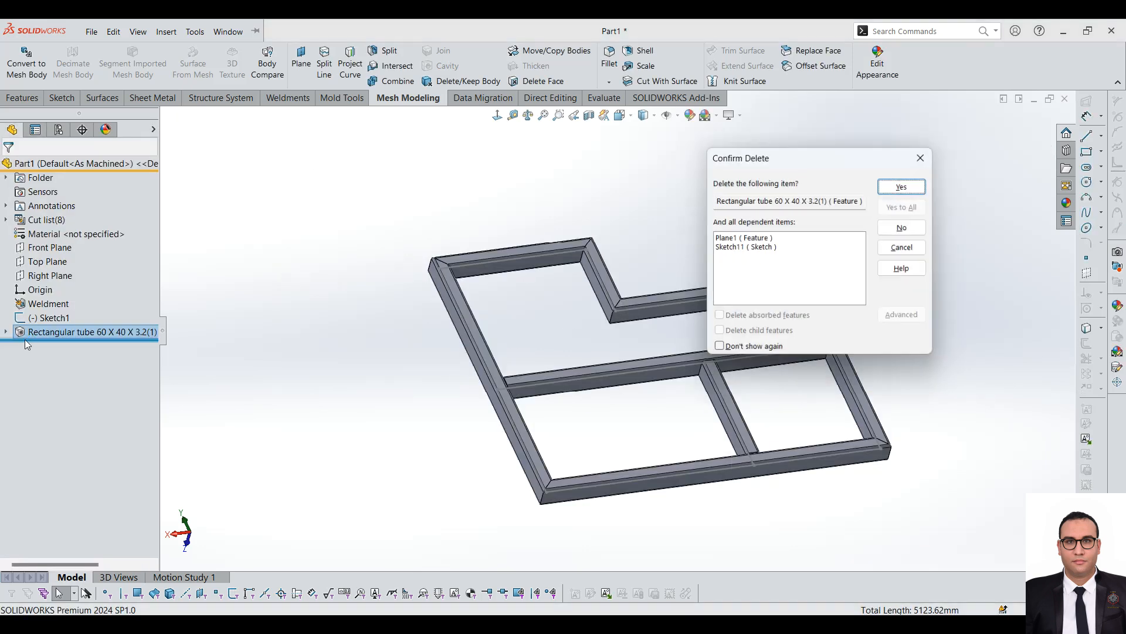
pyautogui.press('Return')
pyautogui.click(48, 304)
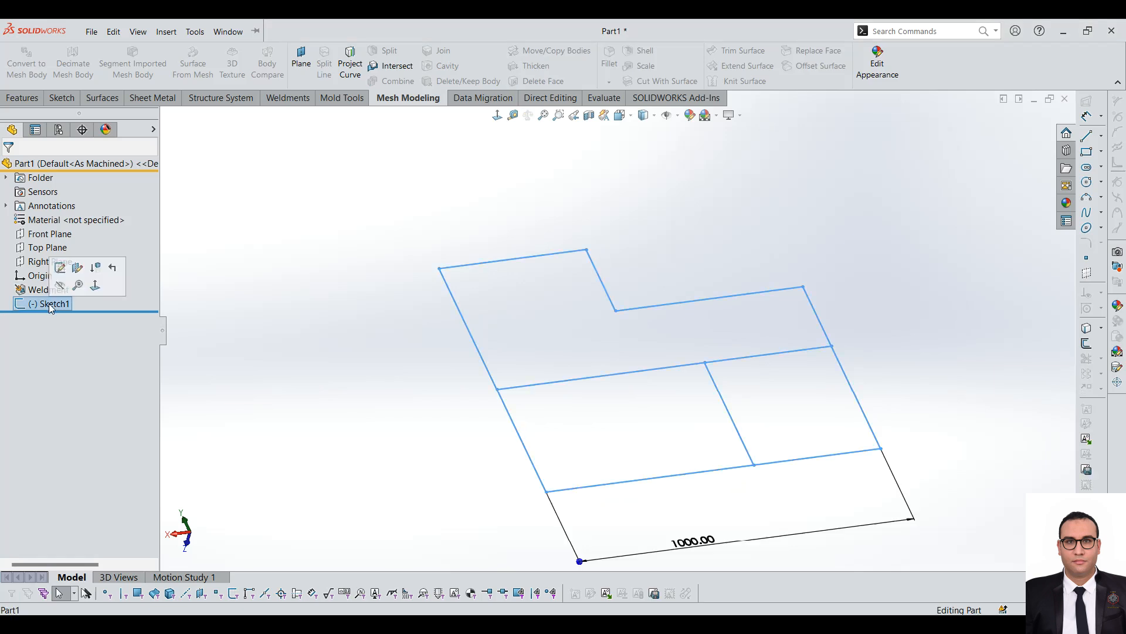
pyautogui.press('Delete')
pyautogui.press('Return')
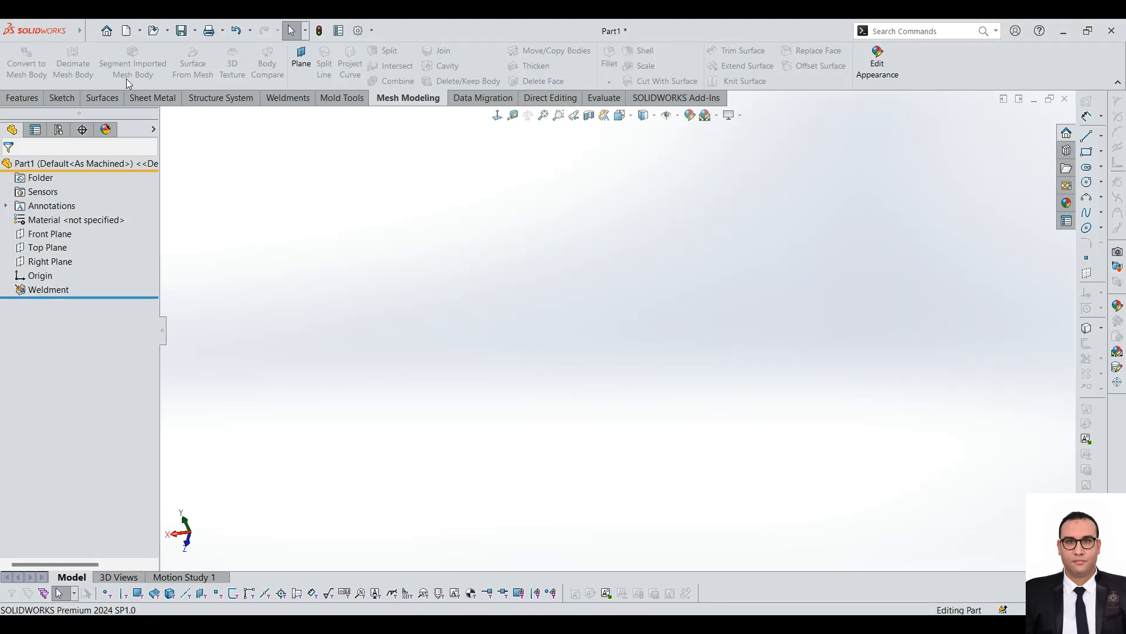
# - Select the Front, Top and Right planes and make all three visible in the model
pyautogui.click(287, 98)
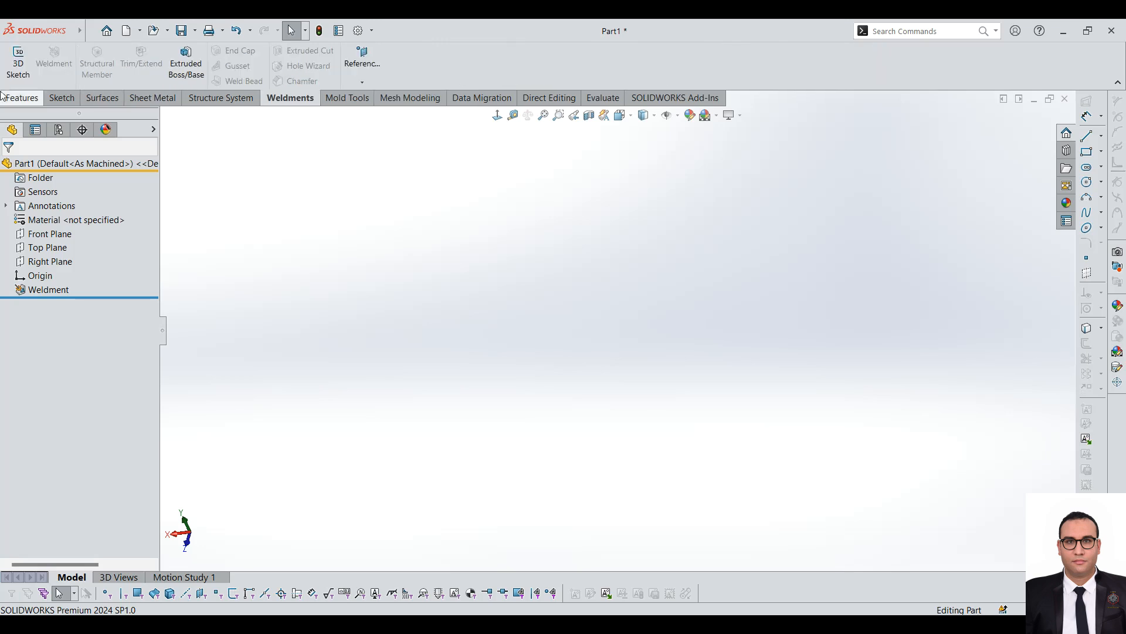
pyautogui.click(50, 234)
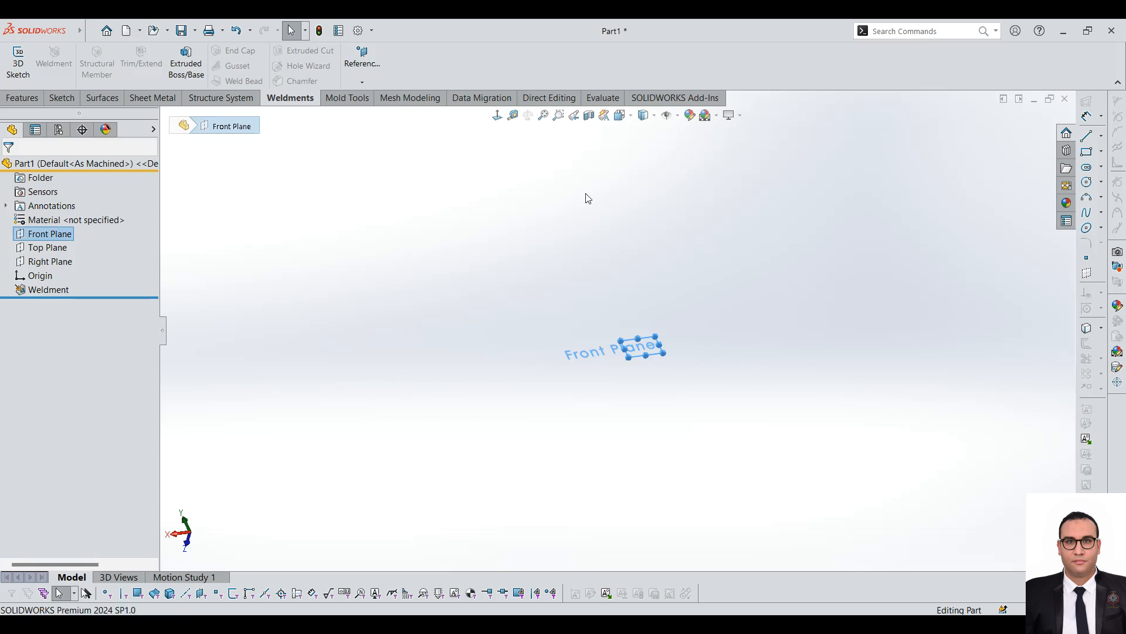
pyautogui.scroll(-3, 685, 300)
pyautogui.keyDown('shift'); pyautogui.click(62, 263); pyautogui.keyUp('shift')
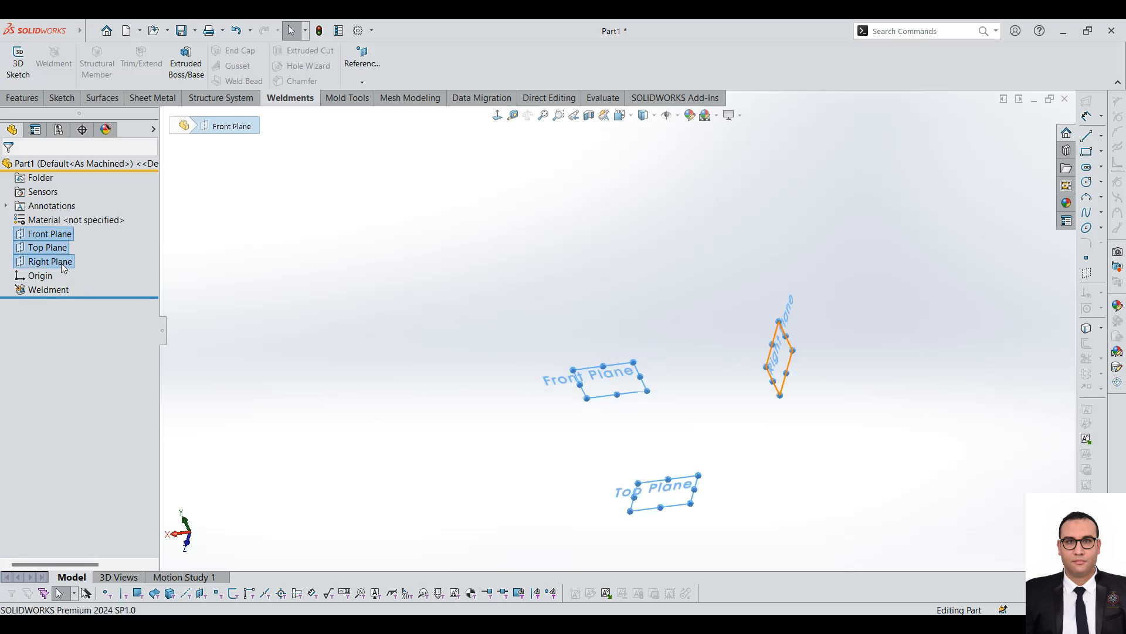
pyautogui.scroll(-2, 653, 354)
pyautogui.scroll(3, 524, 392)
pyautogui.scroll(-4, 636, 384)
pyautogui.click(491, 356)
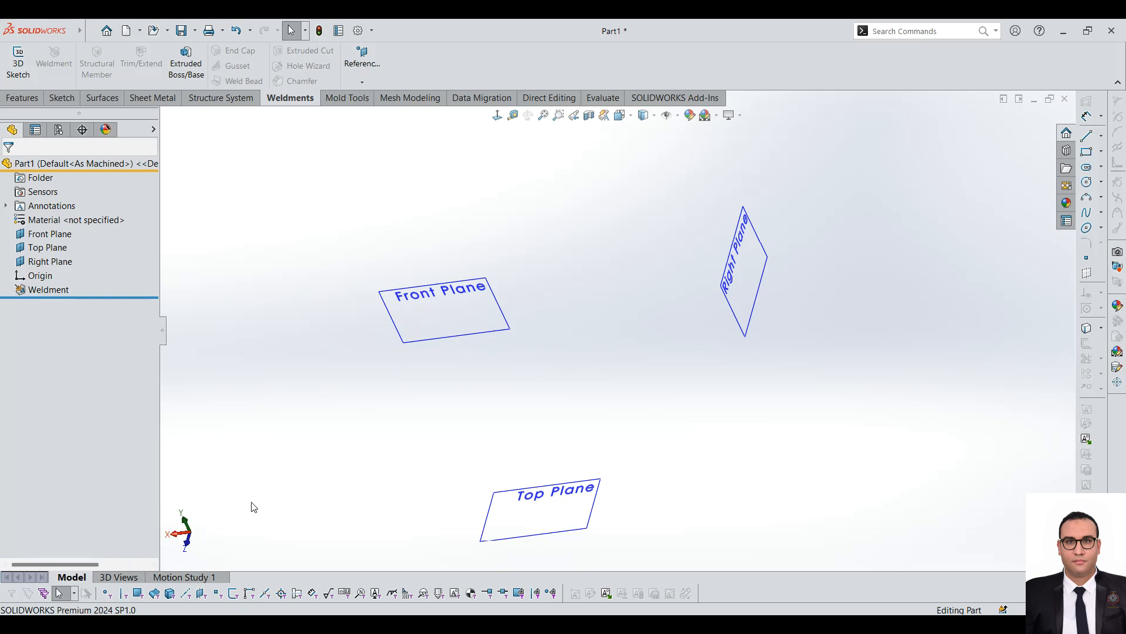
# - Select the Front Plane and start a 3D sketch
pyautogui.click(61, 98)
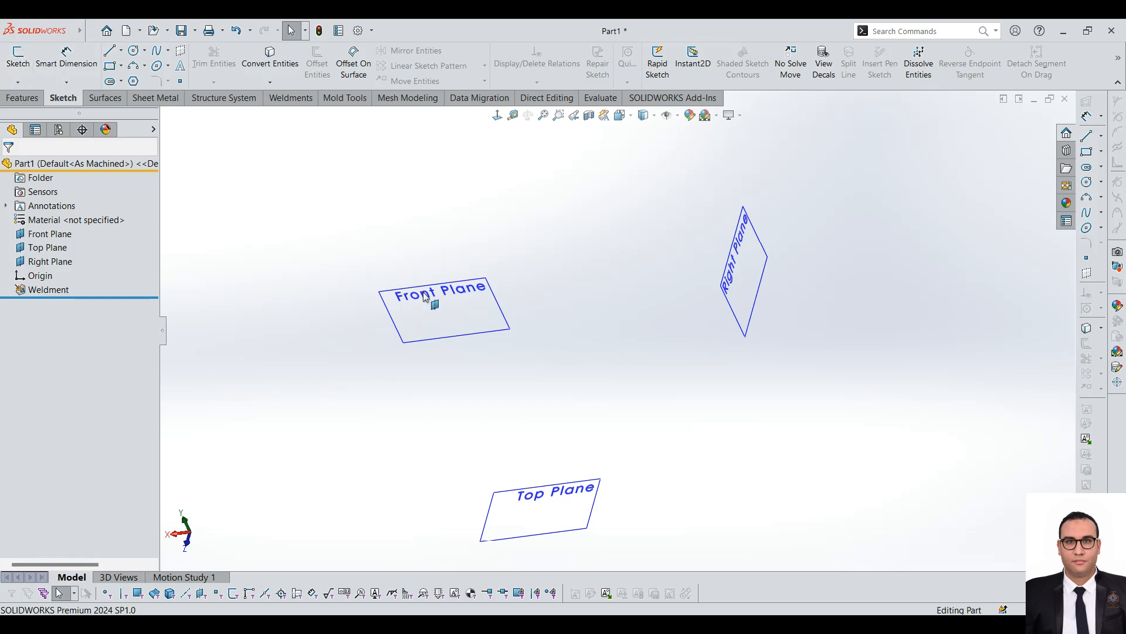
pyautogui.click(448, 312)
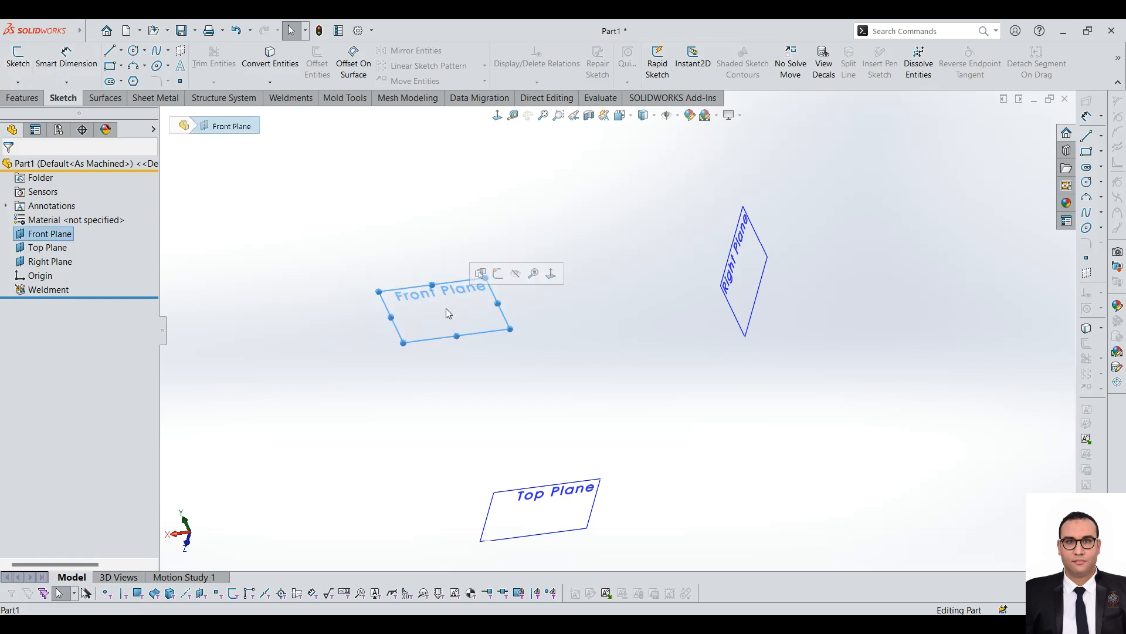
pyautogui.click(290, 98)
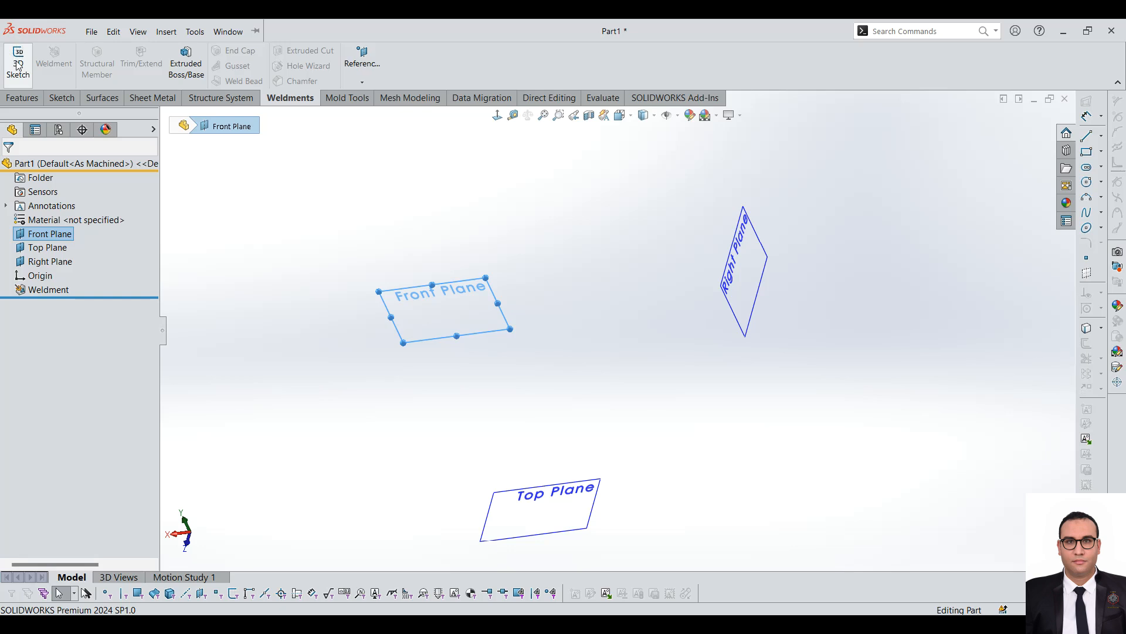
pyautogui.click(18, 66)
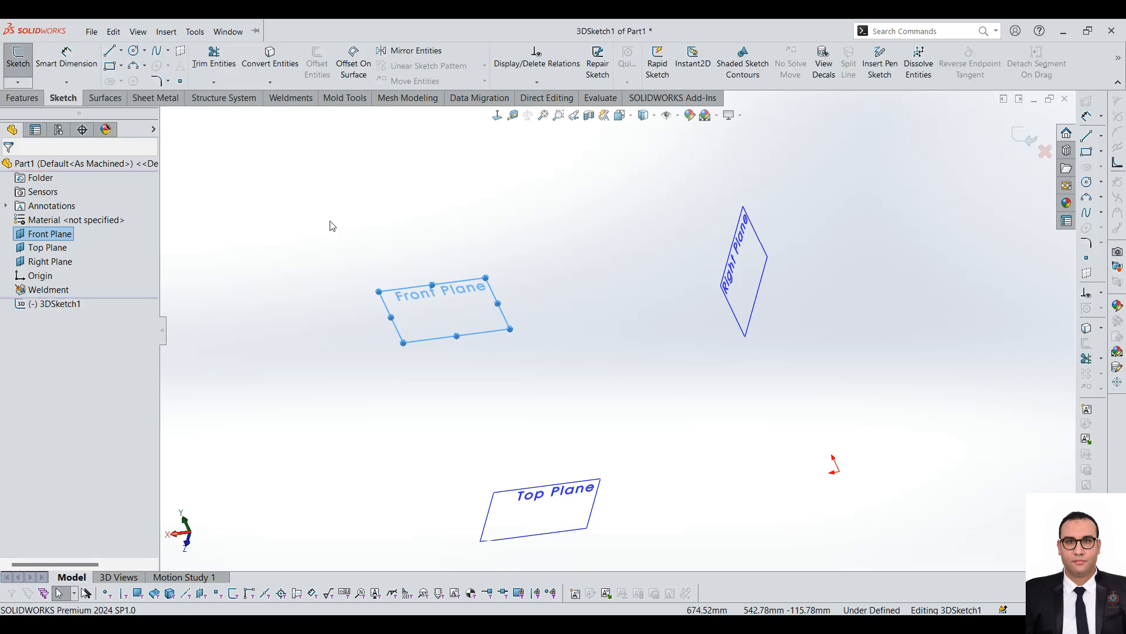
pyautogui.scroll(2, 523, 333)
pyautogui.scroll(-3, 413, 275)
pyautogui.scroll(2, 563, 323)
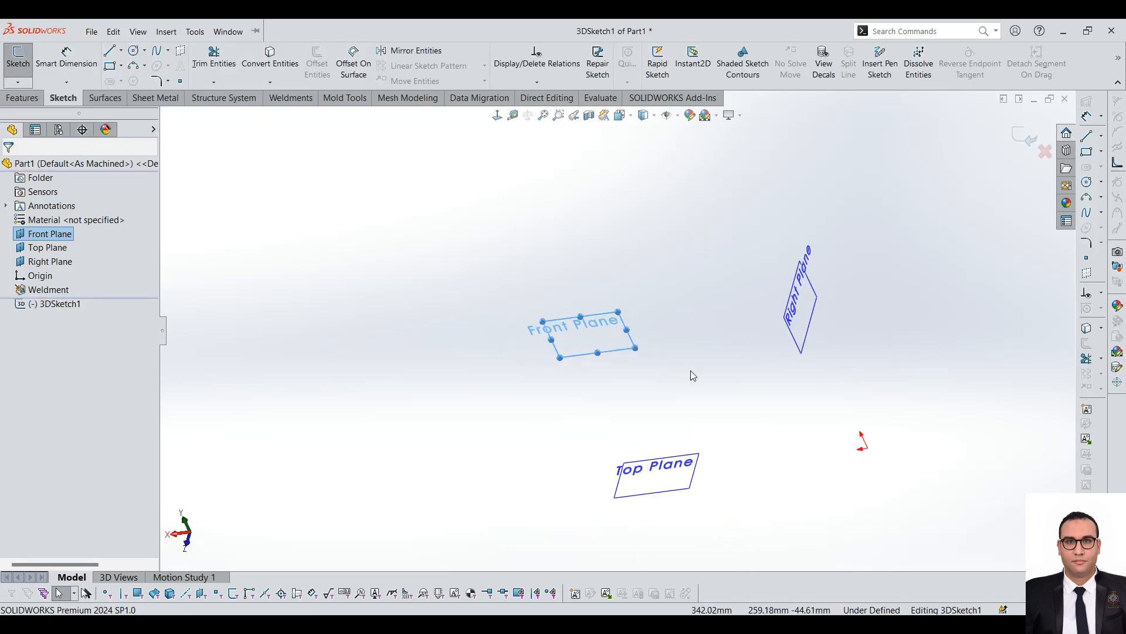
pyautogui.scroll(-1, 691, 370)
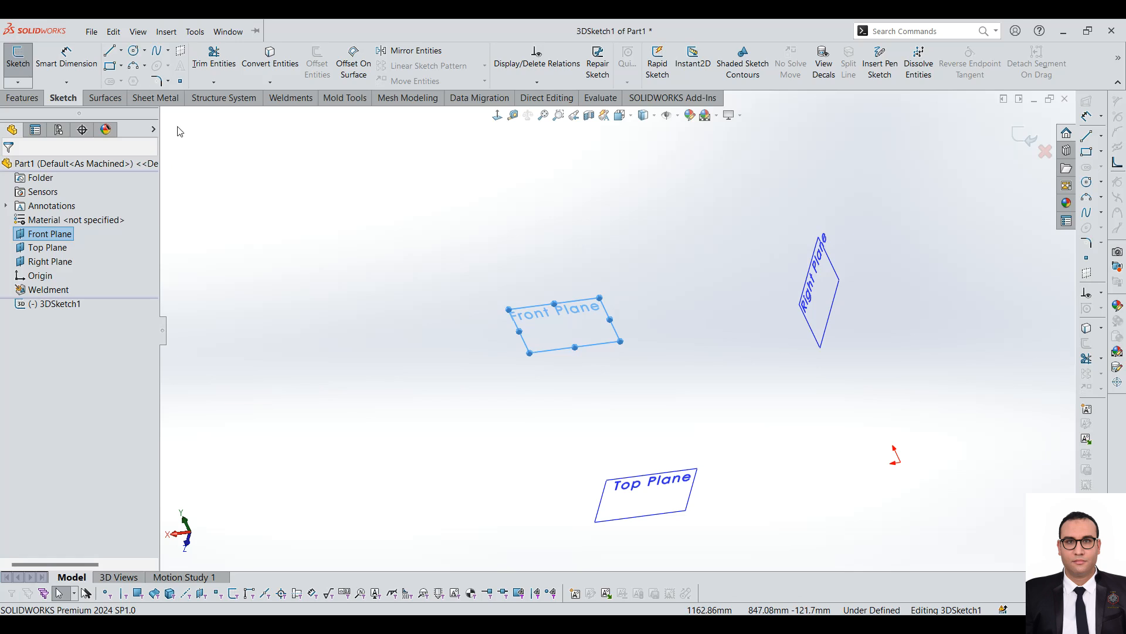
pyautogui.click(316, 100)
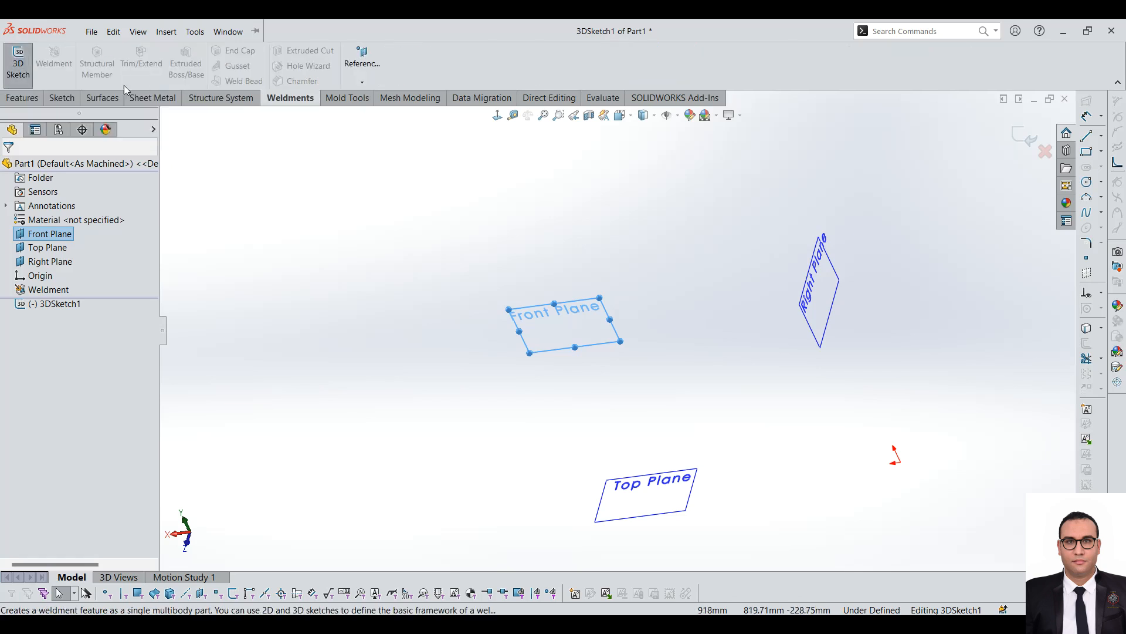
# - Sketch a line from the origin along the Y axis with a length of 20 mm in the 3D sketch
pyautogui.click(64, 101)
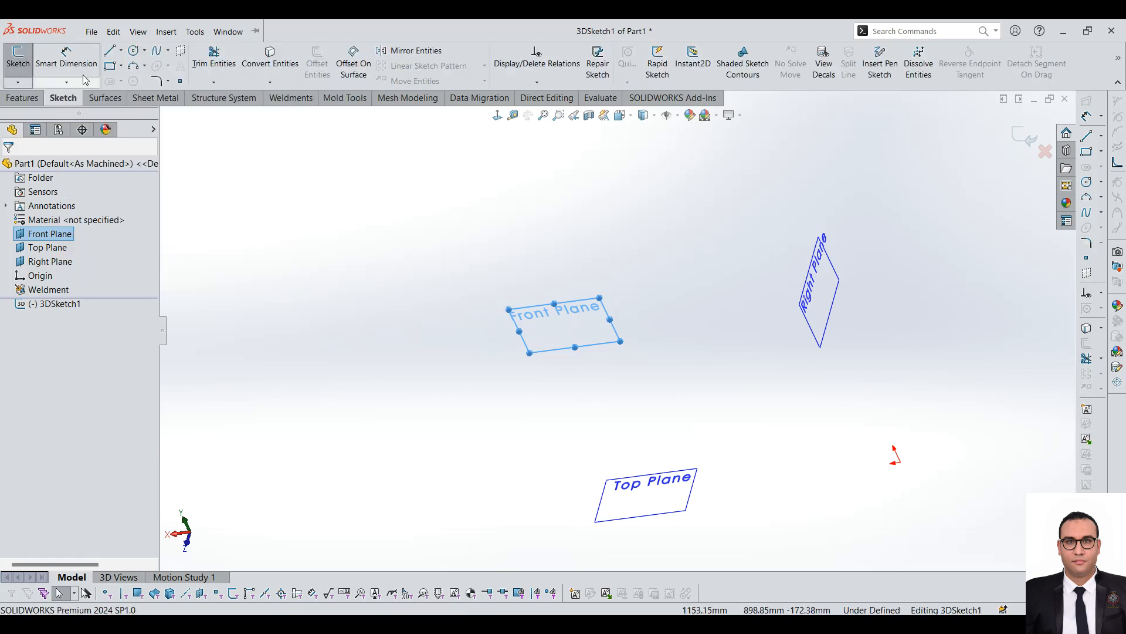
pyautogui.click(112, 52)
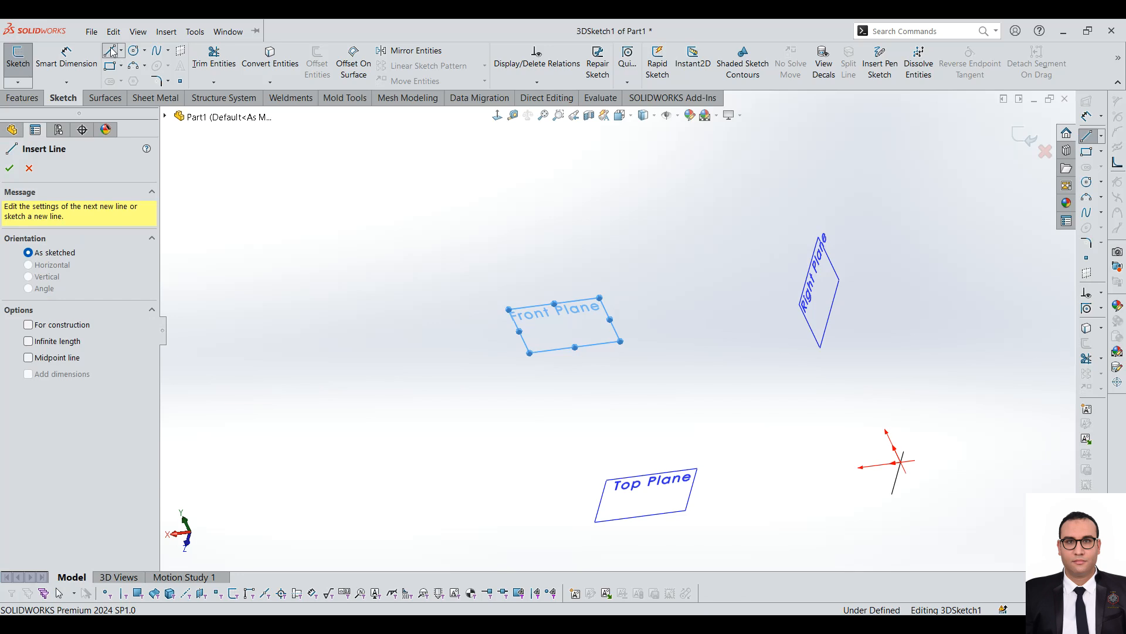
pyautogui.scroll(3, 330, 215)
pyautogui.scroll(-2, 781, 404)
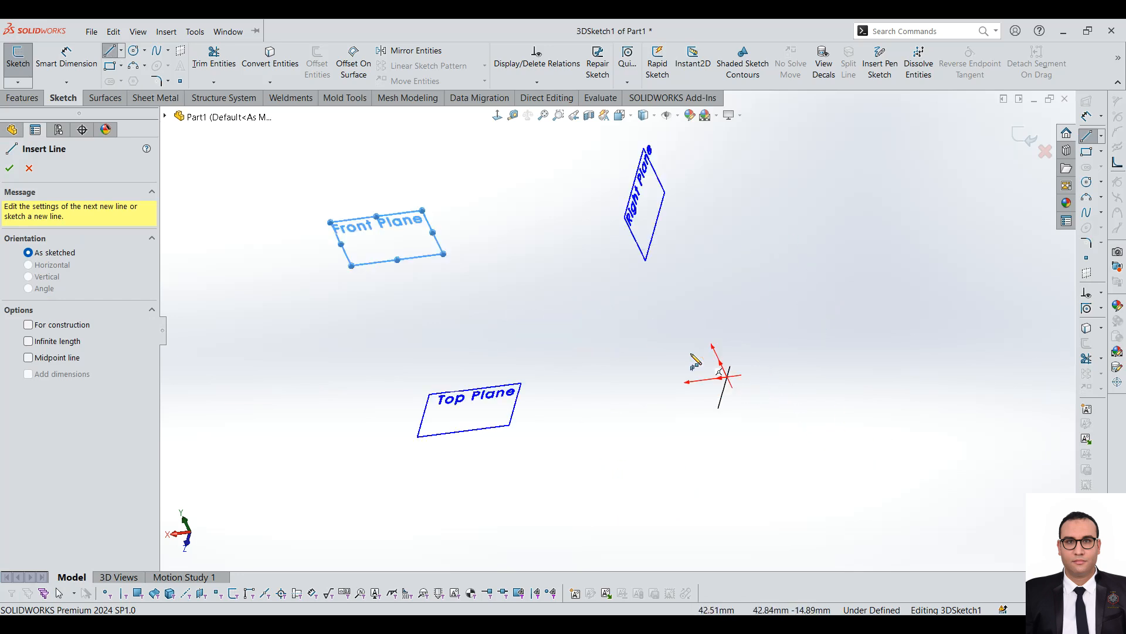
pyautogui.scroll(-2, 704, 359)
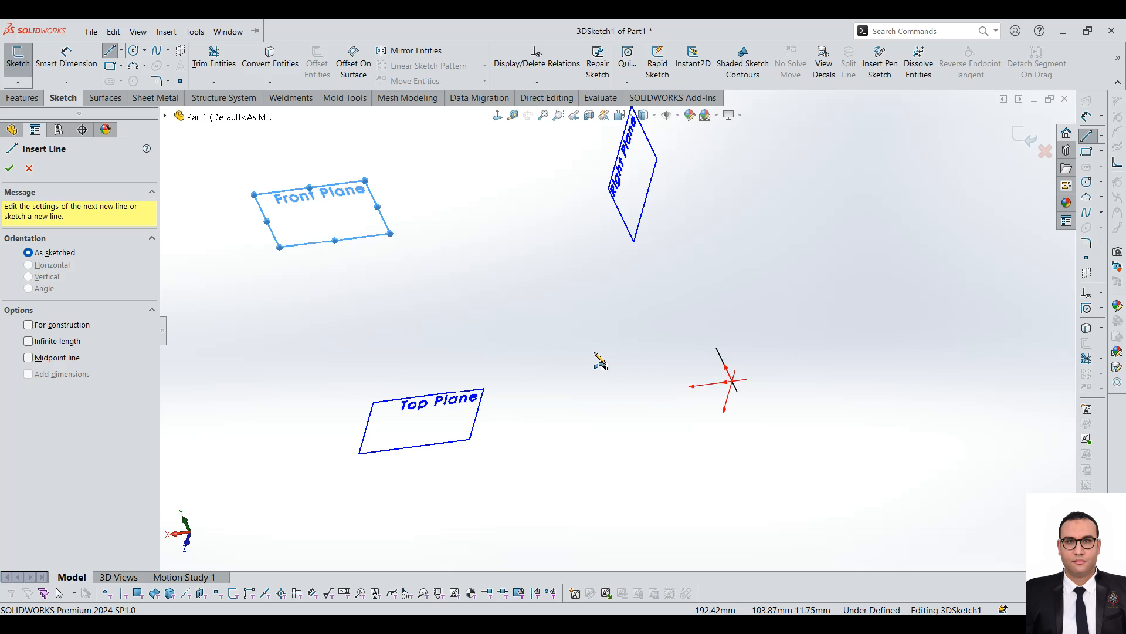
pyautogui.click(733, 382)
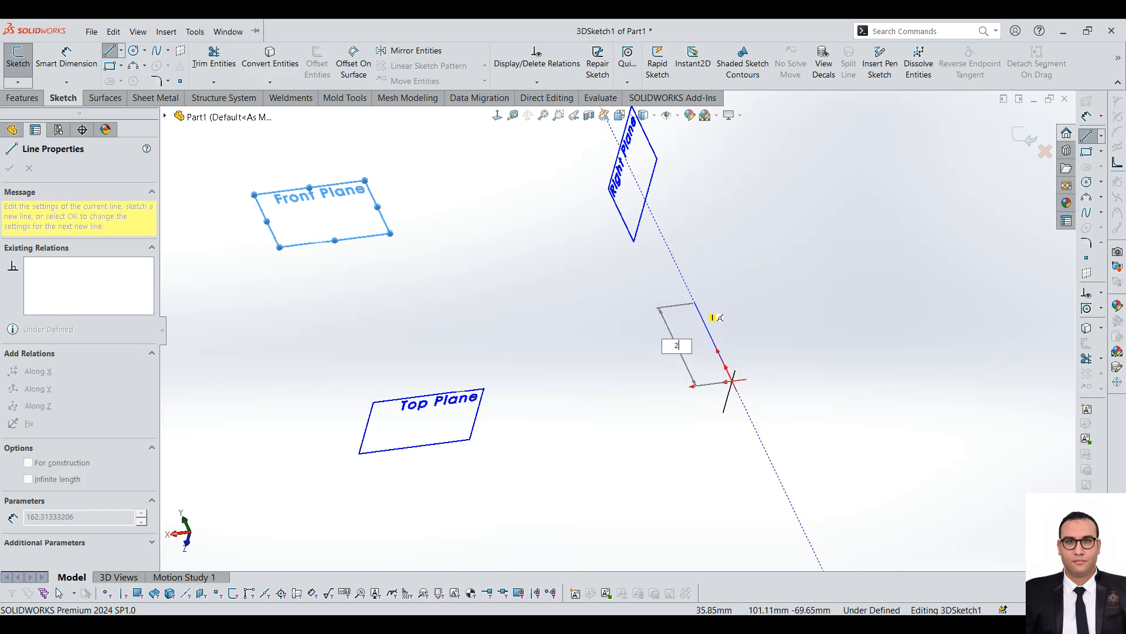
pyautogui.press('Return')
pyautogui.scroll(-2, 701, 337)
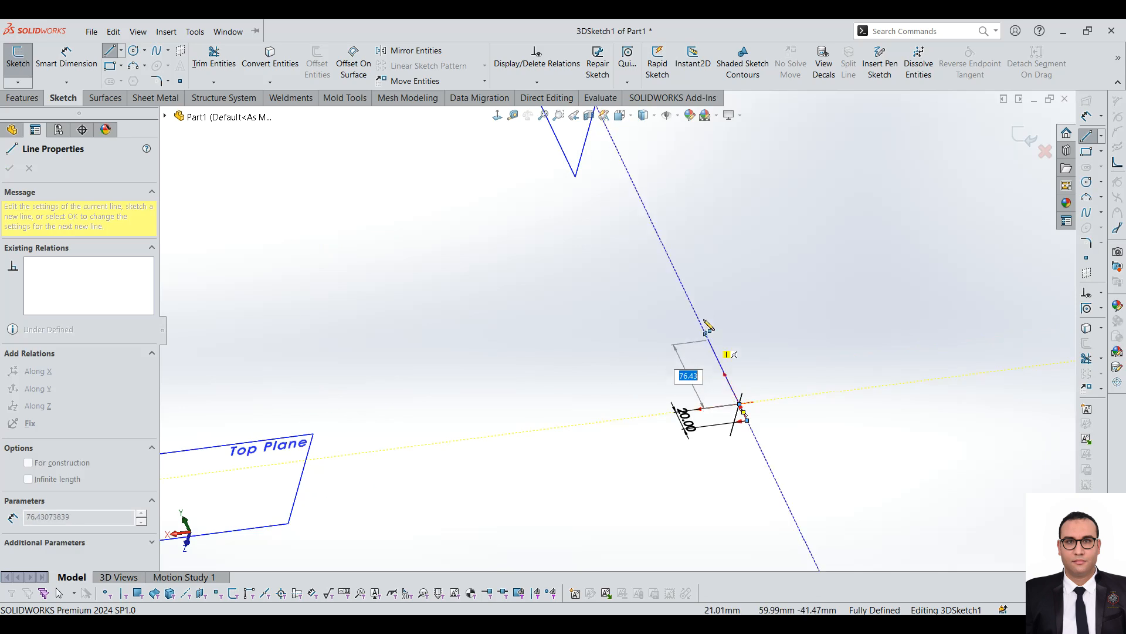
pyautogui.press('Escape')
pyautogui.press('Escape')
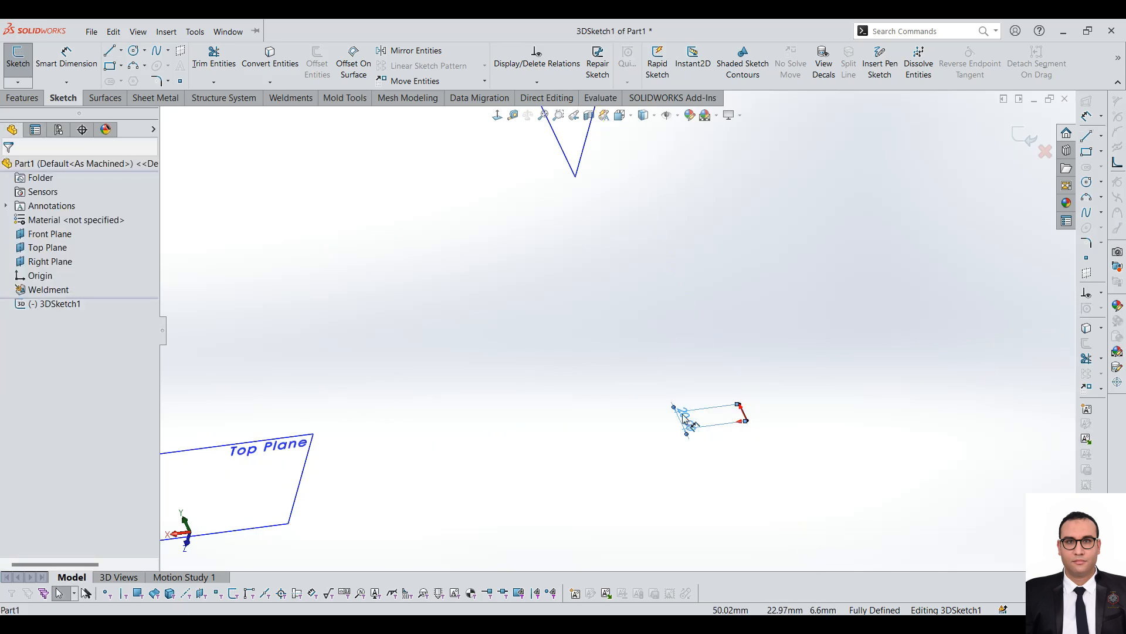
# - Set the length of the first line from the origin to 200 mm in the 3D sketch
pyautogui.doubleClick(686, 418)
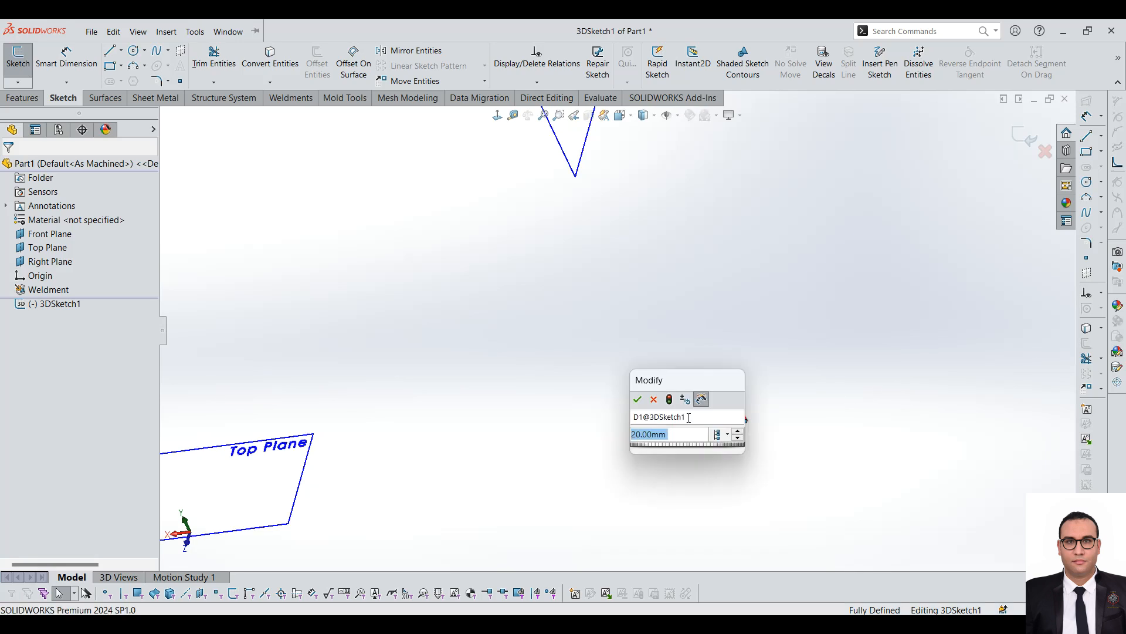
pyautogui.write('10')
pyautogui.press('Return')
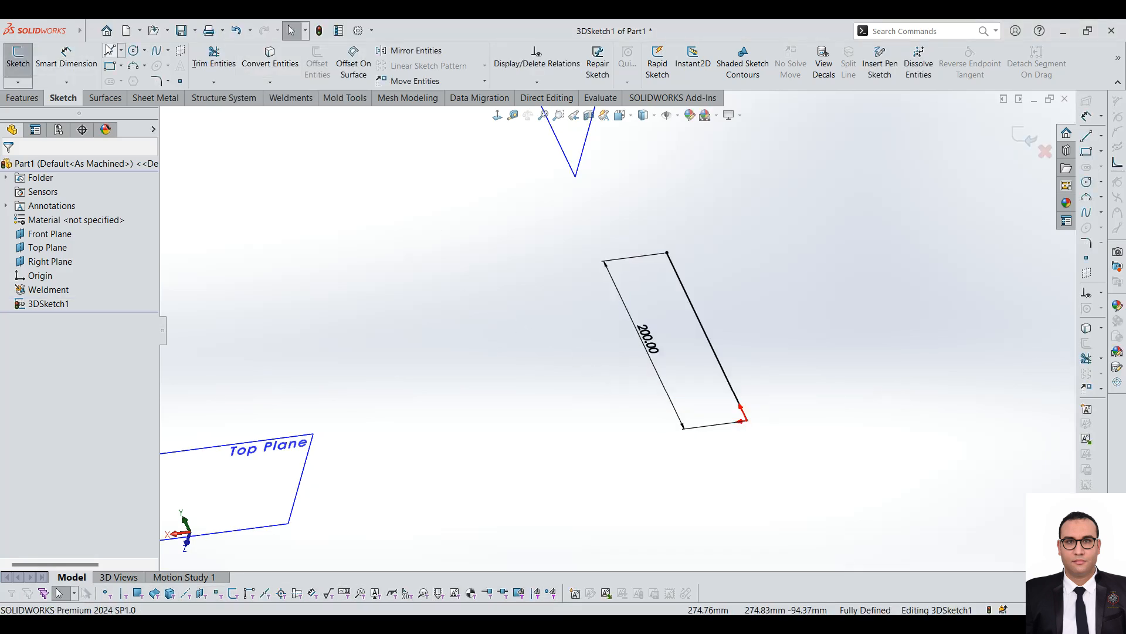
# - Sketch a line about 205 mm long along X from the first line's free end, continuing about 205 mm along Z in the YZ plane
pyautogui.scroll(5, 616, 331)
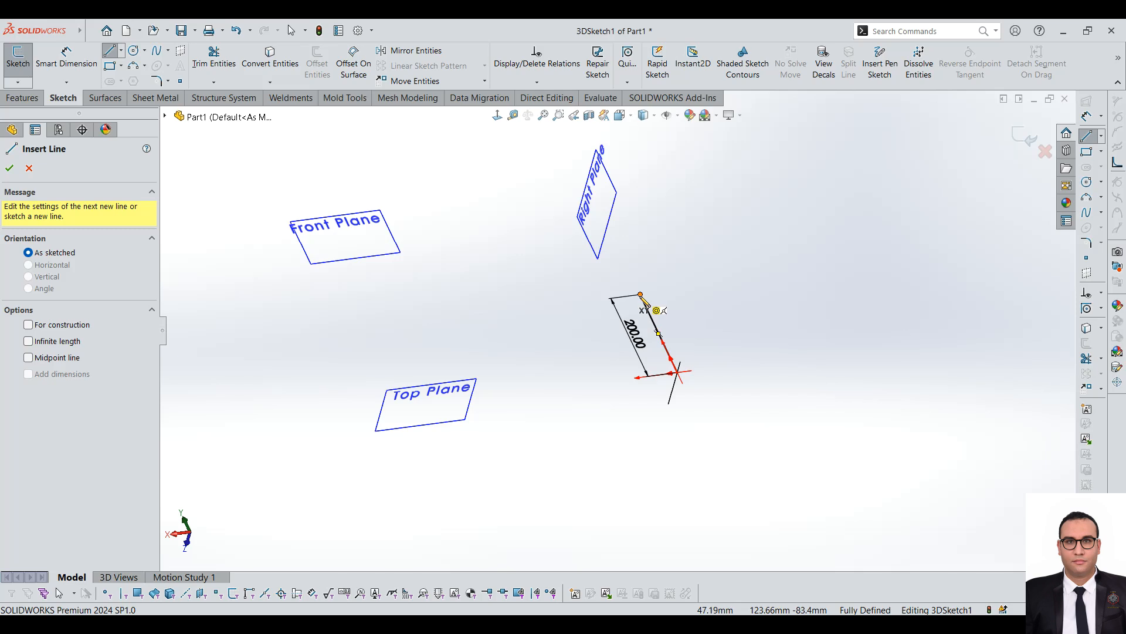
pyautogui.click(640, 295)
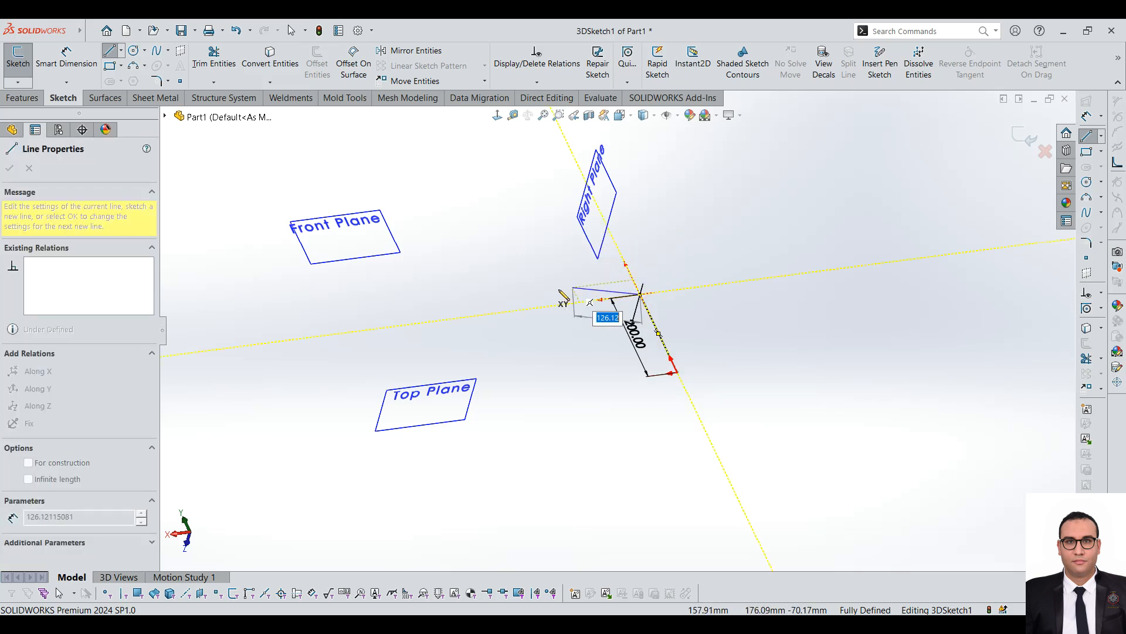
pyautogui.click(537, 307)
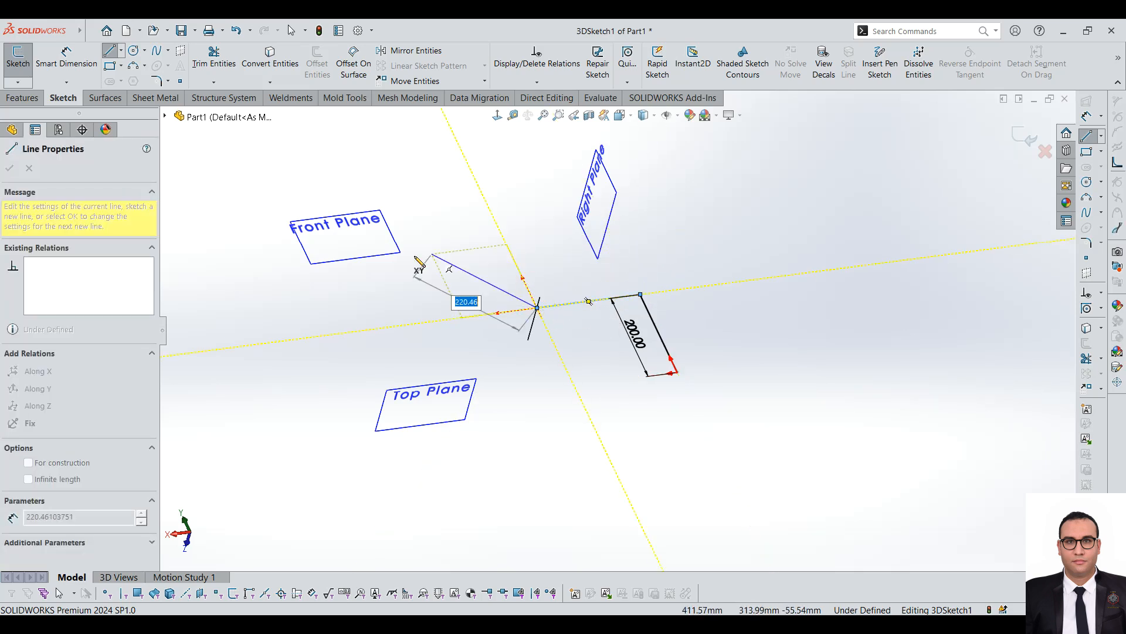
pyautogui.scroll(-1, 587, 322)
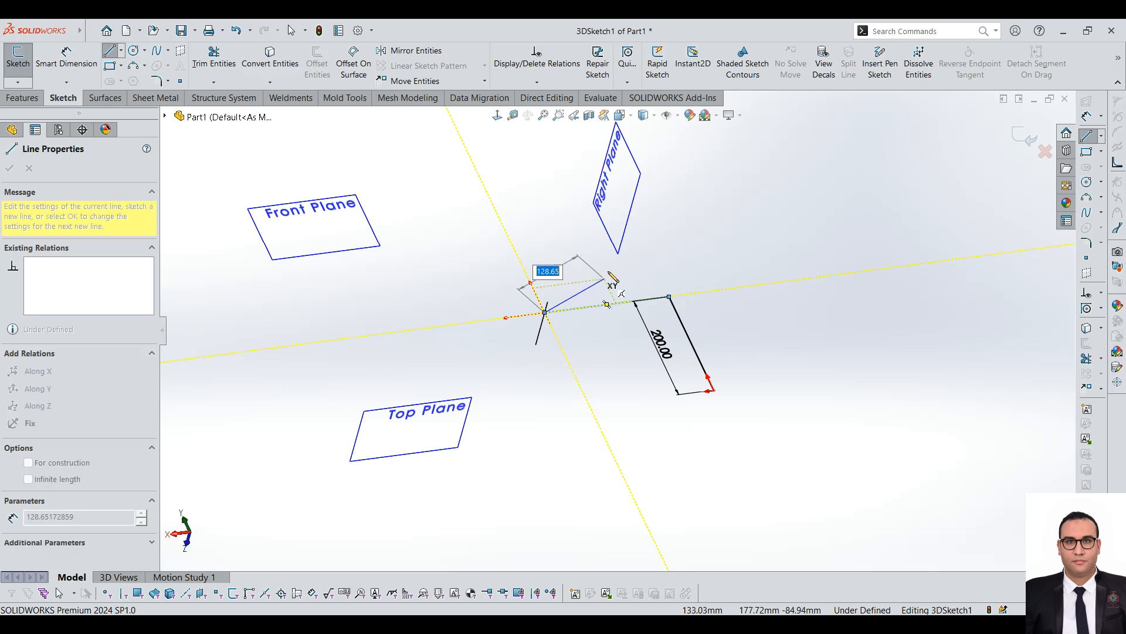
pyautogui.press('Tab')
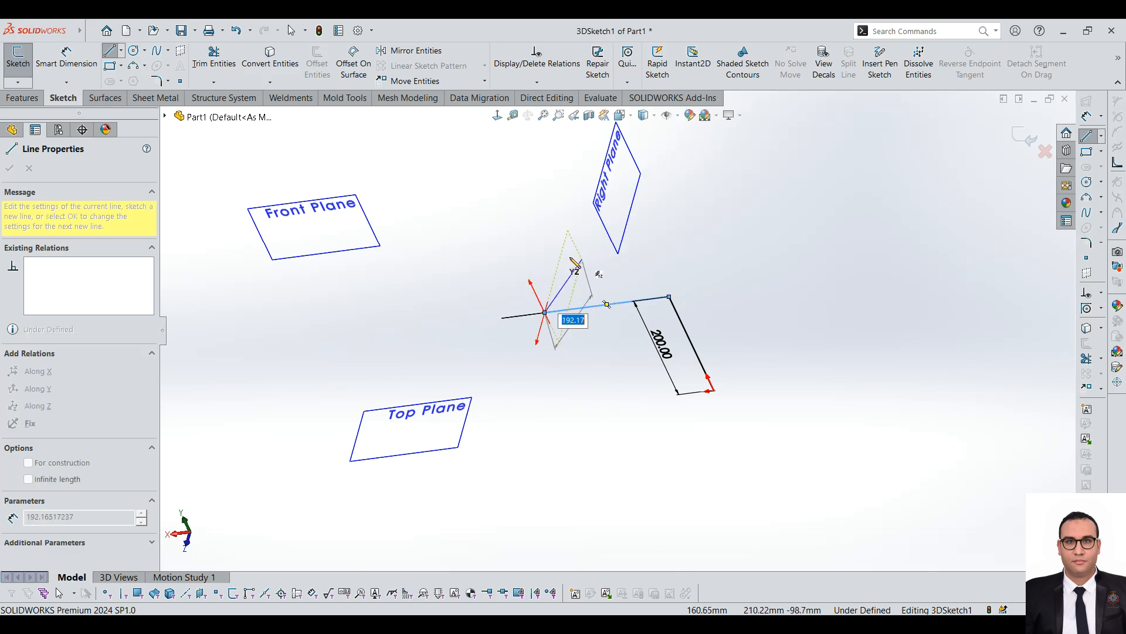
pyautogui.click(579, 231)
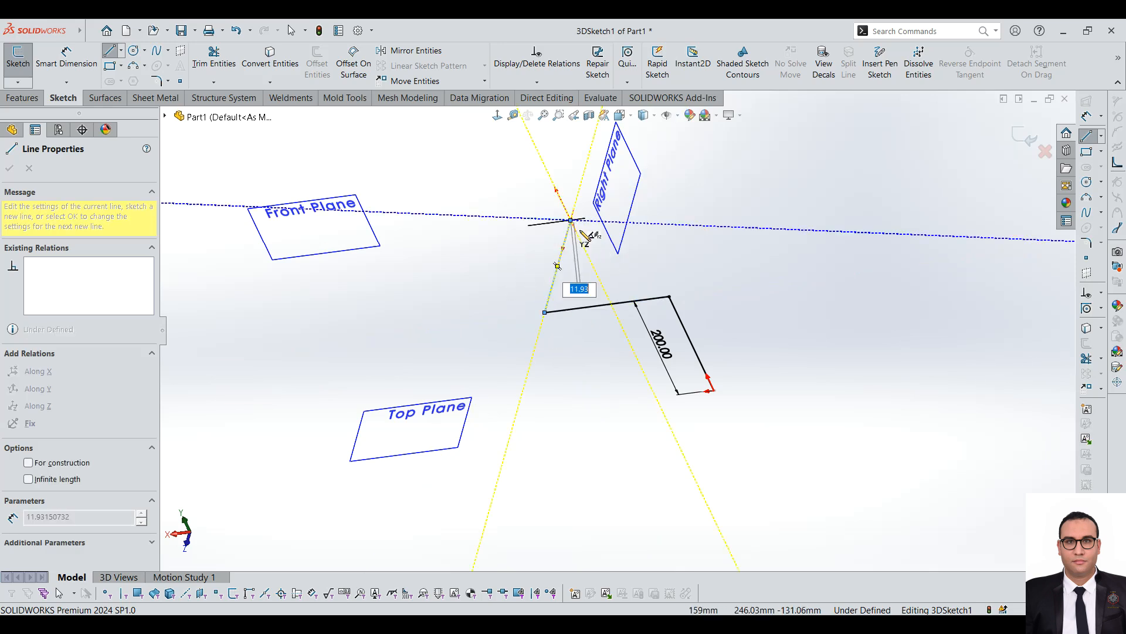
# - Continue the path about 138 mm along Y, 197 mm along X and 99 mm along Z, ending with a slanted line in the ZX plane
pyautogui.click(602, 285)
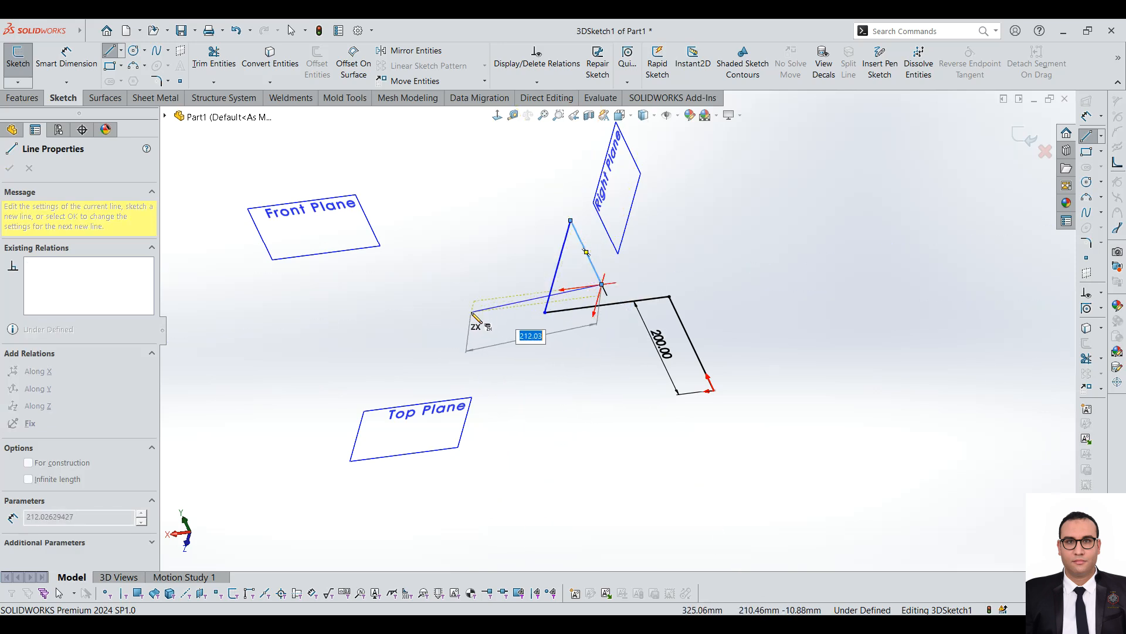
pyautogui.click(482, 300)
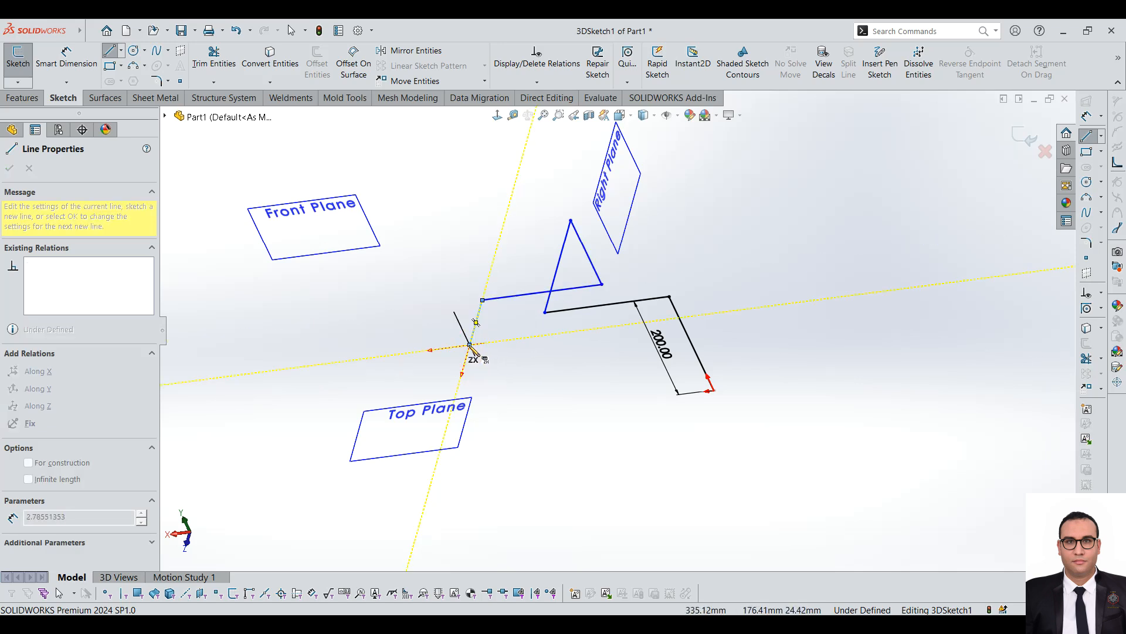
pyautogui.doubleClick(499, 380)
pyautogui.press('Escape')
# - Hide the Front, Top and Right planes
pyautogui.moveTo(495, 377)
pyautogui.mouseDown(button='middle')
pyautogui.moveTo(462, 339)
pyautogui.moveTo(660, 335)
pyautogui.moveTo(623, 311)
pyautogui.moveTo(510, 376)
pyautogui.mouseUp(button='middle')
pyautogui.click(51, 235)
pyautogui.keyDown('shift'); pyautogui.click(42, 260); pyautogui.keyUp('shift')
pyautogui.click(51, 243)
# - Select the Z, Y and X segments of the 3D path one after another to check the axis each follows
pyautogui.scroll(2, 566, 290)
pyautogui.moveTo(569, 293)
pyautogui.mouseDown(button='middle')
pyautogui.moveTo(540, 324)
pyautogui.moveTo(556, 351)
pyautogui.moveTo(679, 282)
pyautogui.moveTo(658, 277)
pyautogui.moveTo(646, 327)
pyautogui.moveTo(586, 360)
pyautogui.moveTo(731, 293)
pyautogui.moveTo(662, 335)
pyautogui.moveTo(679, 337)
pyautogui.mouseUp(button='middle')
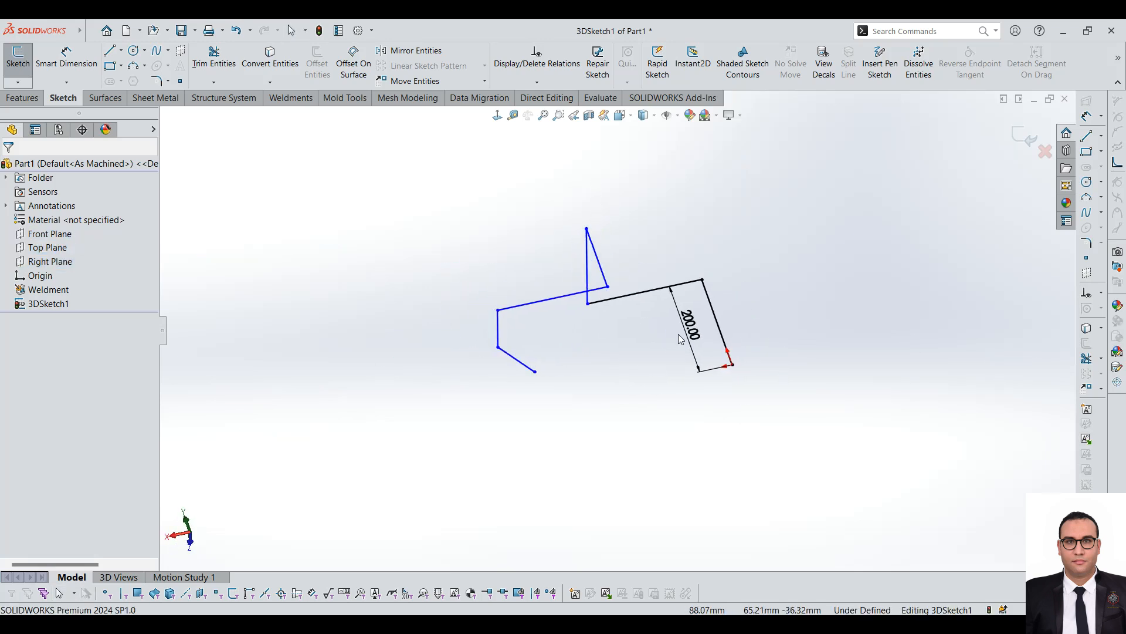
pyautogui.scroll(-2, 658, 249)
pyautogui.scroll(2, 674, 338)
pyautogui.scroll(-4, 677, 350)
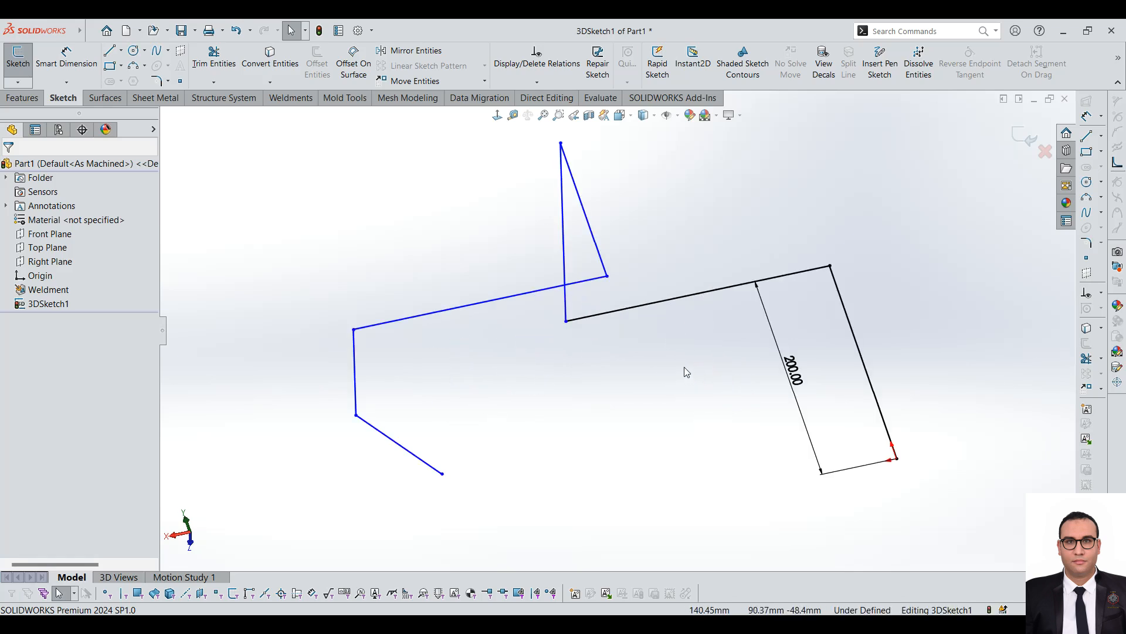
pyautogui.scroll(1, 718, 293)
pyautogui.scroll(-1, 726, 283)
pyautogui.scroll(1, 744, 309)
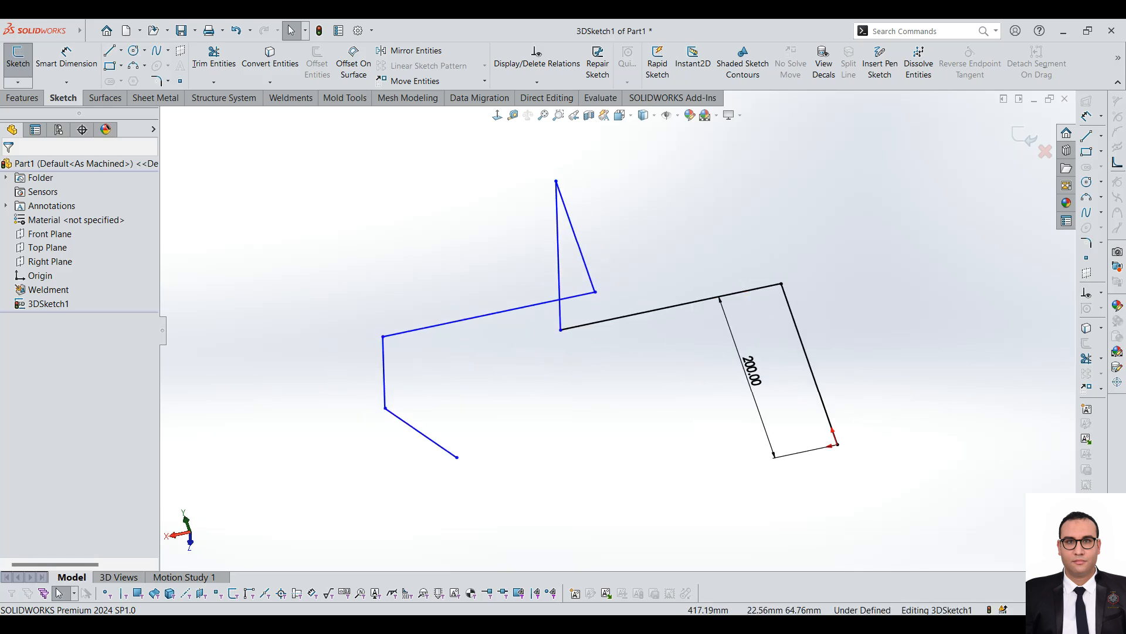
pyautogui.click(557, 228)
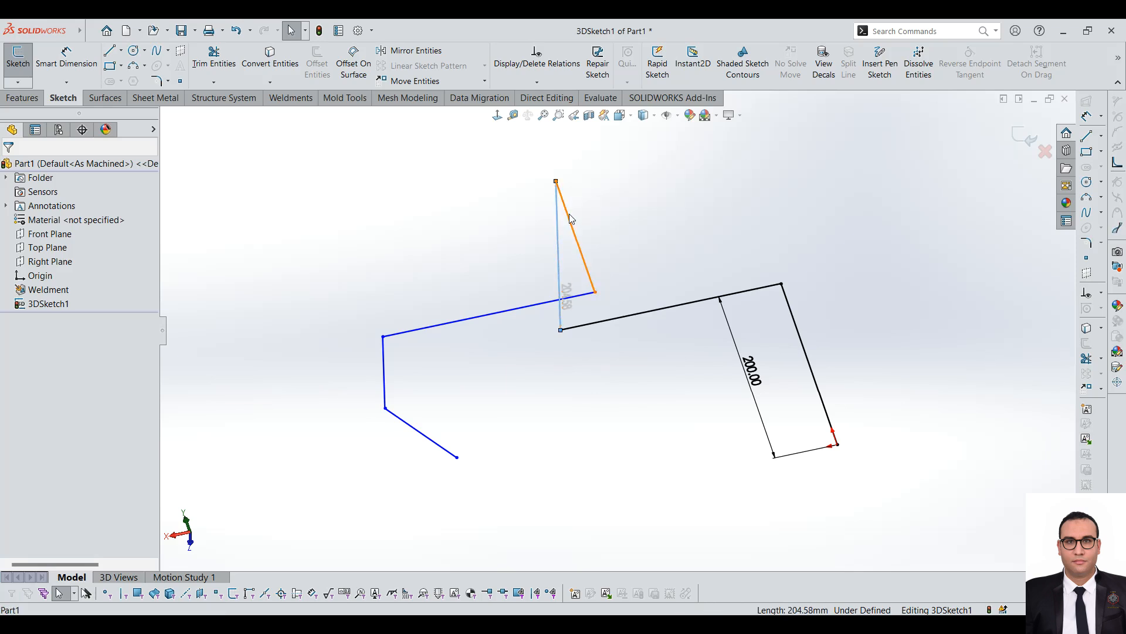
pyautogui.click(574, 219)
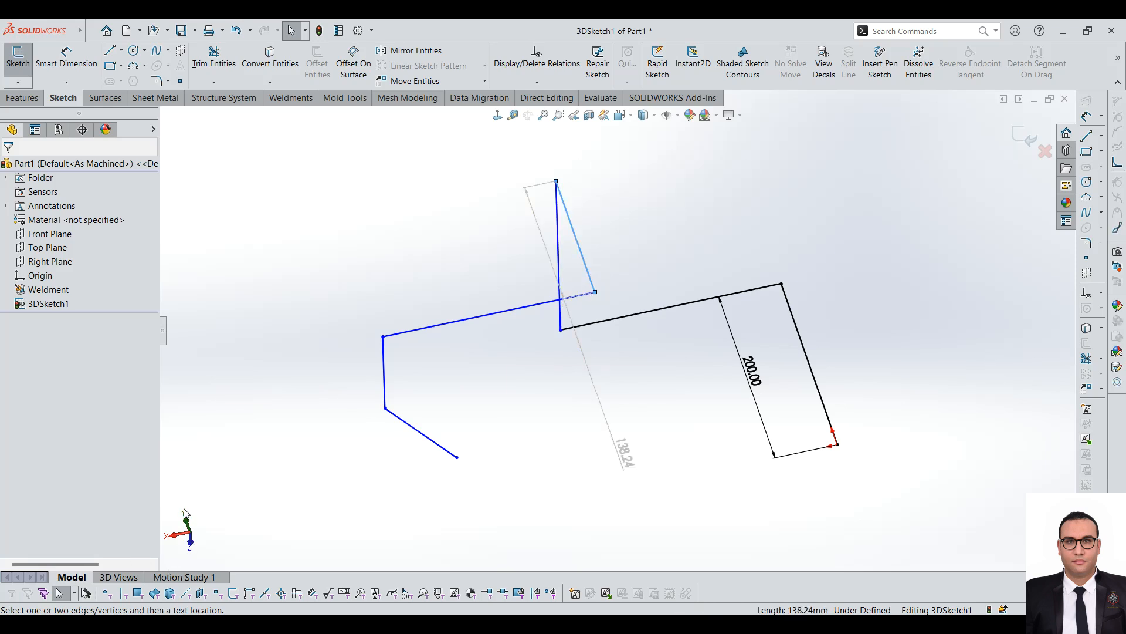
pyautogui.click(469, 317)
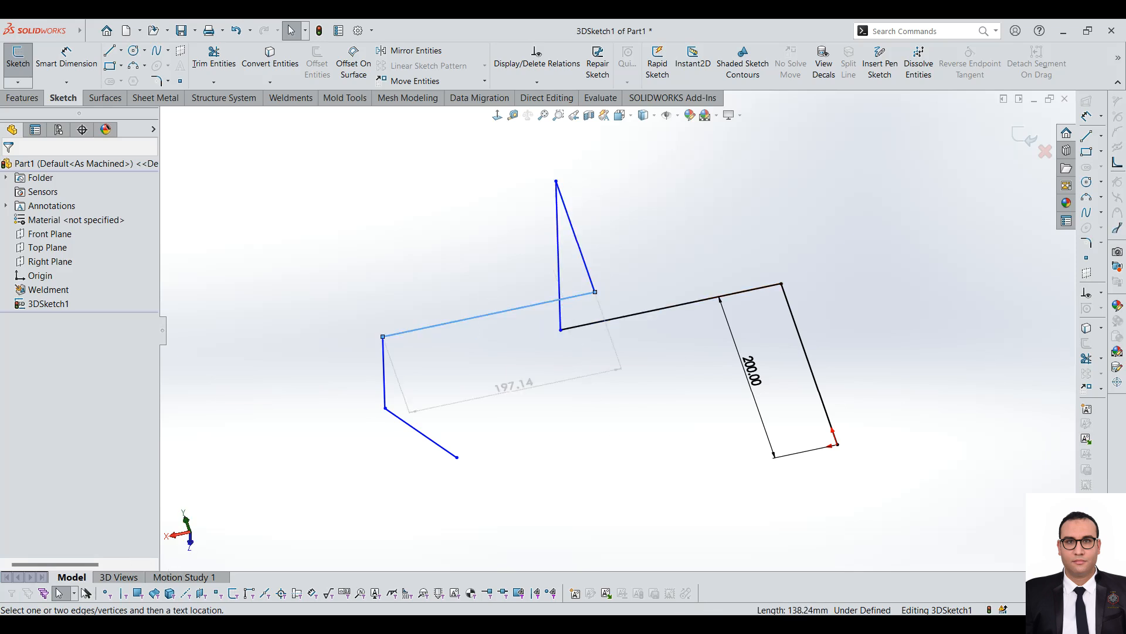
pyautogui.click(383, 374)
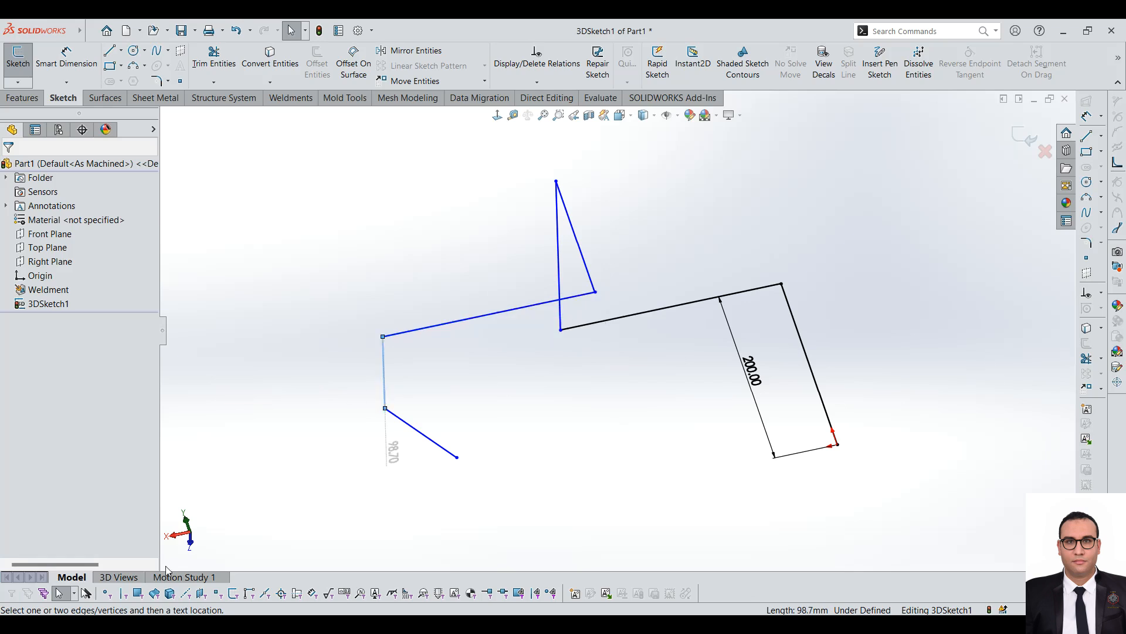
# - Examine the whole 3D sketch path from several view directions
pyautogui.scroll(8, 693, 347)
pyautogui.scroll(-5, 663, 350)
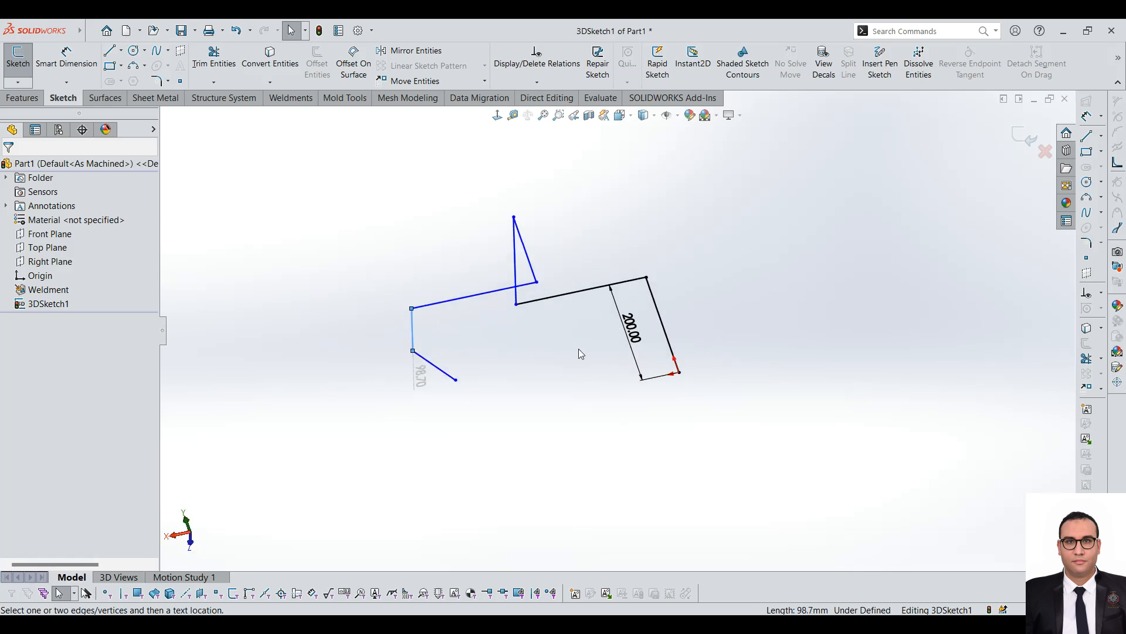
pyautogui.scroll(3, 559, 361)
pyautogui.scroll(-2, 564, 359)
pyautogui.scroll(-2, 581, 447)
pyautogui.scroll(3, 596, 395)
pyautogui.moveTo(596, 395)
pyautogui.mouseDown(button='middle')
pyautogui.moveTo(730, 239)
pyautogui.moveTo(688, 244)
pyautogui.mouseUp(button='middle')
pyautogui.scroll(5, 563, 291)
pyautogui.scroll(-4, 547, 272)
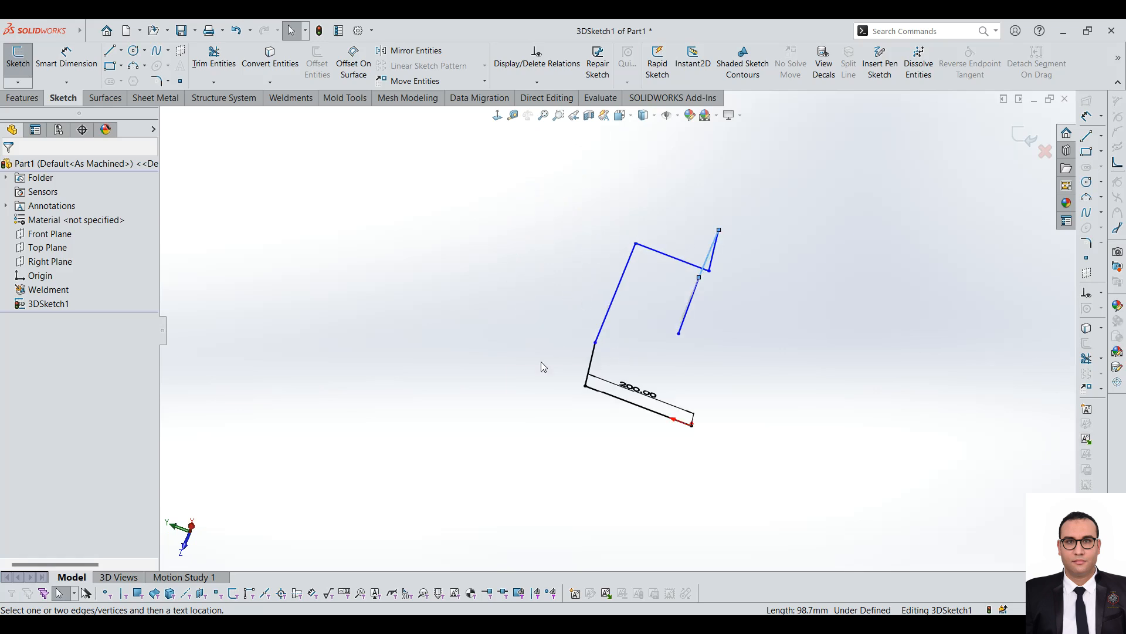
pyautogui.moveTo(741, 364)
pyautogui.mouseDown(button='middle')
pyautogui.moveTo(691, 393)
pyautogui.moveTo(591, 317)
pyautogui.moveTo(532, 398)
pyautogui.moveTo(530, 344)
pyautogui.mouseUp(button='middle')
pyautogui.press('Escape')
pyautogui.scroll(-1, 776, 157)
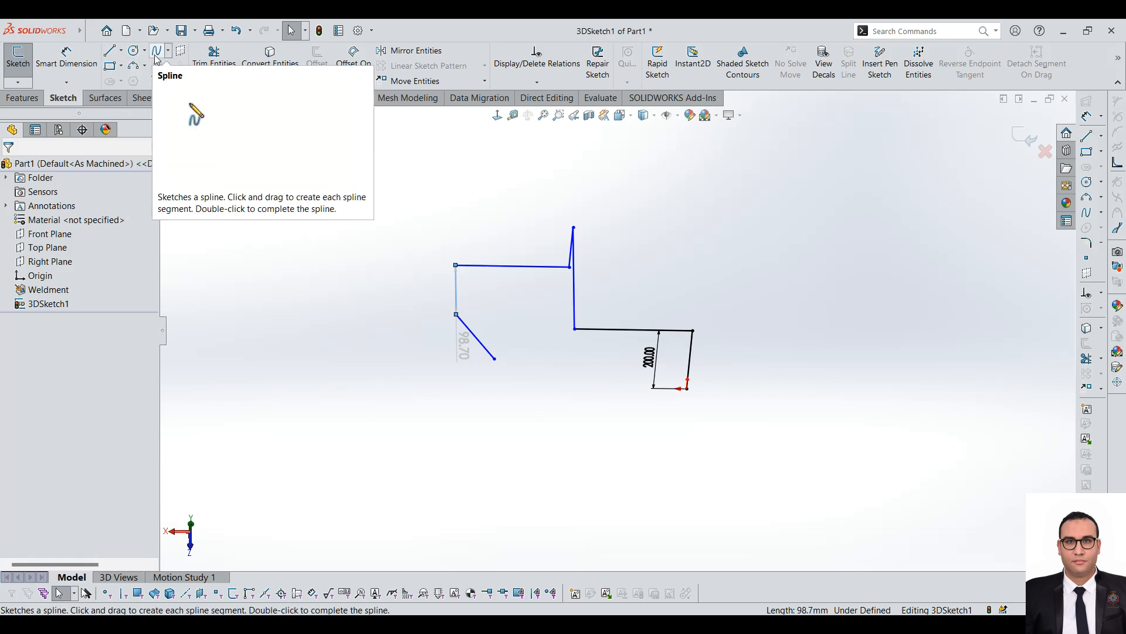
pyautogui.scroll(-1, 551, 284)
pyautogui.scroll(3, 687, 304)
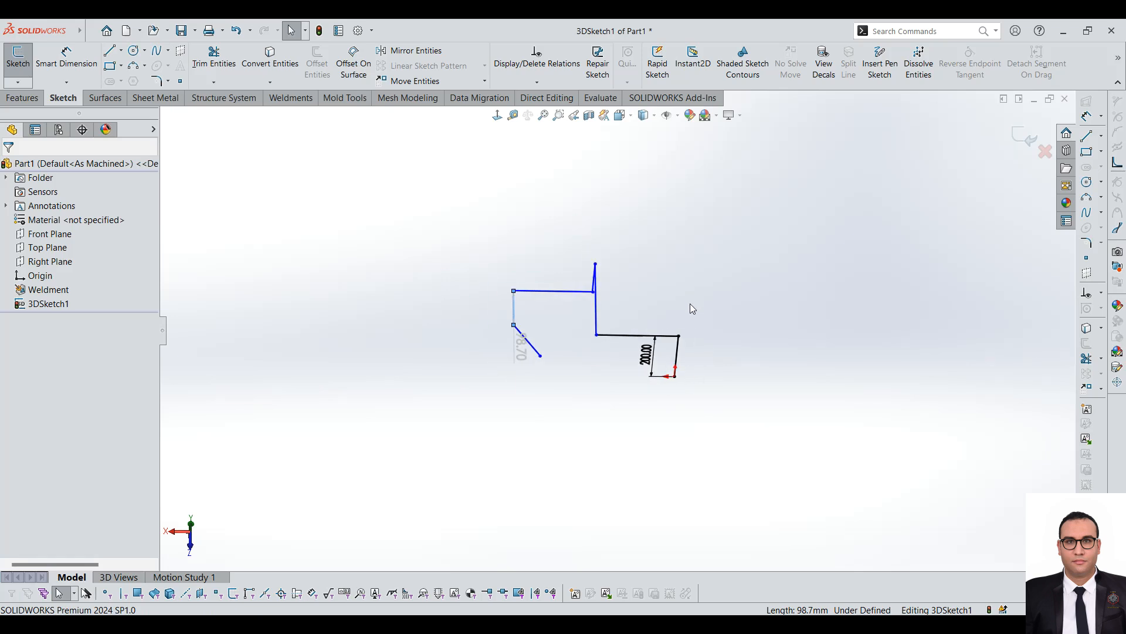
pyautogui.scroll(-3, 713, 304)
pyautogui.scroll(1, 521, 370)
pyautogui.scroll(1, 646, 301)
pyautogui.scroll(-3, 594, 326)
pyautogui.scroll(3, 594, 327)
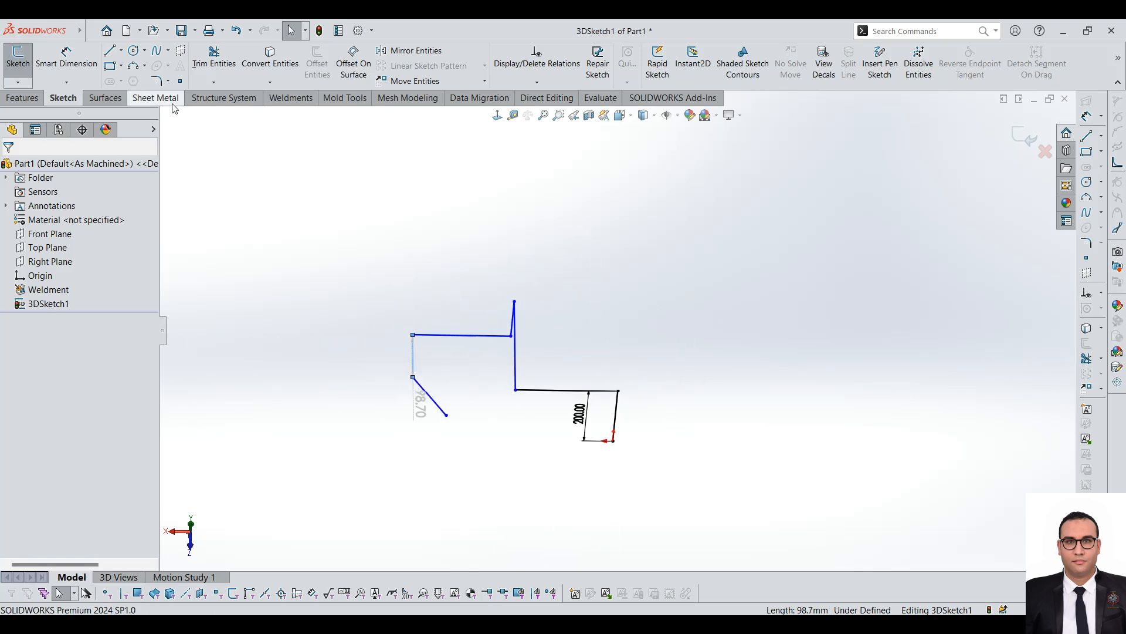
# - Dimension the line along X beside the first line to 150 mm and the adjoining line along Z to 220 mm
pyautogui.scroll(-3, 495, 389)
pyautogui.moveTo(495, 389)
pyautogui.mouseDown(button='middle')
pyautogui.moveTo(484, 390)
pyautogui.moveTo(497, 397)
pyautogui.mouseUp(button='middle')
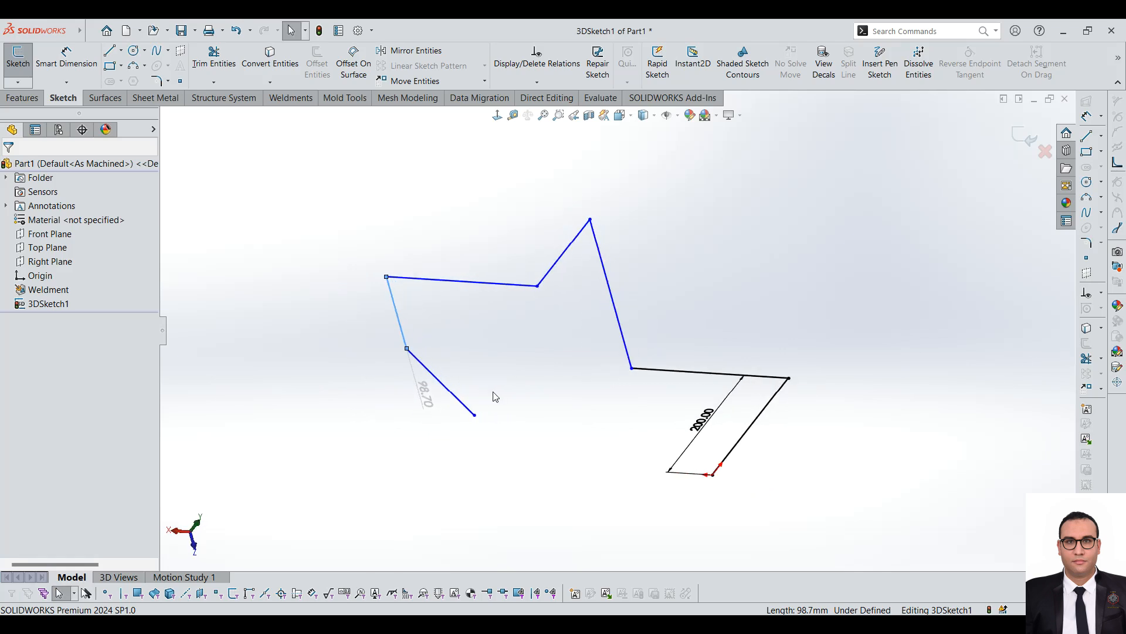
pyautogui.click(72, 65)
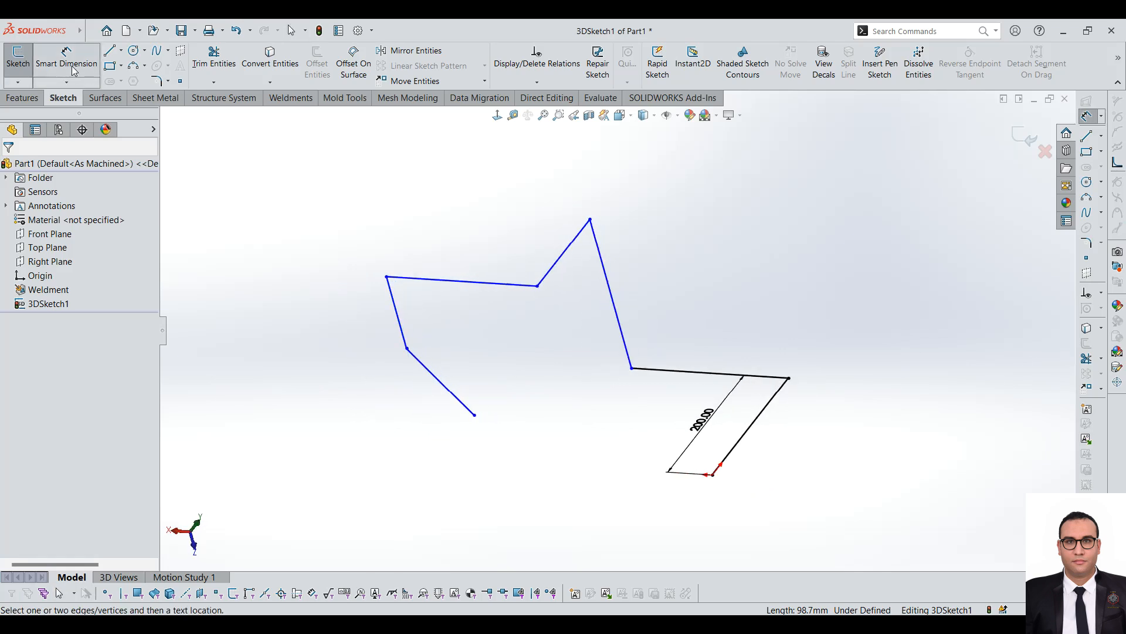
pyautogui.click(710, 374)
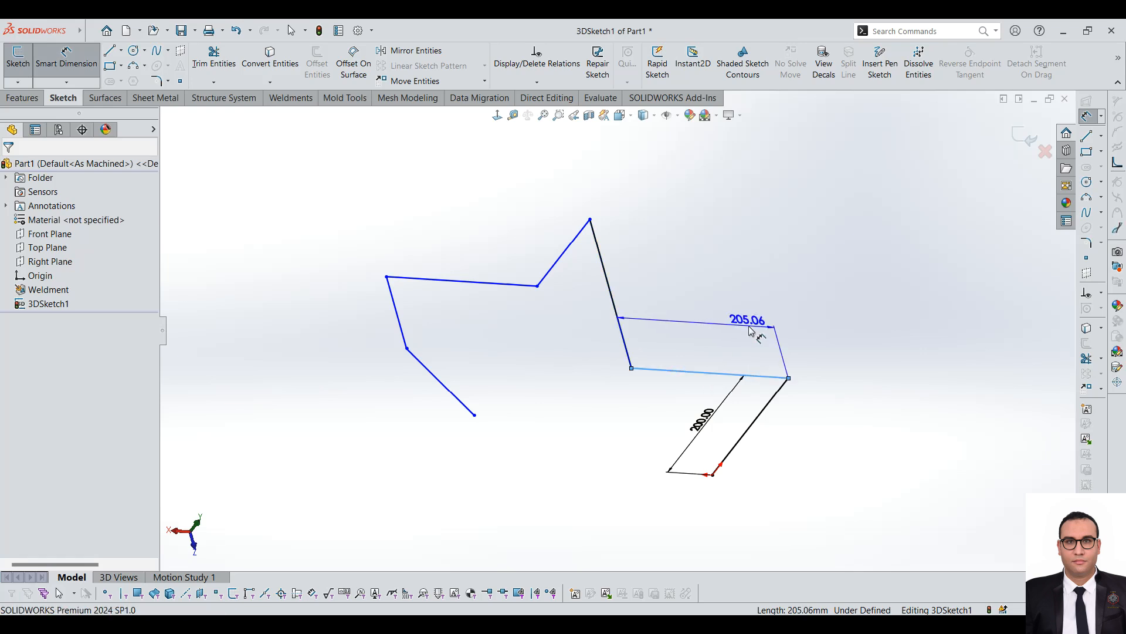
pyautogui.click(750, 330)
pyautogui.press('Return')
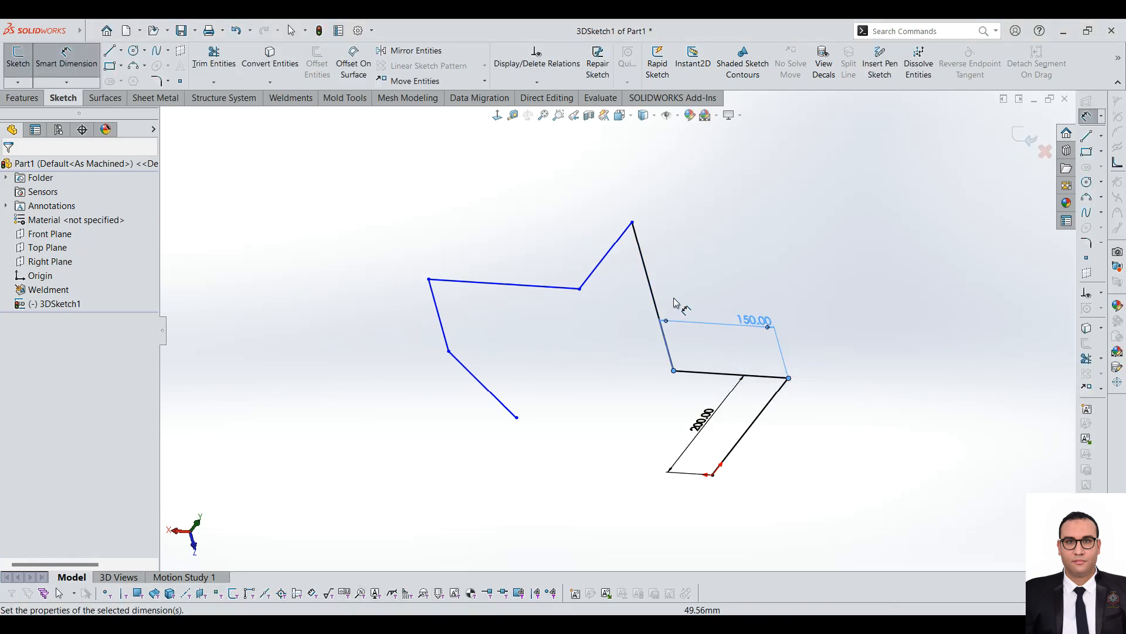
pyautogui.click(646, 273)
pyautogui.click(627, 289)
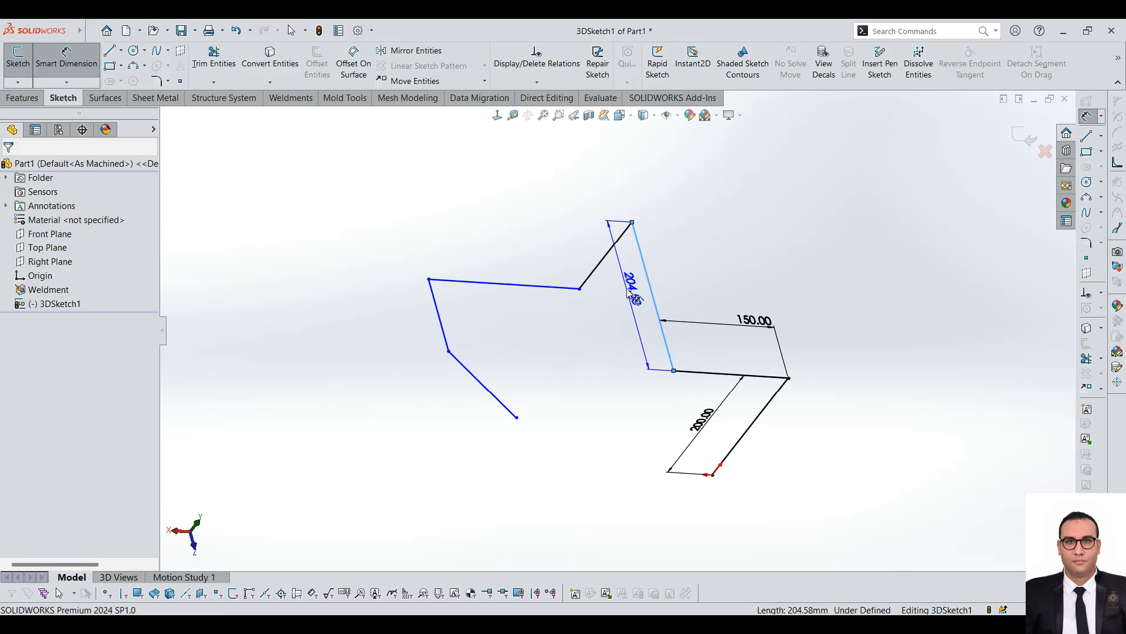
pyautogui.write('220')
pyautogui.press('Return')
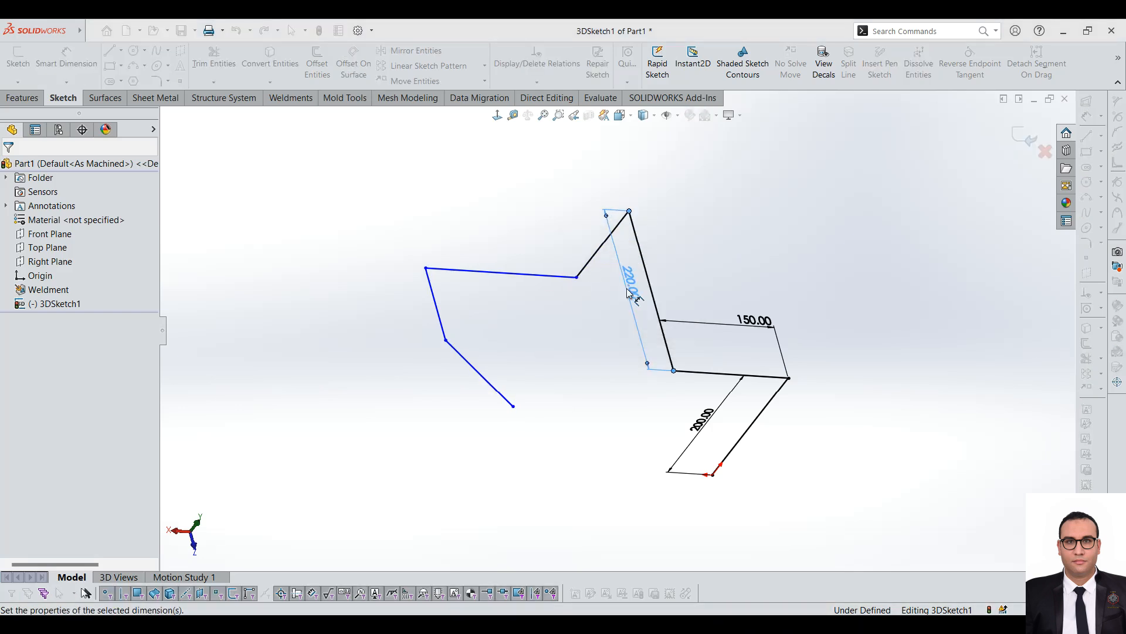
# - Dimension the next line along Y to 150 mm and the following line along X to 200 mm
pyautogui.click(601, 246)
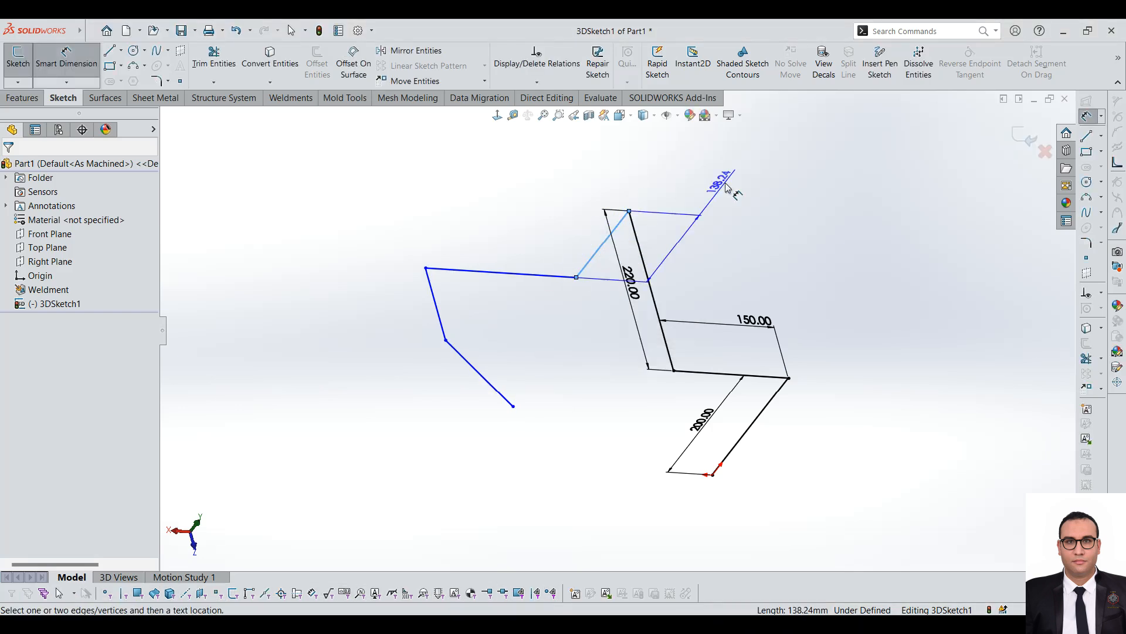
pyautogui.click(727, 181)
pyautogui.write('150')
pyautogui.press('Return')
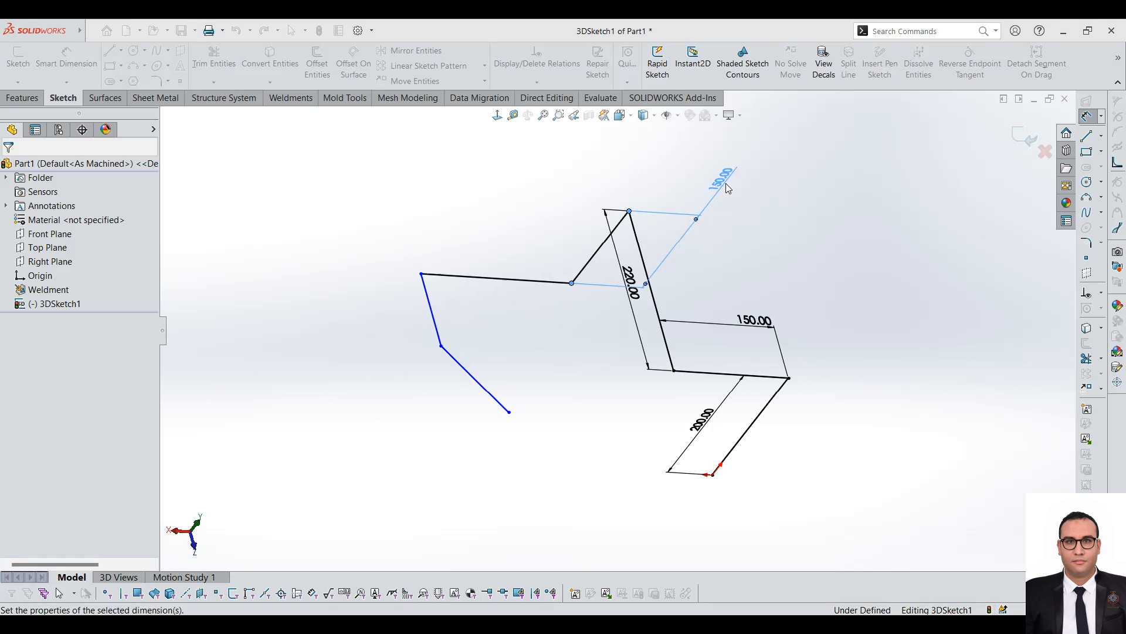
pyautogui.click(510, 284)
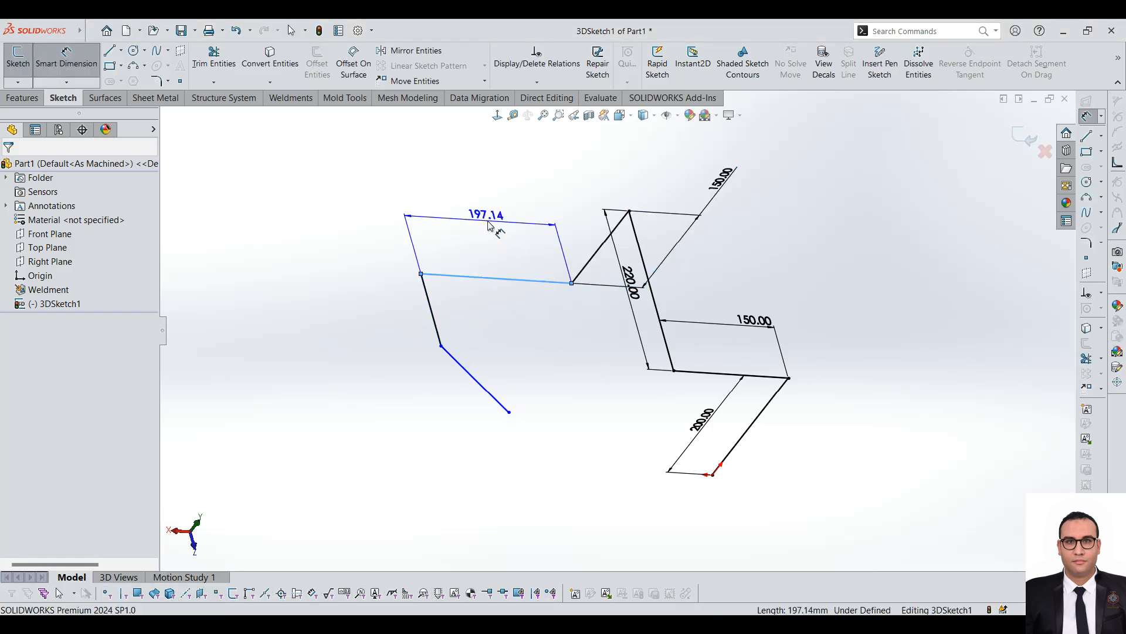
pyautogui.click(487, 223)
pyautogui.write('200')
pyautogui.press('Return')
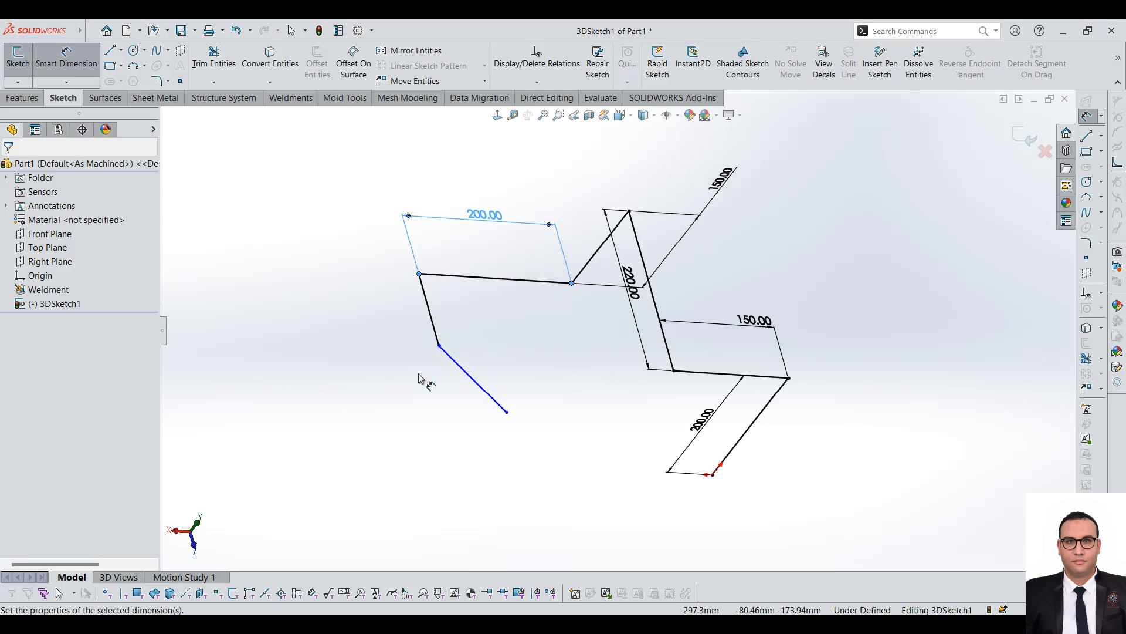
# - Dimension the line along Z between the 200 mm line along X and the slanted end line to 100 mm
pyautogui.click(433, 321)
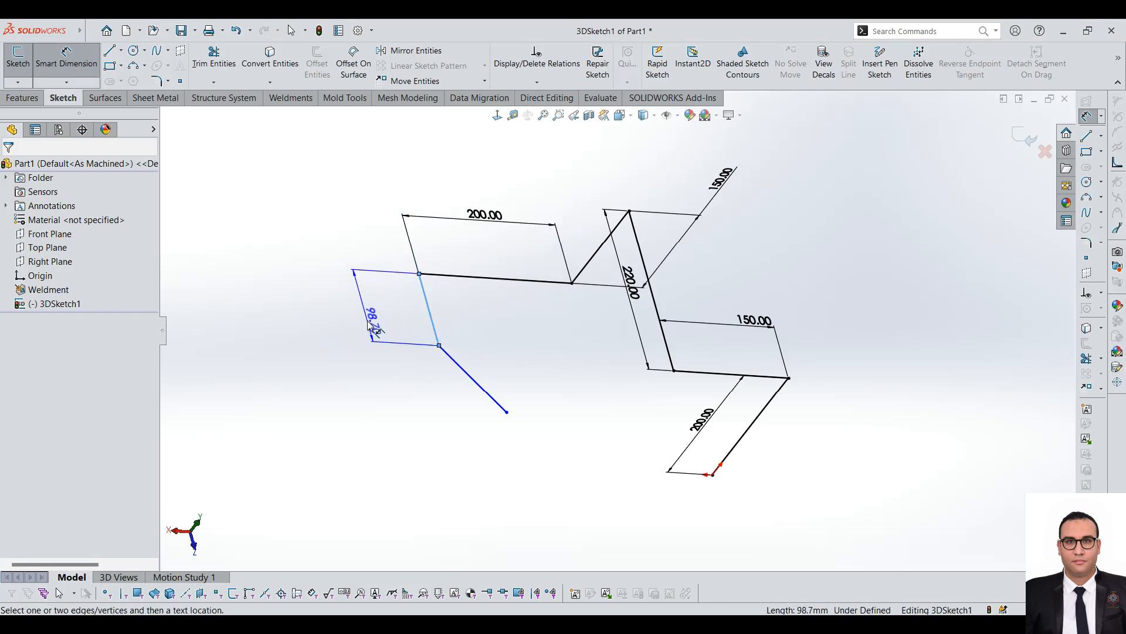
pyautogui.click(369, 325)
pyautogui.write('100')
pyautogui.press('Return')
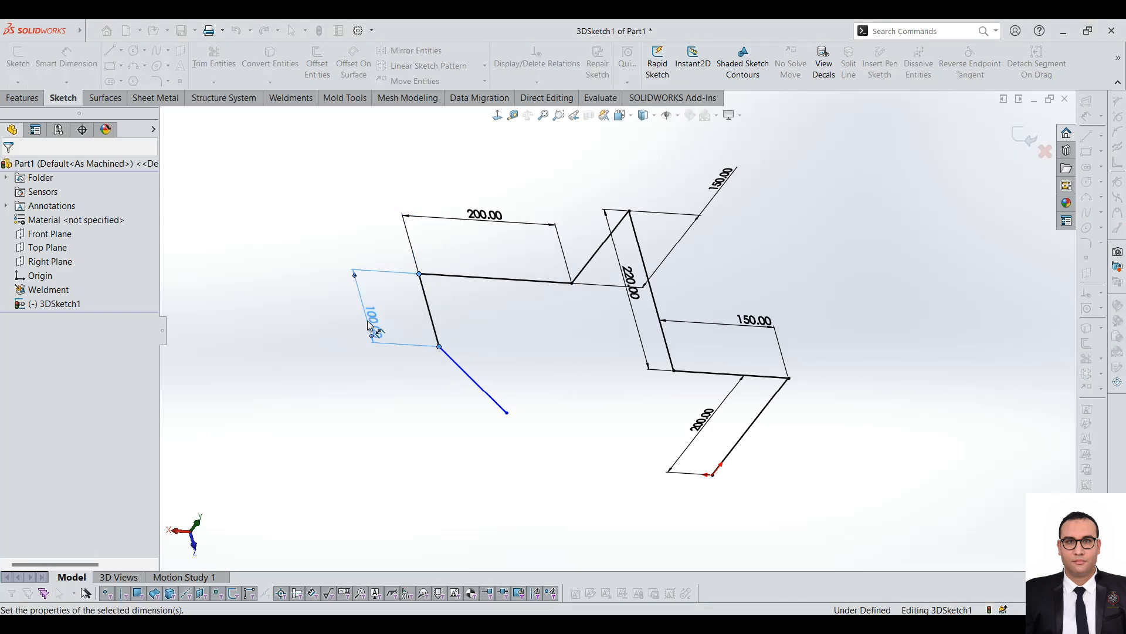
pyautogui.click(432, 320)
pyautogui.click(473, 379)
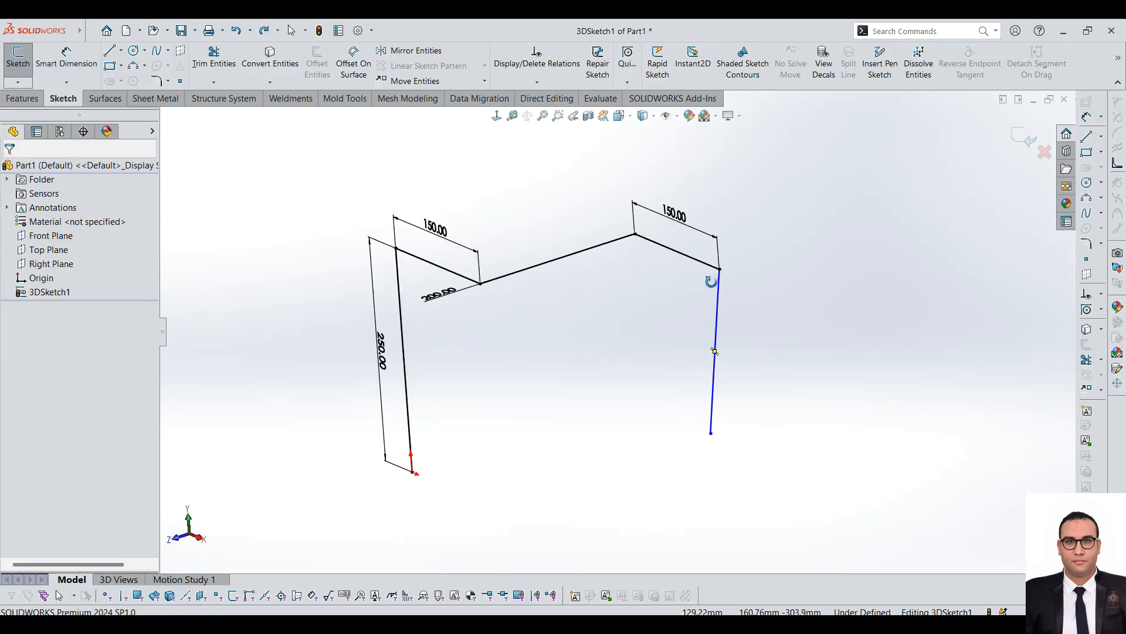
# - Examine the end line along Y and the 200 mm middle line of the path, including the middle line's relation to the Front Plane
pyautogui.scroll(2, 622, 296)
pyautogui.moveTo(616, 295); pyautogui.dragTo(605, 293, button='middle')
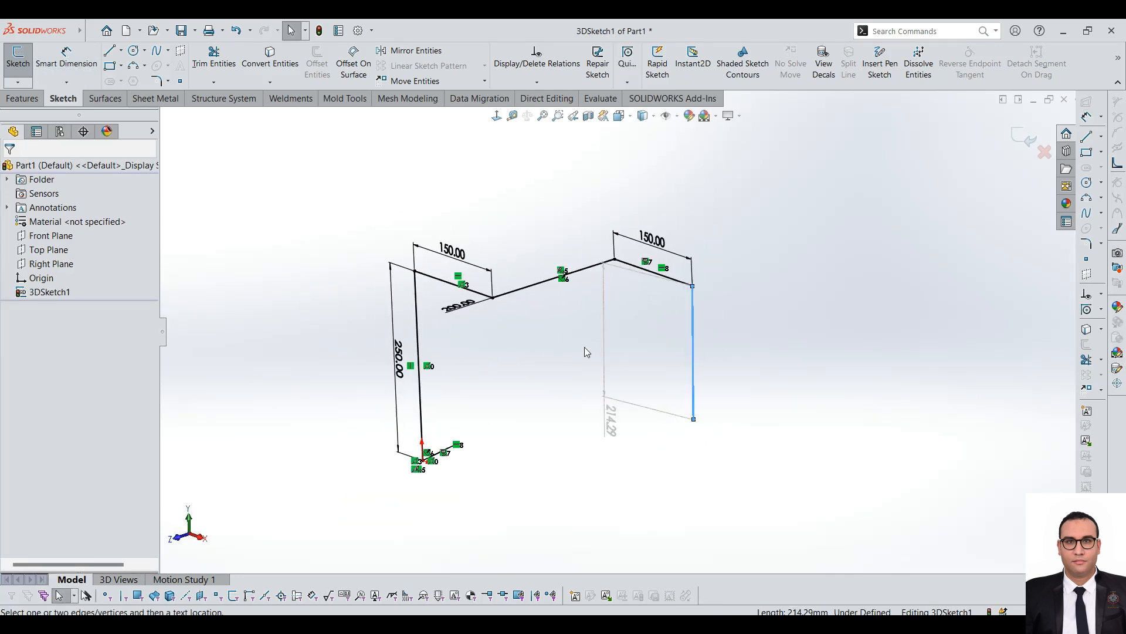
pyautogui.scroll(-3, 540, 288)
pyautogui.click(544, 320)
pyautogui.scroll(3, 537, 324)
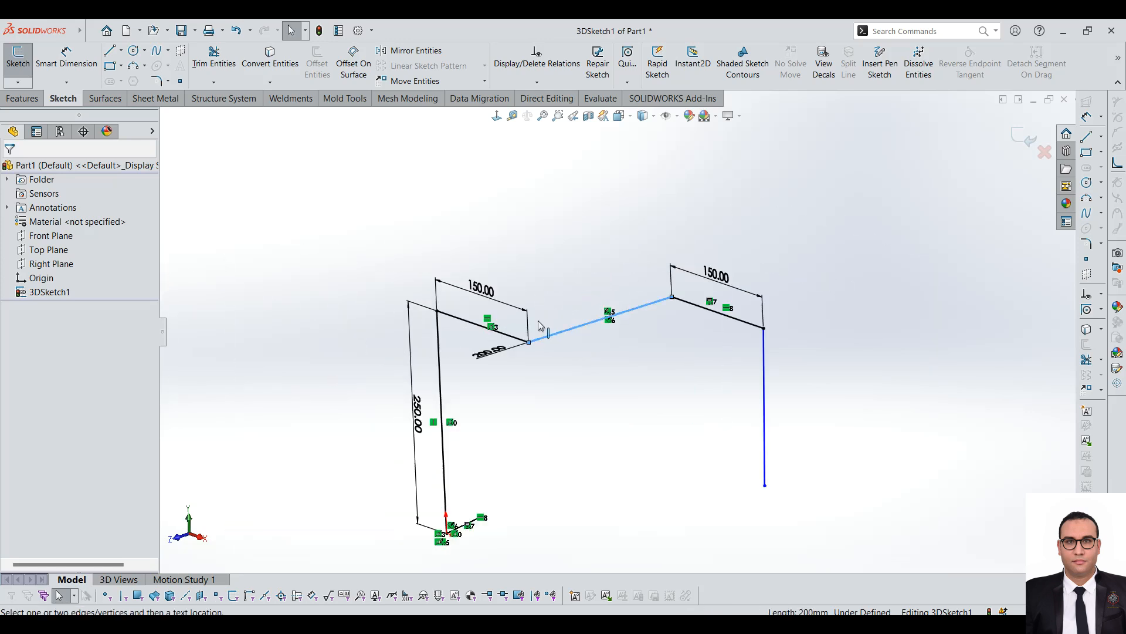
pyautogui.scroll(-3, 610, 310)
pyautogui.click(597, 313)
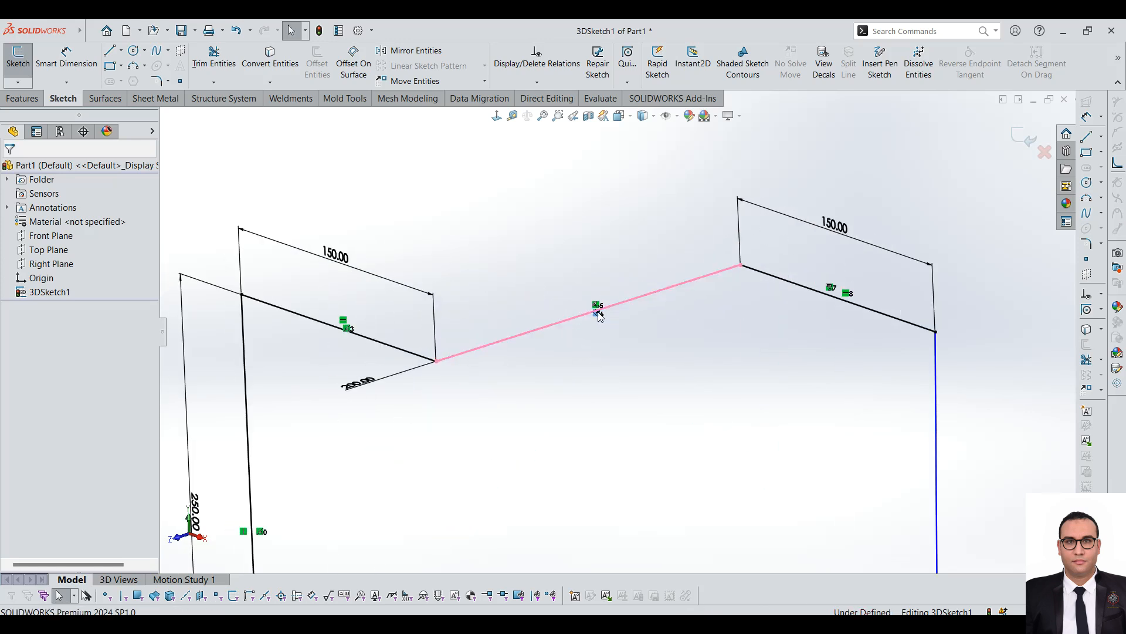
pyautogui.scroll(5, 645, 317)
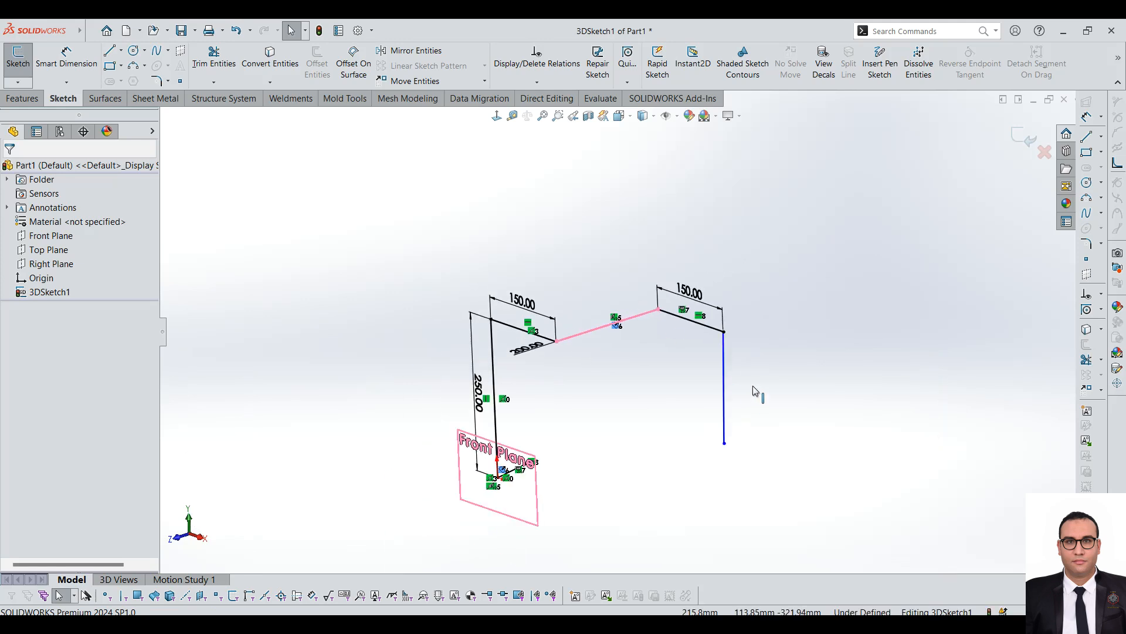
pyautogui.scroll(-3, 754, 394)
pyautogui.click(590, 349)
pyautogui.scroll(4, 590, 346)
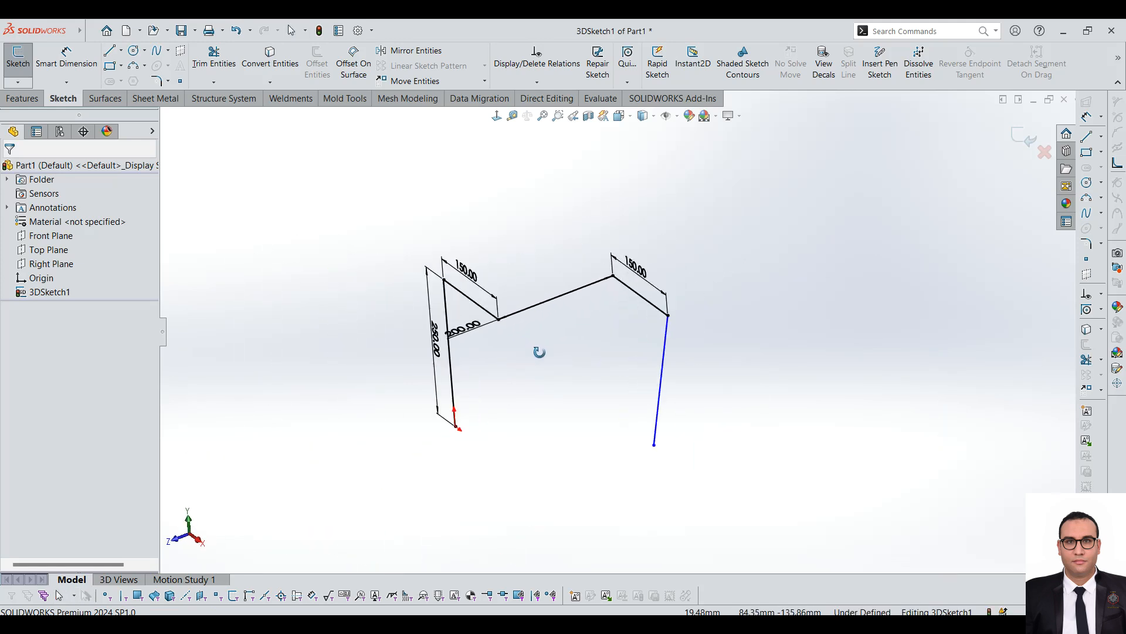
pyautogui.press('Escape')
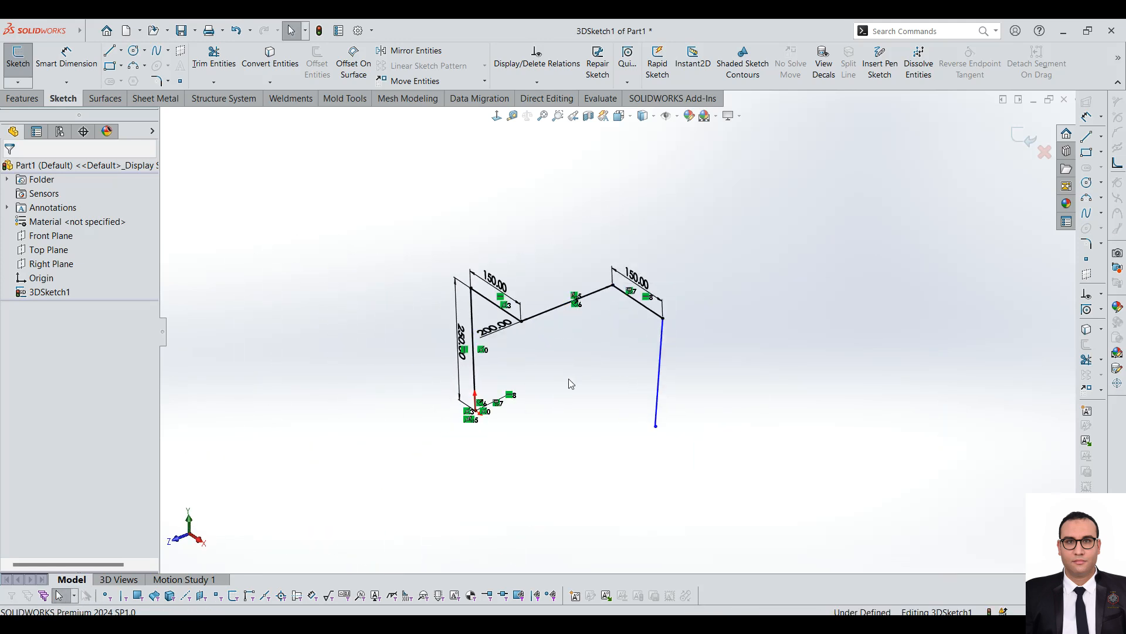
# - Move the free lower end of the last line away from the Y direction so that the line runs diagonally in space
pyautogui.scroll(-3, 656, 372)
pyautogui.moveTo(717, 516)
pyautogui.mouseDown()
pyautogui.moveTo(804, 451)
pyautogui.moveTo(727, 482)
pyautogui.moveTo(616, 417)
pyautogui.moveTo(788, 480)
pyautogui.moveTo(619, 474)
pyautogui.moveTo(754, 489)
pyautogui.moveTo(637, 463)
pyautogui.moveTo(820, 426)
pyautogui.moveTo(713, 245)
pyautogui.moveTo(626, 522)
pyautogui.moveTo(789, 480)
pyautogui.moveTo(604, 485)
pyautogui.moveTo(669, 463)
pyautogui.moveTo(643, 467)
pyautogui.mouseUp()
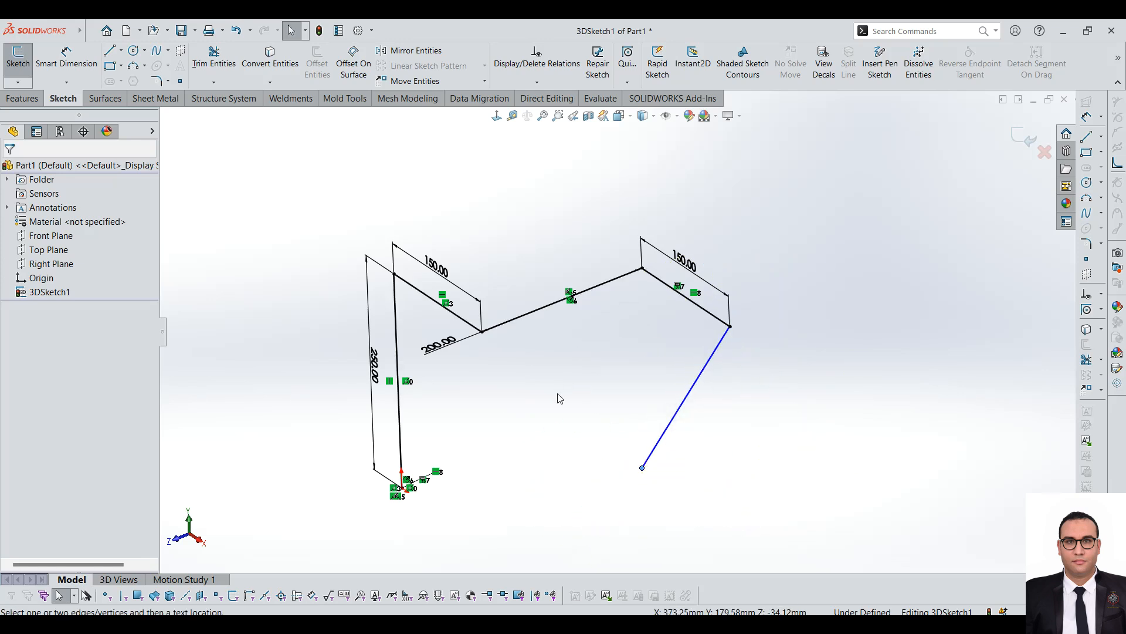
pyautogui.click(700, 374)
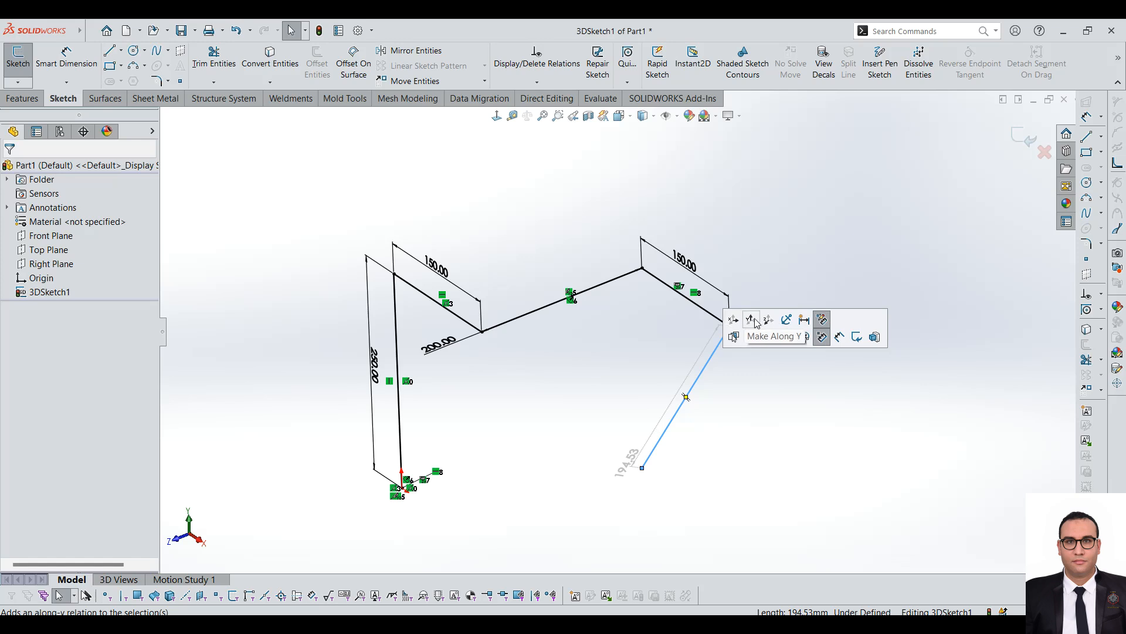
pyautogui.click(614, 342)
pyautogui.moveTo(642, 468)
pyautogui.mouseDown()
pyautogui.moveTo(648, 476)
pyautogui.moveTo(629, 478)
pyautogui.mouseUp()
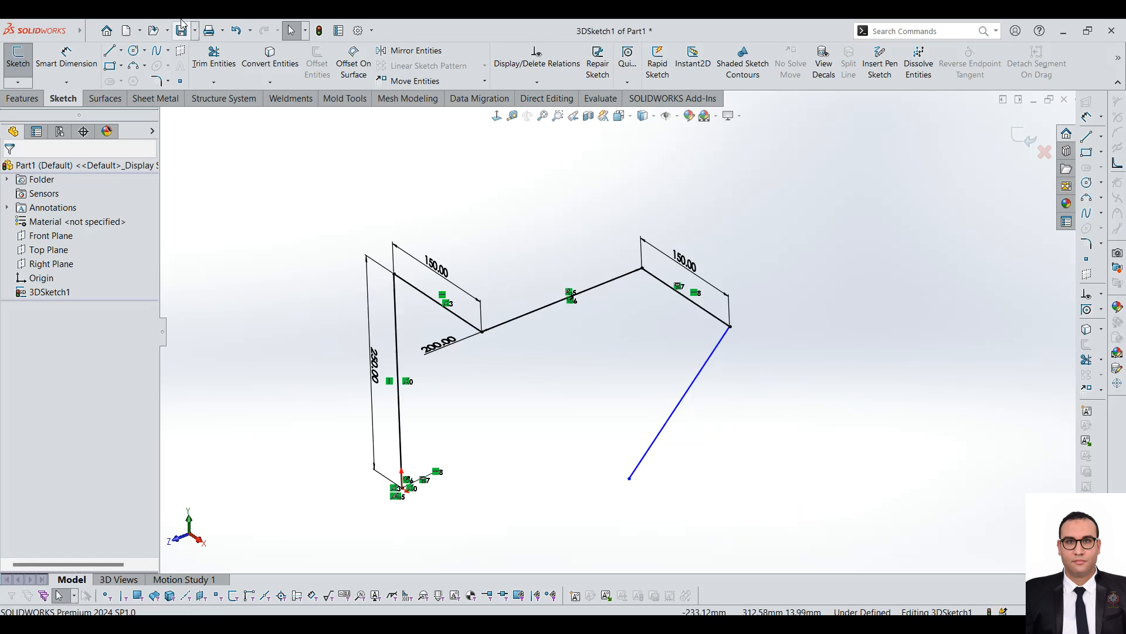
# - Draw three connected construction lines from the diagonal line's upper end: about 92 mm along Y, one along Z and one about 49 mm long
pyautogui.click(110, 53)
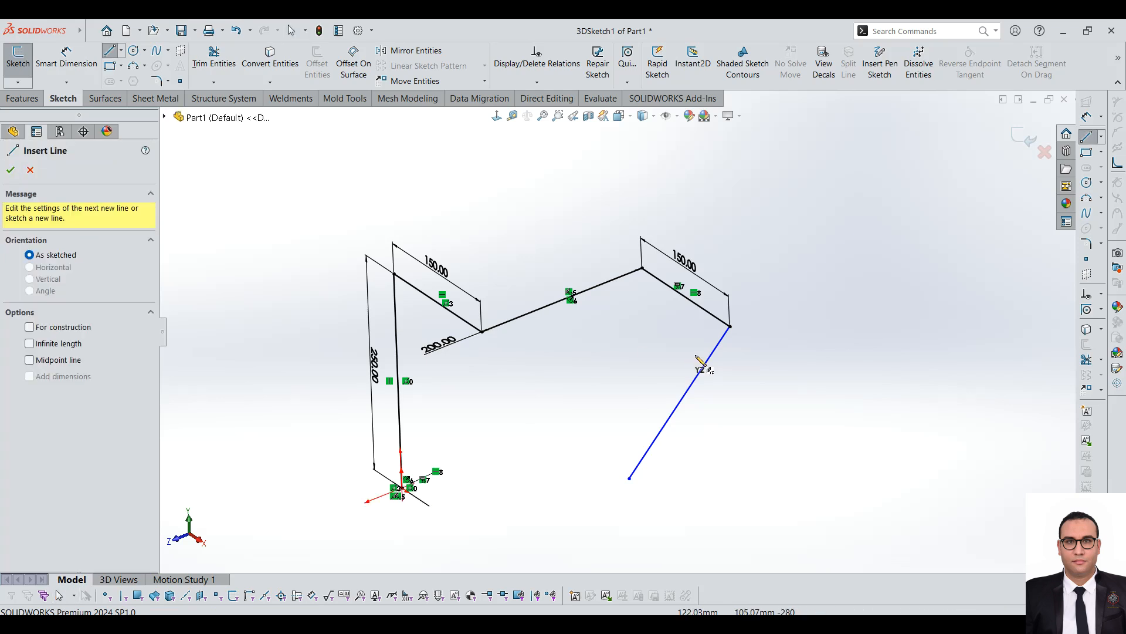
pyautogui.click(121, 50)
pyautogui.click(124, 82)
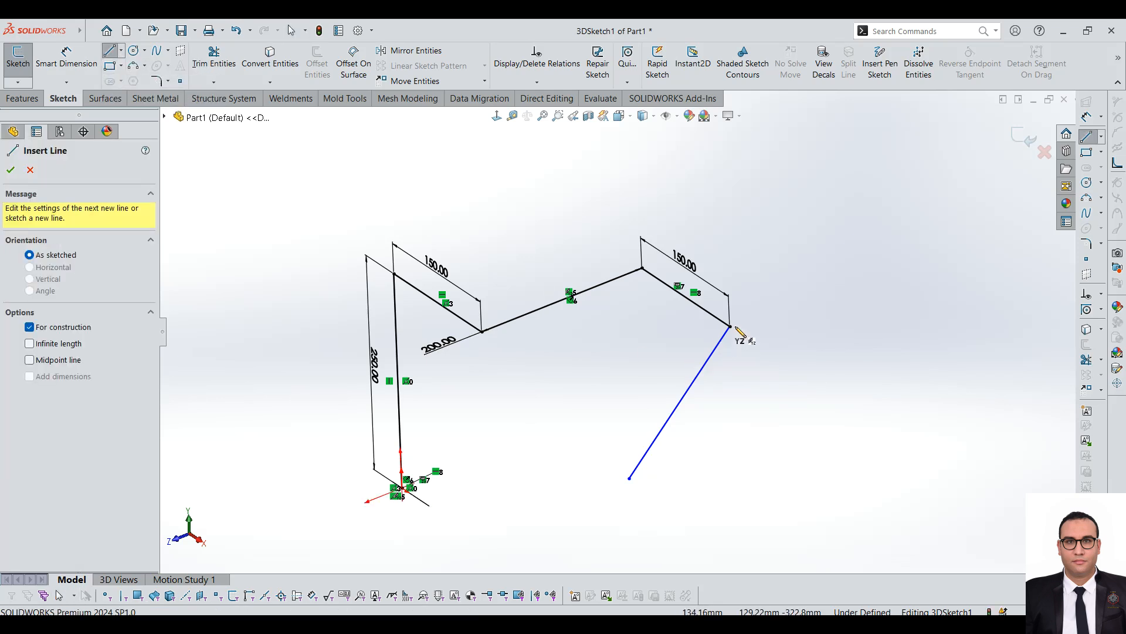
pyautogui.click(731, 327)
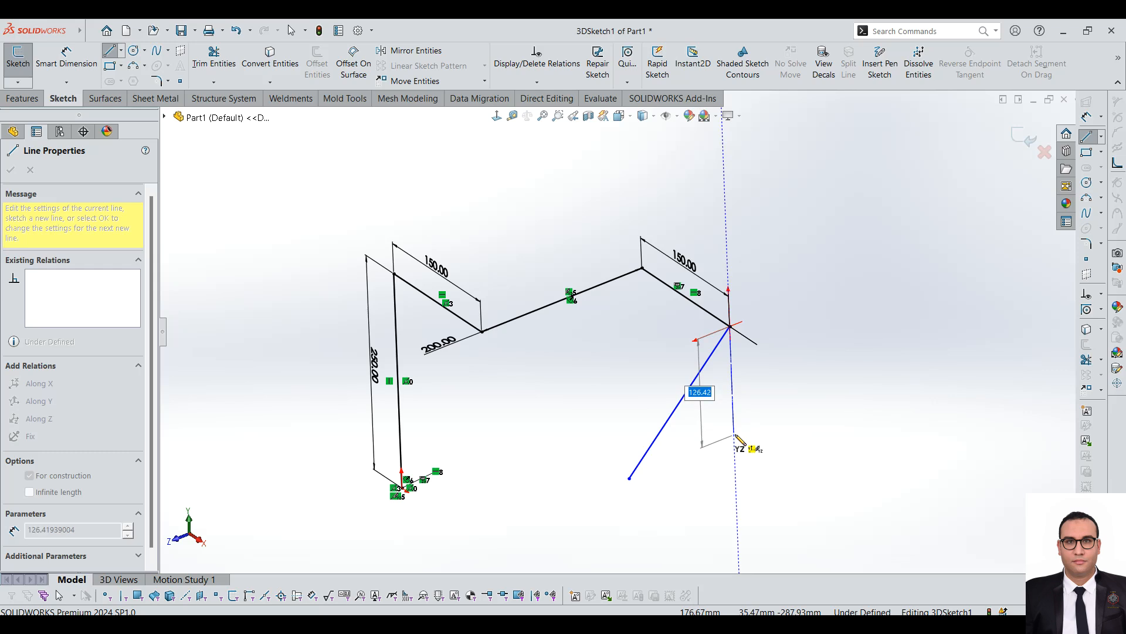
pyautogui.click(733, 406)
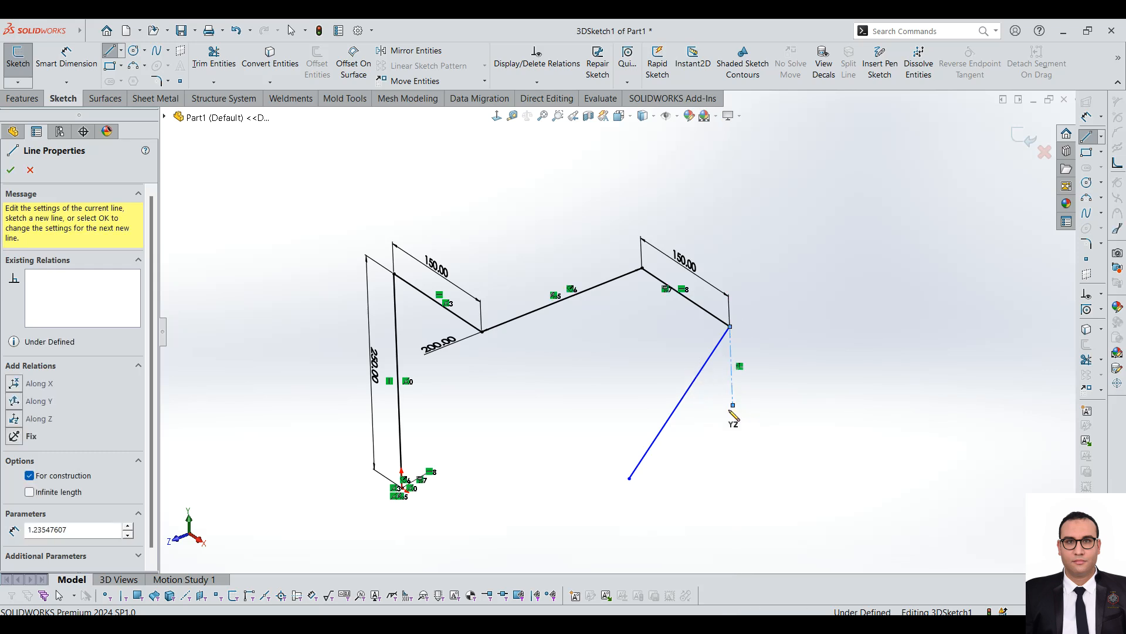
pyautogui.click(680, 428)
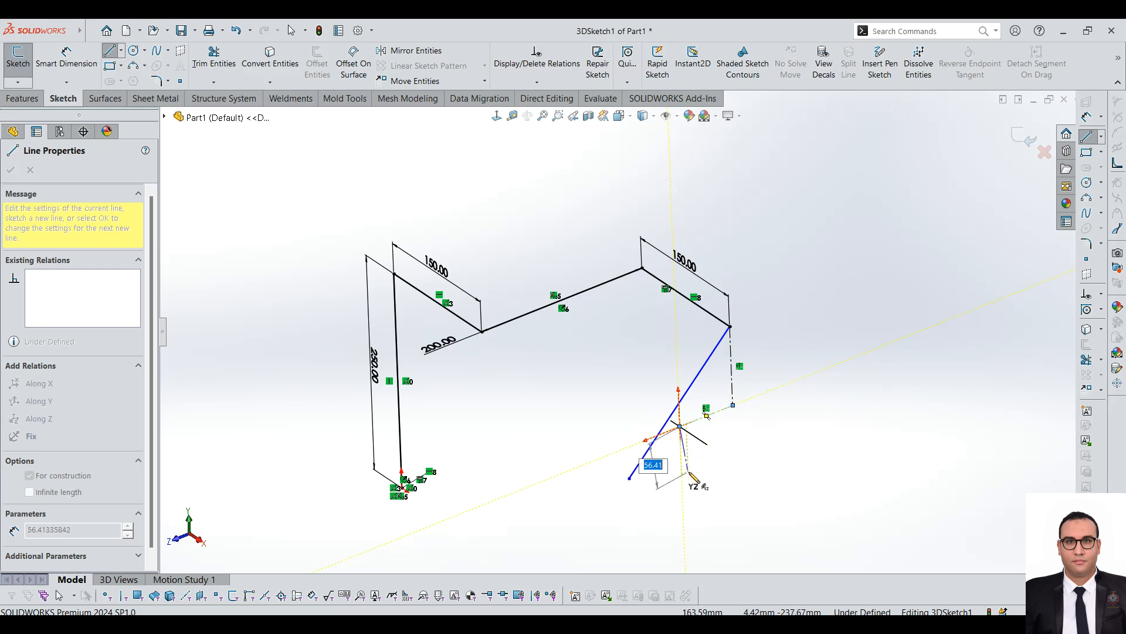
pyautogui.doubleClick(708, 446)
pyautogui.press('Escape')
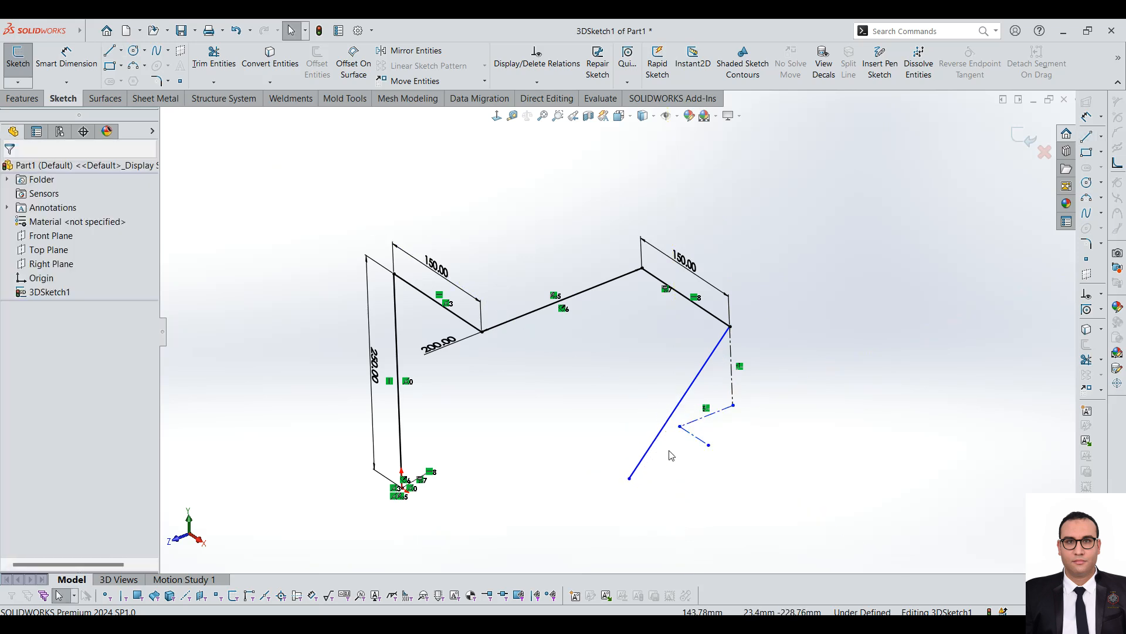
# - Make the third construction line run along X and attach its free end to the diagonal line's lower end
pyautogui.click(731, 350)
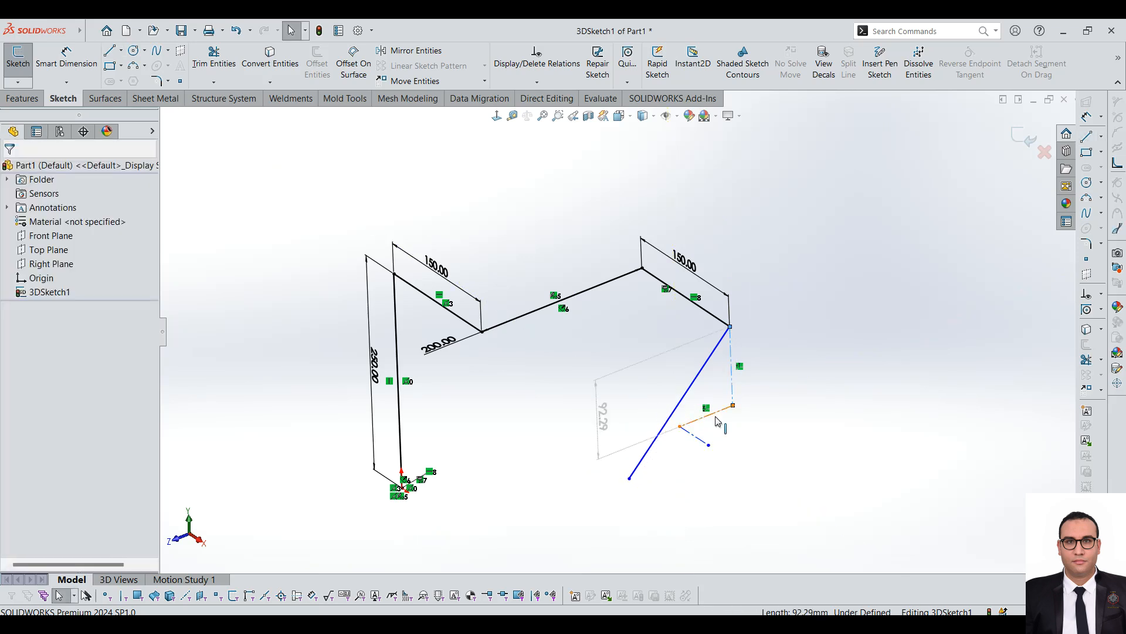
pyautogui.click(694, 441)
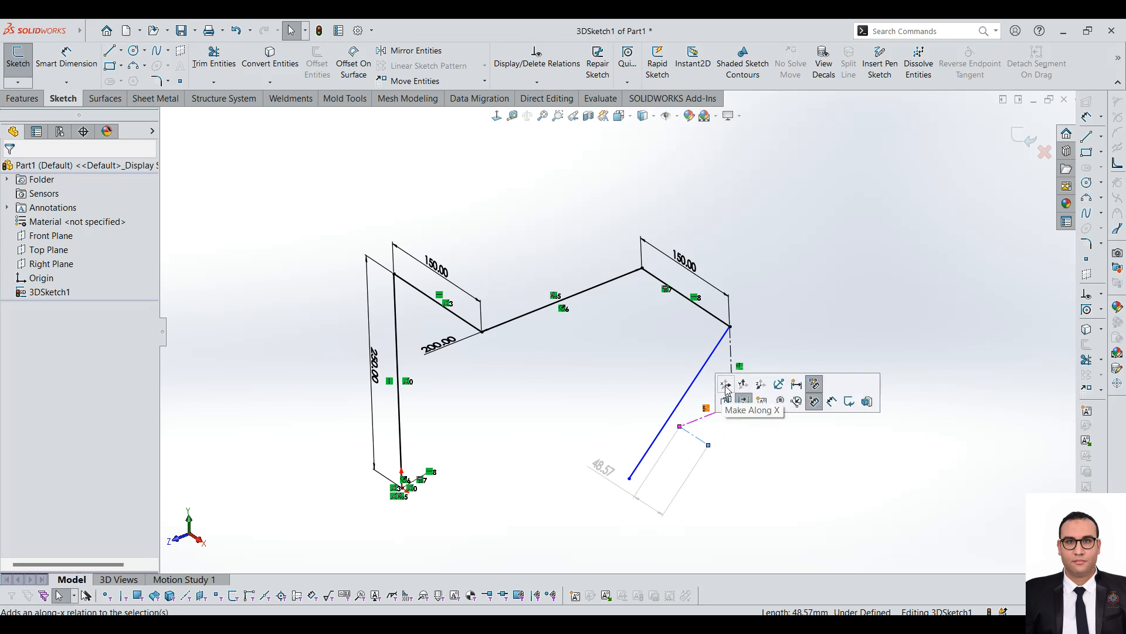
pyautogui.click(726, 385)
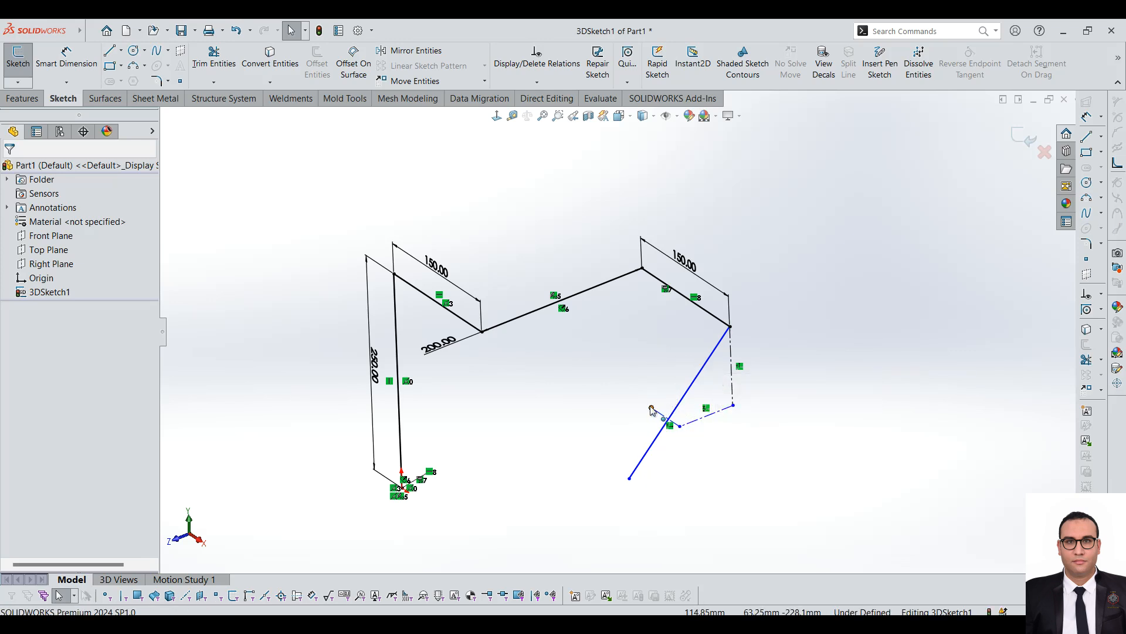
pyautogui.moveTo(666, 435); pyautogui.dragTo(651, 483)
# - Dimension the construction line along Y to 100 mm and the construction line along Z to 150 mm
pyautogui.click(66, 59)
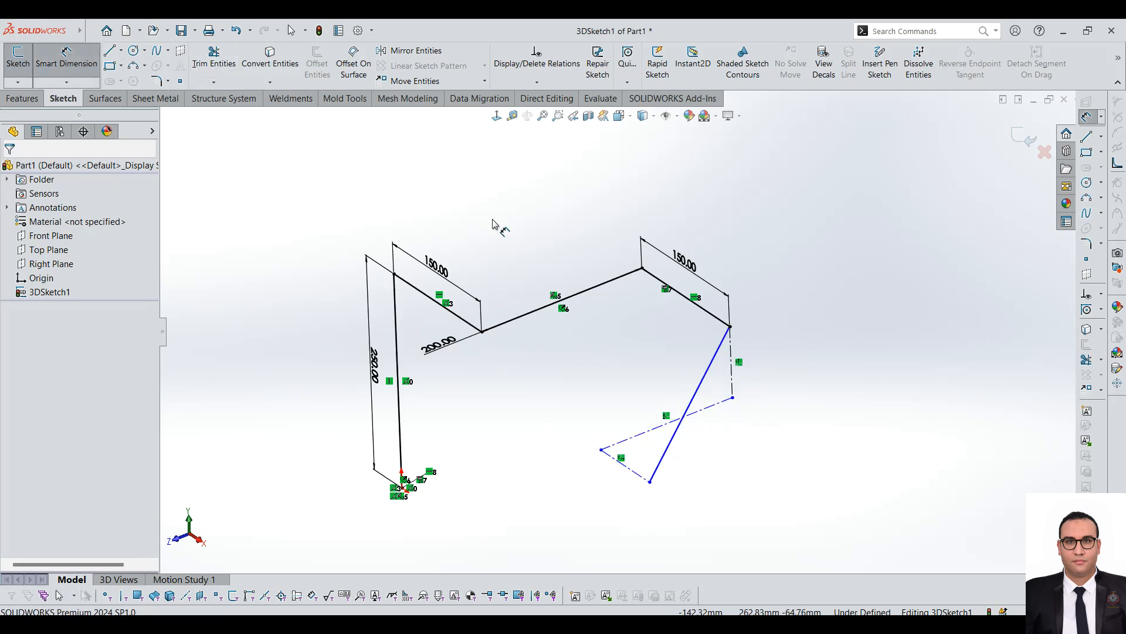
pyautogui.click(734, 378)
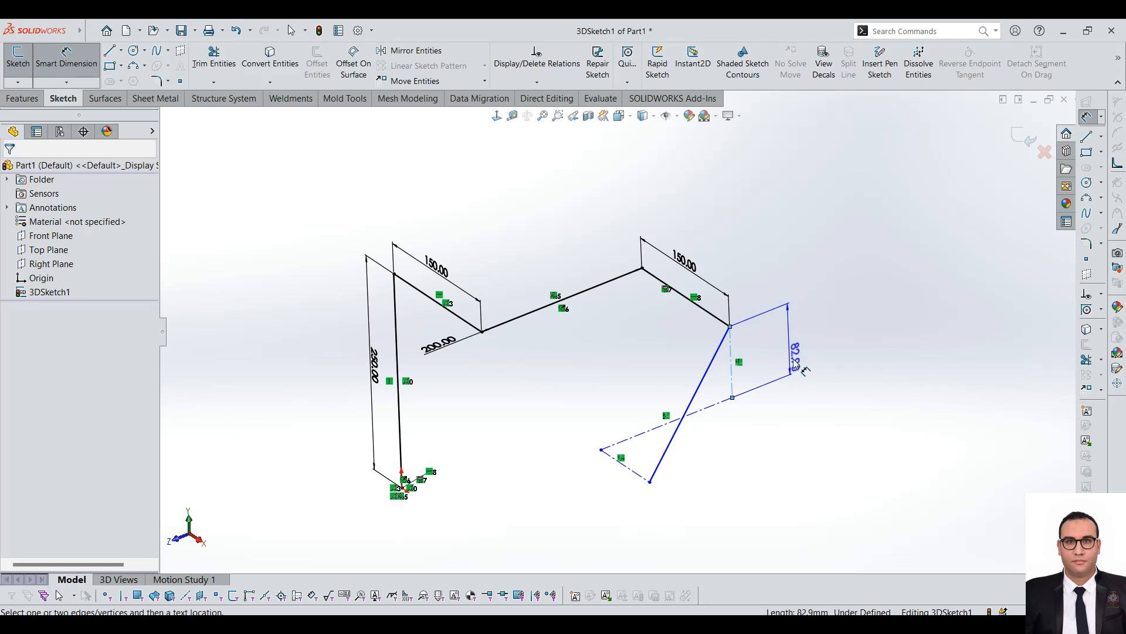
pyautogui.click(804, 370)
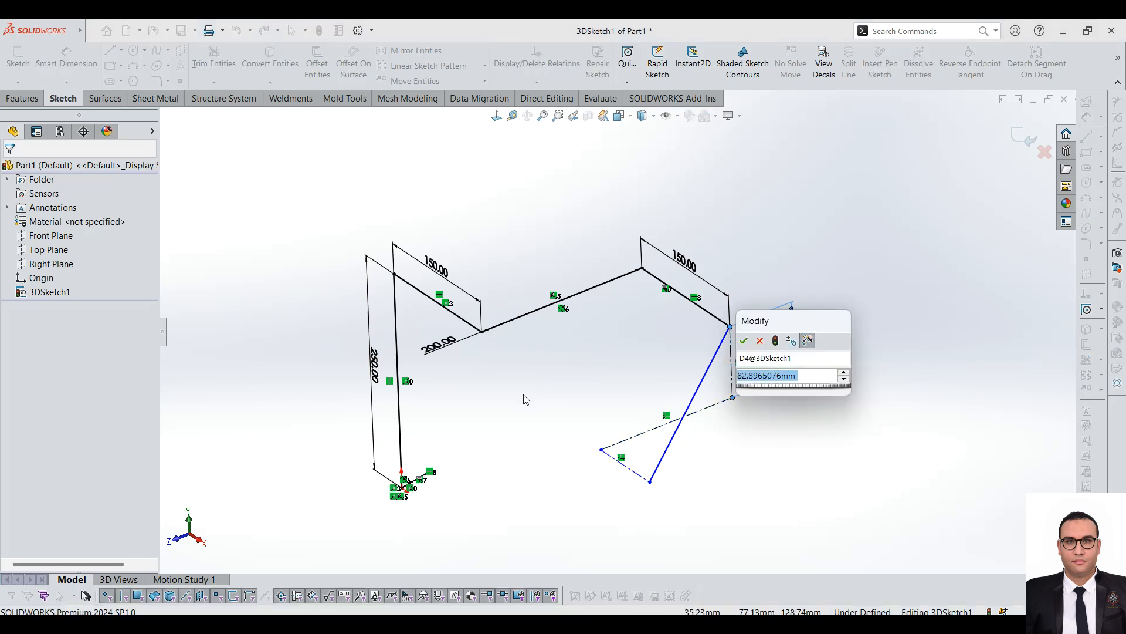
pyautogui.write('100')
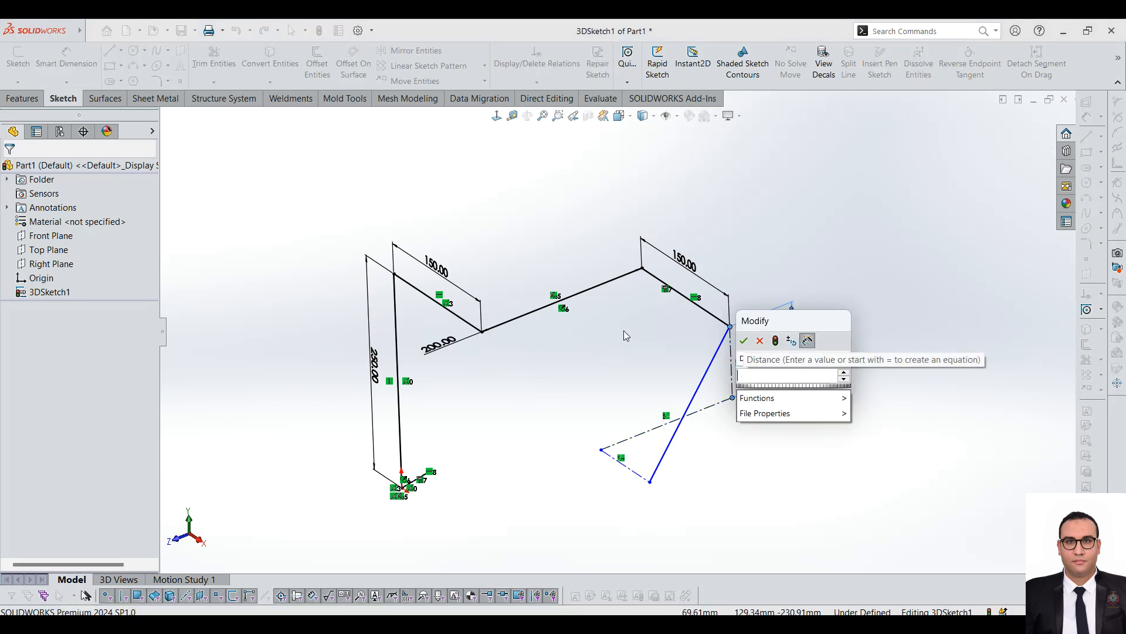
pyautogui.press('Return')
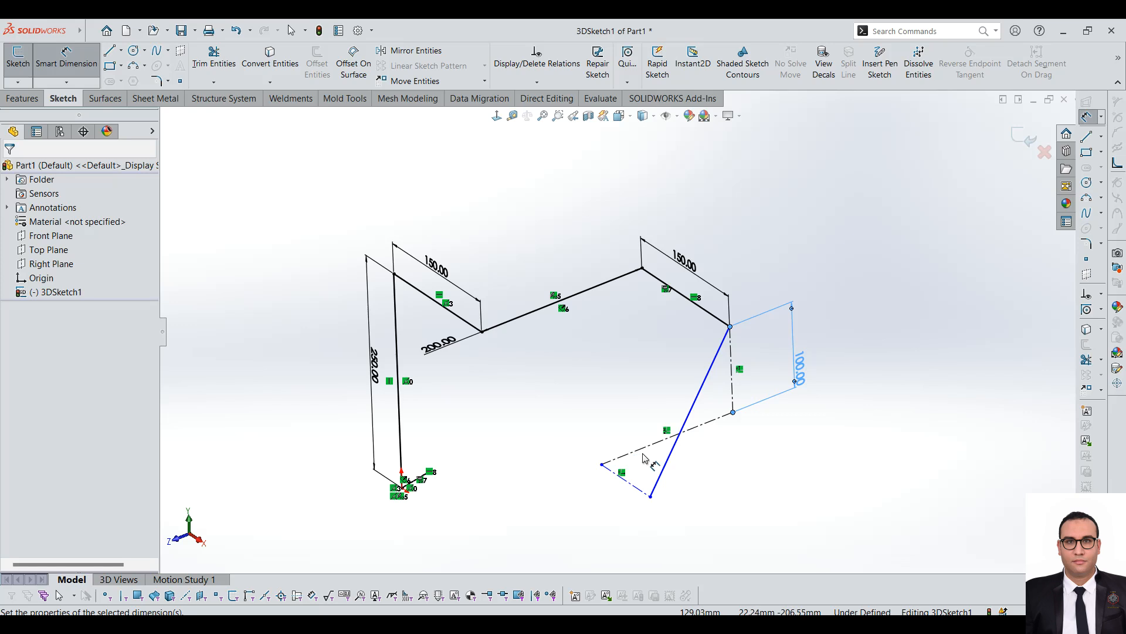
pyautogui.click(645, 454)
pyautogui.click(619, 415)
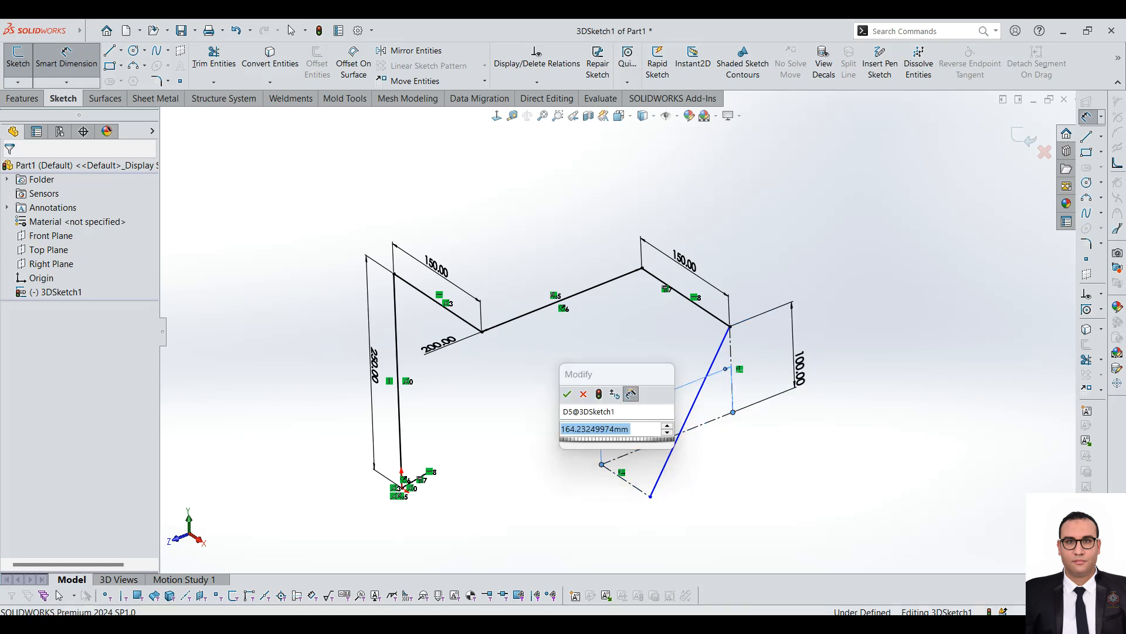
pyautogui.write('150')
pyautogui.press('Return')
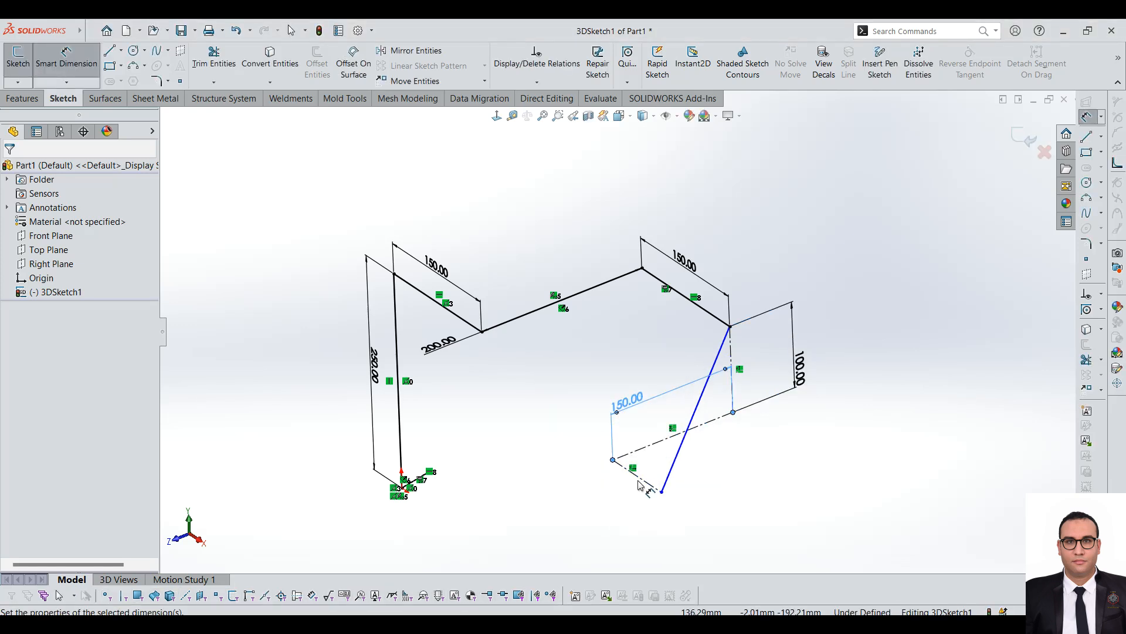
# - Dimension the construction line along X to 80 mm
pyautogui.click(637, 475)
pyautogui.click(610, 508)
pyautogui.write('80')
pyautogui.press('Return')
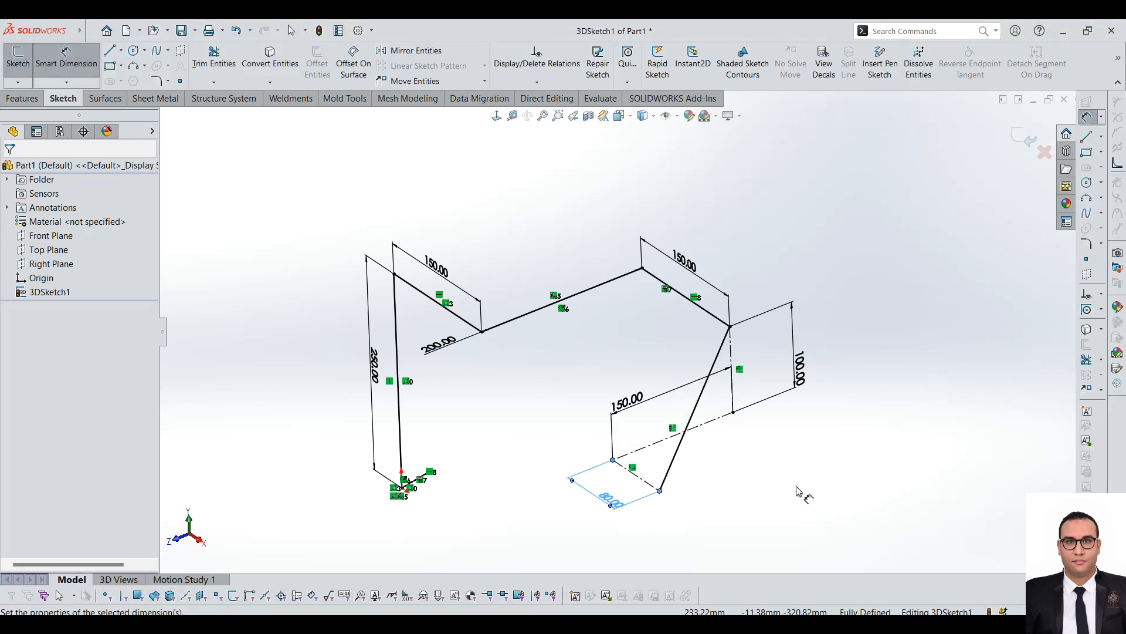
pyautogui.press('Escape')
# - Delete the Along X relation from the 80 mm construction line
pyautogui.scroll(-2, 662, 431)
pyautogui.moveTo(675, 489)
pyautogui.mouseDown(button='middle')
pyautogui.moveTo(626, 497)
pyautogui.moveTo(649, 460)
pyautogui.moveTo(639, 486)
pyautogui.mouseUp(button='middle')
pyautogui.scroll(3, 674, 469)
pyautogui.scroll(-6, 587, 390)
pyautogui.scroll(6, 593, 395)
pyautogui.scroll(-3, 593, 395)
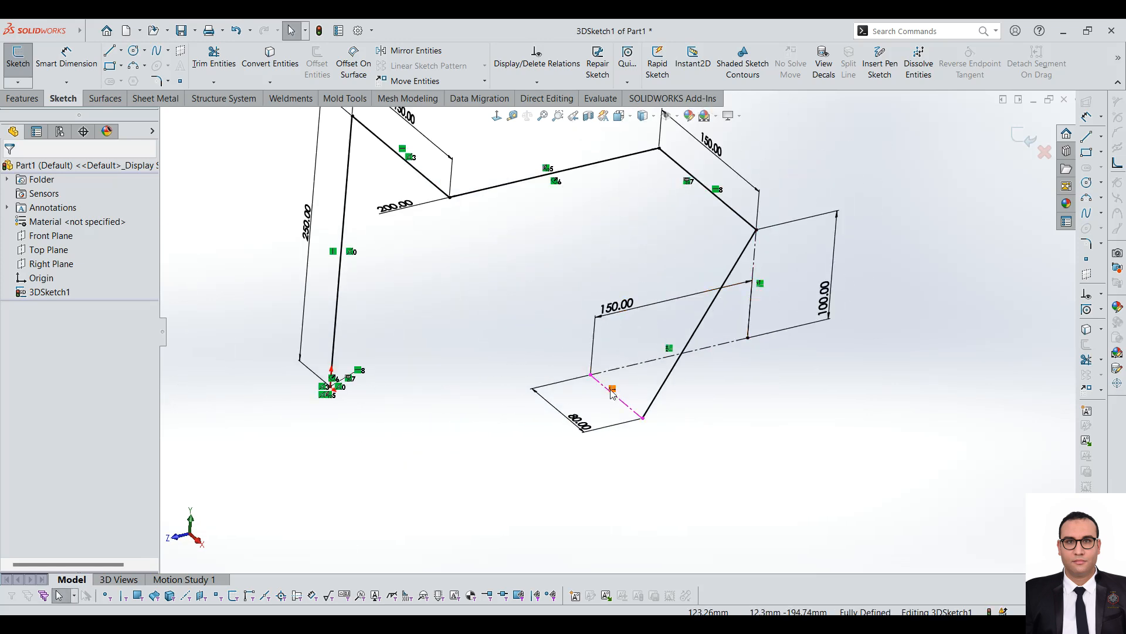
pyautogui.scroll(-3, 522, 276)
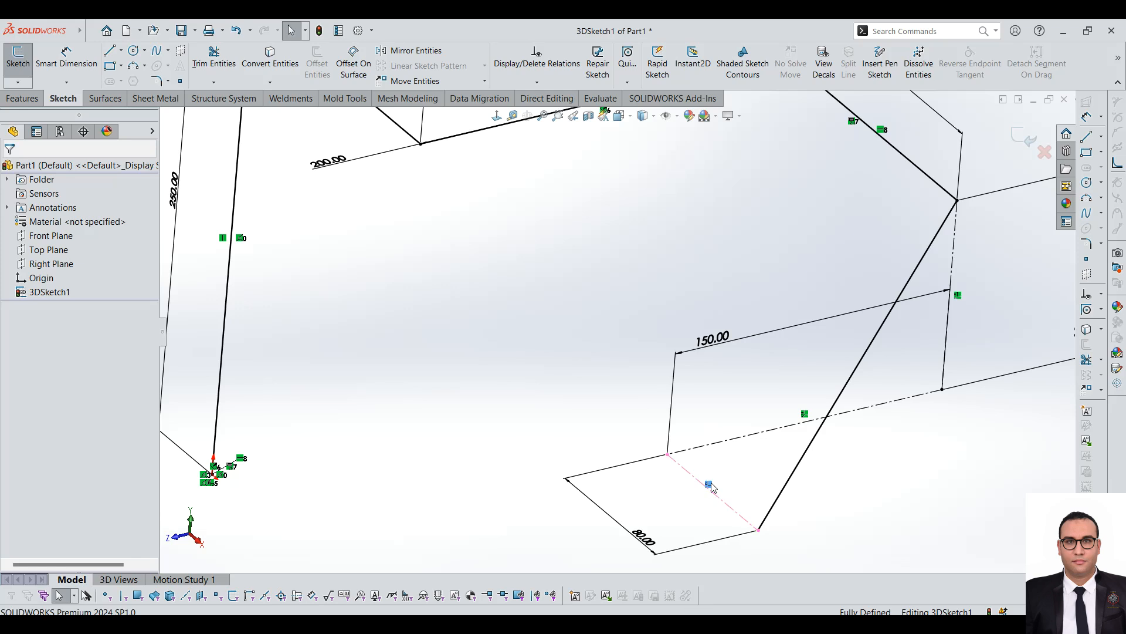
pyautogui.press('Delete')
# - Shift the shared lower end of the diagonal line and the 80 mm construction line to a different position
pyautogui.scroll(2, 731, 409)
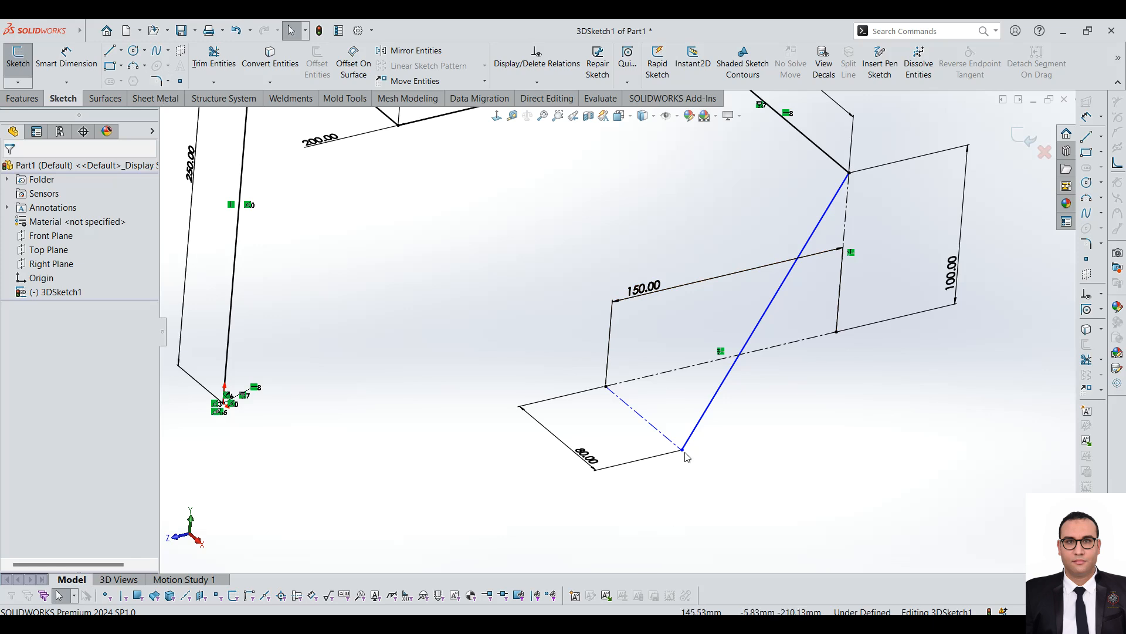
pyautogui.moveTo(686, 464); pyautogui.dragTo(729, 529)
pyautogui.scroll(5, 669, 375)
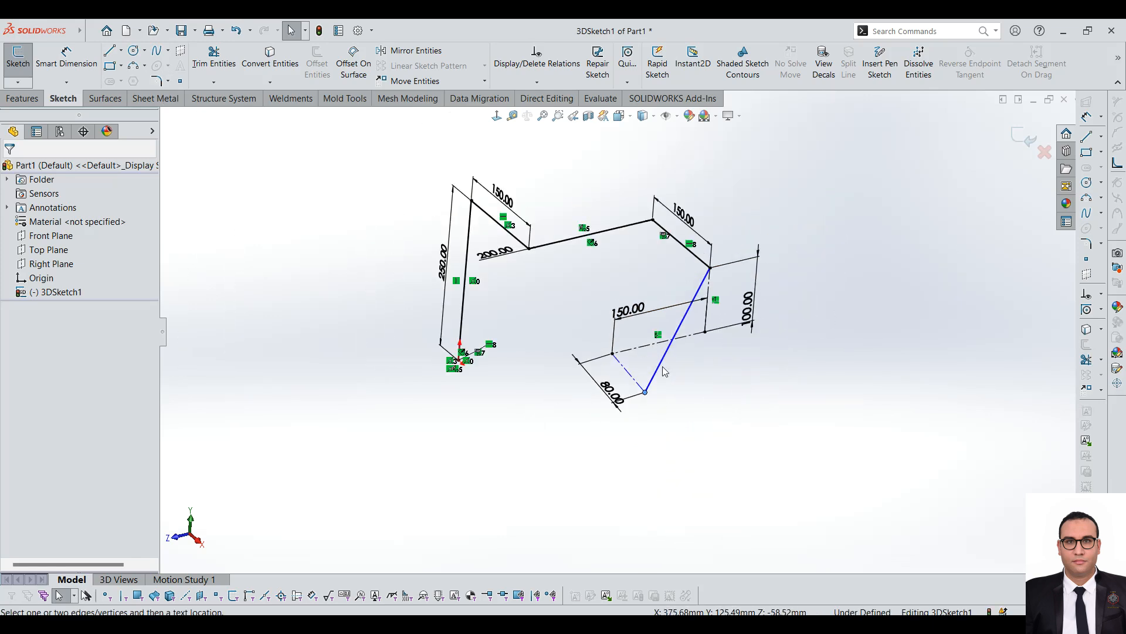
# - Dimension the angle between the 150 mm construction line and the 80 mm construction line to 100 degrees
pyautogui.scroll(-3, 649, 333)
pyautogui.scroll(4, 586, 385)
pyautogui.scroll(-4, 588, 331)
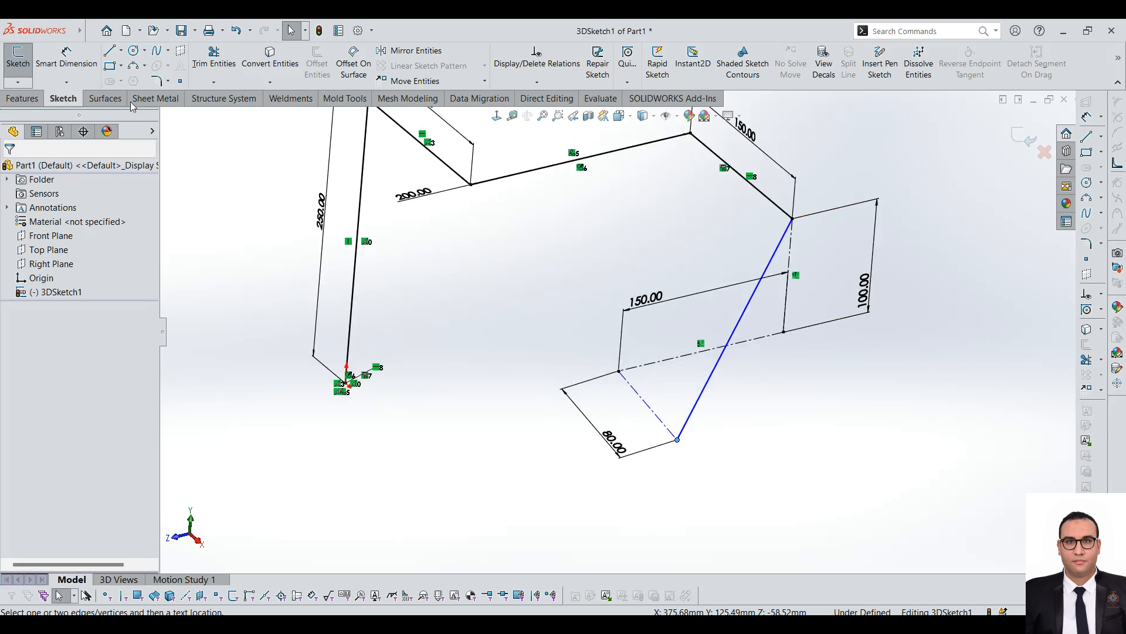
pyautogui.click(90, 75)
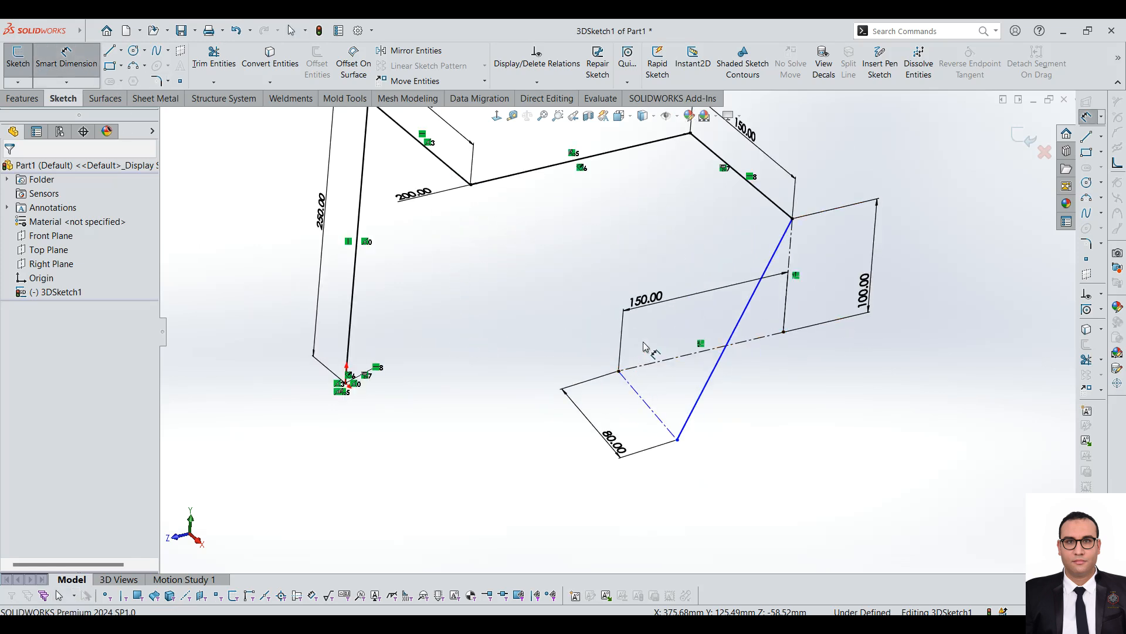
pyautogui.scroll(-3, 644, 346)
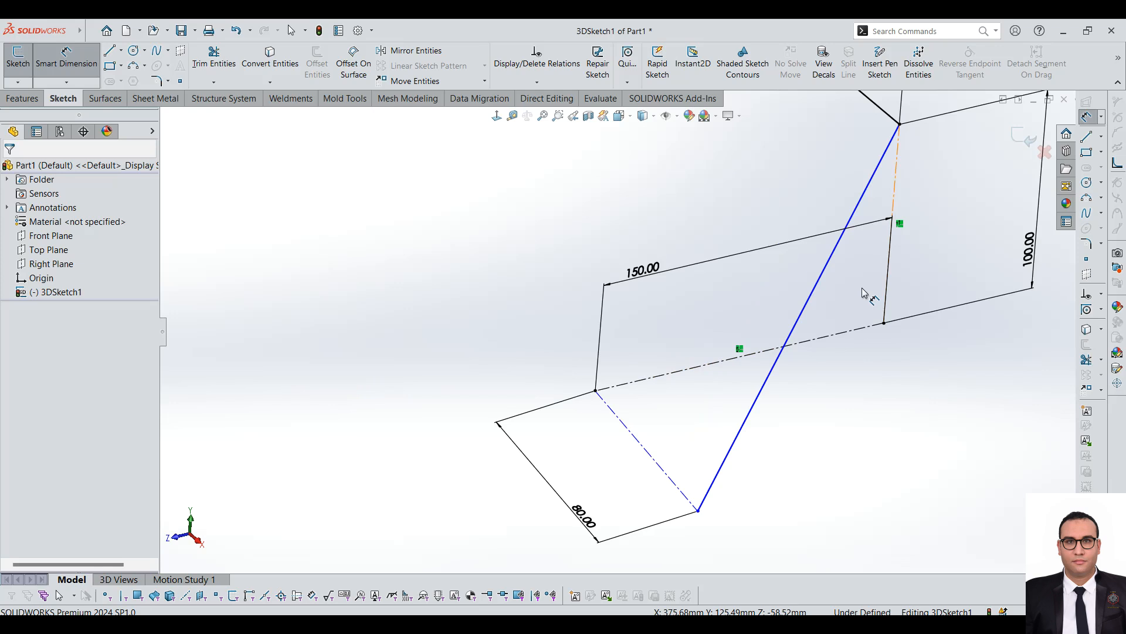
pyautogui.click(658, 377)
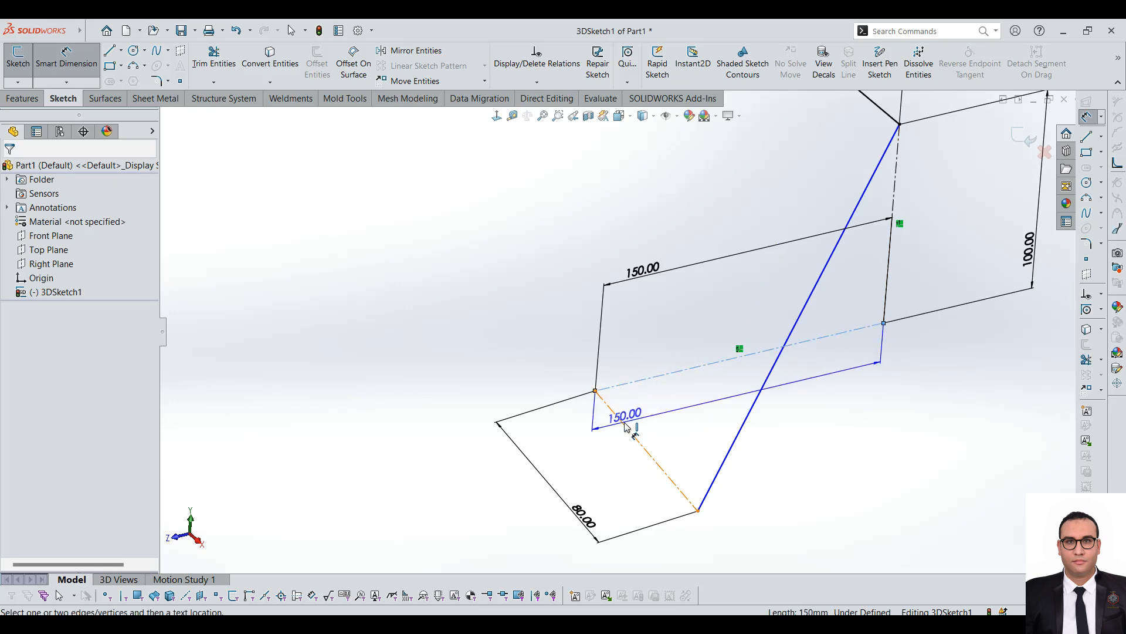
pyautogui.click(626, 427)
pyautogui.click(680, 415)
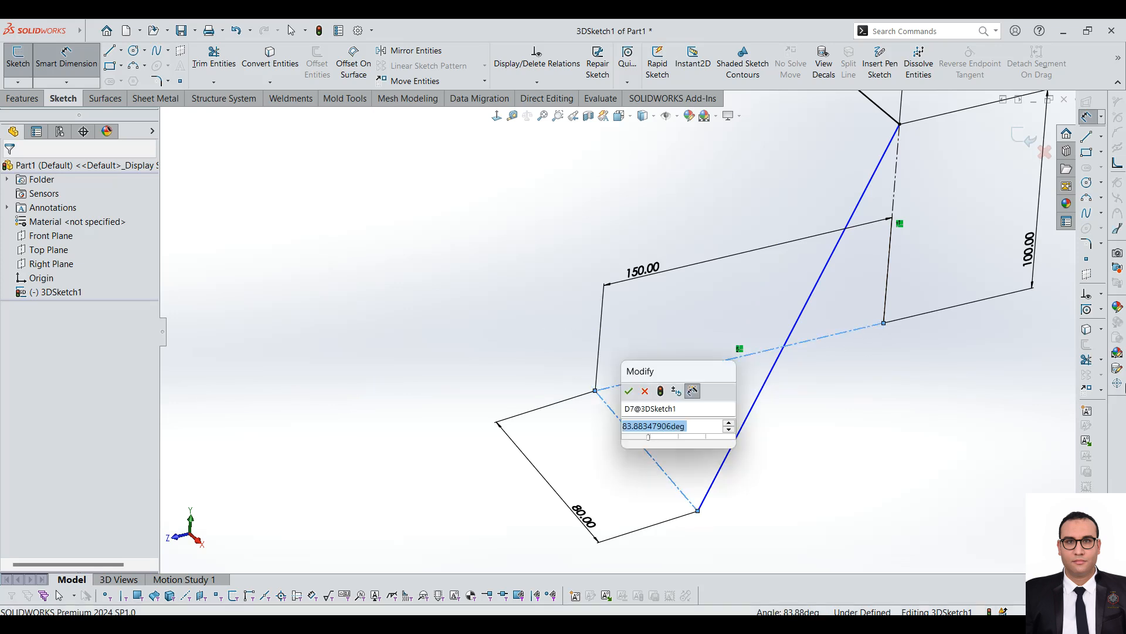
pyautogui.write('100')
pyautogui.press('Return')
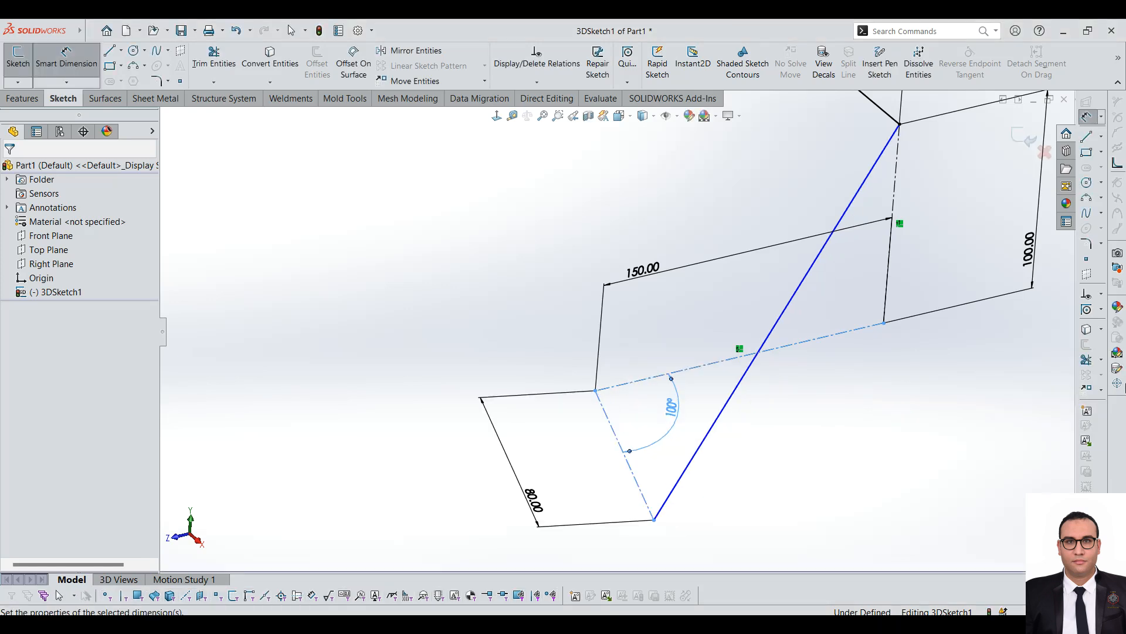
# - Swing the free end of the 80 mm construction line, with the attached diagonal line, upward about the corner
pyautogui.moveTo(689, 435)
pyautogui.mouseDown(button='middle')
pyautogui.moveTo(633, 432)
pyautogui.moveTo(595, 507)
pyautogui.moveTo(606, 344)
pyautogui.mouseUp(button='middle')
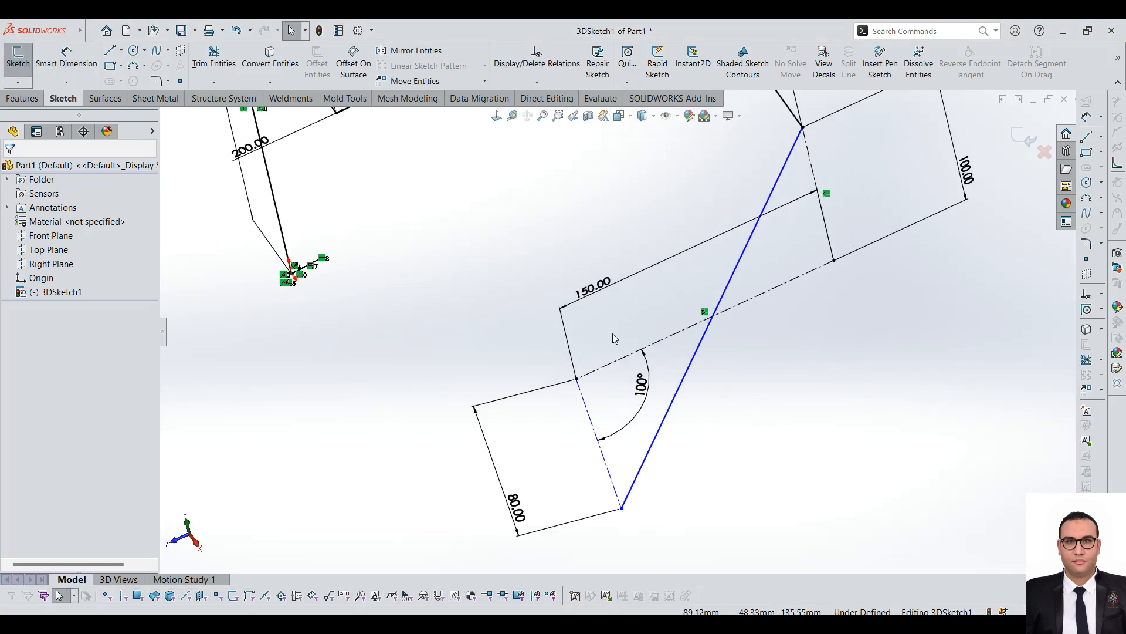
pyautogui.moveTo(589, 394)
pyautogui.mouseDown(button='middle')
pyautogui.moveTo(586, 423)
pyautogui.moveTo(598, 372)
pyautogui.mouseUp(button='middle')
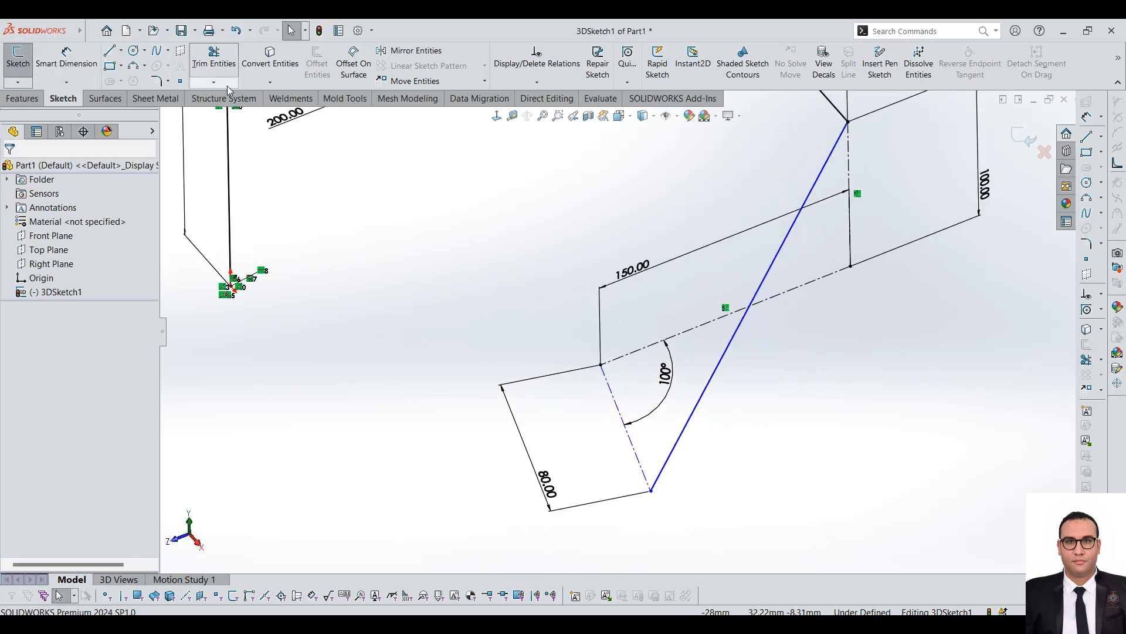
pyautogui.moveTo(653, 495)
pyautogui.mouseDown()
pyautogui.moveTo(694, 314)
pyautogui.moveTo(707, 511)
pyautogui.moveTo(690, 361)
pyautogui.moveTo(698, 387)
pyautogui.mouseUp()
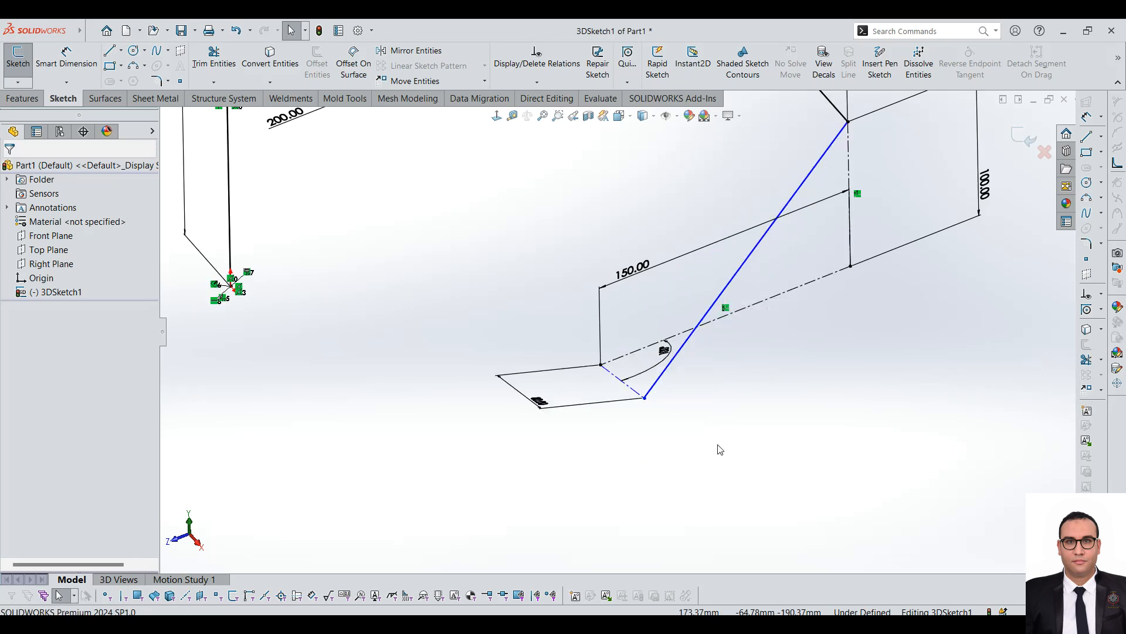
# - Draw a construction line along X from the corner where the 150 mm and 80 mm construction lines meet
pyautogui.moveTo(635, 379)
pyautogui.mouseDown(button='middle')
pyautogui.moveTo(684, 264)
pyautogui.moveTo(653, 298)
pyautogui.moveTo(658, 315)
pyautogui.mouseUp(button='middle')
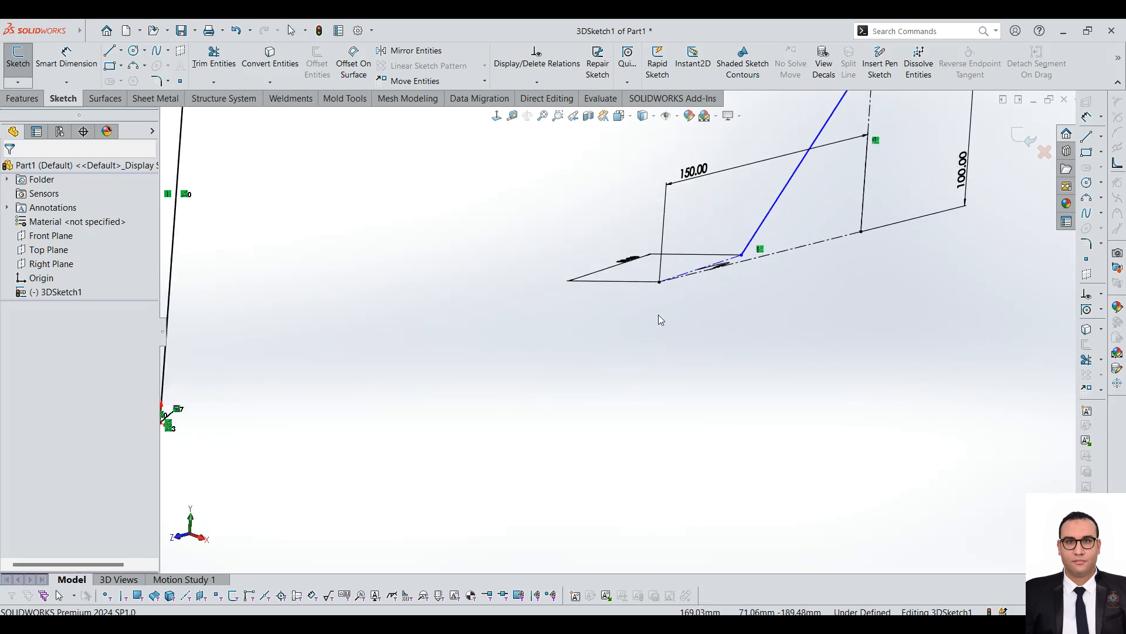
pyautogui.scroll(-3, 692, 243)
pyautogui.scroll(3, 693, 243)
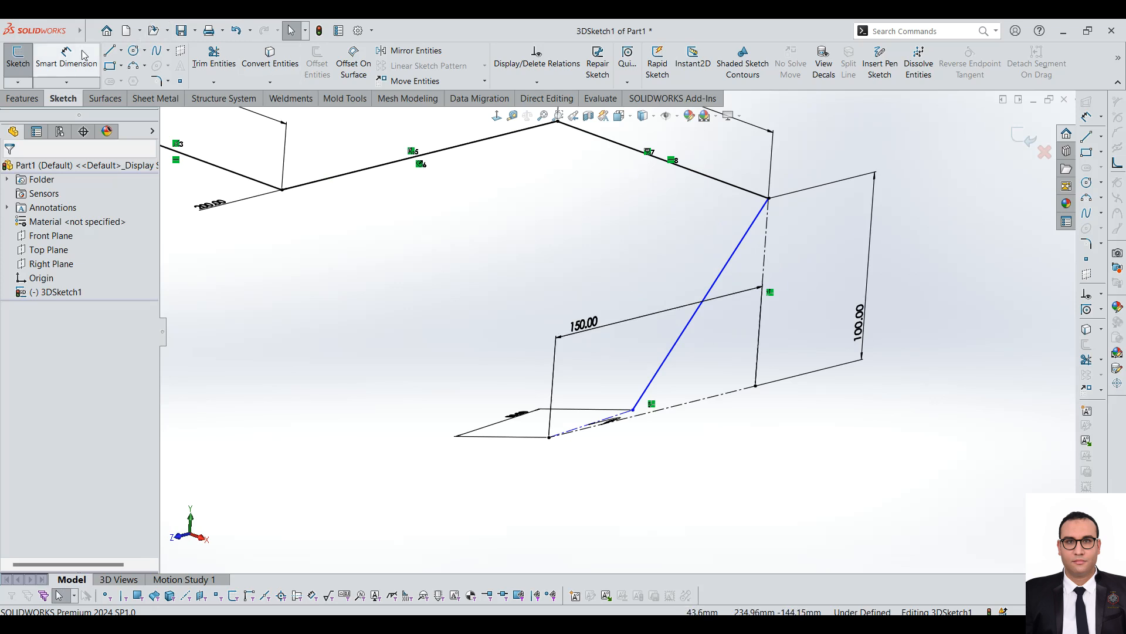
pyautogui.click(124, 54)
pyautogui.click(136, 79)
pyautogui.scroll(-3, 604, 440)
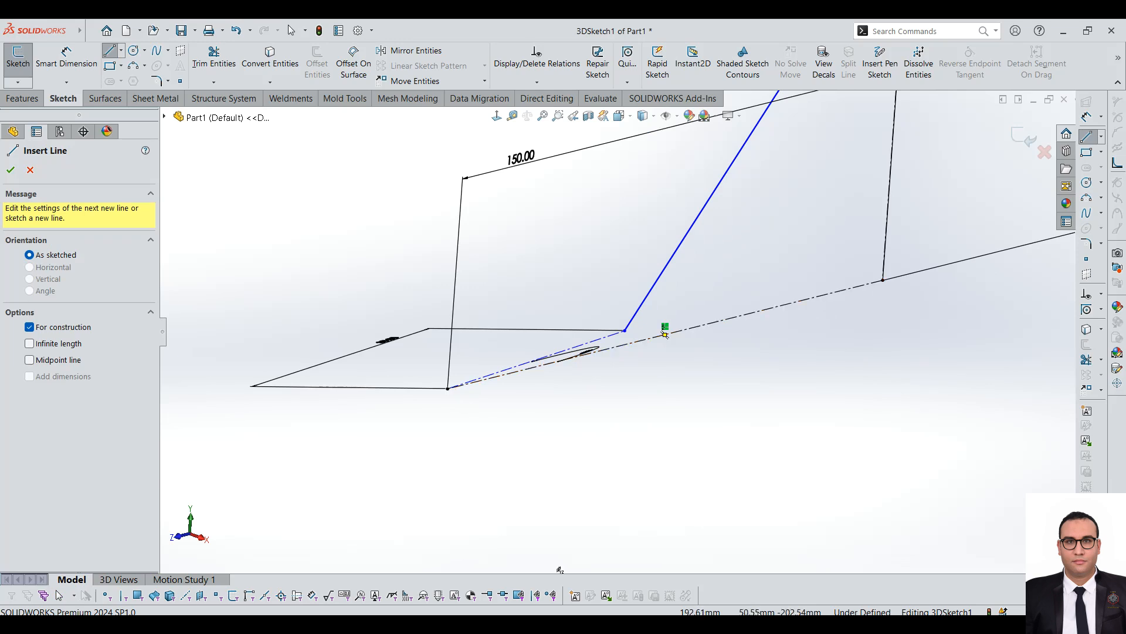
pyautogui.click(448, 389)
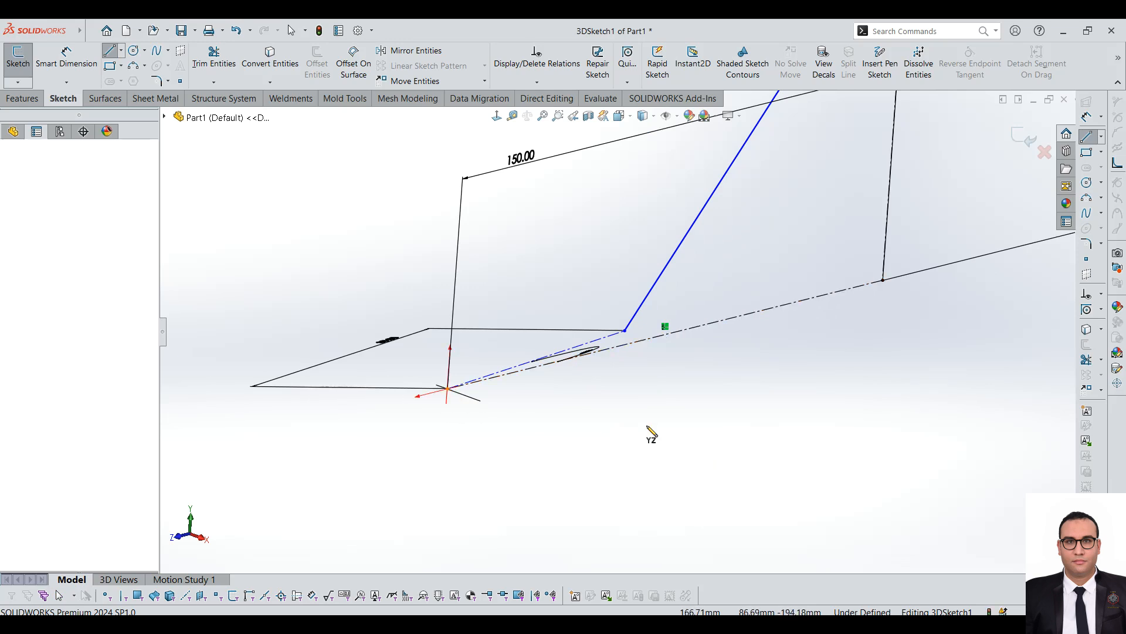
pyautogui.moveTo(639, 441)
pyautogui.mouseDown(button='middle')
pyautogui.moveTo(605, 456)
pyautogui.moveTo(648, 458)
pyautogui.mouseUp(button='middle')
pyautogui.scroll(-2, 662, 494)
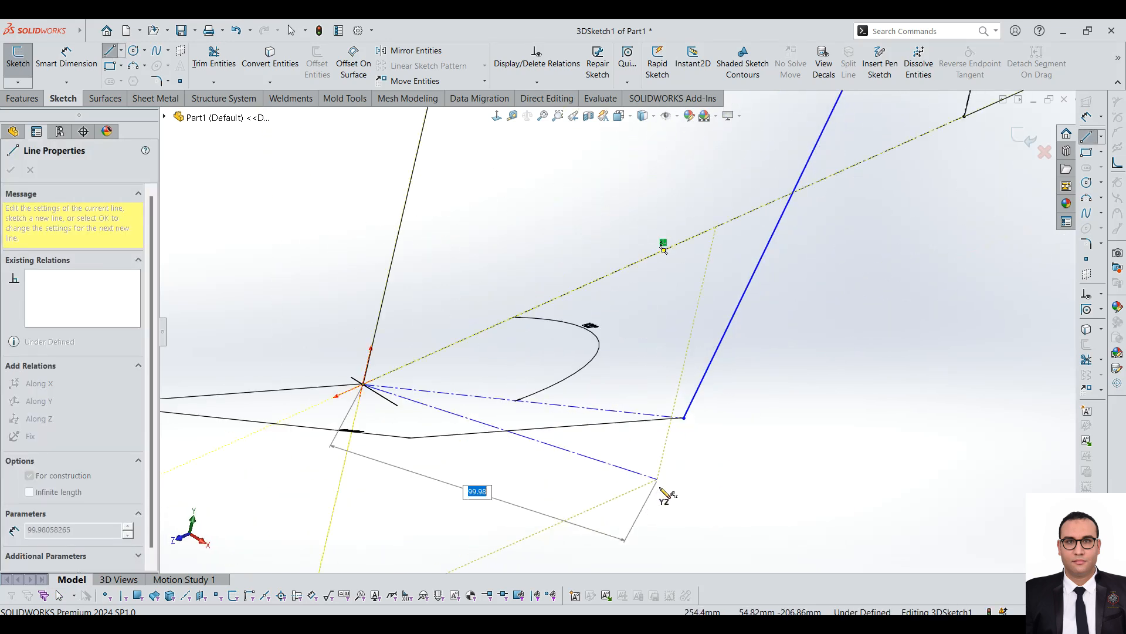
pyautogui.moveTo(569, 421)
pyautogui.mouseDown(button='middle')
pyautogui.moveTo(543, 425)
pyautogui.moveTo(548, 447)
pyautogui.mouseUp(button='middle')
pyautogui.scroll(6, 559, 399)
pyautogui.scroll(-5, 553, 487)
pyautogui.press('Tab')
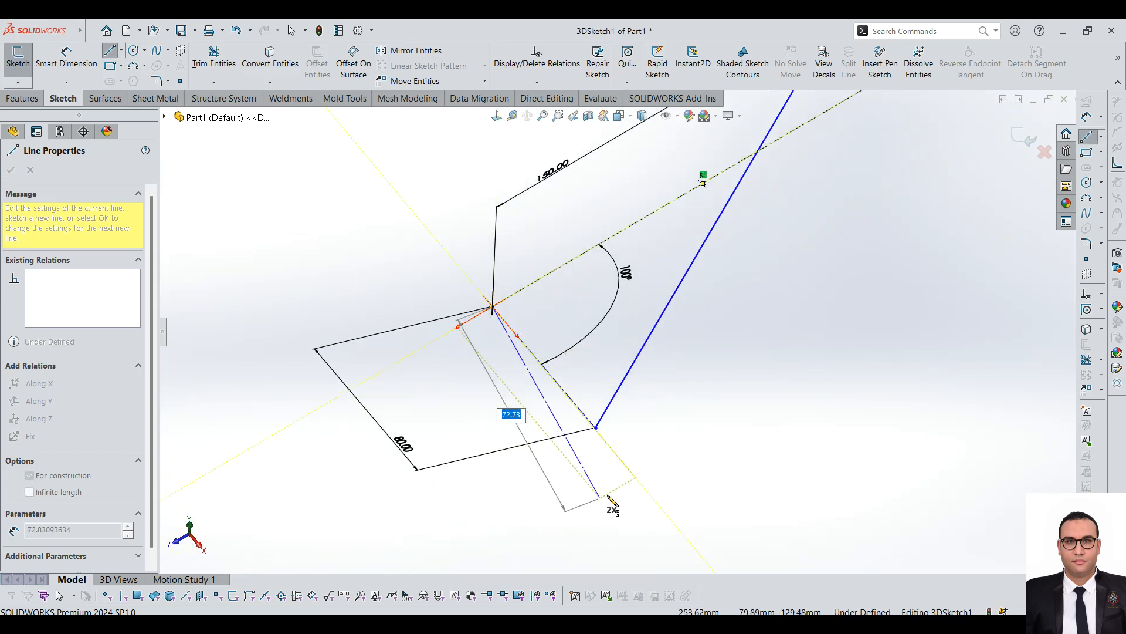
pyautogui.moveTo(628, 422); pyautogui.dragTo(619, 184, button='middle')
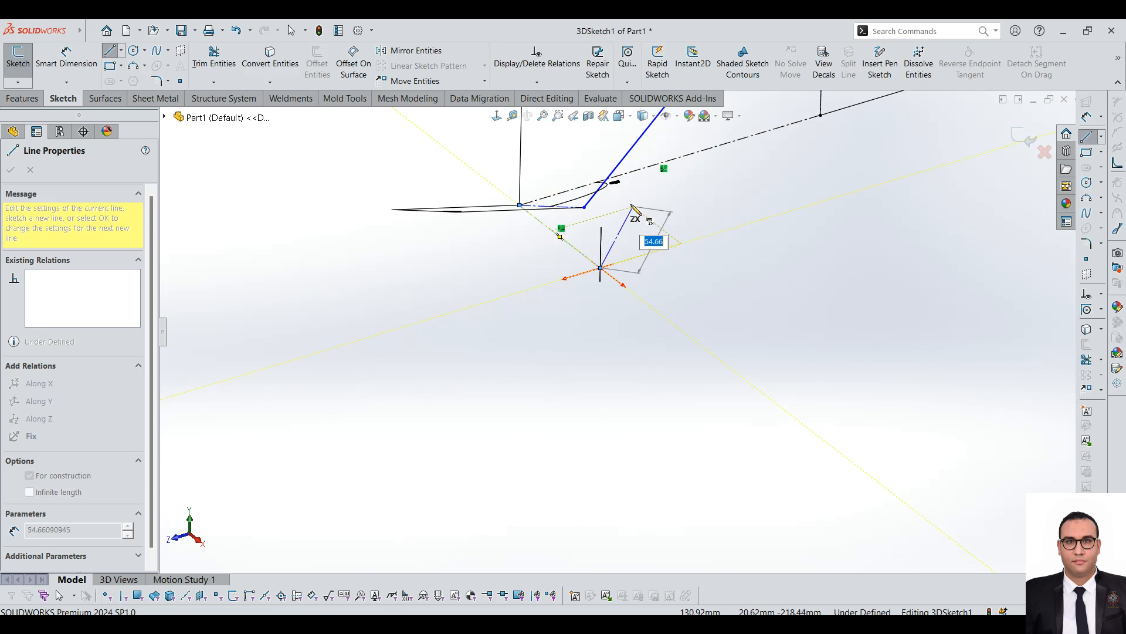
# - Continue the construction chain with lines along Y and Z and join its end to the diagonal line's lower end
pyautogui.press('Tab')
pyautogui.click(601, 210)
pyautogui.scroll(-6, 600, 209)
pyautogui.press('Tab')
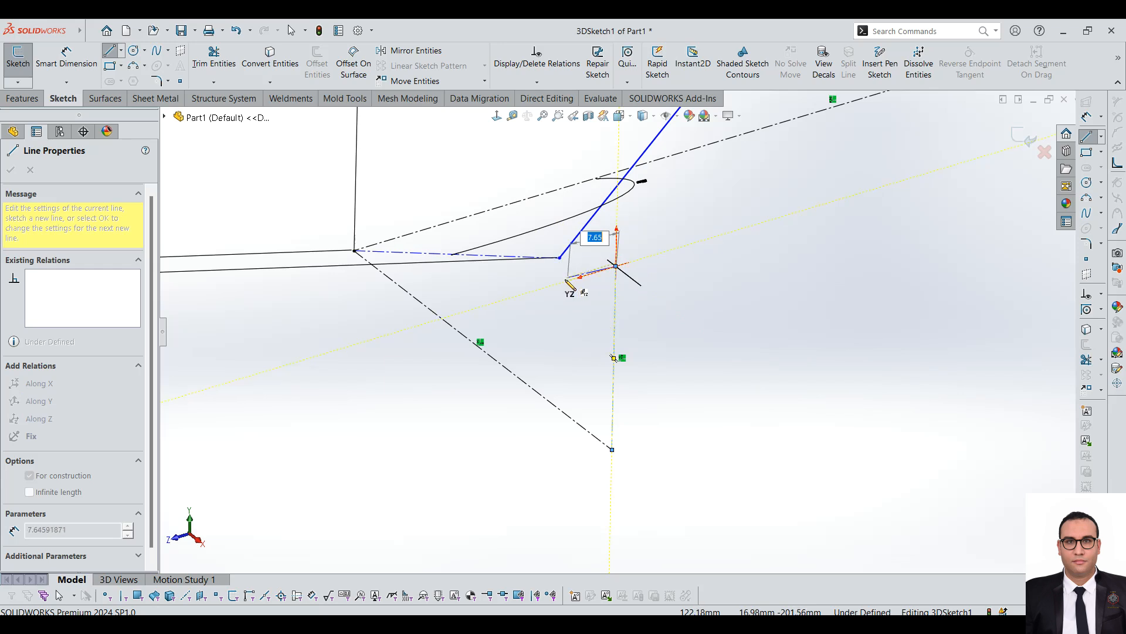
pyautogui.click(564, 282)
pyautogui.press('Escape')
pyautogui.moveTo(565, 285); pyautogui.dragTo(560, 258)
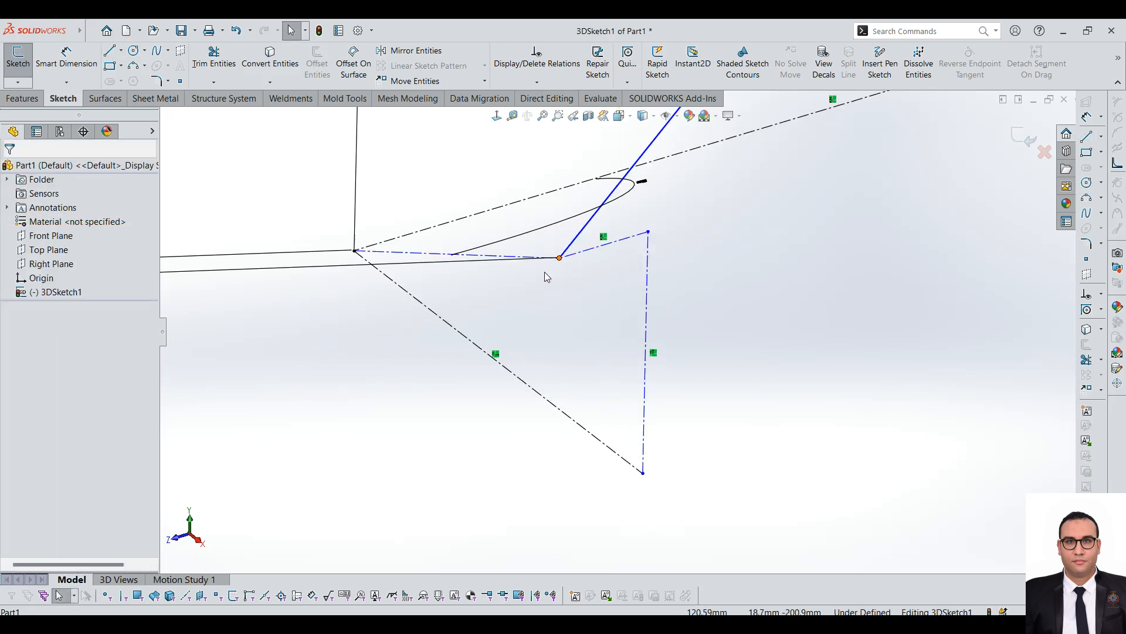
# - Shift the point joining the diagonal line and the new construction chain to a different position
pyautogui.moveTo(444, 322)
pyautogui.mouseDown(button='middle')
pyautogui.moveTo(596, 372)
pyautogui.moveTo(573, 395)
pyautogui.moveTo(603, 395)
pyautogui.moveTo(606, 378)
pyautogui.moveTo(621, 420)
pyautogui.moveTo(596, 368)
pyautogui.moveTo(707, 472)
pyautogui.moveTo(657, 427)
pyautogui.moveTo(631, 375)
pyautogui.moveTo(678, 319)
pyautogui.mouseUp(button='middle')
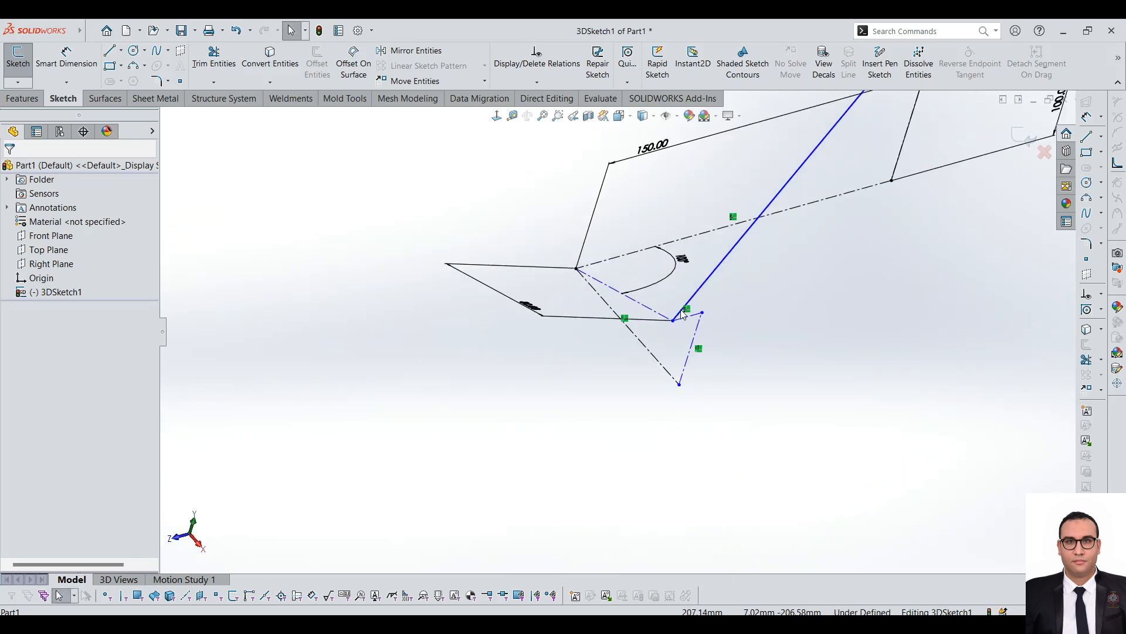
pyautogui.moveTo(673, 326)
pyautogui.mouseDown()
pyautogui.moveTo(732, 354)
pyautogui.moveTo(694, 378)
pyautogui.moveTo(709, 302)
pyautogui.moveTo(713, 332)
pyautogui.mouseUp()
pyautogui.scroll(-3, 713, 280)
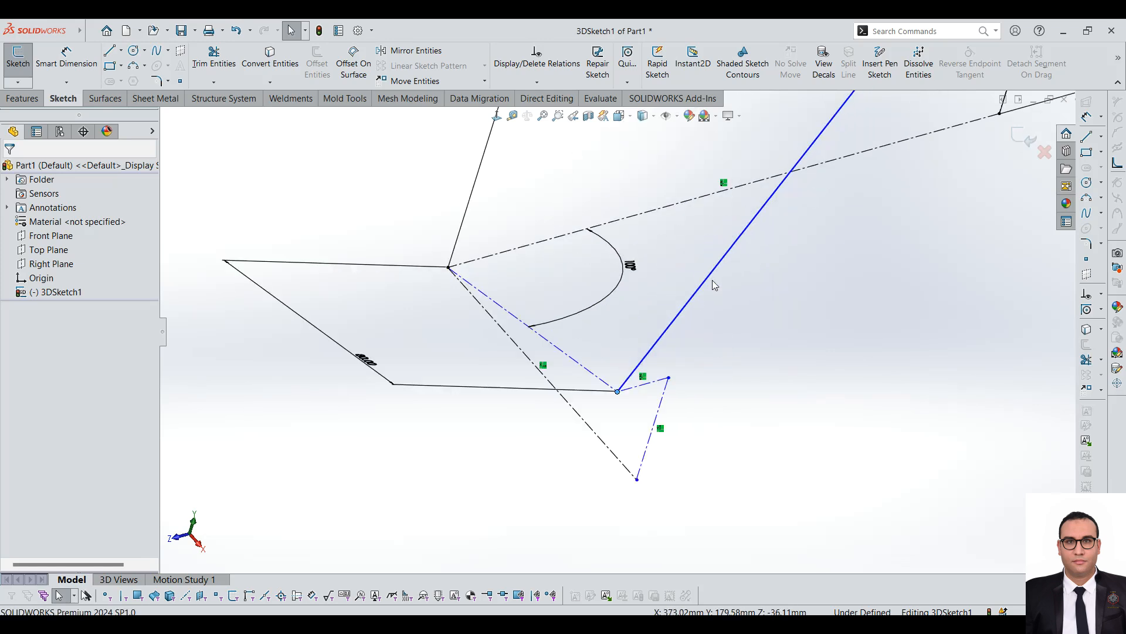
# - Dimension the new construction line along X to 70 mm
pyautogui.click(66, 59)
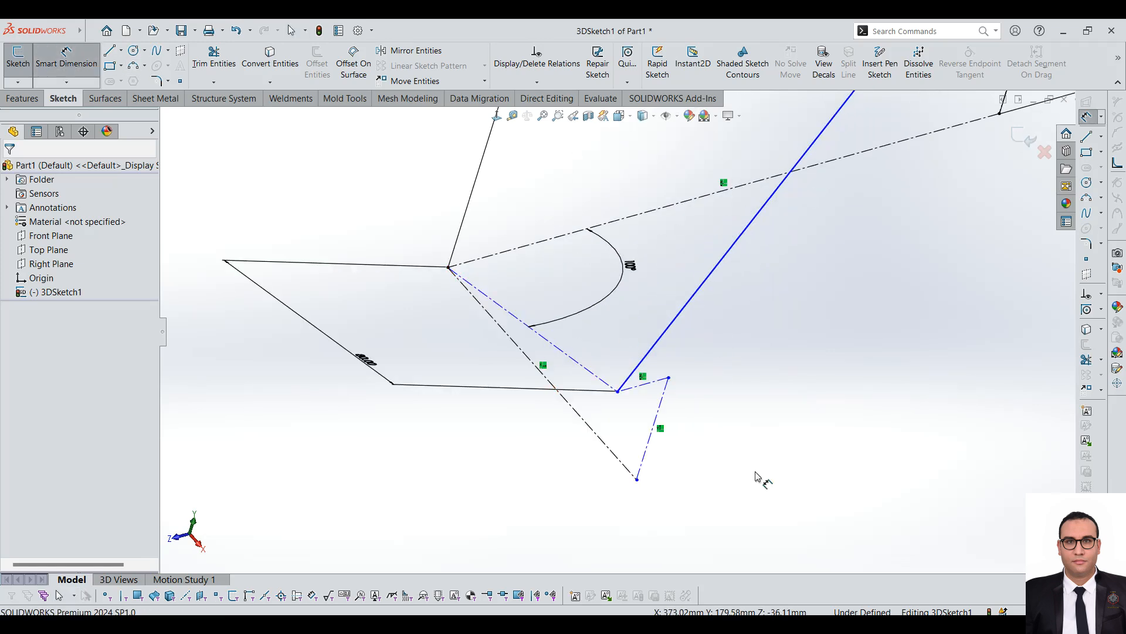
pyautogui.click(505, 311)
pyautogui.click(499, 322)
pyautogui.moveTo(604, 403)
pyautogui.mouseDown(button='middle')
pyautogui.moveTo(593, 309)
pyautogui.moveTo(625, 246)
pyautogui.mouseUp(button='middle')
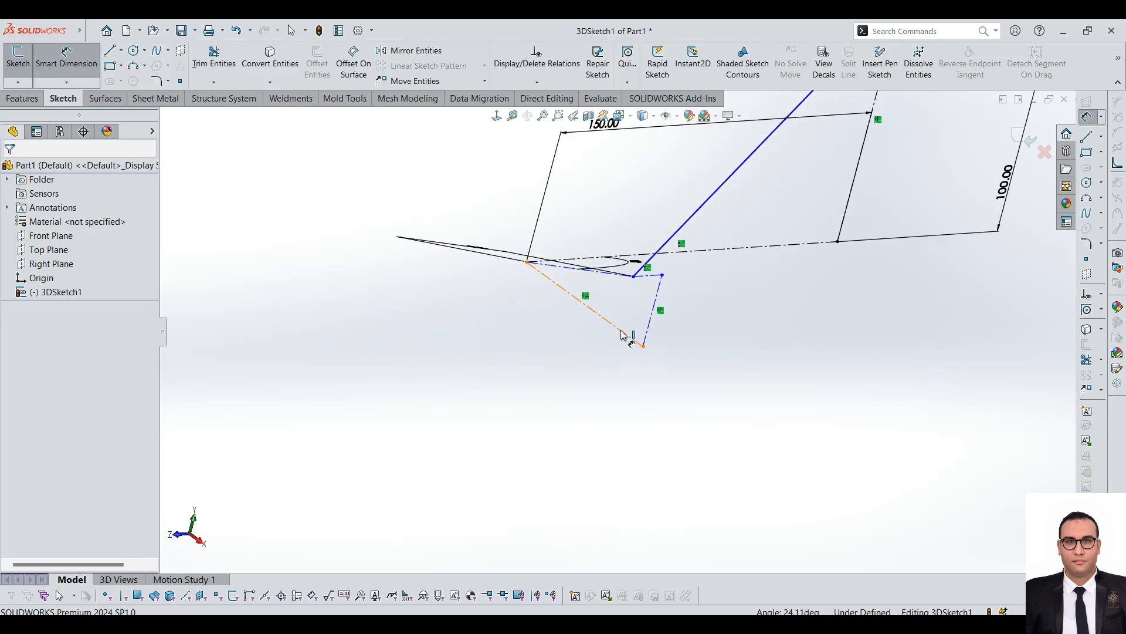
pyautogui.click(633, 319)
pyautogui.write('70')
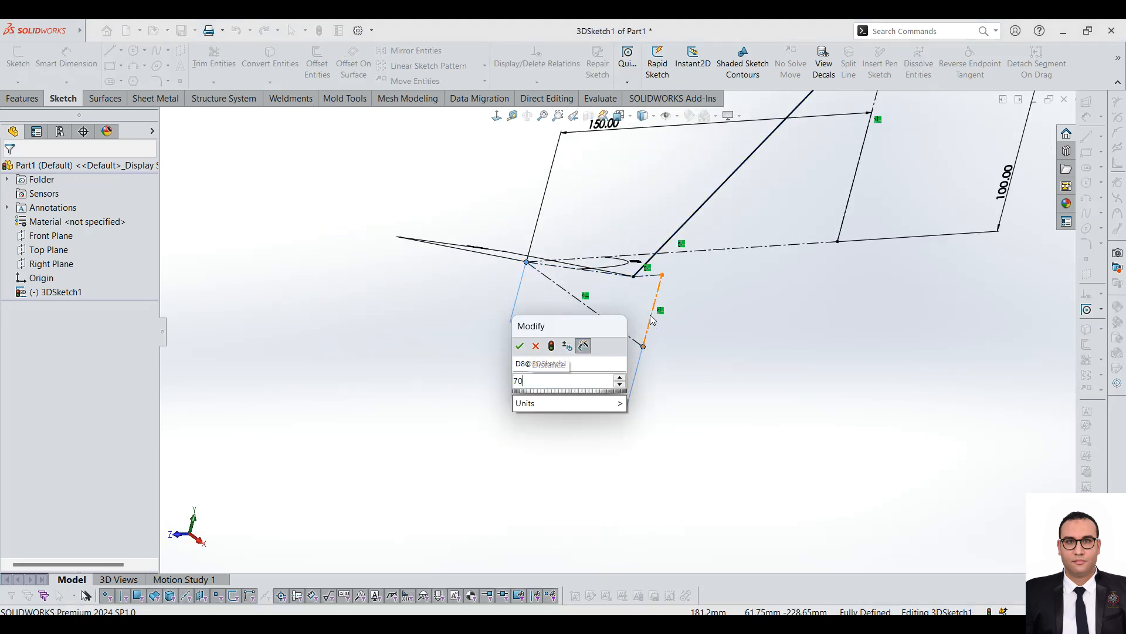
pyautogui.press('Return')
pyautogui.press('Escape')
# - Delete the 70 mm dimension from the construction line along X
pyautogui.moveTo(607, 270)
pyautogui.mouseDown(button='middle')
pyautogui.moveTo(569, 304)
pyautogui.moveTo(558, 387)
pyautogui.moveTo(702, 363)
pyautogui.mouseUp(button='middle')
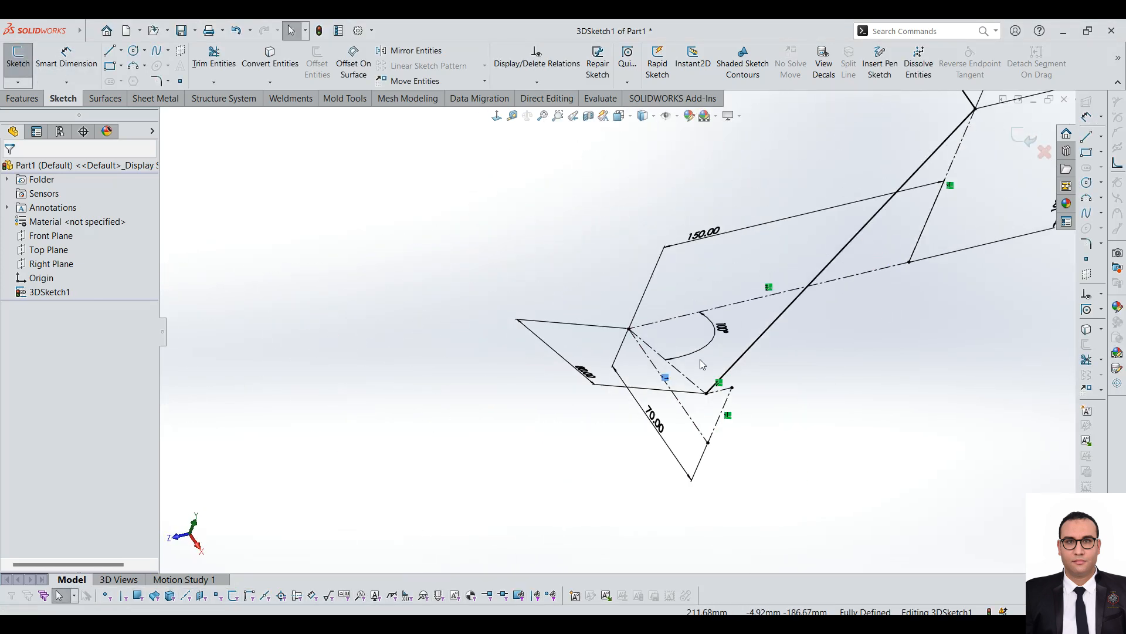
pyautogui.scroll(-3, 702, 359)
pyautogui.click(655, 346)
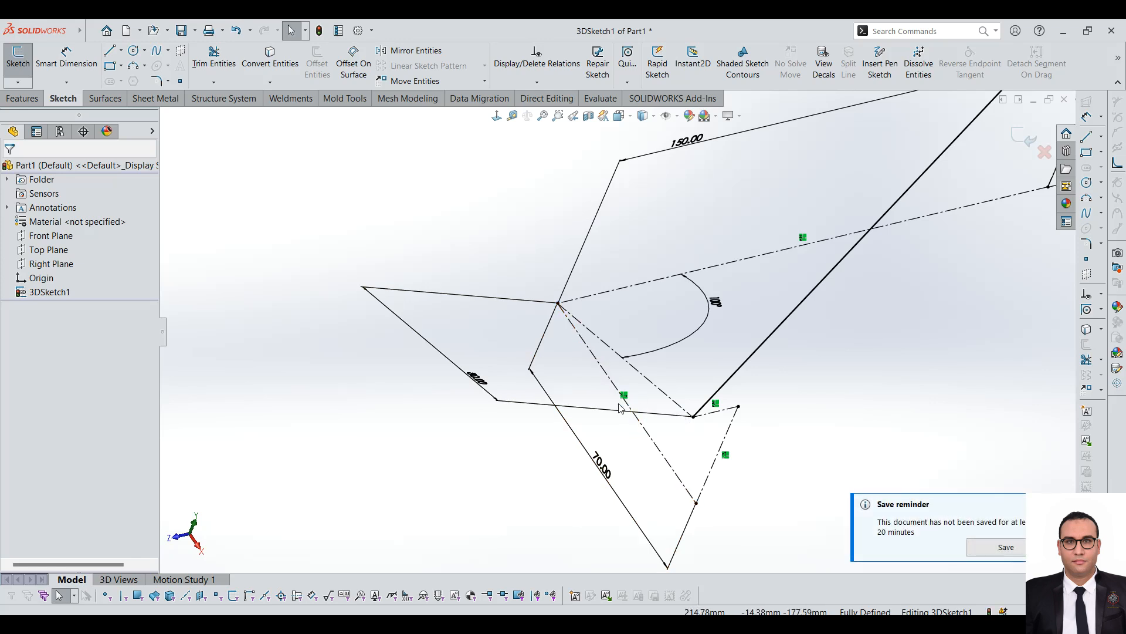
pyautogui.click(608, 474)
pyautogui.press('Delete')
# - Examine the construction chain at the diagonal line's lower end from several angles and distances
pyautogui.scroll(3, 631, 445)
pyautogui.moveTo(649, 410); pyautogui.dragTo(670, 358, button='middle')
pyautogui.scroll(4, 670, 358)
pyautogui.scroll(2, 670, 355)
pyautogui.scroll(-4, 642, 228)
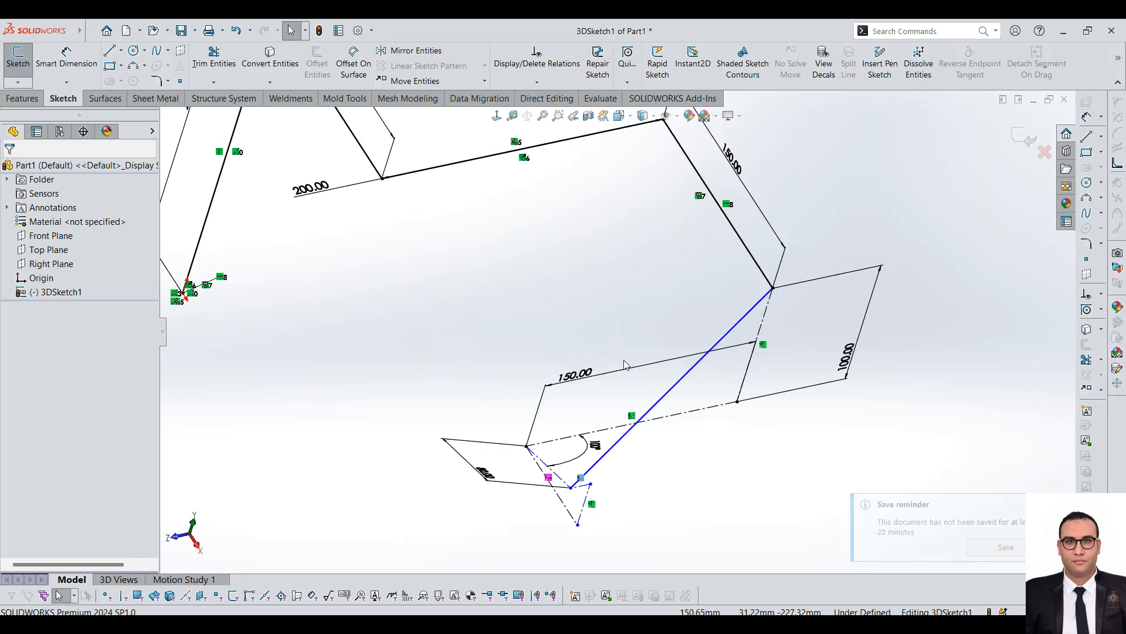
pyautogui.scroll(3, 622, 370)
pyautogui.scroll(-4, 622, 376)
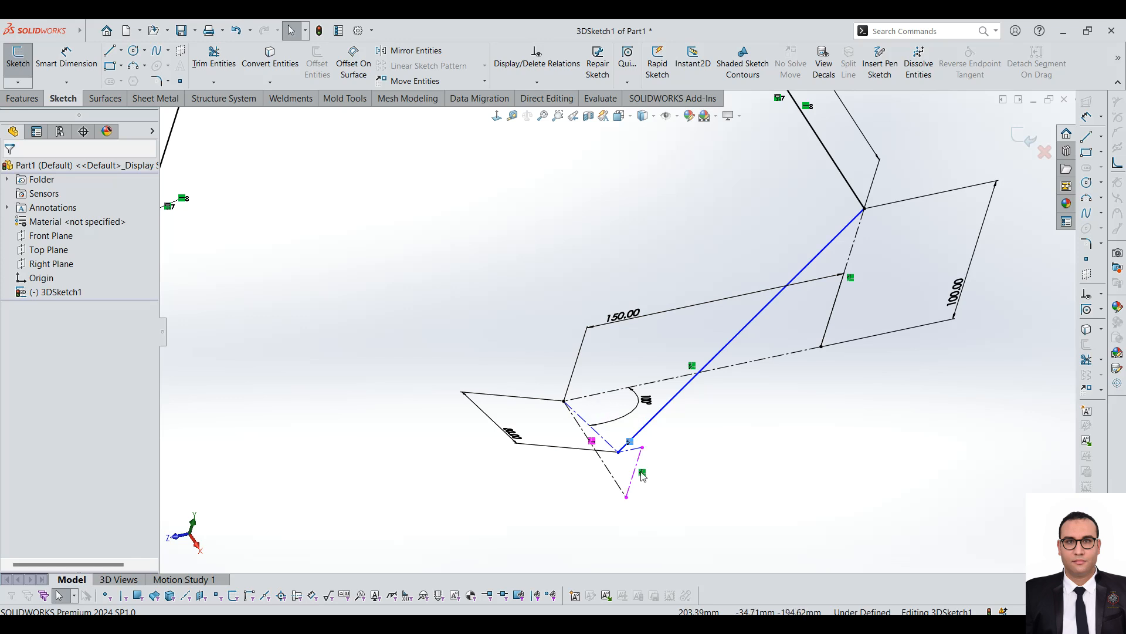
pyautogui.scroll(-1, 641, 472)
pyautogui.moveTo(641, 472)
pyautogui.mouseDown(button='middle')
pyautogui.moveTo(625, 452)
pyautogui.moveTo(656, 432)
pyautogui.mouseUp(button='middle')
pyautogui.scroll(4, 703, 246)
pyautogui.scroll(-4, 726, 173)
pyautogui.scroll(4, 639, 472)
pyautogui.scroll(-7, 615, 328)
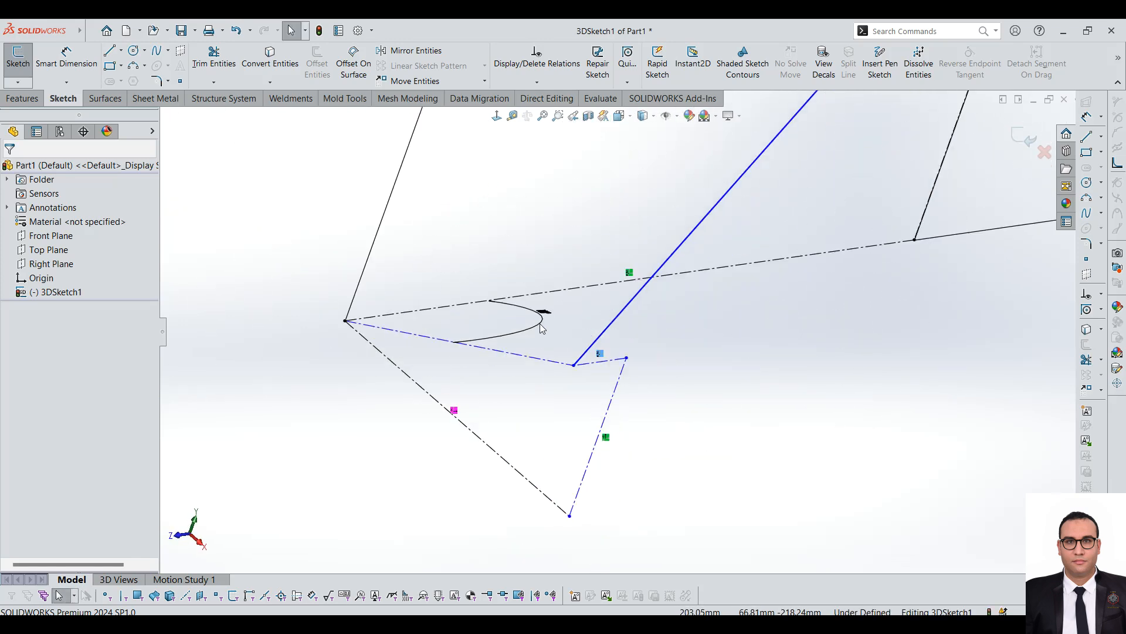
pyautogui.moveTo(543, 328); pyautogui.dragTo(547, 345, button='middle')
pyautogui.click(66, 57)
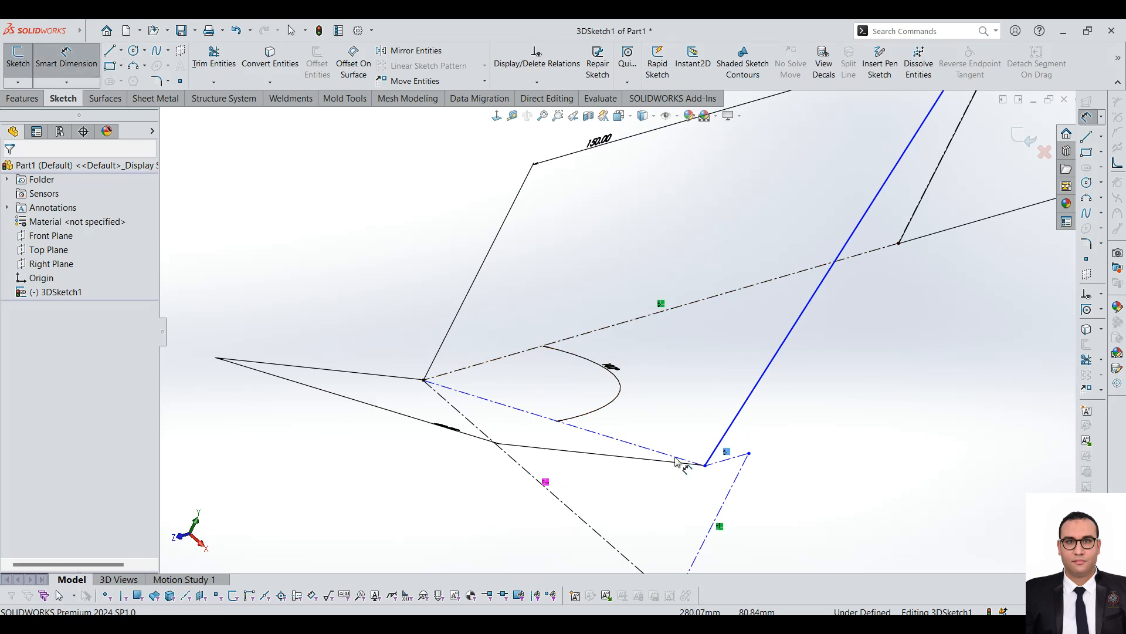
pyautogui.scroll(-5, 623, 418)
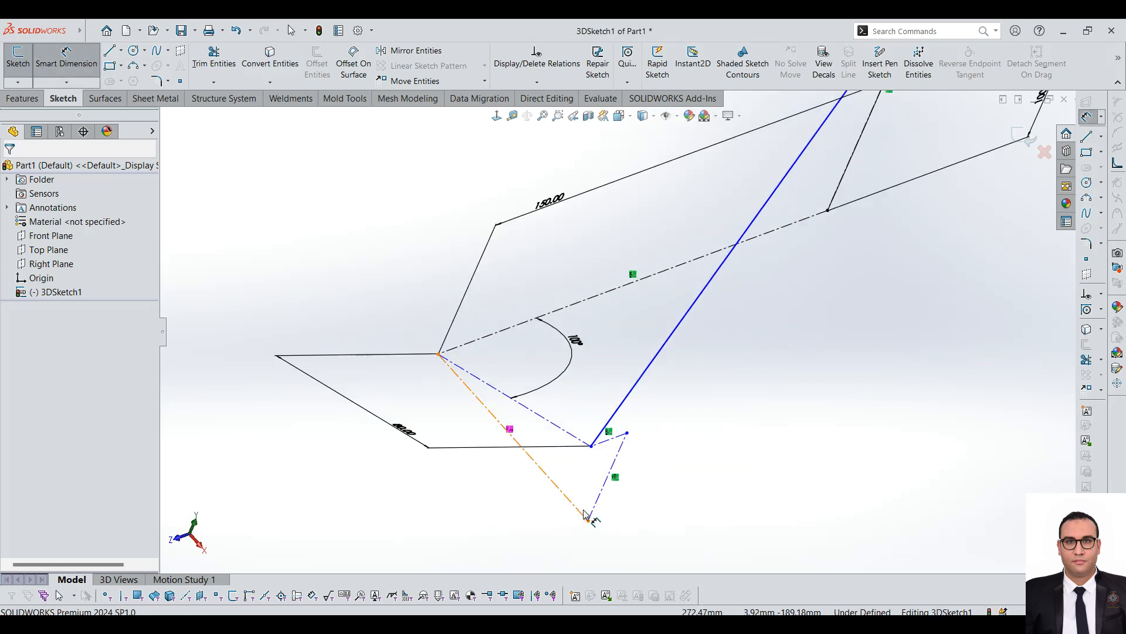
pyautogui.click(545, 515)
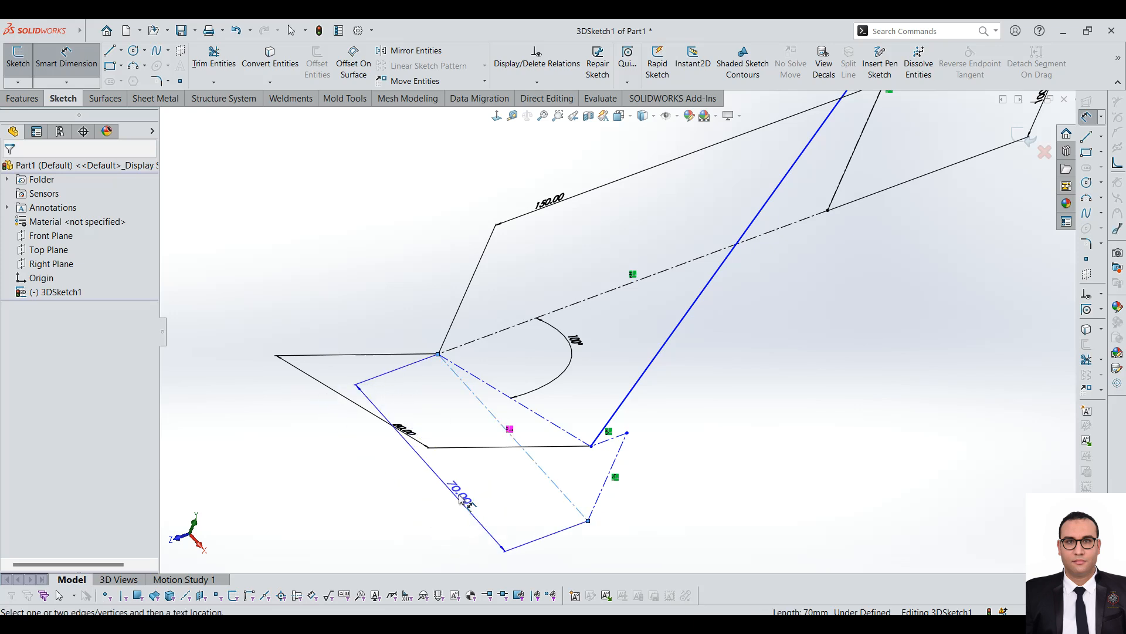
pyautogui.press('Escape')
pyautogui.press('Escape')
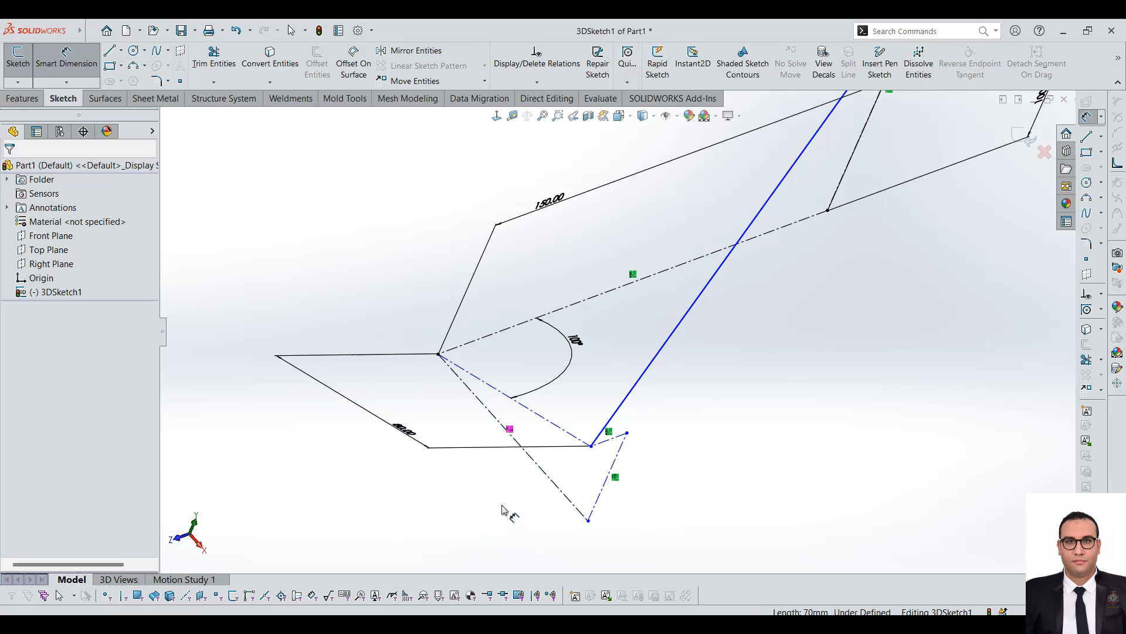
pyautogui.scroll(-2, 656, 395)
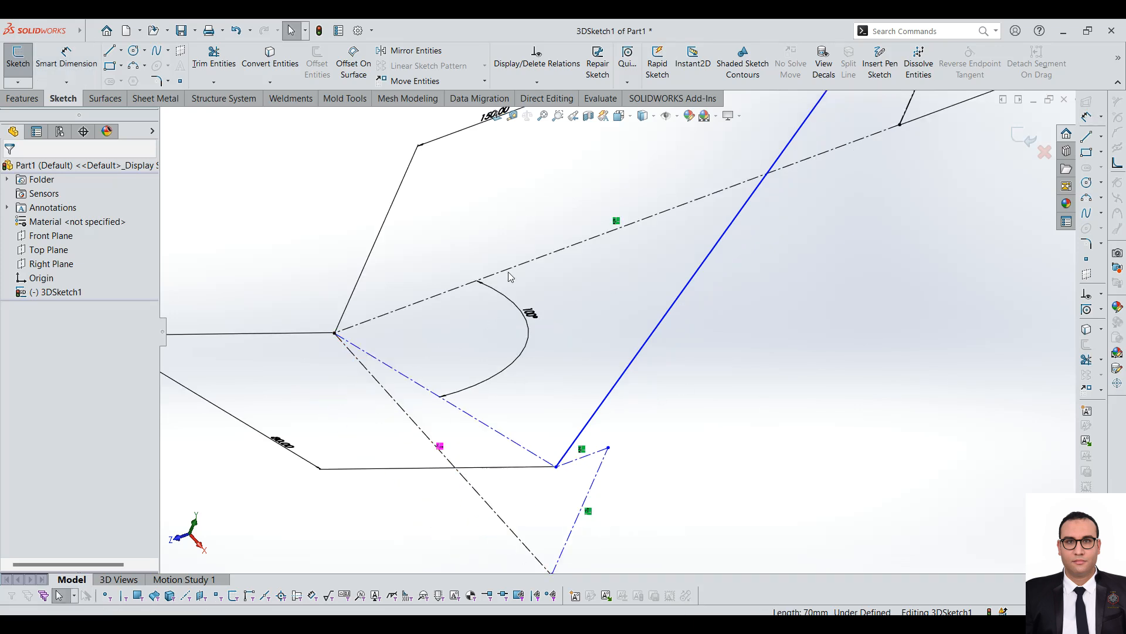
pyautogui.scroll(5, 533, 221)
pyautogui.scroll(-1, 600, 348)
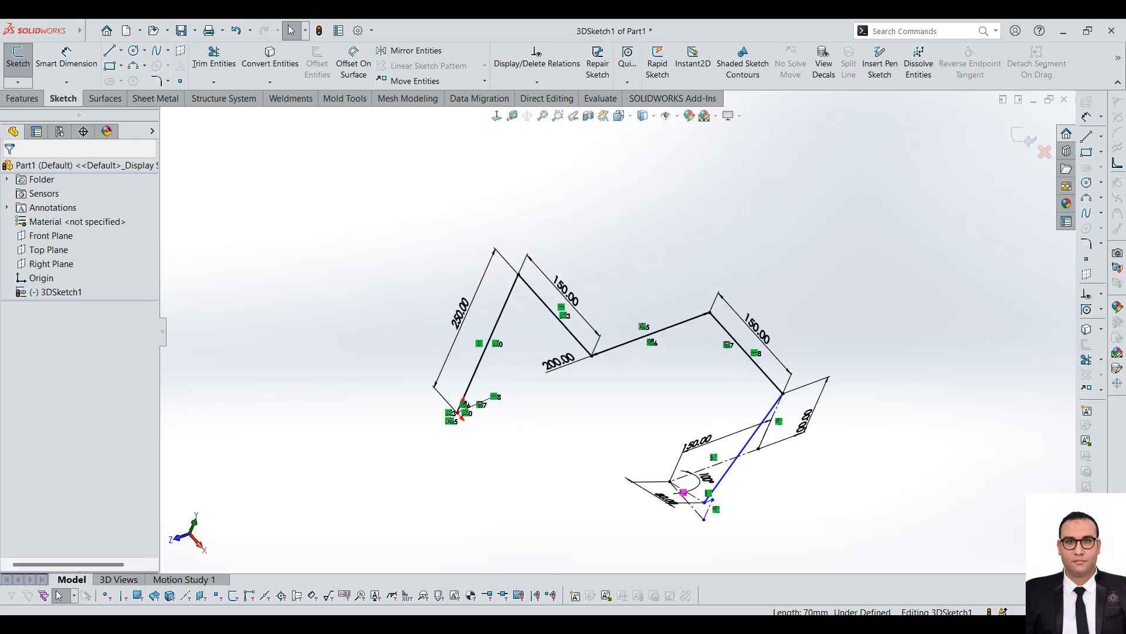
pyautogui.scroll(-2, 665, 411)
pyautogui.moveTo(718, 461)
pyautogui.mouseDown(button='middle')
pyautogui.moveTo(691, 442)
pyautogui.moveTo(699, 436)
pyautogui.mouseUp(button='middle')
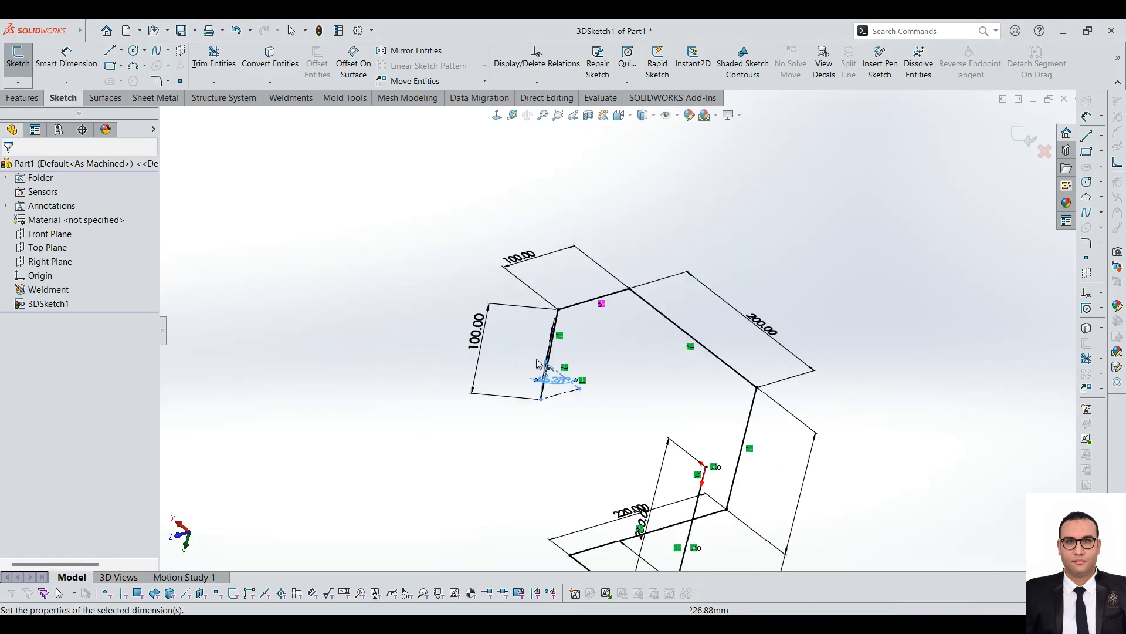
# - Finish and exit the 3D sketch of the framework path
pyautogui.moveTo(692, 446)
pyautogui.mouseDown(button='middle')
pyautogui.moveTo(616, 478)
pyautogui.moveTo(753, 402)
pyautogui.moveTo(653, 452)
pyautogui.moveTo(682, 470)
pyautogui.mouseUp(button='middle')
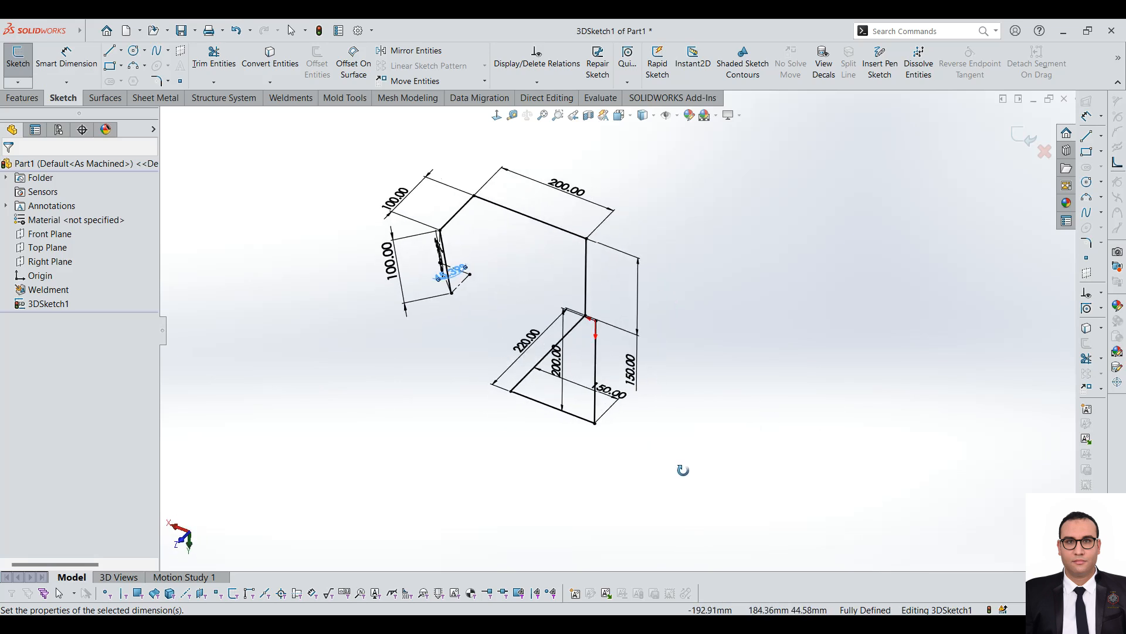
pyautogui.scroll(-3, 572, 298)
pyautogui.moveTo(560, 345)
pyautogui.mouseDown(button='middle')
pyautogui.moveTo(533, 327)
pyautogui.moveTo(485, 369)
pyautogui.moveTo(601, 296)
pyautogui.moveTo(533, 317)
pyautogui.moveTo(554, 351)
pyautogui.mouseUp(button='middle')
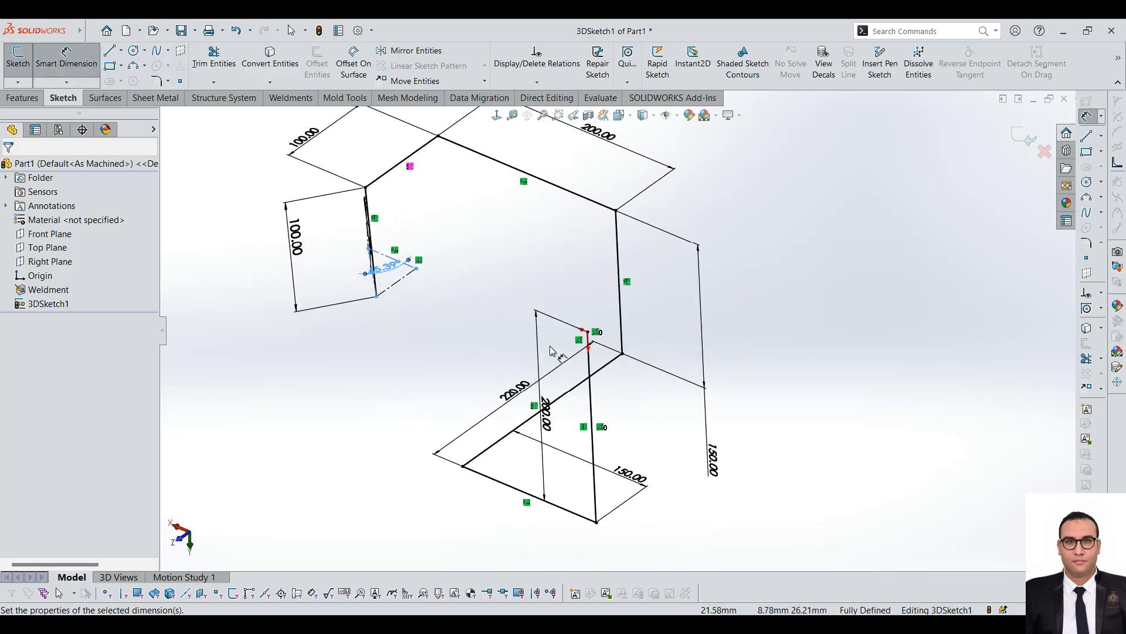
pyautogui.scroll(1, 551, 349)
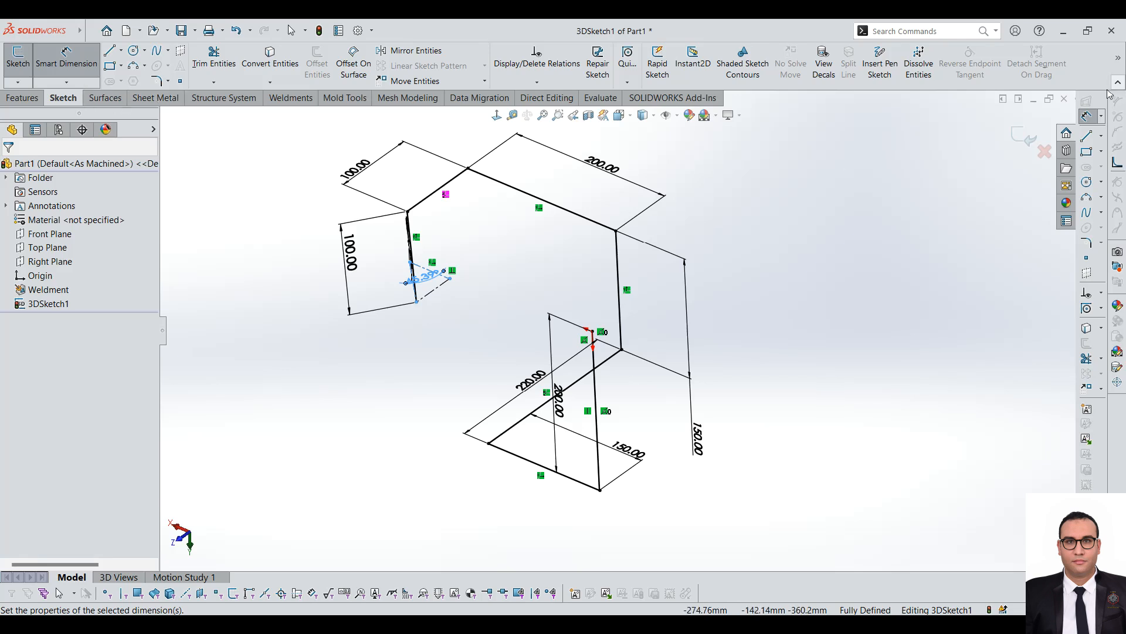
pyautogui.click(291, 98)
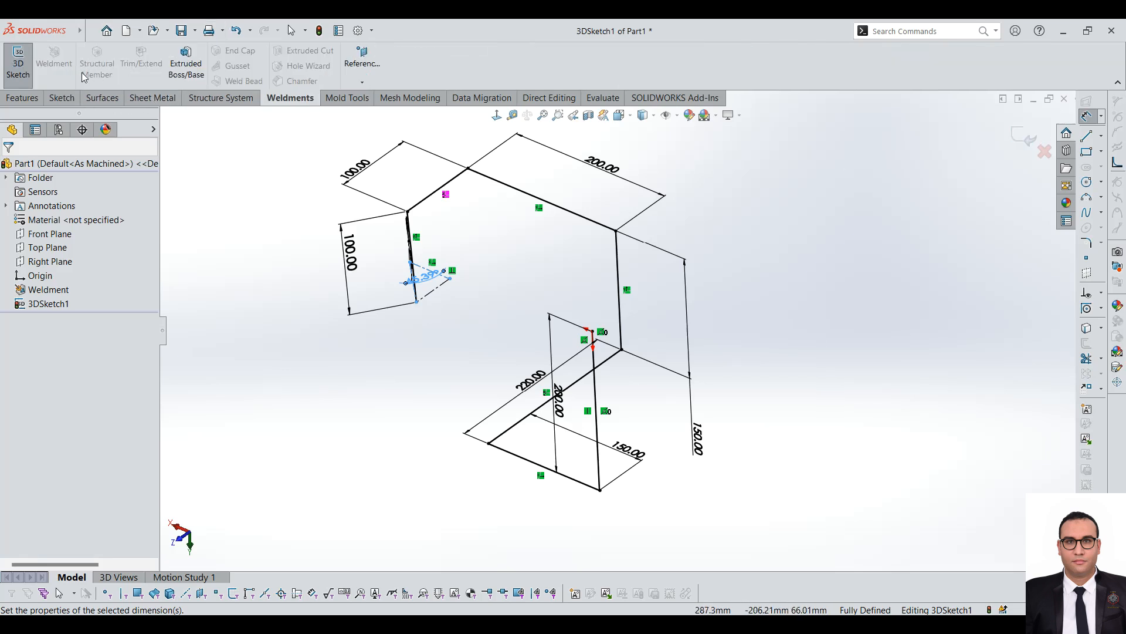
pyautogui.click(1019, 138)
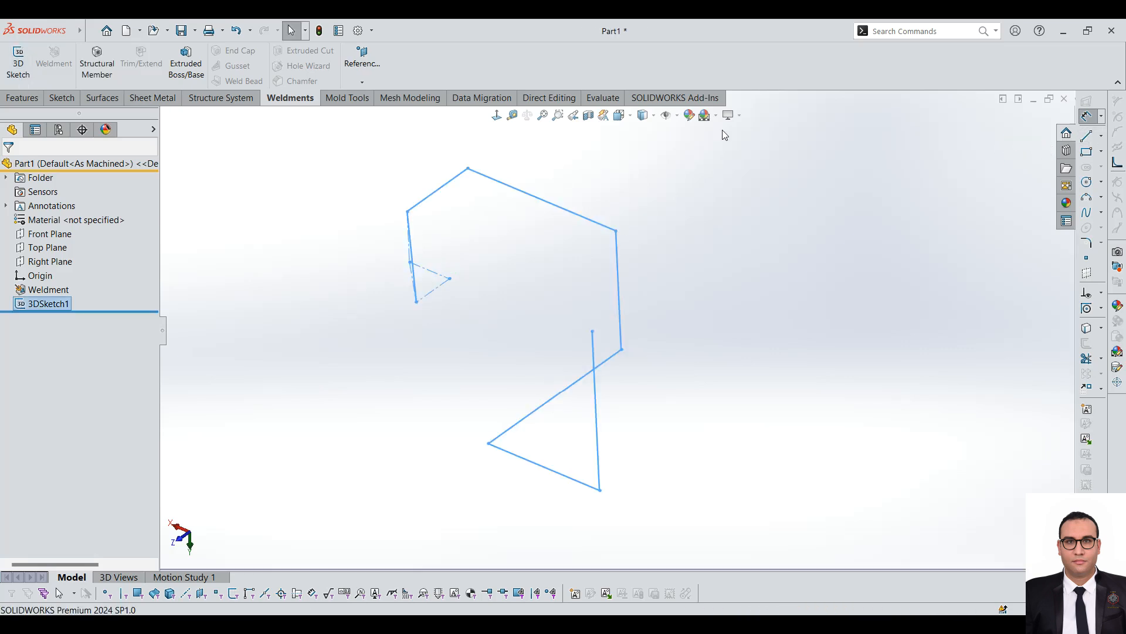
# - Start a weldment structural member with the iso standard, type pipe and size 33.7 x 4.0
pyautogui.click(108, 65)
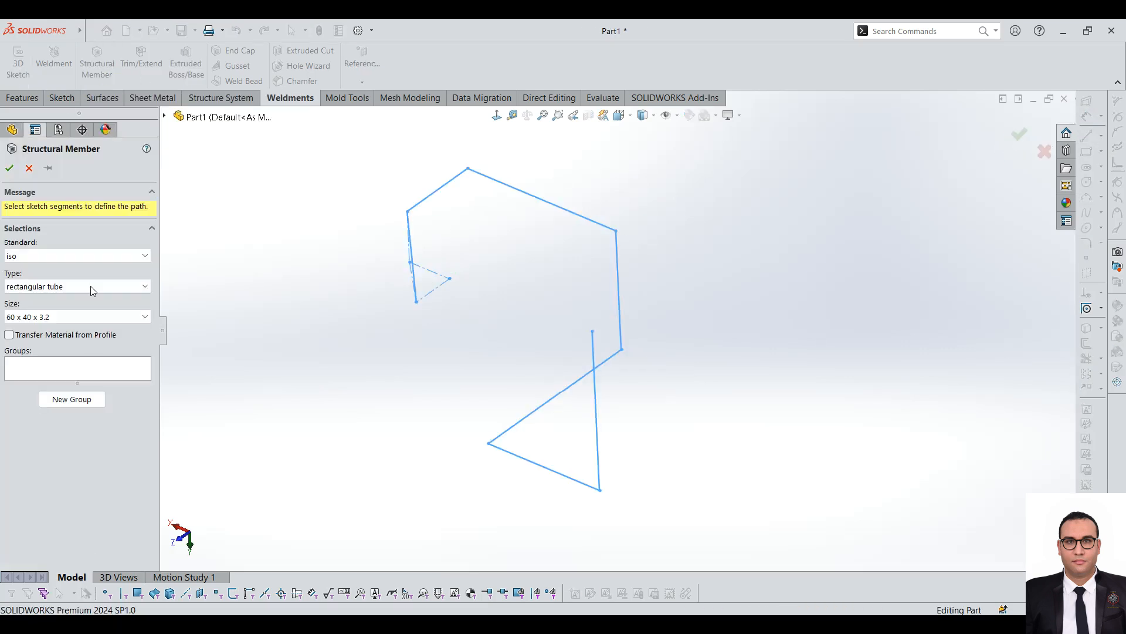
pyautogui.click(44, 287)
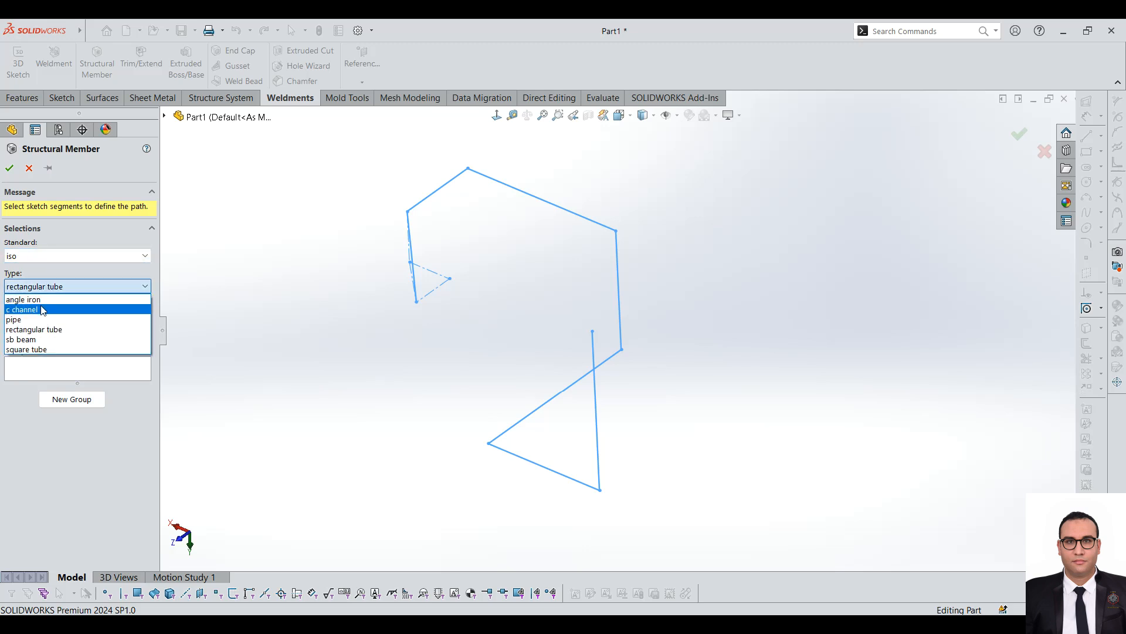
pyautogui.click(32, 321)
pyautogui.click(40, 316)
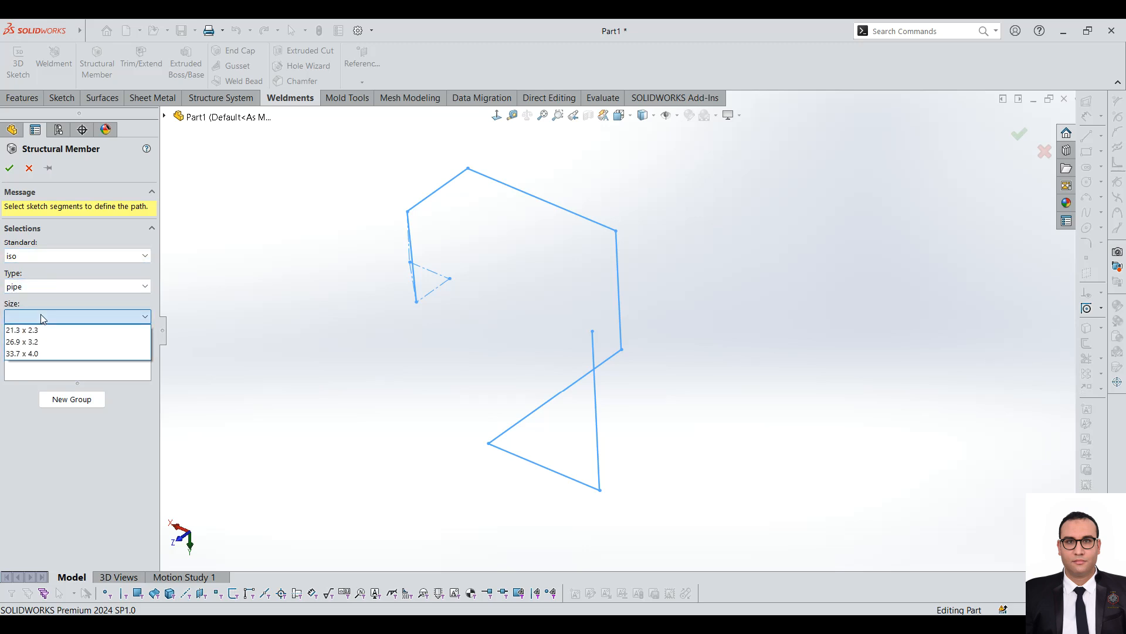
pyautogui.click(43, 354)
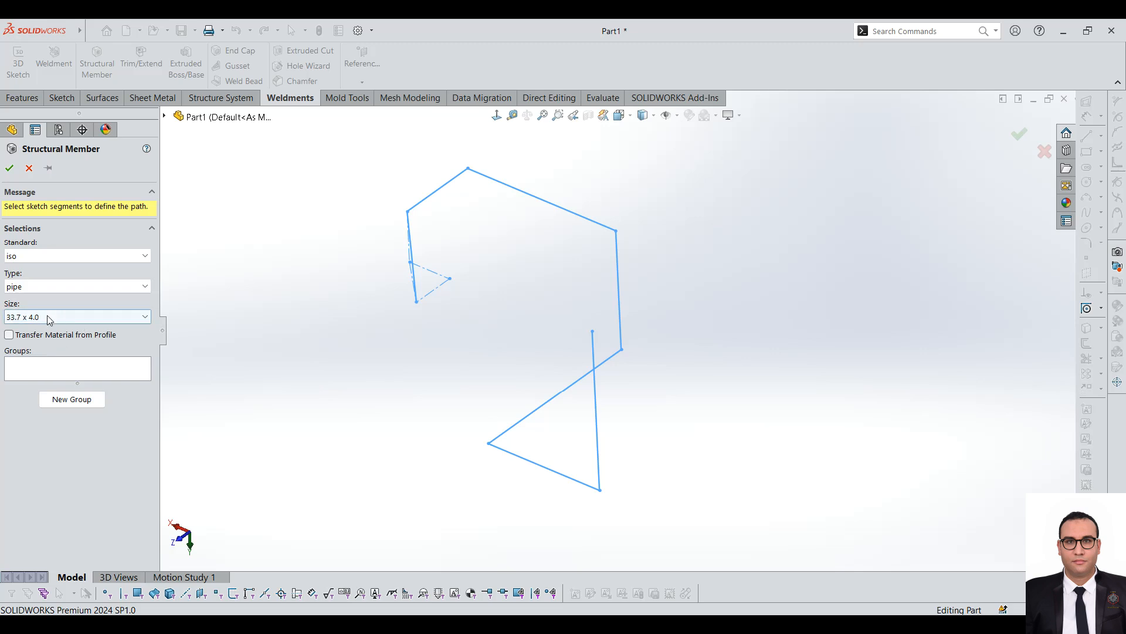
# - Select all seven connected solid lines of the 3D sketch as one path group, leaving out the construction lines
pyautogui.click(593, 345)
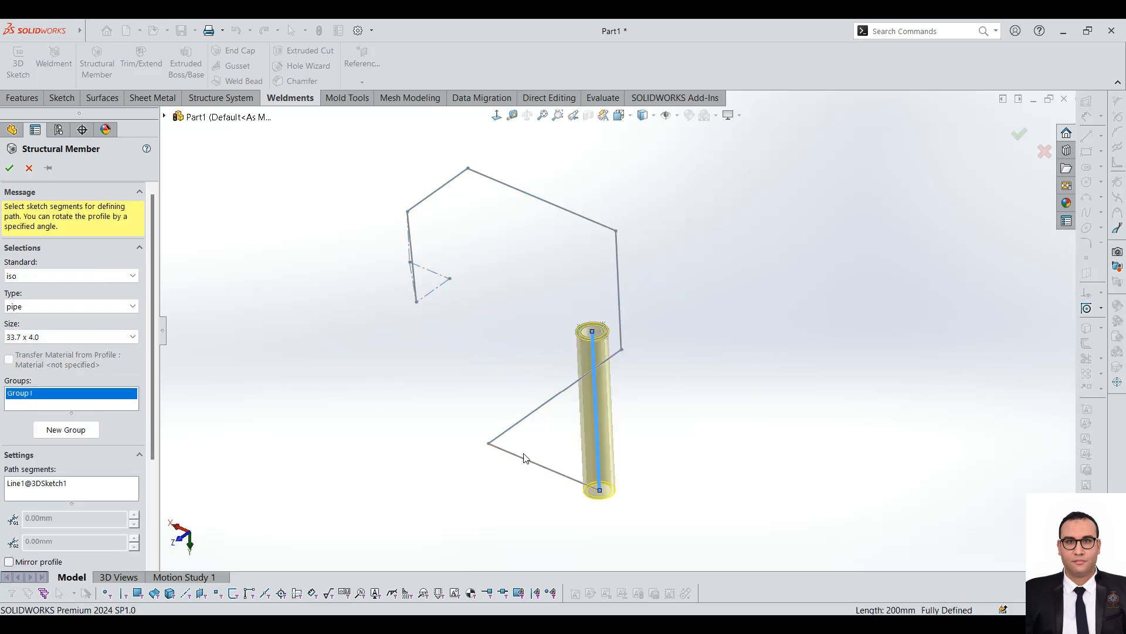
pyautogui.click(535, 469)
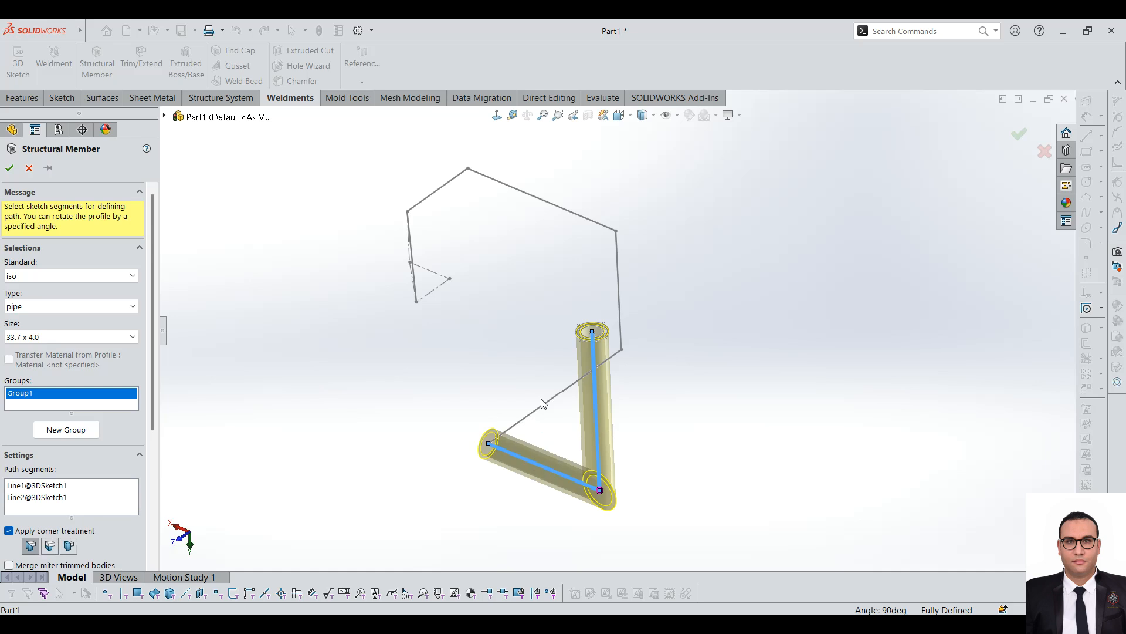
pyautogui.click(551, 400)
pyautogui.click(618, 261)
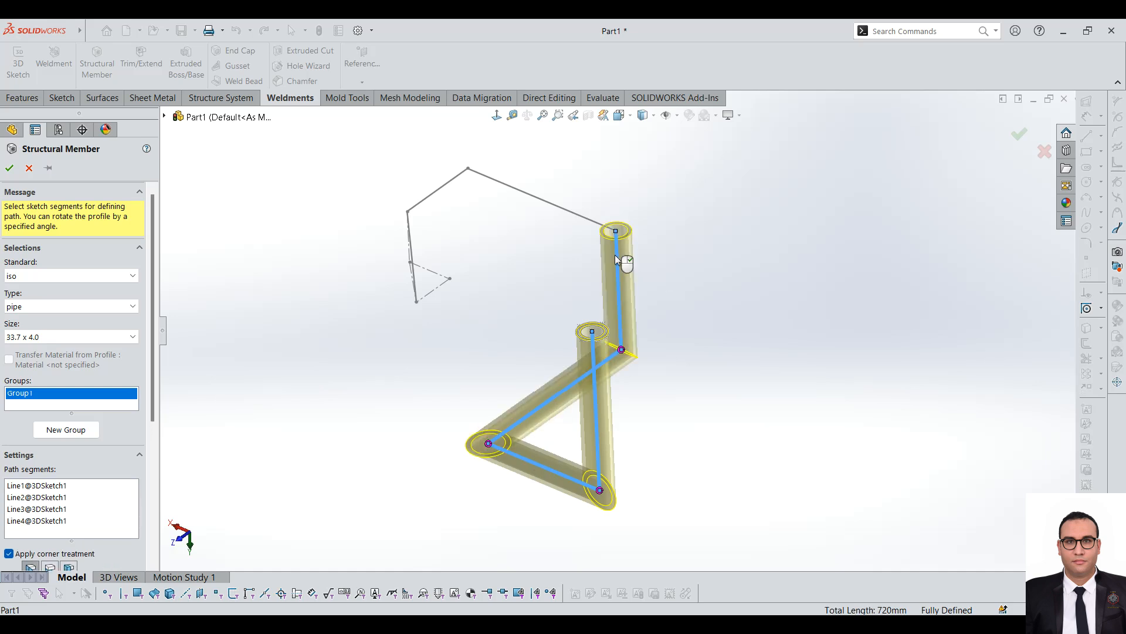
pyautogui.click(573, 216)
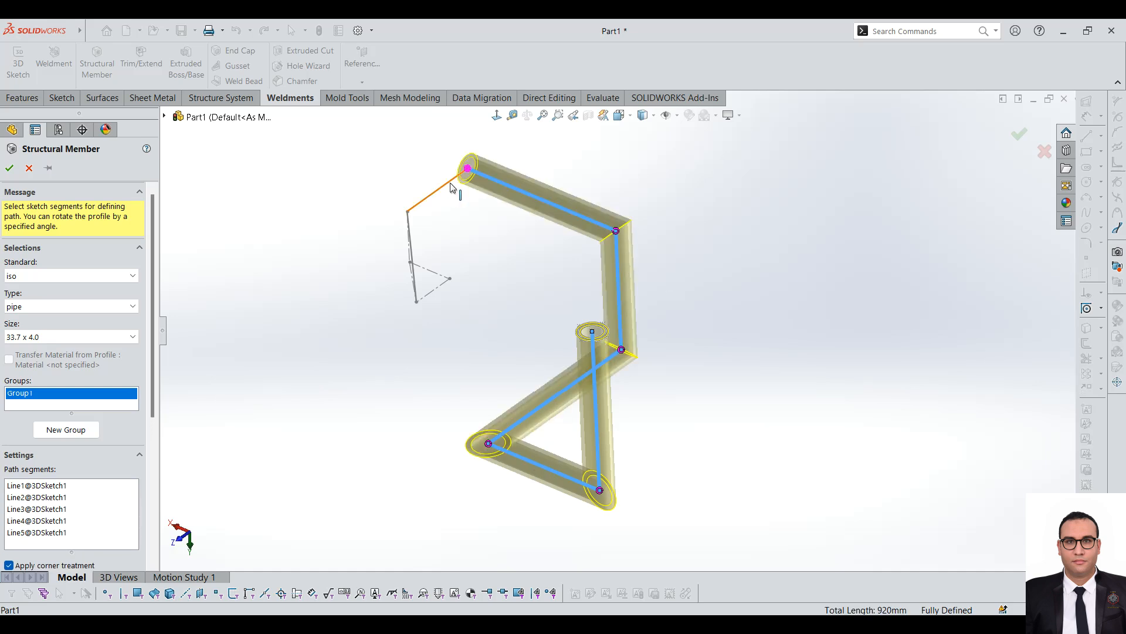
pyautogui.click(450, 184)
pyautogui.moveTo(418, 233); pyautogui.dragTo(457, 273, button='middle')
pyautogui.click(482, 255)
# - Check the pipe preview around the whole path and accept the structural member
pyautogui.scroll(-5, 490, 225)
pyautogui.moveTo(489, 226); pyautogui.dragTo(704, 356, button='middle')
pyautogui.scroll(5, 461, 272)
pyautogui.scroll(3, 624, 350)
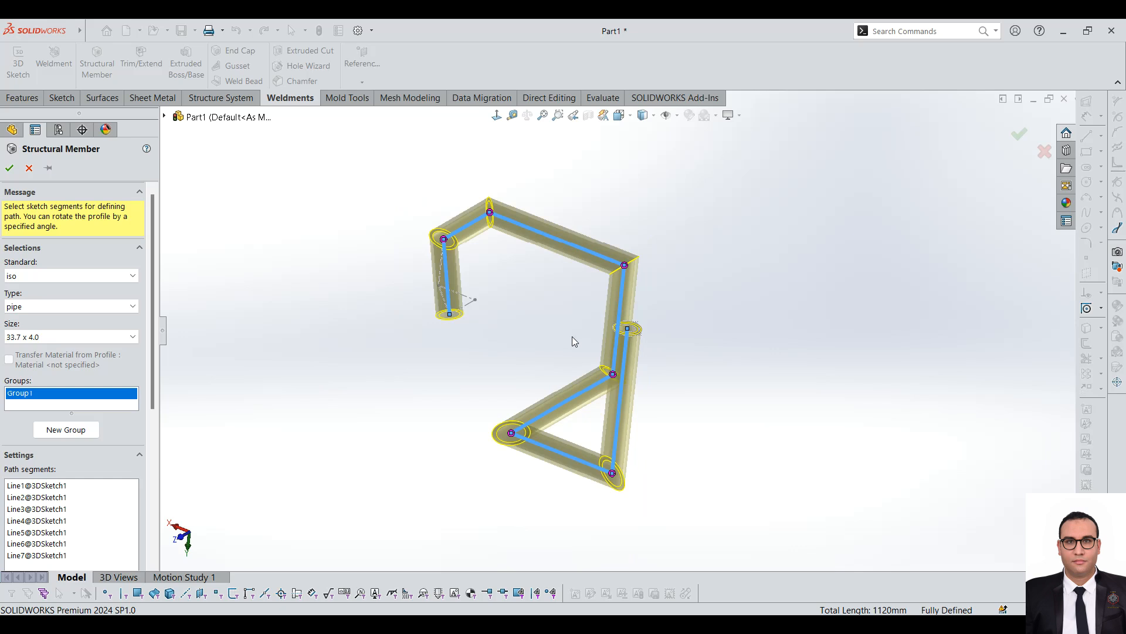
pyautogui.moveTo(563, 300); pyautogui.dragTo(691, 375, button='middle')
pyautogui.moveTo(598, 356); pyautogui.dragTo(526, 377, button='middle')
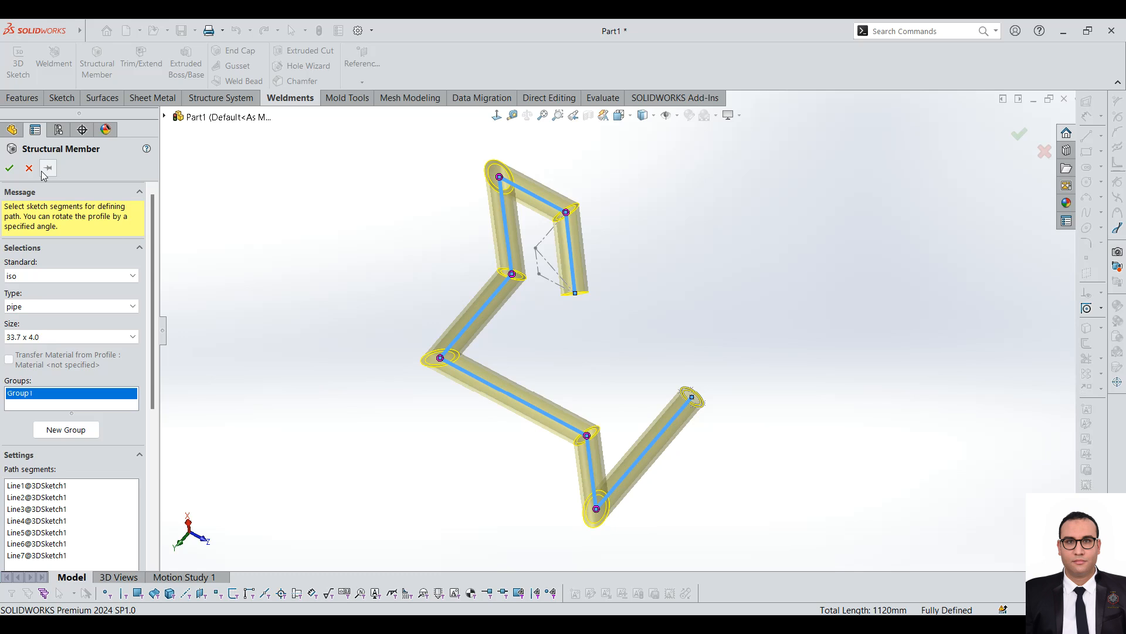
pyautogui.click(6, 169)
# - Open the profile sketch inside the pipe structural member for editing
pyautogui.moveTo(481, 366); pyautogui.dragTo(915, 326, button='middle')
pyautogui.keyDown('ctrl'); pyautogui.moveTo(698, 265); pyautogui.dragTo(594, 271, button='middle'); pyautogui.keyUp('ctrl')
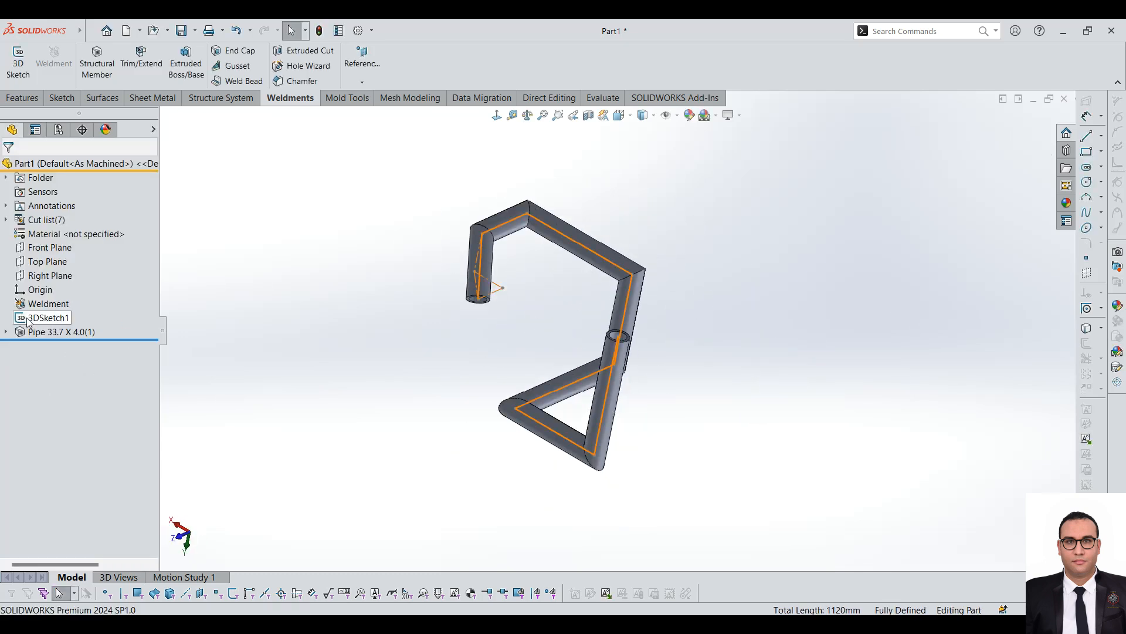
pyautogui.click(6, 333)
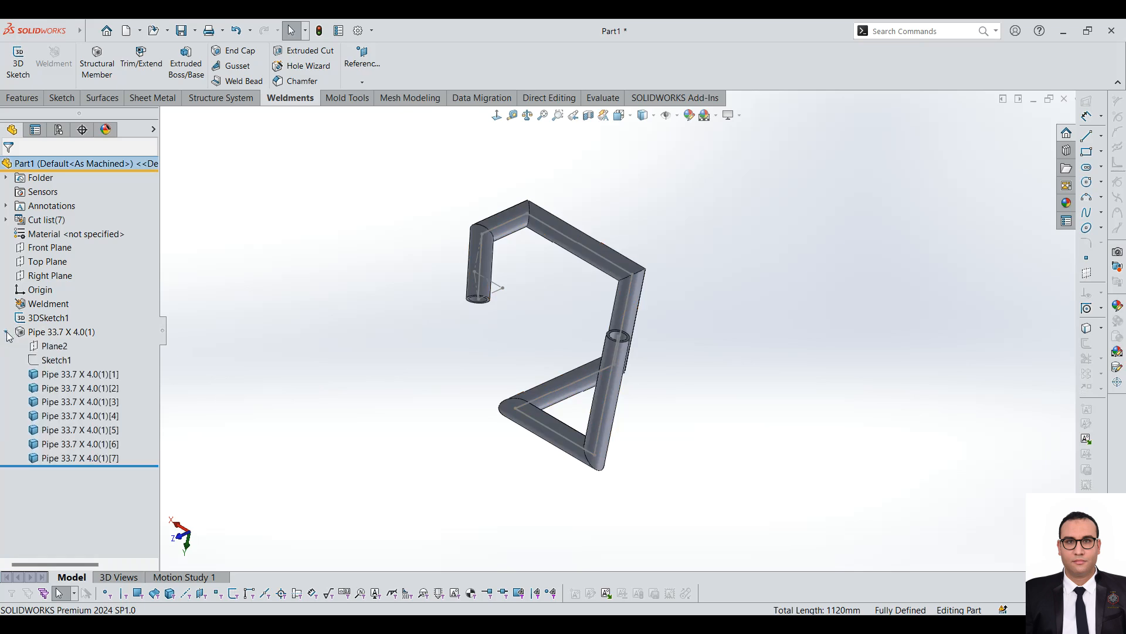
pyautogui.click(57, 360)
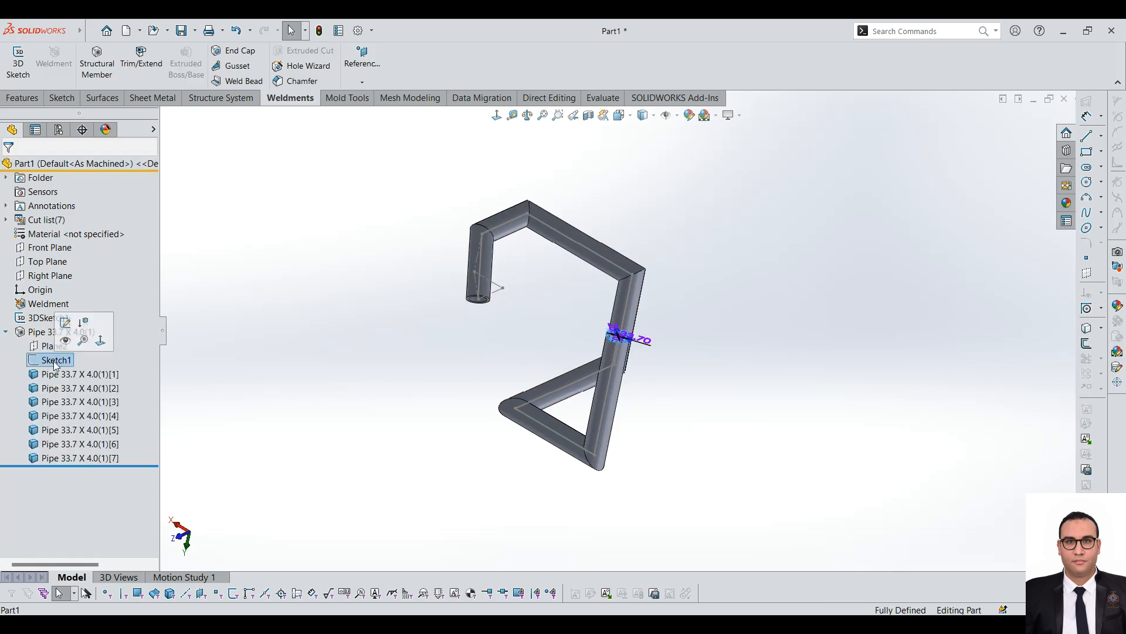
pyautogui.click(58, 331)
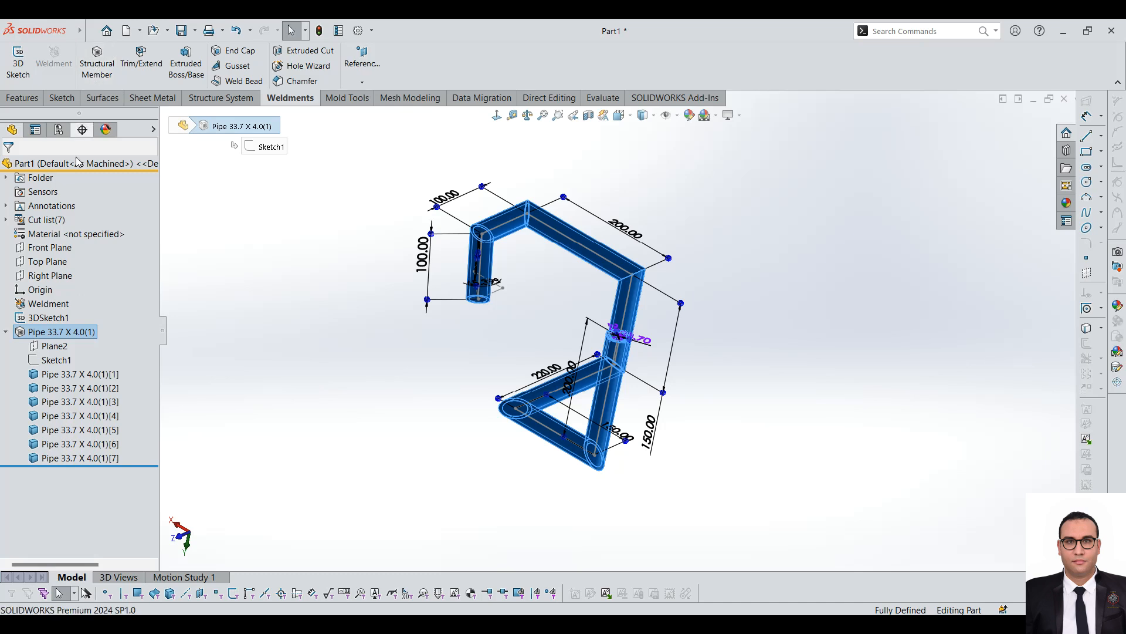
pyautogui.click(56, 360)
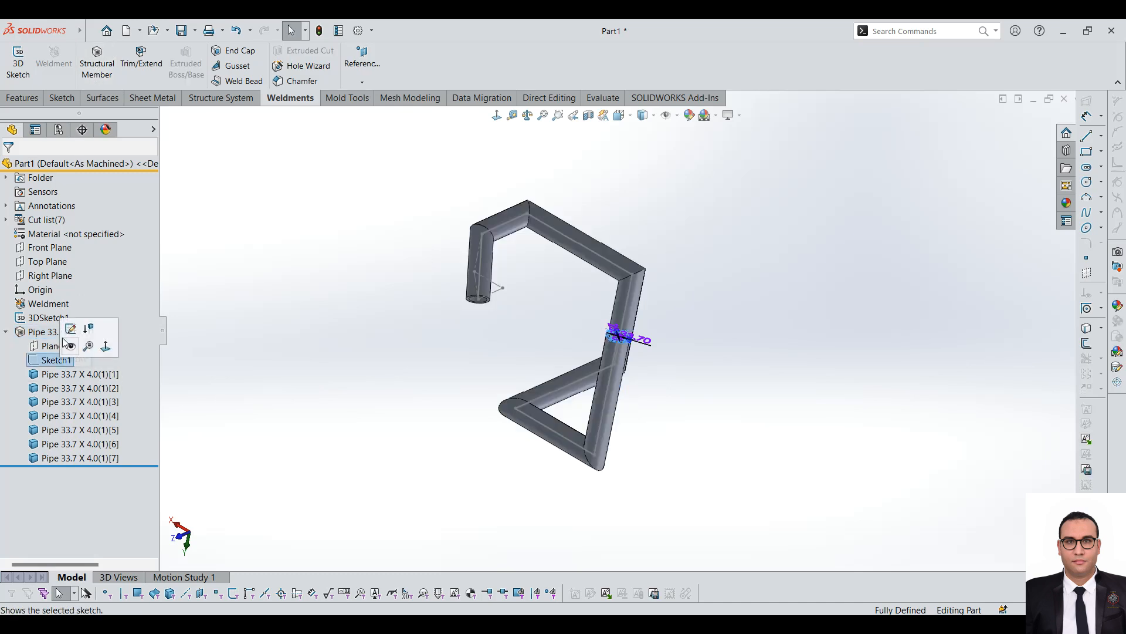
pyautogui.click(70, 328)
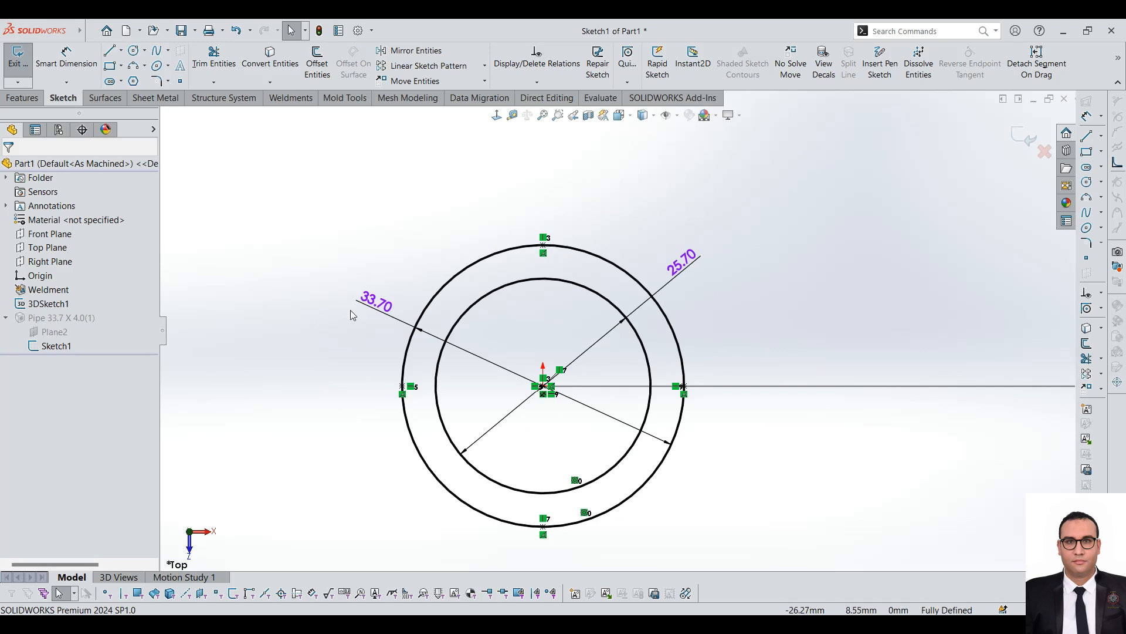
# - Set the pipe profile's outer diameter to 25 mm and its inner diameter to 15 mm
pyautogui.doubleClick(382, 300)
pyautogui.scroll(-1, 386, 298)
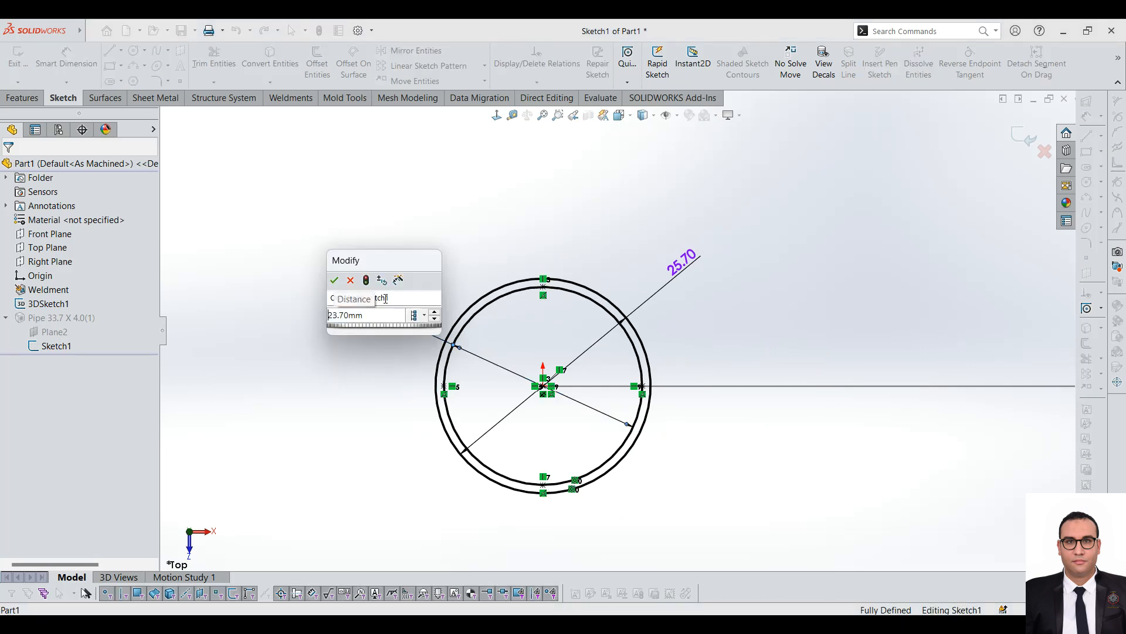
pyautogui.press('Return')
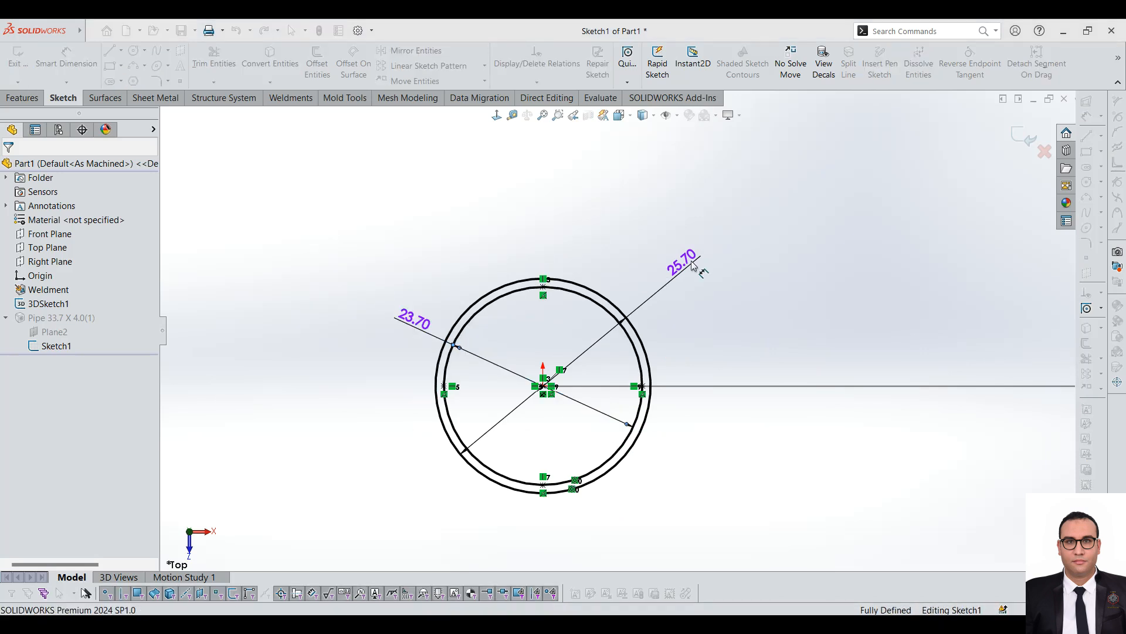
pyautogui.doubleClick(693, 267)
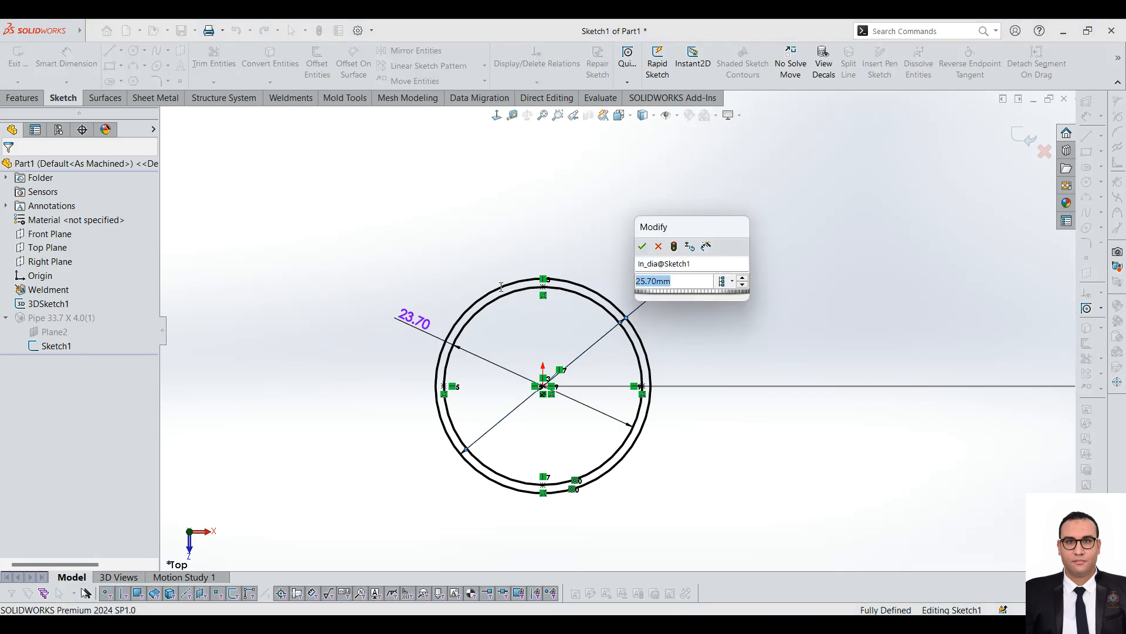
pyautogui.press('Return')
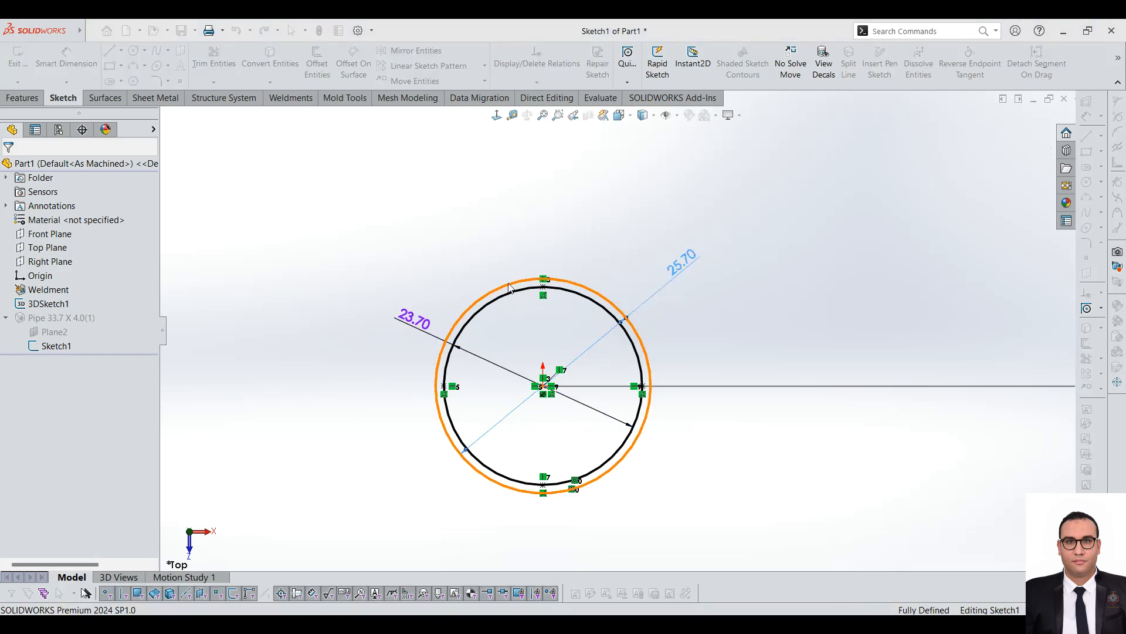
pyautogui.doubleClick(415, 318)
pyautogui.write('25')
pyautogui.press('Return')
pyautogui.press('f')
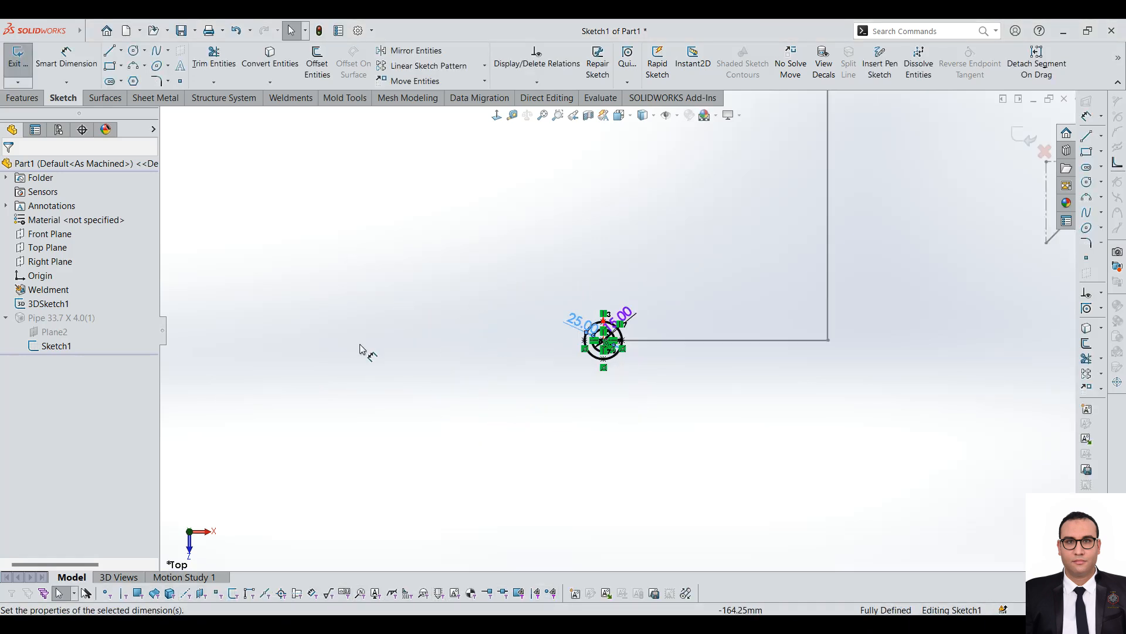
# - Exit the profile sketch to rebuild the pipe and view the whole framework
pyautogui.scroll(-5, 660, 341)
pyautogui.moveTo(550, 347); pyautogui.dragTo(531, 334, button='middle')
pyautogui.scroll(-3, 532, 339)
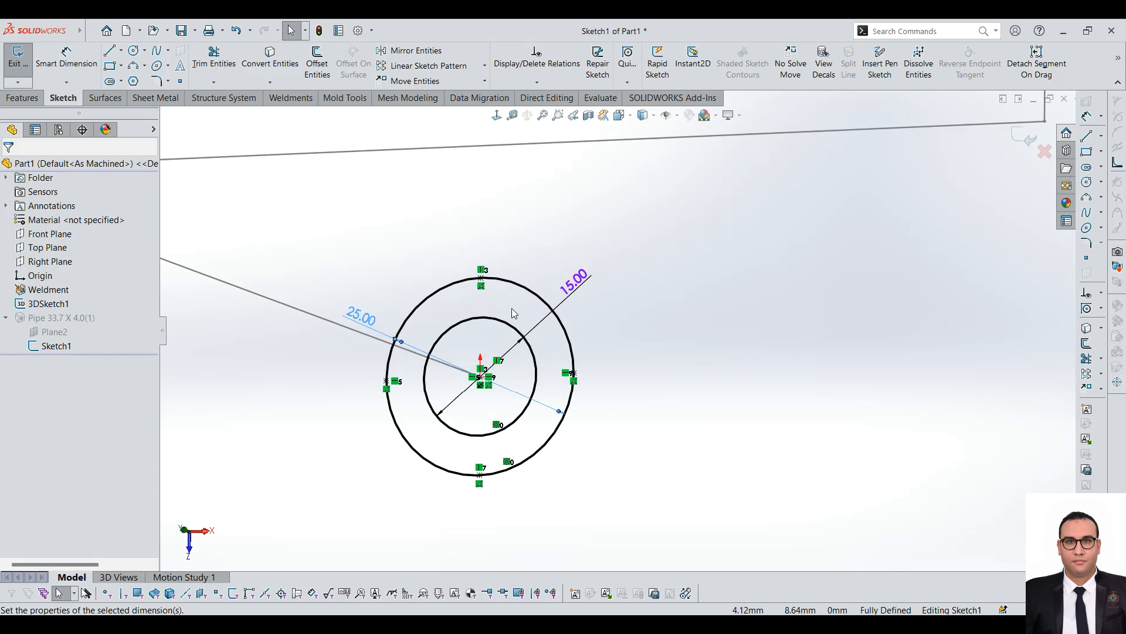
pyautogui.click(5, 62)
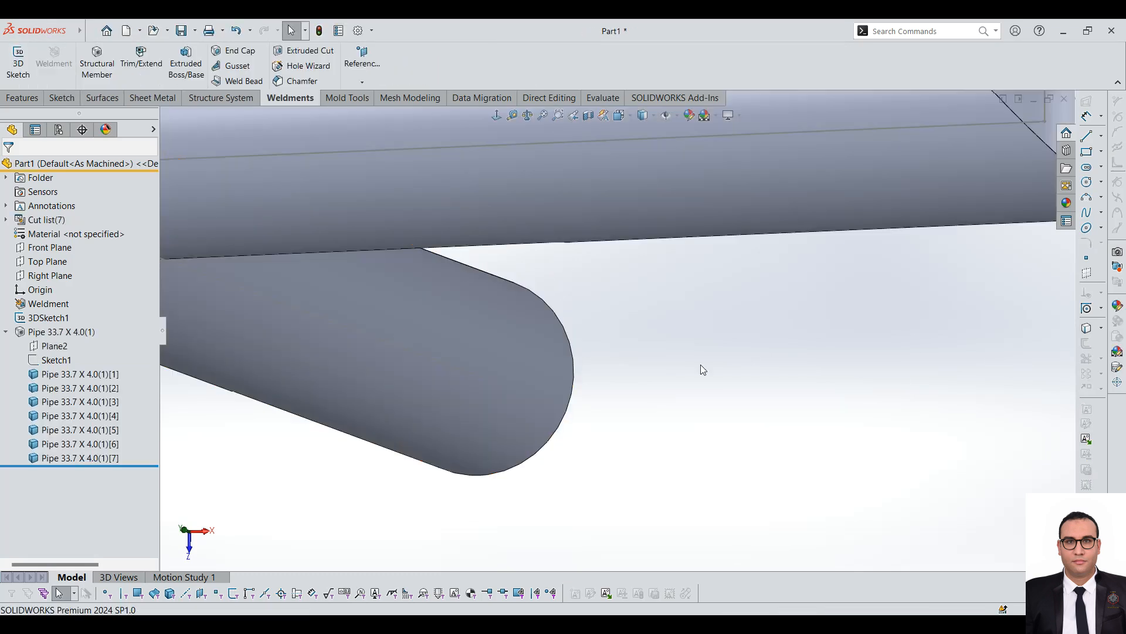
pyautogui.scroll(10, 703, 369)
pyautogui.moveTo(729, 346); pyautogui.dragTo(526, 423, button='middle')
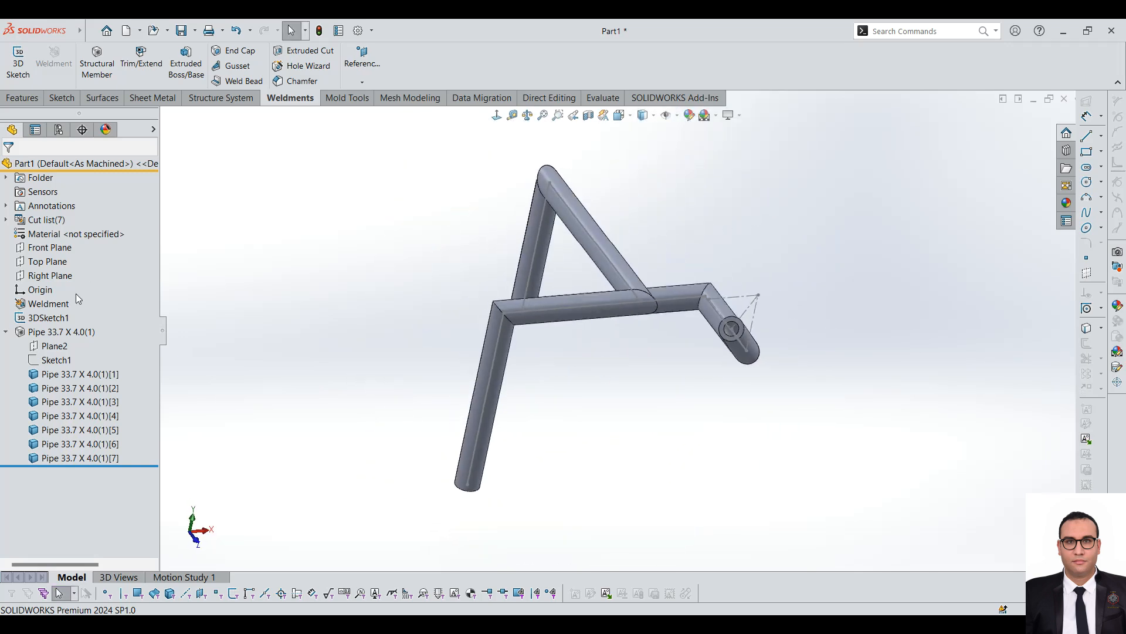
# - Edit the pipe structural member, select the 33.7 x 4.0 size again and accept the change
pyautogui.click(49, 317)
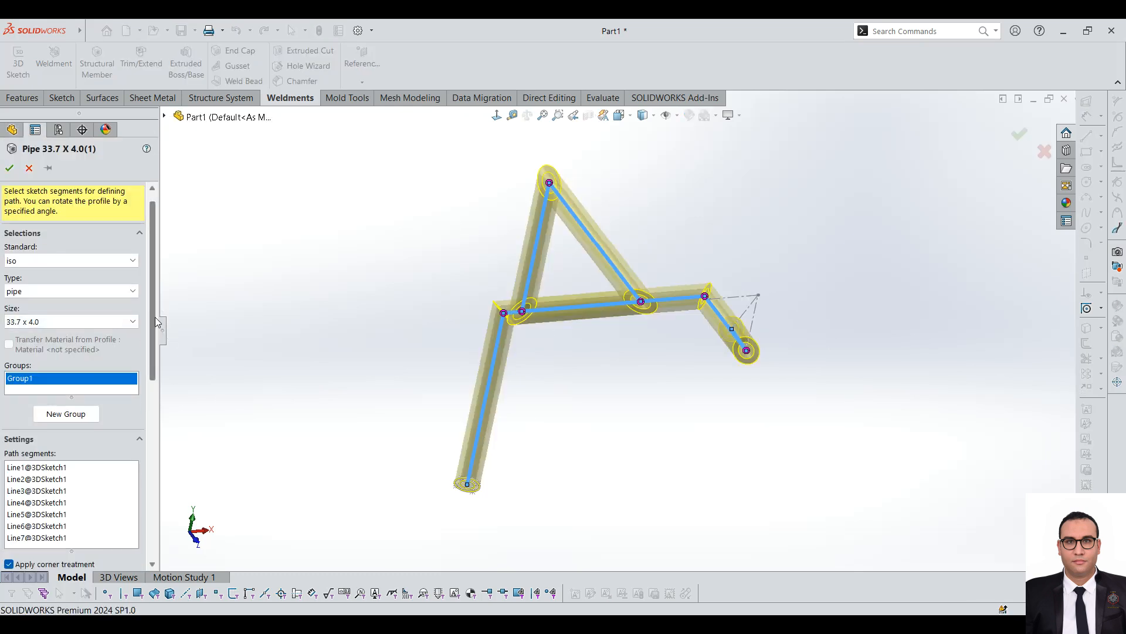
pyautogui.moveTo(155, 317)
pyautogui.mouseDown()
pyautogui.moveTo(164, 453)
pyautogui.moveTo(154, 319)
pyautogui.mouseUp()
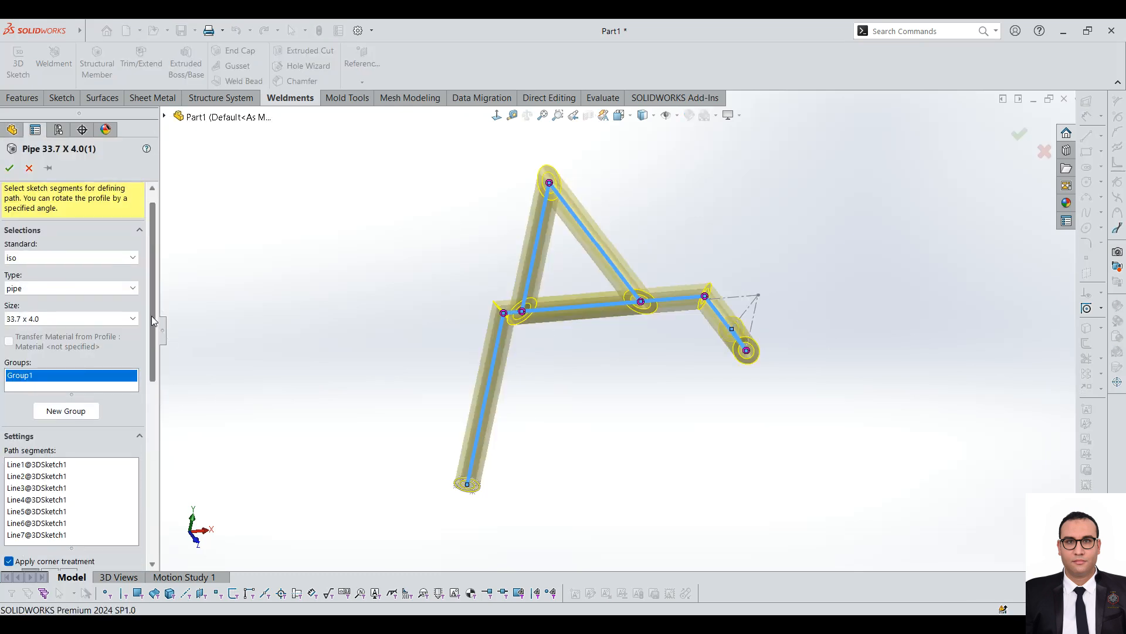
pyautogui.click(34, 318)
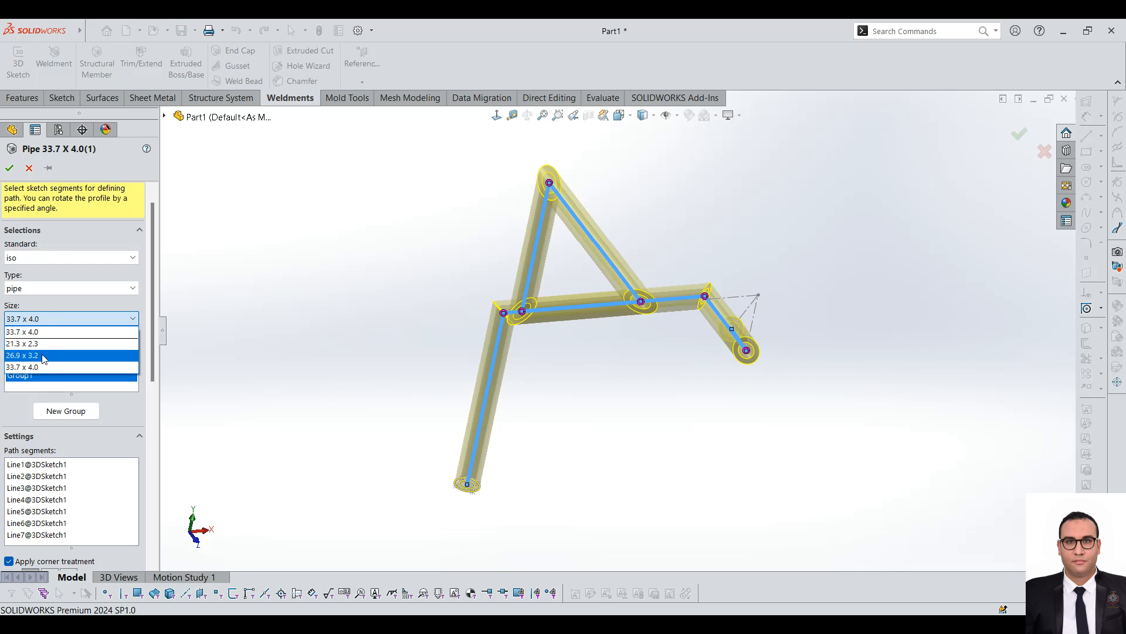
pyautogui.click(51, 302)
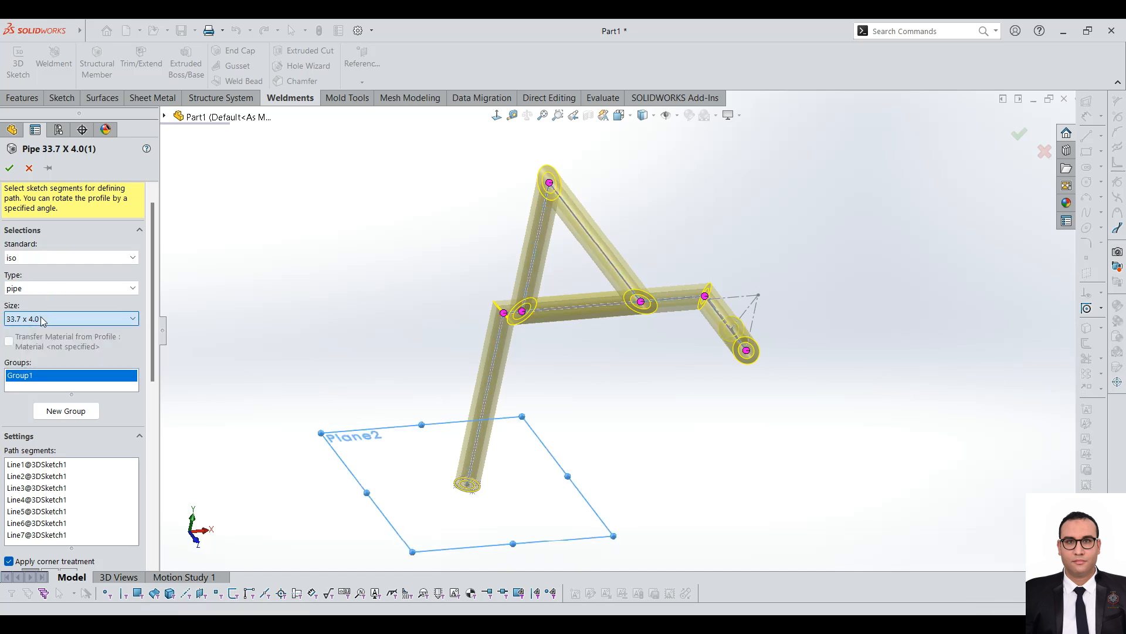
pyautogui.click(53, 307)
pyautogui.click(50, 312)
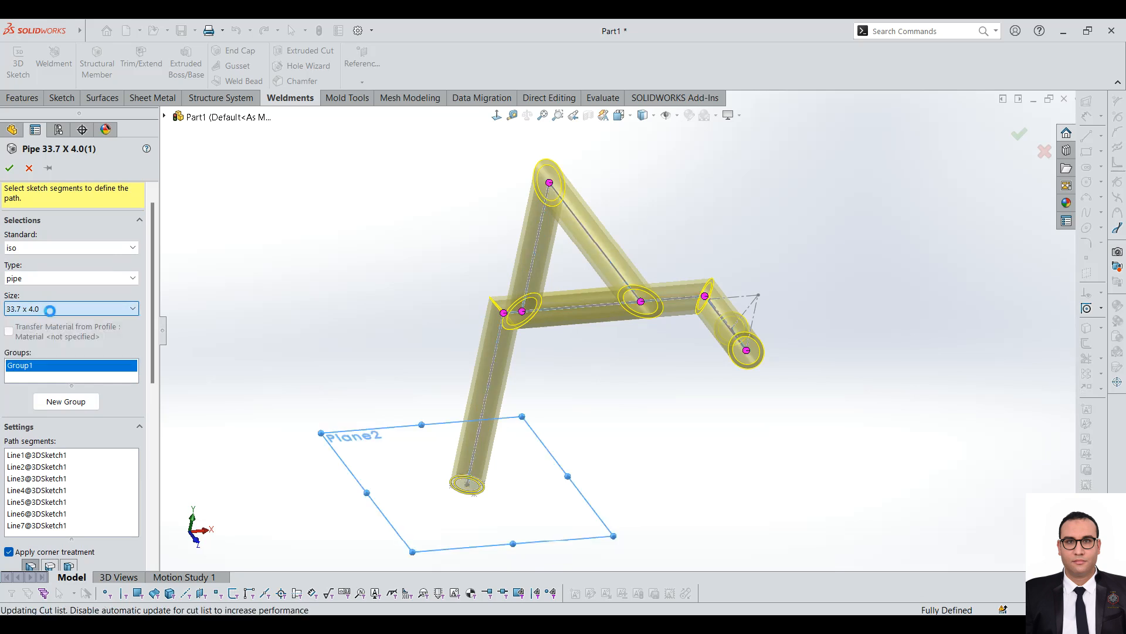
pyautogui.scroll(-3, 658, 265)
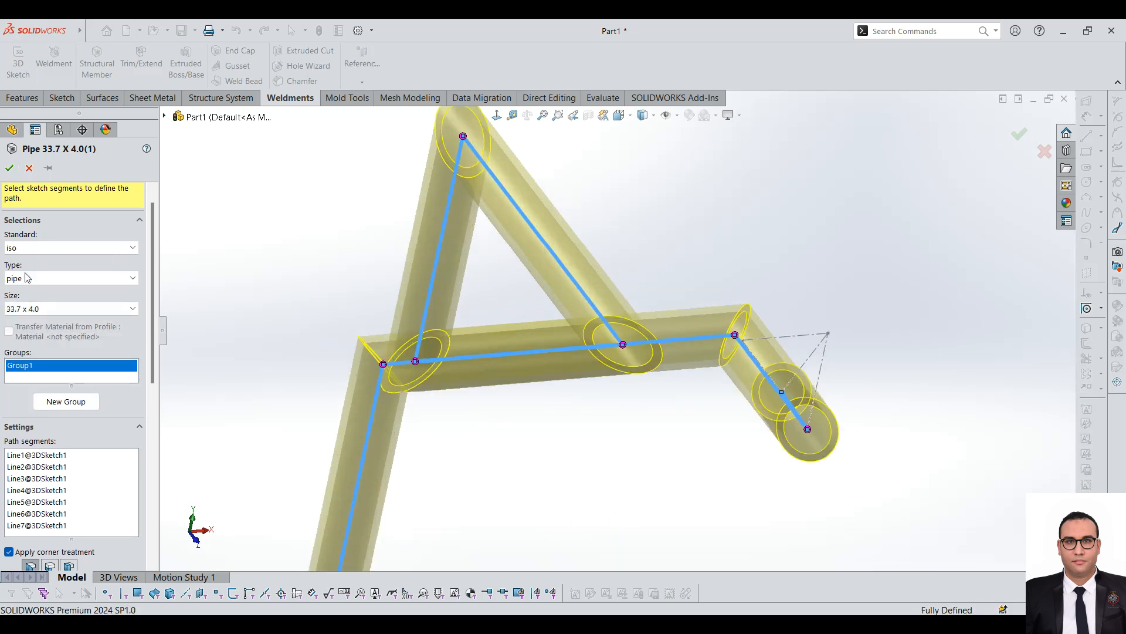
pyautogui.click(9, 167)
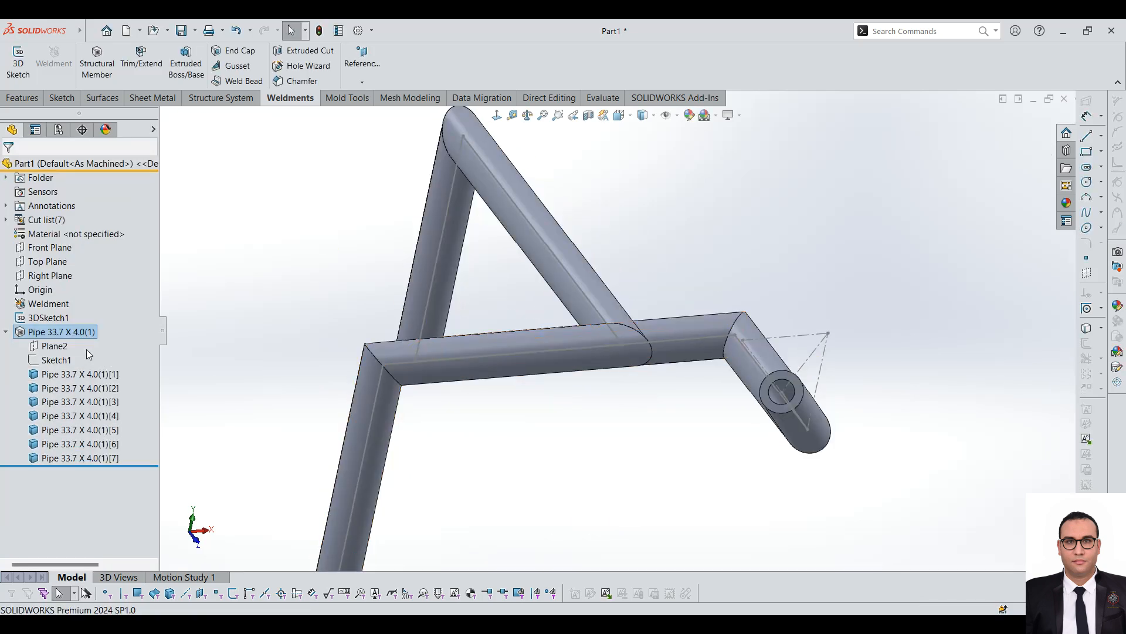
# - Open the pipe's profile sketch to check its two diameters, exit it and view the whole framework
pyautogui.click(52, 362)
pyautogui.click(62, 330)
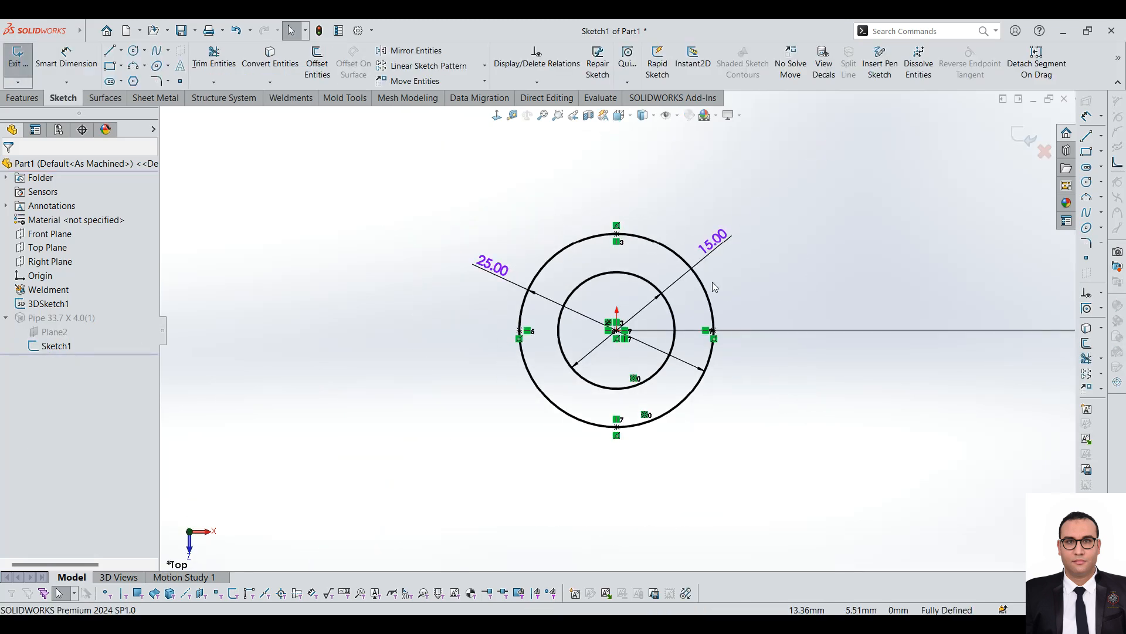
pyautogui.click(14, 64)
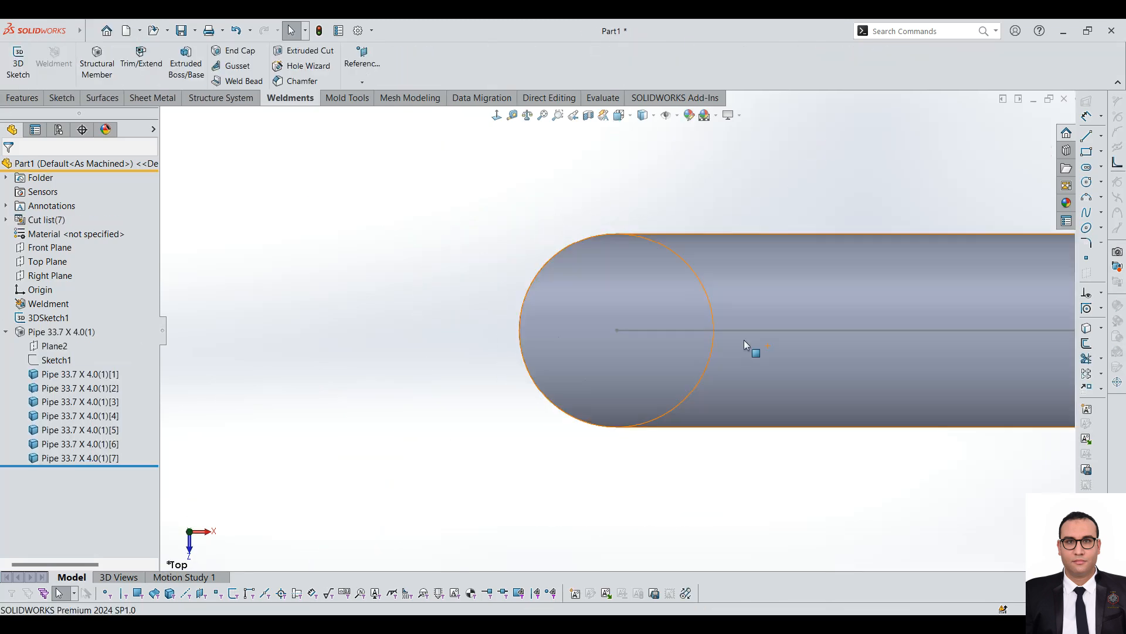
pyautogui.moveTo(700, 341); pyautogui.dragTo(571, 264, button='middle')
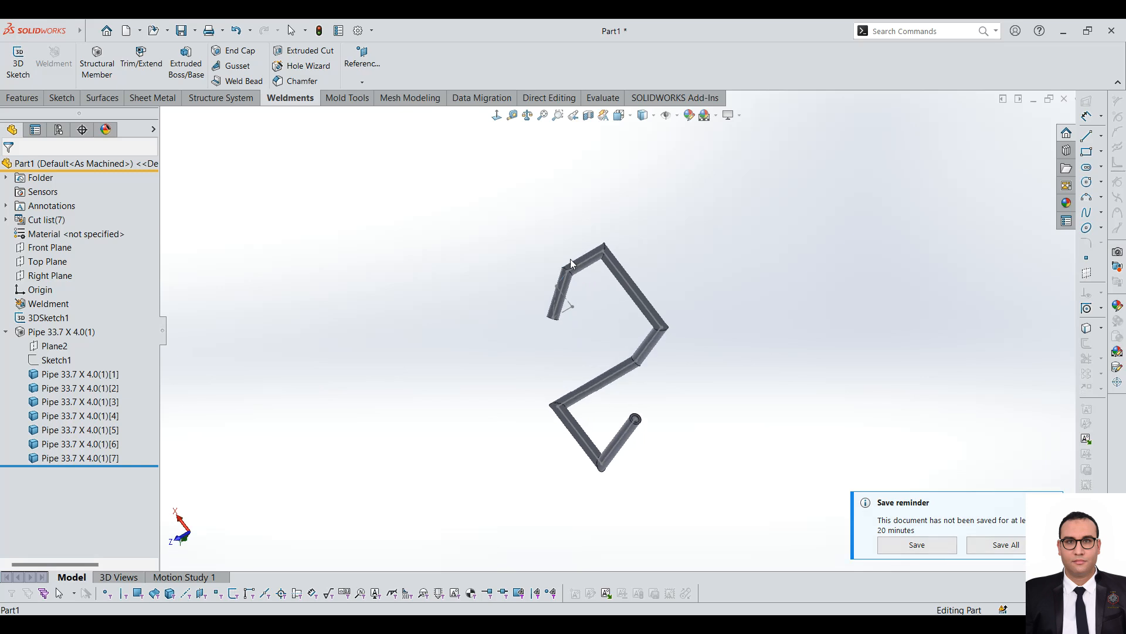
pyautogui.click(101, 69)
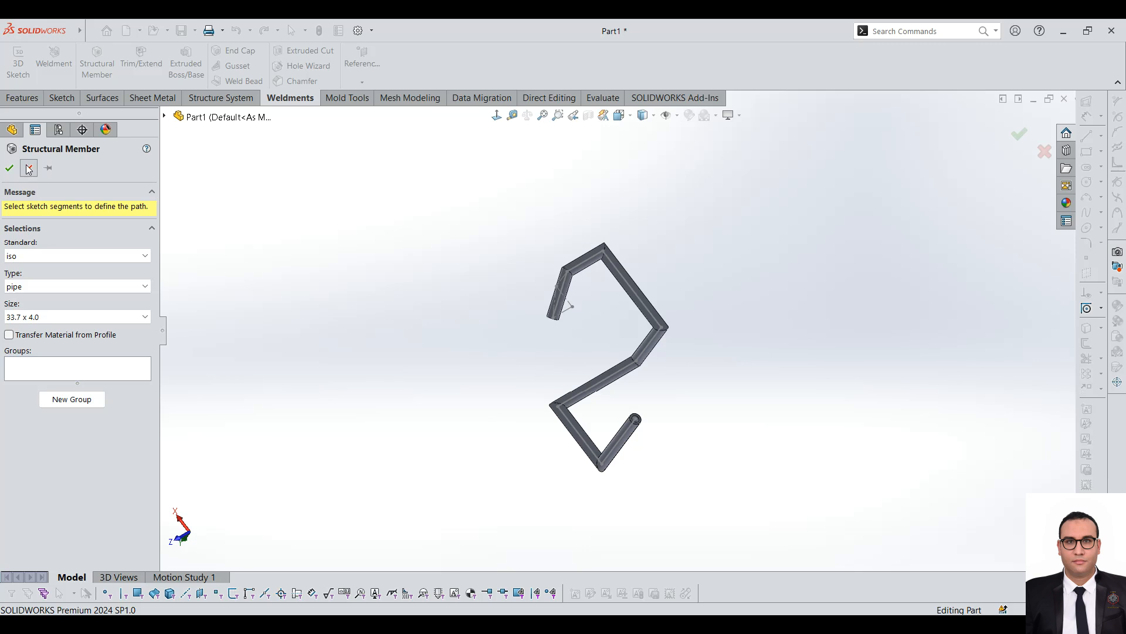
pyautogui.click(28, 169)
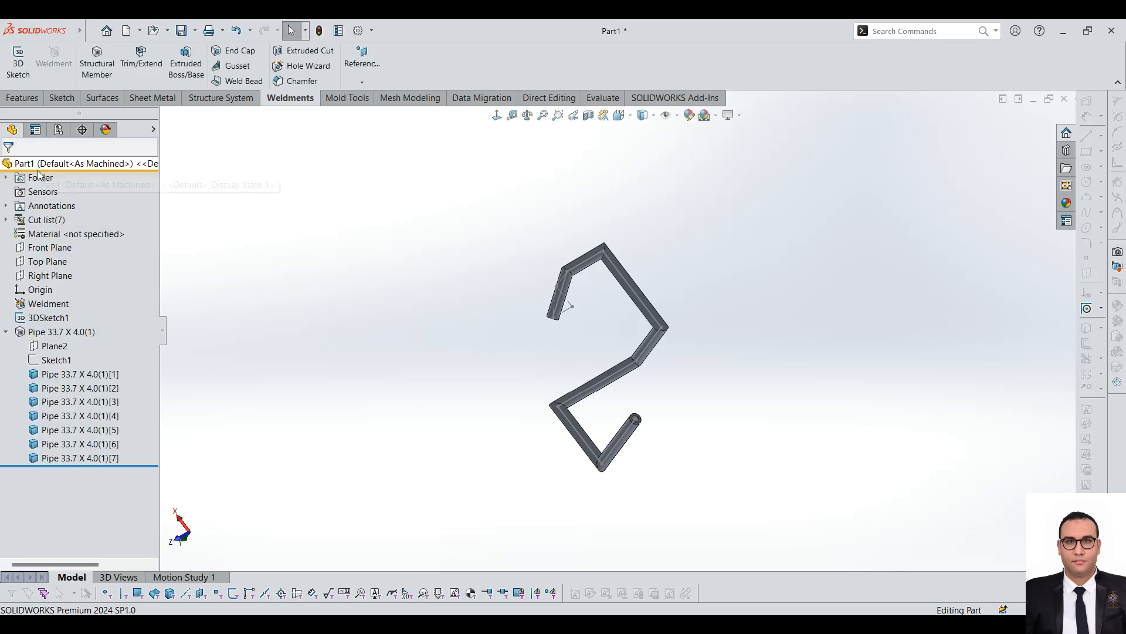
pyautogui.click(106, 68)
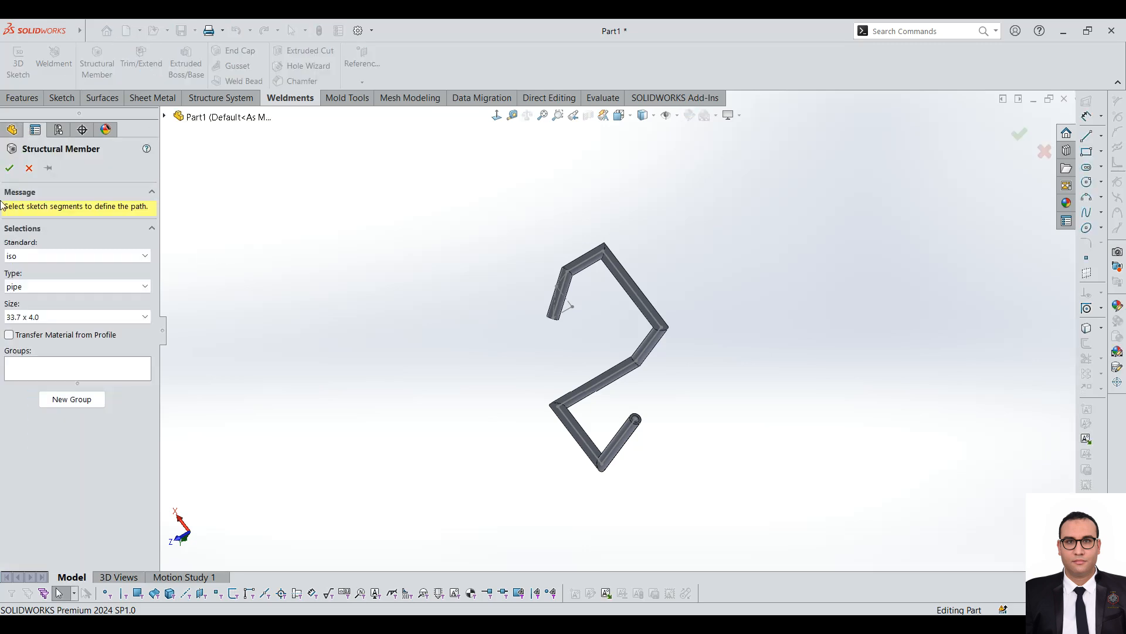
pyautogui.click(29, 168)
# - Edit the existing pipe structural member and change its profile type to square tube
pyautogui.click(59, 332)
pyautogui.click(61, 294)
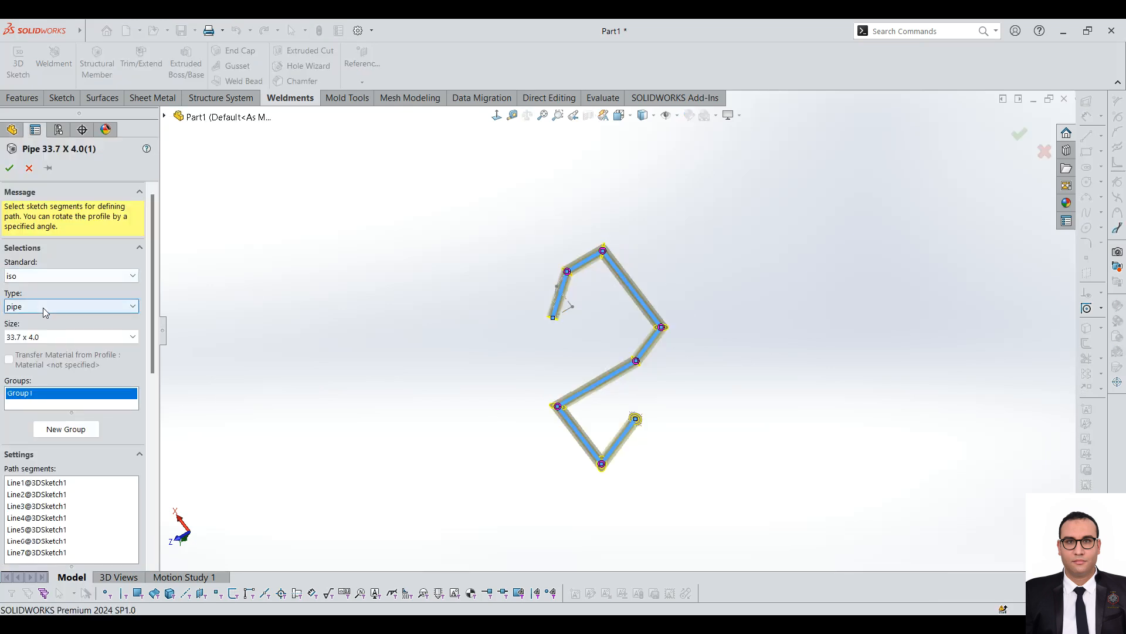
pyautogui.click(44, 307)
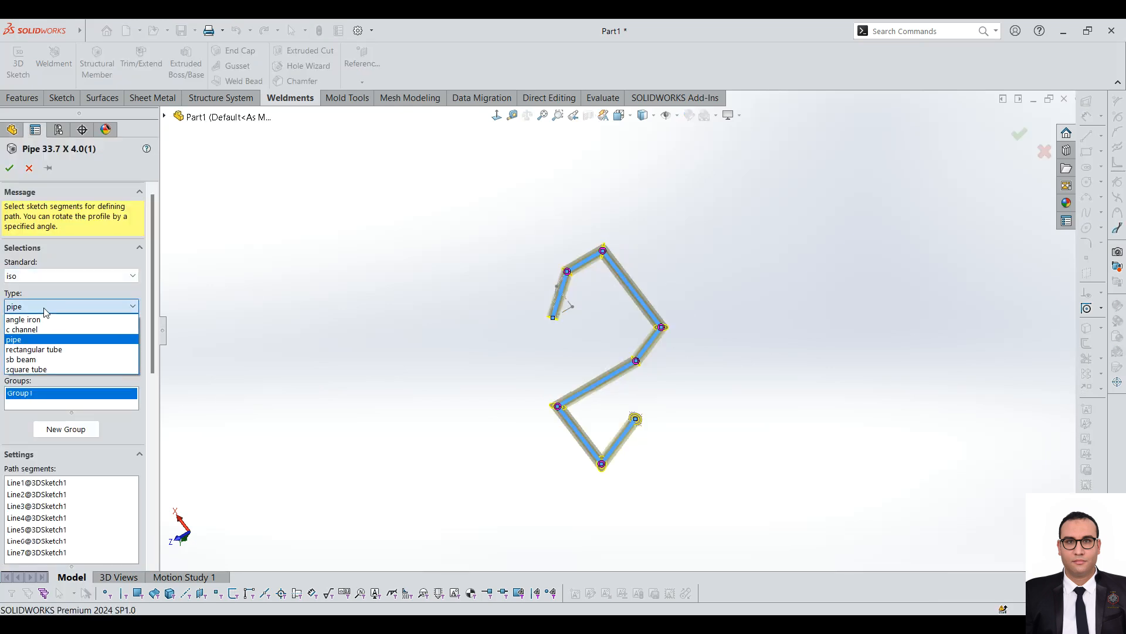
pyautogui.click(50, 369)
pyautogui.click(9, 169)
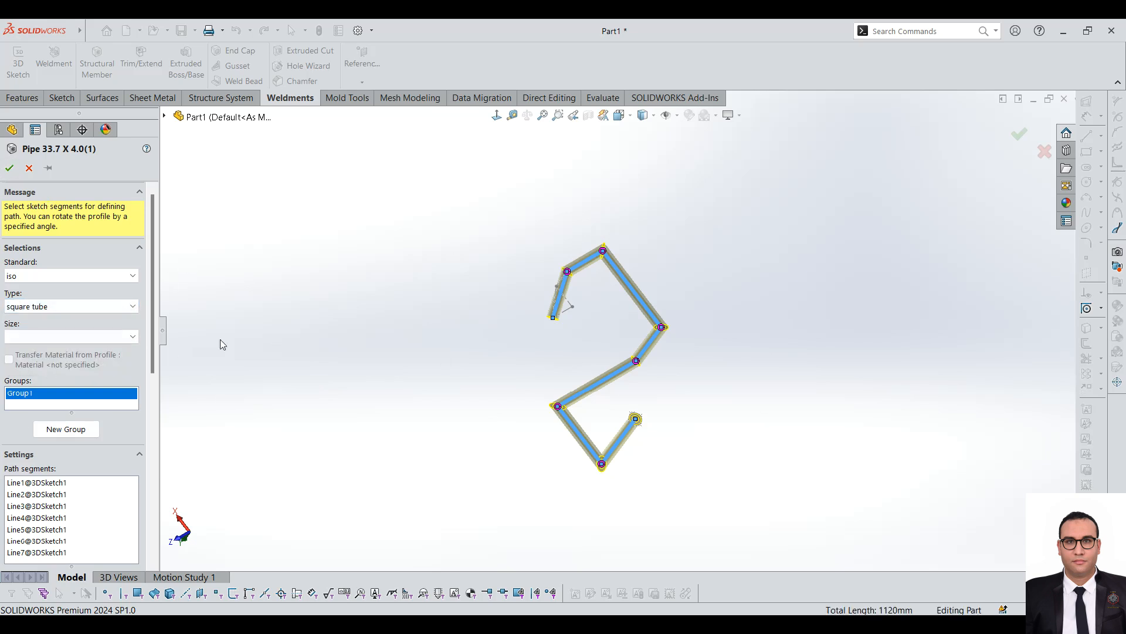
pyautogui.scroll(-2, 526, 308)
pyautogui.moveTo(526, 309)
pyautogui.mouseDown(button='middle')
pyautogui.moveTo(543, 276)
pyautogui.moveTo(532, 296)
pyautogui.mouseUp(button='middle')
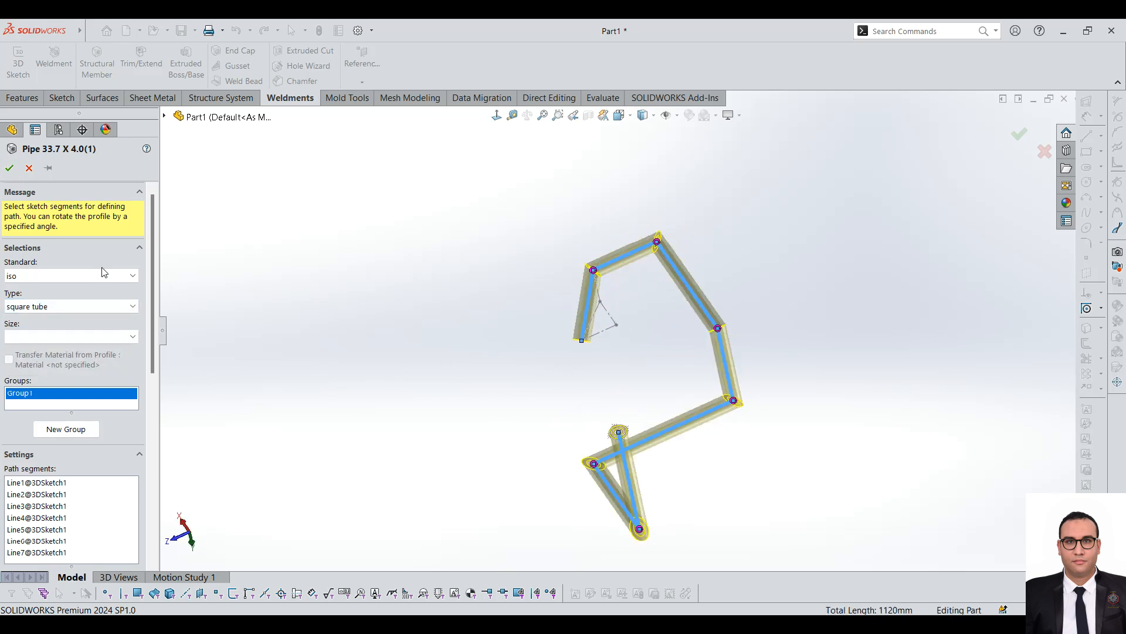
pyautogui.click(10, 169)
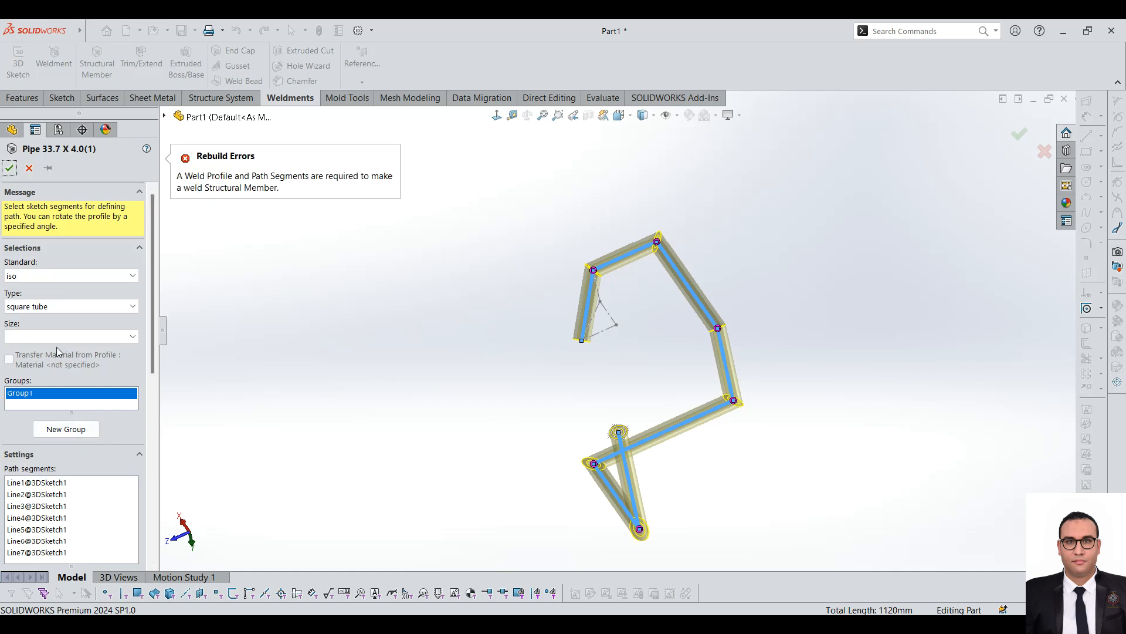
# - Choose the 40 x 40 x 4 square tube size, accept the member and view the rebuilt frame
pyautogui.click(76, 337)
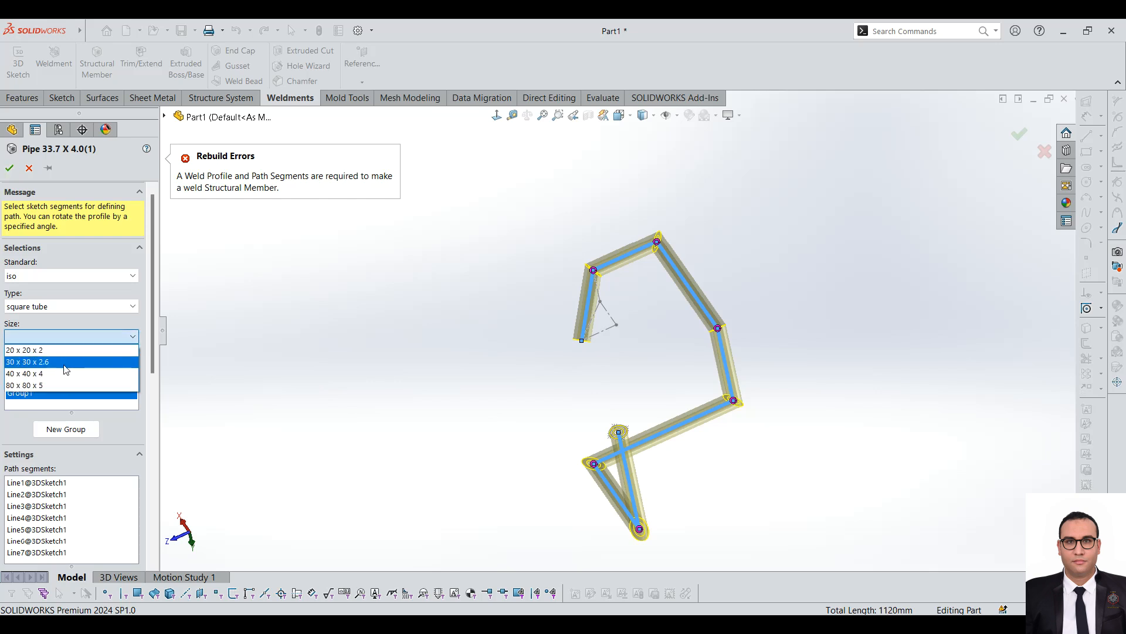
pyautogui.click(58, 375)
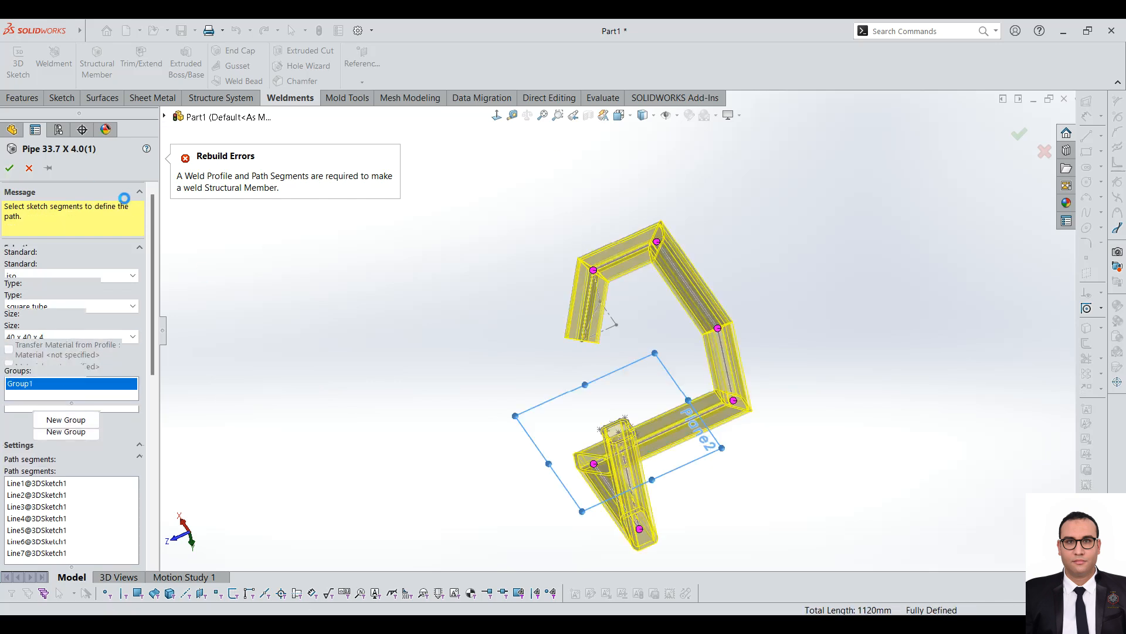
pyautogui.click(10, 168)
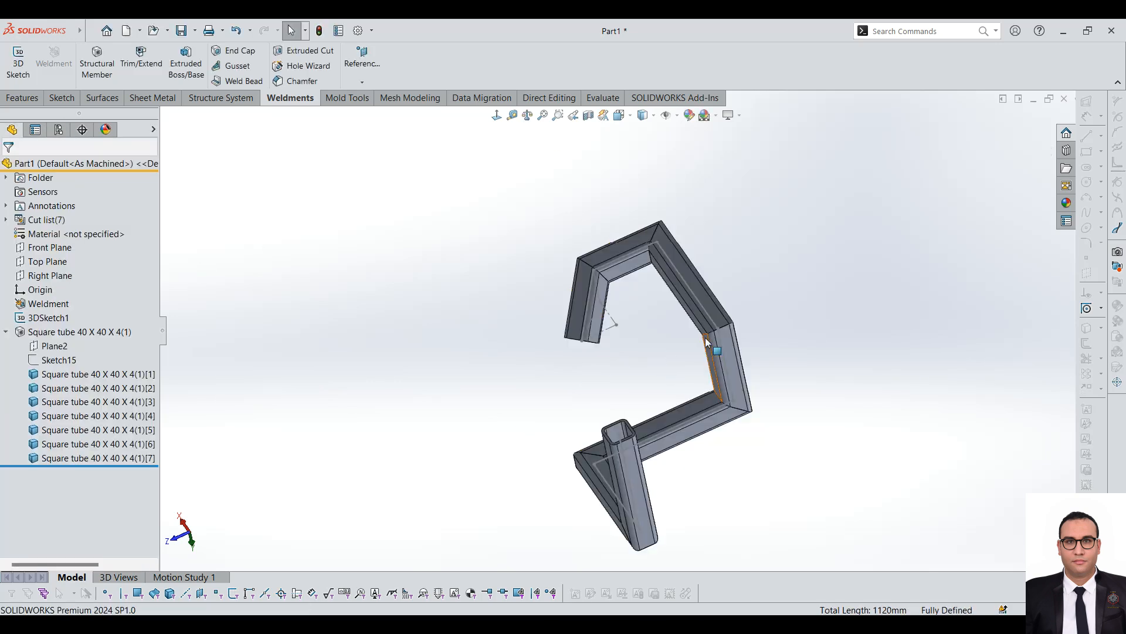
pyautogui.moveTo(765, 201); pyautogui.dragTo(534, 367, button='middle')
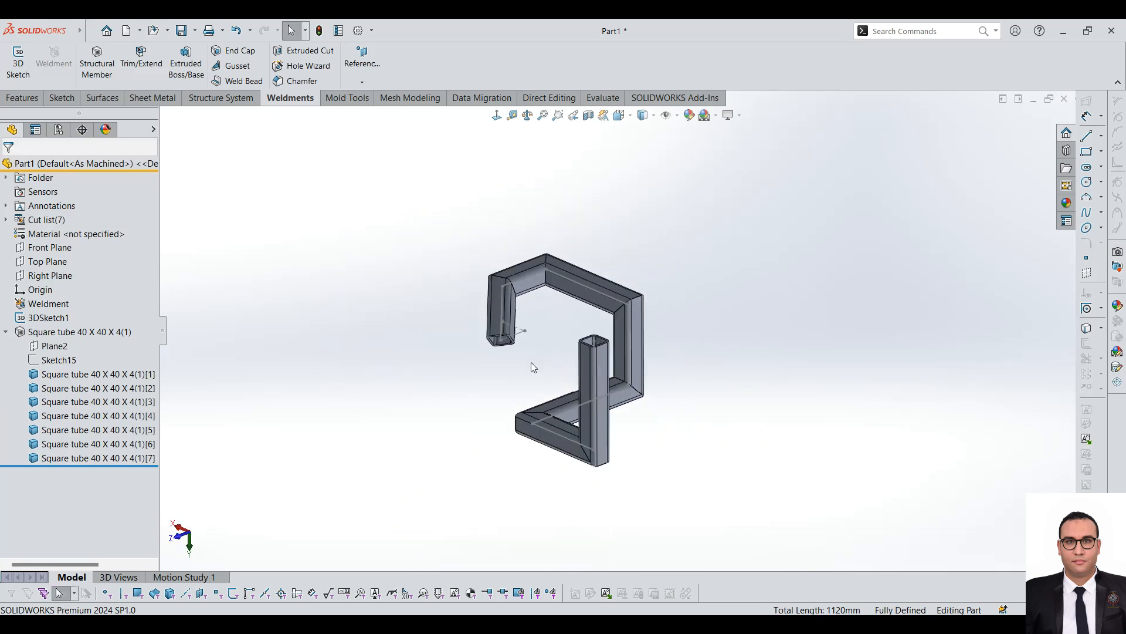
# - Open the square tube member for editing and inspect the corner treatment options at one corner without changing them
pyautogui.click(74, 332)
pyautogui.click(82, 301)
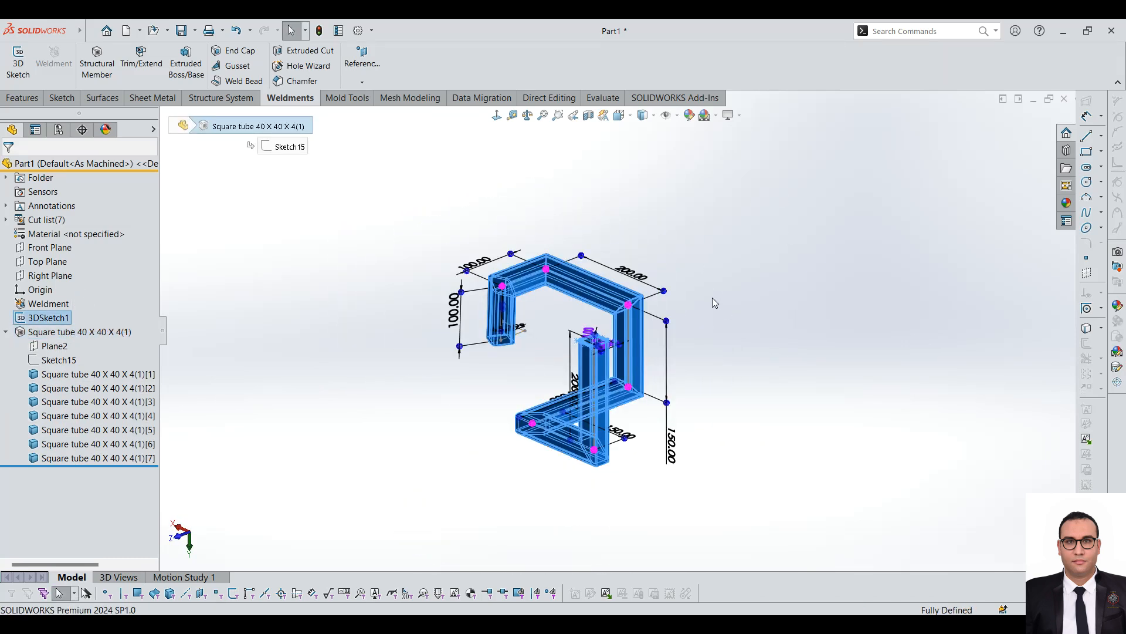
pyautogui.scroll(-5, 618, 317)
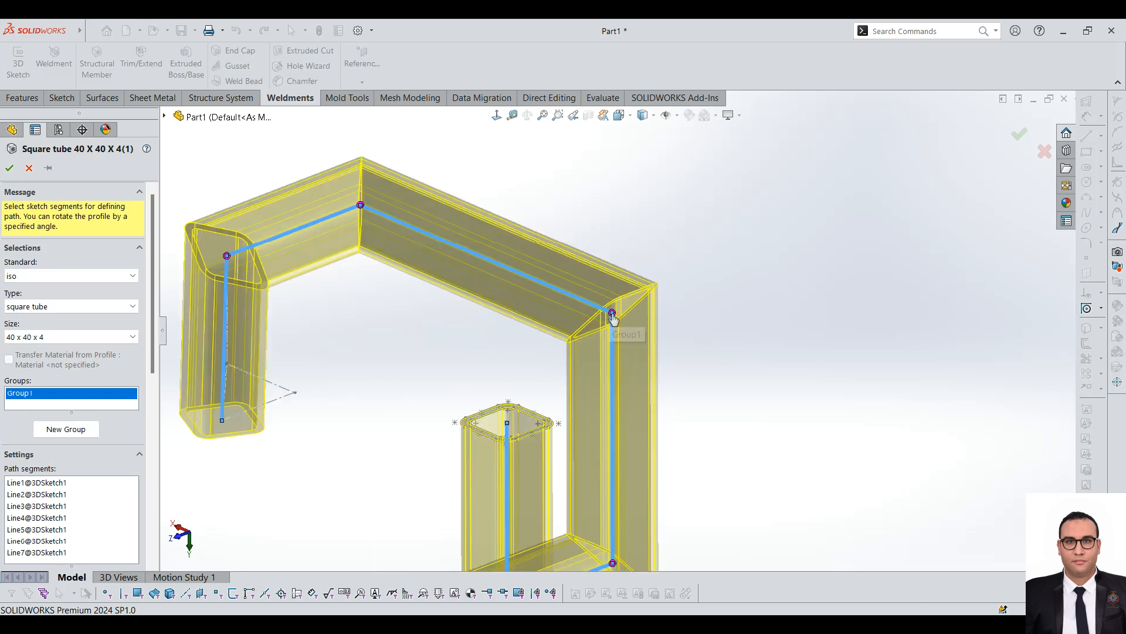
pyautogui.click(613, 314)
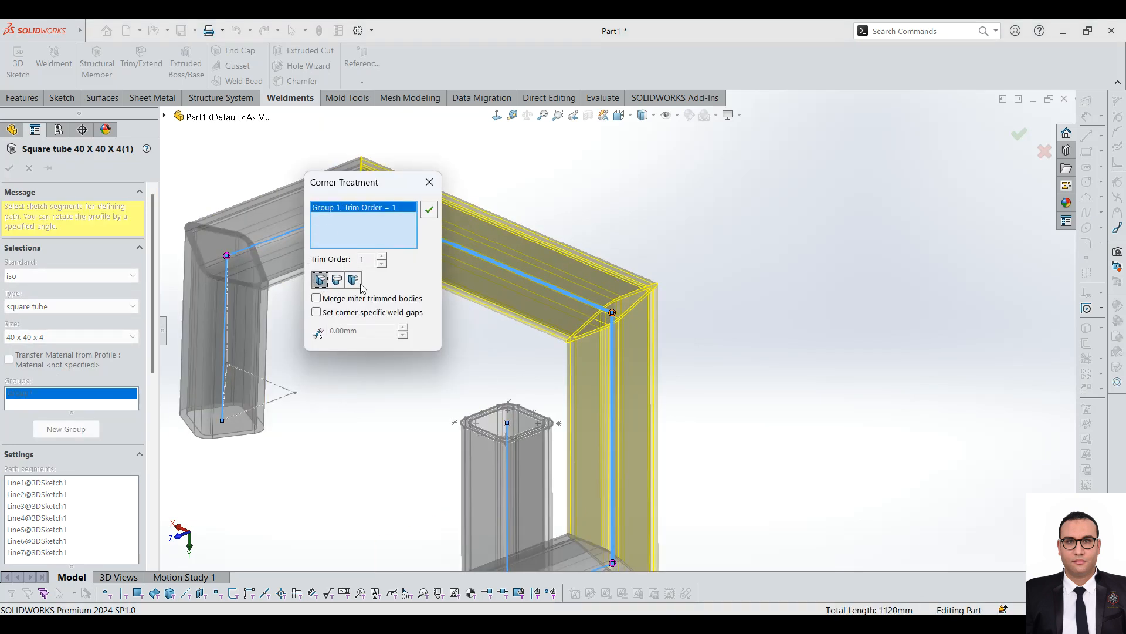
pyautogui.click(428, 180)
# - Set the square tube profile's rotation angle to 30 degrees and check the rotated preview along the path
pyautogui.moveTo(154, 251); pyautogui.dragTo(166, 443)
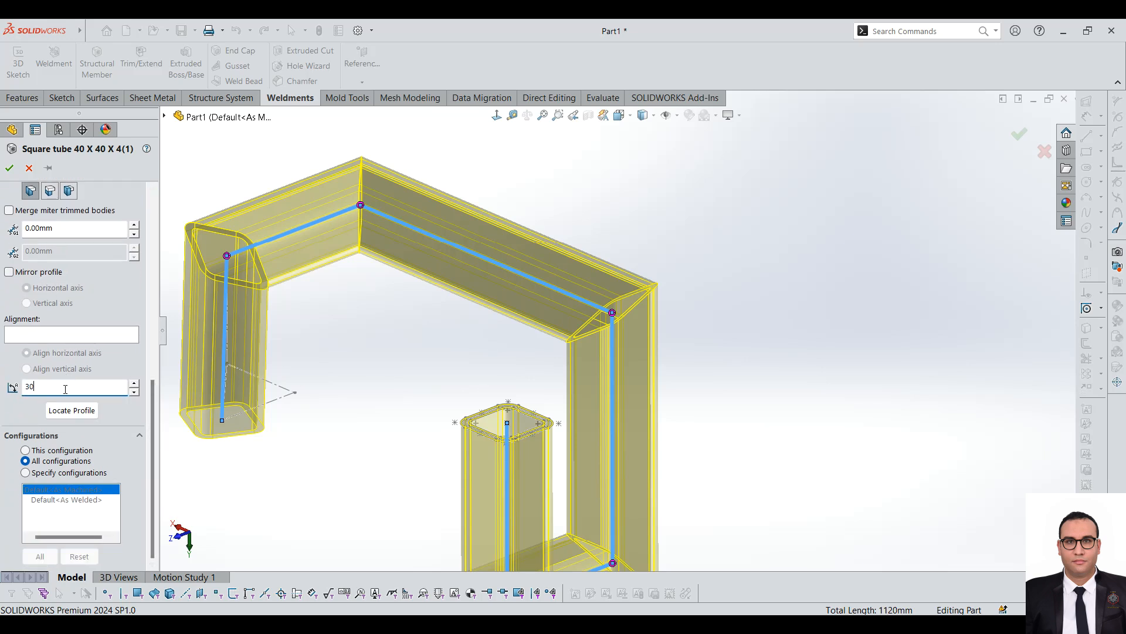
pyautogui.click(71, 410)
pyautogui.scroll(10, 652, 372)
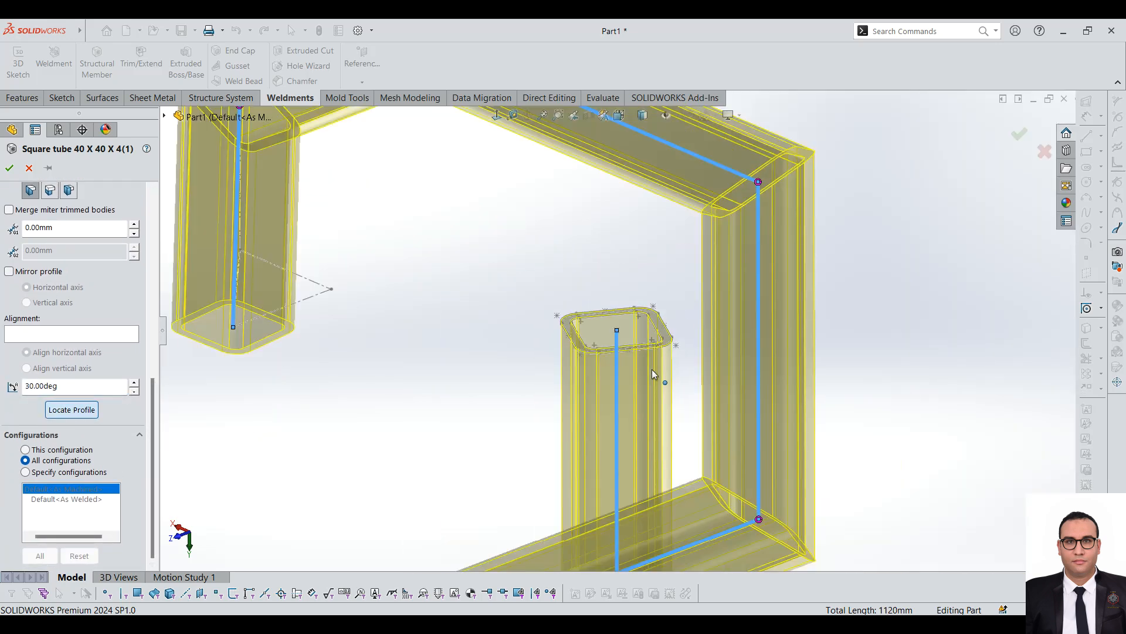
pyautogui.scroll(-2, 663, 336)
pyautogui.moveTo(656, 351)
pyautogui.mouseDown(button='middle')
pyautogui.moveTo(663, 357)
pyautogui.moveTo(649, 346)
pyautogui.mouseUp(button='middle')
pyautogui.scroll(1, 654, 354)
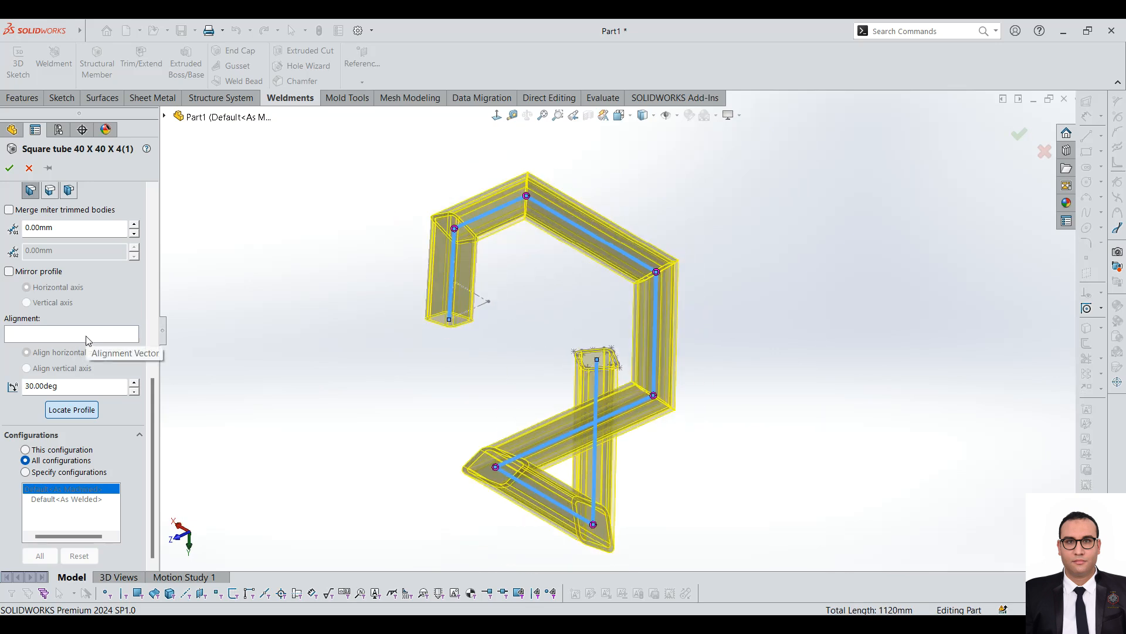
# - Locate the square tube profile and move its pierce point from the centre to an outer corner point
pyautogui.moveTo(150, 400)
pyautogui.mouseDown()
pyautogui.moveTo(160, 358)
pyautogui.moveTo(156, 404)
pyautogui.mouseUp()
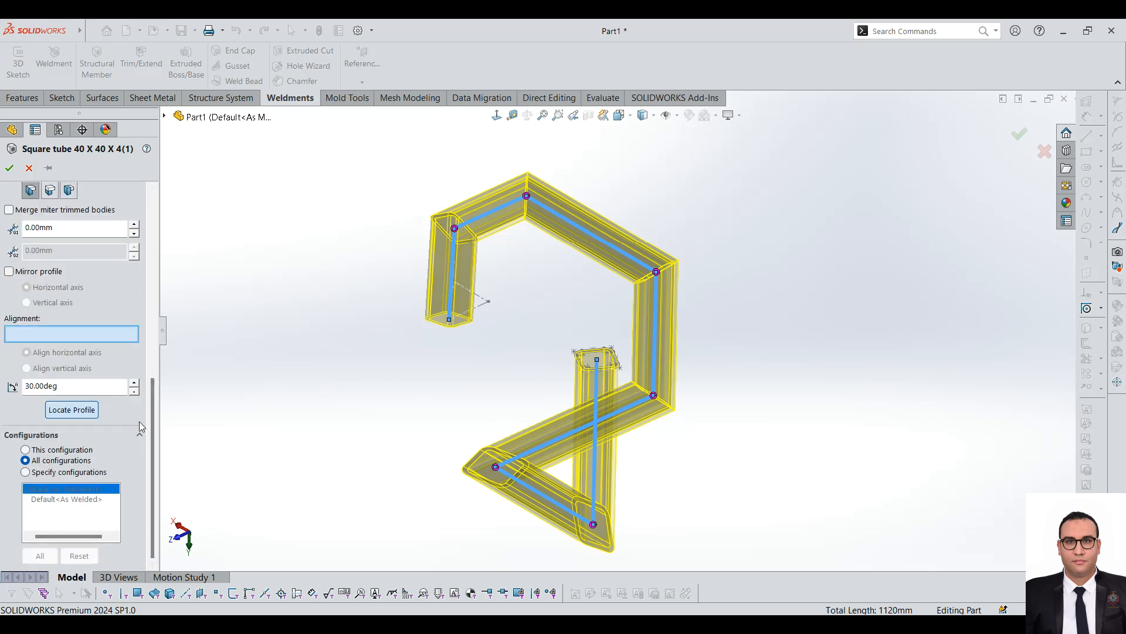
pyautogui.moveTo(150, 420); pyautogui.dragTo(150, 408)
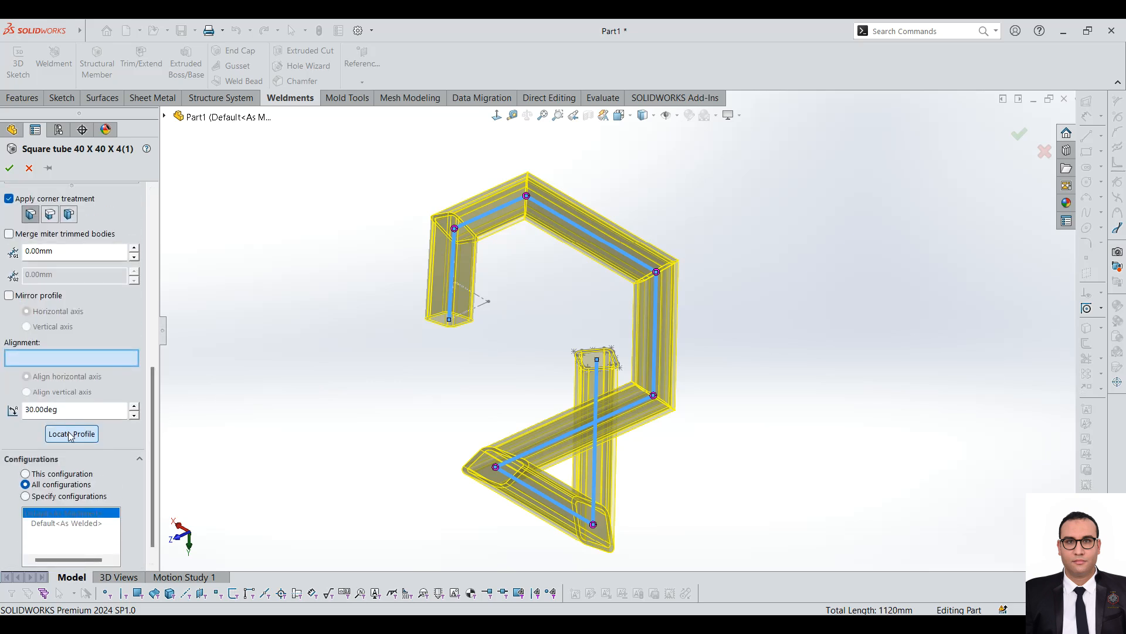
pyautogui.click(71, 436)
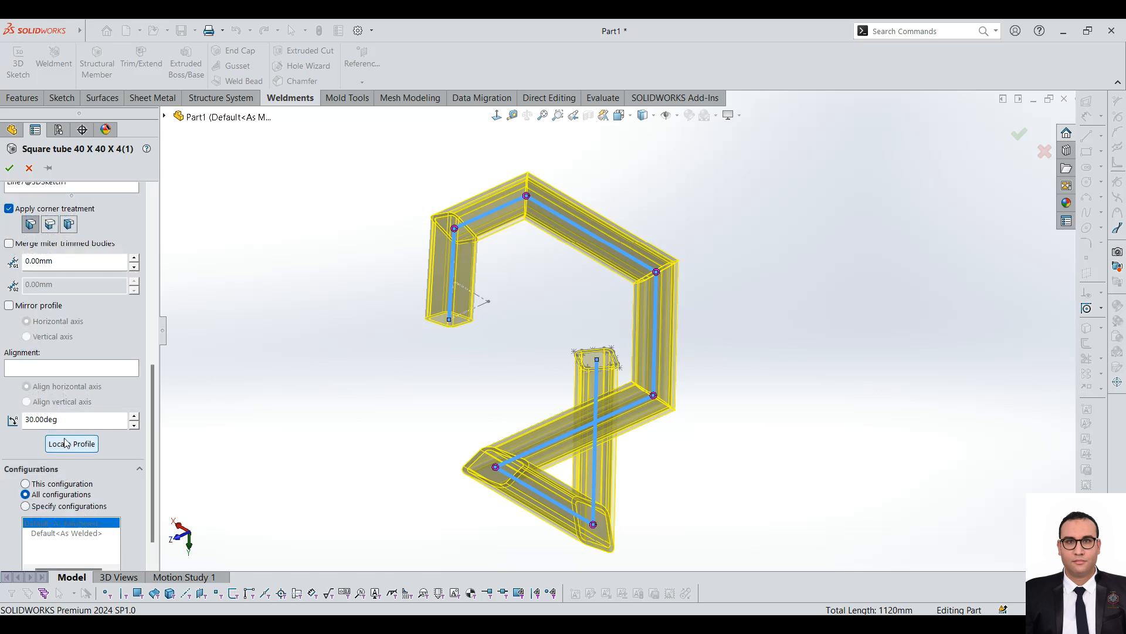
pyautogui.click(75, 445)
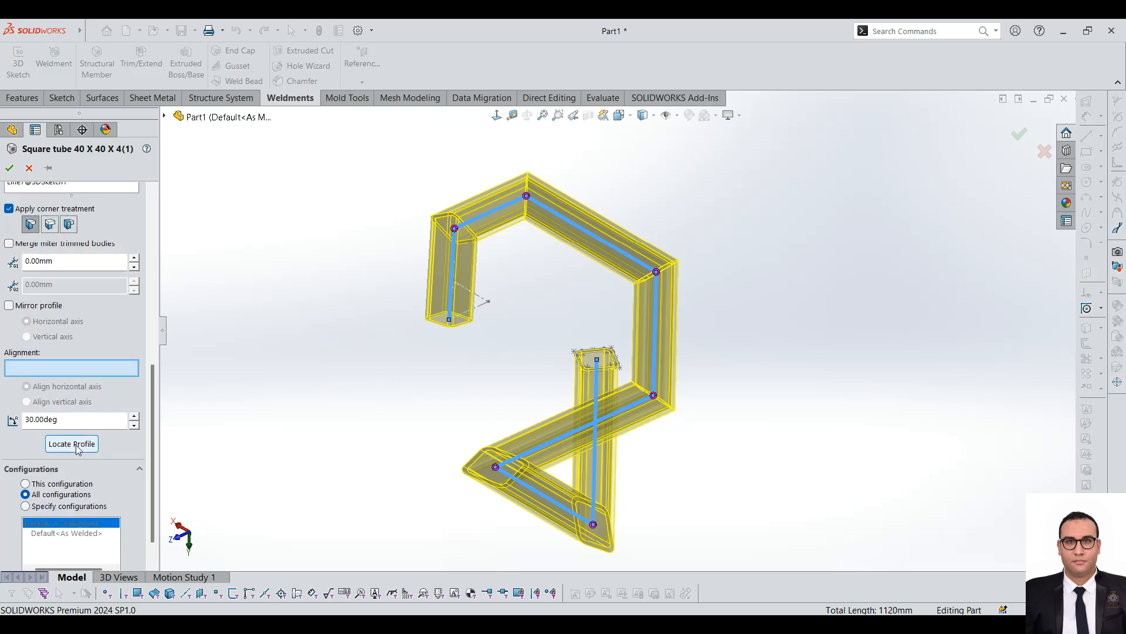
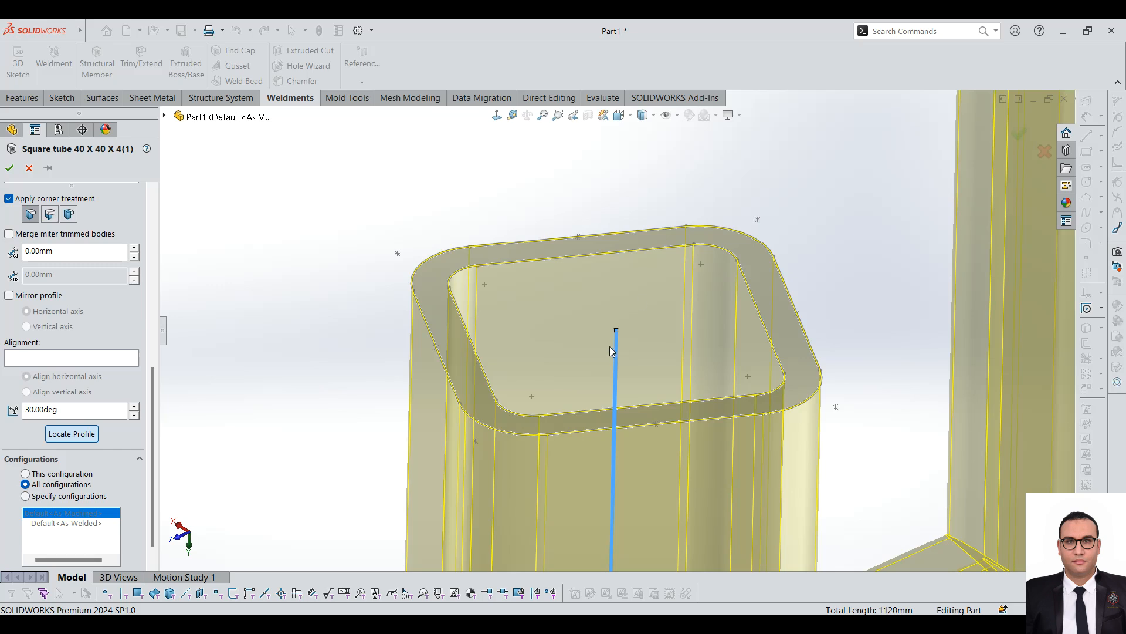
pyautogui.click(758, 221)
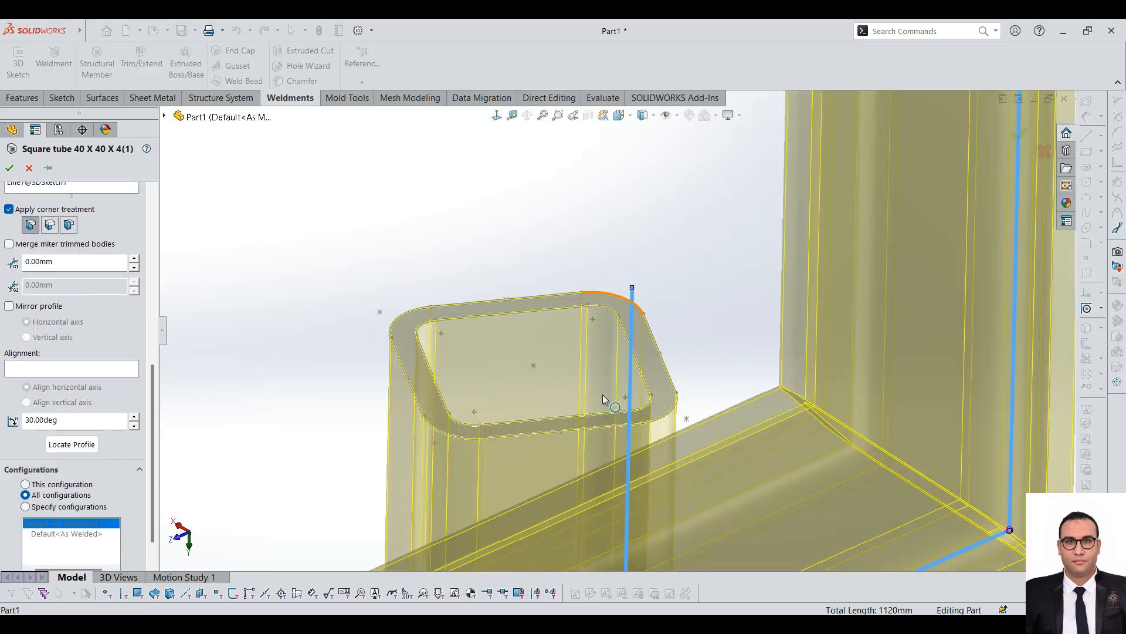
# - Locate the square tube profile again and move its pierce point to the opposite outer corner point
pyautogui.click(65, 447)
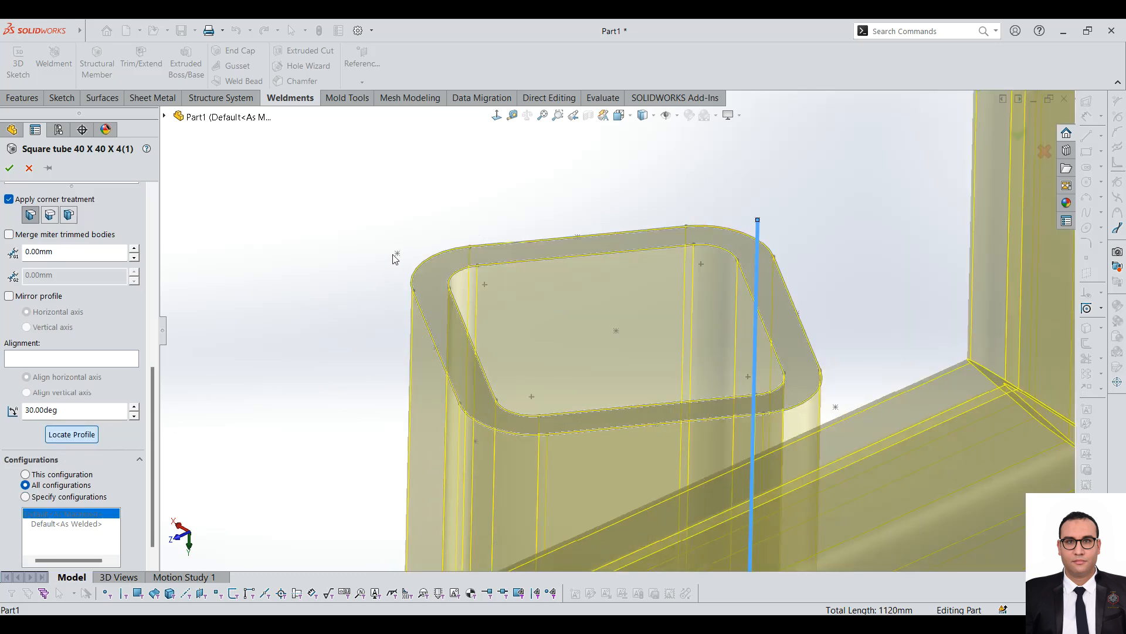
pyautogui.click(397, 253)
pyautogui.scroll(4, 827, 276)
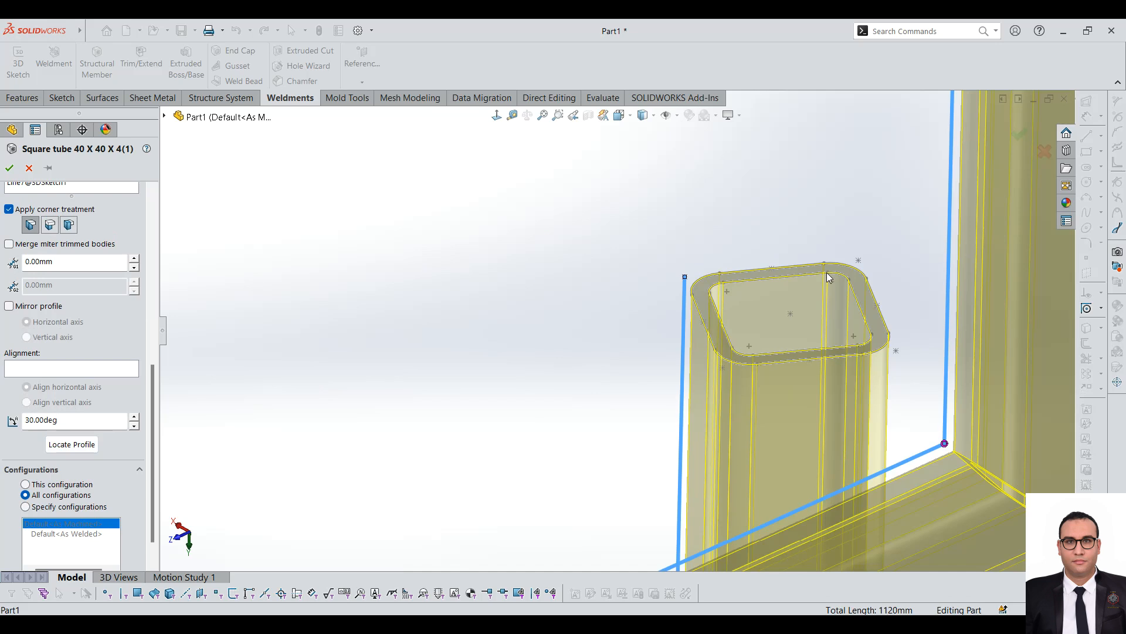
pyautogui.scroll(-3, 827, 277)
pyautogui.scroll(4, 698, 267)
pyautogui.scroll(-3, 739, 322)
pyautogui.scroll(5, 631, 411)
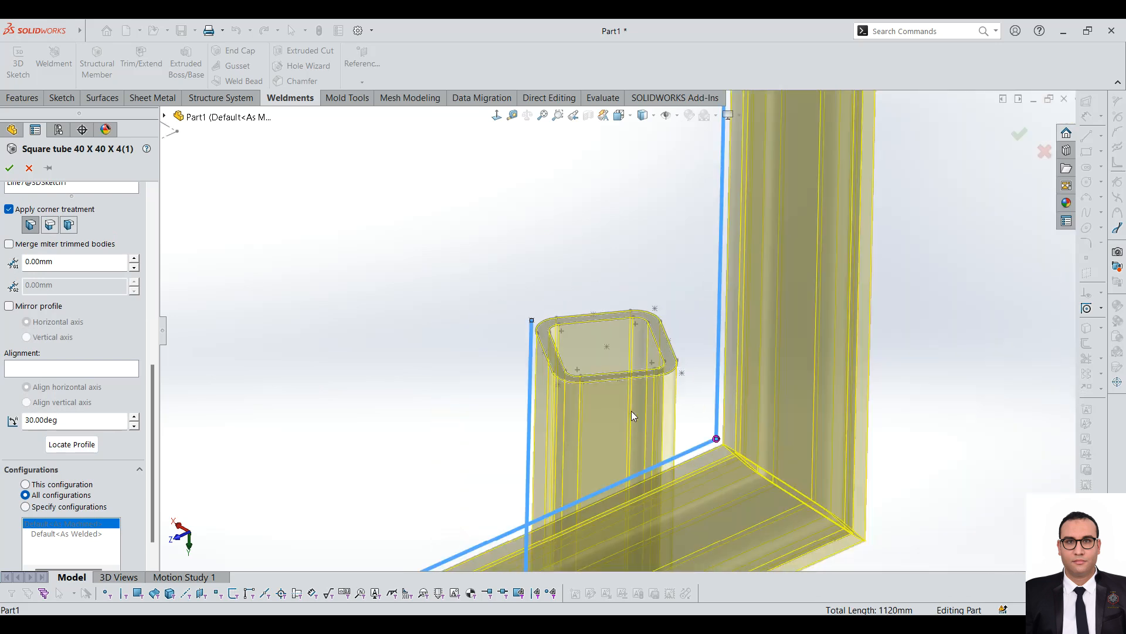
pyautogui.scroll(-3, 592, 344)
pyautogui.scroll(-2, 592, 343)
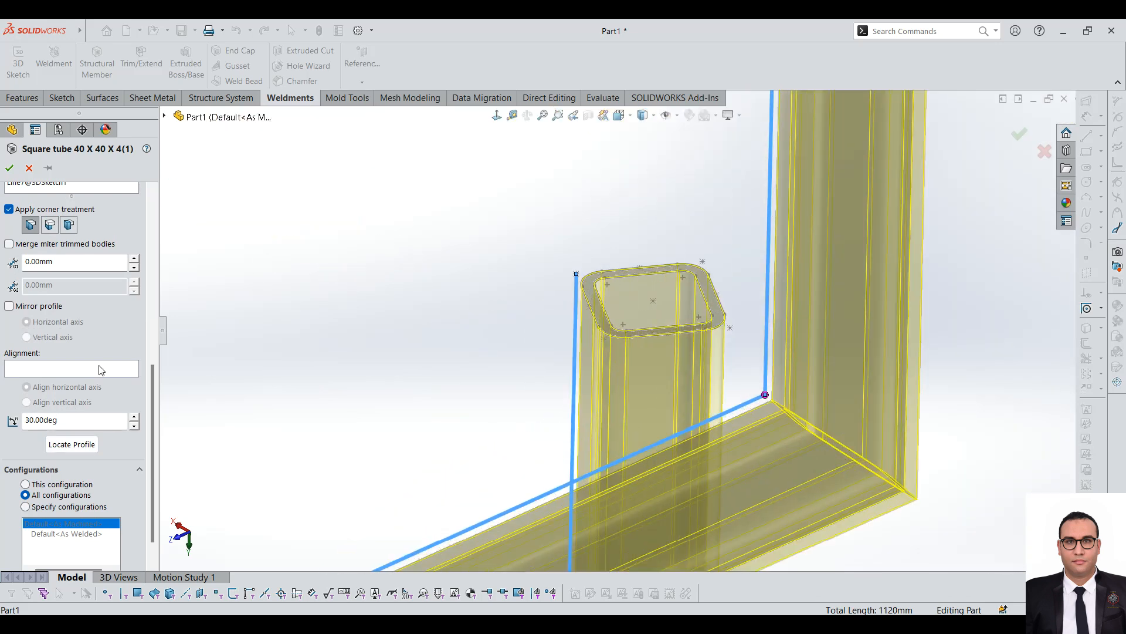
# - Preview the end butt corner treatments on the whole group, including the coped cut option, and switch back to end miter
pyautogui.moveTo(155, 385); pyautogui.dragTo(156, 294)
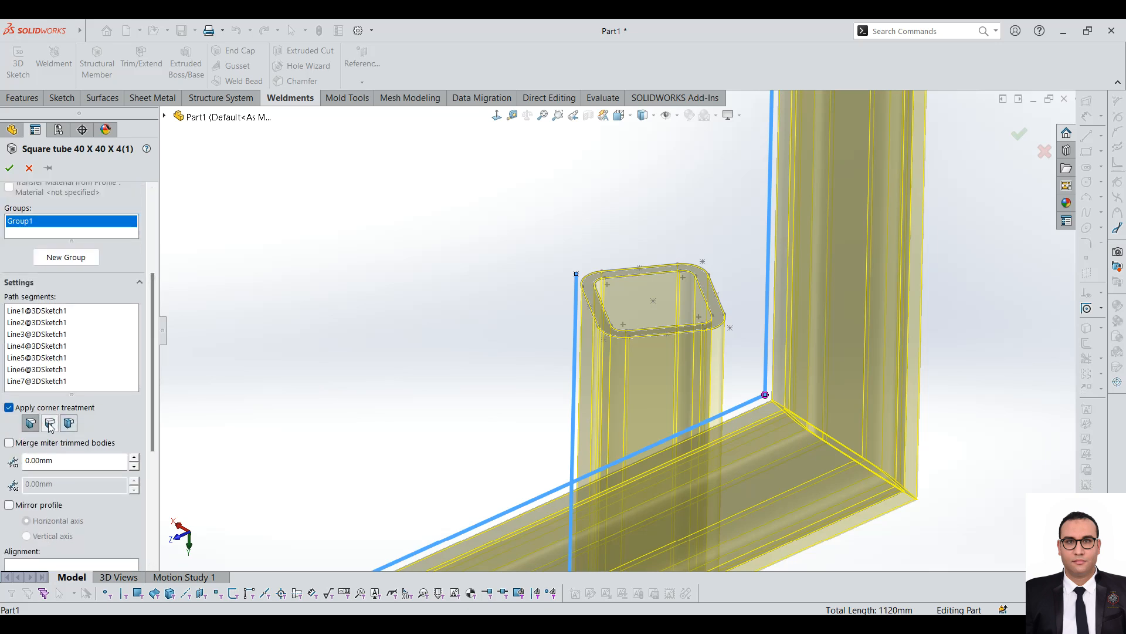
pyautogui.scroll(10, 429, 351)
pyautogui.scroll(-3, 681, 268)
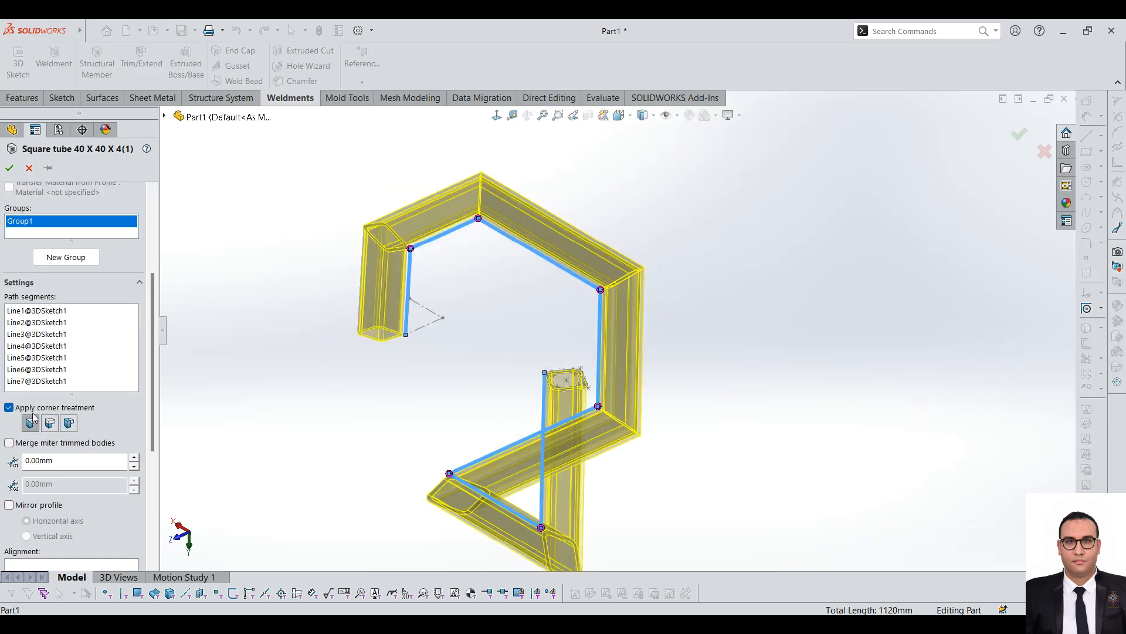
pyautogui.click(50, 424)
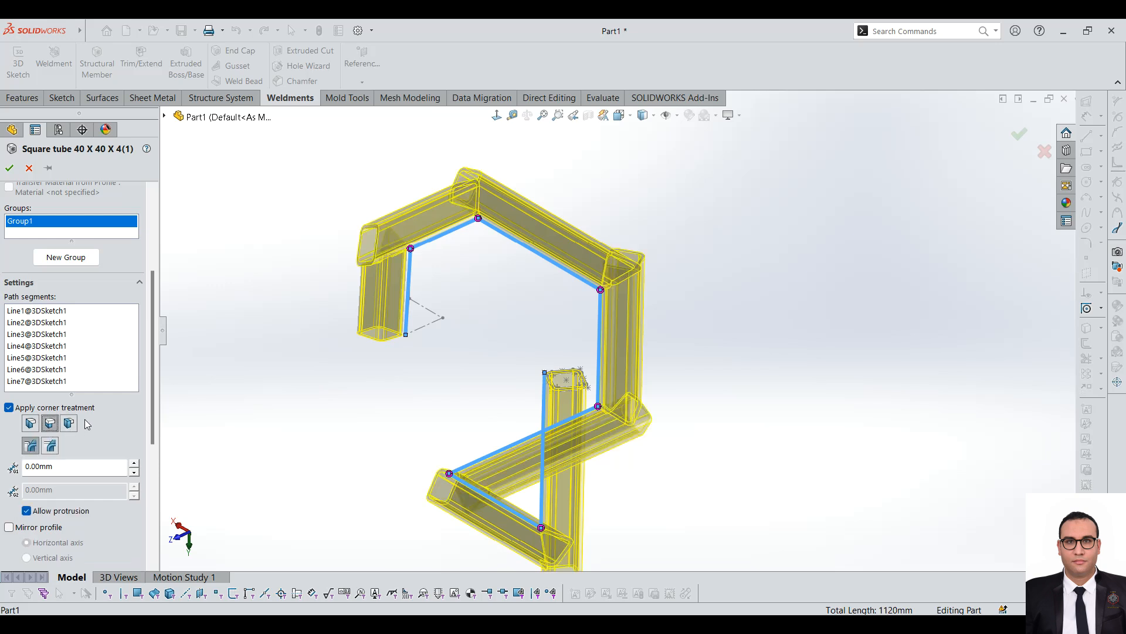
pyautogui.click(50, 445)
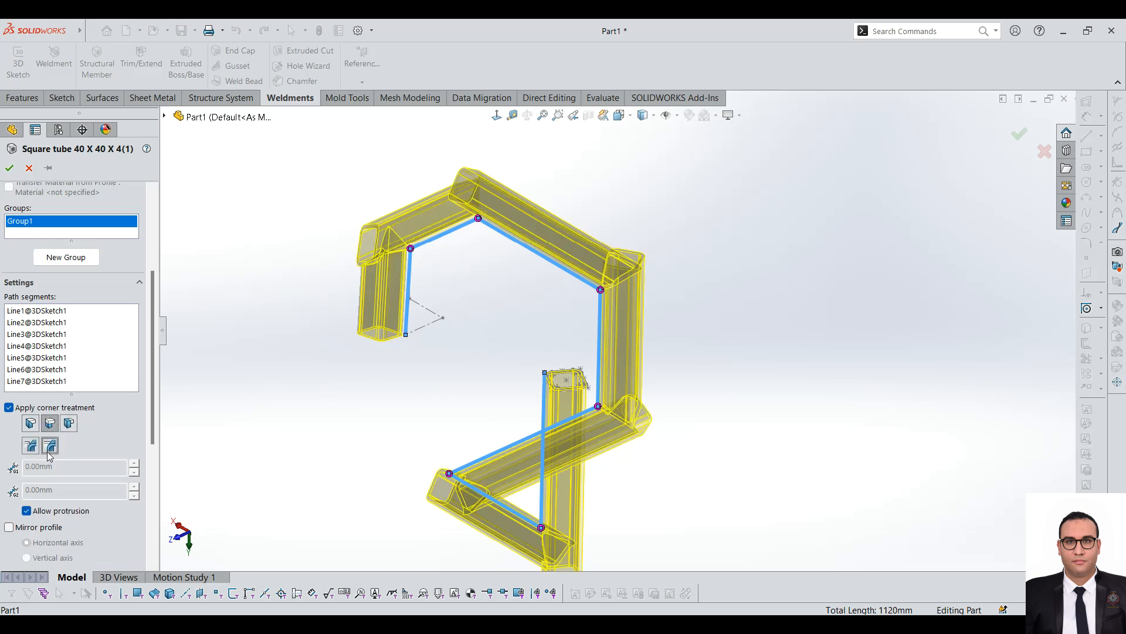
pyautogui.click(67, 424)
pyautogui.click(31, 423)
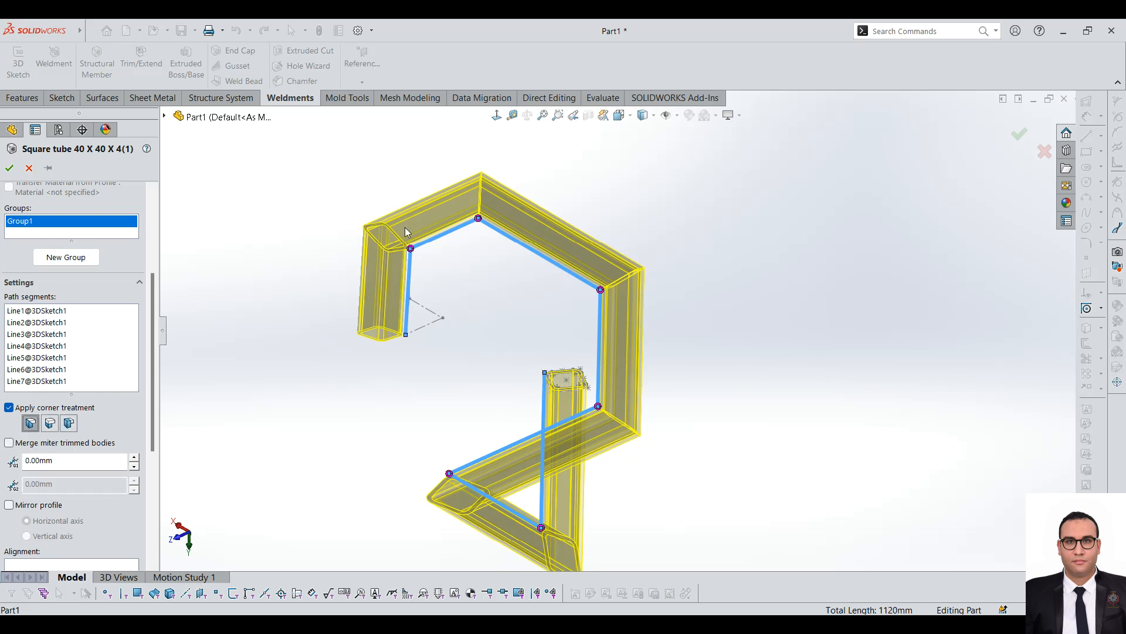
# - Compare both end butt arrangements with end miter again, and inspect one corner's treatment options without changing them
pyautogui.click(50, 423)
pyautogui.click(69, 425)
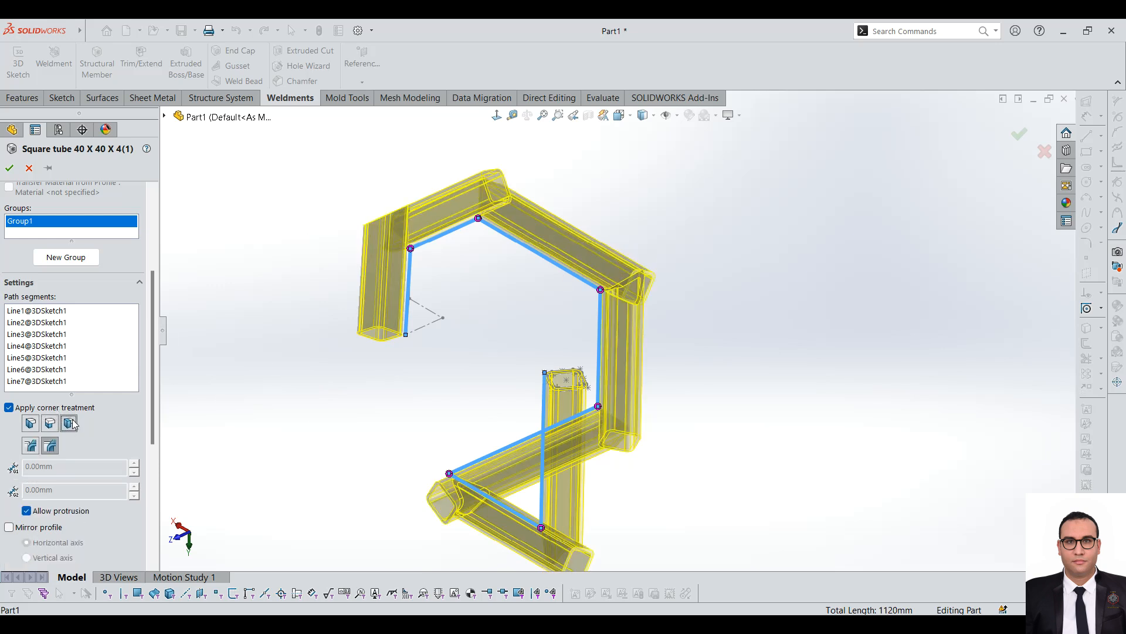
pyautogui.click(31, 424)
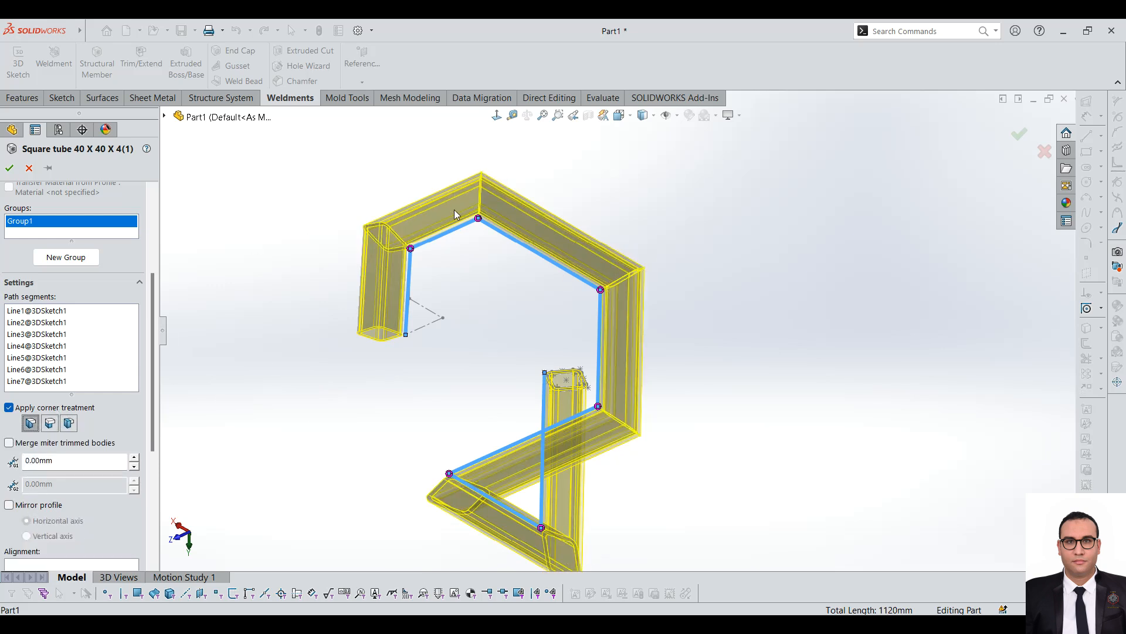
pyautogui.click(478, 219)
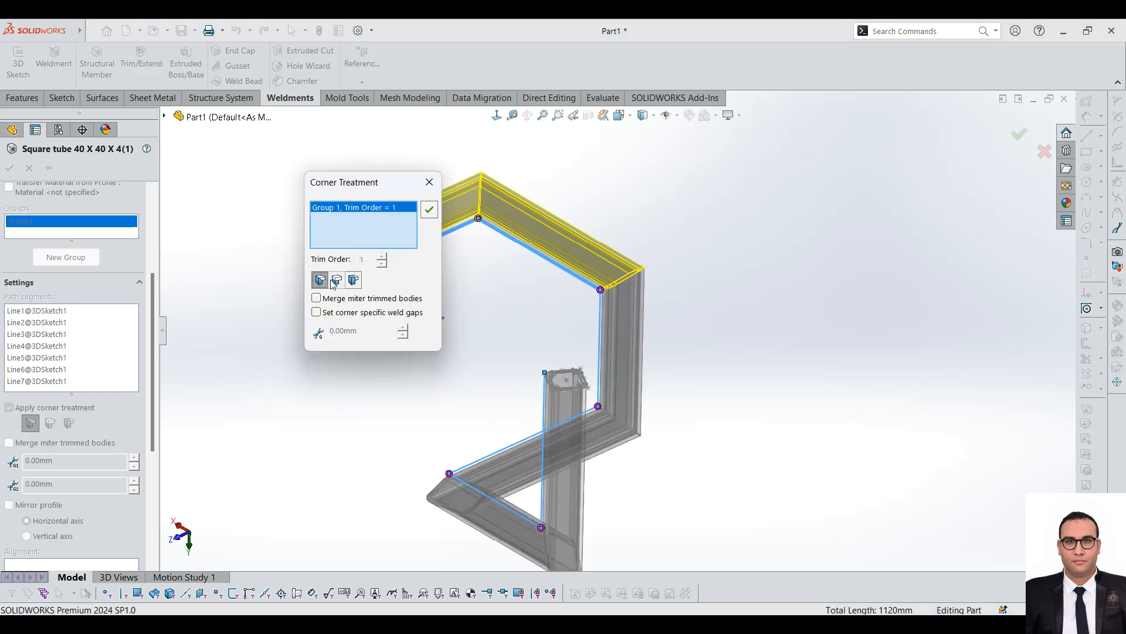
pyautogui.click(429, 182)
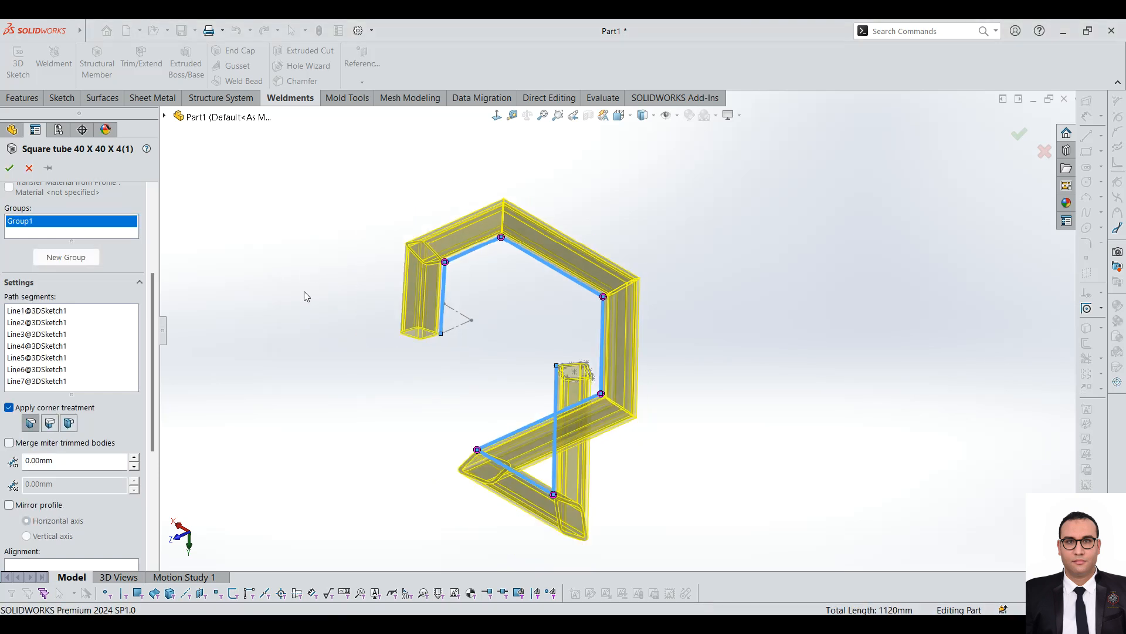
# - Accept the edited square tube member with end miter corners and view the rebuilt frame from several sides
pyautogui.moveTo(669, 327); pyautogui.dragTo(575, 329, button='middle')
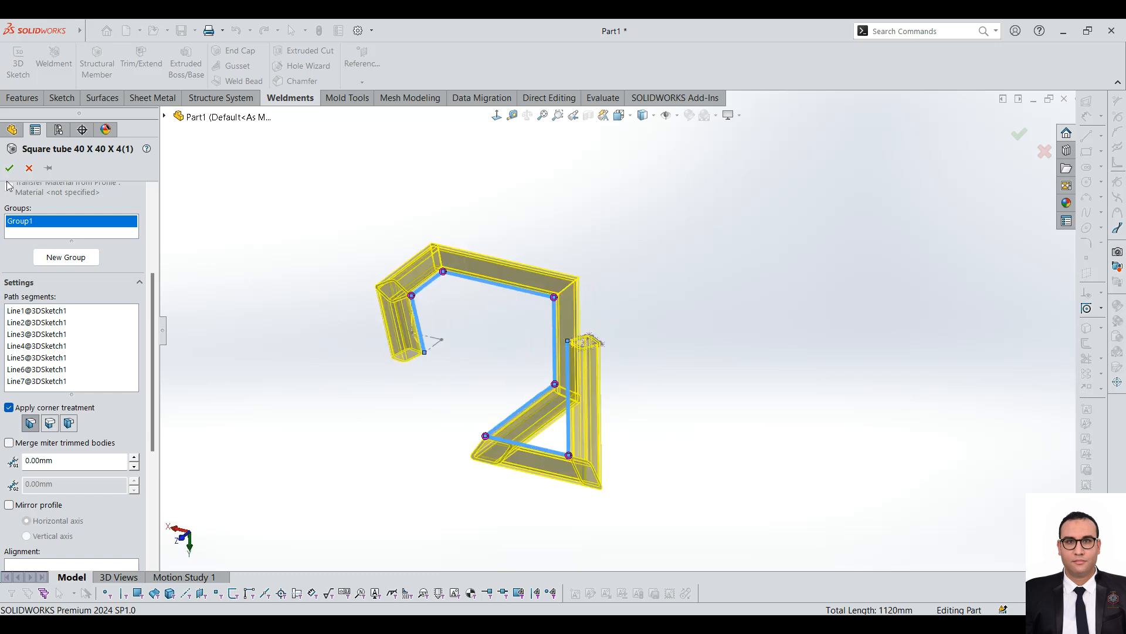
pyautogui.click(10, 174)
pyautogui.scroll(-3, 528, 302)
pyautogui.moveTo(533, 301); pyautogui.dragTo(642, 304, button='middle')
pyautogui.scroll(5, 622, 328)
pyautogui.scroll(-3, 445, 271)
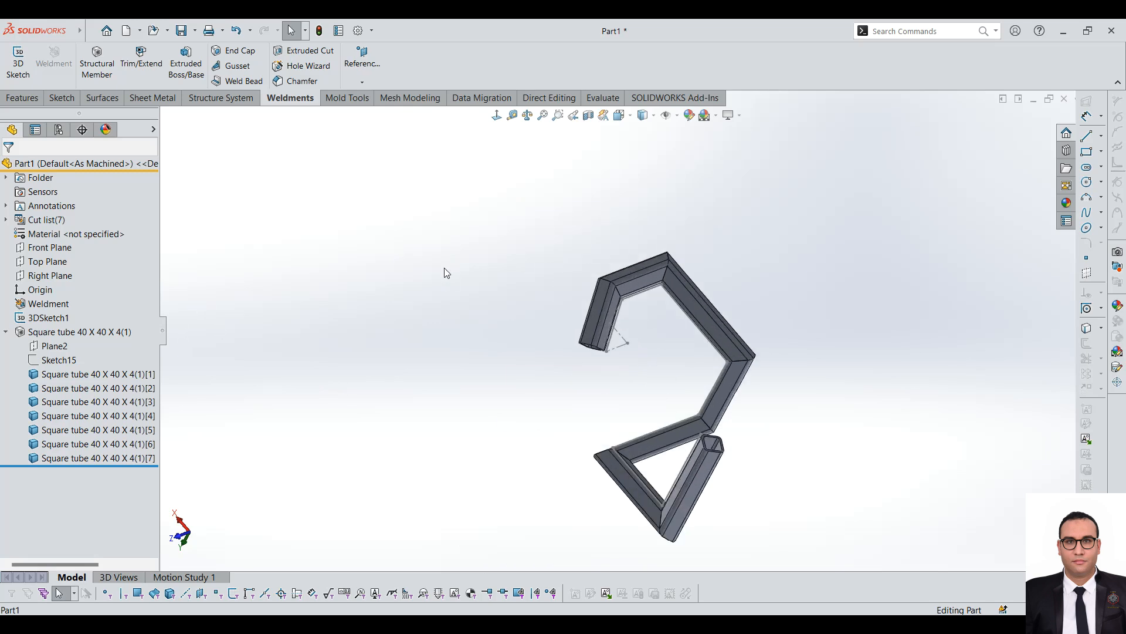
pyautogui.scroll(-2, 884, 384)
pyautogui.moveTo(885, 383); pyautogui.dragTo(671, 296, button='middle')
pyautogui.scroll(1, 622, 340)
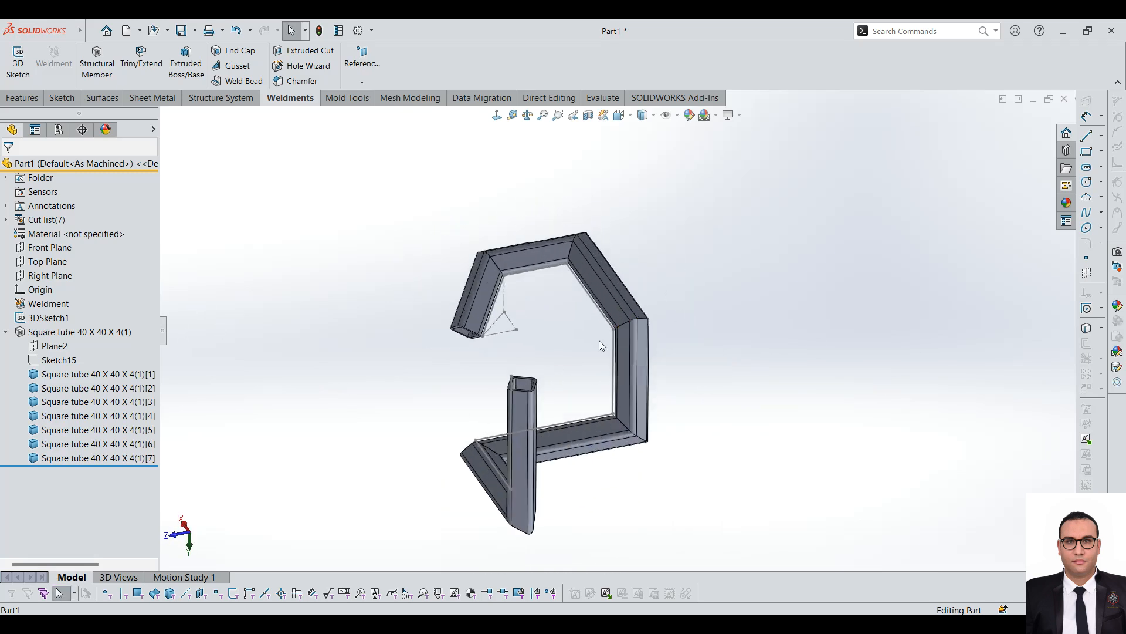
# - Try a 2D sketch on a tube's inner face, drawing a vertical line about 264 mm long and checking its position against the frame
pyautogui.click(600, 298)
pyautogui.click(64, 97)
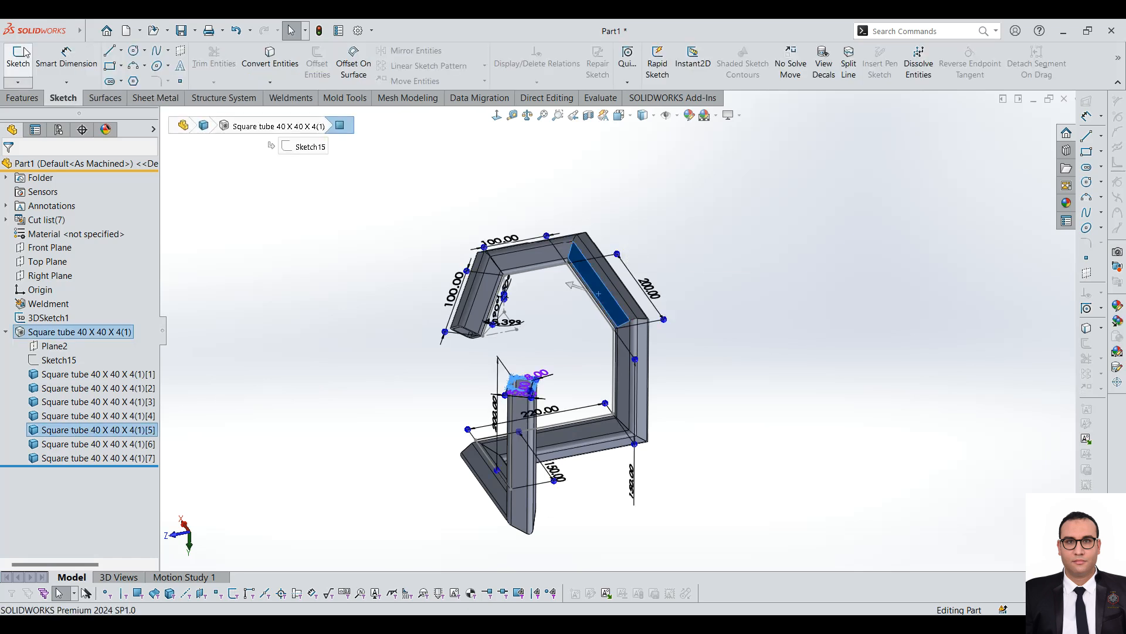
pyautogui.click(18, 56)
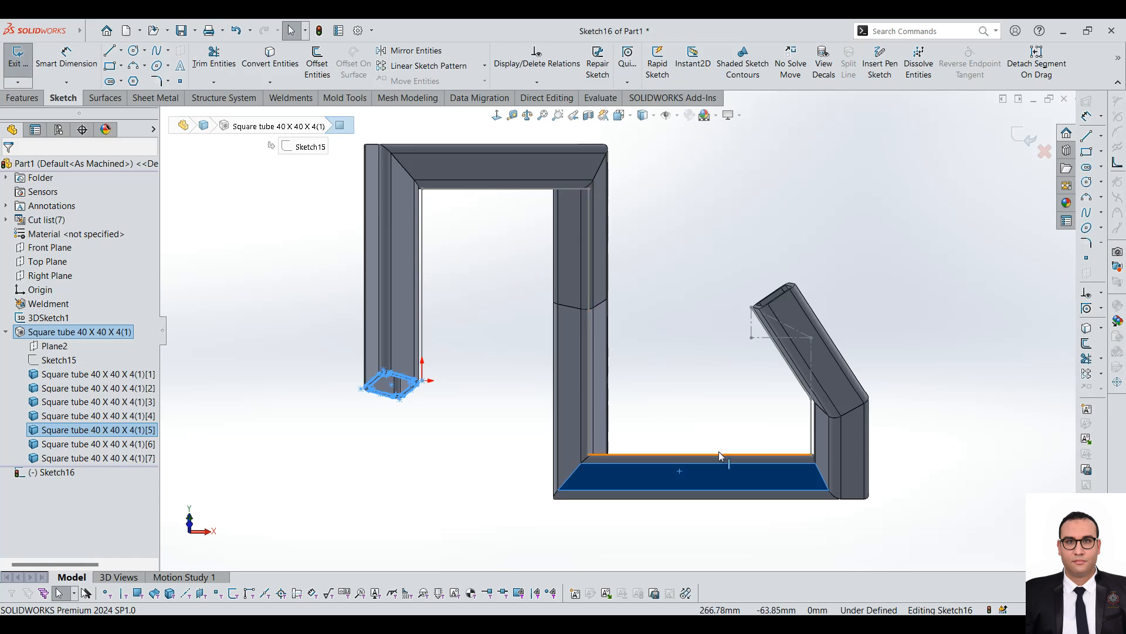
pyautogui.click(110, 54)
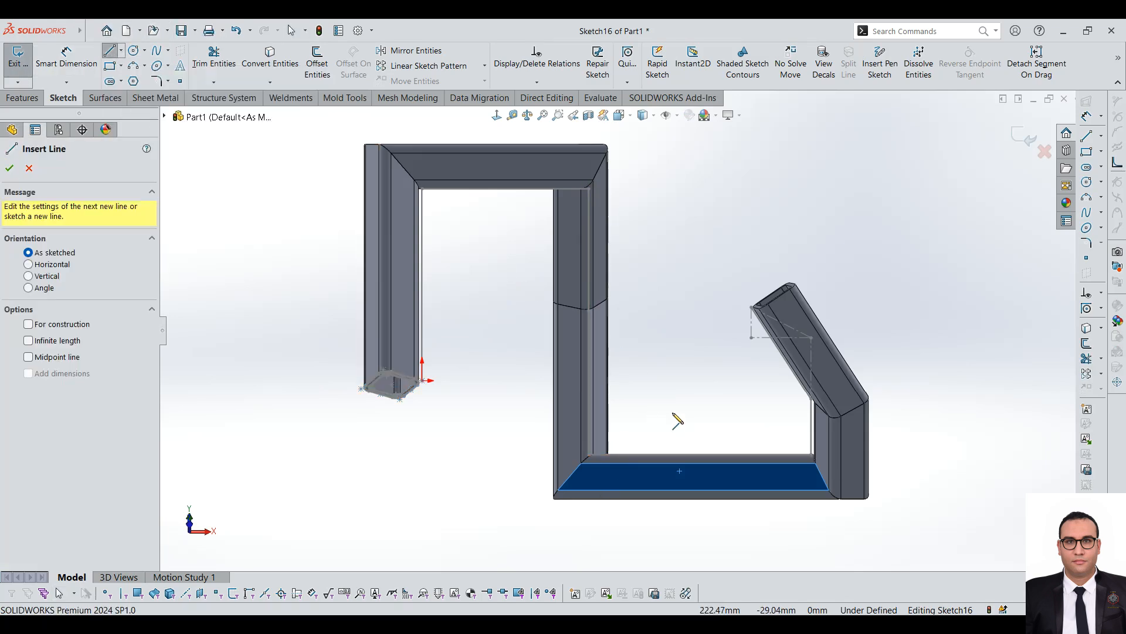
pyautogui.click(693, 477)
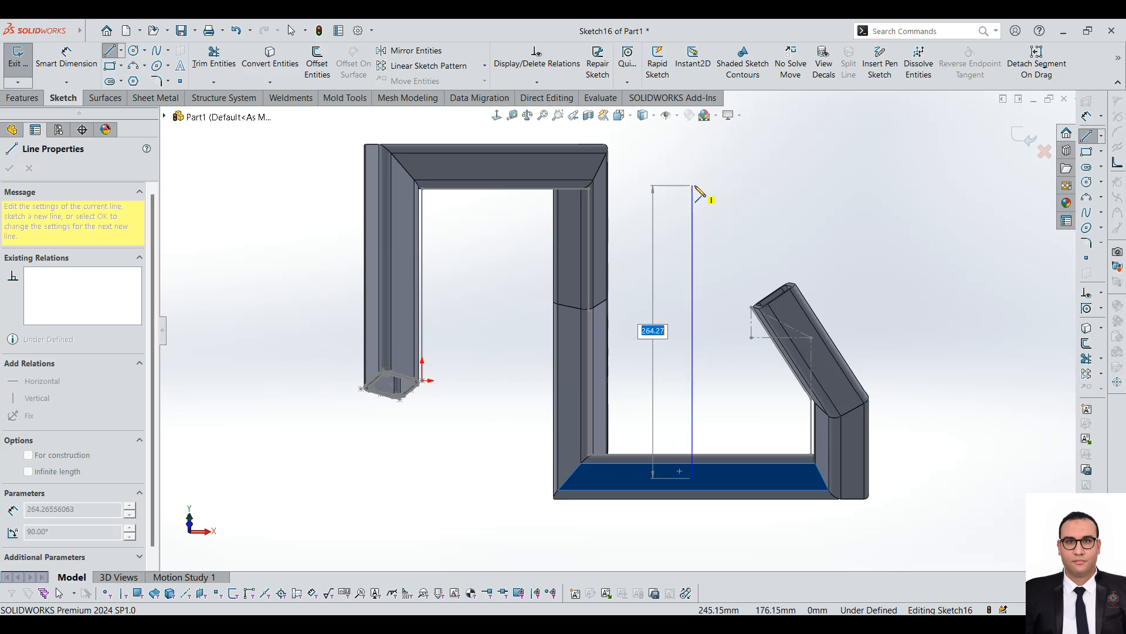
pyautogui.click(697, 186)
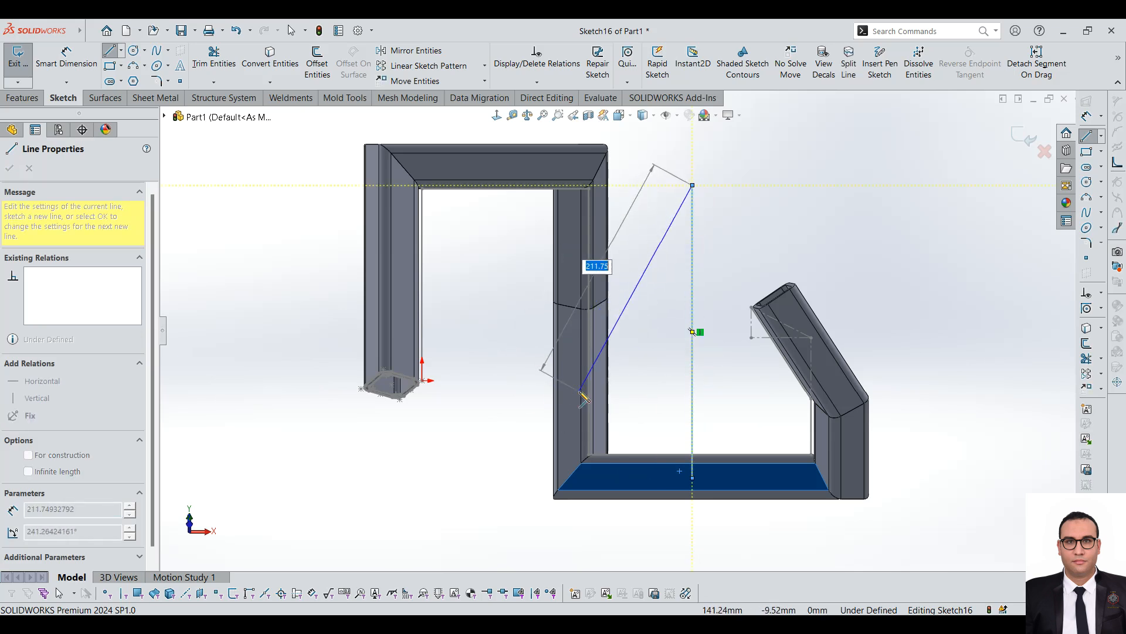
pyautogui.press('Escape')
pyautogui.scroll(3, 374, 371)
pyautogui.moveTo(765, 512)
pyautogui.mouseDown(button='middle')
pyautogui.moveTo(655, 525)
pyautogui.moveTo(657, 349)
pyautogui.mouseUp(button='middle')
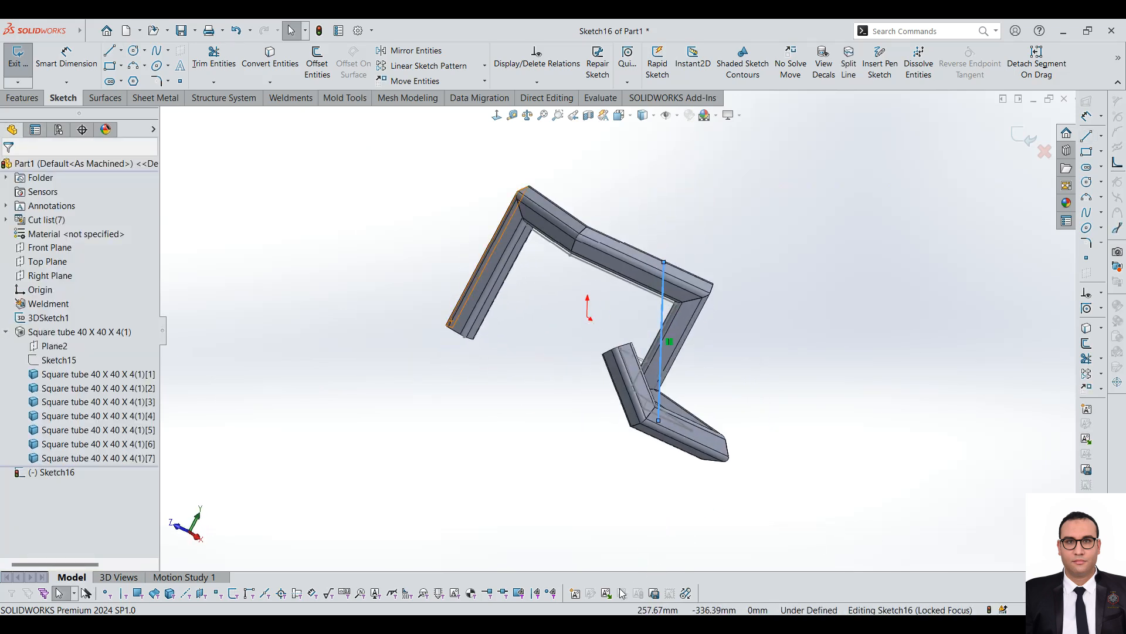
pyautogui.scroll(-3, 653, 345)
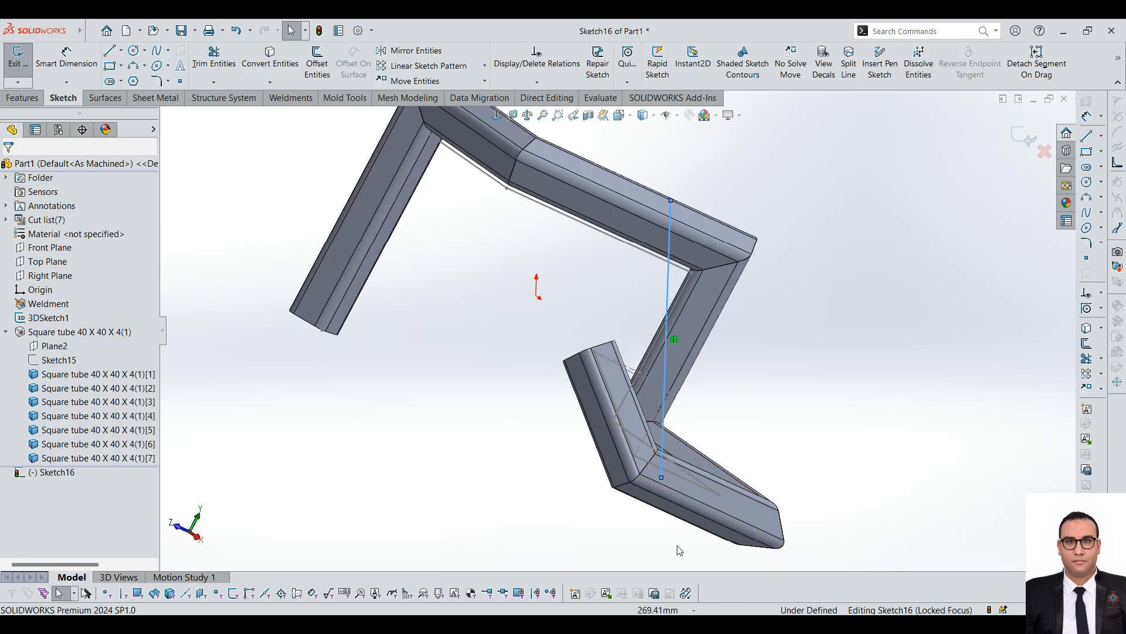
pyautogui.scroll(4, 671, 460)
pyautogui.scroll(4, 615, 521)
pyautogui.scroll(-6, 638, 409)
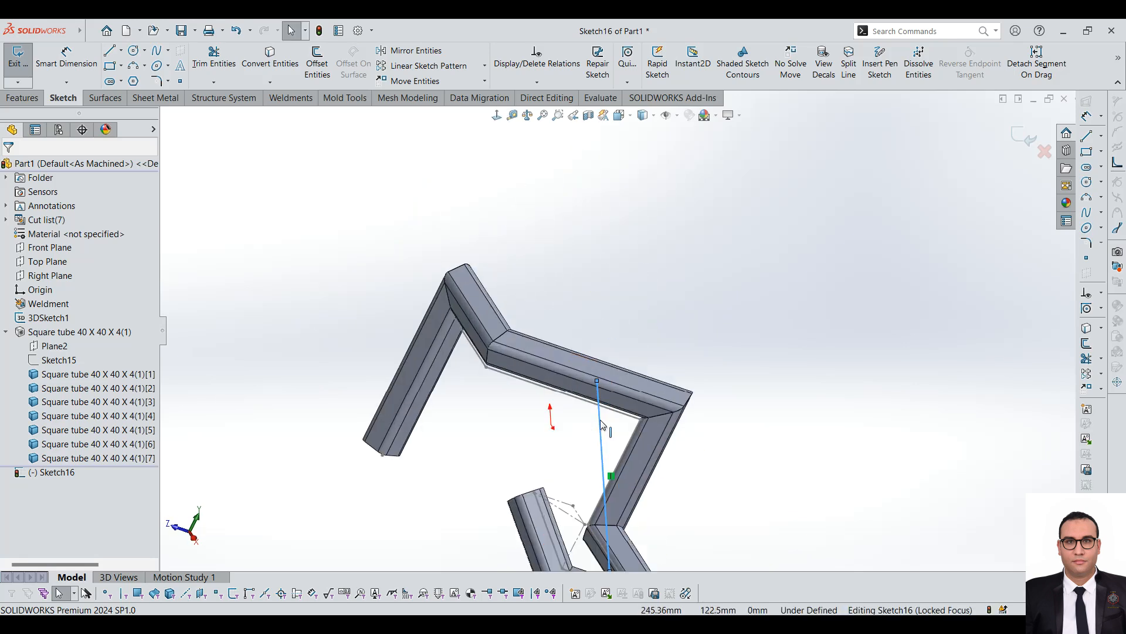
# - Delete the vertical line and exit the 2D sketch on the tube face
pyautogui.press('Delete')
pyautogui.click(503, 370)
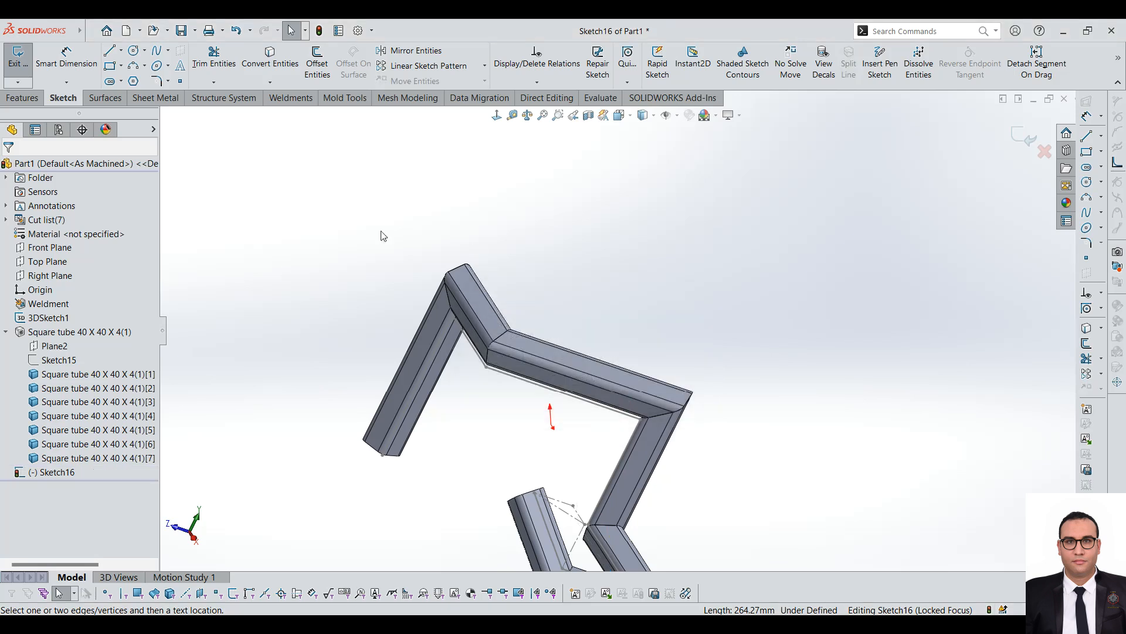
pyautogui.click(17, 63)
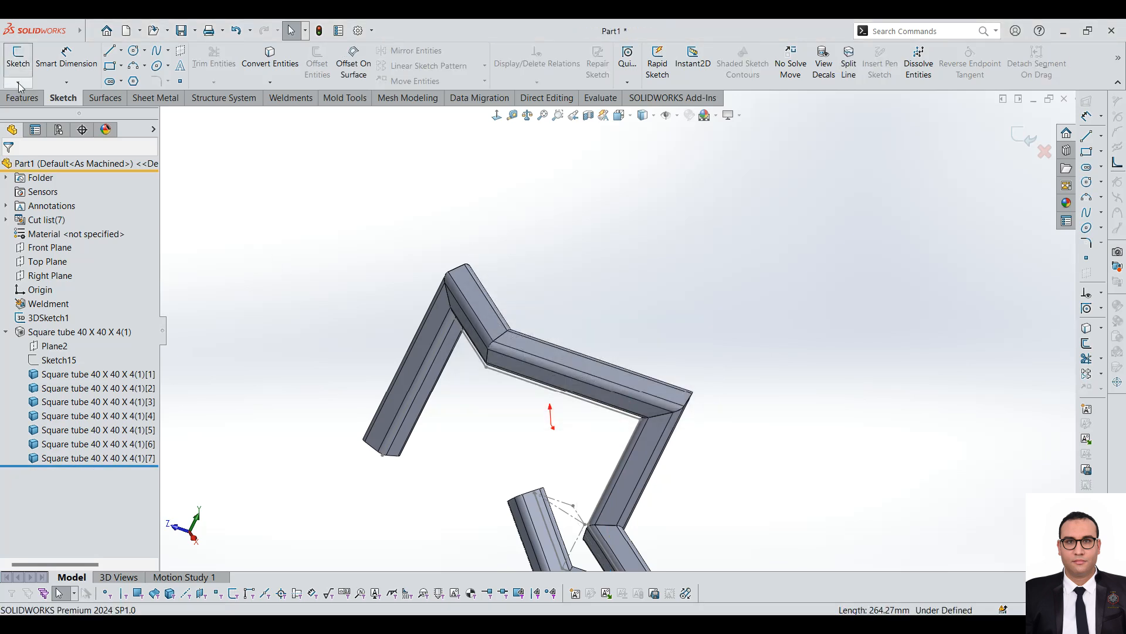
# - Start a new 3D sketch and draw a line about 327 mm long from an inner corner joint of the frame into free space
pyautogui.click(18, 87)
pyautogui.click(43, 110)
pyautogui.scroll(3, 634, 380)
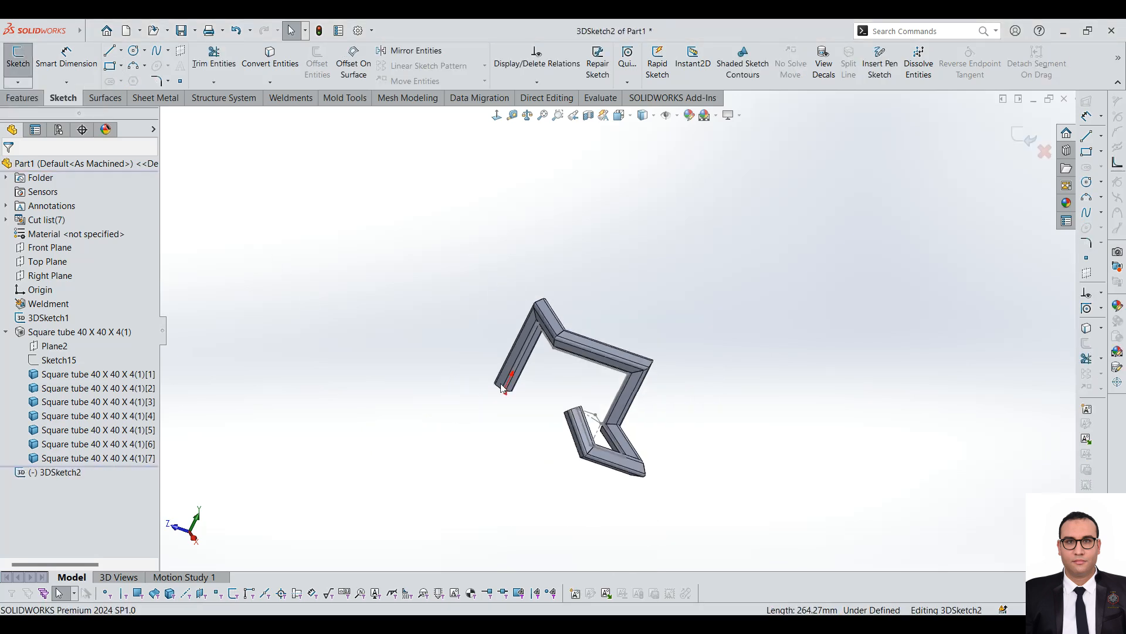
pyautogui.scroll(-4, 635, 380)
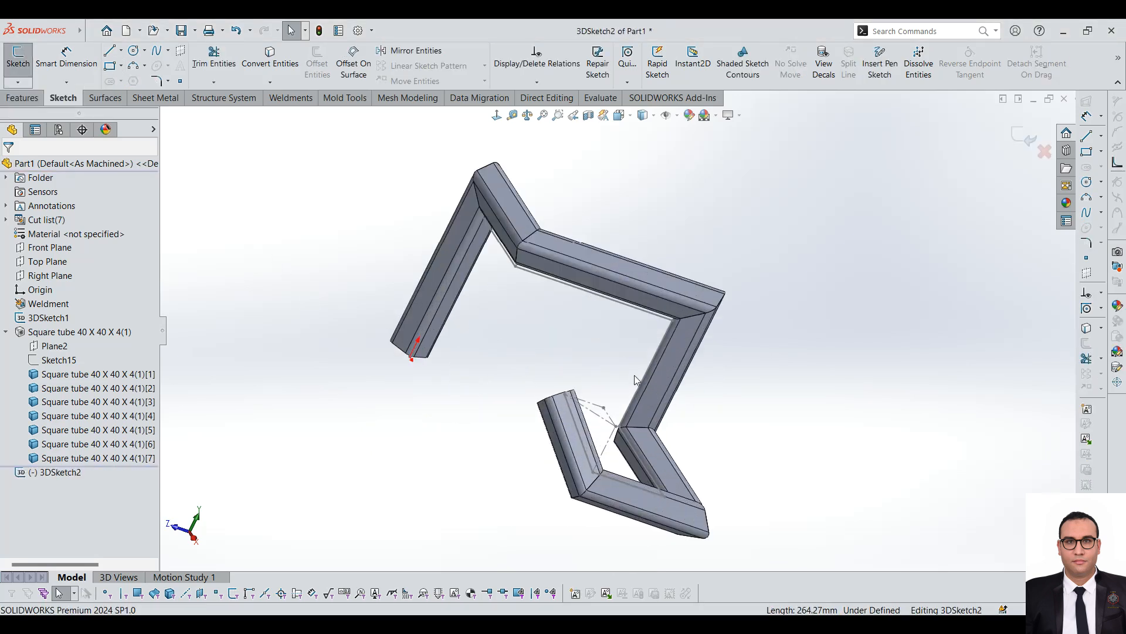
pyautogui.click(113, 53)
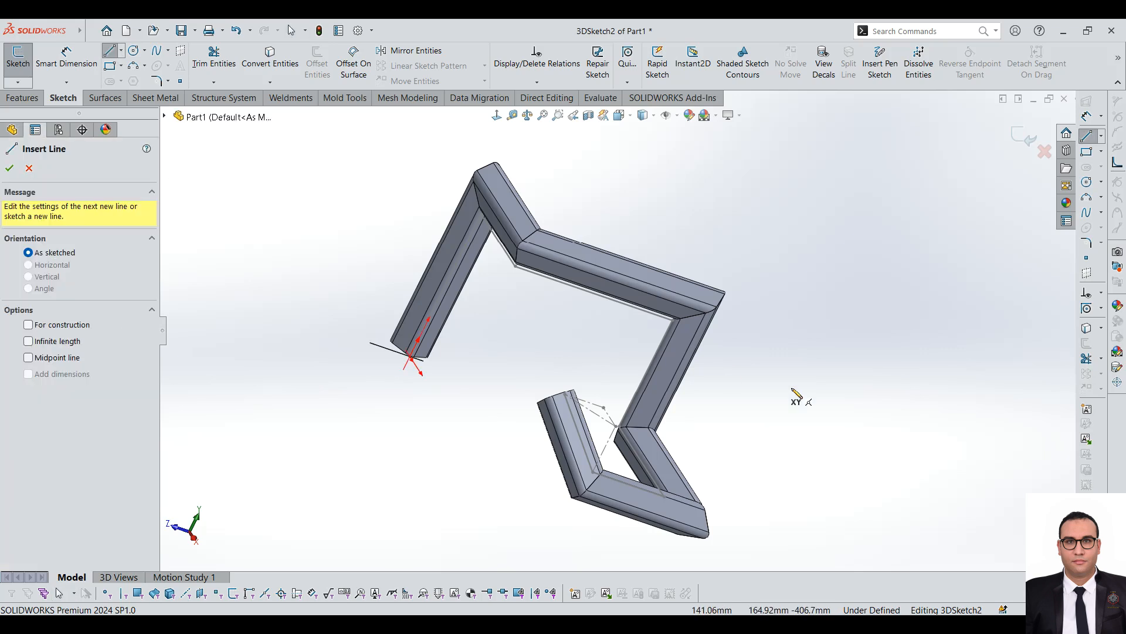
pyautogui.click(639, 427)
pyautogui.moveTo(780, 359); pyautogui.dragTo(663, 326, button='middle')
pyautogui.scroll(1, 704, 437)
pyautogui.scroll(1, 657, 379)
pyautogui.scroll(-1, 668, 364)
pyautogui.moveTo(698, 375); pyautogui.dragTo(623, 392, button='middle')
pyautogui.scroll(3, 660, 375)
pyautogui.scroll(-2, 643, 369)
pyautogui.scroll(-2, 610, 319)
pyautogui.scroll(-1, 500, 326)
pyautogui.scroll(-1, 501, 329)
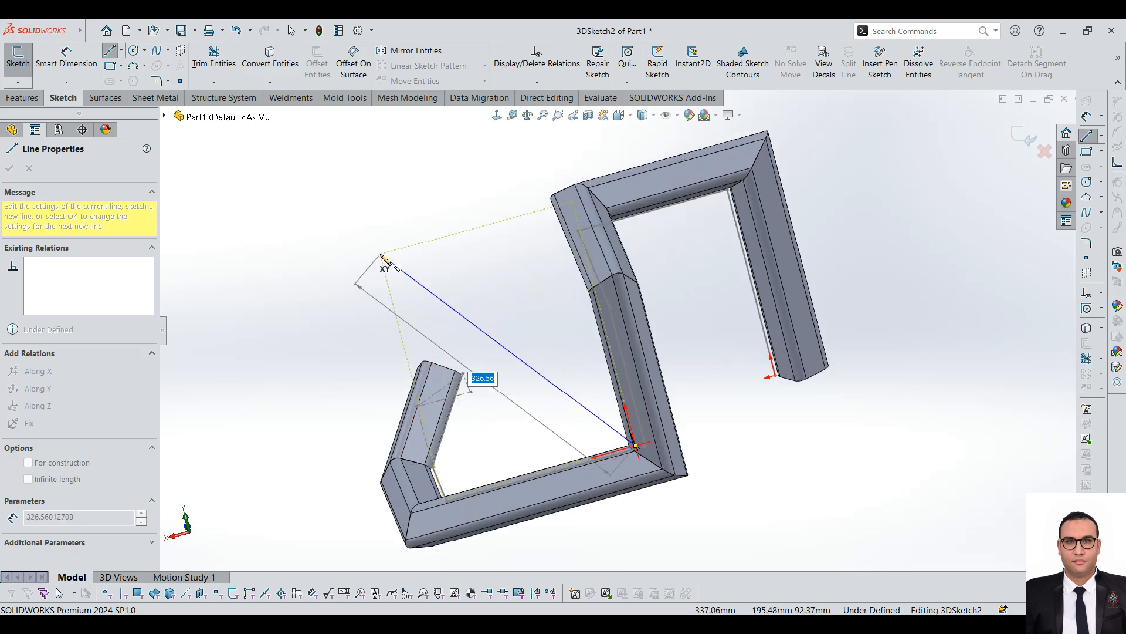
pyautogui.click(381, 254)
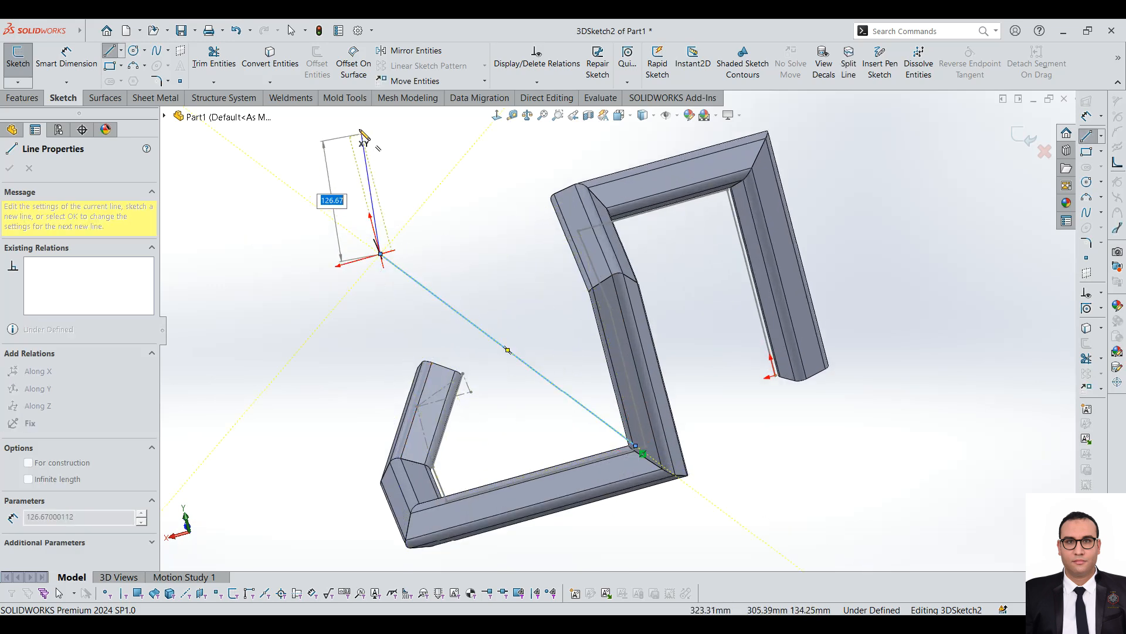
# - Continue the 3D sketch path with a second line running upward along the Y axis
pyautogui.moveTo(402, 239); pyautogui.dragTo(474, 244, button='middle')
pyautogui.scroll(2, 587, 359)
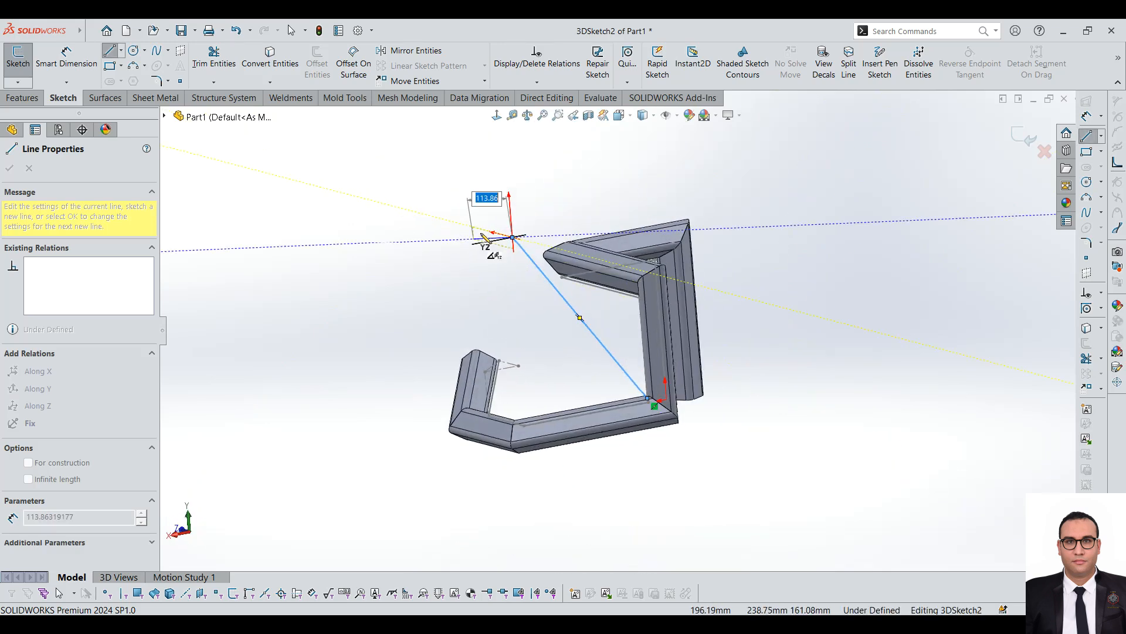
pyautogui.click(506, 131)
pyautogui.scroll(2, 606, 192)
pyautogui.moveTo(599, 194)
pyautogui.mouseDown(button='middle')
pyautogui.moveTo(587, 196)
pyautogui.moveTo(591, 259)
pyautogui.mouseUp(button='middle')
pyautogui.scroll(-1, 618, 229)
pyautogui.scroll(-2, 623, 236)
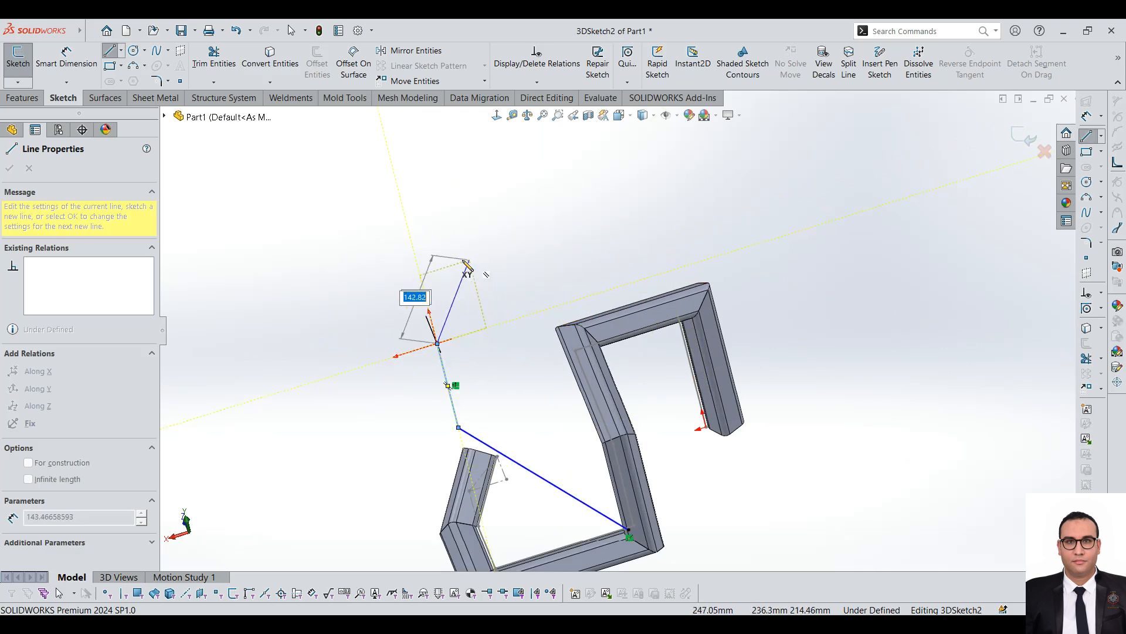
# - Add a third line along the X axis and a sloping last line ending at the frame's far upper corner, and finish the path
pyautogui.click(654, 276)
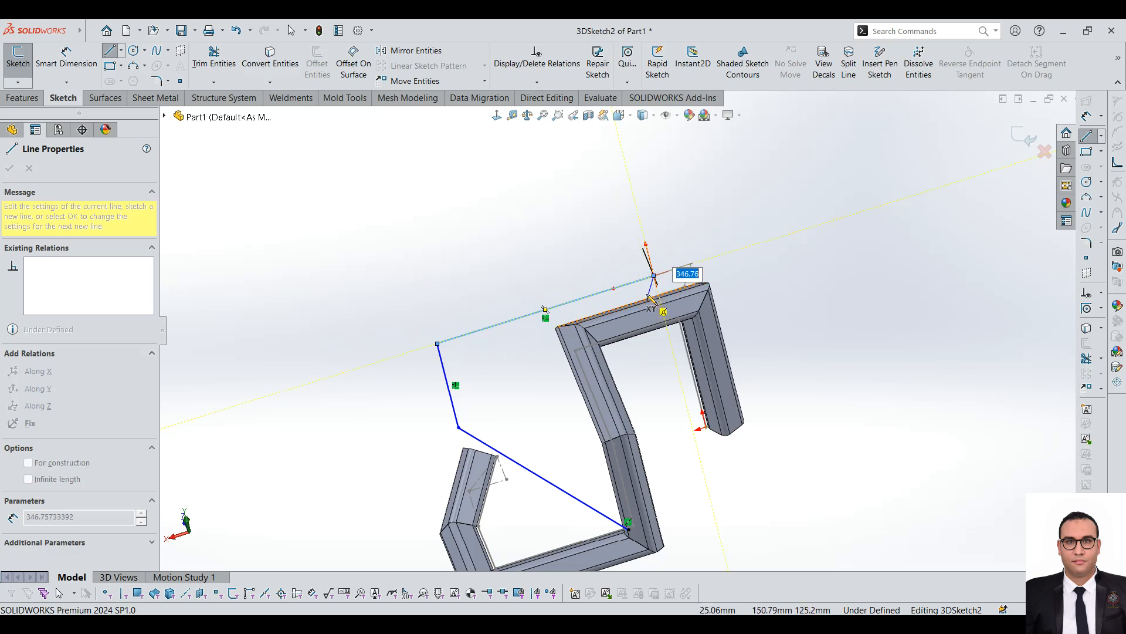
pyautogui.click(704, 300)
pyautogui.press('Escape')
pyautogui.scroll(2, 634, 356)
pyautogui.moveTo(633, 356)
pyautogui.mouseDown(button='middle')
pyautogui.moveTo(561, 347)
pyautogui.moveTo(524, 410)
pyautogui.moveTo(558, 405)
pyautogui.moveTo(630, 448)
pyautogui.moveTo(632, 421)
pyautogui.moveTo(571, 364)
pyautogui.moveTo(634, 393)
pyautogui.mouseUp(button='middle')
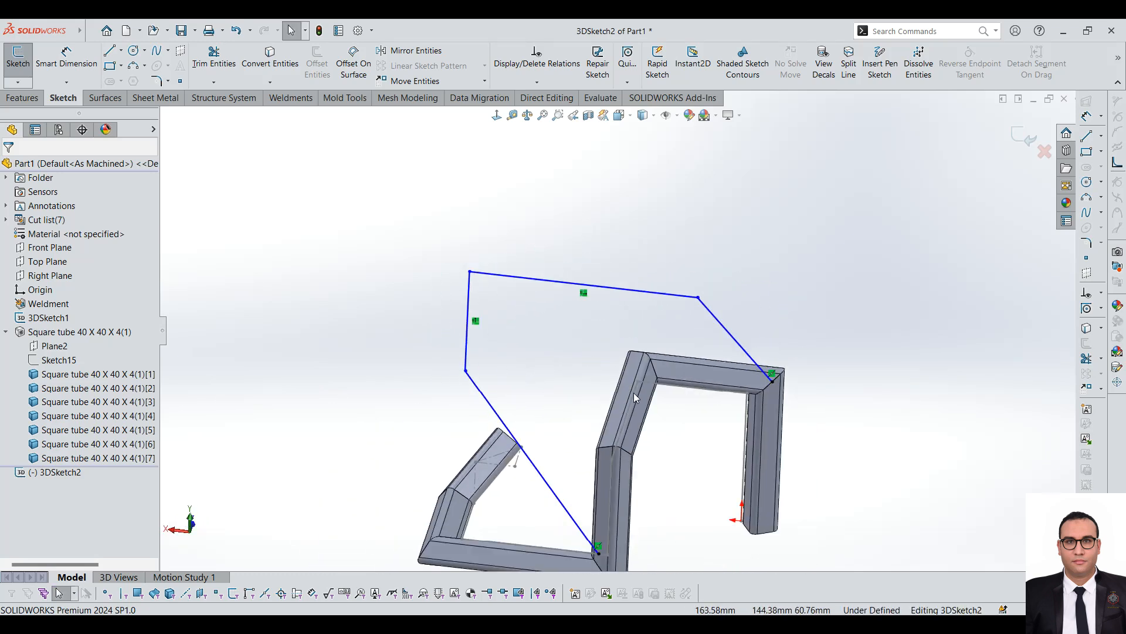
pyautogui.scroll(-2, 578, 463)
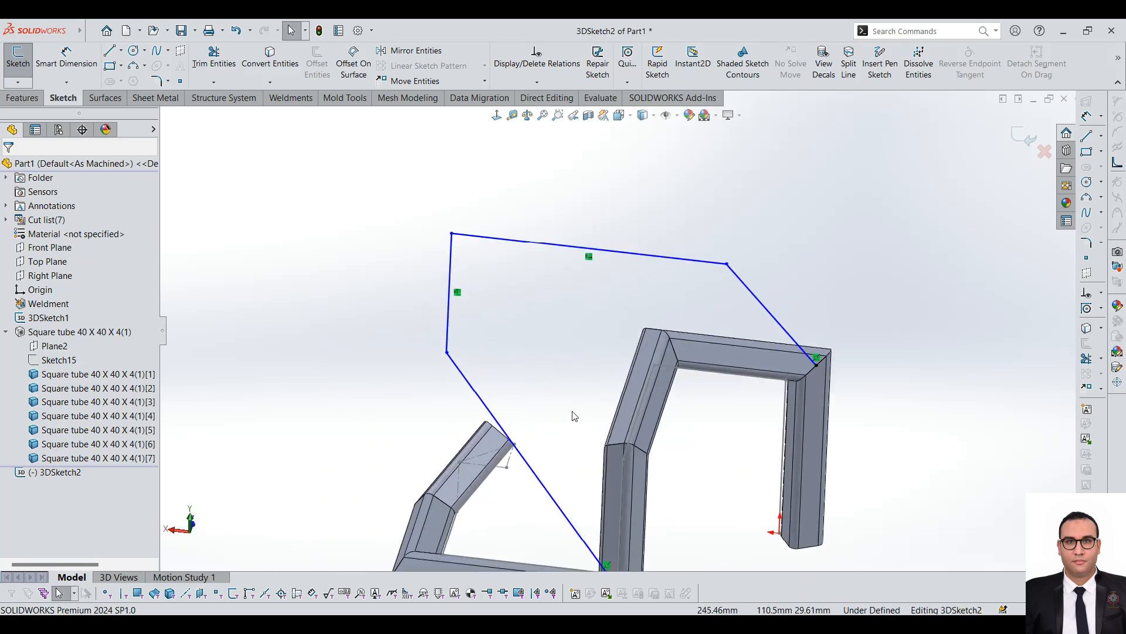
# - Finish the 3D sketch and set up a structural member with an iso pipe profile of size 33.7 x 4.0
pyautogui.click(1022, 139)
pyautogui.press('z')
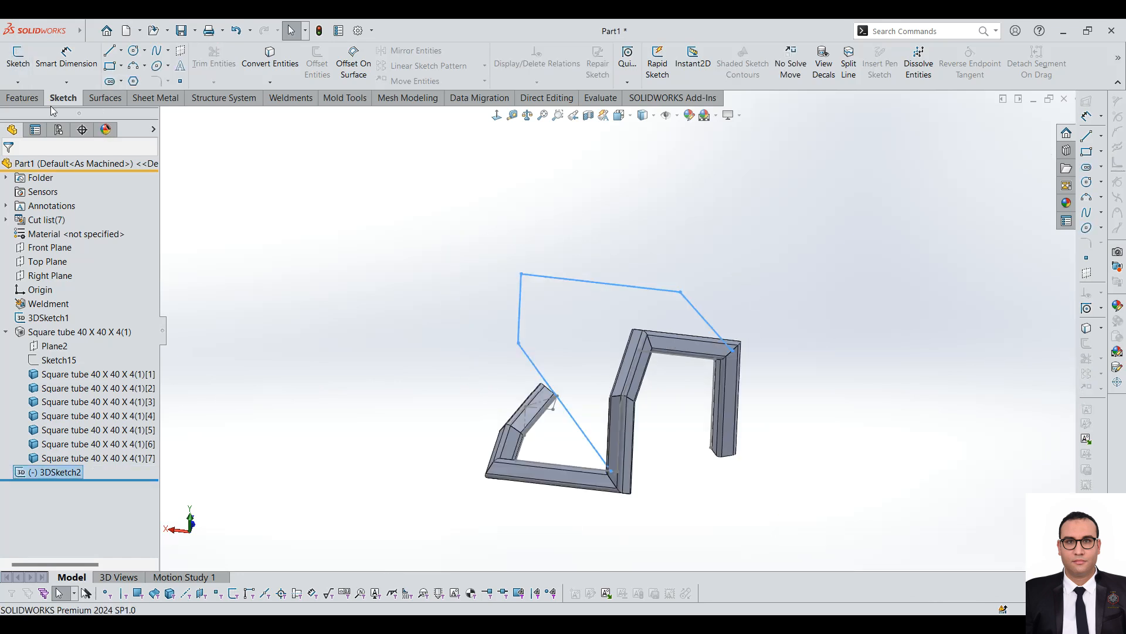
pyautogui.click(152, 100)
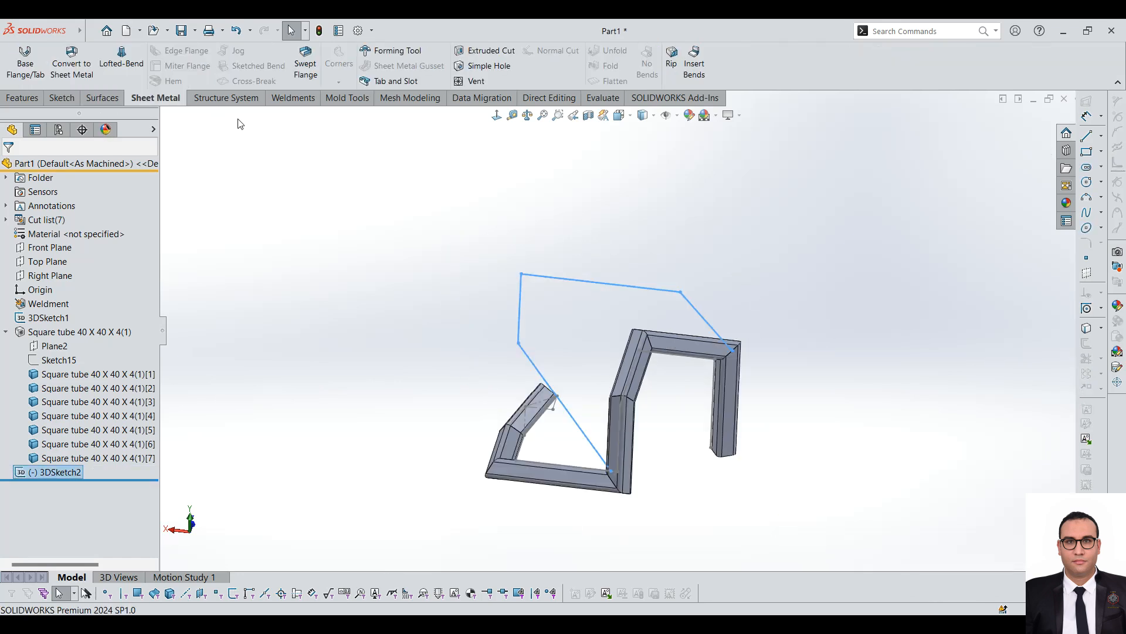
pyautogui.click(288, 100)
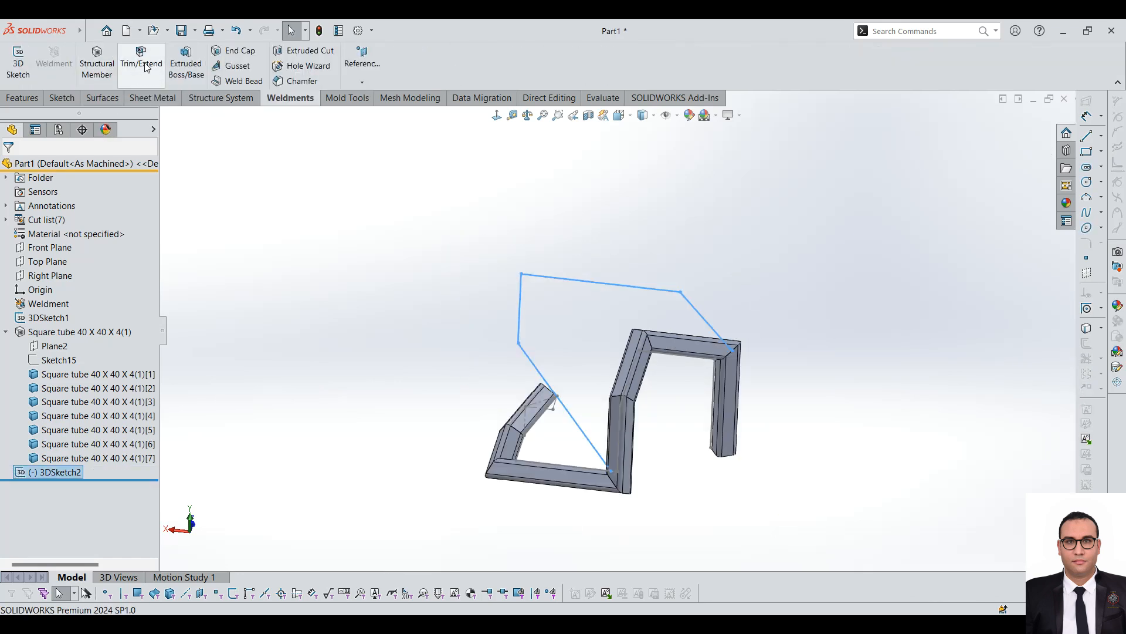
pyautogui.click(97, 62)
pyautogui.click(36, 286)
pyautogui.click(20, 321)
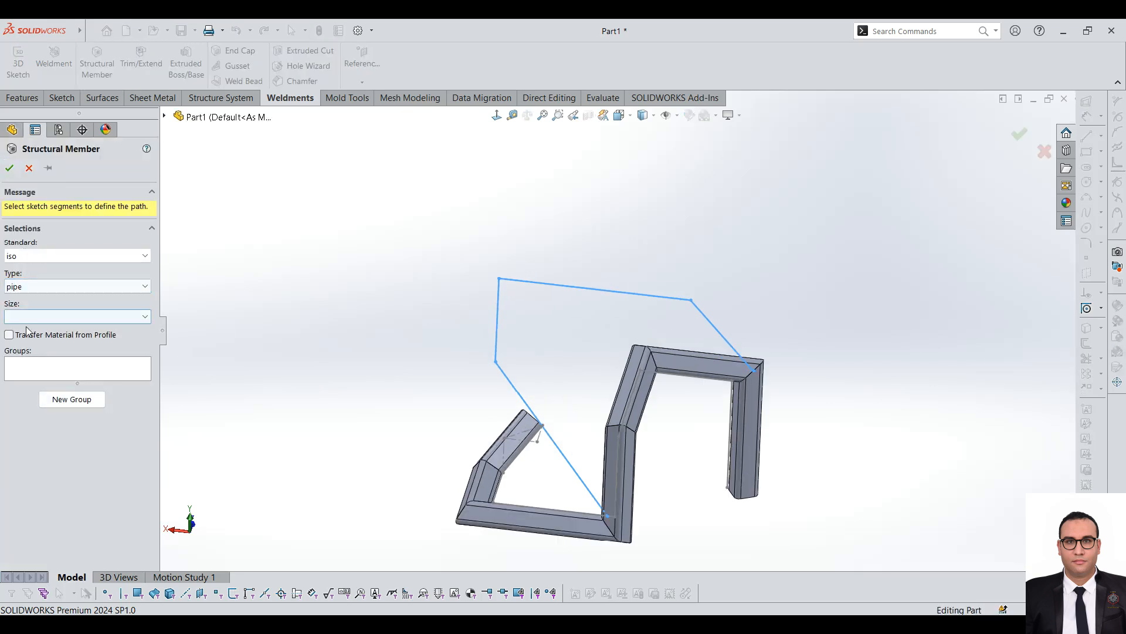
pyautogui.click(76, 316)
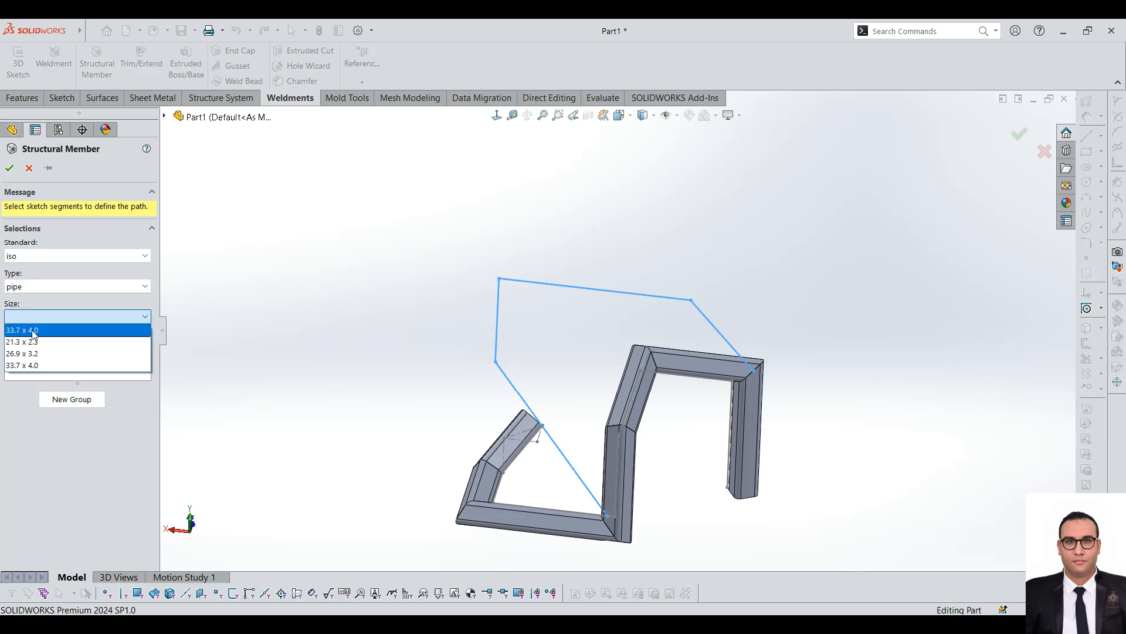
pyautogui.click(29, 365)
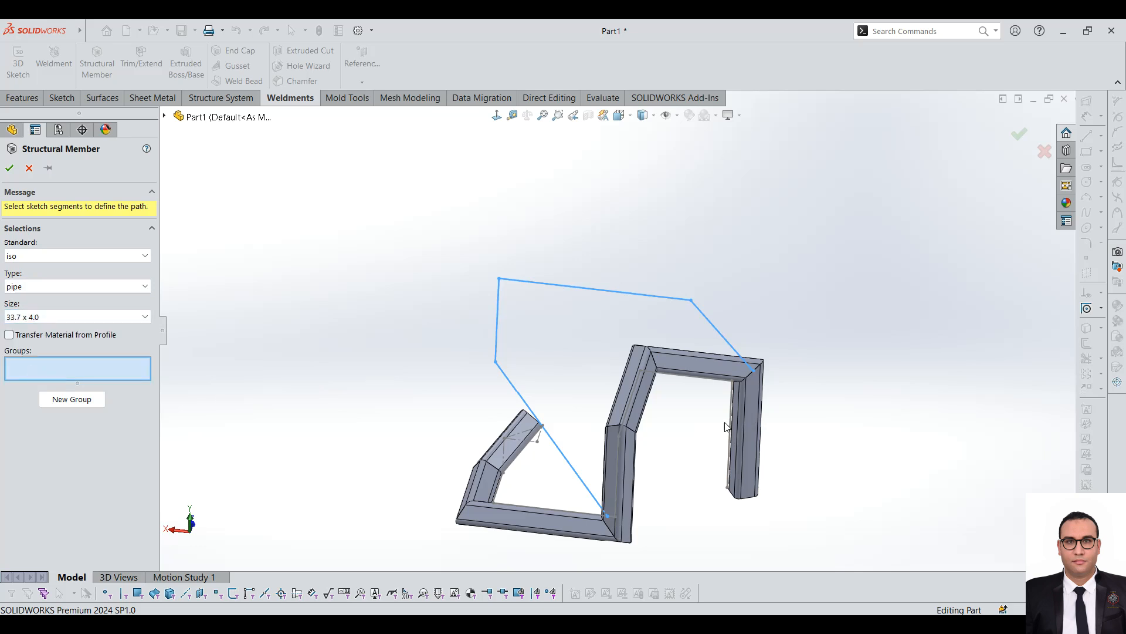
# - Create the pipe member along the four connected lines of the second 3D sketch
pyautogui.click(573, 466)
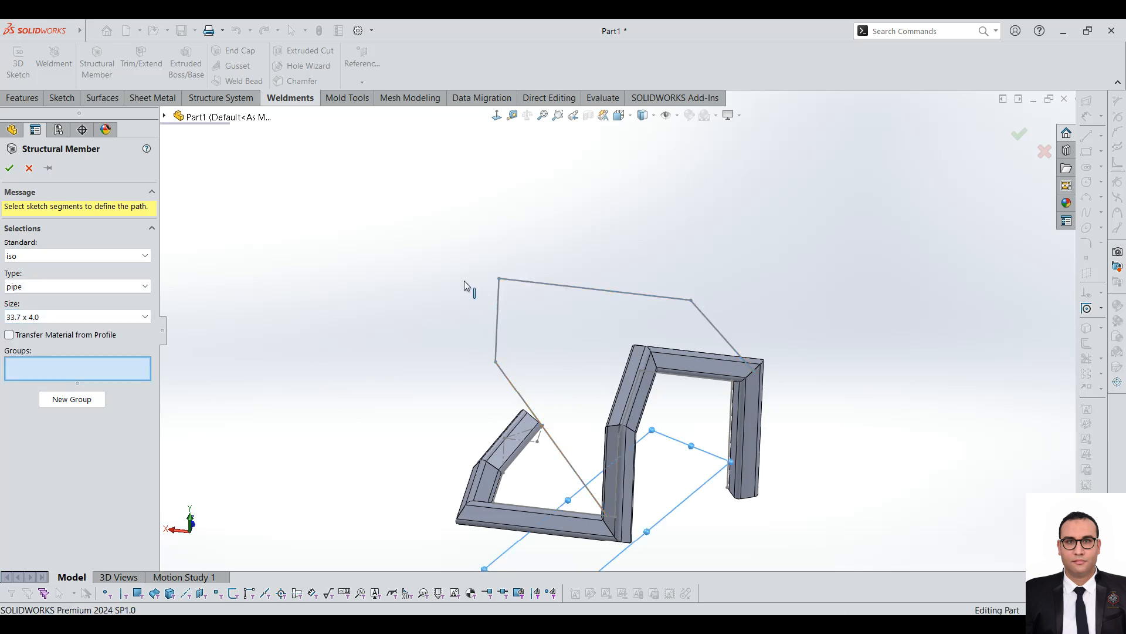
pyautogui.click(498, 314)
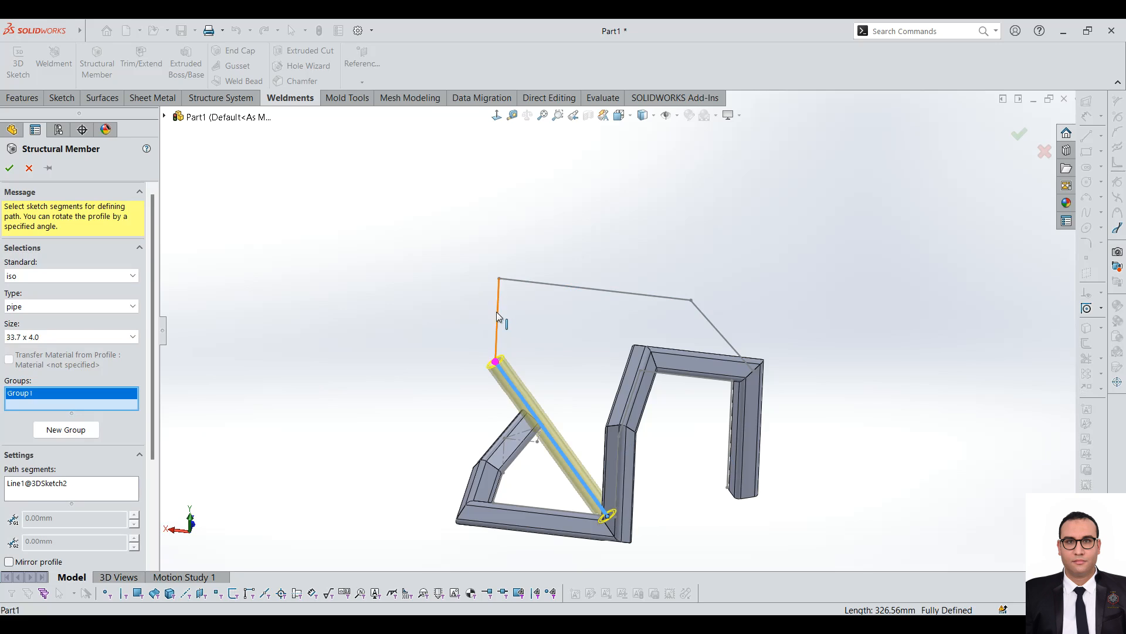
pyautogui.click(577, 288)
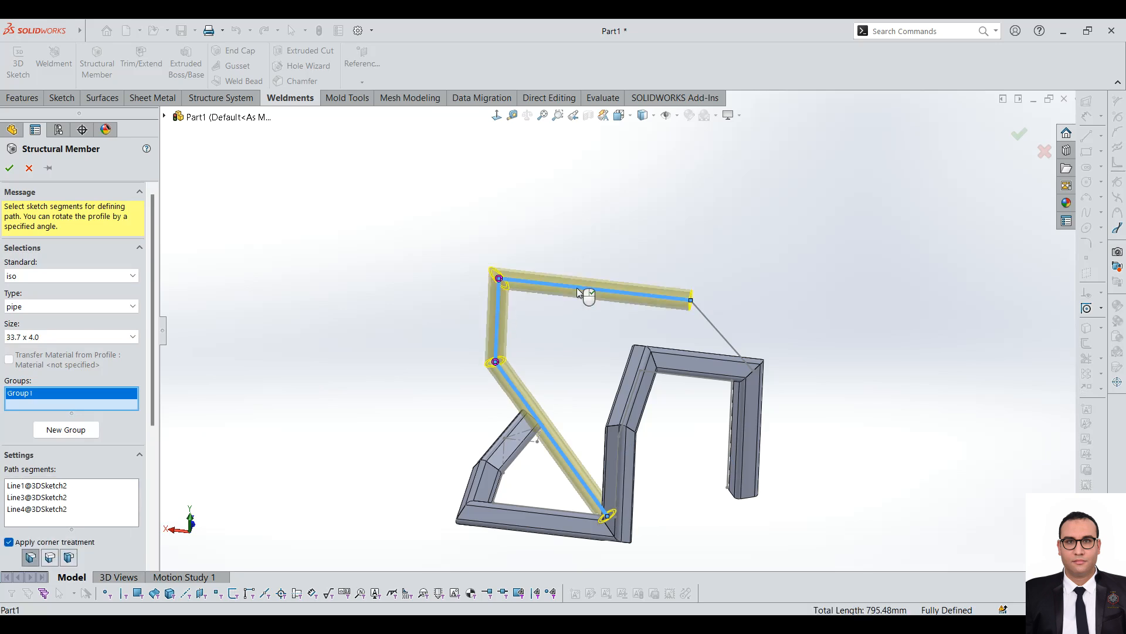
pyautogui.click(721, 333)
pyautogui.moveTo(719, 401); pyautogui.dragTo(732, 368, button='middle')
pyautogui.scroll(-5, 681, 351)
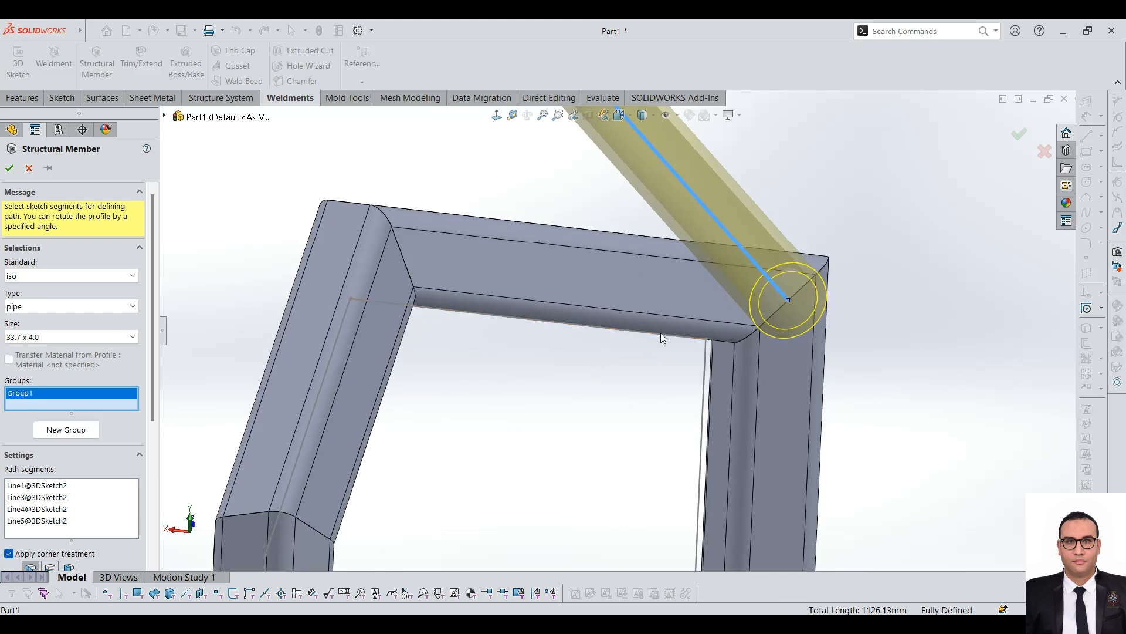
pyautogui.click(9, 171)
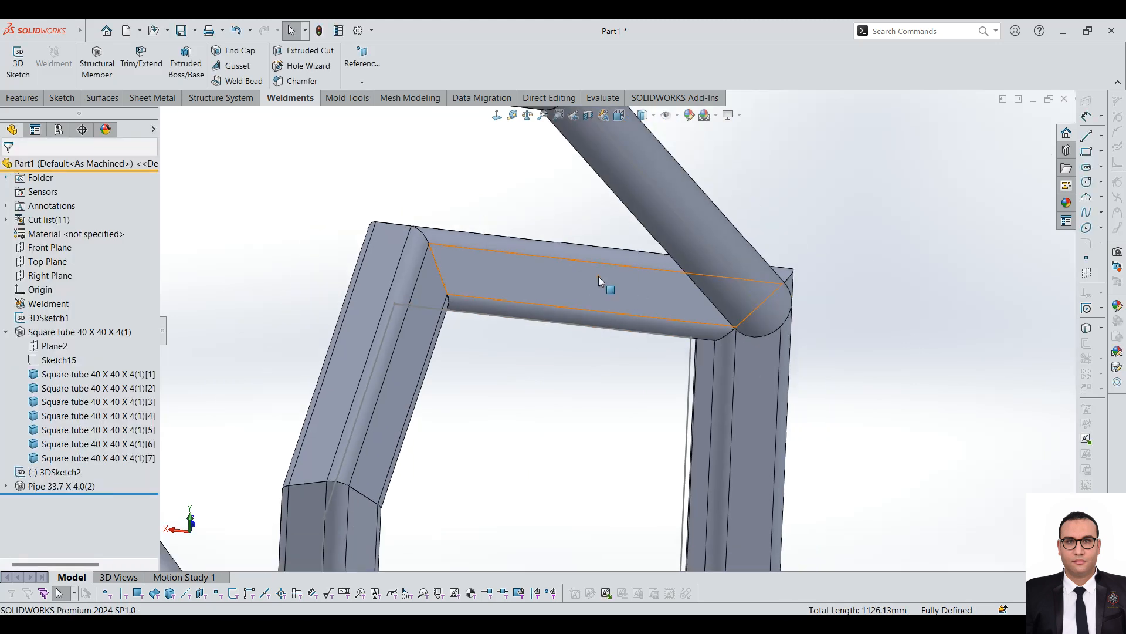
# - Examine the joints where both ends of the new pipe run meet the square tube frame
pyautogui.scroll(5, 599, 276)
pyautogui.moveTo(583, 346); pyautogui.dragTo(484, 295, button='middle')
pyautogui.scroll(-6, 742, 354)
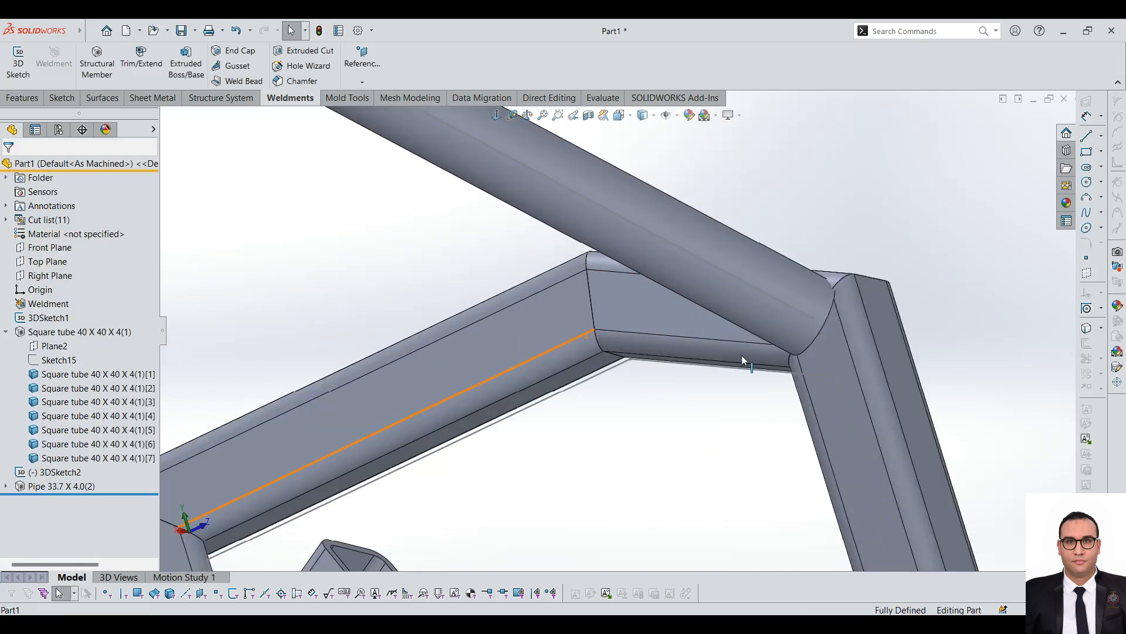
pyautogui.moveTo(669, 343); pyautogui.dragTo(719, 268, button='middle')
pyautogui.scroll(-4, 661, 238)
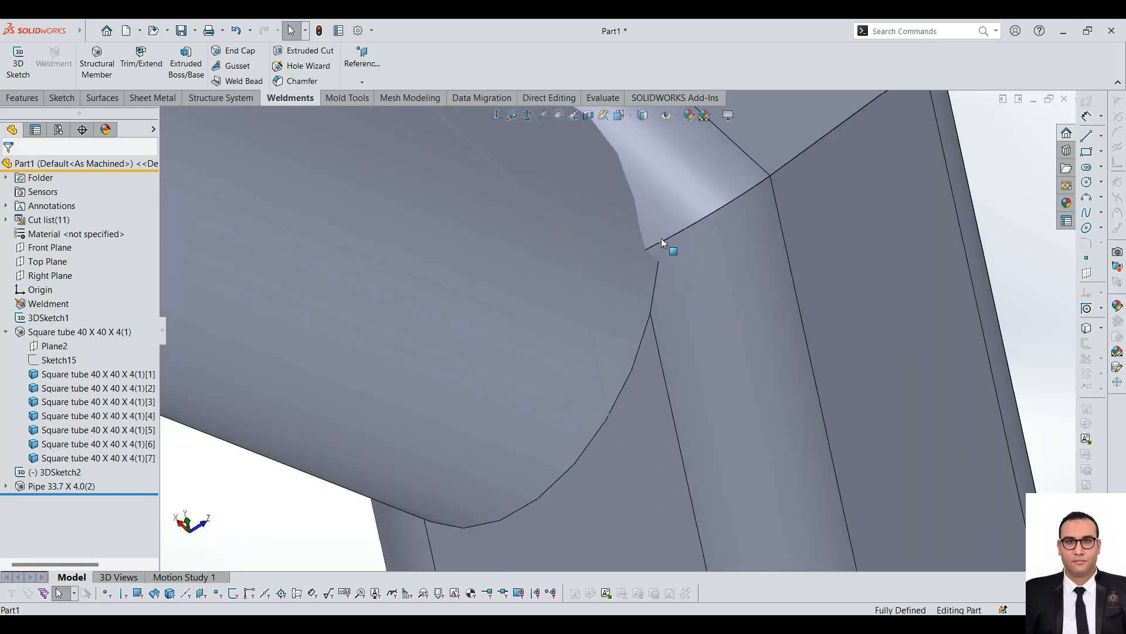
pyautogui.scroll(6, 664, 254)
pyautogui.scroll(-3, 593, 252)
pyautogui.moveTo(595, 293); pyautogui.dragTo(340, 255, button='middle')
pyautogui.scroll(10, 352, 259)
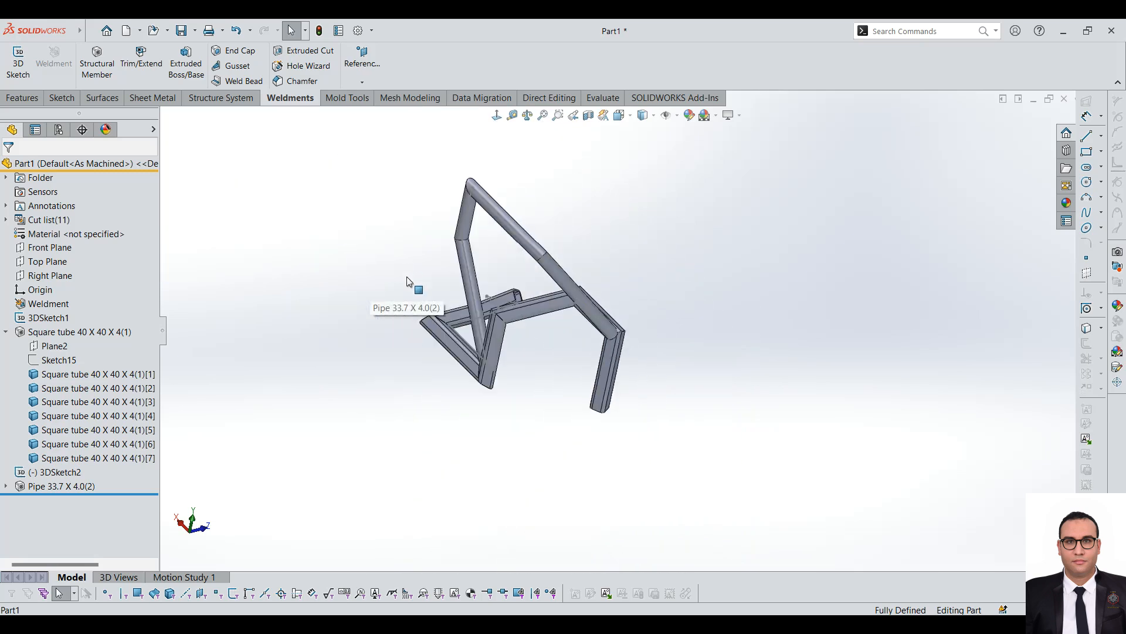
pyautogui.scroll(-5, 429, 335)
pyautogui.moveTo(591, 412); pyautogui.dragTo(830, 502, button='middle')
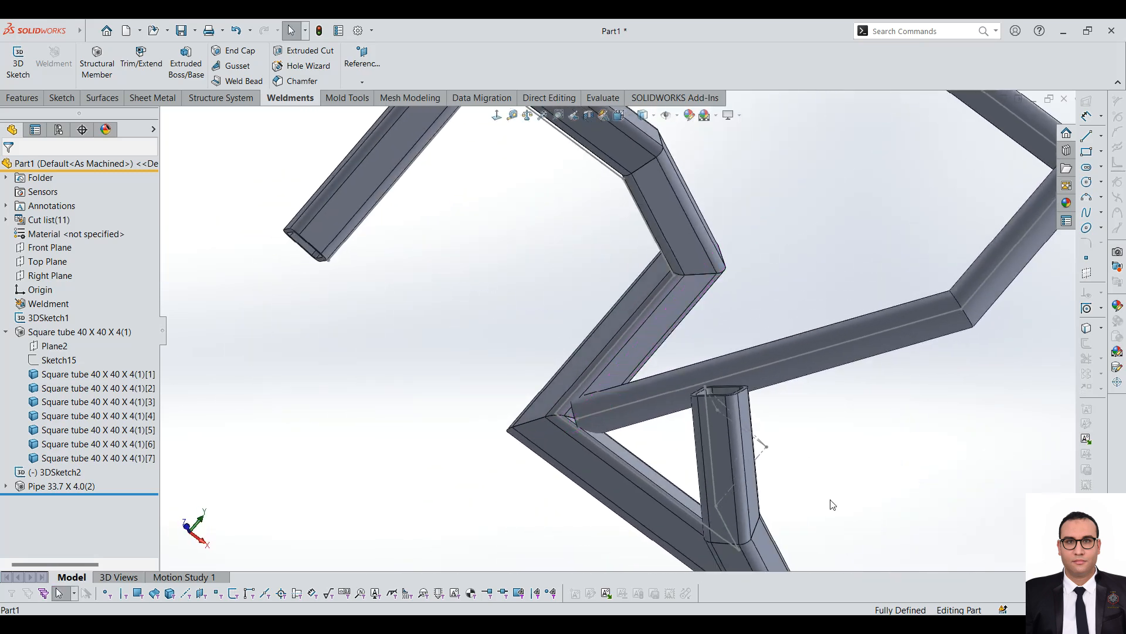
pyautogui.scroll(-5, 604, 395)
pyautogui.scroll(3, 276, 212)
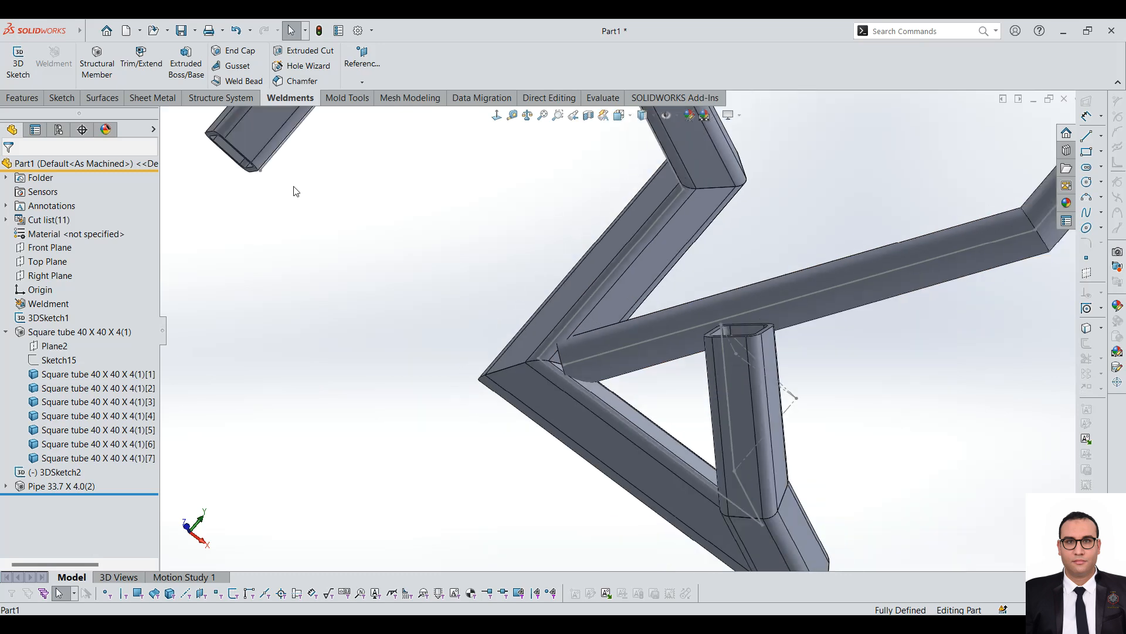
# - Trim pipe segment [1] against the bodies of square tubes [5] and [4] at their shared corner
pyautogui.click(147, 73)
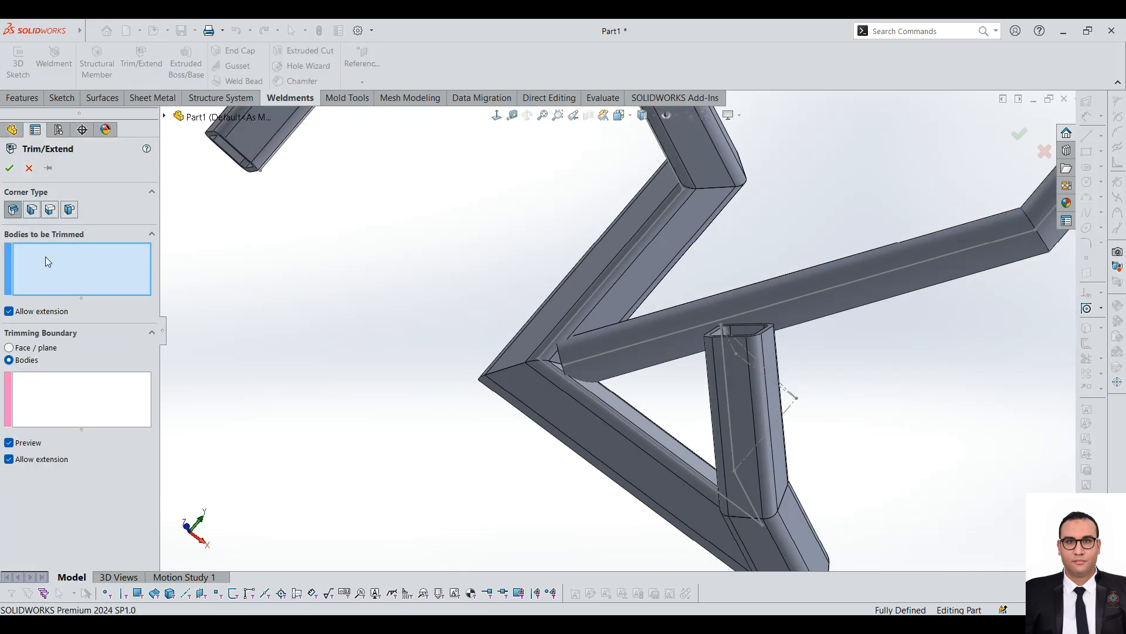
pyautogui.scroll(-2, 708, 359)
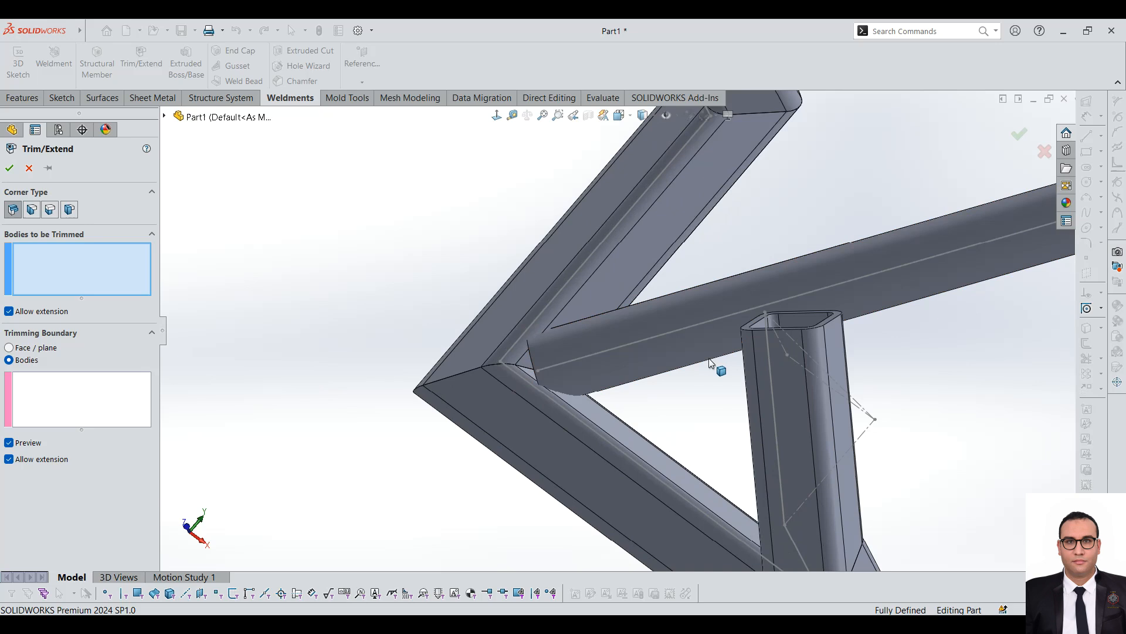
pyautogui.click(681, 349)
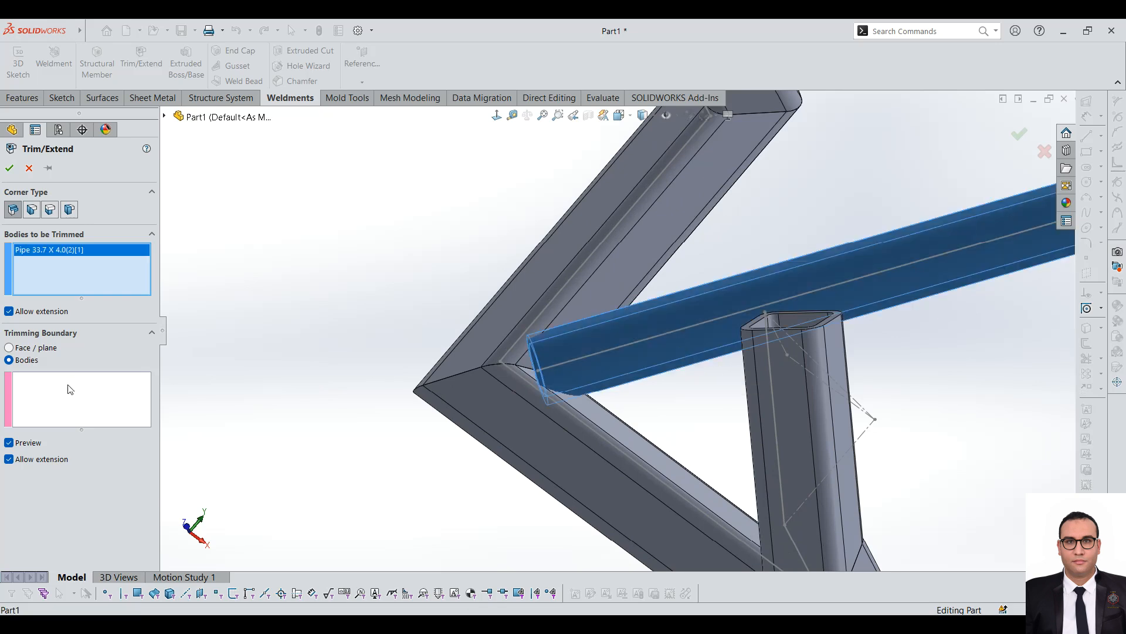
pyautogui.click(70, 389)
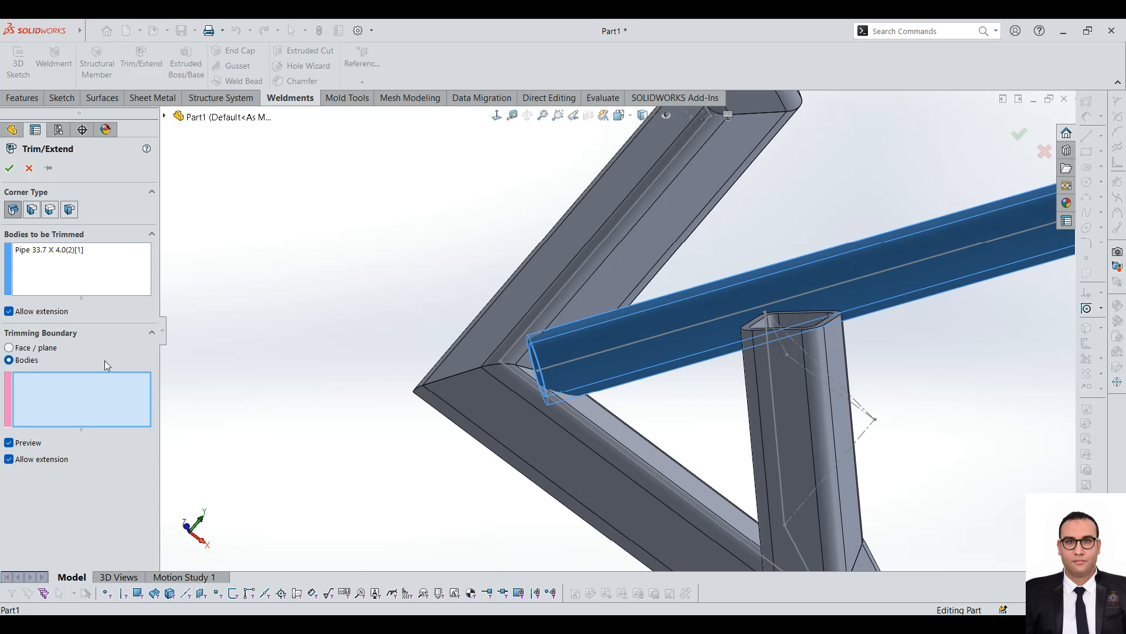
pyautogui.click(510, 420)
pyautogui.click(609, 262)
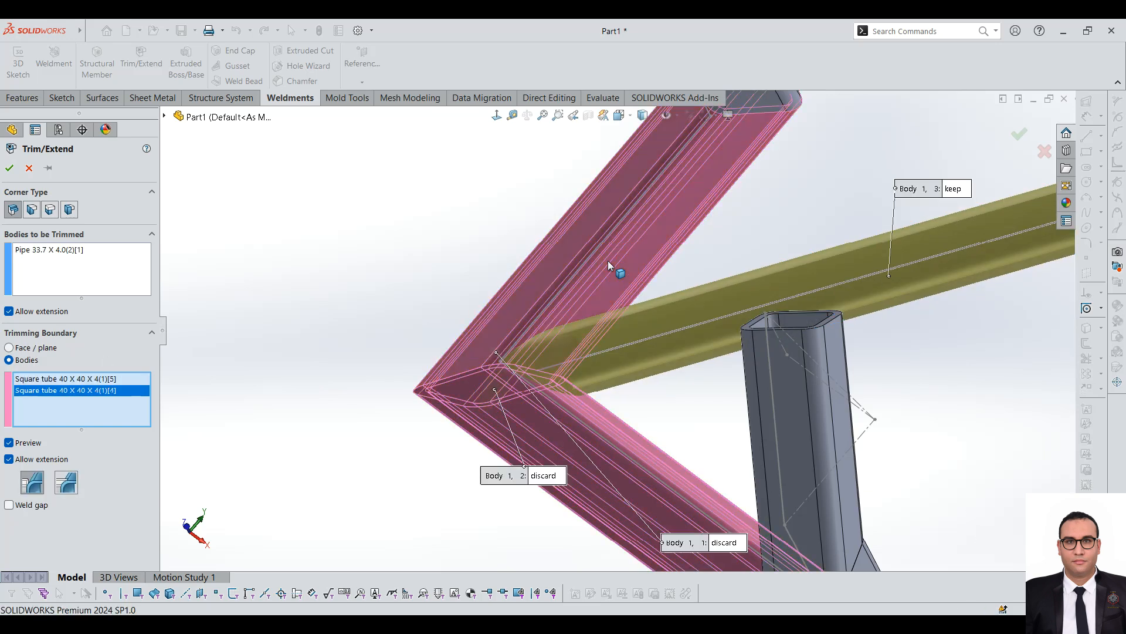
pyautogui.scroll(-6, 444, 382)
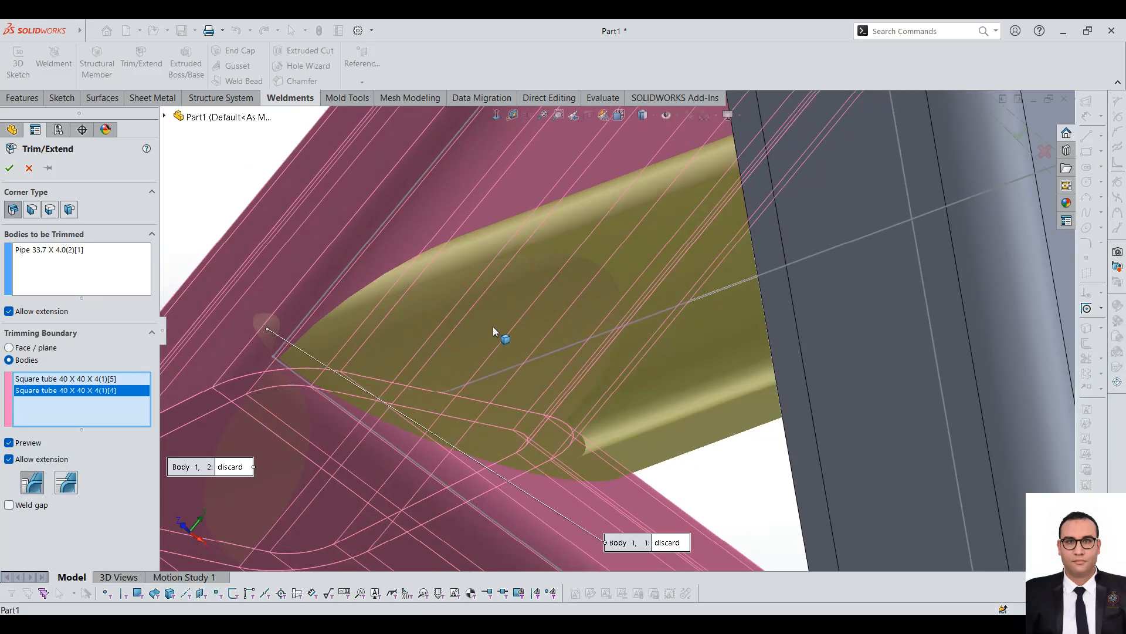
pyautogui.scroll(6, 465, 338)
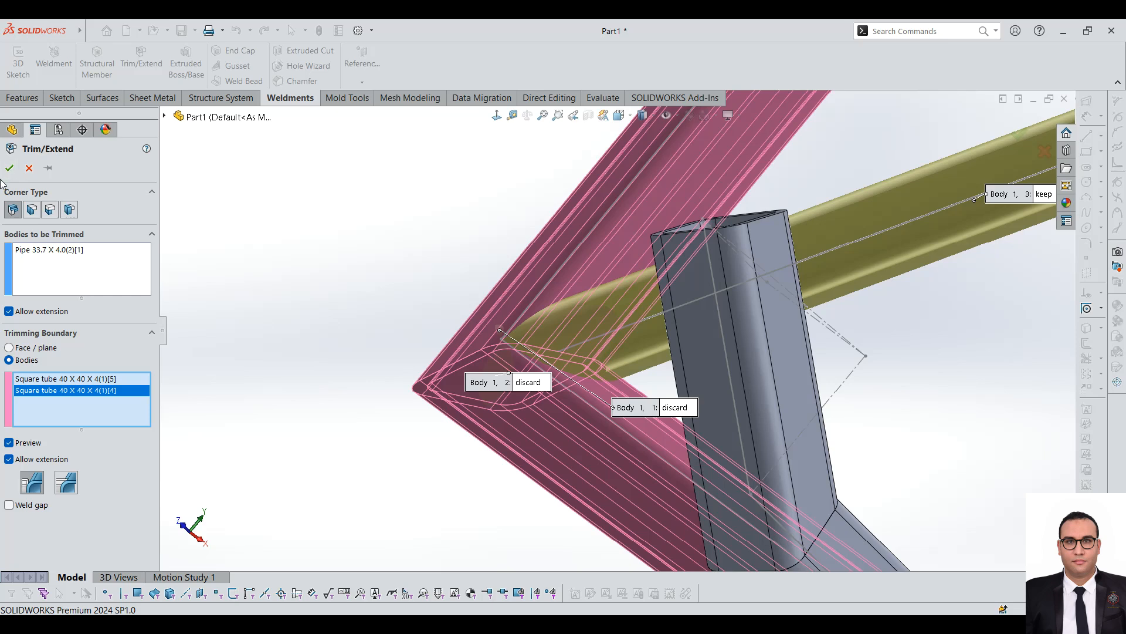
pyautogui.click(8, 170)
# - Inspect the trimmed pipe end and the untrimmed joint at the opposite end of the pipe run
pyautogui.scroll(-5, 575, 322)
pyautogui.scroll(2, 566, 337)
pyautogui.moveTo(578, 338); pyautogui.dragTo(684, 380, button='middle')
pyautogui.scroll(-4, 508, 332)
pyautogui.moveTo(568, 298); pyautogui.dragTo(477, 424, button='middle')
pyautogui.scroll(7, 415, 348)
pyautogui.moveTo(455, 346); pyautogui.dragTo(781, 466, button='middle')
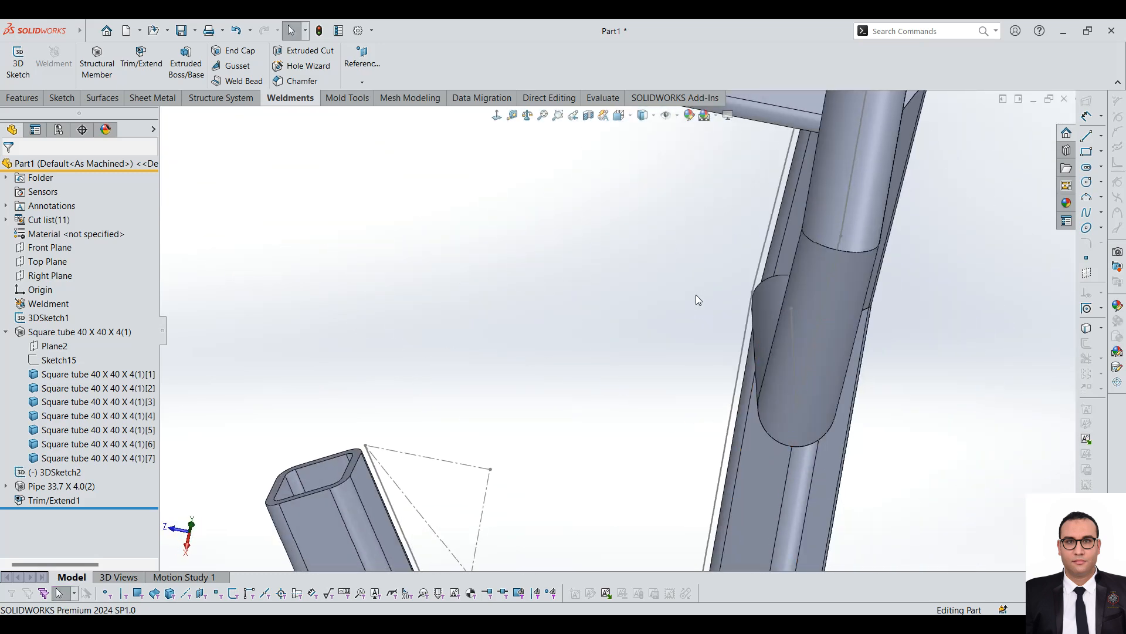
pyautogui.scroll(6, 704, 297)
pyautogui.moveTo(704, 297); pyautogui.dragTo(406, 323, button='middle')
pyautogui.scroll(-8, 406, 322)
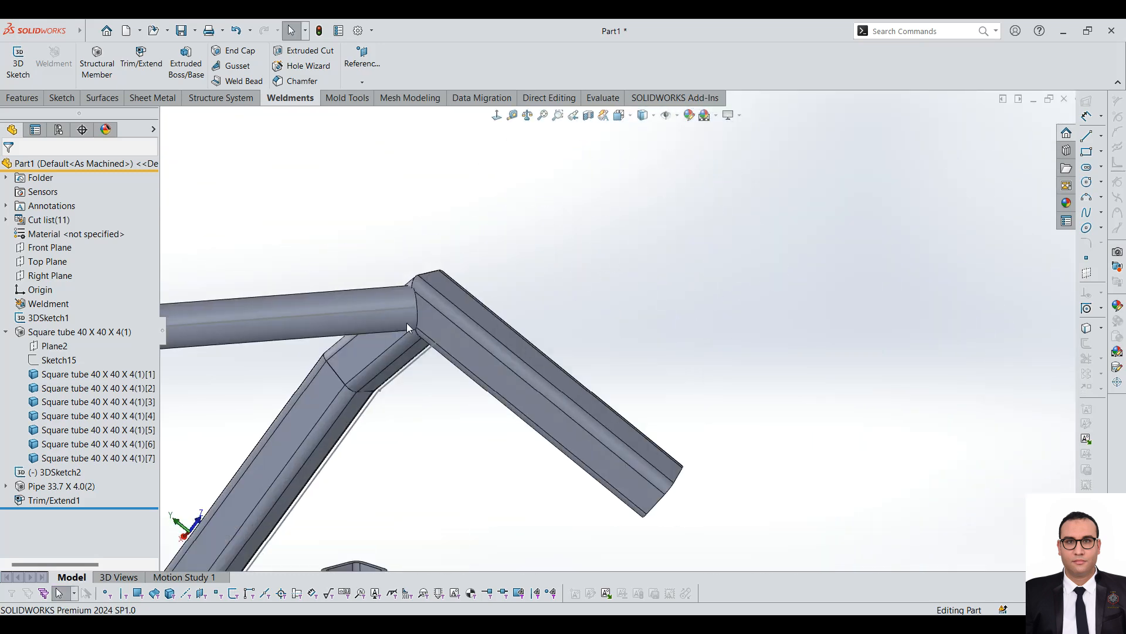
# - Set up a trim of pipe segment [4] against square tubes [1] and [2], with extension of the trimmed body turned off
pyautogui.click(141, 59)
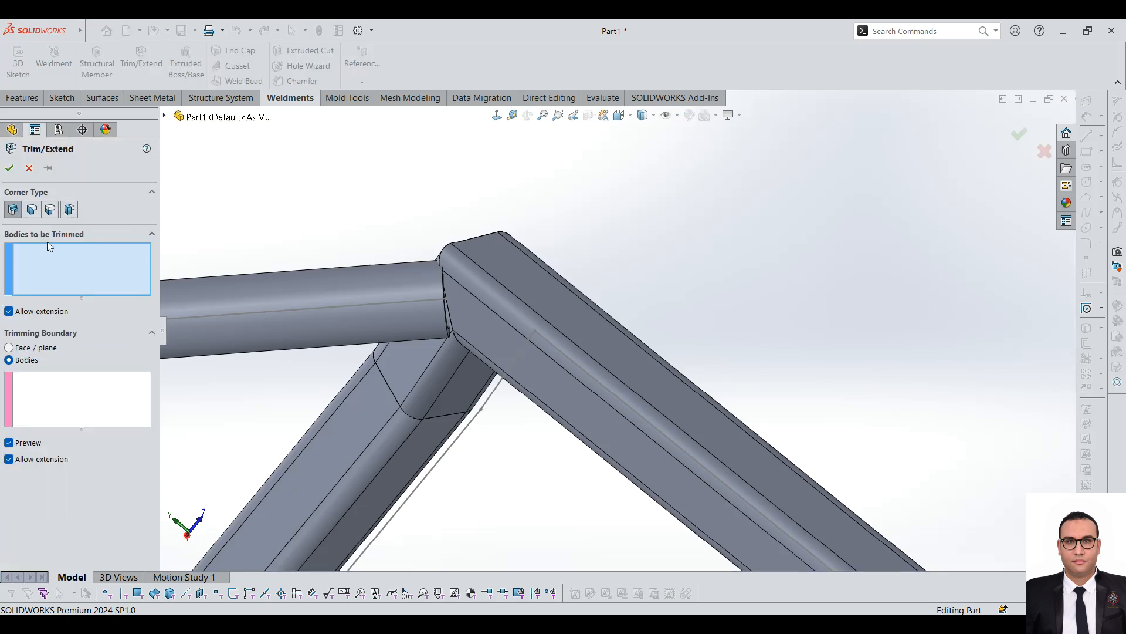
pyautogui.click(43, 317)
pyautogui.scroll(-3, 428, 319)
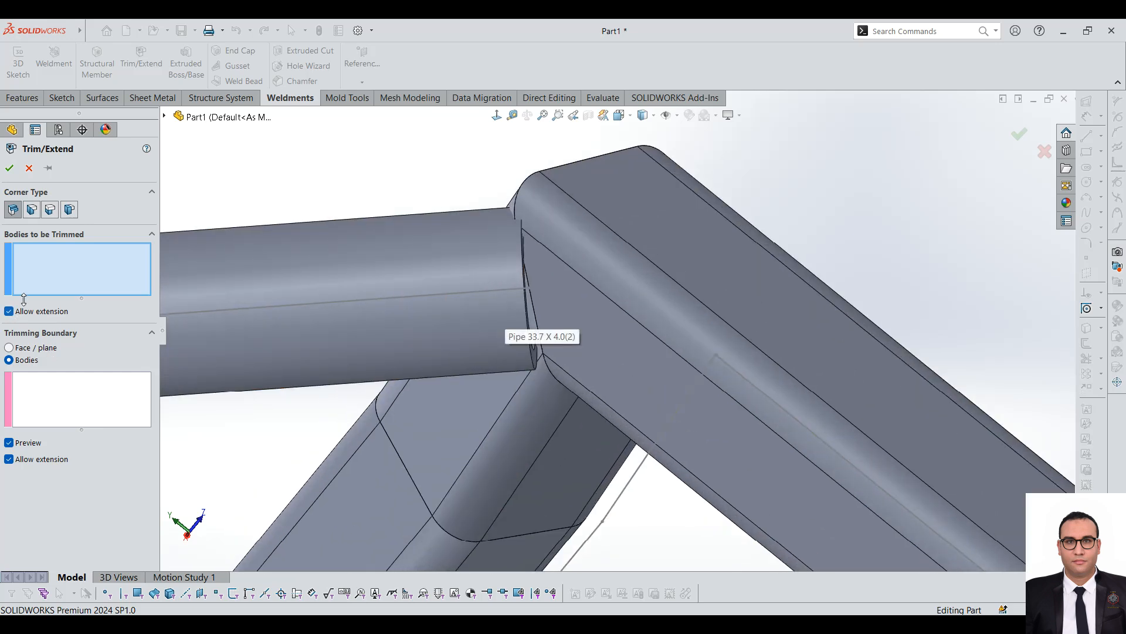
pyautogui.click(39, 315)
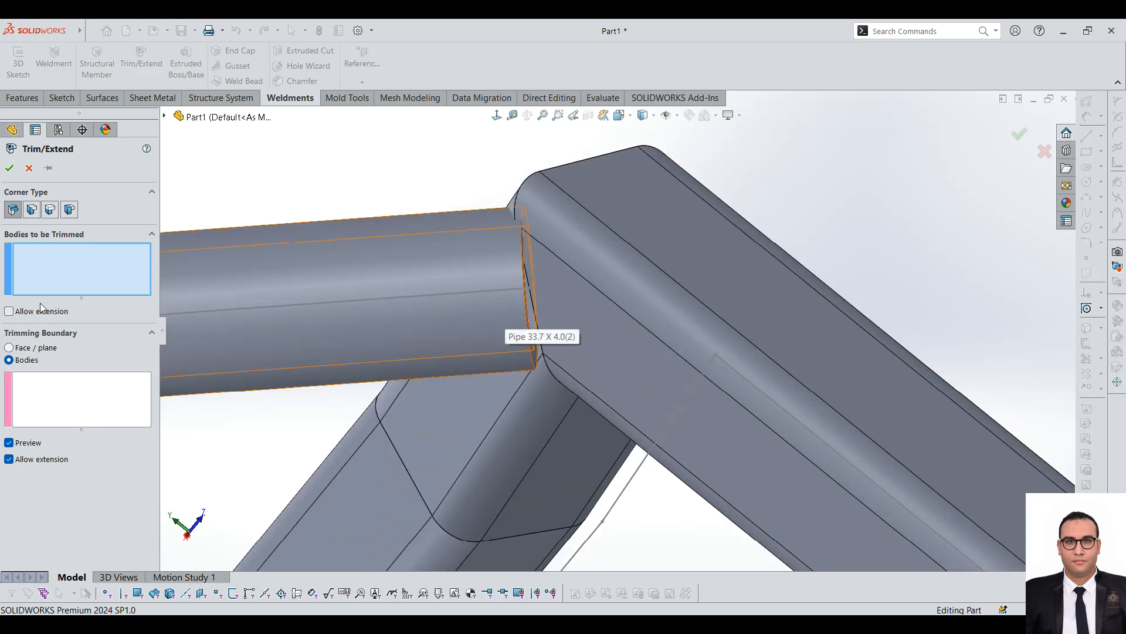
pyautogui.click(384, 287)
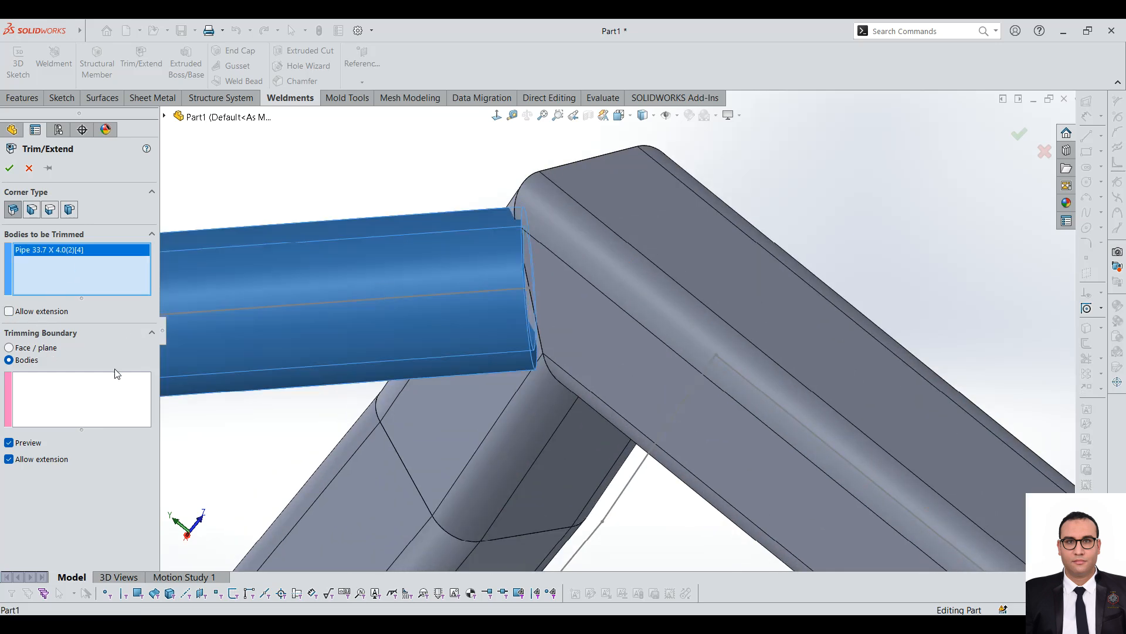
pyautogui.click(119, 404)
pyautogui.click(755, 337)
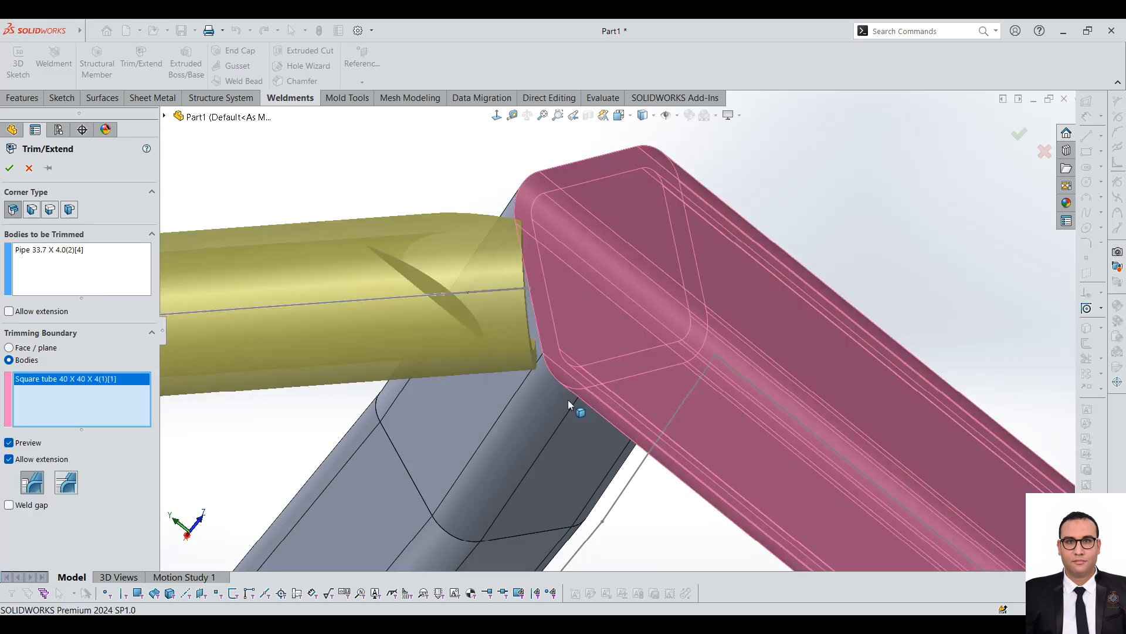
pyautogui.click(480, 430)
# - Examine the trim preview where pipe segment [4] meets the two square tubes
pyautogui.moveTo(603, 345); pyautogui.dragTo(636, 408, button='middle')
pyautogui.scroll(2, 633, 370)
pyautogui.scroll(-3, 616, 274)
pyautogui.moveTo(616, 273)
pyautogui.mouseDown(button='middle')
pyautogui.moveTo(620, 295)
pyautogui.moveTo(650, 258)
pyautogui.moveTo(618, 293)
pyautogui.mouseUp(button='middle')
pyautogui.scroll(1, 508, 276)
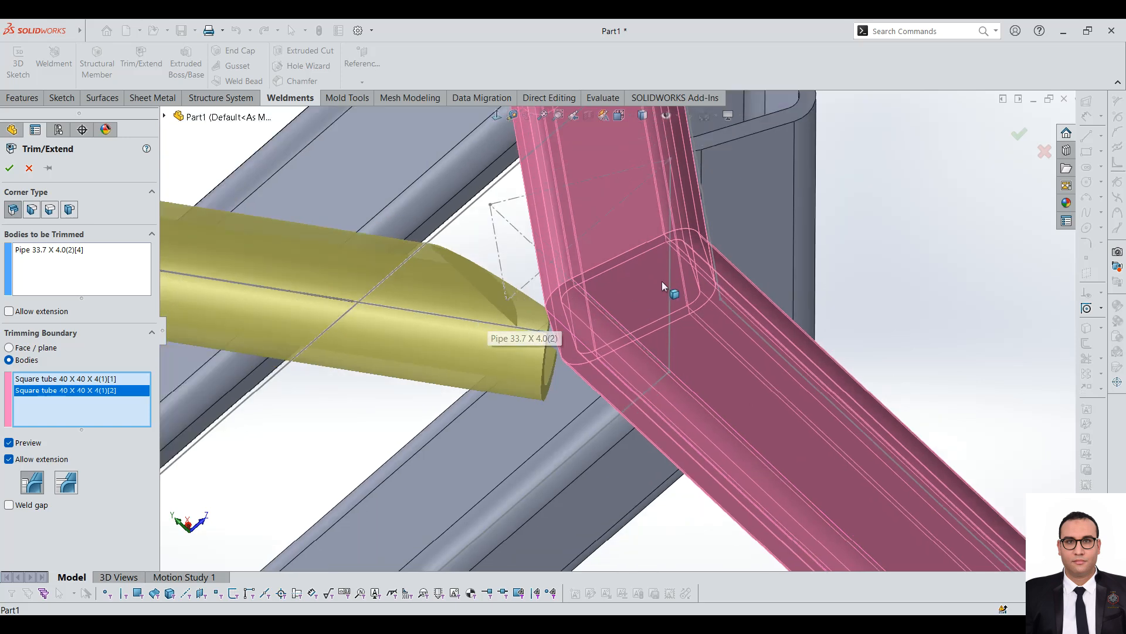
pyautogui.scroll(2, 622, 329)
pyautogui.scroll(1, 657, 299)
pyautogui.scroll(-2, 607, 259)
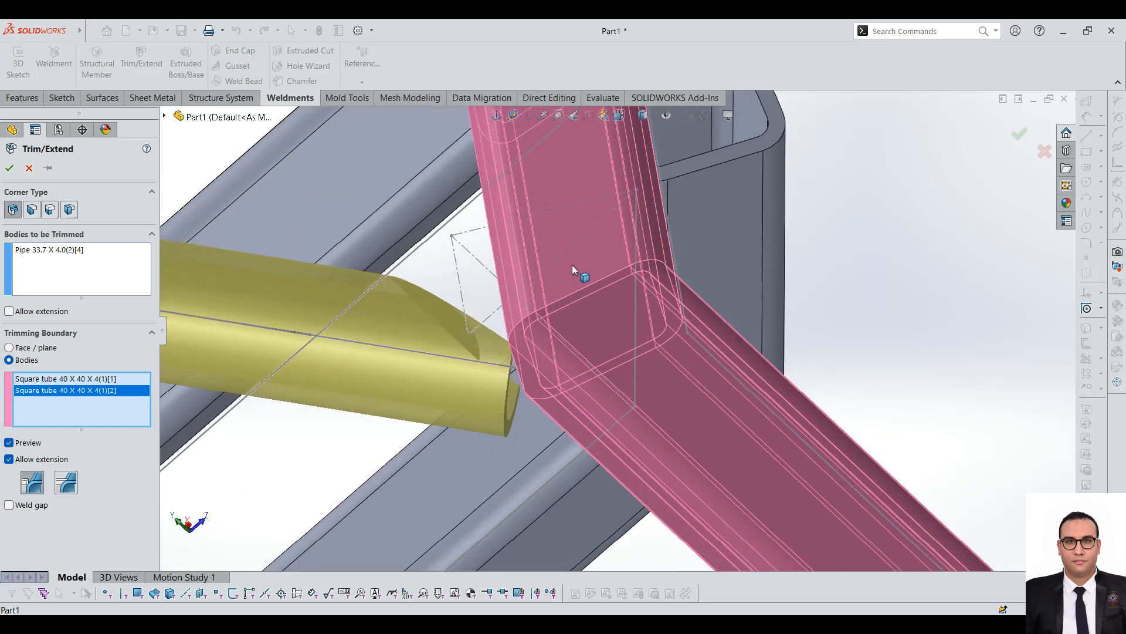
pyautogui.scroll(3, 564, 266)
pyautogui.scroll(-4, 565, 267)
pyautogui.scroll(1, 657, 424)
pyautogui.scroll(1, 499, 287)
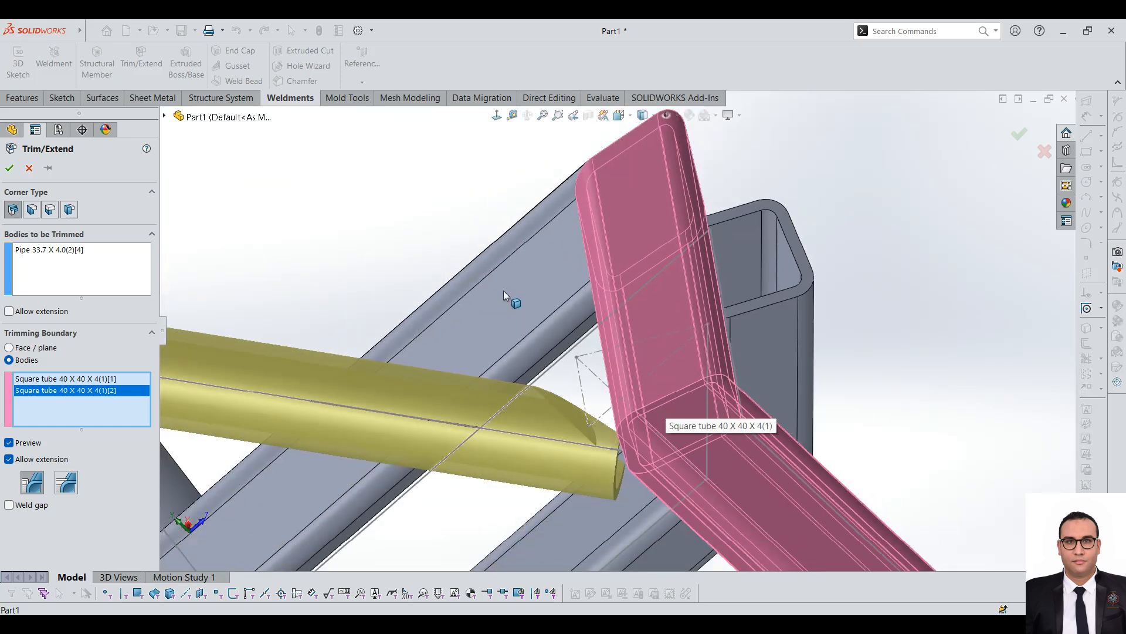
# - Turn on extension for trimmed pipe segment [4] and compare the simple and coped cut previews at the two square tubes
pyautogui.click(9, 311)
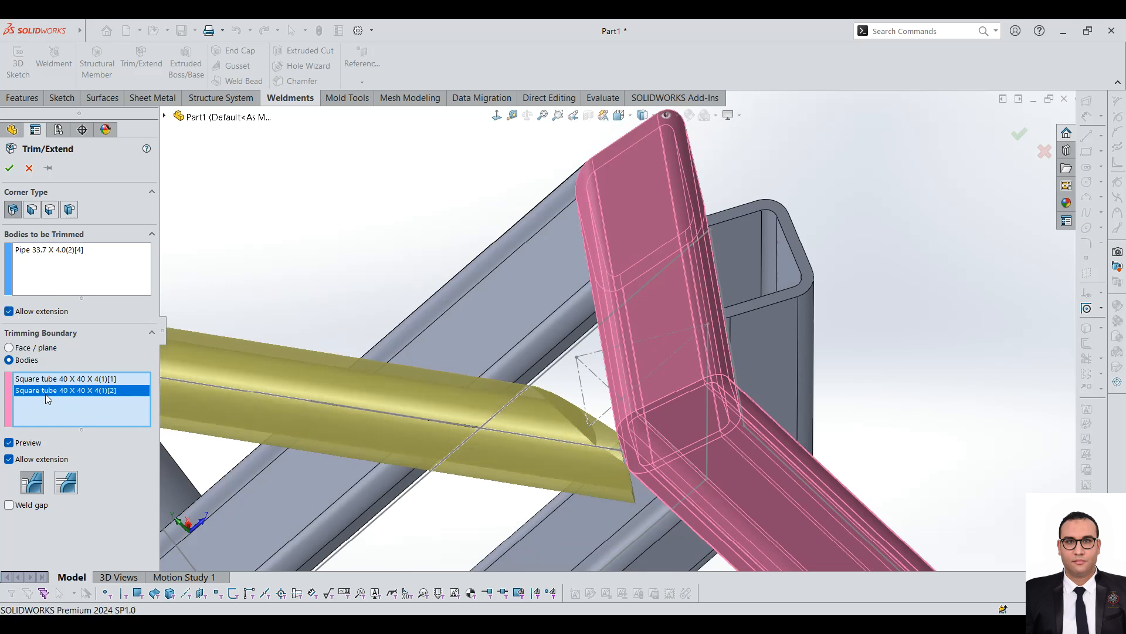
pyautogui.click(67, 485)
pyautogui.click(36, 483)
pyautogui.moveTo(449, 456); pyautogui.dragTo(752, 364, button='middle')
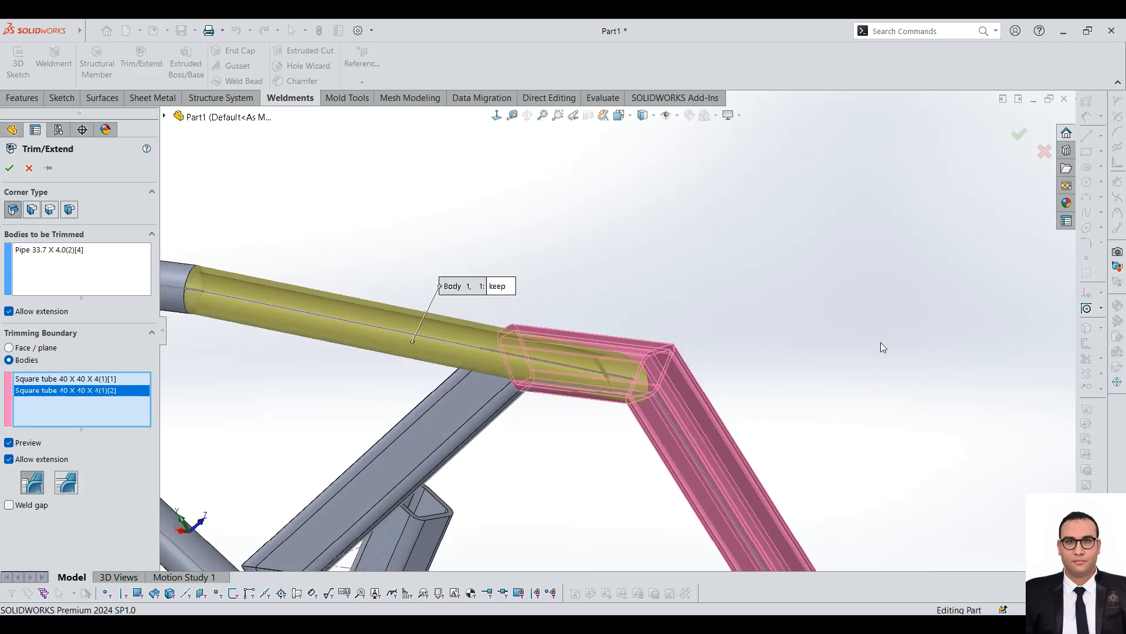
pyautogui.scroll(-3, 650, 332)
pyautogui.moveTo(650, 332); pyautogui.dragTo(223, 309, button='middle')
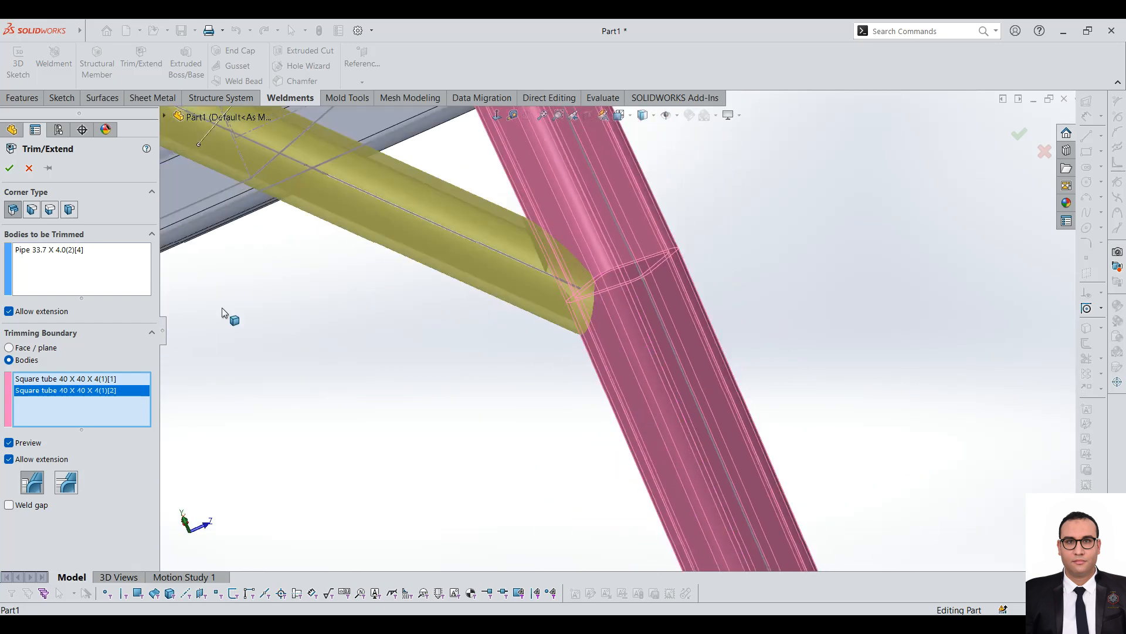
# - Try an End Miter corner between pipe segment [4] and square tube [2] and inspect its preview
pyautogui.click(33, 210)
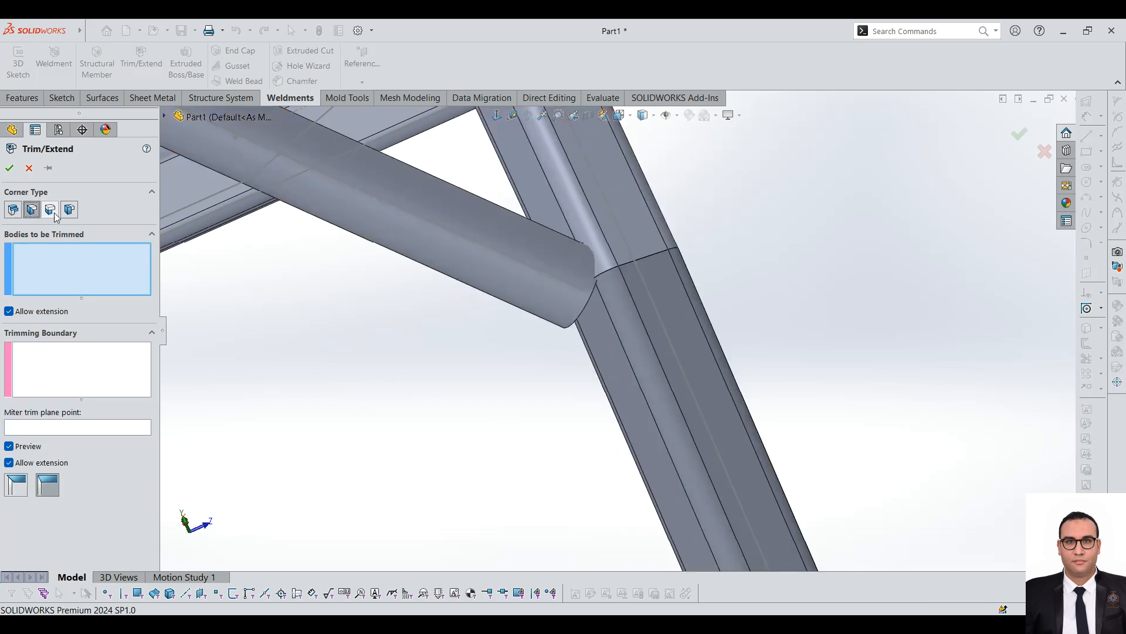
pyautogui.click(501, 270)
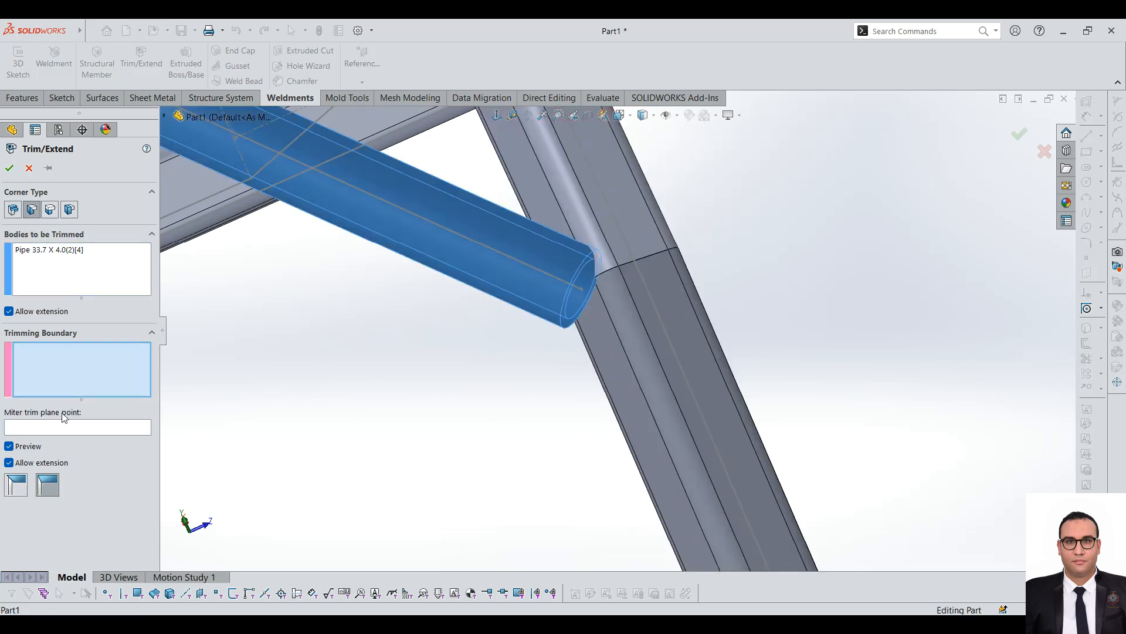
pyautogui.click(614, 324)
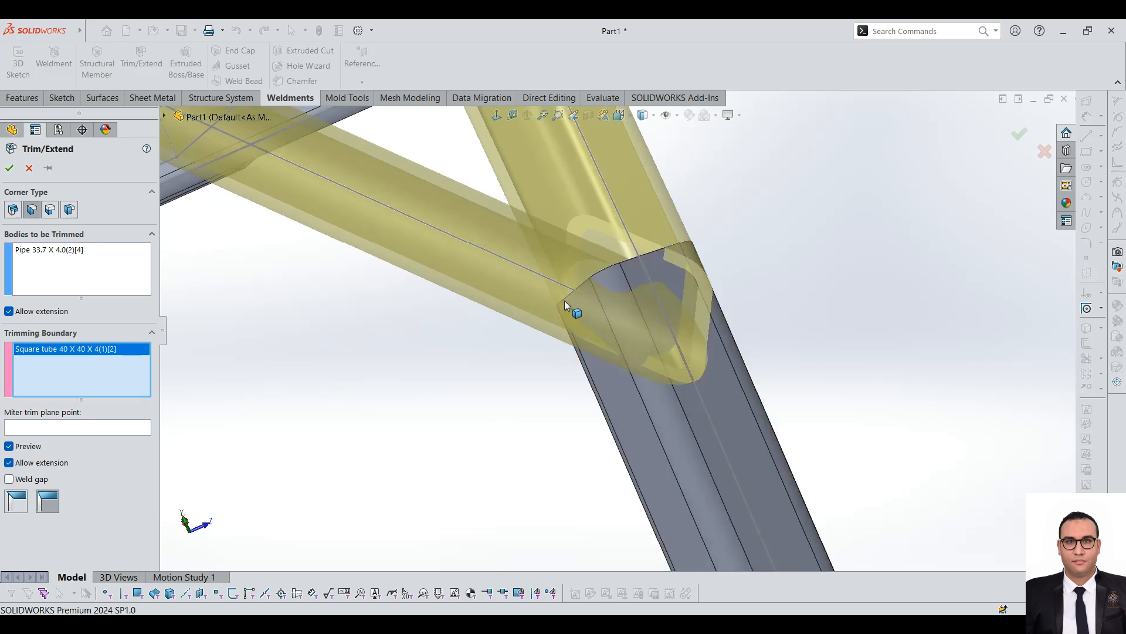
pyautogui.scroll(5, 594, 336)
pyautogui.scroll(-5, 614, 329)
pyautogui.moveTo(614, 329)
pyautogui.mouseDown(button='middle')
pyautogui.moveTo(541, 389)
pyautogui.moveTo(581, 410)
pyautogui.moveTo(611, 337)
pyautogui.mouseUp(button='middle')
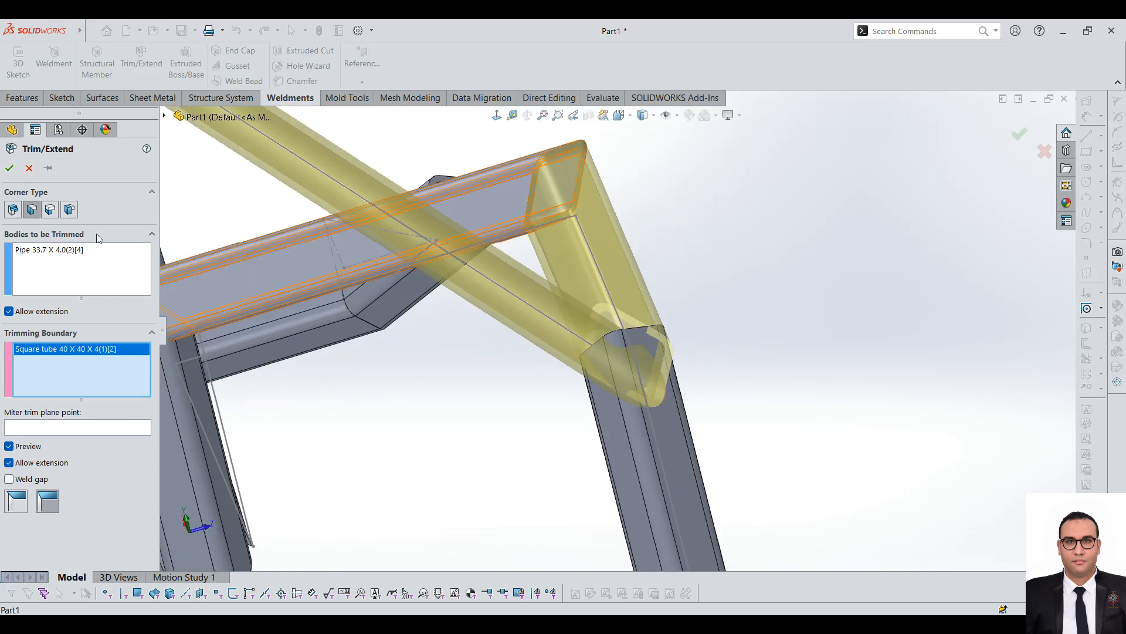
pyautogui.scroll(4, 631, 321)
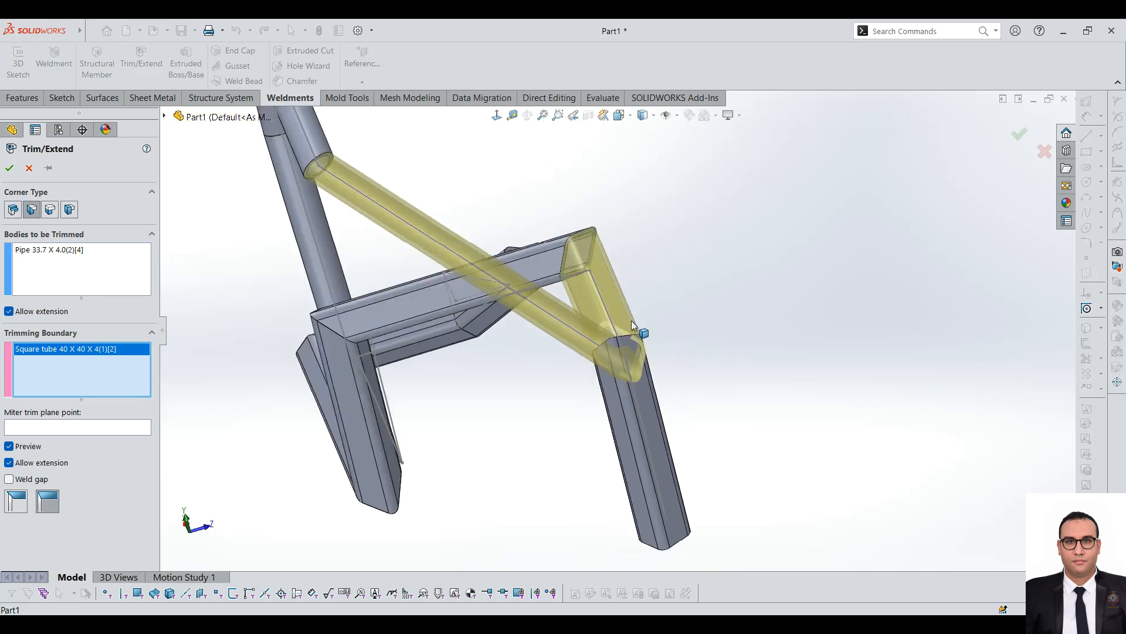
pyautogui.scroll(-3, 686, 404)
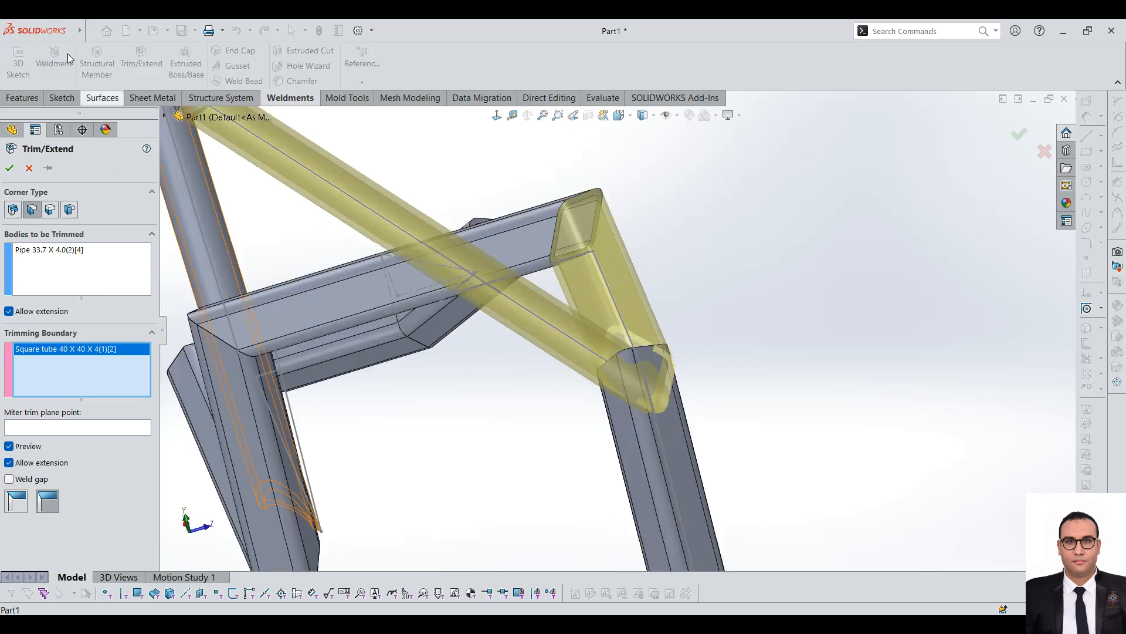
# - Try both End Butt corner types for pipe segment [4] against square tube [2] and return to End Trim
pyautogui.click(51, 213)
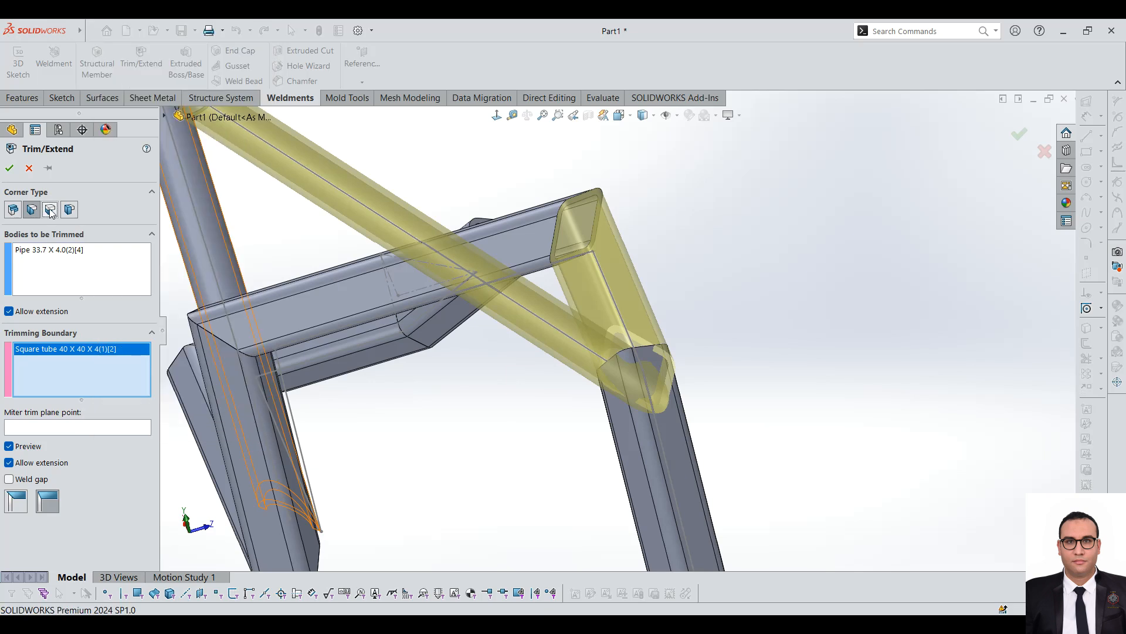
pyautogui.click(50, 213)
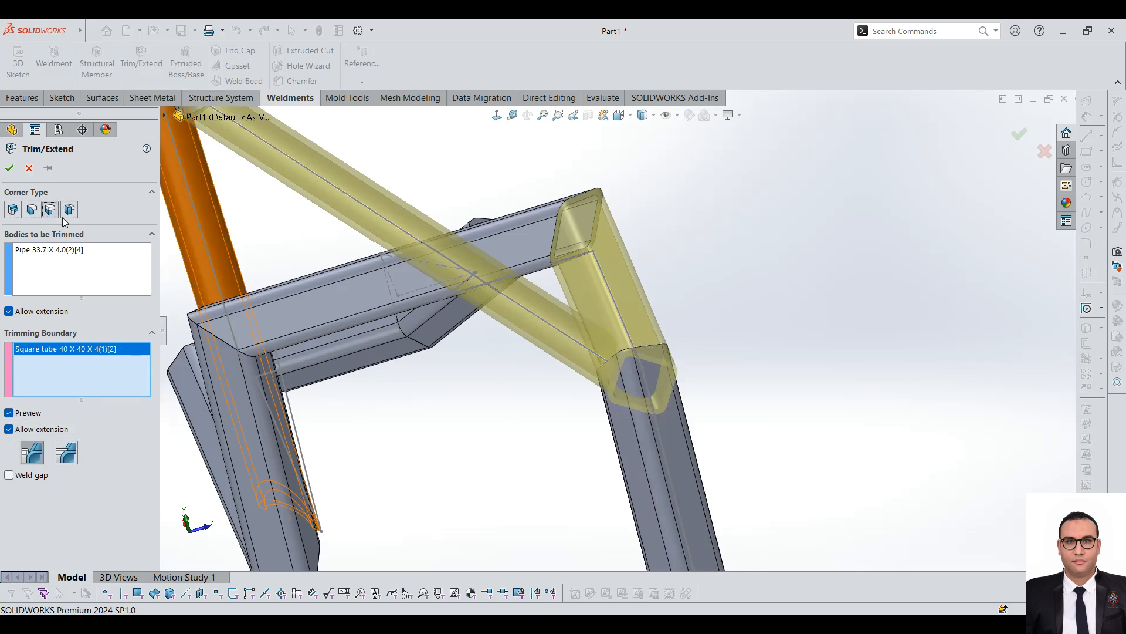
pyautogui.click(69, 210)
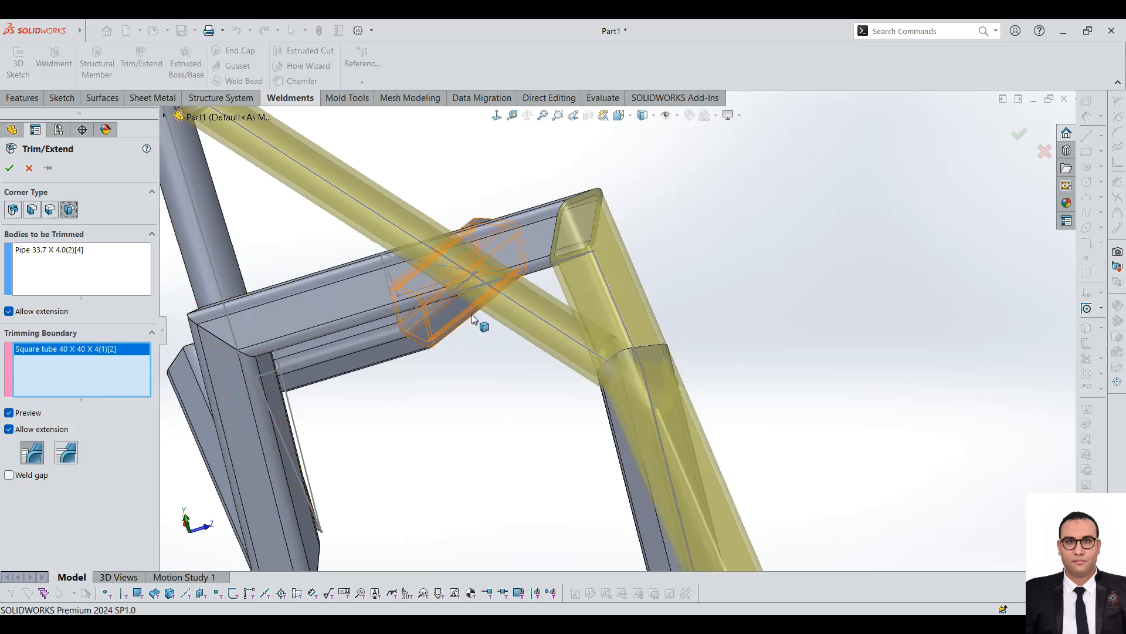
pyautogui.click(13, 210)
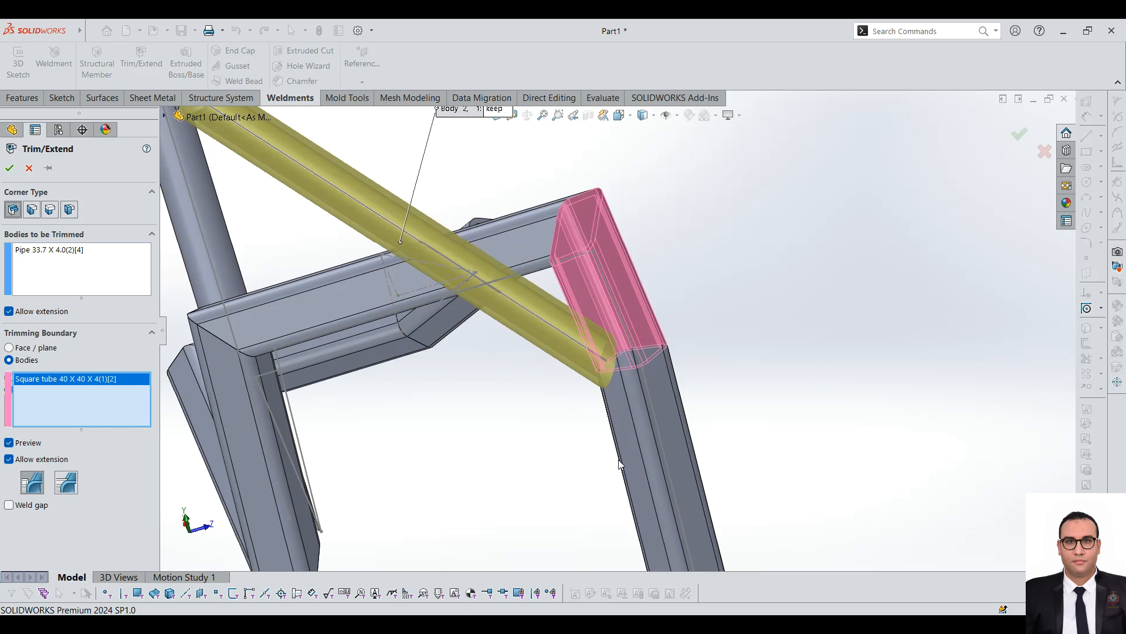
# - Try adding square tube [1] to the trimming boundary of pipe segment [4] and examine the joint preview
pyautogui.scroll(-3, 621, 464)
pyautogui.moveTo(626, 385); pyautogui.dragTo(585, 388, button='middle')
pyautogui.scroll(-3, 583, 386)
pyautogui.moveTo(524, 334); pyautogui.dragTo(225, 369, button='middle')
pyautogui.scroll(5, 604, 332)
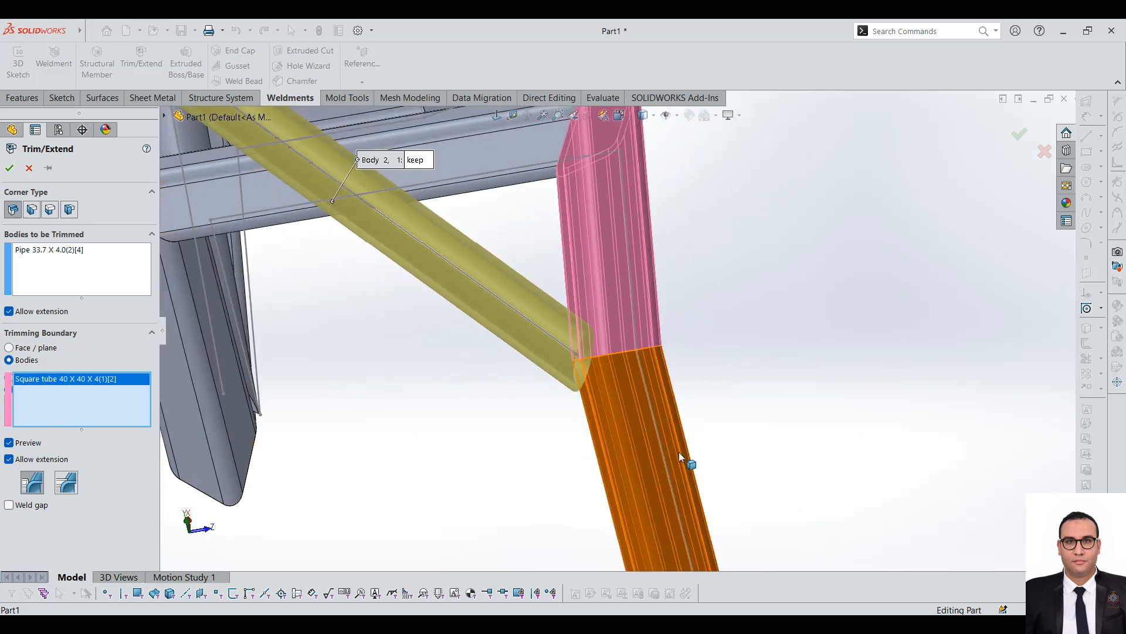
pyautogui.click(650, 443)
pyautogui.scroll(-3, 592, 293)
pyautogui.moveTo(592, 293); pyautogui.dragTo(572, 435, button='middle')
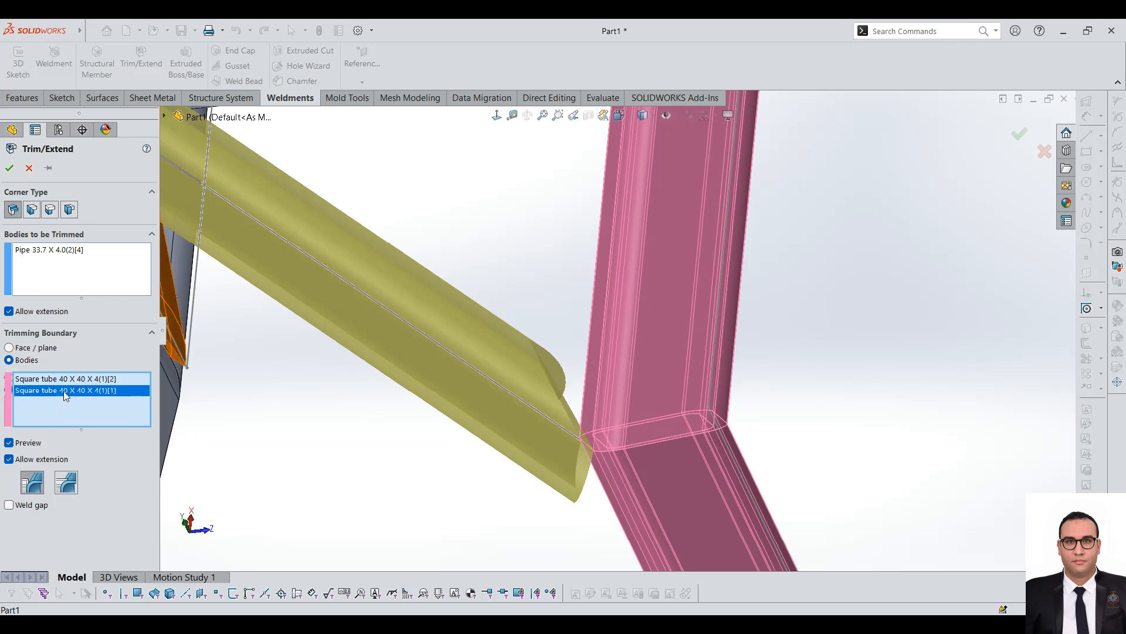
# - Switch pipe segment [4] to a coped cut and remove square tube [1] from its trimming boundary
pyautogui.click(68, 479)
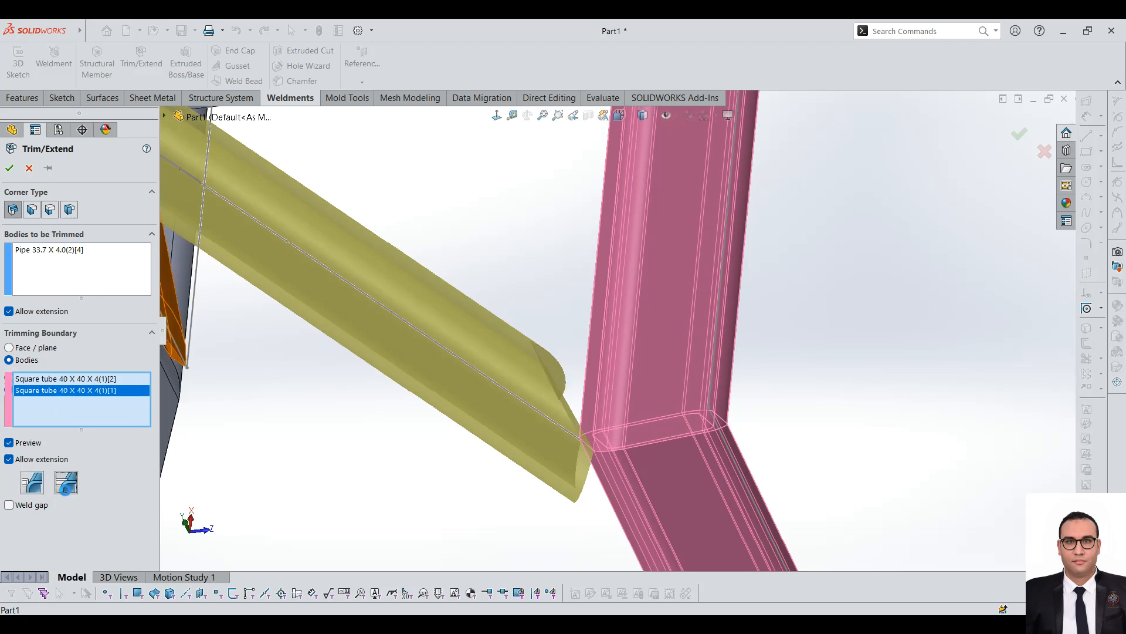
pyautogui.rightClick(63, 392)
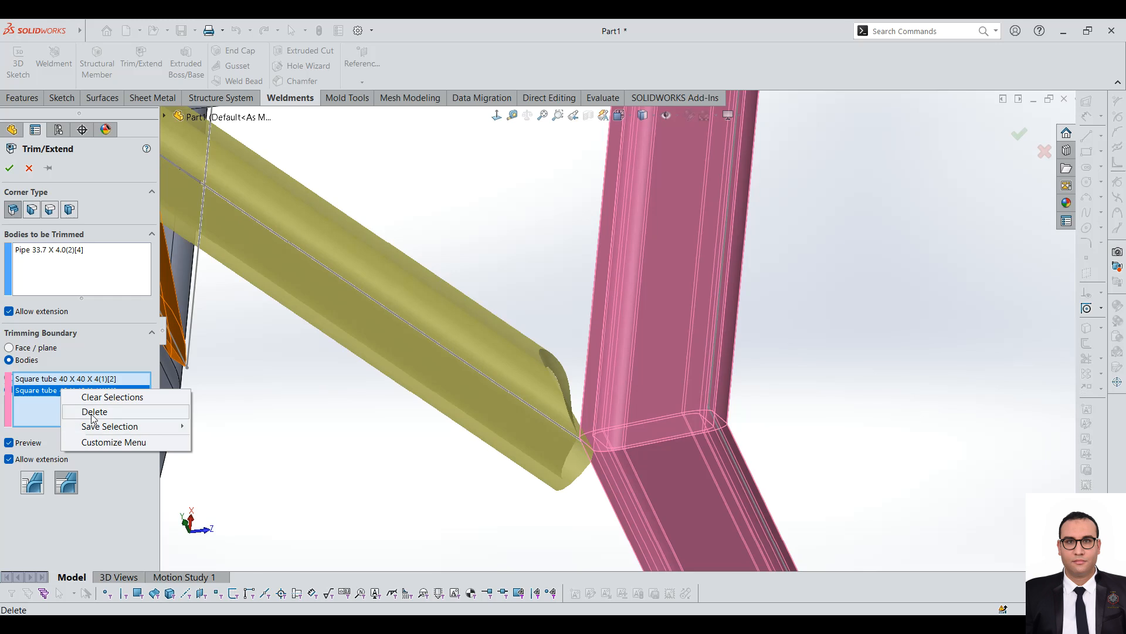
pyautogui.click(125, 412)
pyautogui.scroll(1, 701, 431)
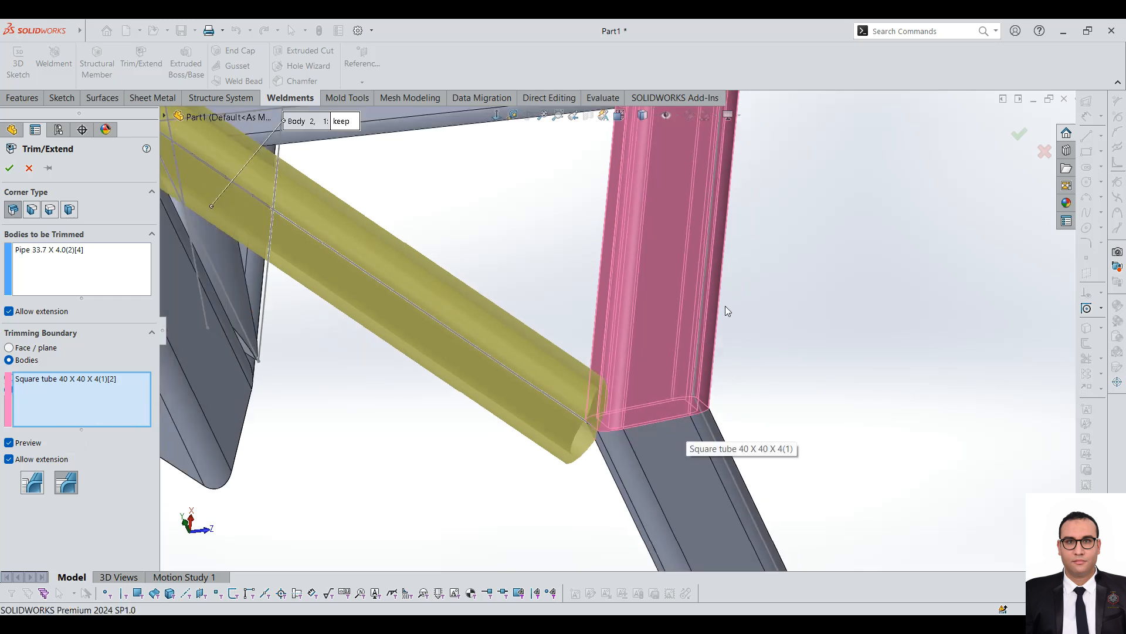
pyautogui.moveTo(868, 463); pyautogui.dragTo(887, 302, button='middle')
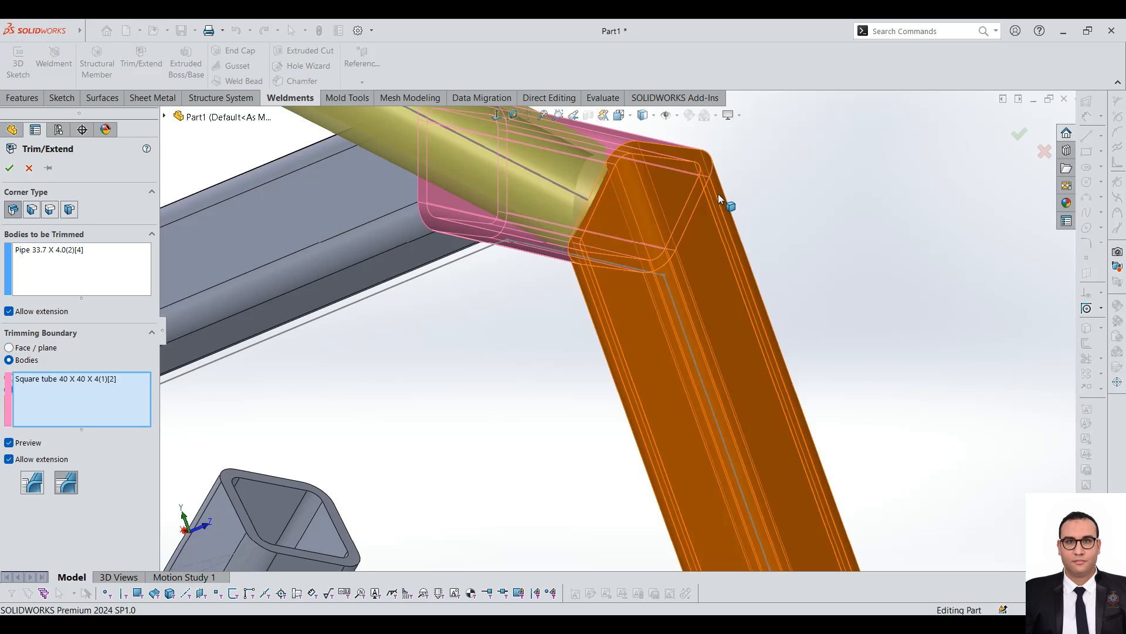
# - Check the previewed joint of pipe segment [4] with square tube [2] from several angles and apply the trim
pyautogui.scroll(3, 613, 277)
pyautogui.scroll(-3, 613, 272)
pyautogui.scroll(2, 613, 272)
pyautogui.moveTo(613, 273); pyautogui.dragTo(581, 279, button='middle')
pyautogui.scroll(-3, 636, 273)
pyautogui.moveTo(628, 251); pyautogui.dragTo(642, 379, button='middle')
pyautogui.scroll(4, 677, 279)
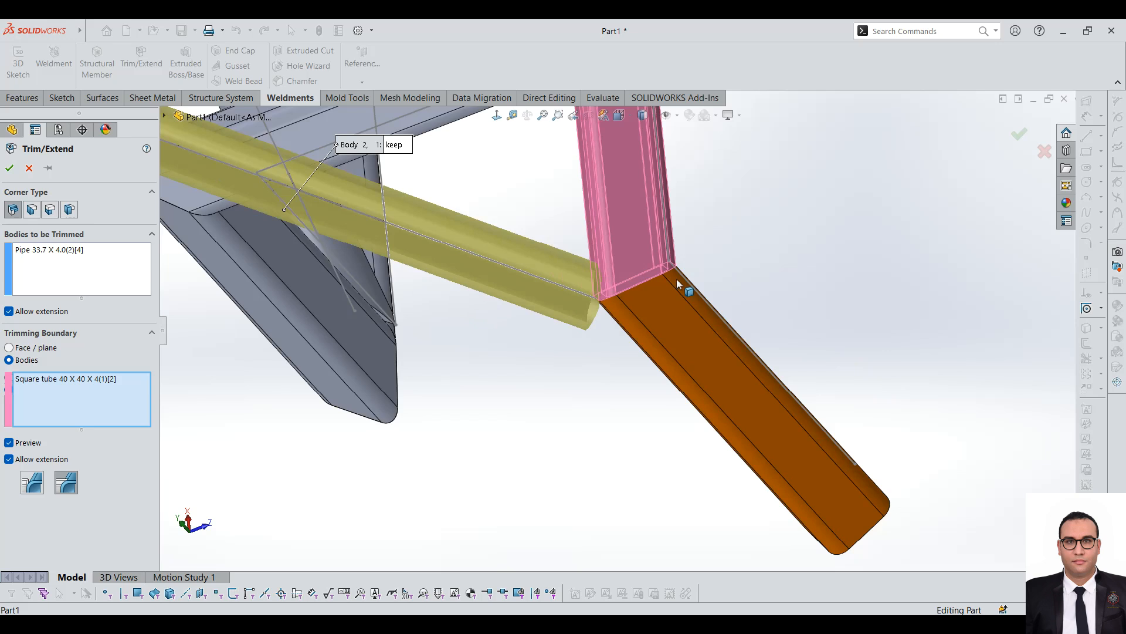
pyautogui.moveTo(675, 279); pyautogui.dragTo(624, 197, button='middle')
pyautogui.scroll(3, 590, 287)
pyautogui.scroll(2, 590, 288)
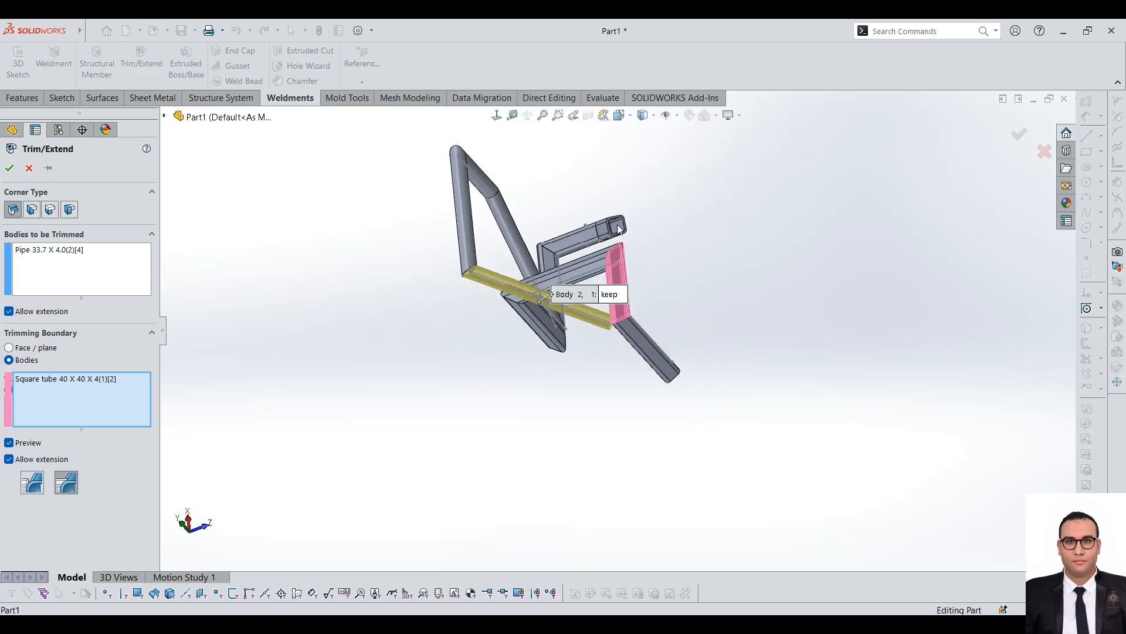
pyautogui.click(10, 169)
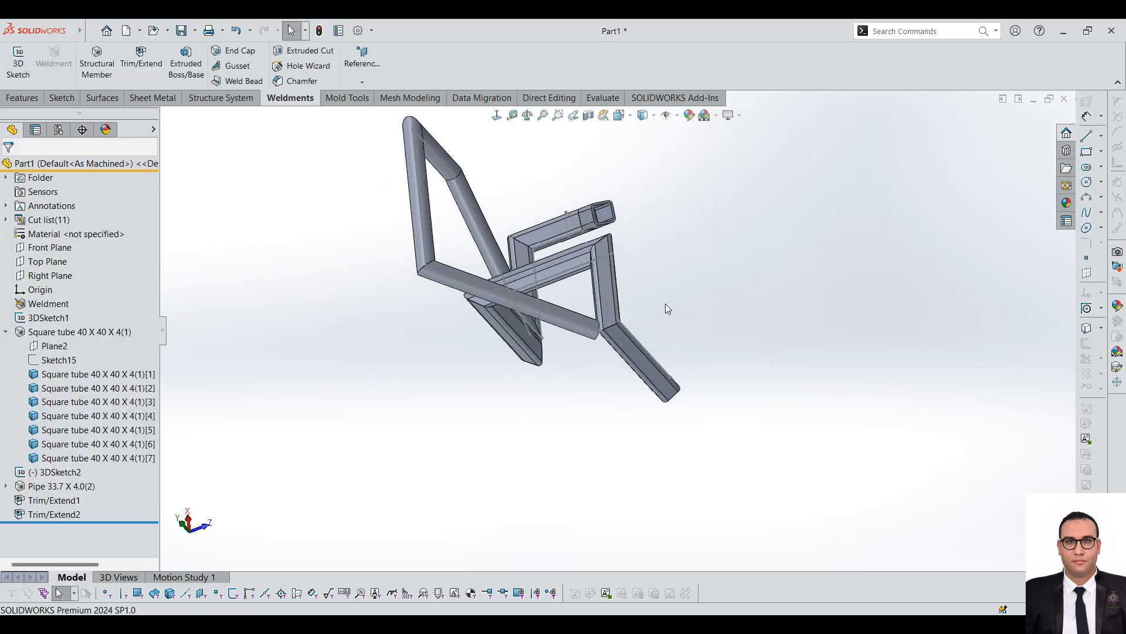
# - Inspect the trimmed pipe joint and the whole frame from several sides, and review the empty Trim/Extend settings
pyautogui.scroll(-8, 665, 304)
pyautogui.scroll(12, 657, 334)
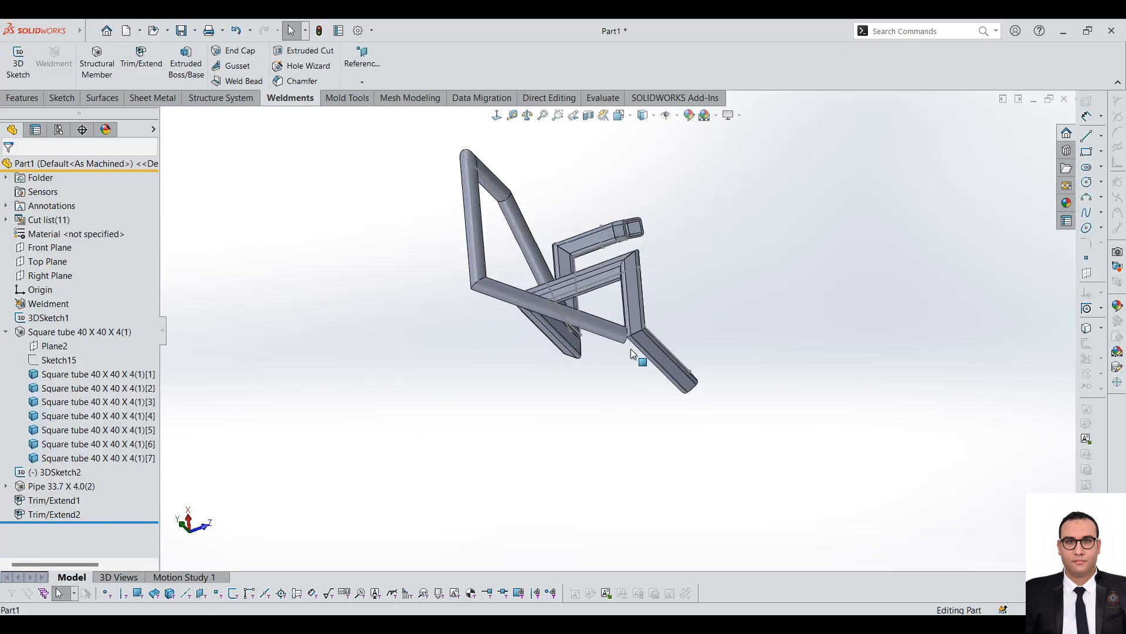
pyautogui.scroll(-5, 725, 384)
pyautogui.scroll(7, 679, 371)
pyautogui.scroll(-5, 528, 273)
pyautogui.moveTo(600, 308); pyautogui.dragTo(625, 254, button='middle')
pyautogui.scroll(-3, 625, 254)
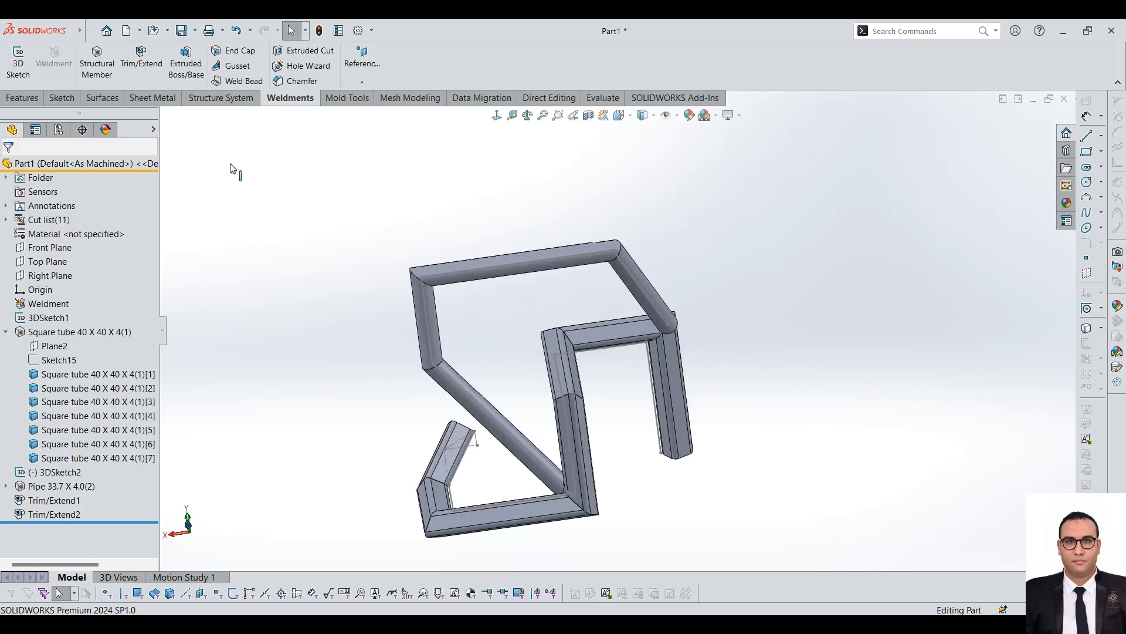
pyautogui.click(142, 59)
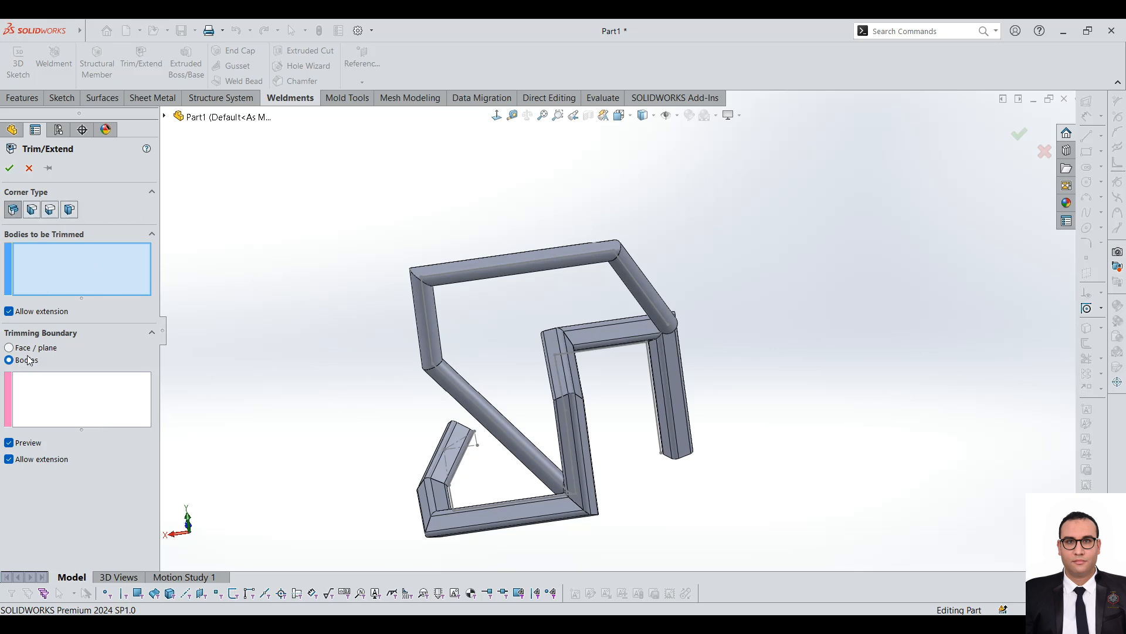
pyautogui.click(28, 167)
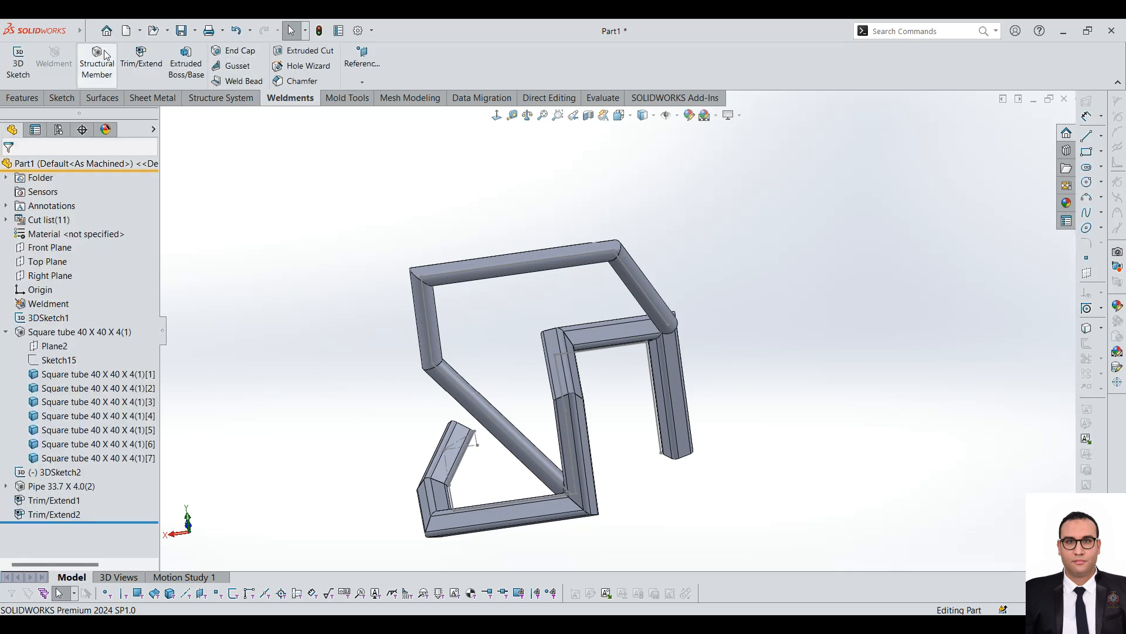
# - Set up an End Cap on the open lower end face of the square tube leg and examine its preview
pyautogui.click(234, 50)
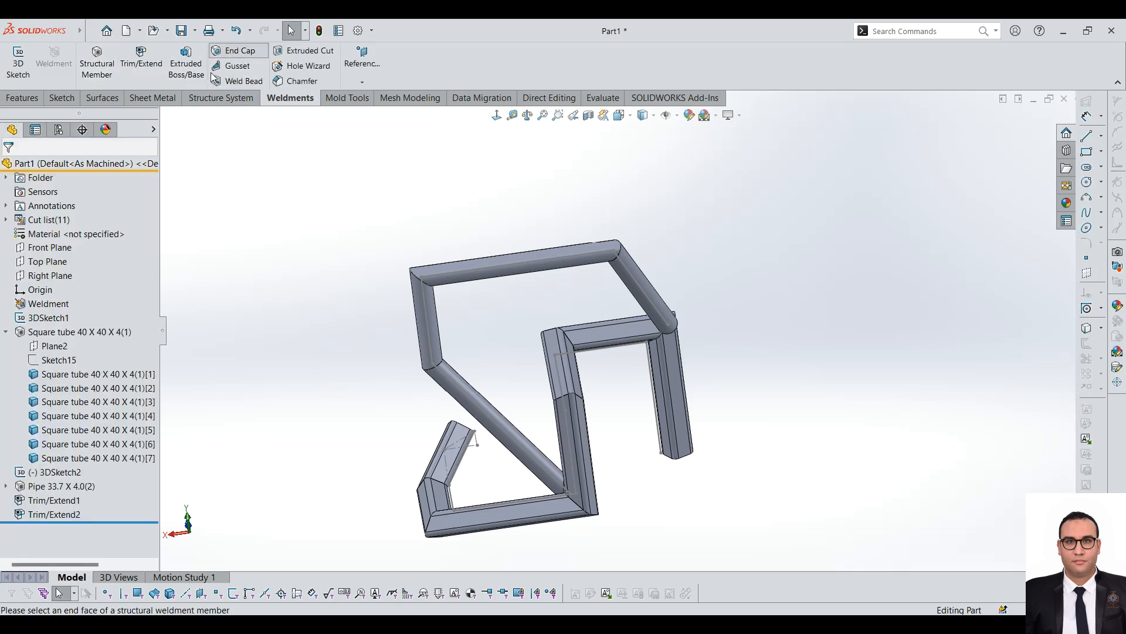
pyautogui.scroll(-3, 727, 476)
pyautogui.moveTo(640, 447); pyautogui.dragTo(650, 259, button='middle')
pyautogui.scroll(-5, 548, 360)
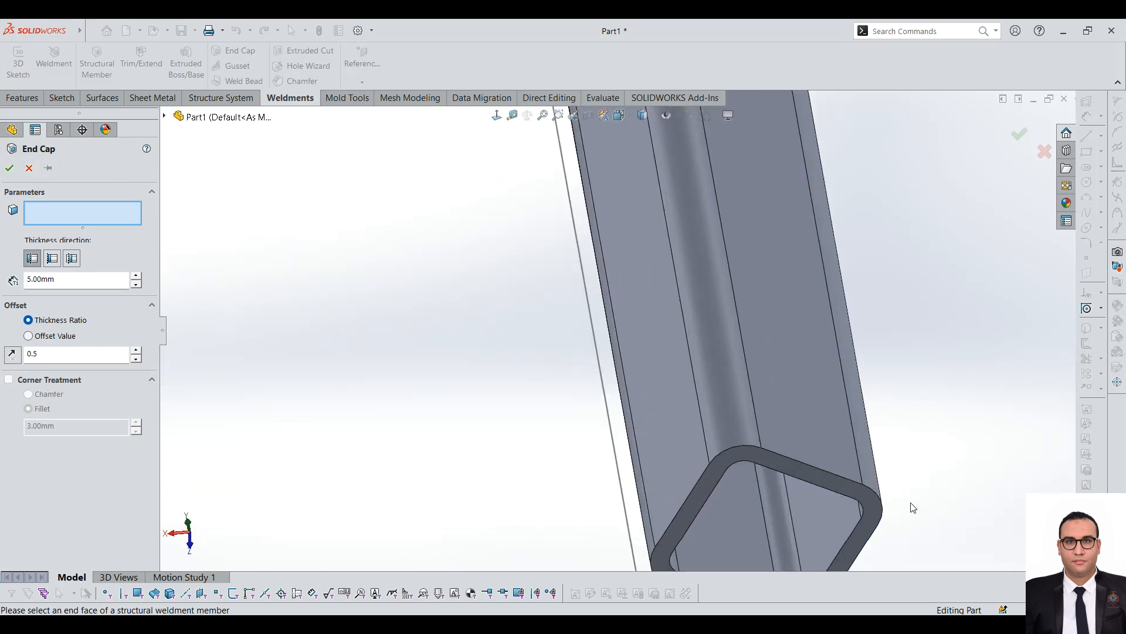
pyautogui.scroll(-3, 705, 427)
pyautogui.click(695, 434)
pyautogui.scroll(3, 571, 412)
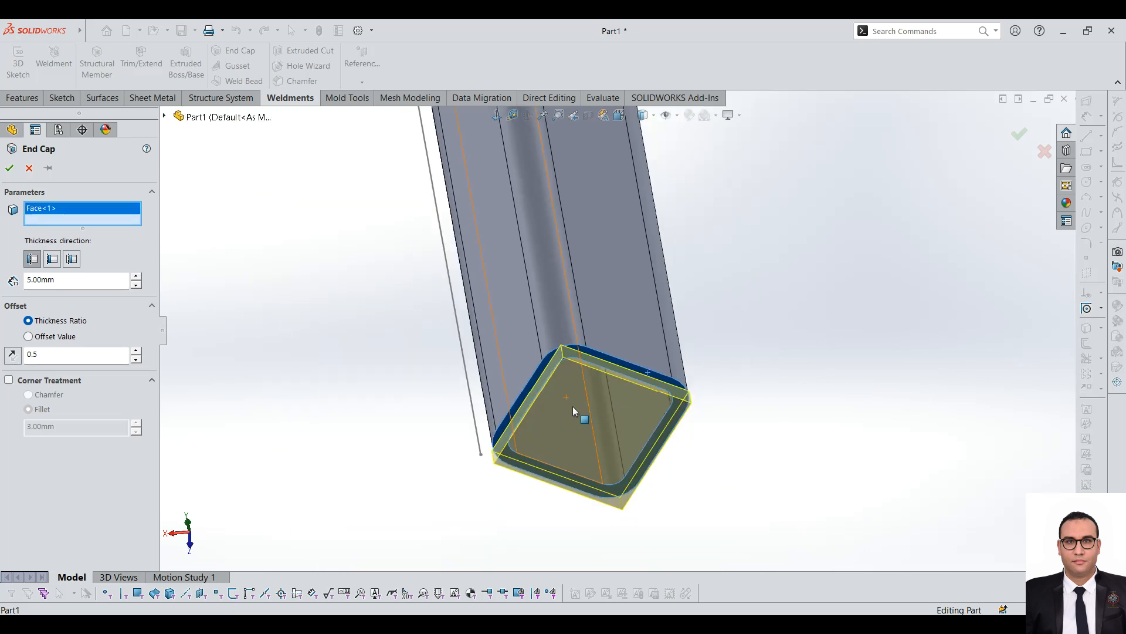
pyautogui.scroll(-3, 561, 355)
pyautogui.moveTo(555, 350)
pyautogui.mouseDown(button='middle')
pyautogui.moveTo(504, 356)
pyautogui.moveTo(558, 372)
pyautogui.mouseUp(button='middle')
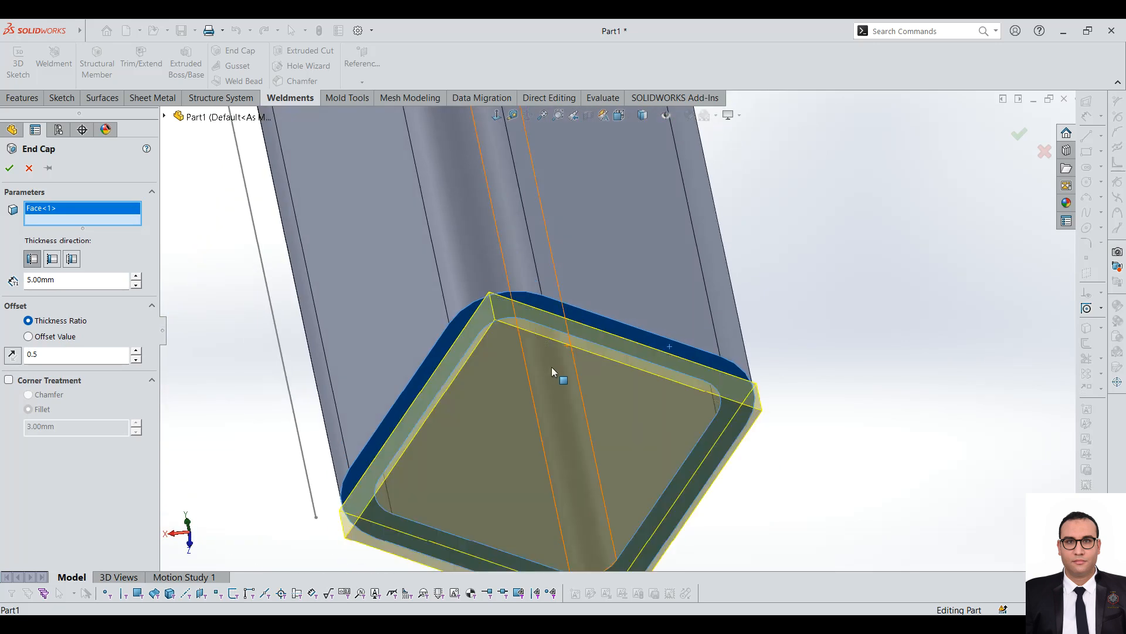
pyautogui.scroll(2, 558, 372)
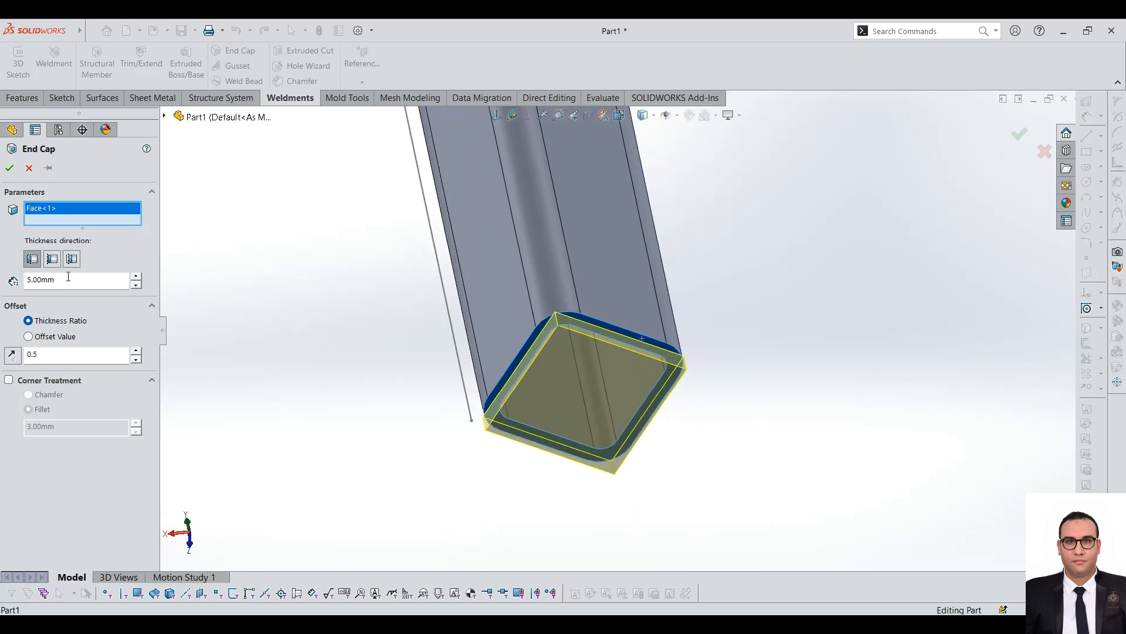
# - Try a different end cap thickness and the Offset Value option, returning to 5.00 mm and Thickness Ratio
pyautogui.click(136, 276)
pyautogui.click(137, 285)
pyautogui.click(28, 336)
pyautogui.click(28, 320)
# - Raise the end cap's thickness ratio to 1.5 and reverse its offset so the plate extends beyond the tube's outline
pyautogui.click(136, 350)
pyautogui.click(137, 350)
pyautogui.click(136, 350)
pyautogui.click(137, 351)
pyautogui.click(137, 351)
pyautogui.click(137, 350)
pyautogui.click(137, 350)
pyautogui.click(12, 355)
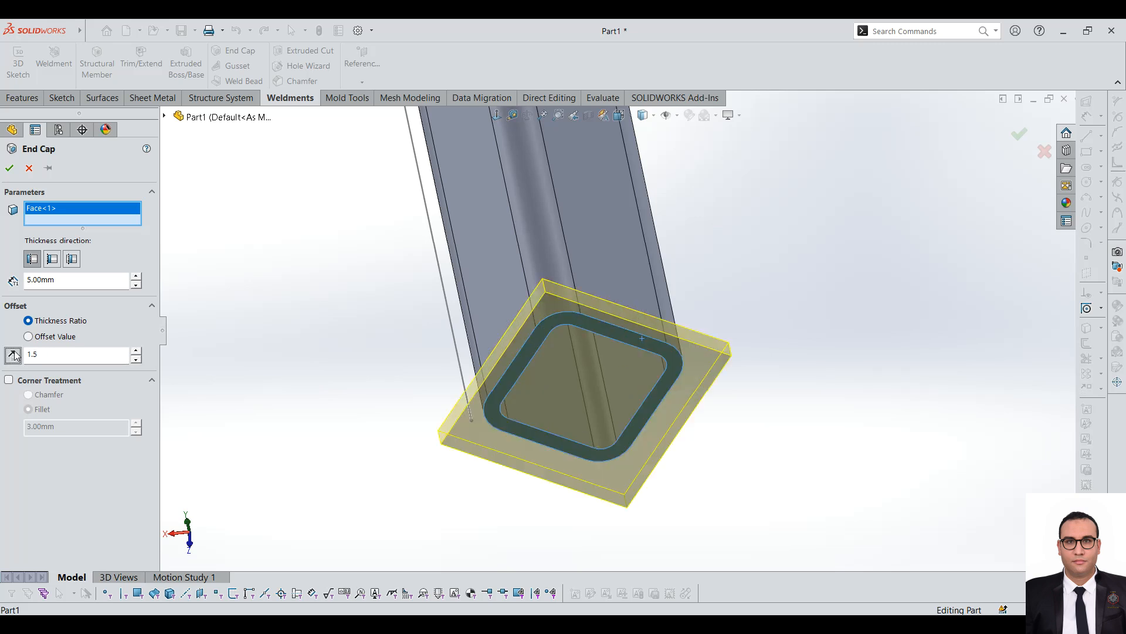
pyautogui.click(13, 355)
pyautogui.click(13, 355)
# - Increase the end cap's thickness ratio to 6.4 and examine the enlarged plate on the tube end
pyautogui.moveTo(136, 351); pyautogui.dragTo(136, 351)
pyautogui.scroll(3, 580, 332)
pyautogui.moveTo(581, 332); pyautogui.dragTo(657, 381, button='middle')
pyautogui.scroll(-3, 582, 362)
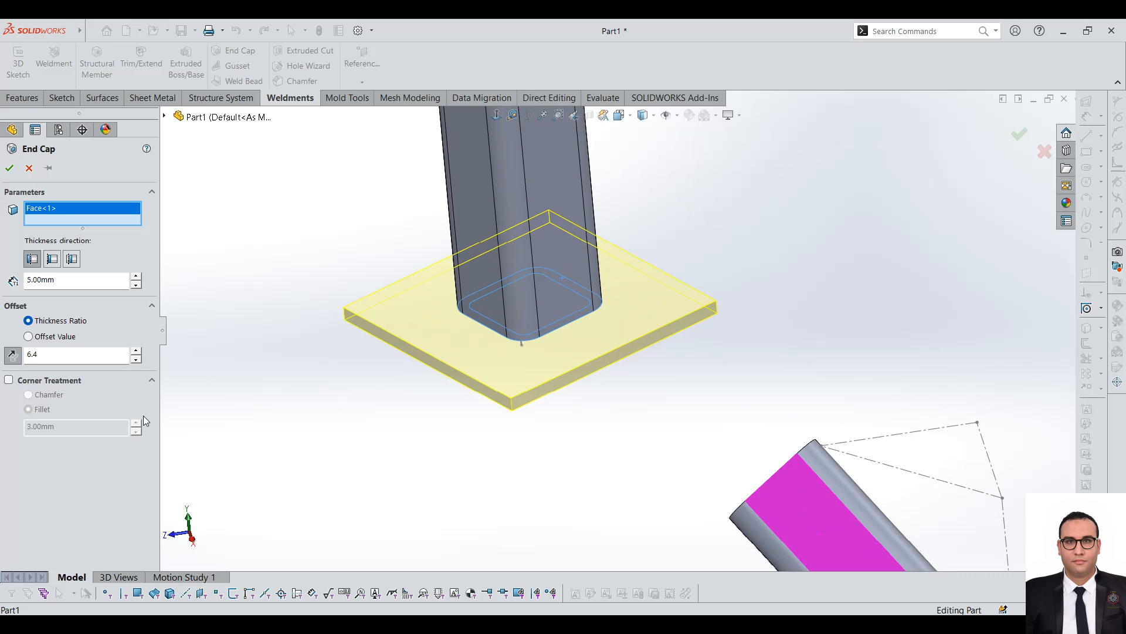
# - Compare the end cap's inward direction and Offset Value option, and set the thickness direction to internal with a 0.00 mm inset
pyautogui.click(54, 259)
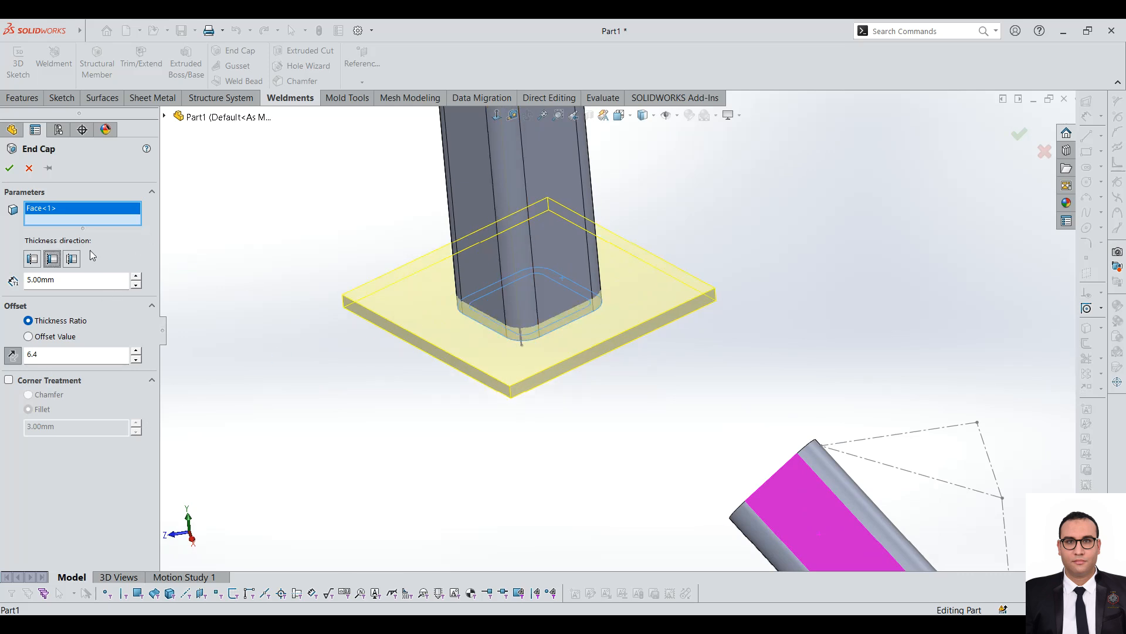
pyautogui.click(51, 339)
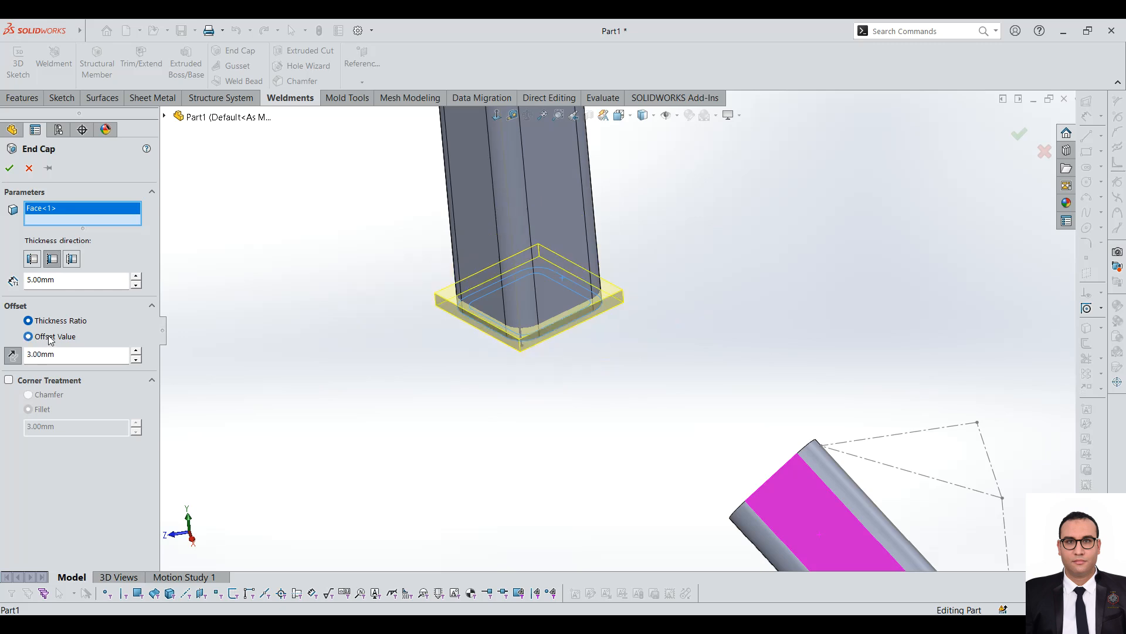
pyautogui.click(71, 259)
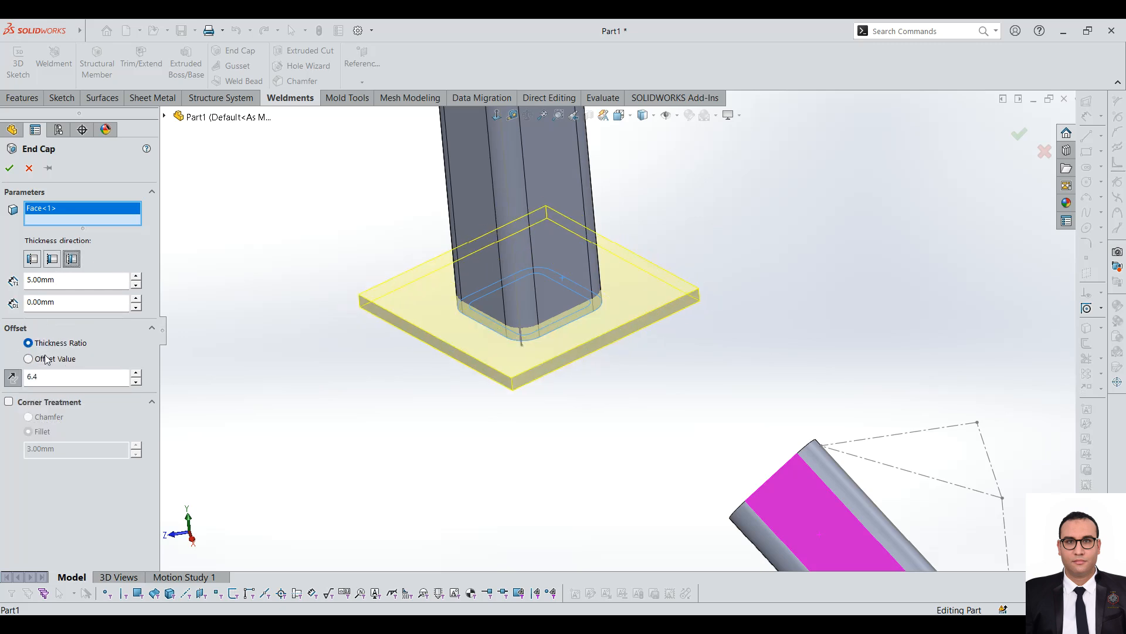
# - Try the Chamfer and Fillet corner treatments on the end cap, and turn corner treatment off
pyautogui.click(42, 400)
pyautogui.click(42, 401)
pyautogui.click(43, 401)
pyautogui.click(37, 415)
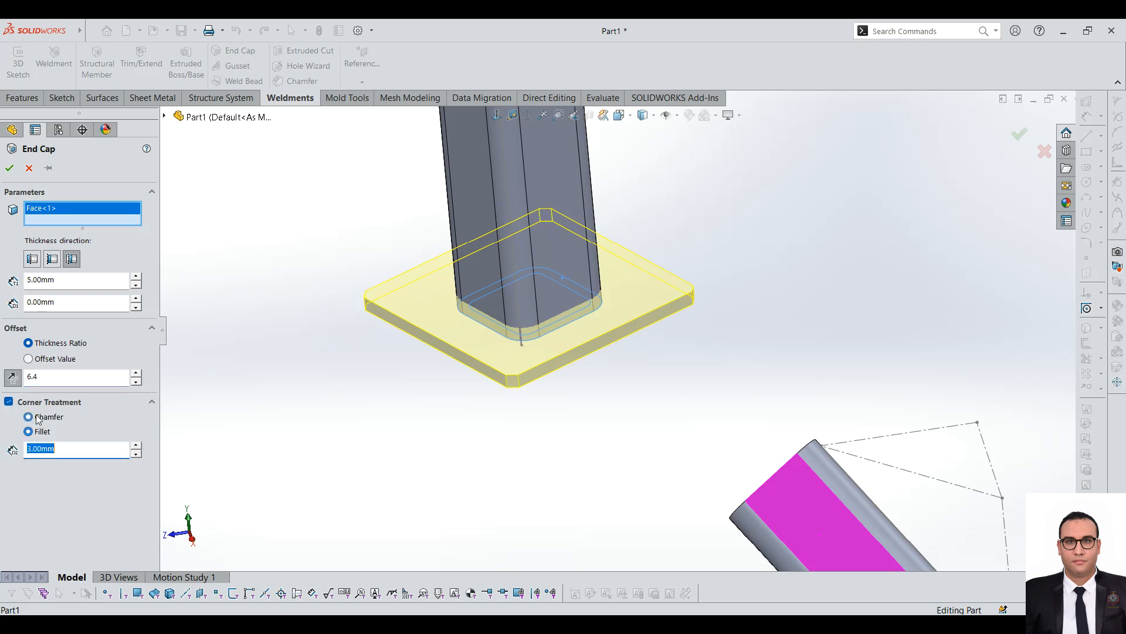
pyautogui.click(39, 432)
pyautogui.click(39, 400)
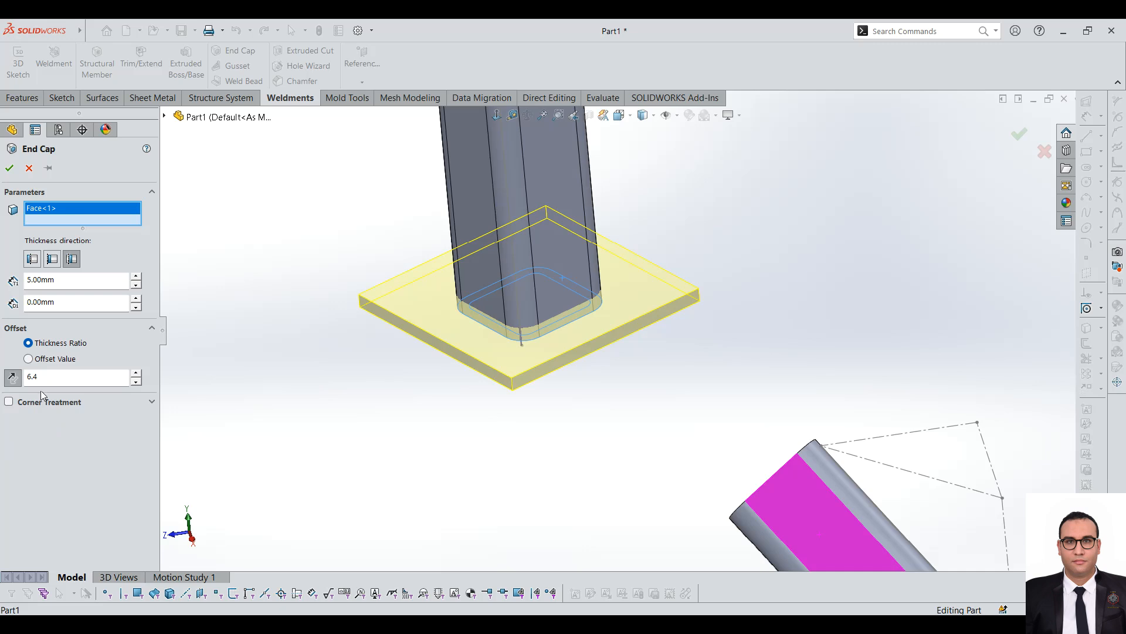
# - Switch the end cap's offset to Offset Value at 1.00 mm and examine the cap inside the tube end
pyautogui.click(29, 358)
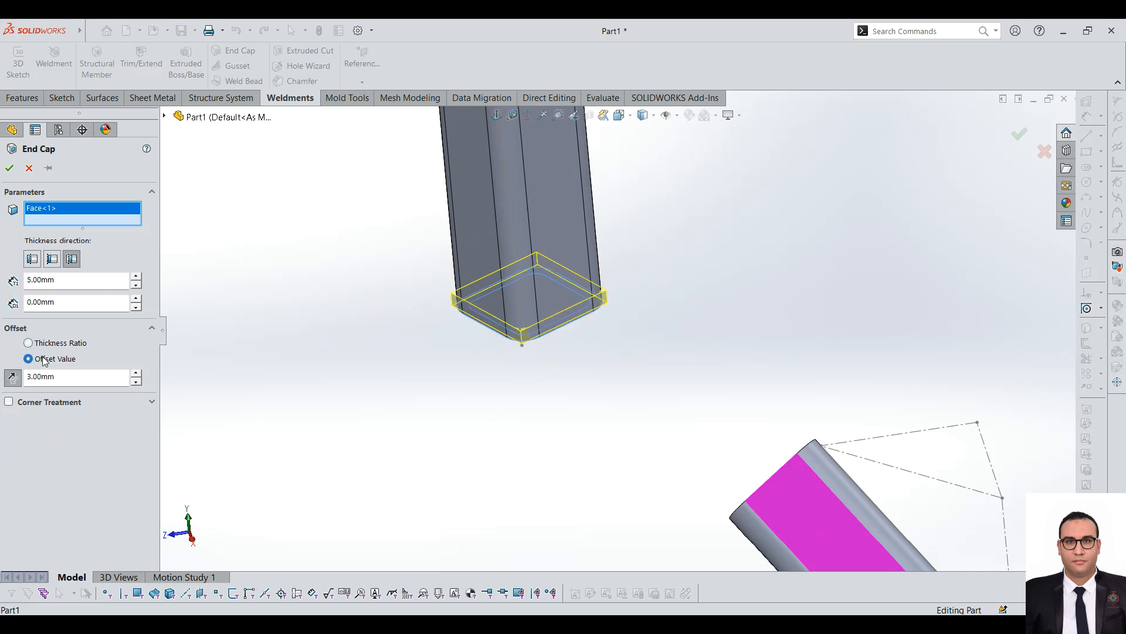
pyautogui.doubleClick(27, 376)
pyautogui.write('1')
pyautogui.press('Return')
pyautogui.scroll(-3, 551, 276)
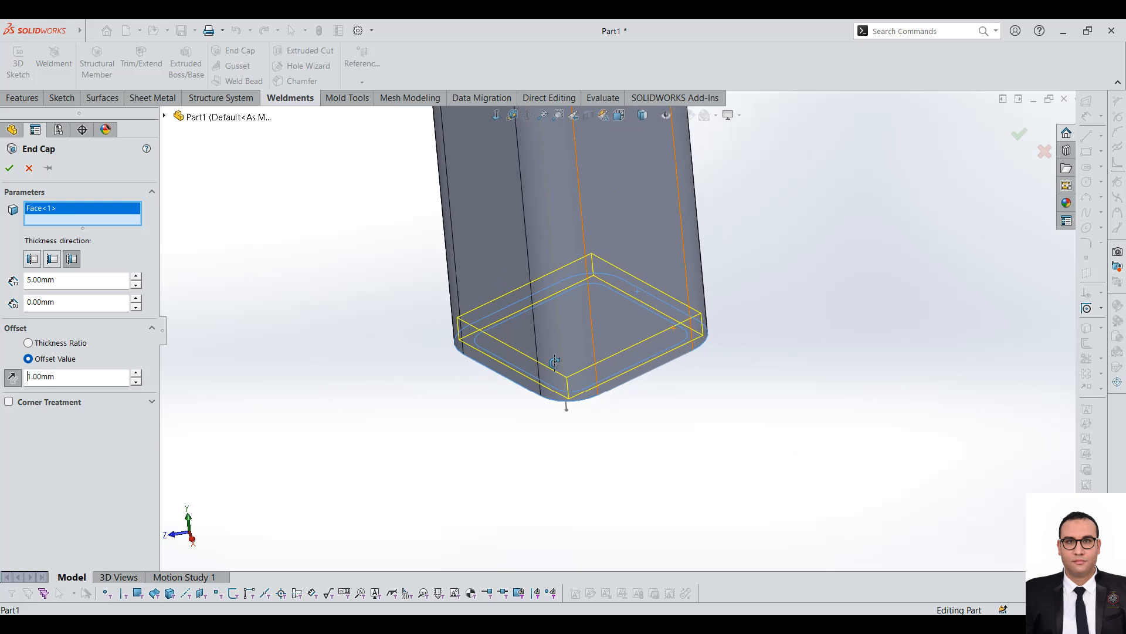
pyautogui.moveTo(557, 360); pyautogui.dragTo(561, 166, button='middle')
pyautogui.scroll(-1, 561, 165)
pyautogui.scroll(3, 656, 442)
pyautogui.scroll(-3, 691, 246)
pyautogui.moveTo(690, 252); pyautogui.dragTo(646, 307, button='middle')
pyautogui.scroll(3, 646, 307)
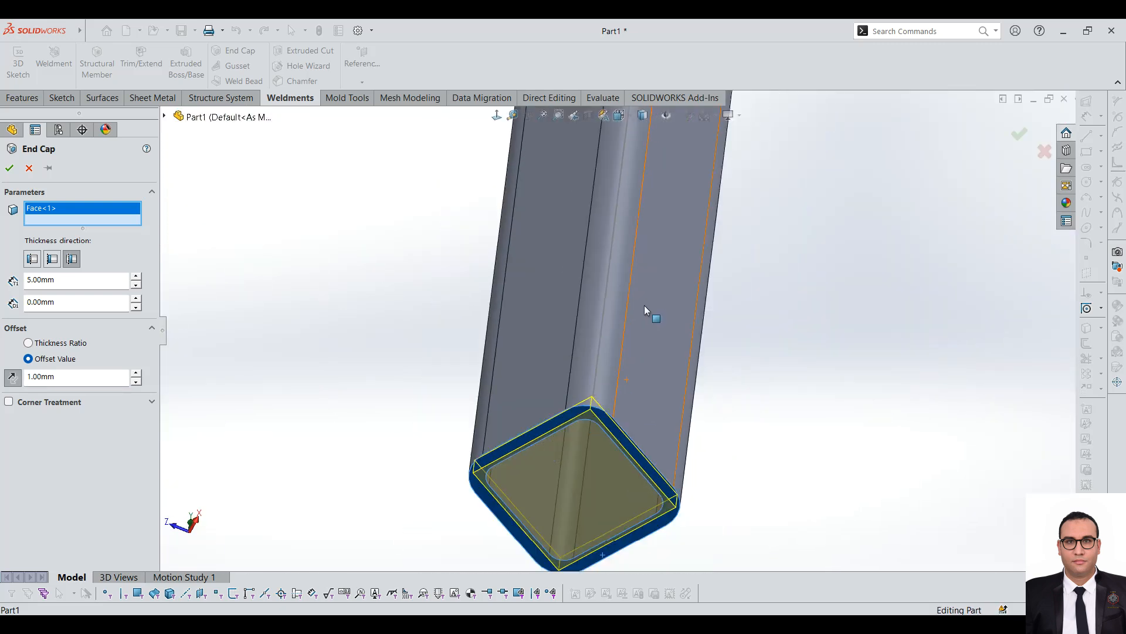
pyautogui.scroll(-5, 616, 420)
pyautogui.scroll(1, 579, 419)
pyautogui.moveTo(578, 417); pyautogui.dragTo(583, 304, button='middle')
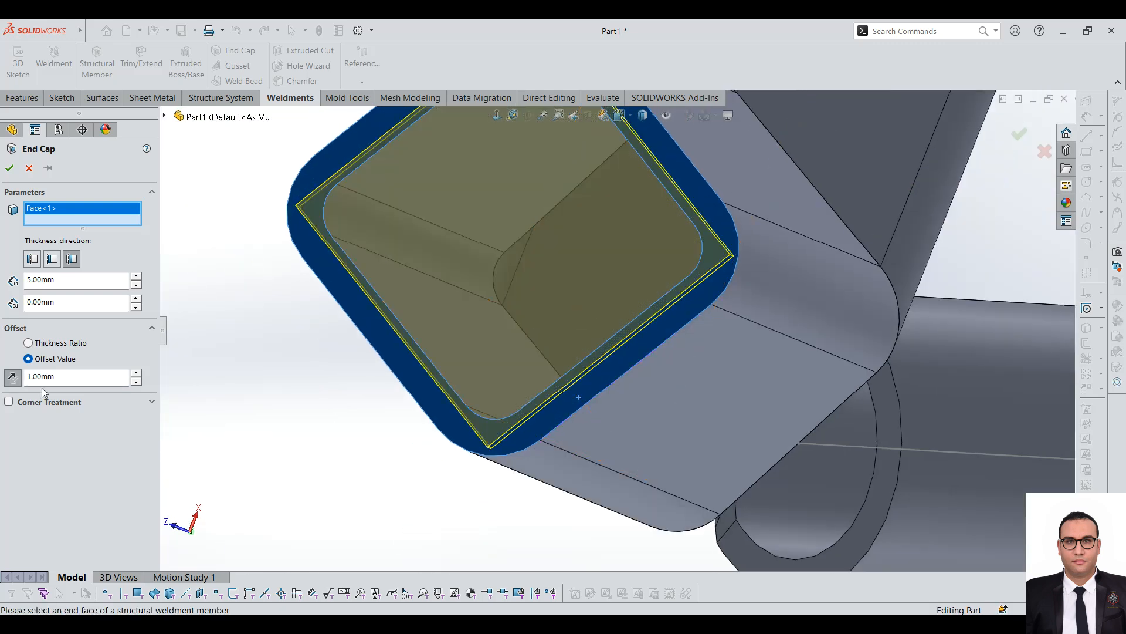
# - Reverse the end cap's offset direction and set its offset value to 0.50 mm
pyautogui.click(12, 378)
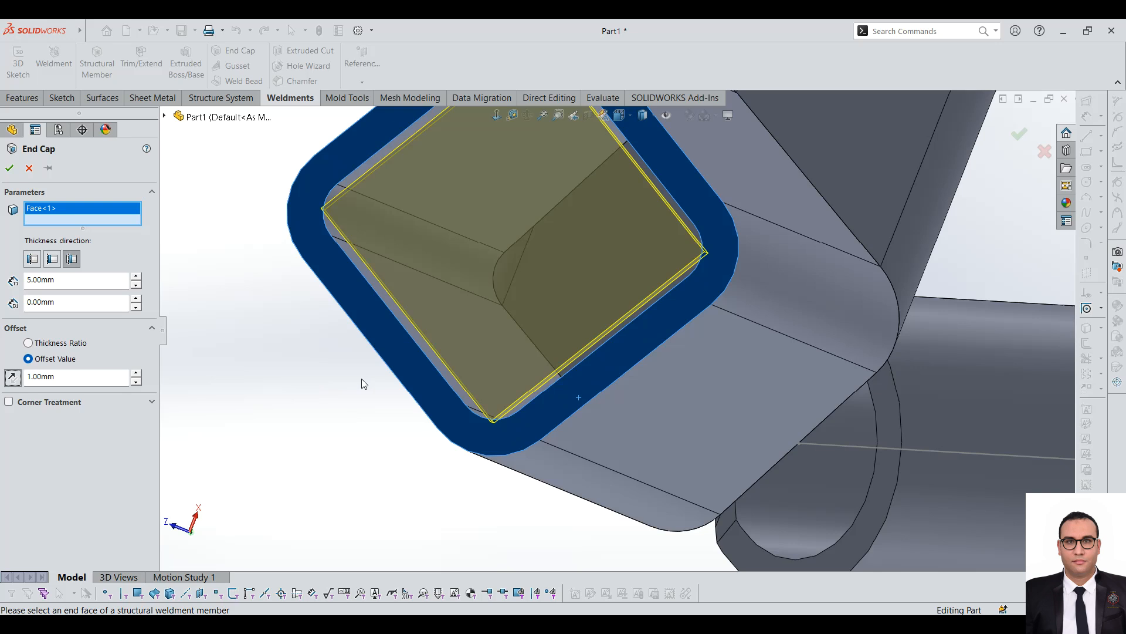
pyautogui.scroll(4, 399, 344)
pyautogui.doubleClick(65, 378)
pyautogui.write('0.')
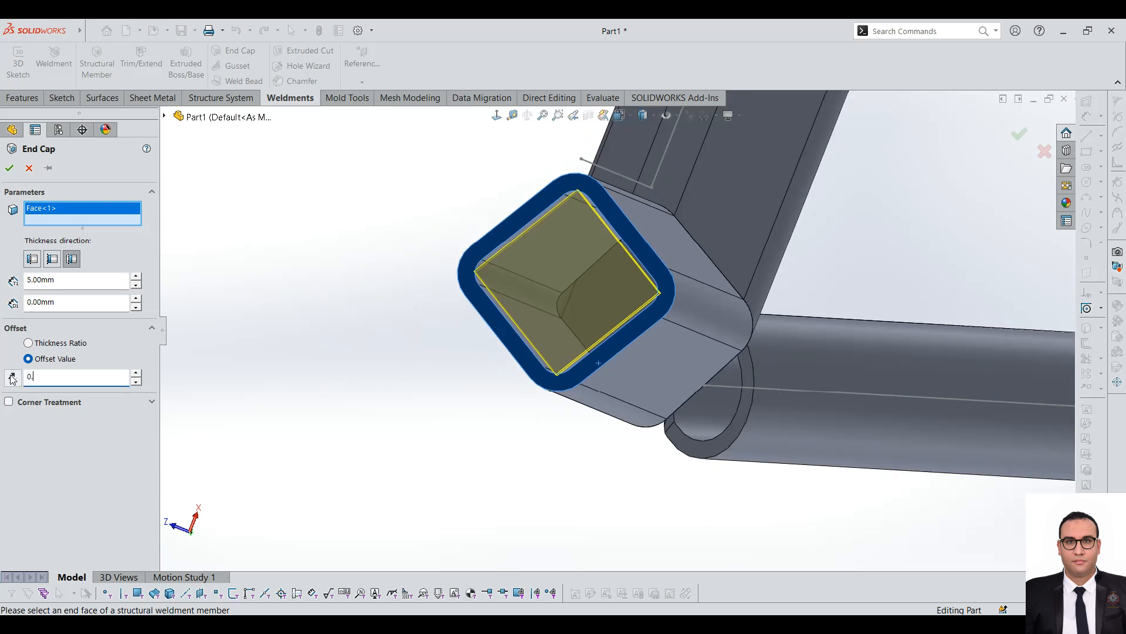
pyautogui.write('5')
pyautogui.press('Return')
pyautogui.click(13, 378)
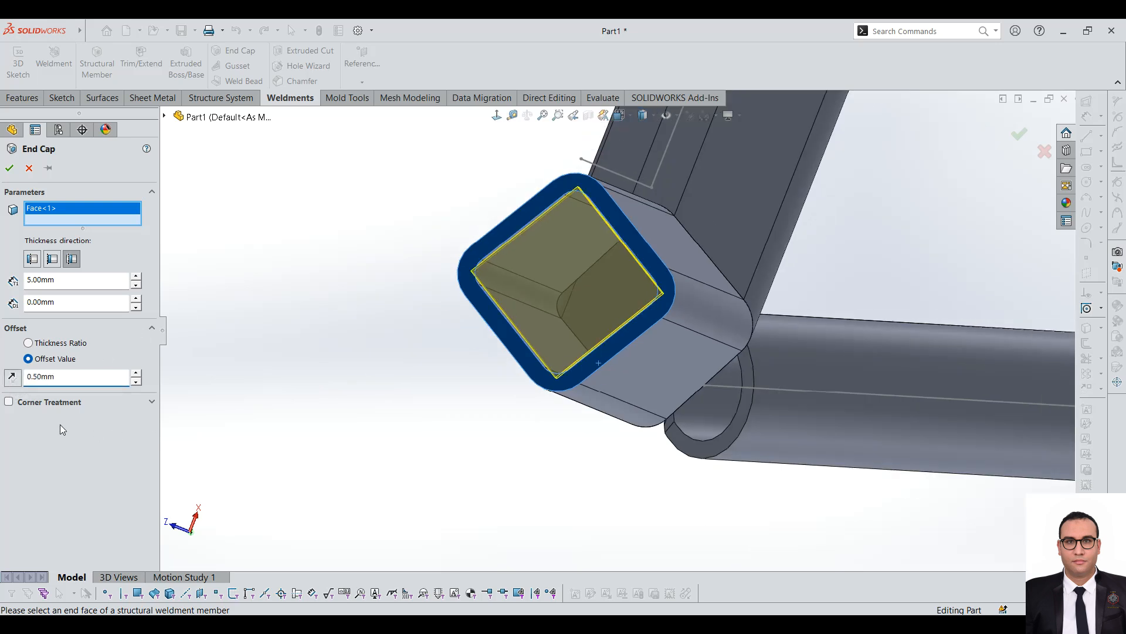
# - Apply a 3.00 mm fillet corner treatment to the end cap, create it, and inspect it in the tube end
pyautogui.click(8, 402)
pyautogui.moveTo(648, 176); pyautogui.dragTo(619, 291, button='middle')
pyautogui.scroll(-5, 840, 393)
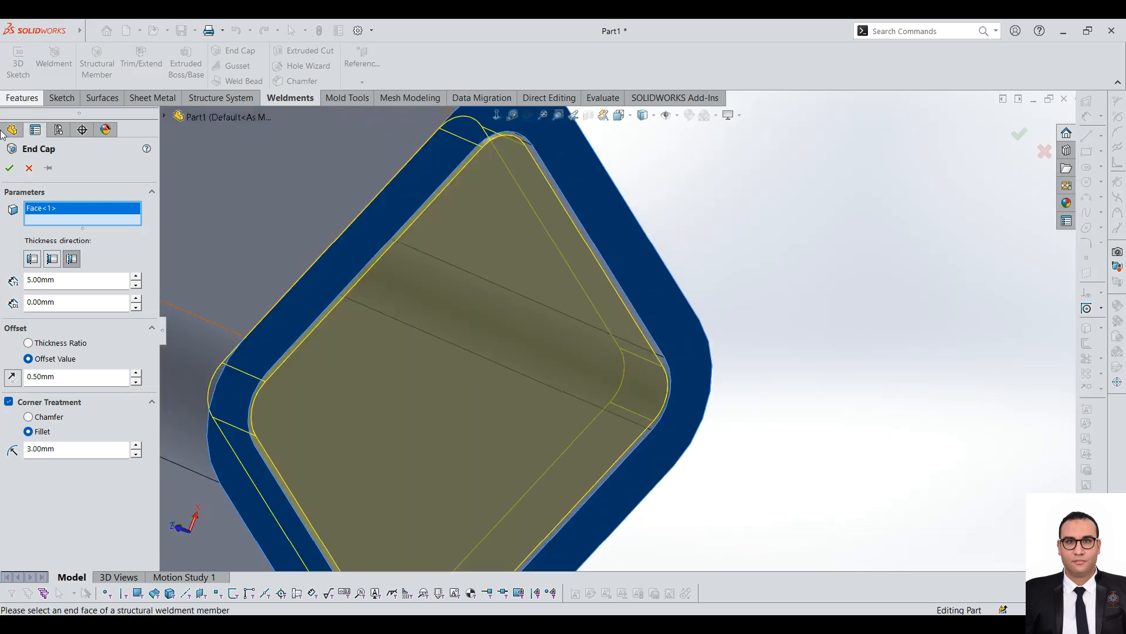
pyautogui.click(11, 167)
pyautogui.moveTo(450, 230); pyautogui.dragTo(521, 229, button='middle')
pyautogui.scroll(-1, 522, 232)
pyautogui.click(543, 258)
pyautogui.scroll(3, 540, 257)
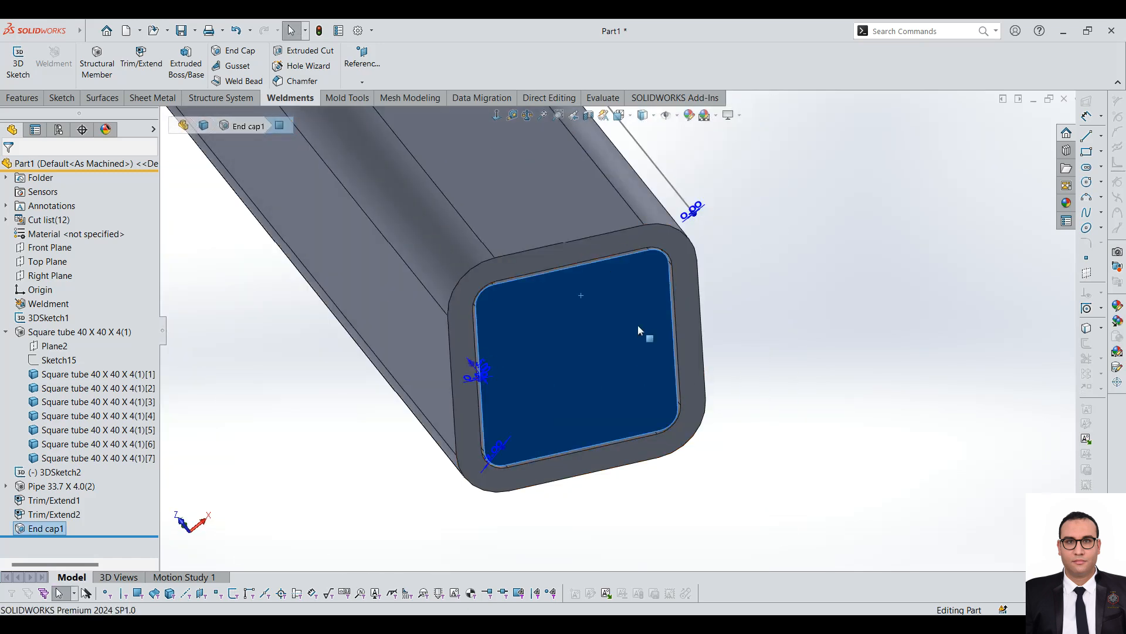
pyautogui.scroll(3, 568, 244)
pyautogui.click(357, 396)
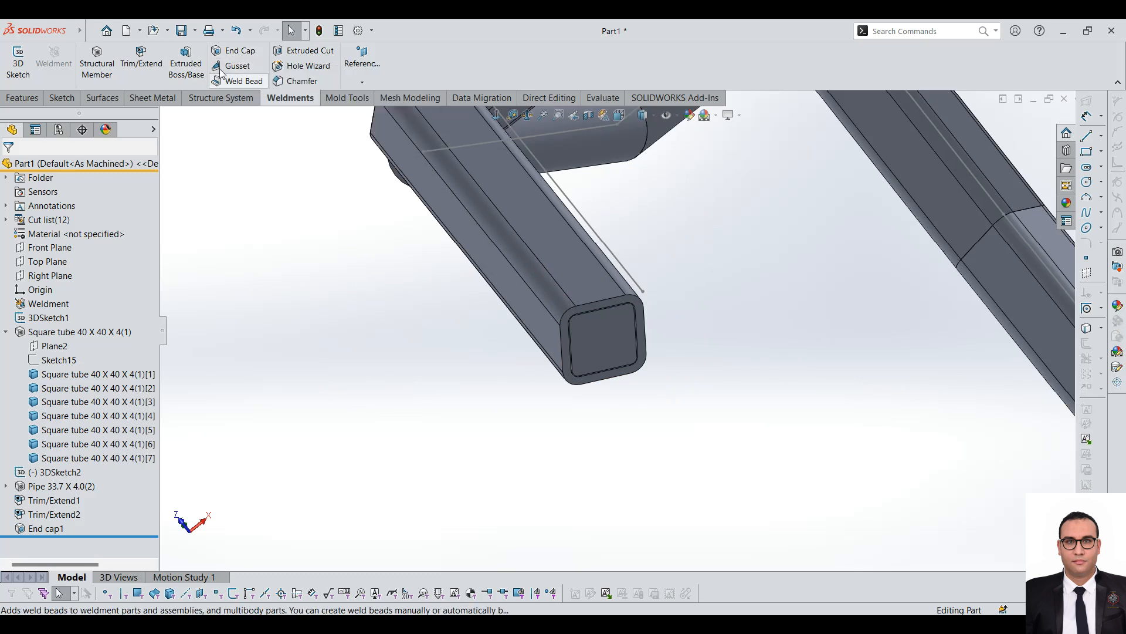
# - Start a Gusset on the two adjoining inner faces at the bend of the square tube leg with the open end
pyautogui.click(244, 68)
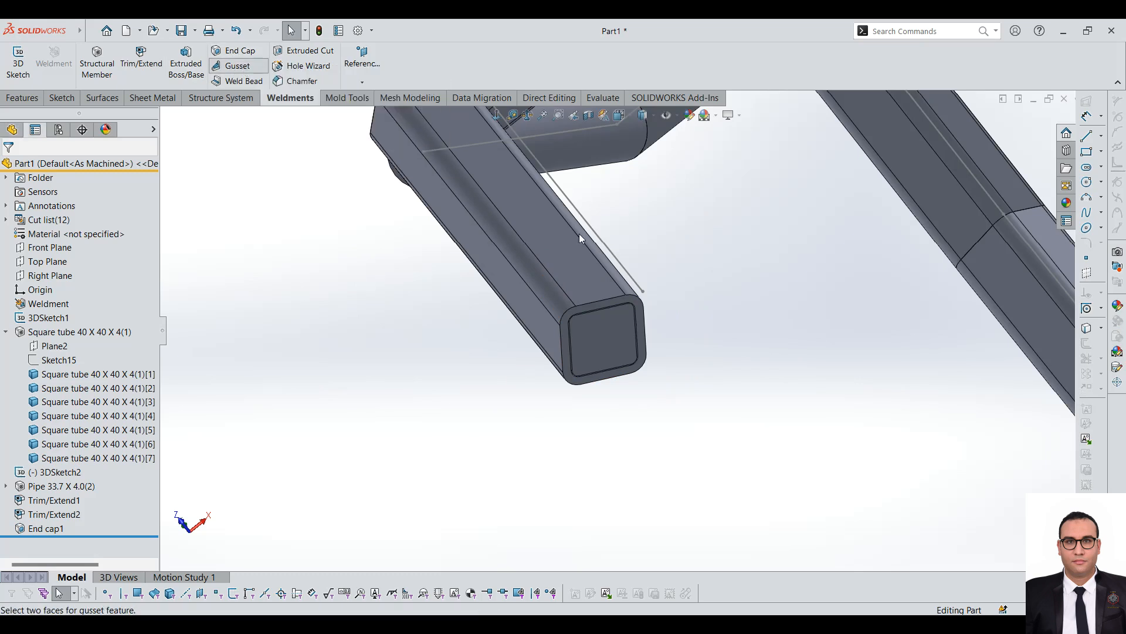
pyautogui.scroll(5, 584, 234)
pyautogui.scroll(-2, 618, 410)
pyautogui.moveTo(618, 410); pyautogui.dragTo(759, 191, button='middle')
pyautogui.scroll(-3, 336, 354)
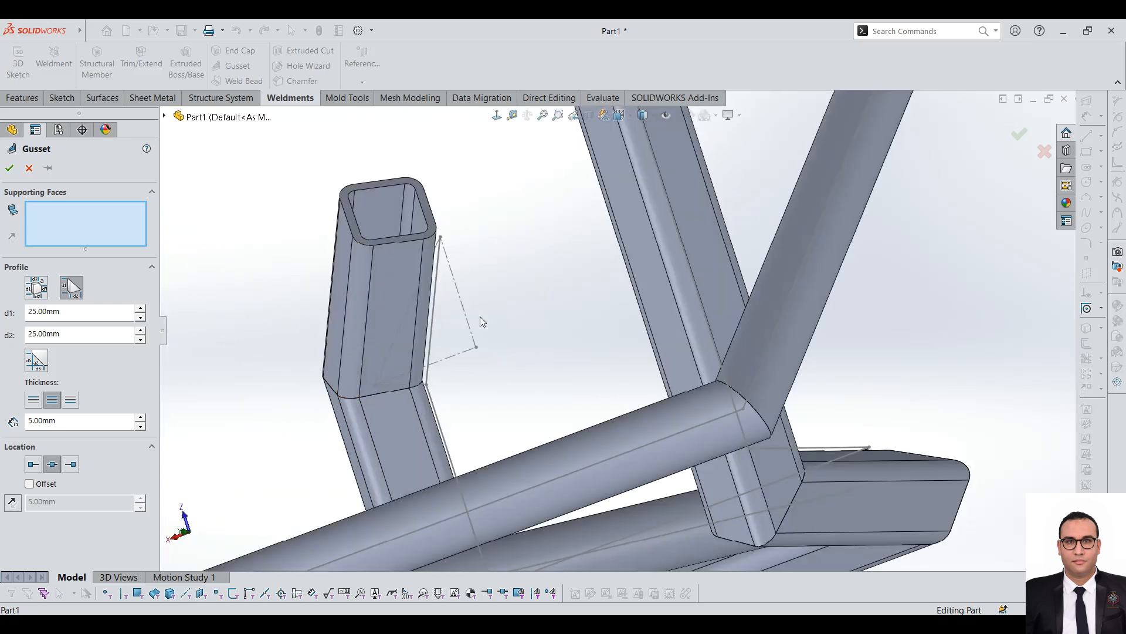
pyautogui.scroll(-3, 404, 361)
pyautogui.click(417, 310)
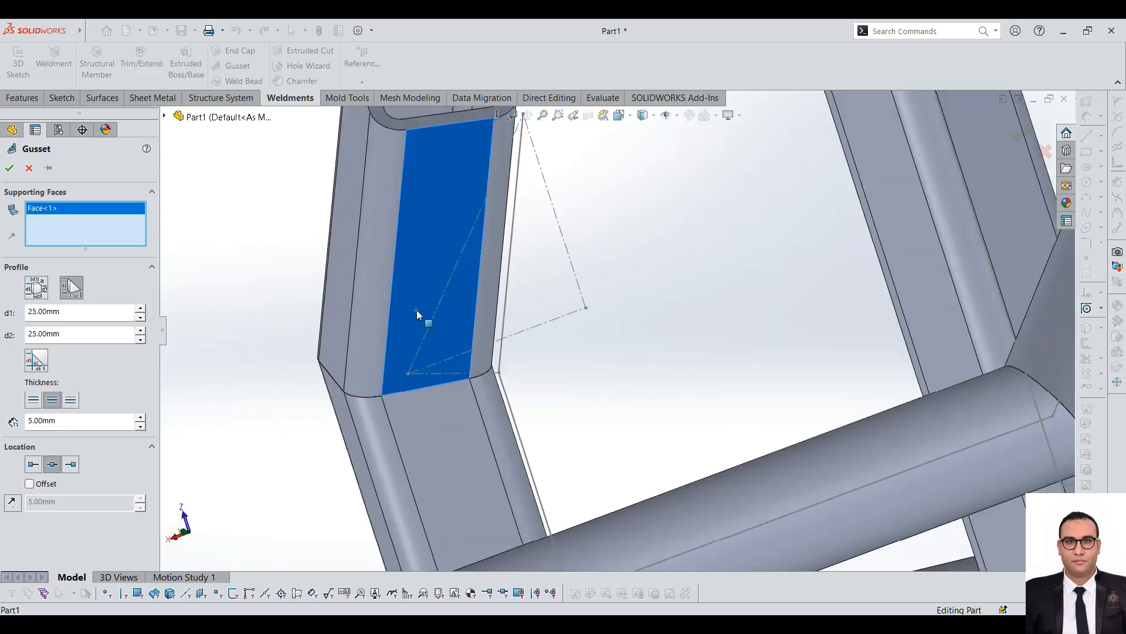
pyautogui.click(414, 409)
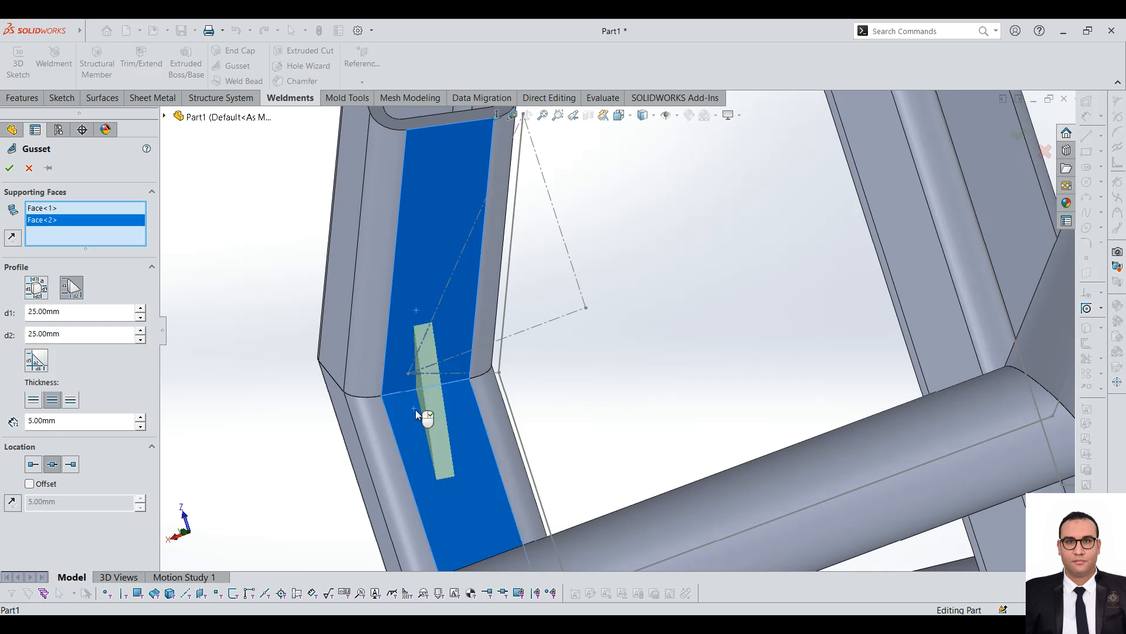
pyautogui.scroll(-3, 416, 409)
pyautogui.moveTo(541, 334); pyautogui.dragTo(604, 336, button='middle')
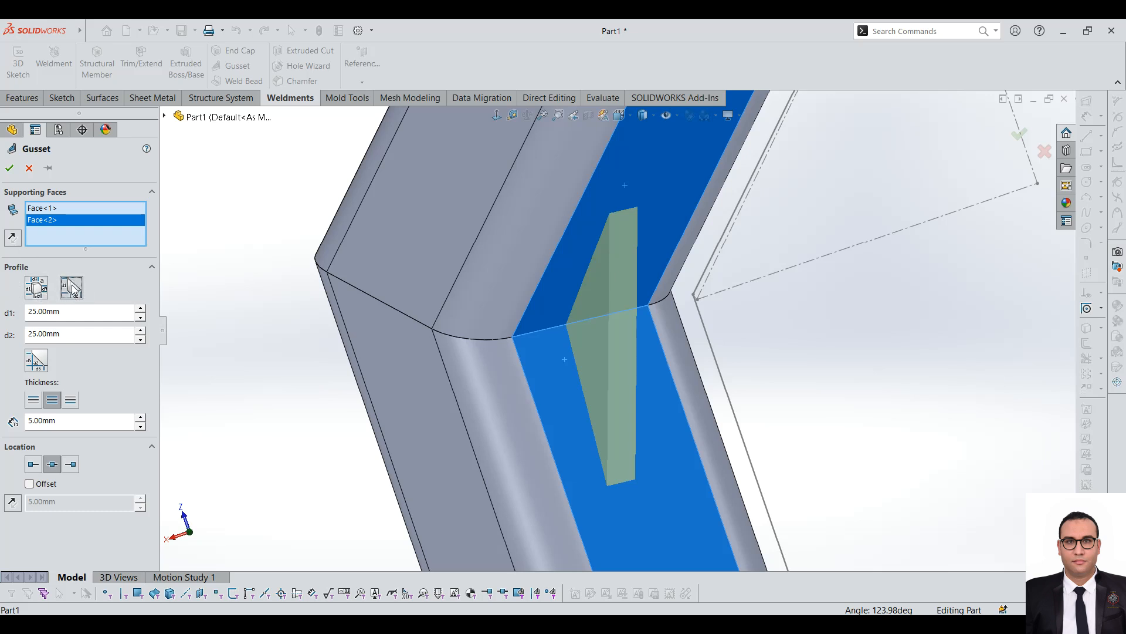
# - Try the polygonal gusset profile and return to the triangular profile
pyautogui.click(36, 287)
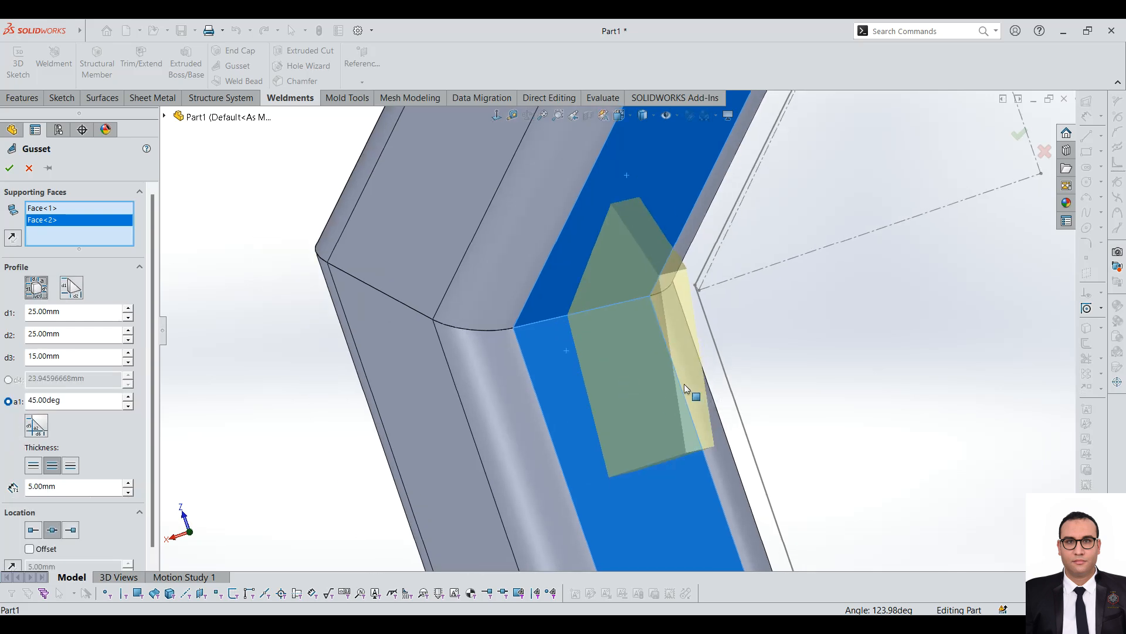
pyautogui.moveTo(633, 368); pyautogui.dragTo(704, 380, button='middle')
pyautogui.scroll(-3, 732, 291)
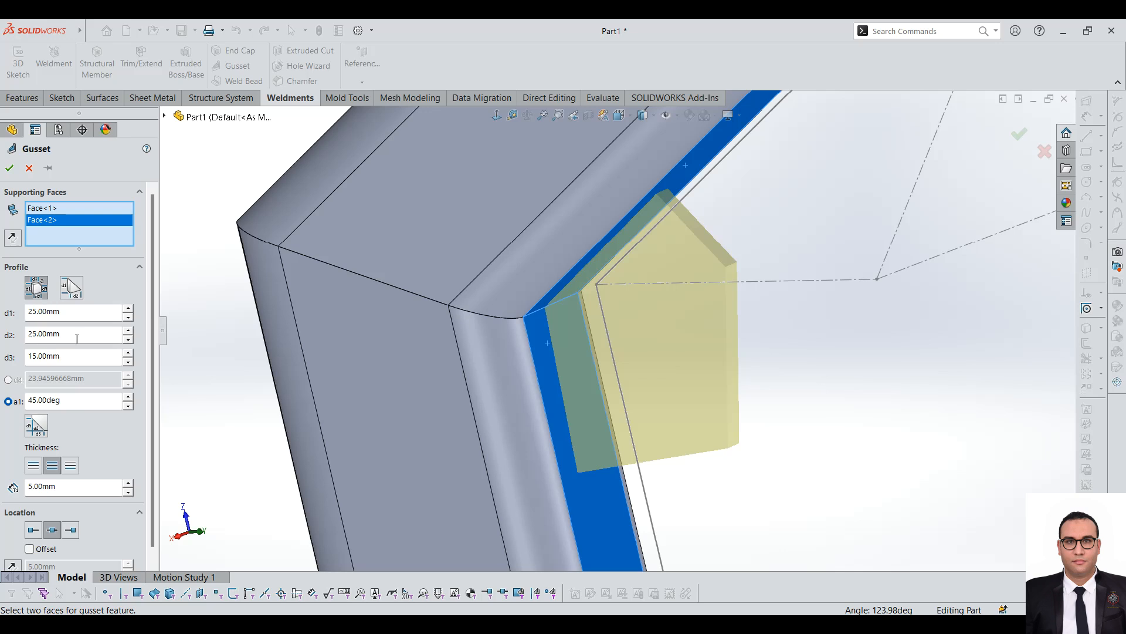
pyautogui.click(71, 287)
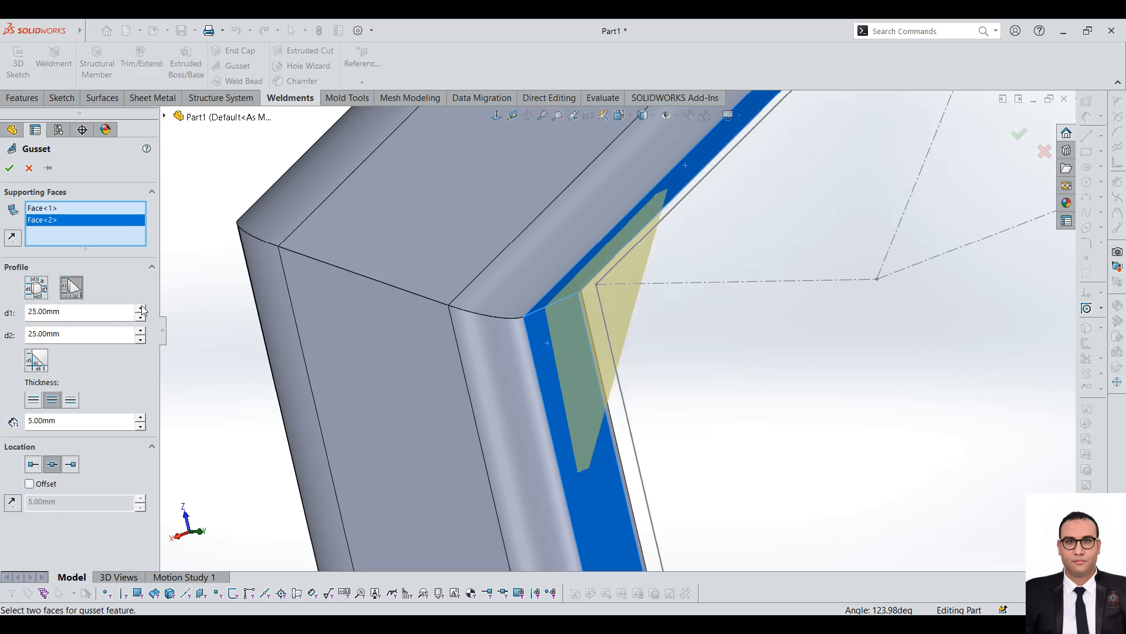
# - Set the triangular gusset's profile lengths d1 and d2 to 40 mm each
pyautogui.doubleClick(106, 316)
pyautogui.write('40')
pyautogui.press('Return')
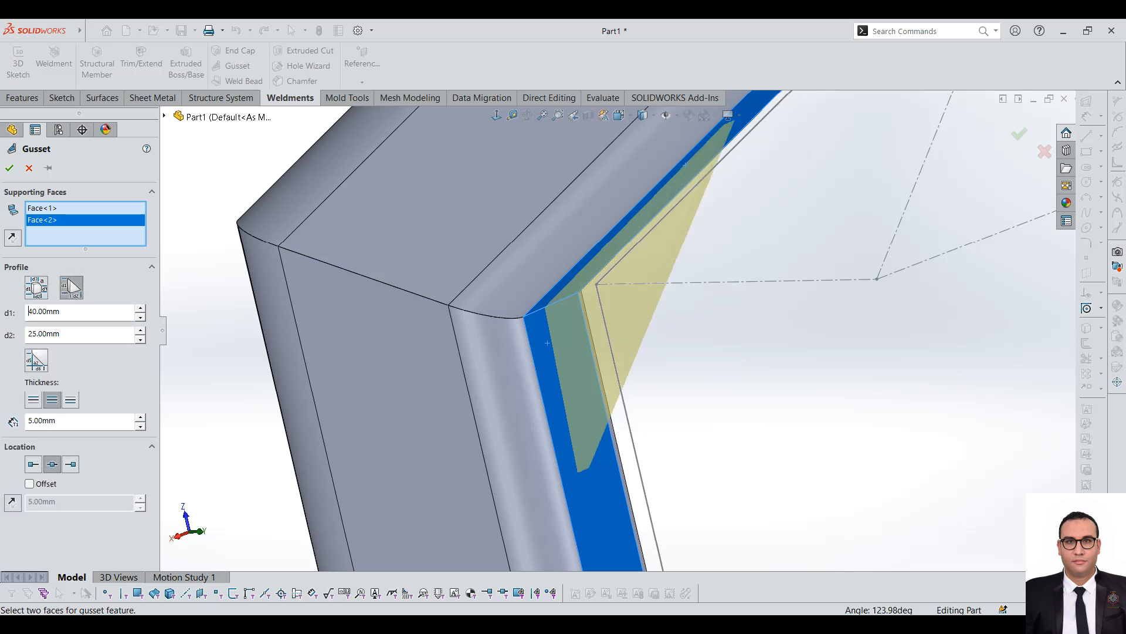
pyautogui.press('Tab')
pyautogui.write('40')
pyautogui.press('Return')
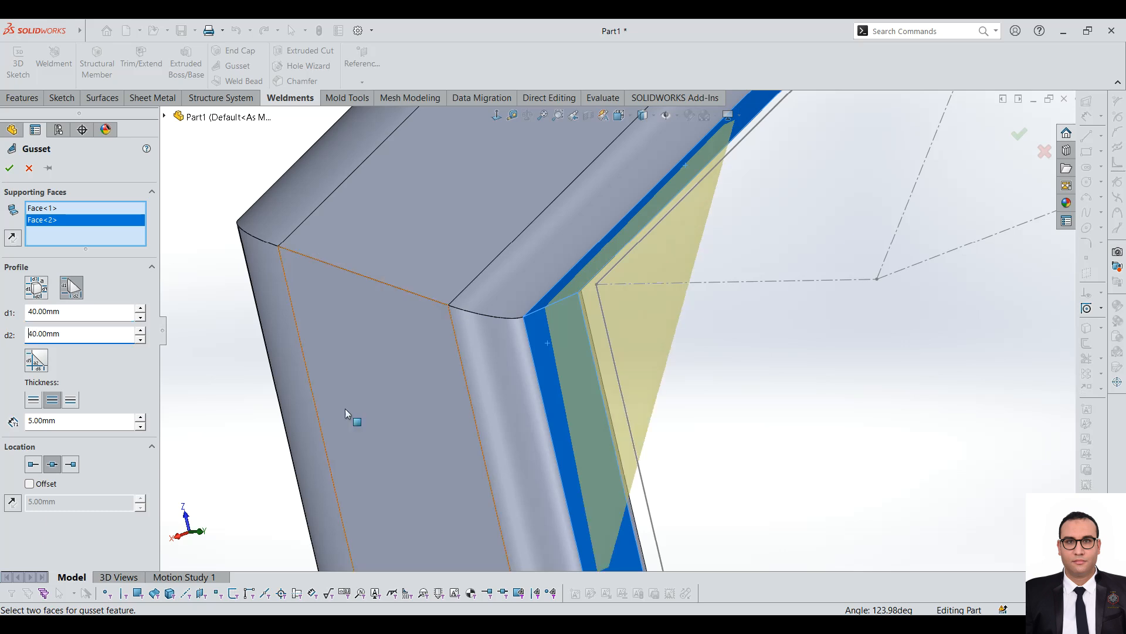
pyautogui.scroll(1, 199, 426)
# - Compare the gusset with and without its chamfer at the inner corner, keeping the chamfer enabled
pyautogui.click(42, 370)
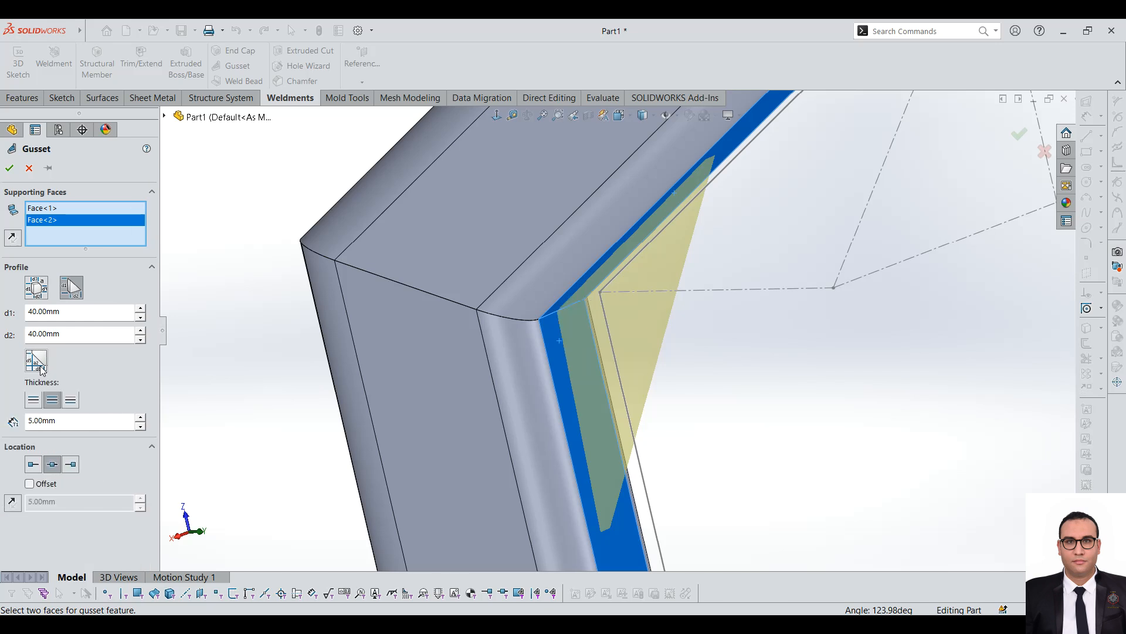
pyautogui.scroll(-1, 569, 365)
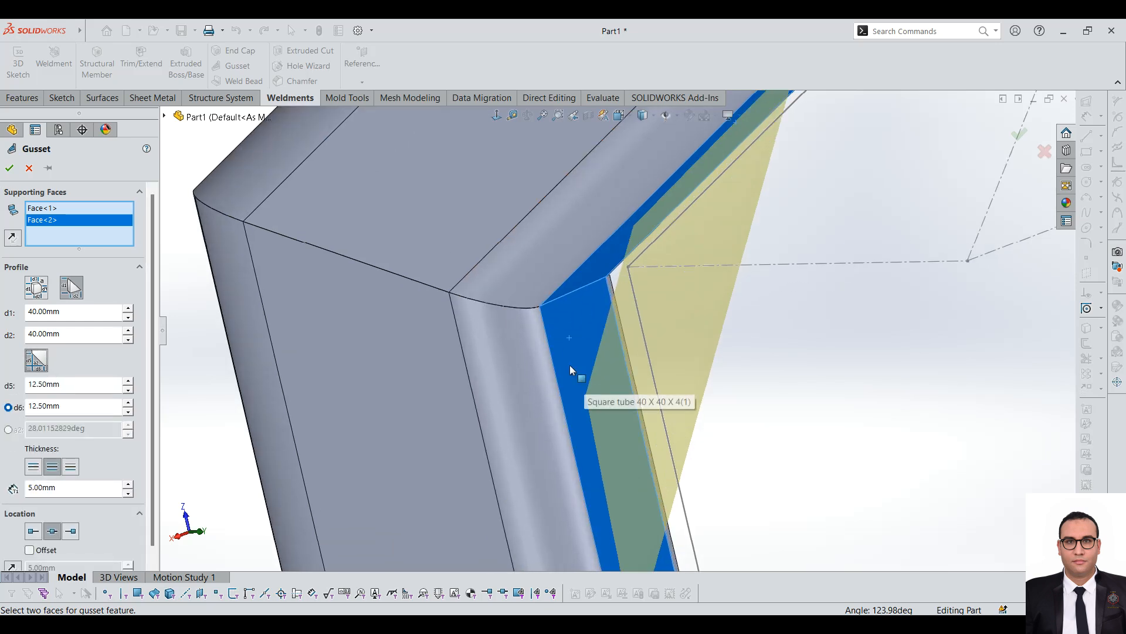
pyautogui.scroll(1, 558, 351)
pyautogui.scroll(2, 558, 351)
pyautogui.moveTo(558, 351); pyautogui.dragTo(547, 319, button='middle')
pyautogui.scroll(-5, 634, 322)
pyautogui.click(37, 360)
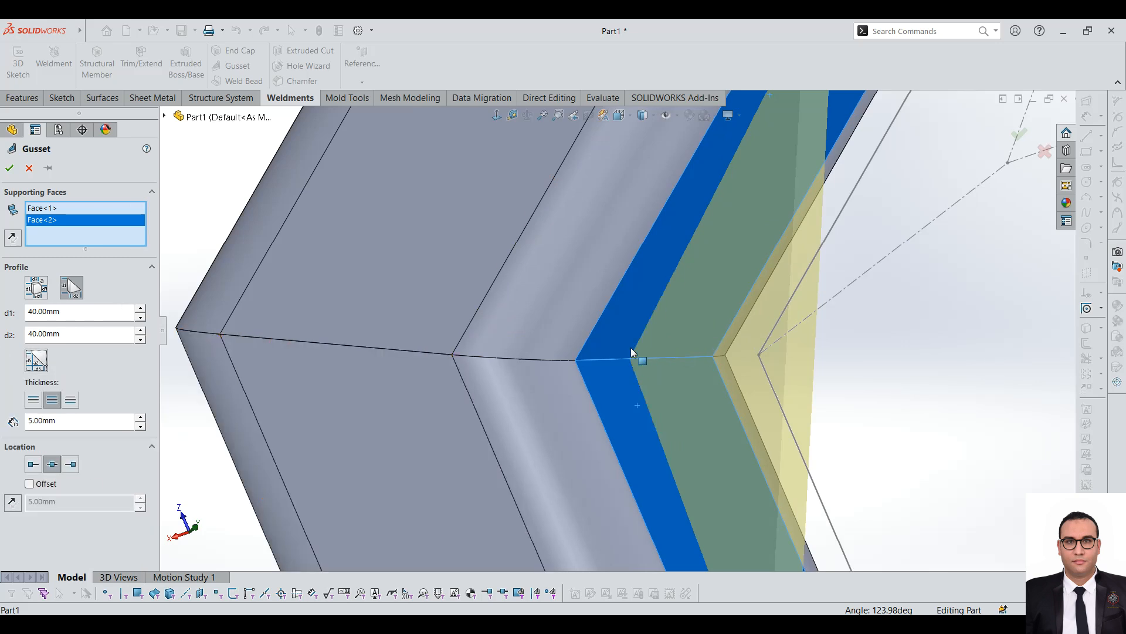
pyautogui.click(46, 366)
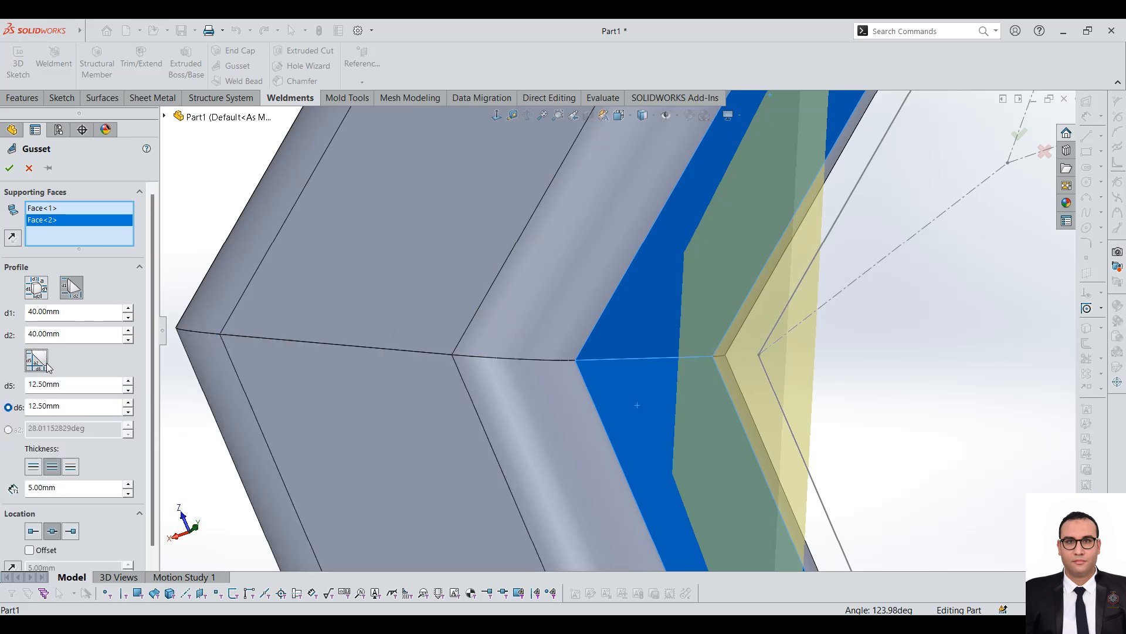
# - Set the gusset's chamfer distances d5 and d6 to 5 mm each
pyautogui.click(73, 382)
pyautogui.write('5')
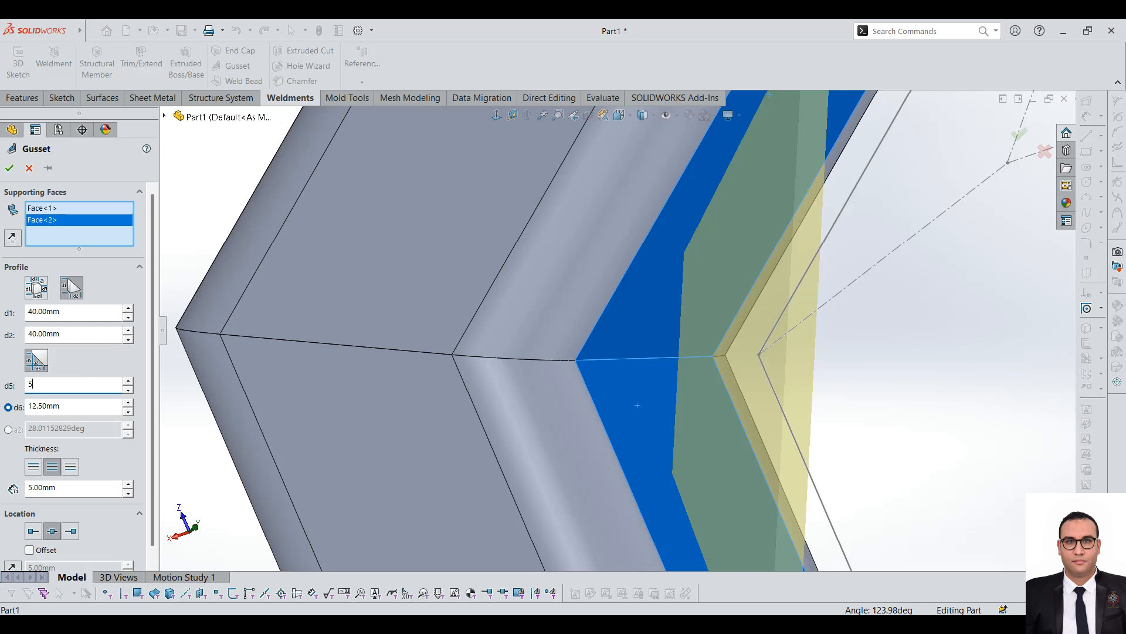
pyautogui.press('Return')
pyautogui.click(85, 411)
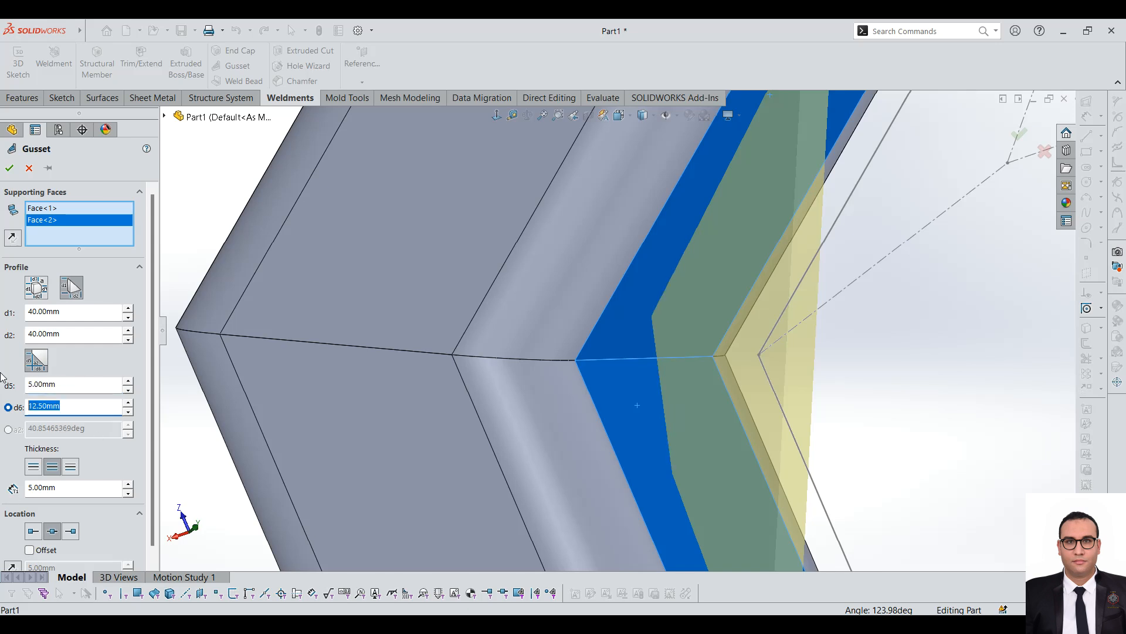
pyautogui.write('5')
pyautogui.press('Return')
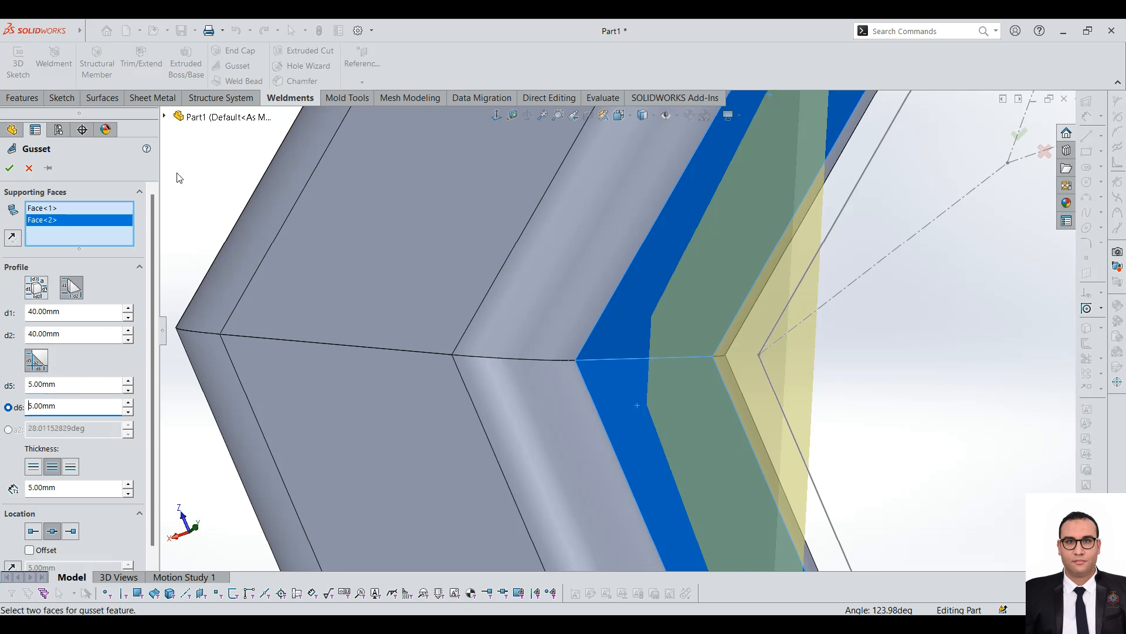
# - Compare the gusset's thickness side options and choose the inner side
pyautogui.scroll(3, 645, 382)
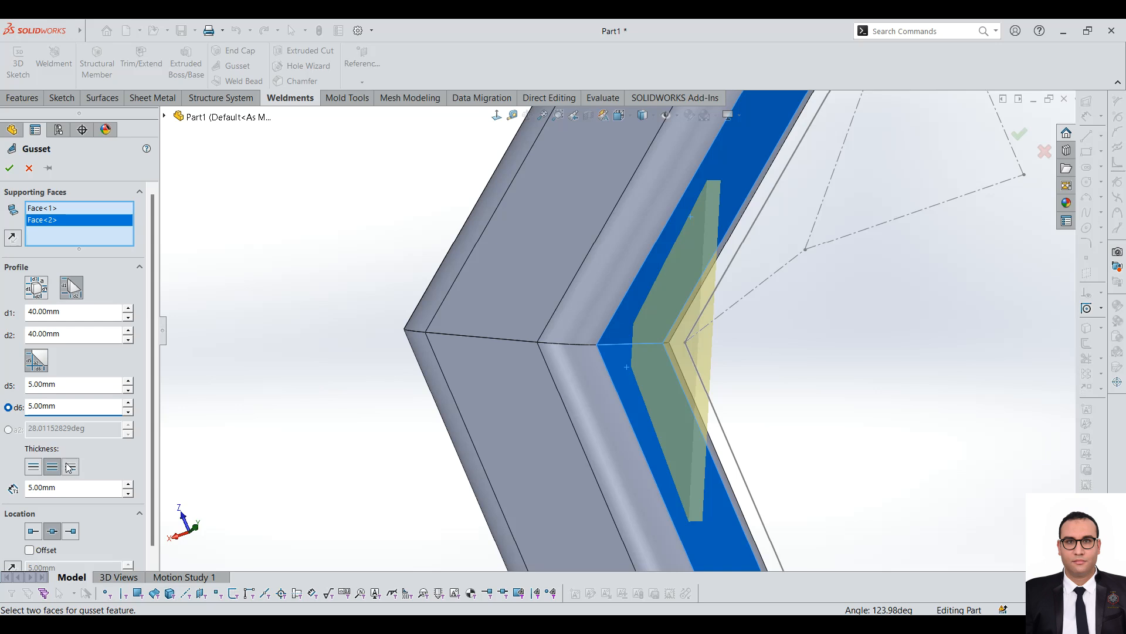
pyautogui.click(71, 467)
pyautogui.click(33, 467)
pyautogui.click(56, 470)
pyautogui.click(69, 469)
pyautogui.click(34, 469)
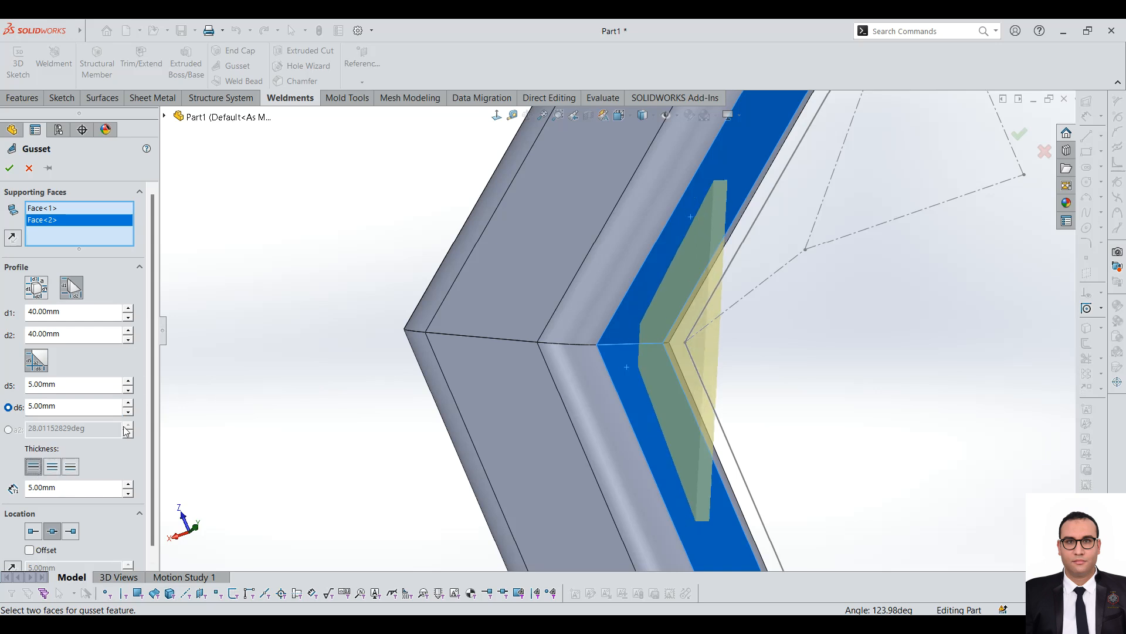
pyautogui.moveTo(153, 294); pyautogui.dragTo(155, 355)
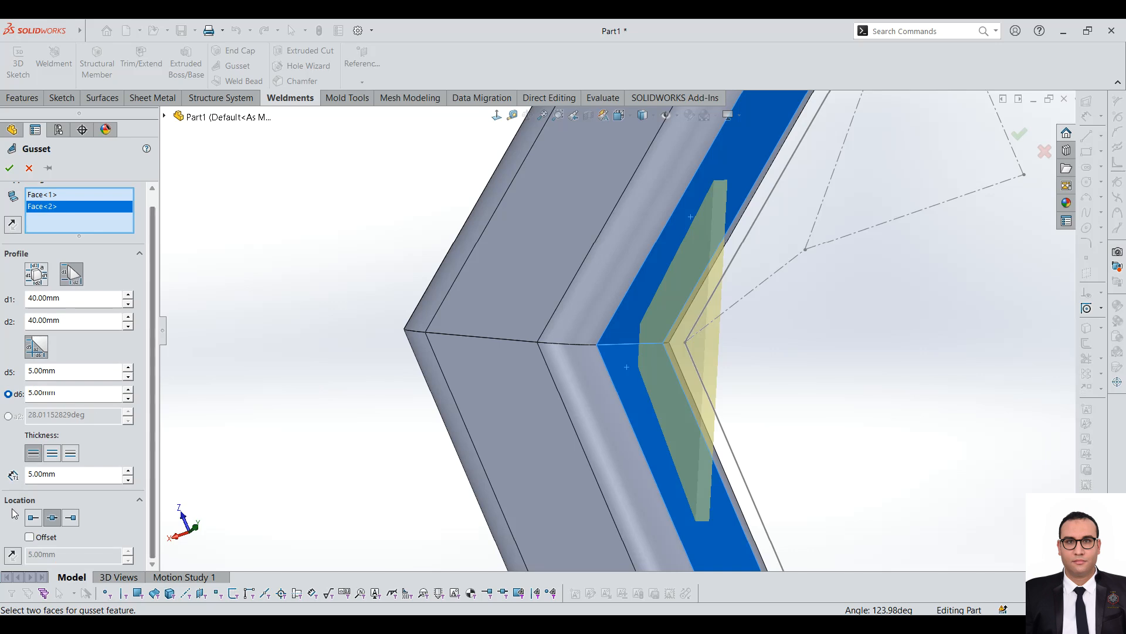
# - Switch the gusset to a polygonal profile and compare it with and without the chamfer, keeping the chamfer on and the offset off
pyautogui.click(30, 538)
pyautogui.click(30, 537)
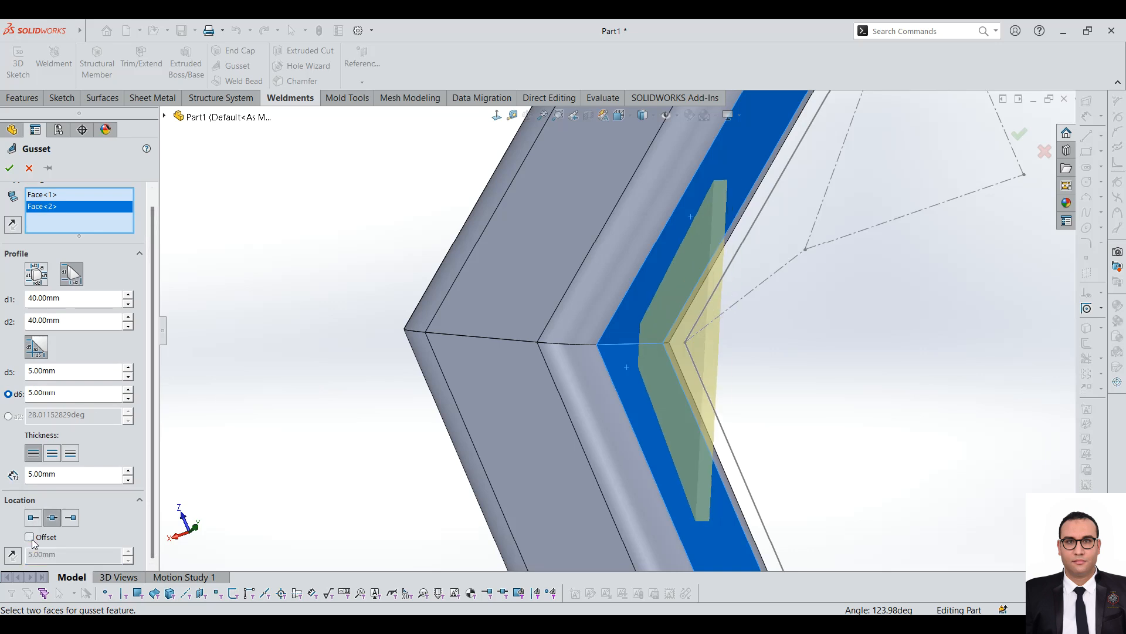
pyautogui.click(36, 273)
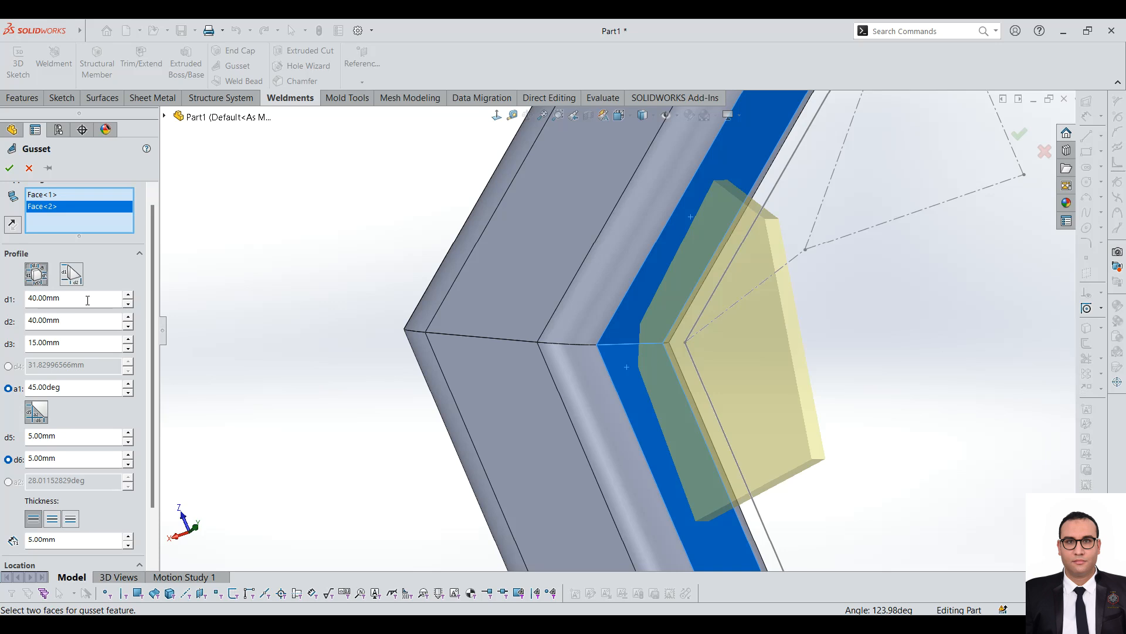
pyautogui.click(37, 412)
pyautogui.click(37, 413)
pyautogui.click(36, 414)
pyautogui.click(36, 413)
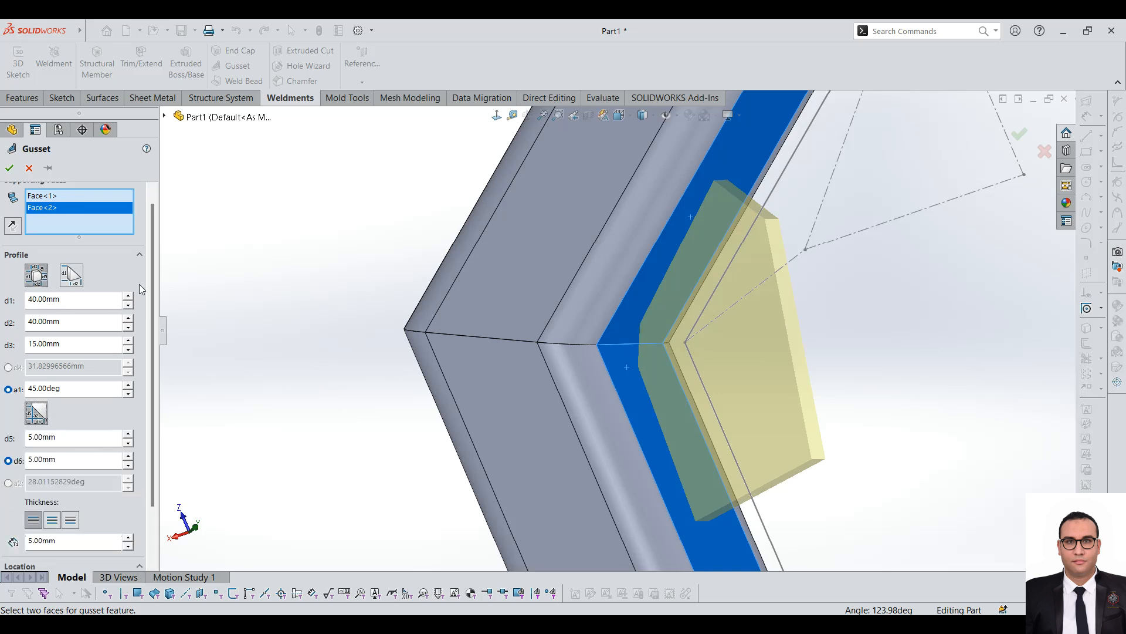
# - Set the polygonal gusset's profile lengths d1 and d2 to 50 mm each
pyautogui.scroll(-2, 152, 357)
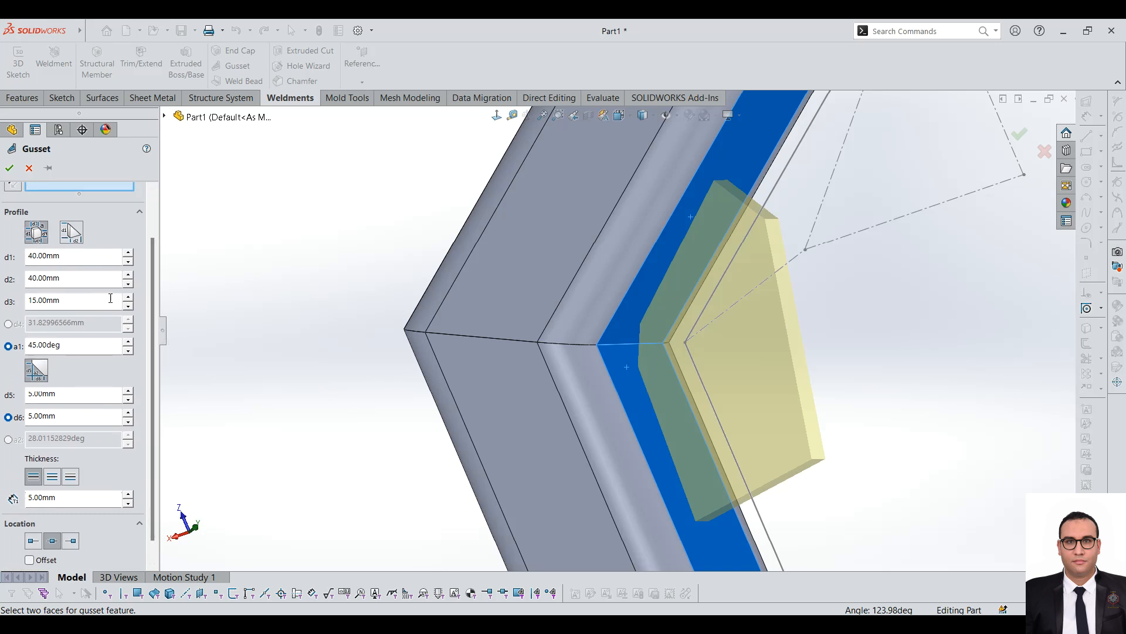
pyautogui.click(129, 251)
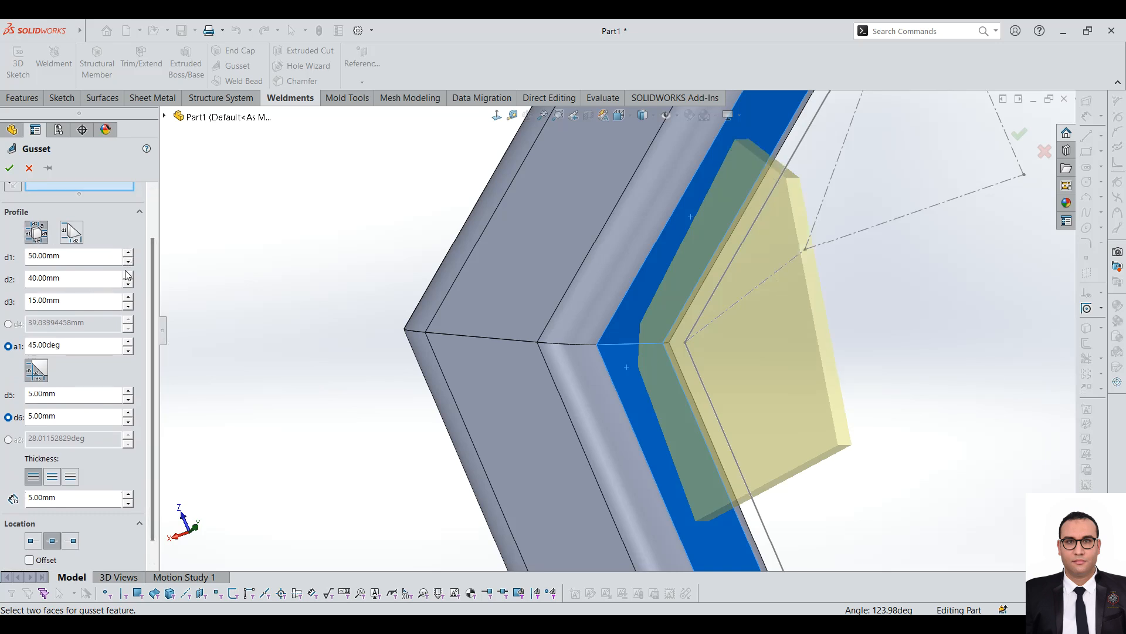
pyautogui.click(127, 274)
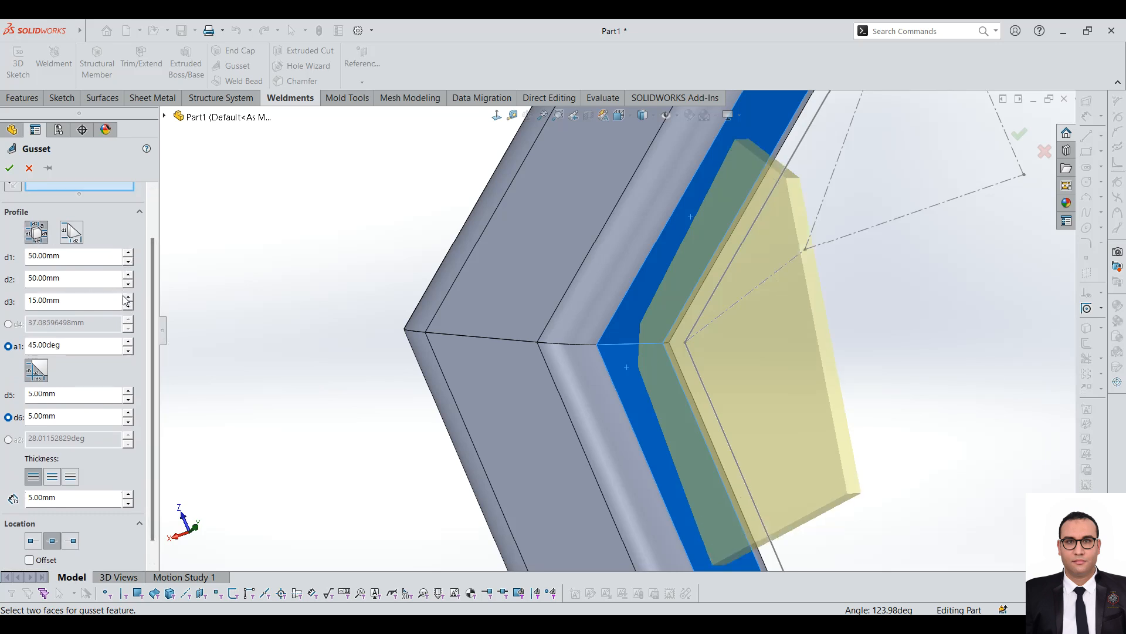
# - Try a 65 mm profile distance d3 on the polygonal gusset, and reduce it to 5 mm
pyautogui.click(127, 297)
pyautogui.click(127, 297)
pyautogui.click(128, 297)
pyautogui.click(128, 297)
pyautogui.click(127, 296)
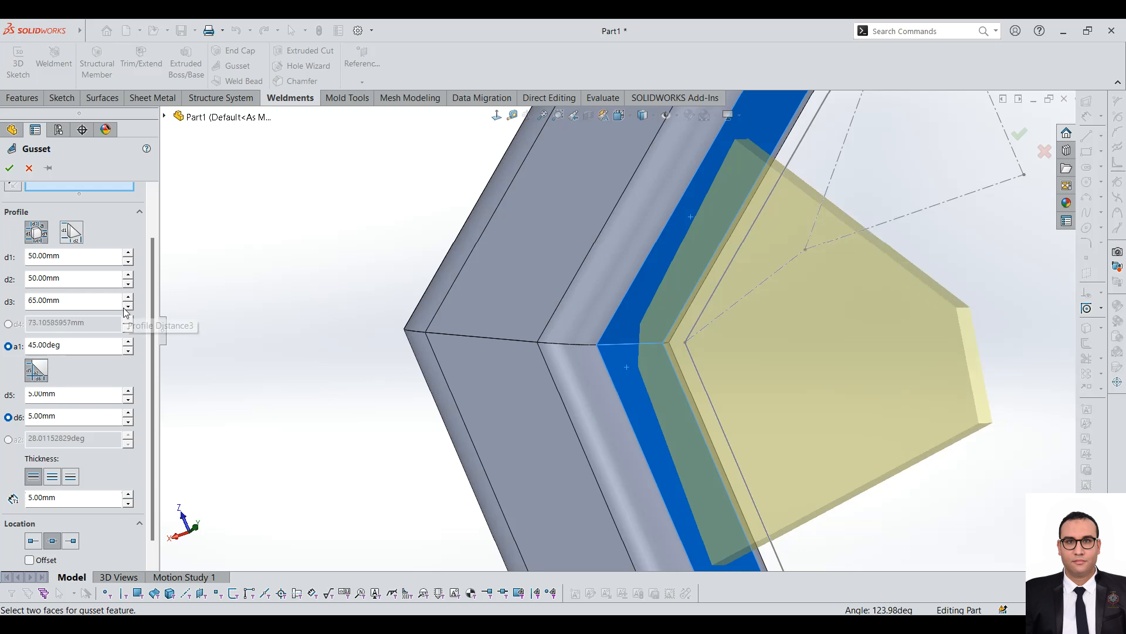
pyautogui.click(127, 305)
pyautogui.click(127, 305)
pyautogui.click(127, 306)
pyautogui.click(127, 305)
pyautogui.click(128, 306)
pyautogui.click(127, 305)
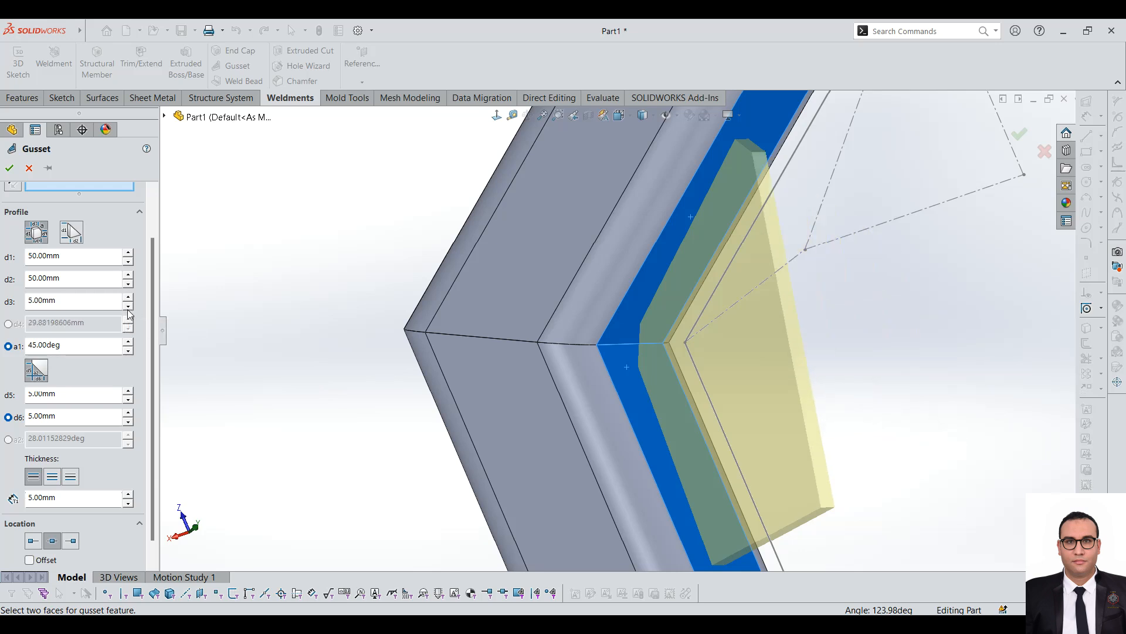
# - Set the polygonal gusset's chamfer distances d5 and d6 to 15 mm each
pyautogui.scroll(4, 605, 369)
pyautogui.moveTo(622, 359); pyautogui.dragTo(612, 292, button='middle')
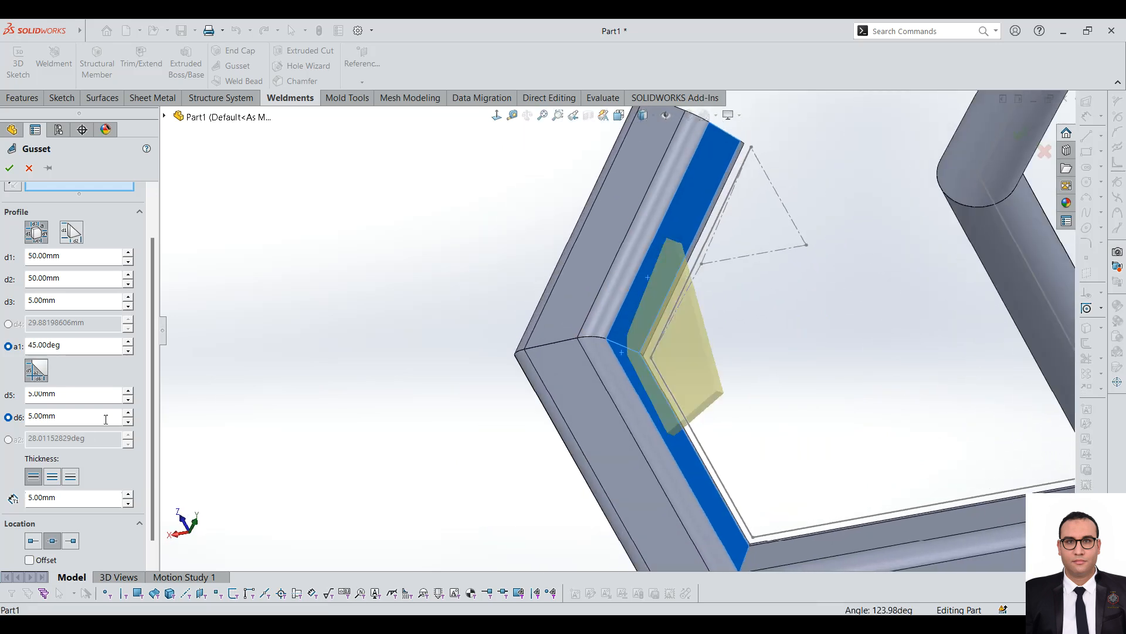
pyautogui.click(128, 390)
pyautogui.click(127, 390)
pyautogui.click(127, 399)
pyautogui.click(128, 412)
# - Compare the gusset's location options along the tube face and discard the gusset
pyautogui.scroll(-1, 149, 474)
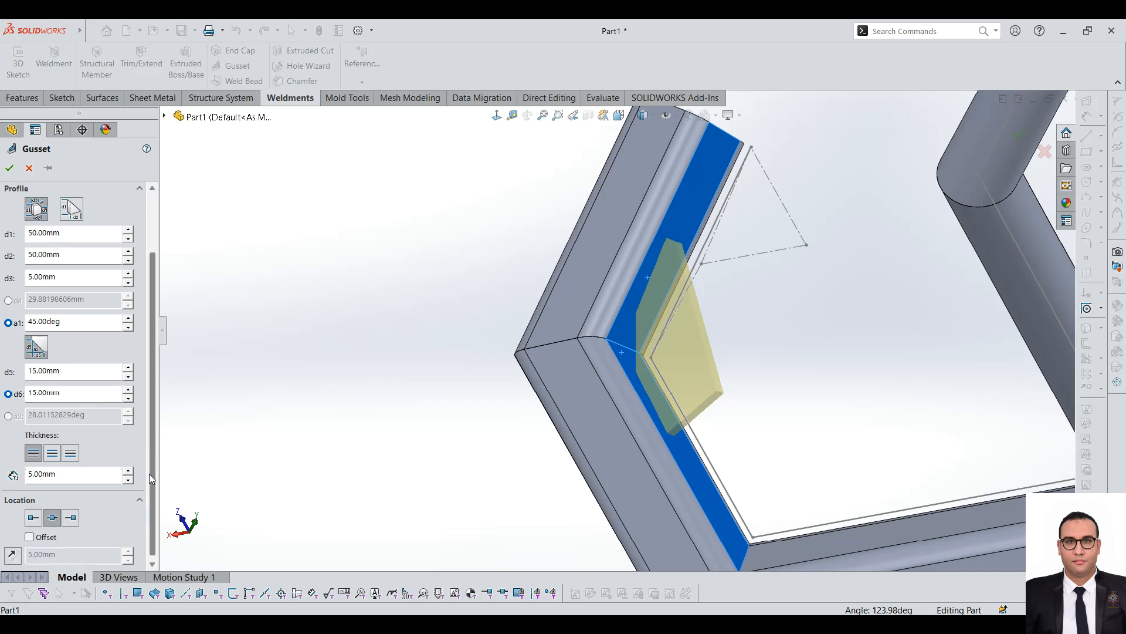
pyautogui.click(70, 519)
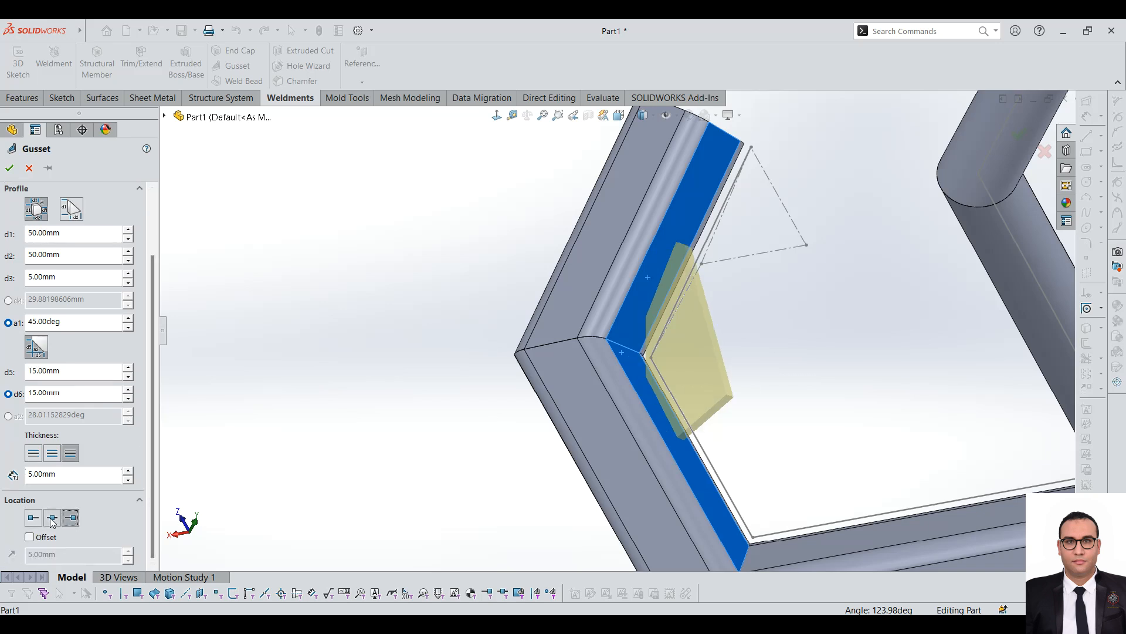
pyautogui.click(52, 519)
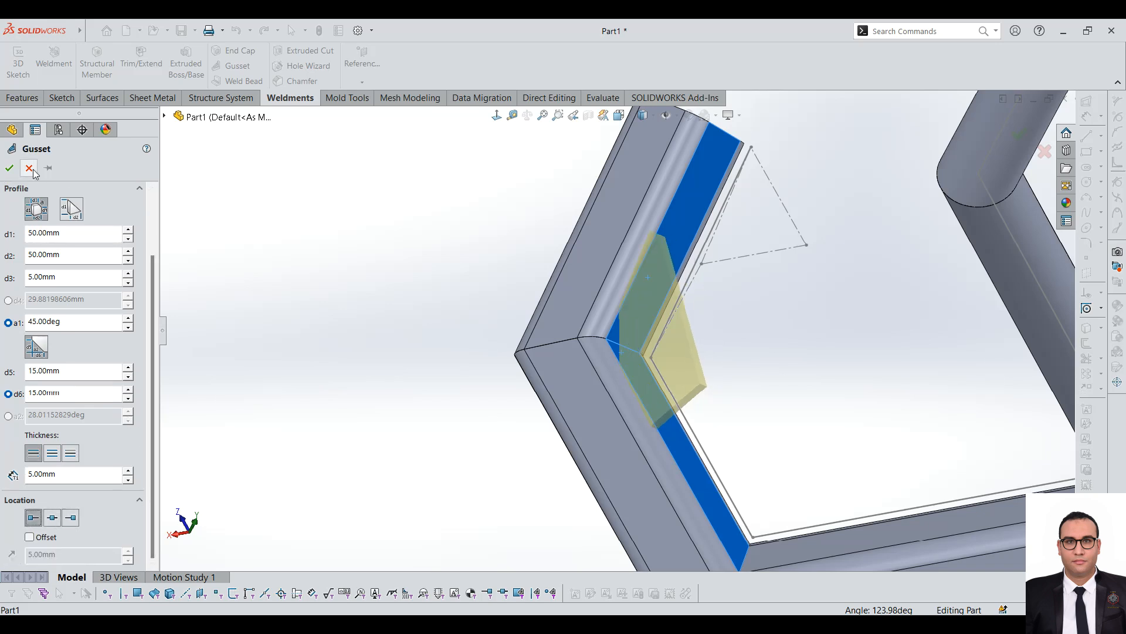
pyautogui.click(28, 168)
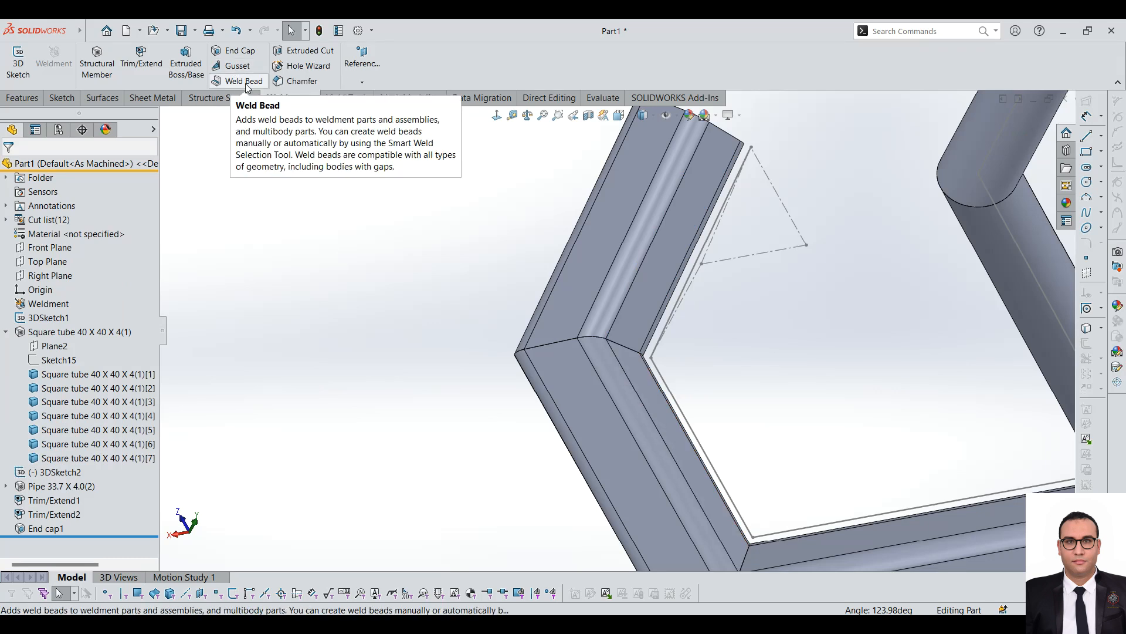
# - Start a weld bead at the frame's lower corner between the round pipe's surface and the adjoining inner face of the square tube
pyautogui.click(247, 82)
pyautogui.scroll(5, 691, 319)
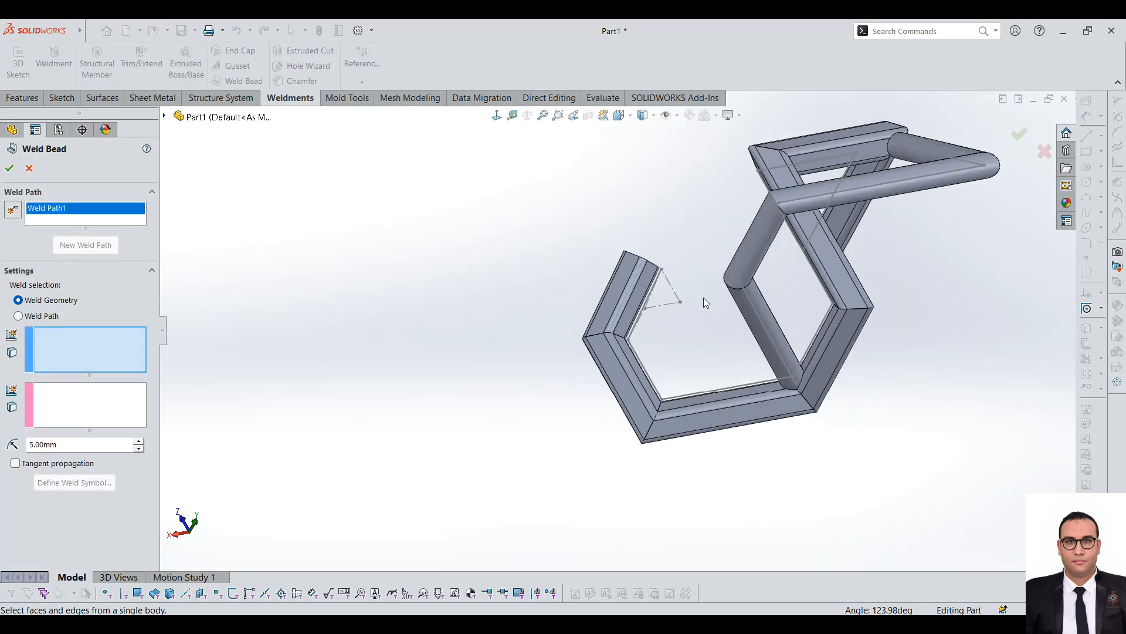
pyautogui.scroll(-4, 685, 264)
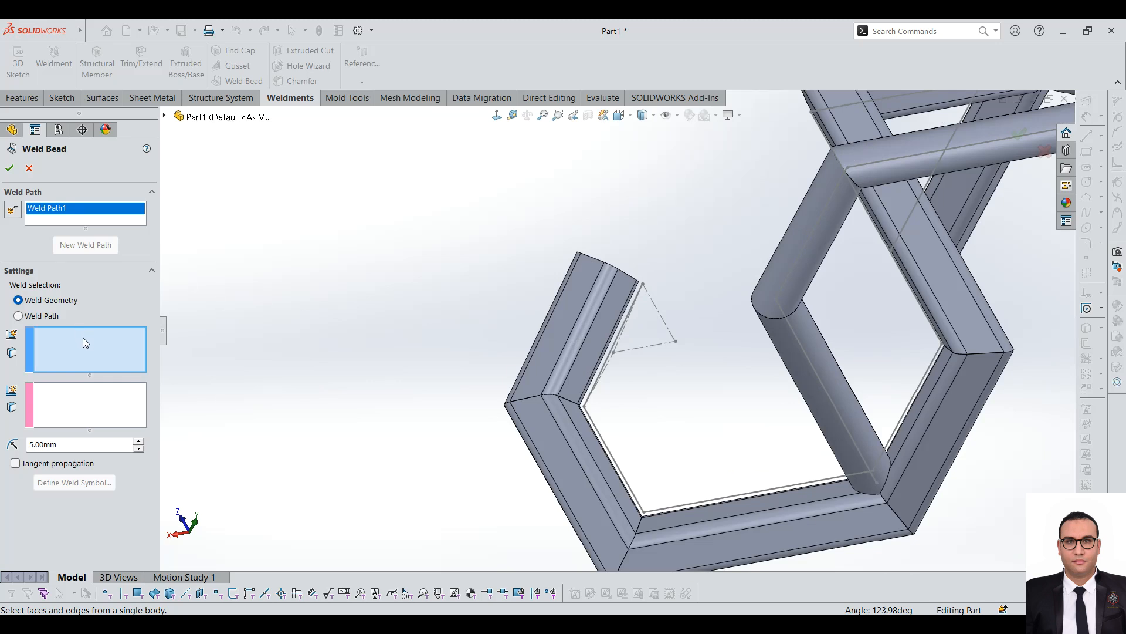
pyautogui.scroll(4, 746, 213)
pyautogui.scroll(-6, 660, 343)
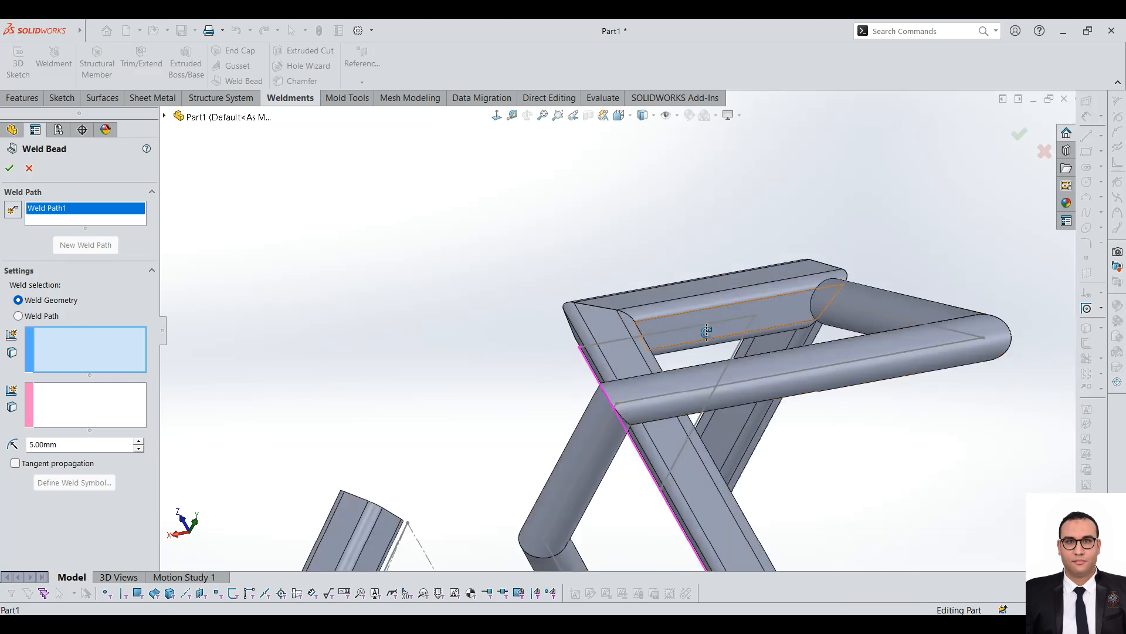
pyautogui.scroll(5, 704, 411)
pyautogui.scroll(-2, 659, 481)
pyautogui.scroll(-5, 607, 376)
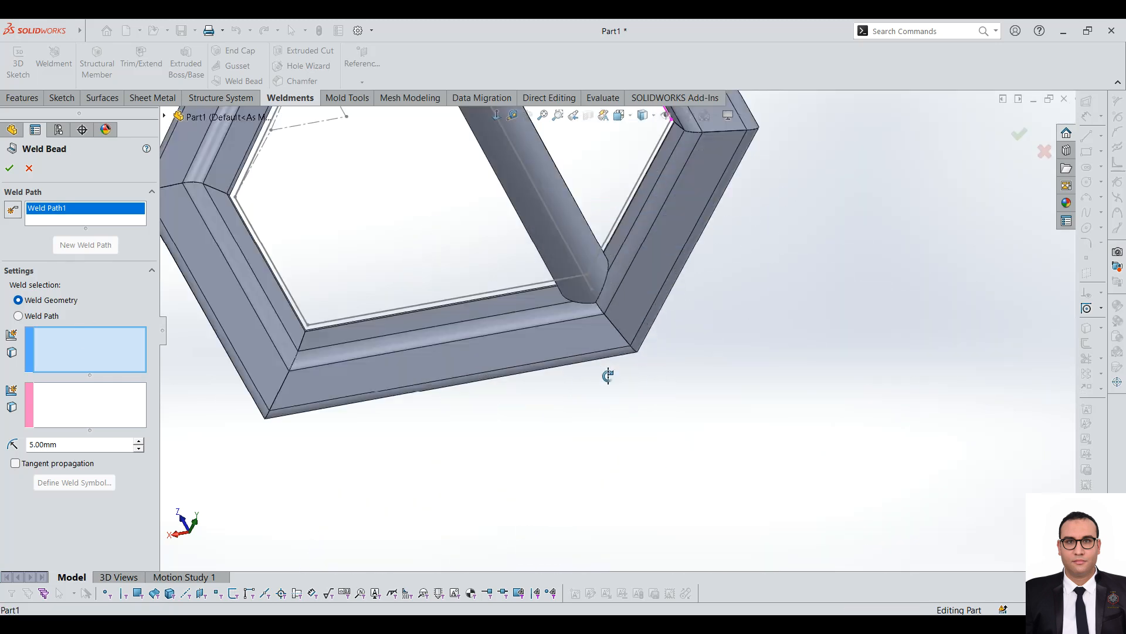
pyautogui.scroll(-3, 608, 375)
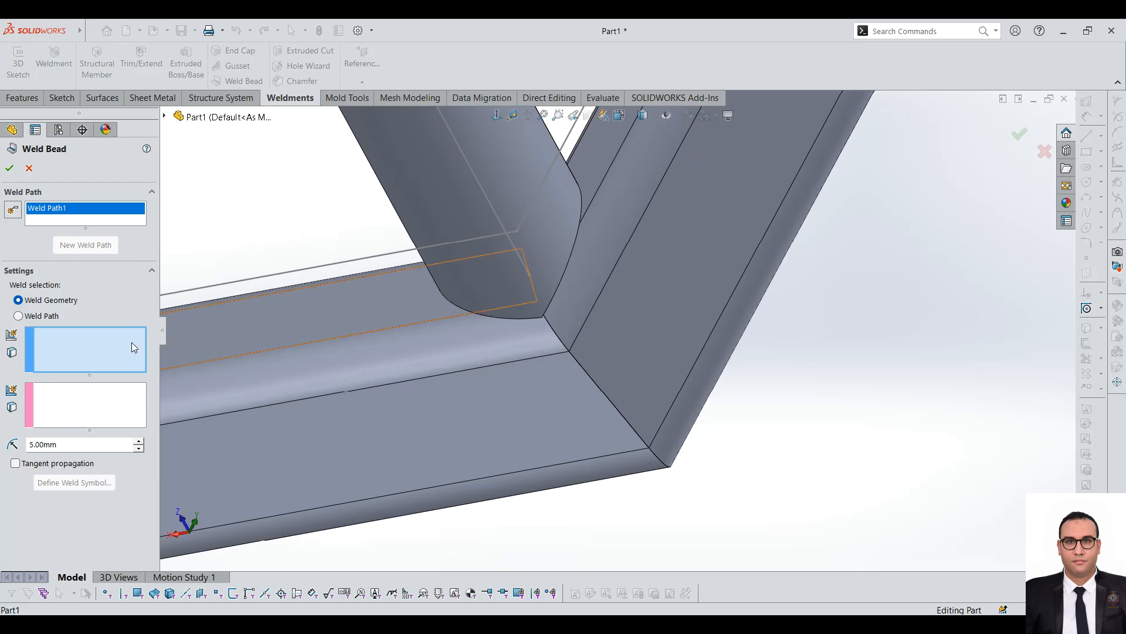
pyautogui.click(545, 229)
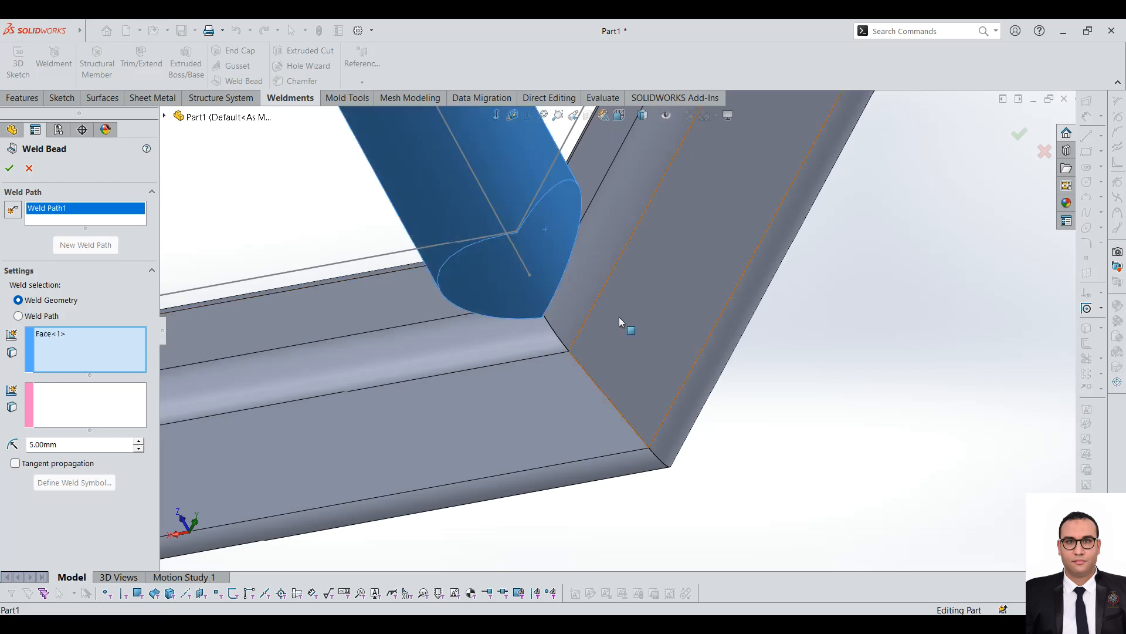
pyautogui.click(123, 399)
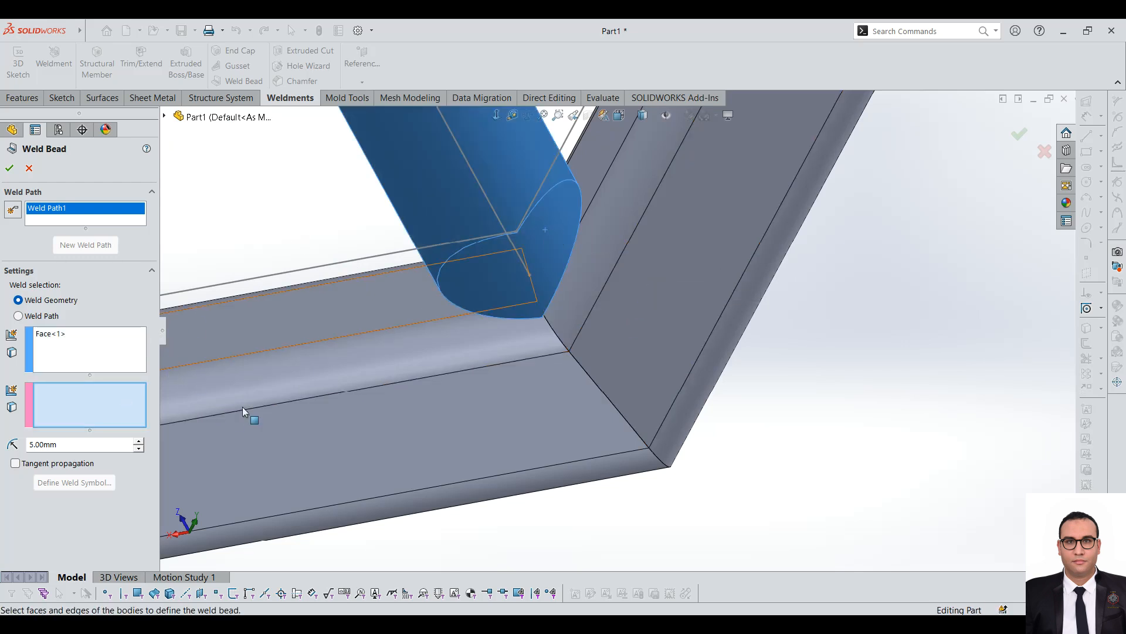
pyautogui.click(685, 304)
pyautogui.click(698, 294)
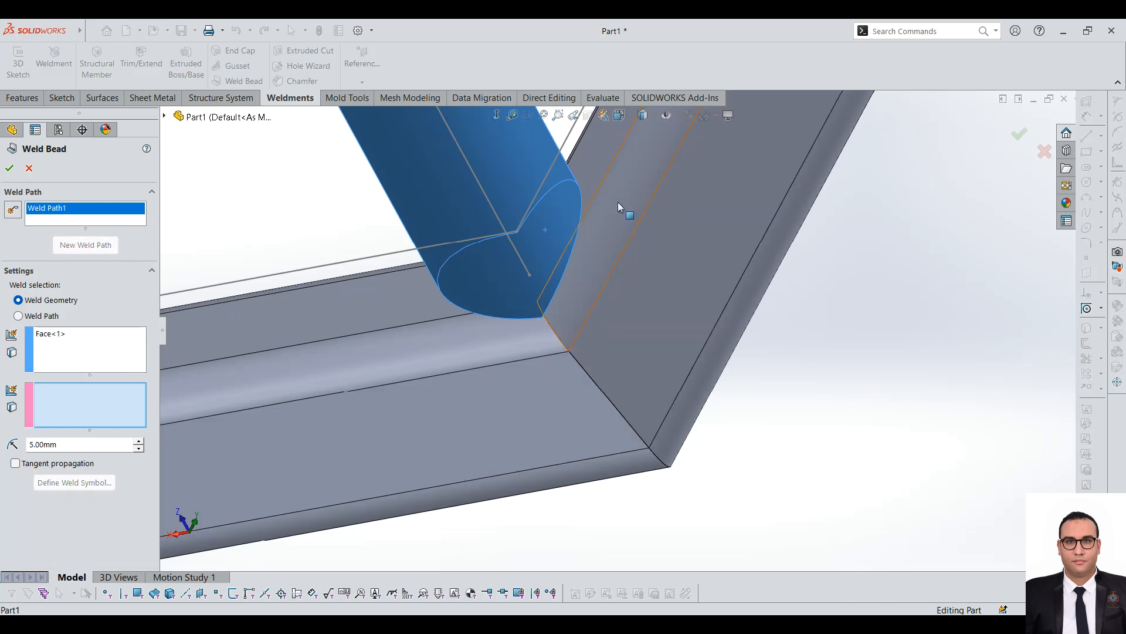
pyautogui.click(595, 178)
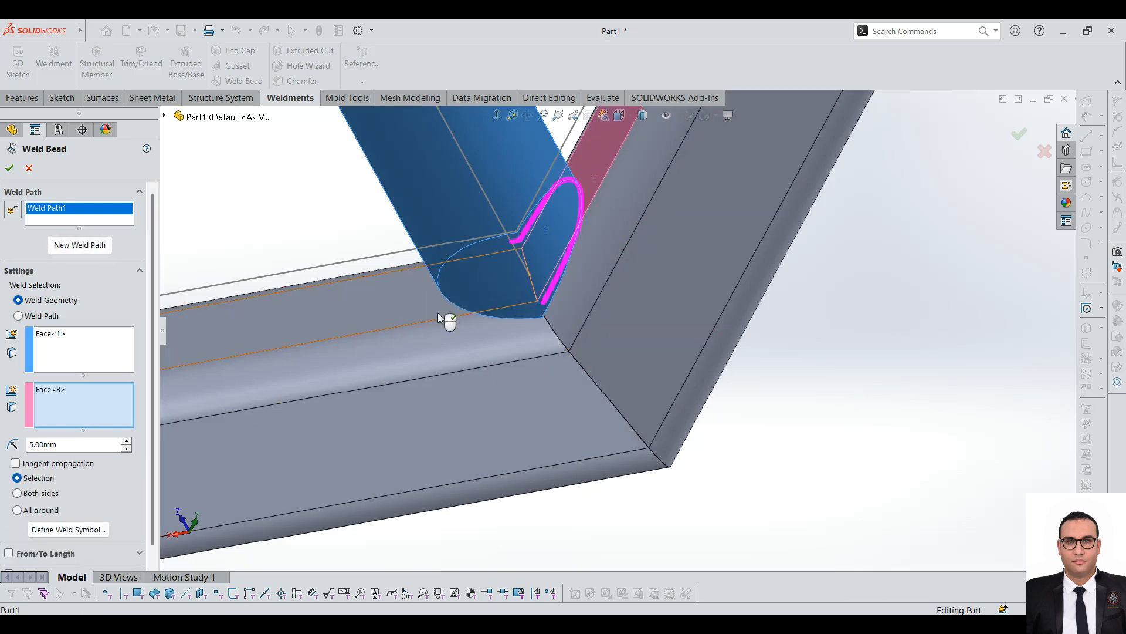
# - Examine the previewed weld path around the pipe-to-square-tube joint from several sides
pyautogui.moveTo(577, 326); pyautogui.dragTo(782, 344, button='middle')
pyautogui.scroll(-6, 491, 266)
pyautogui.moveTo(512, 284); pyautogui.dragTo(578, 498, button='middle')
pyautogui.scroll(6, 518, 339)
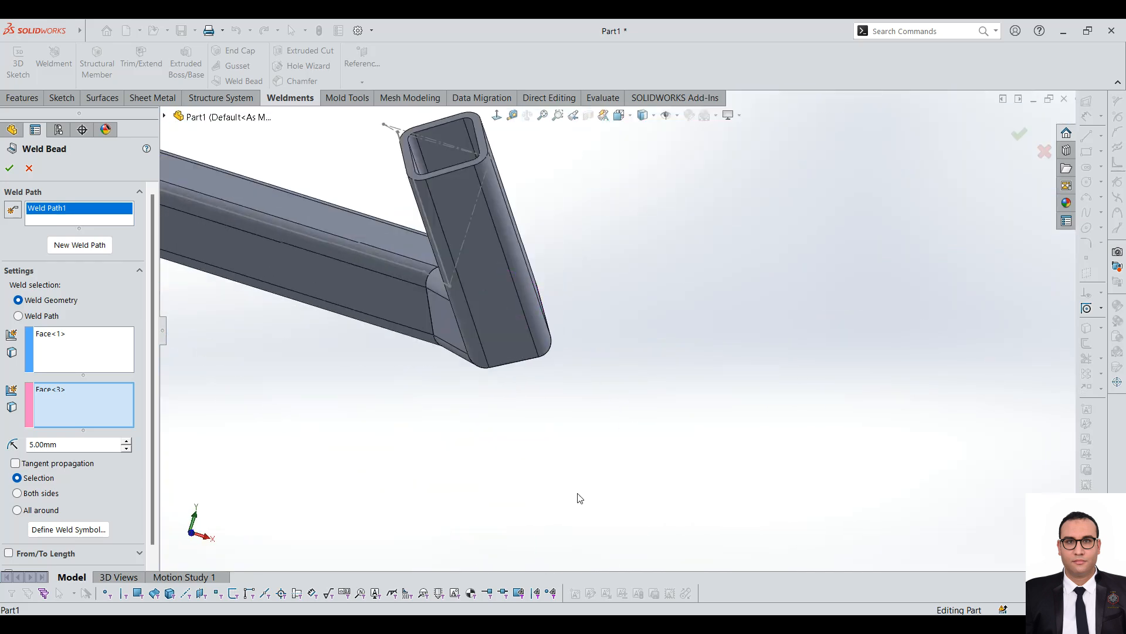
pyautogui.scroll(4, 533, 311)
pyautogui.scroll(-4, 479, 274)
pyautogui.moveTo(480, 275); pyautogui.dragTo(413, 299, button='middle')
pyautogui.scroll(-5, 497, 258)
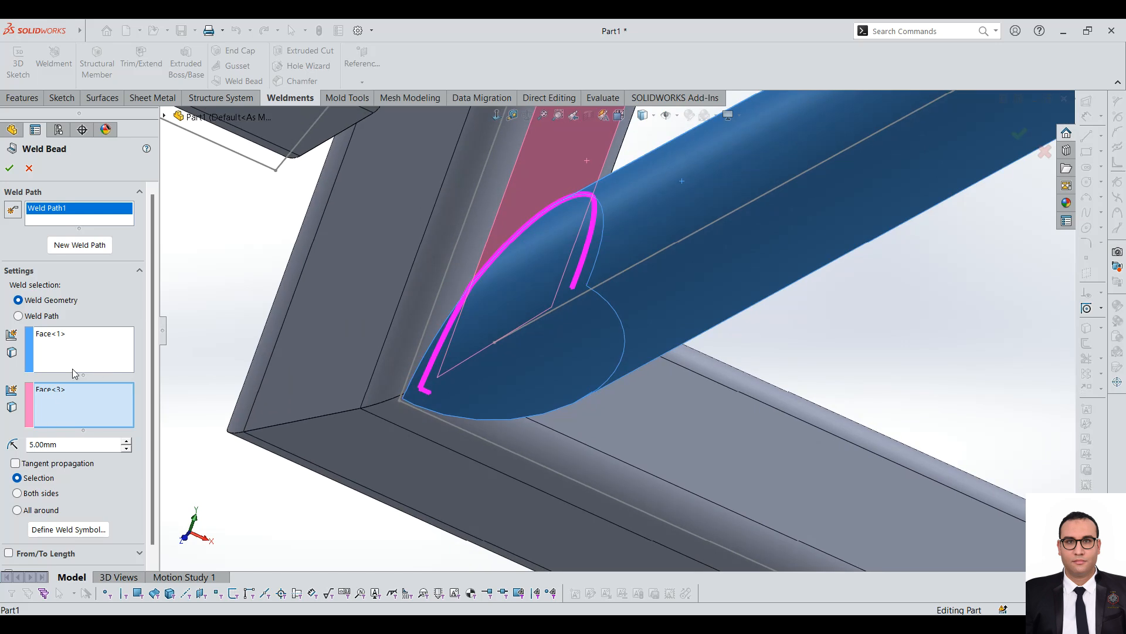
# - Set the weld bead size to 10 mm, enable tangent propagation and create the bead
pyautogui.click(129, 440)
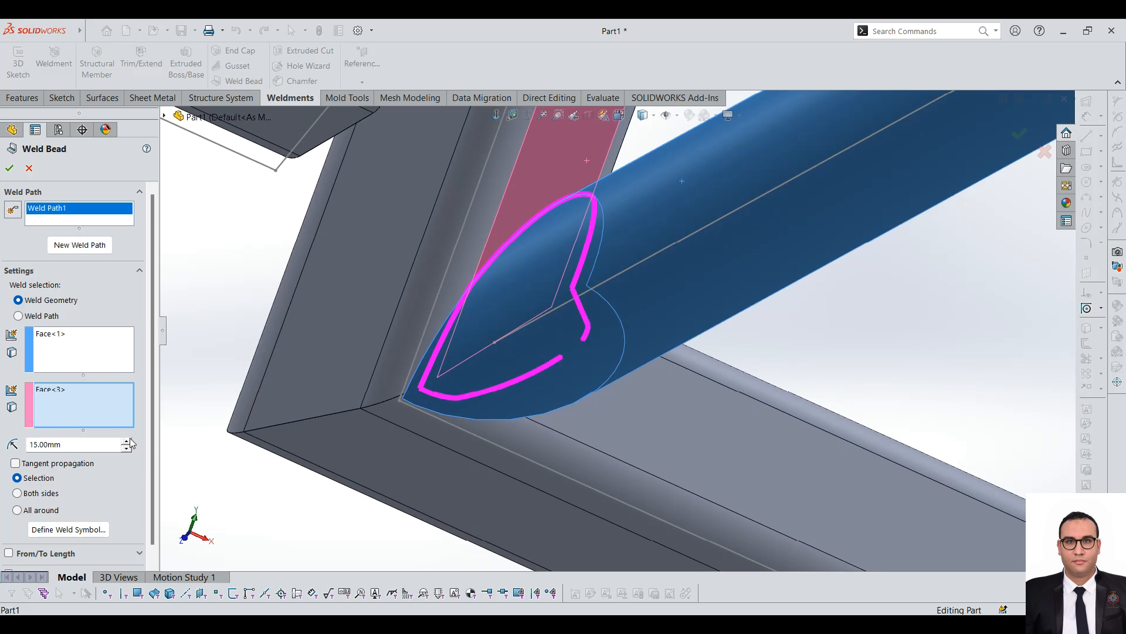
pyautogui.click(128, 449)
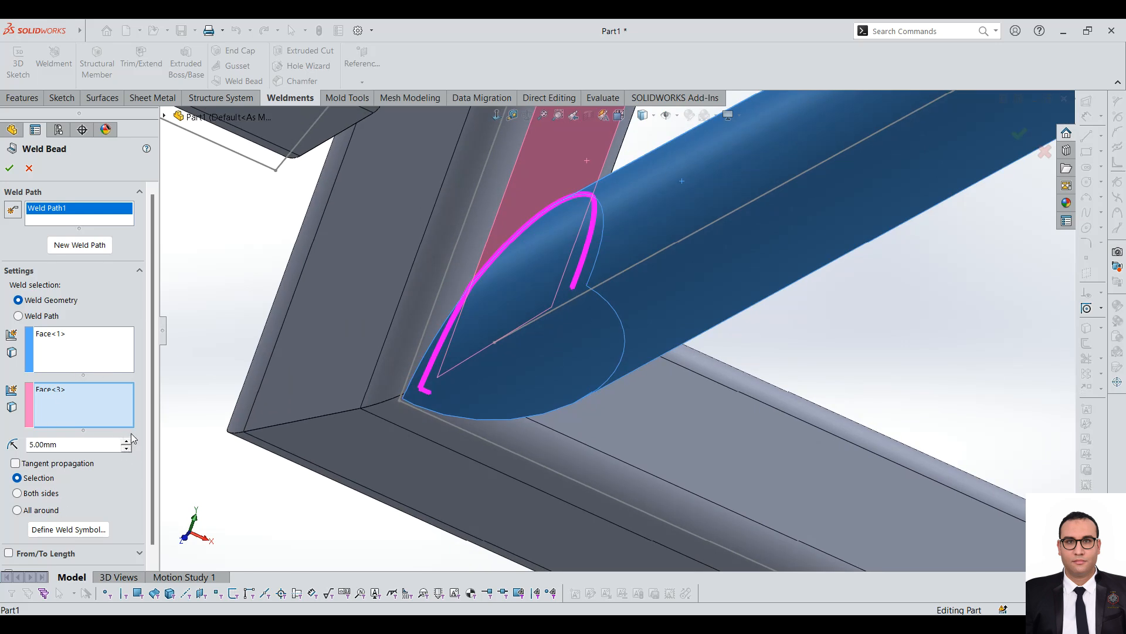
pyautogui.click(126, 441)
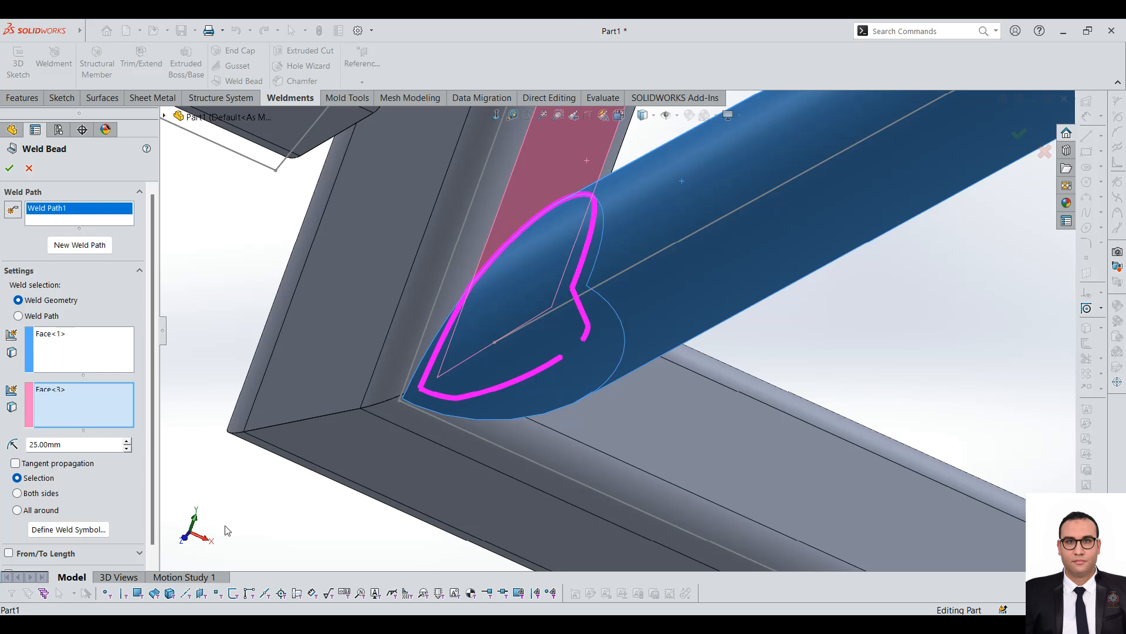
pyautogui.click(82, 464)
pyautogui.doubleClick(85, 440)
pyautogui.write('10')
pyautogui.press('Return')
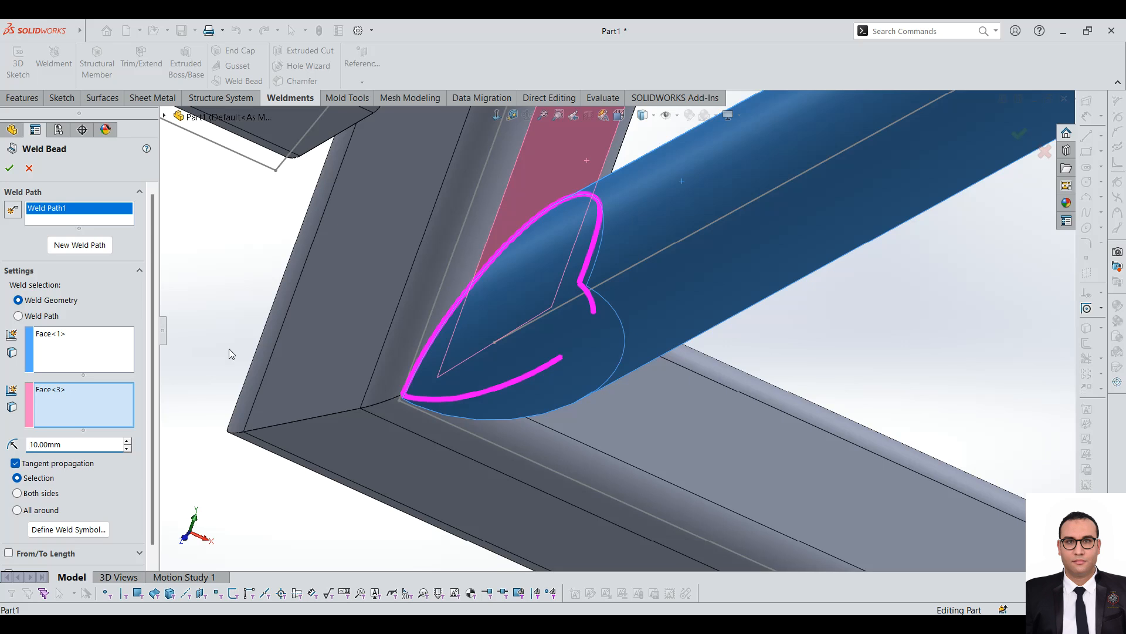
pyautogui.click(9, 168)
# - Examine the finished weld bead at the pipe joint, the item visibility options and the feature list
pyautogui.scroll(4, 581, 363)
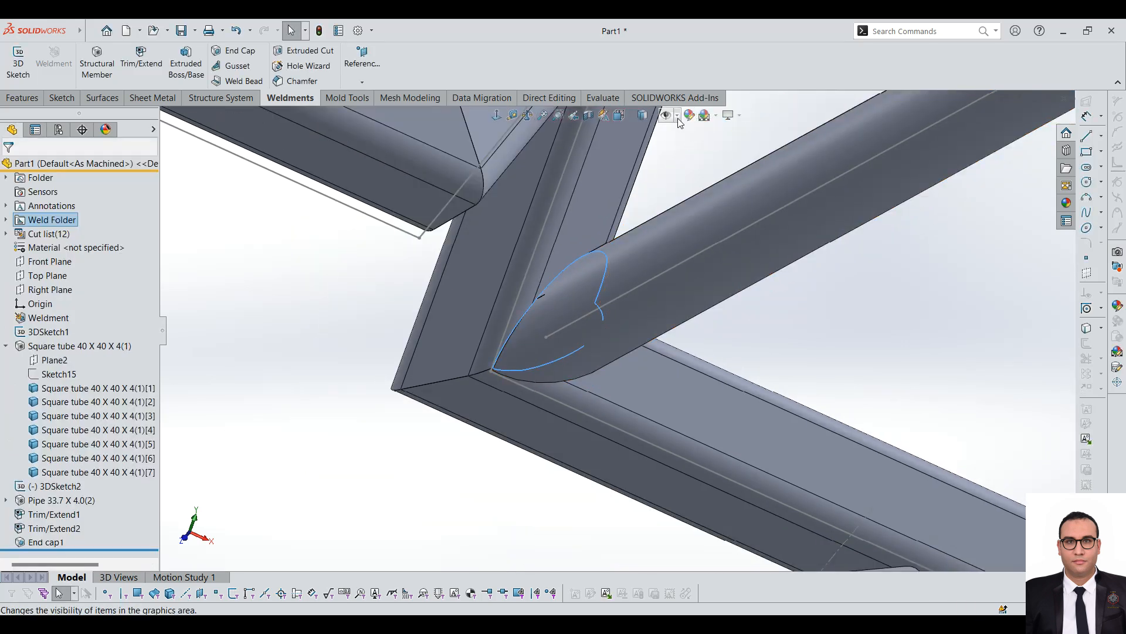
pyautogui.click(678, 117)
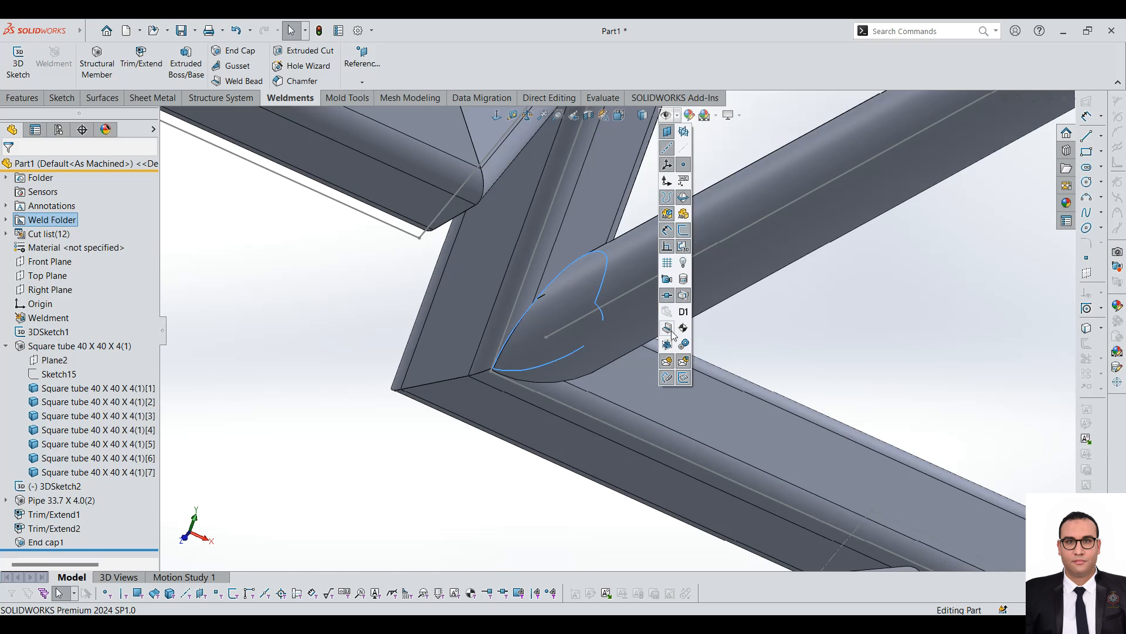
pyautogui.click(329, 295)
pyautogui.scroll(-3, 593, 313)
pyautogui.moveTo(591, 314); pyautogui.dragTo(541, 359, button='middle')
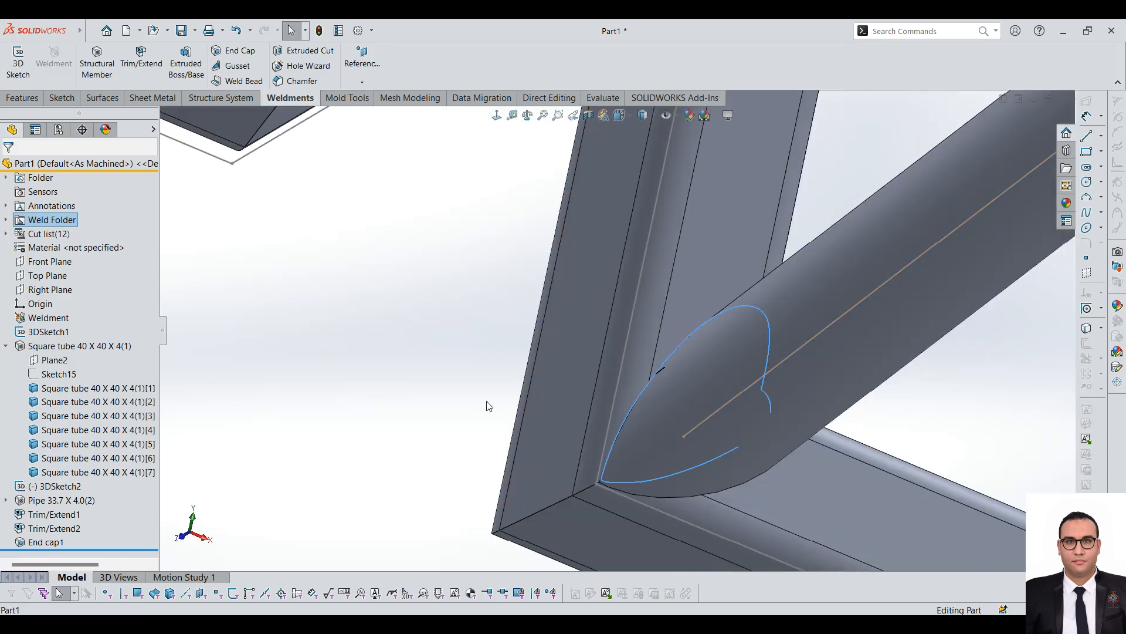
pyautogui.hscroll(8, 50, 536)
pyautogui.hscroll(-7, 53, 535)
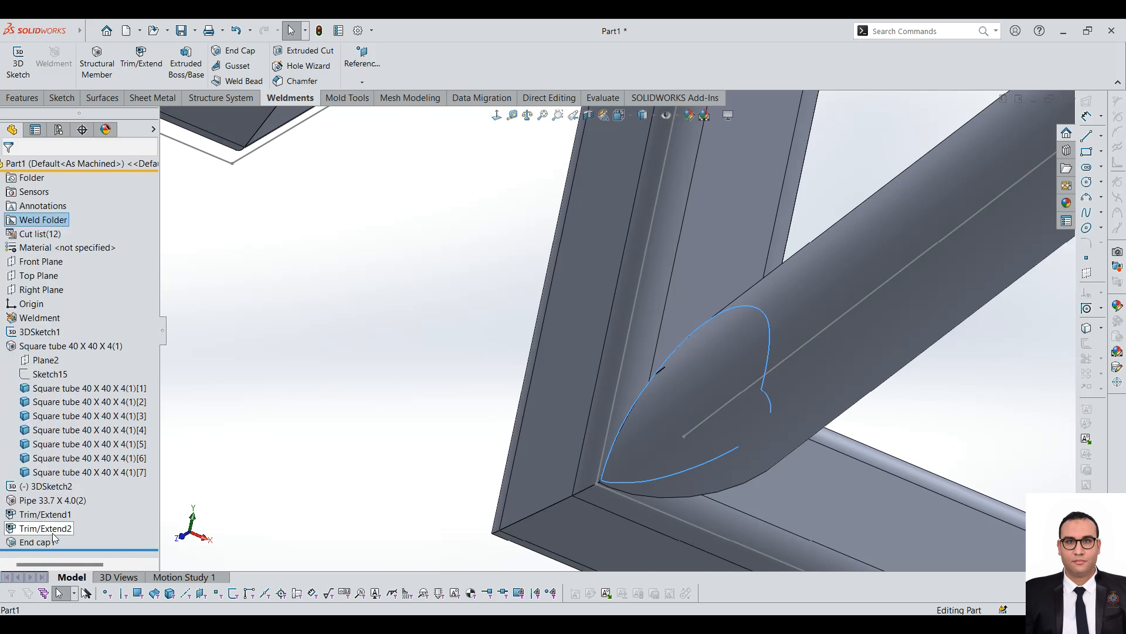
pyautogui.click(238, 81)
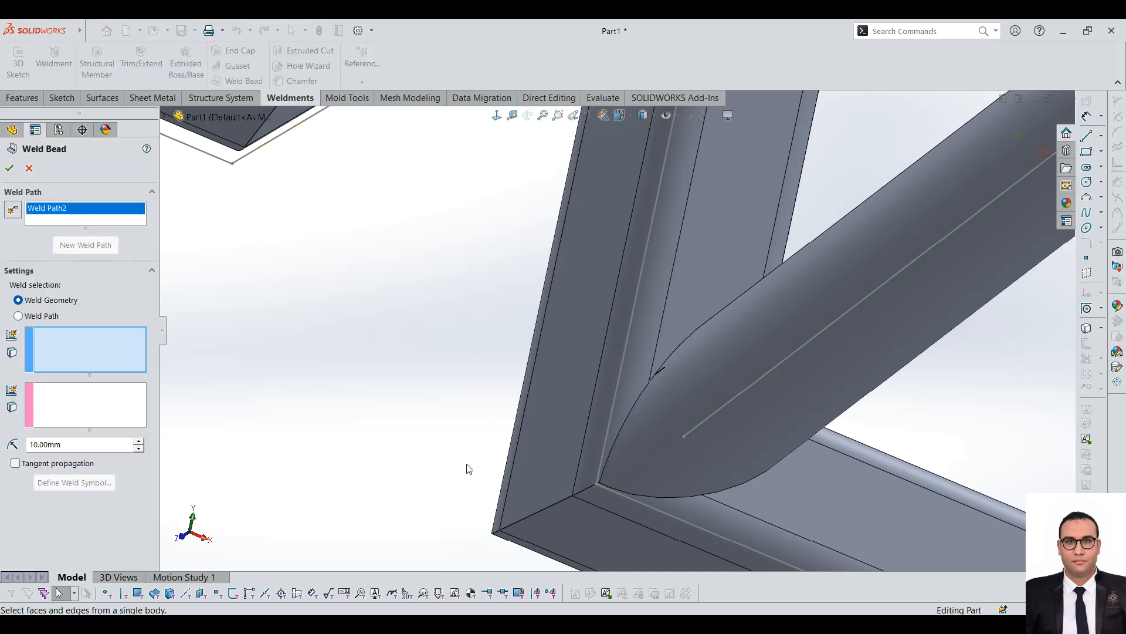
pyautogui.click(842, 300)
pyautogui.click(92, 388)
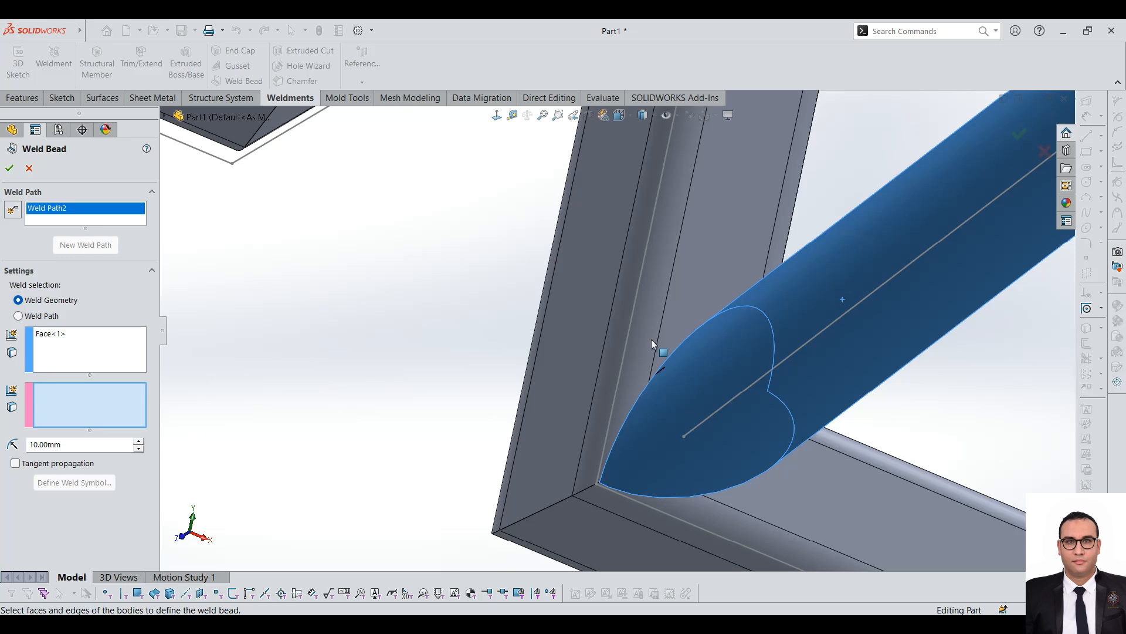
pyautogui.click(748, 231)
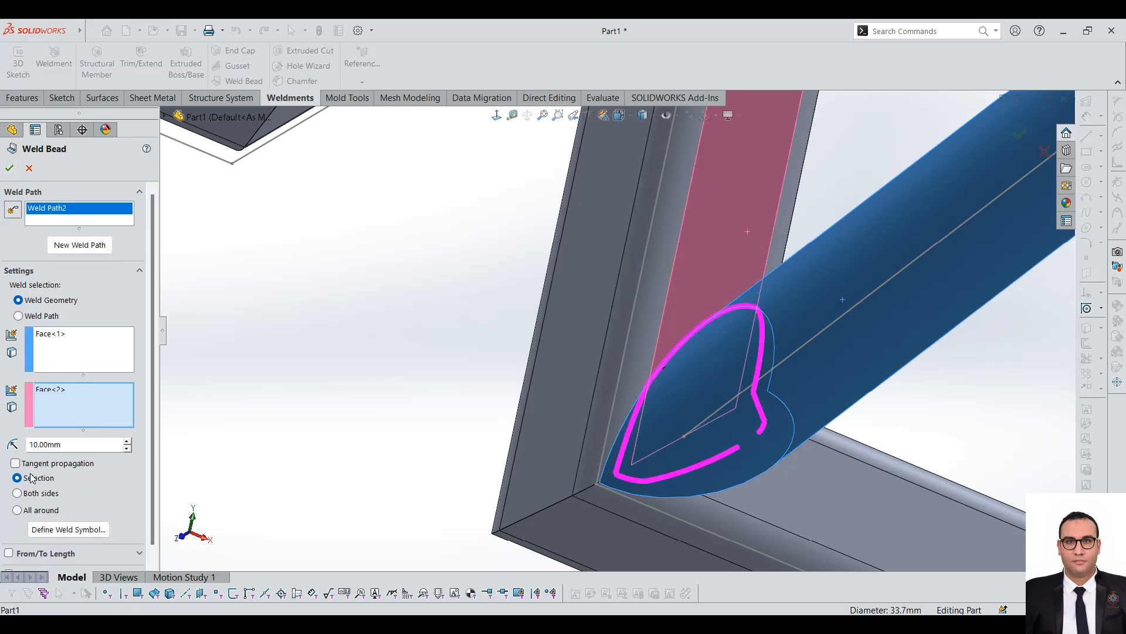
pyautogui.click(38, 512)
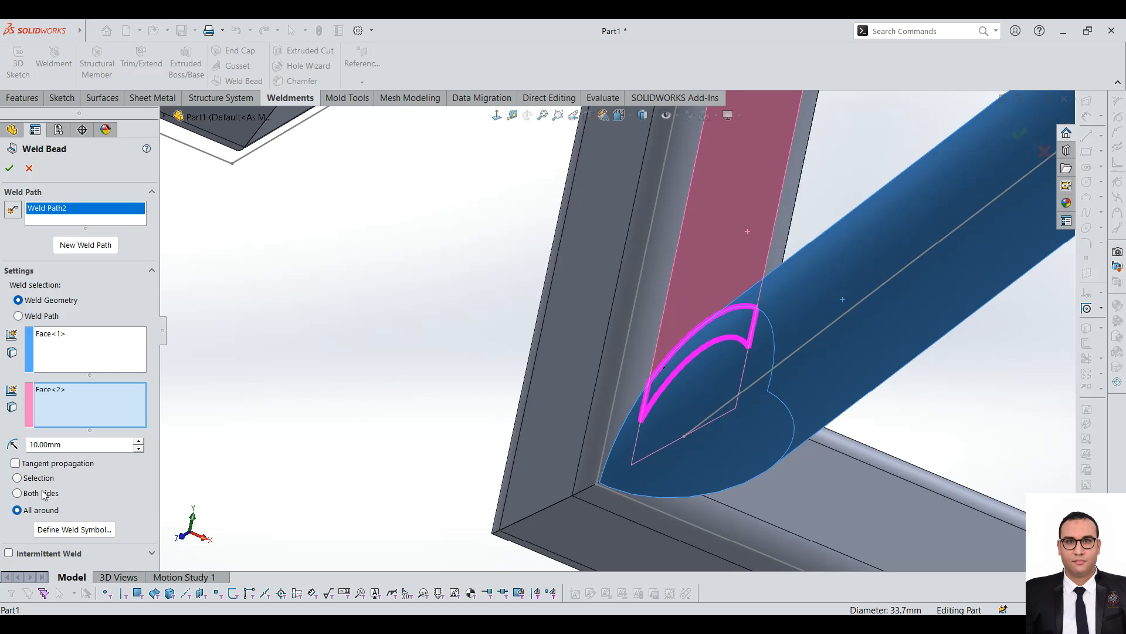
pyautogui.click(39, 494)
pyautogui.click(38, 479)
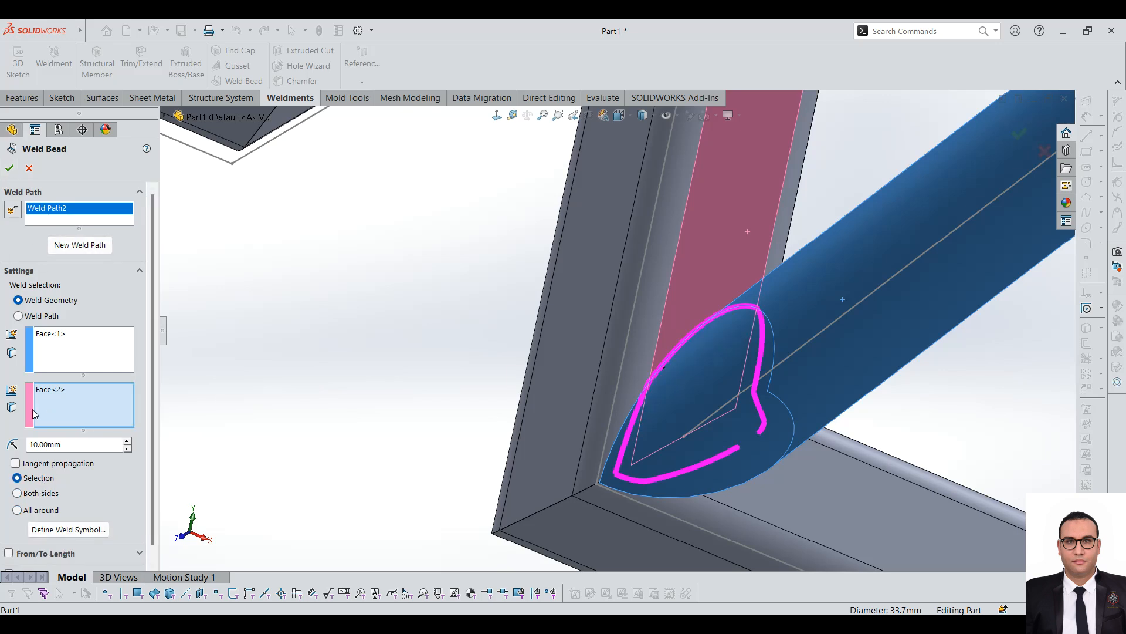
pyautogui.click(29, 168)
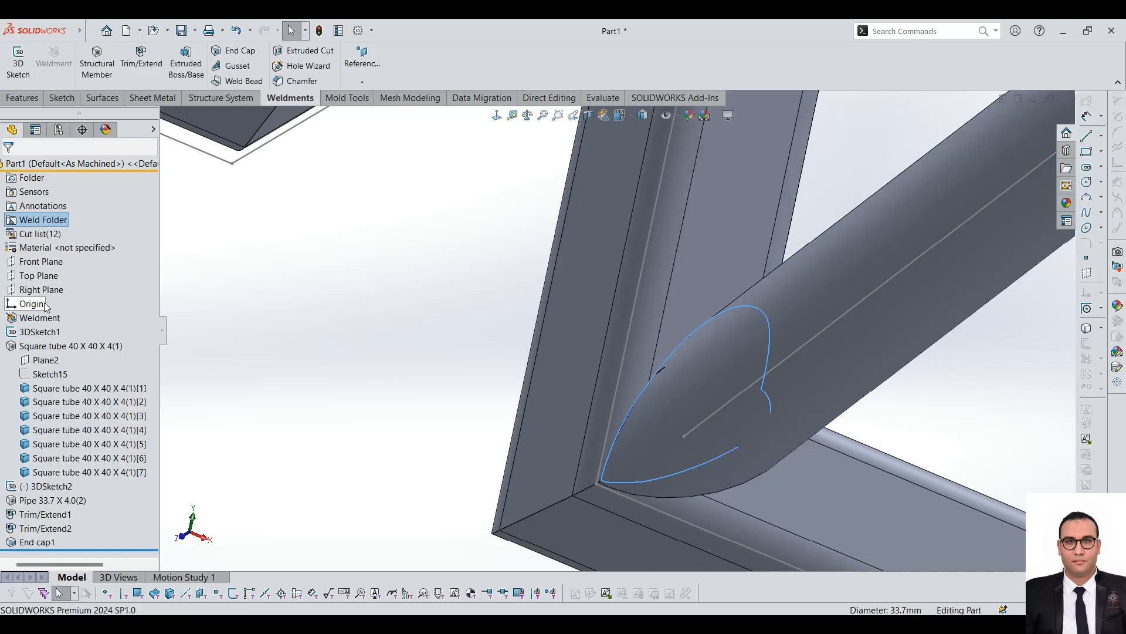
# - Edit the existing 10 mm weld bead to use Weld Path selection along the pipe's curved edge at the upright square tube
pyautogui.click(6, 221)
pyautogui.click(61, 237)
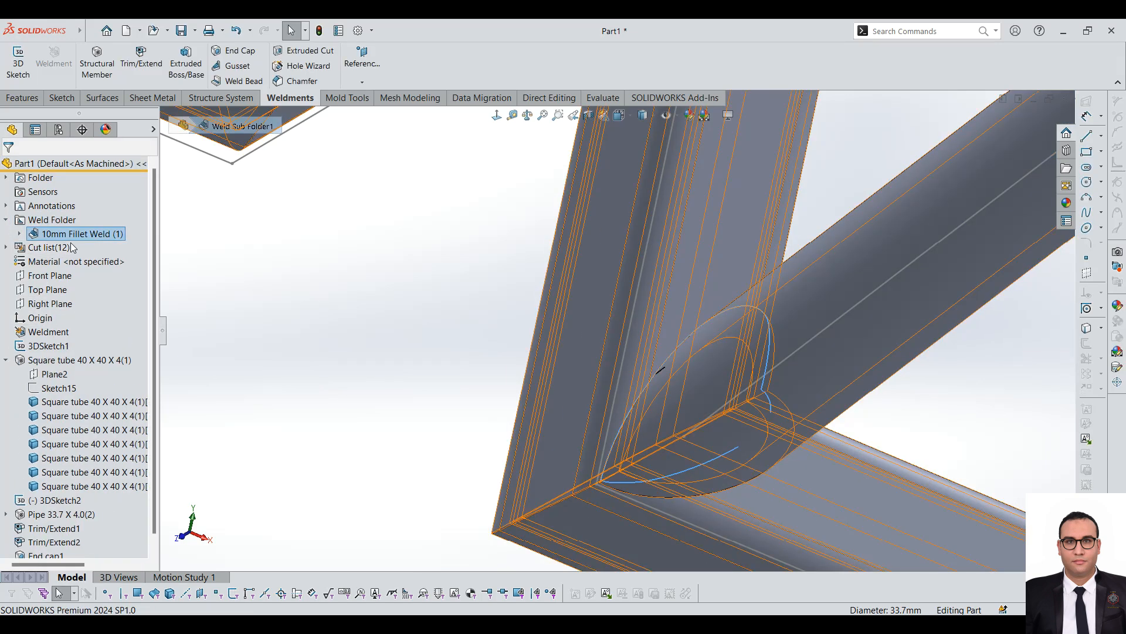
pyautogui.rightClick(85, 239)
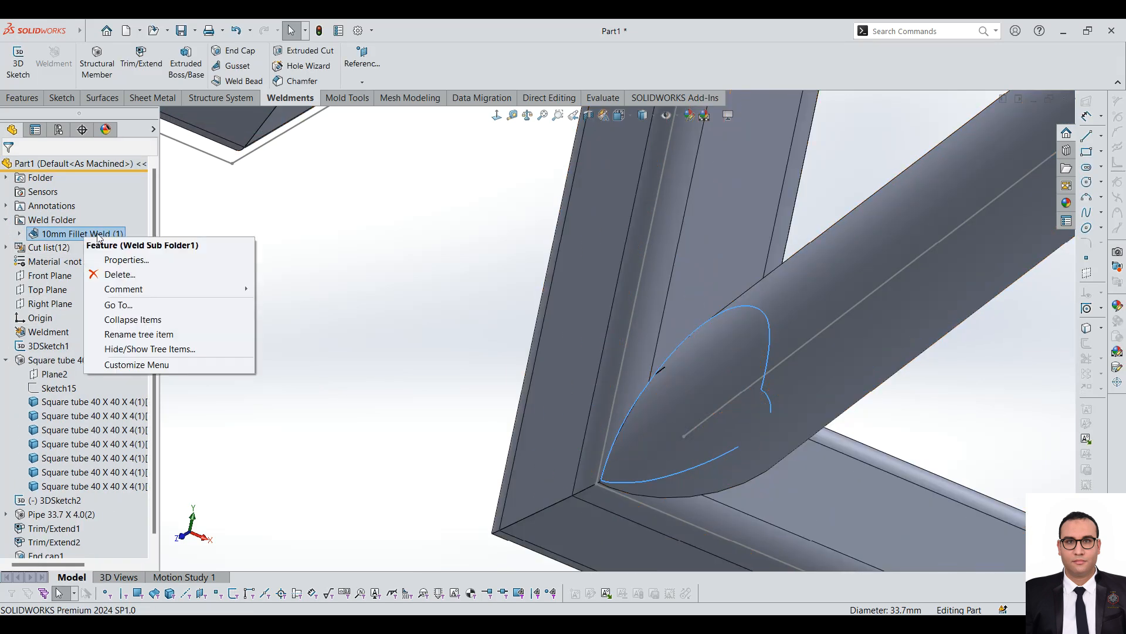
pyautogui.click(20, 236)
pyautogui.click(82, 247)
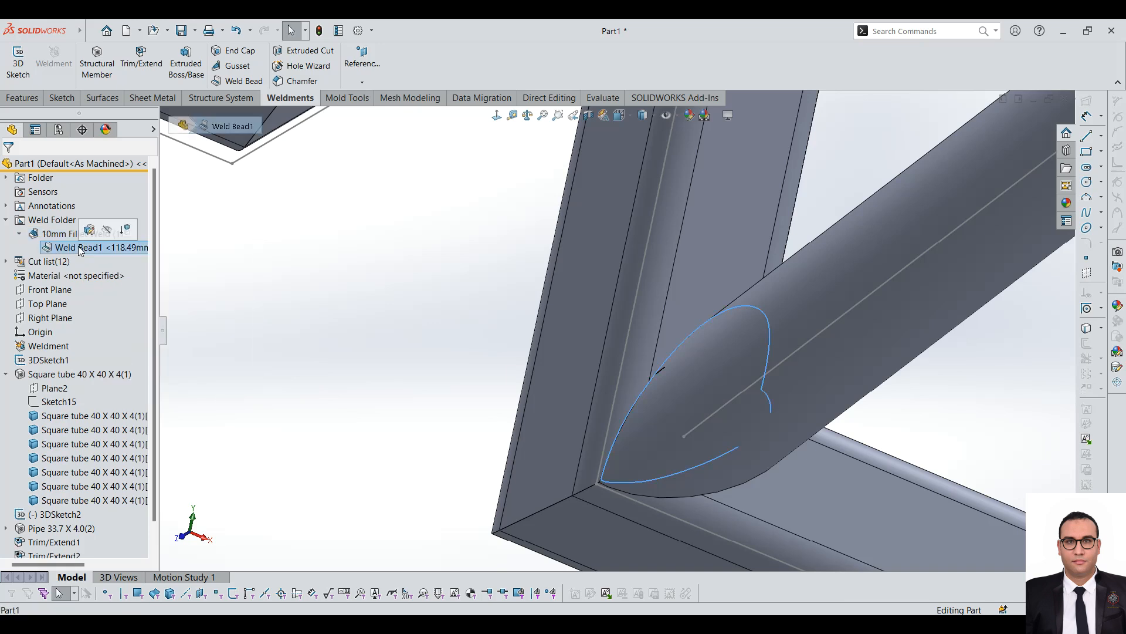
pyautogui.click(91, 232)
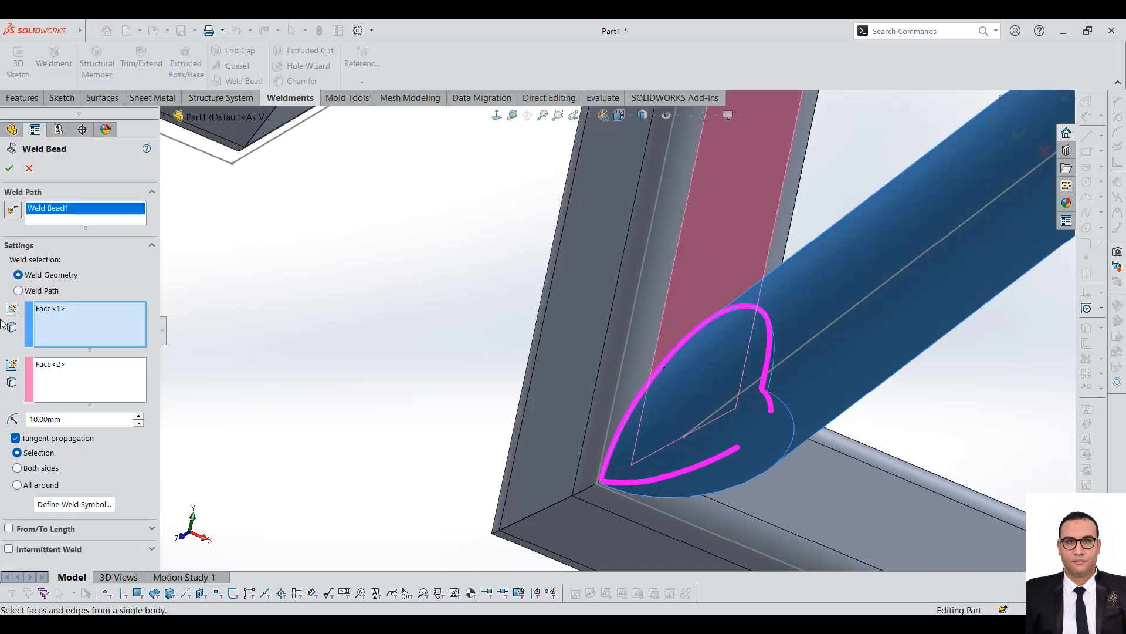
pyautogui.click(57, 392)
pyautogui.click(52, 293)
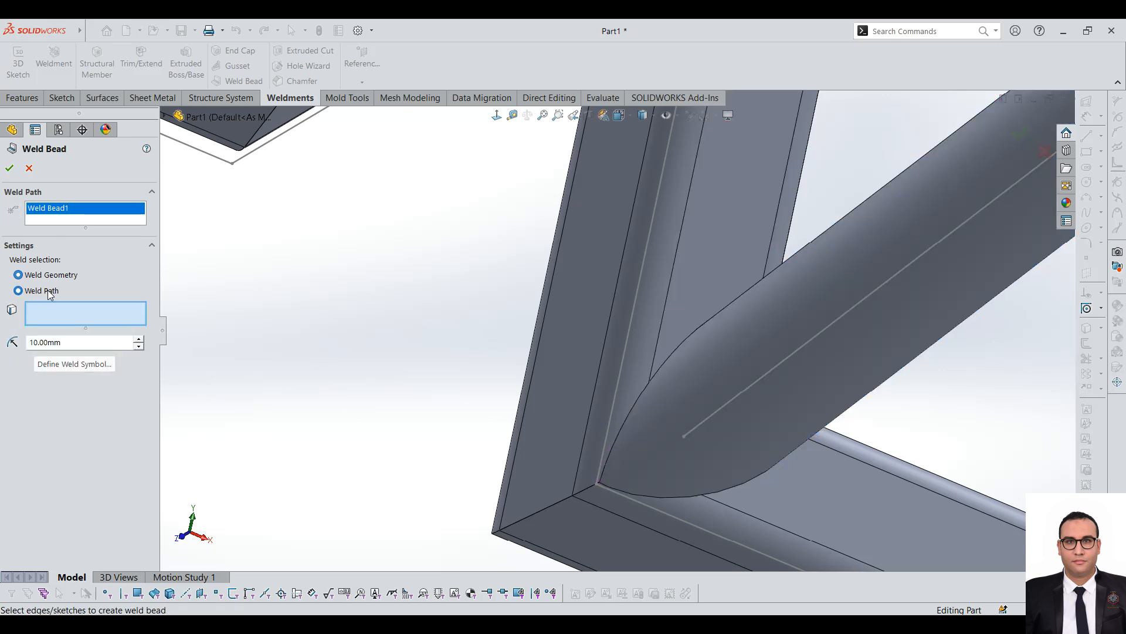
pyautogui.click(633, 409)
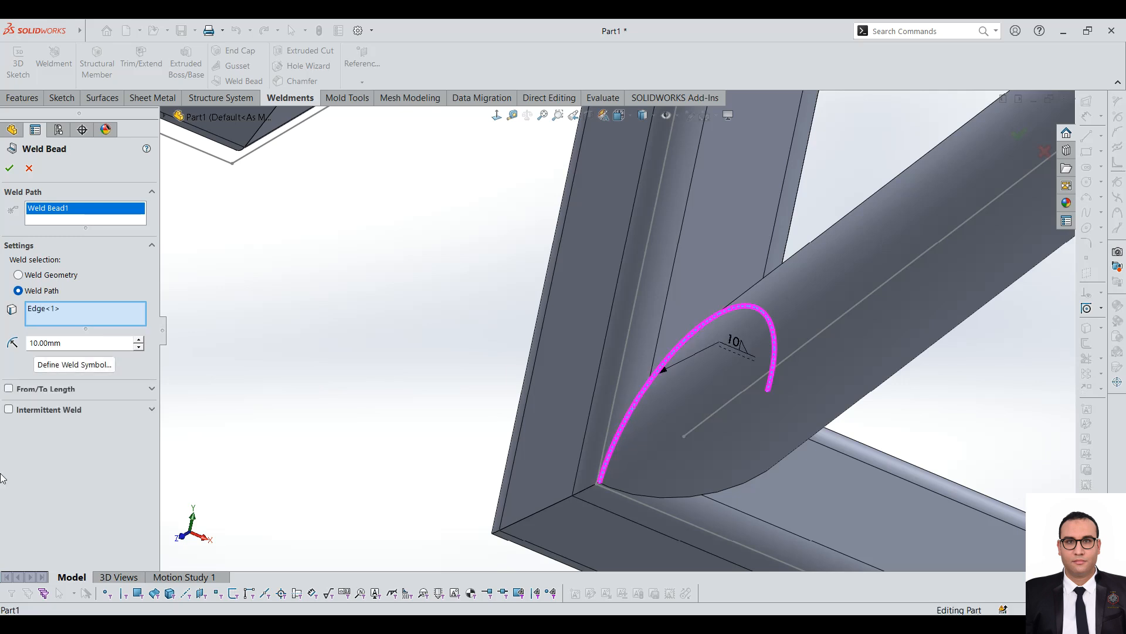
pyautogui.click(9, 167)
pyautogui.moveTo(688, 319); pyautogui.dragTo(752, 327, button='middle')
pyautogui.scroll(1, 932, 397)
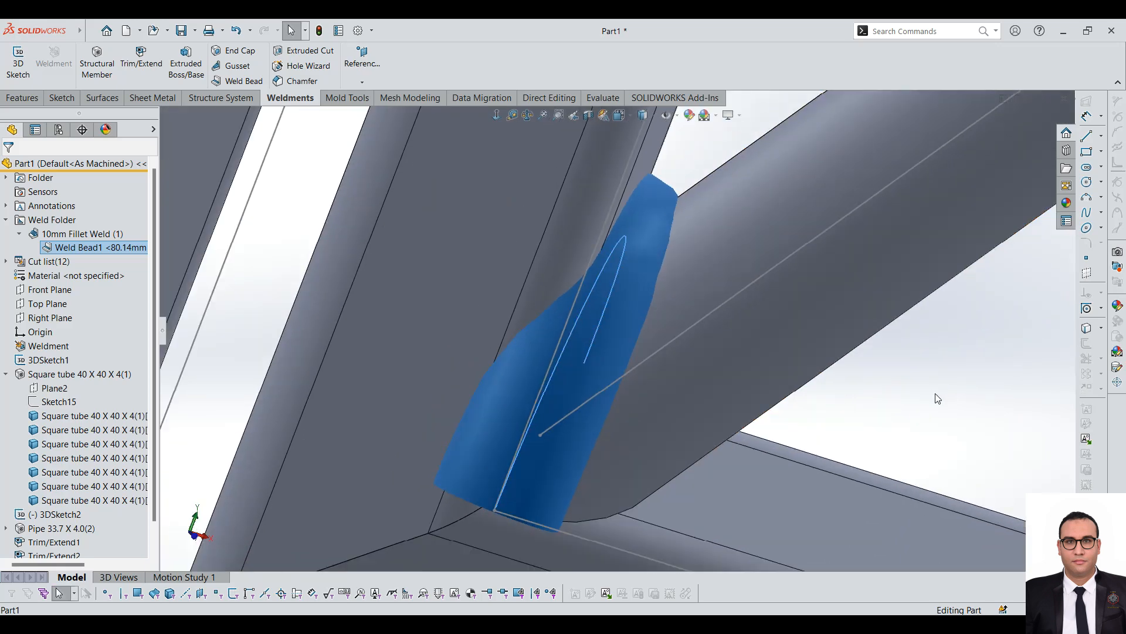
pyautogui.click(935, 395)
pyautogui.scroll(5, 934, 395)
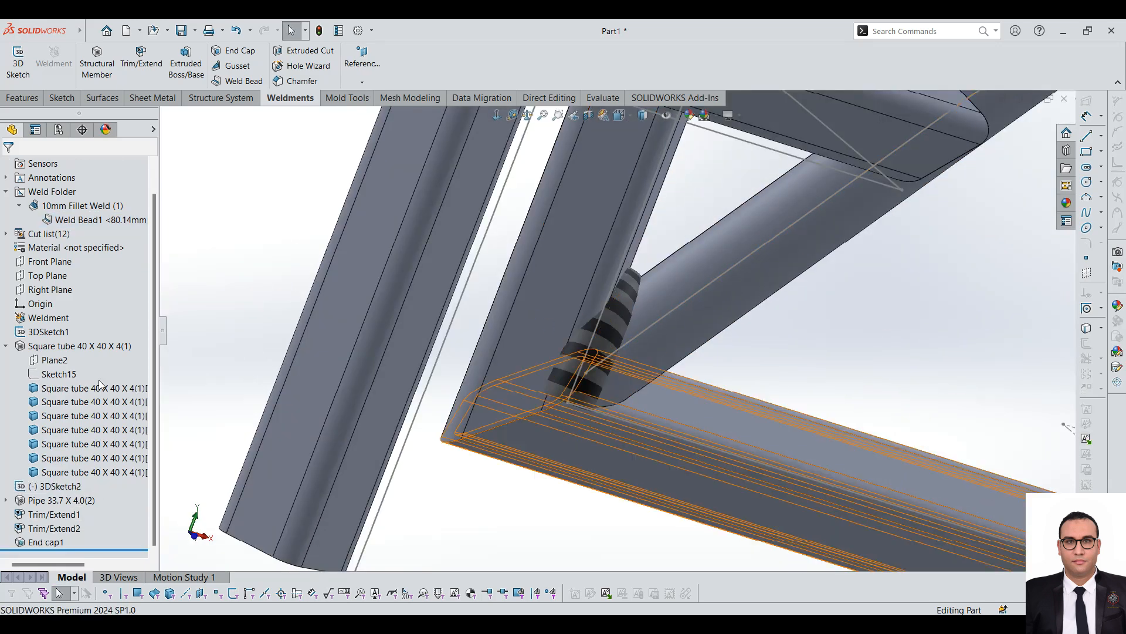
# - Edit the weld bead at the pipe's lower corner joint and set its size to 4 mm
pyautogui.rightClick(96, 249)
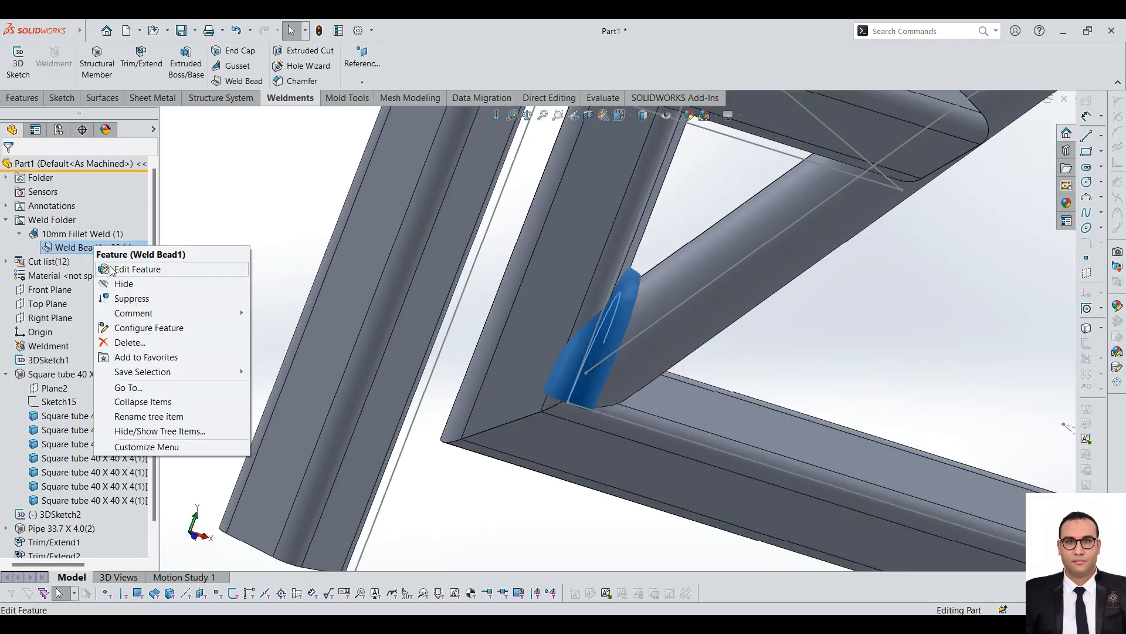
pyautogui.click(115, 269)
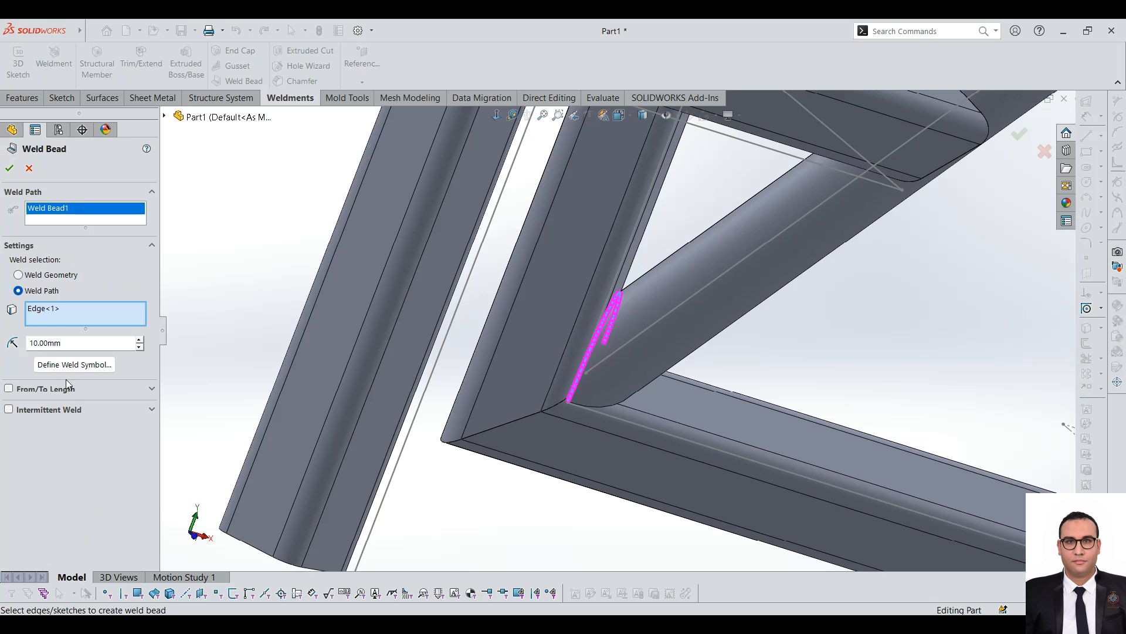
pyautogui.doubleClick(73, 345)
pyautogui.write('2')
pyautogui.press('Return')
pyautogui.scroll(-3, 587, 299)
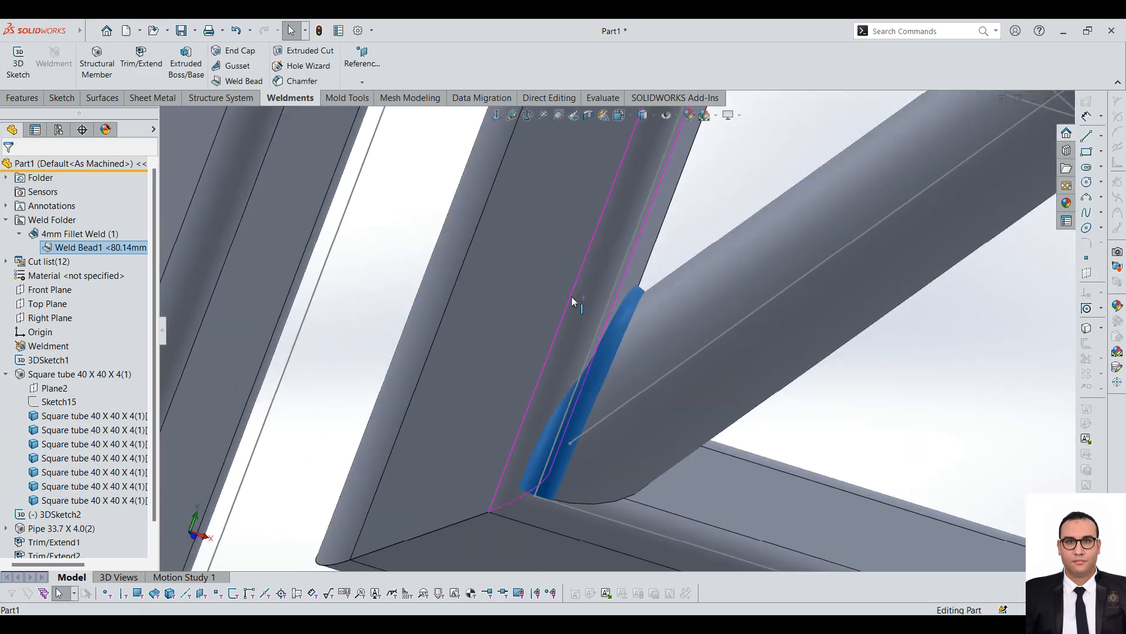
pyautogui.scroll(3, 580, 319)
pyautogui.scroll(-5, 605, 365)
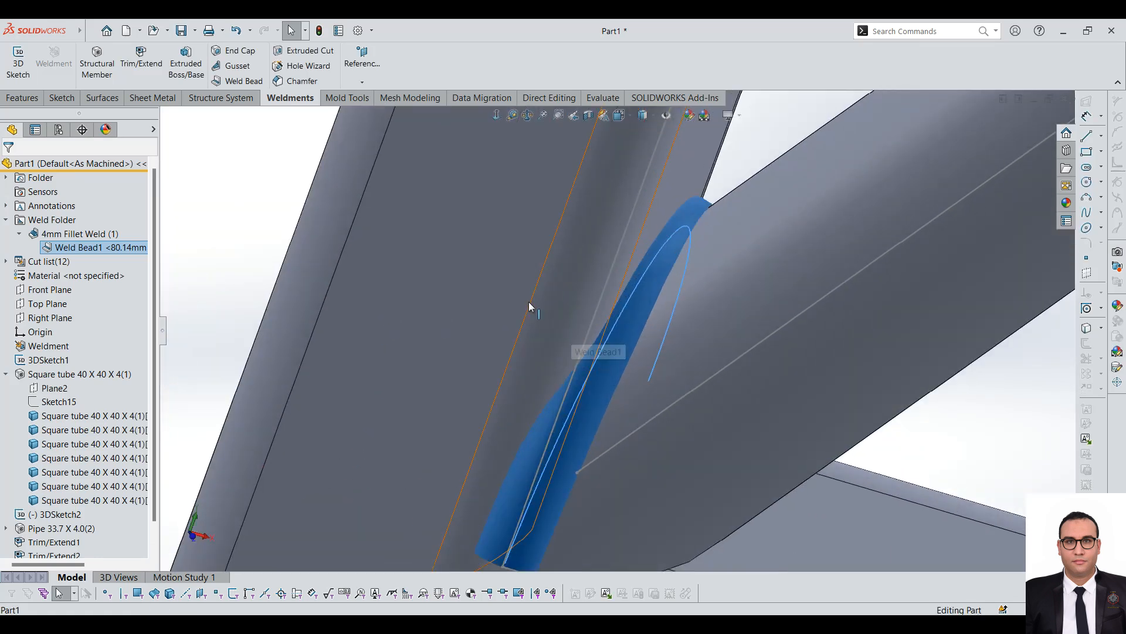
pyautogui.scroll(5, 460, 202)
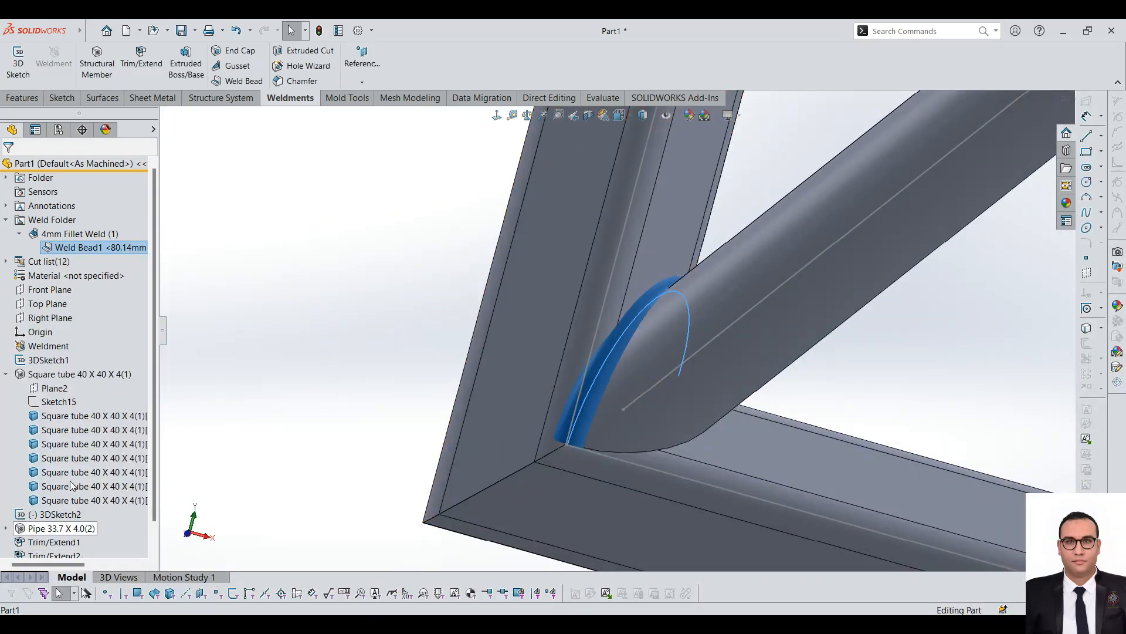
# - Add the pipe's second curved edge, along the lower square tube, to the weld bead's path
pyautogui.rightClick(96, 249)
pyautogui.click(124, 273)
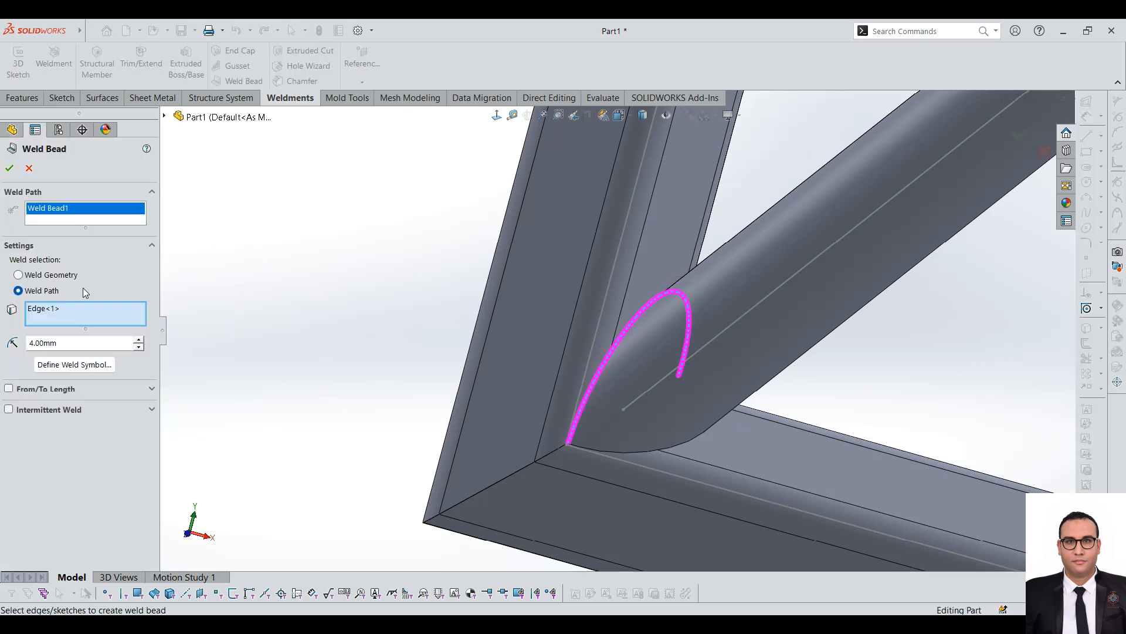
pyautogui.click(650, 451)
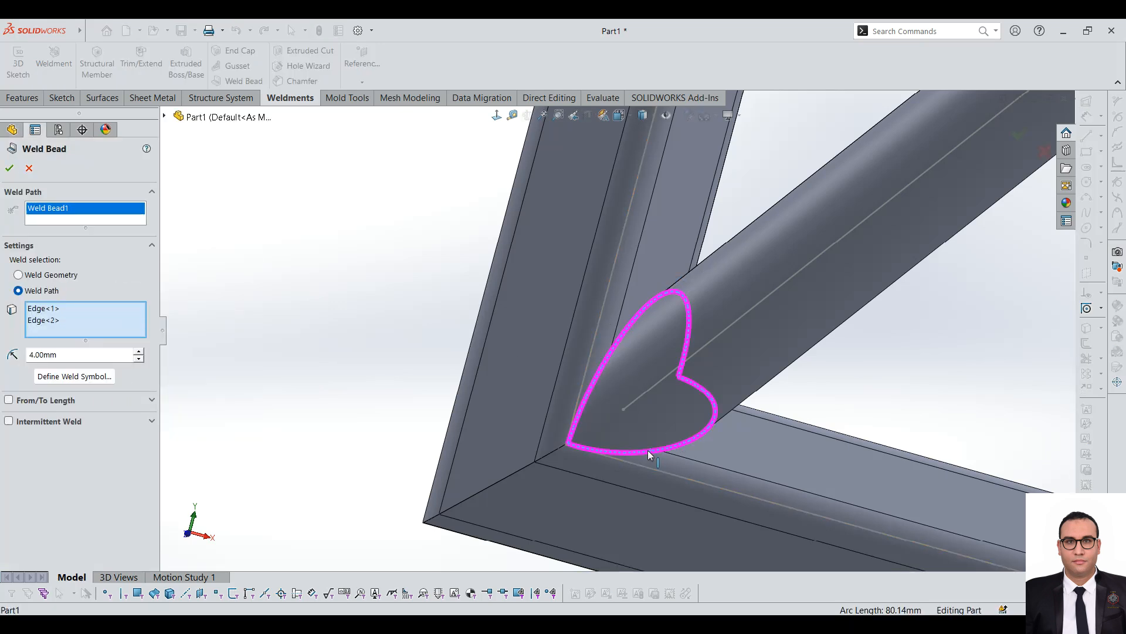
pyautogui.moveTo(685, 427)
pyautogui.mouseDown(button='middle')
pyautogui.moveTo(616, 420)
pyautogui.moveTo(683, 415)
pyautogui.mouseUp(button='middle')
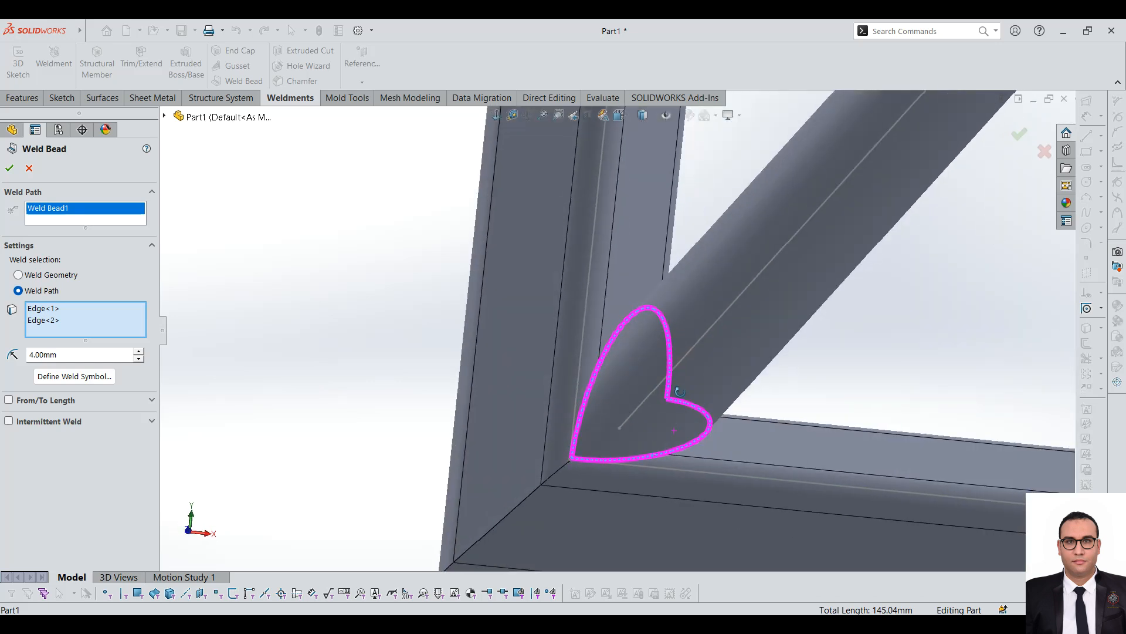
pyautogui.click(9, 167)
# - Examine the two-edge weld bead around the pipe's lower corner joint from several sides
pyautogui.scroll(-5, 688, 406)
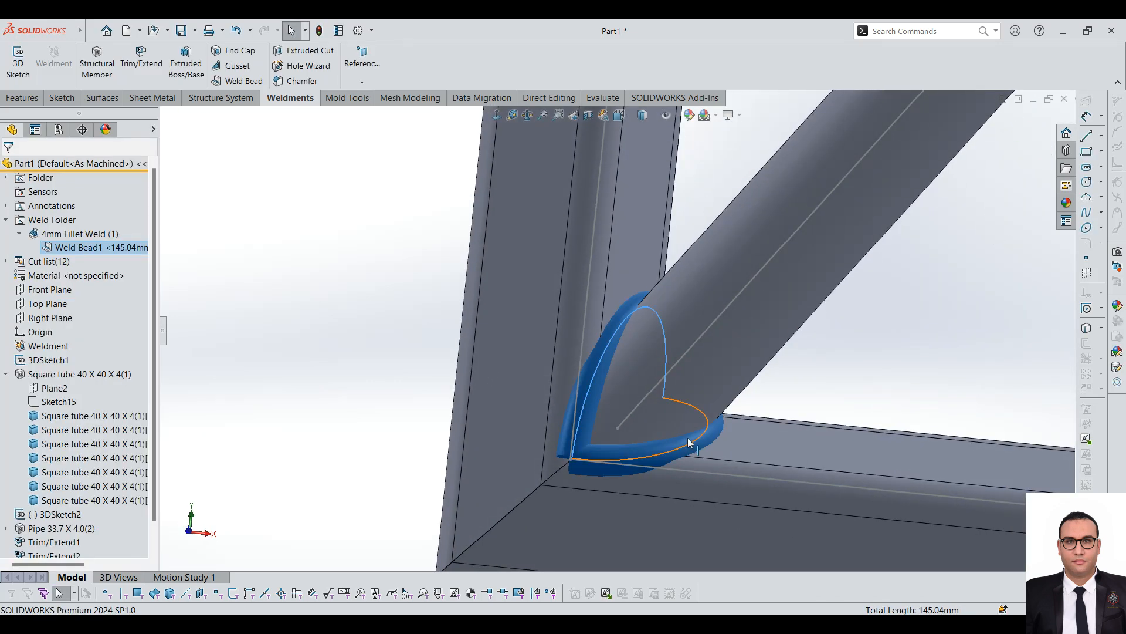
pyautogui.moveTo(595, 394); pyautogui.dragTo(577, 408, button='middle')
pyautogui.click(587, 327)
pyautogui.scroll(5, 589, 332)
pyautogui.moveTo(690, 297); pyautogui.dragTo(757, 321, button='middle')
pyautogui.scroll(-4, 793, 227)
pyautogui.scroll(1, 726, 257)
pyautogui.scroll(5, 726, 257)
pyautogui.moveTo(726, 257); pyautogui.dragTo(686, 284, button='middle')
pyautogui.scroll(-4, 607, 312)
pyautogui.scroll(-2, 31, 537)
pyautogui.scroll(2, 35, 458)
# - Edit the weld bead again and switch its weld selection to Weld Geometry
pyautogui.click(88, 247)
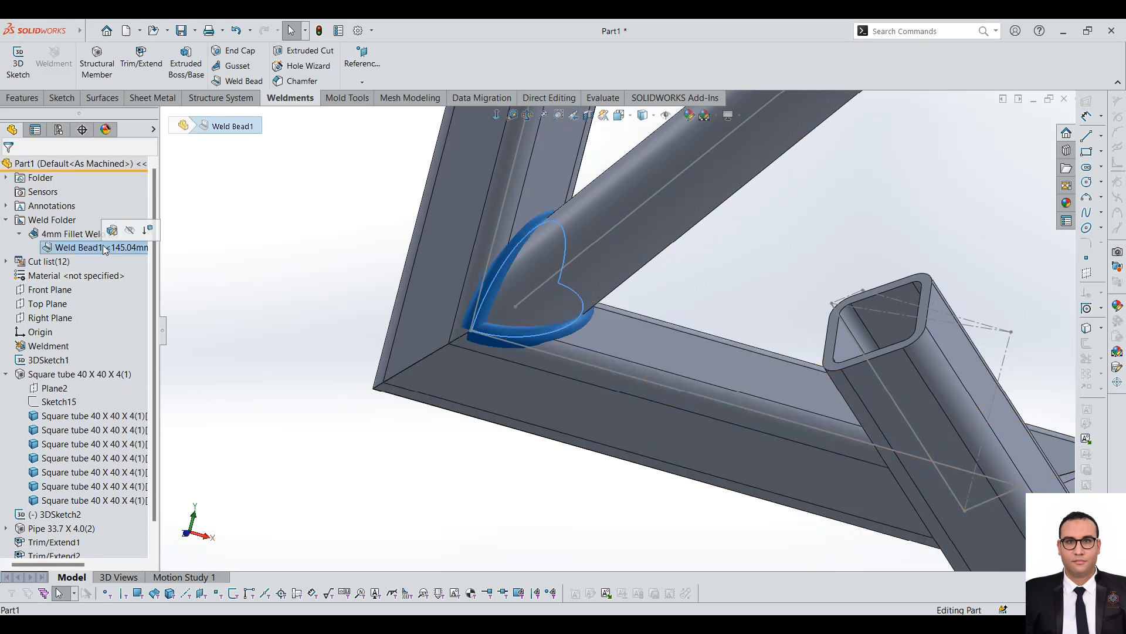
pyautogui.click(111, 230)
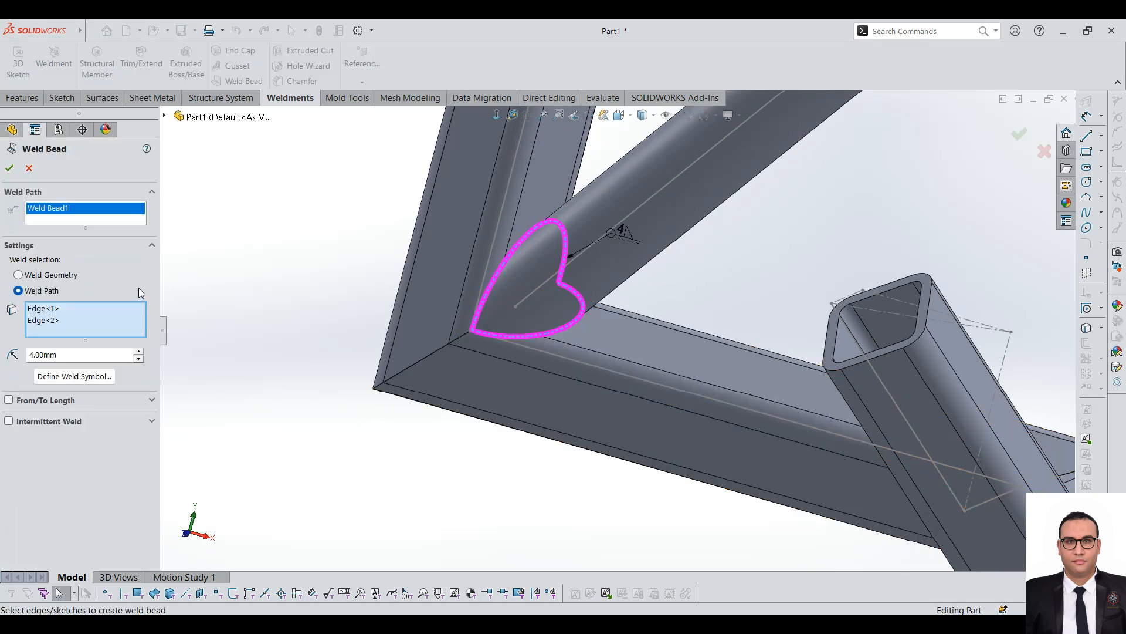
pyautogui.click(48, 277)
# - Define the weld between the round pipe's surface and the adjoining square tube face at the pipe's other joint with the frame
pyautogui.scroll(5, 400, 354)
pyautogui.scroll(5, 400, 354)
pyautogui.scroll(-5, 551, 294)
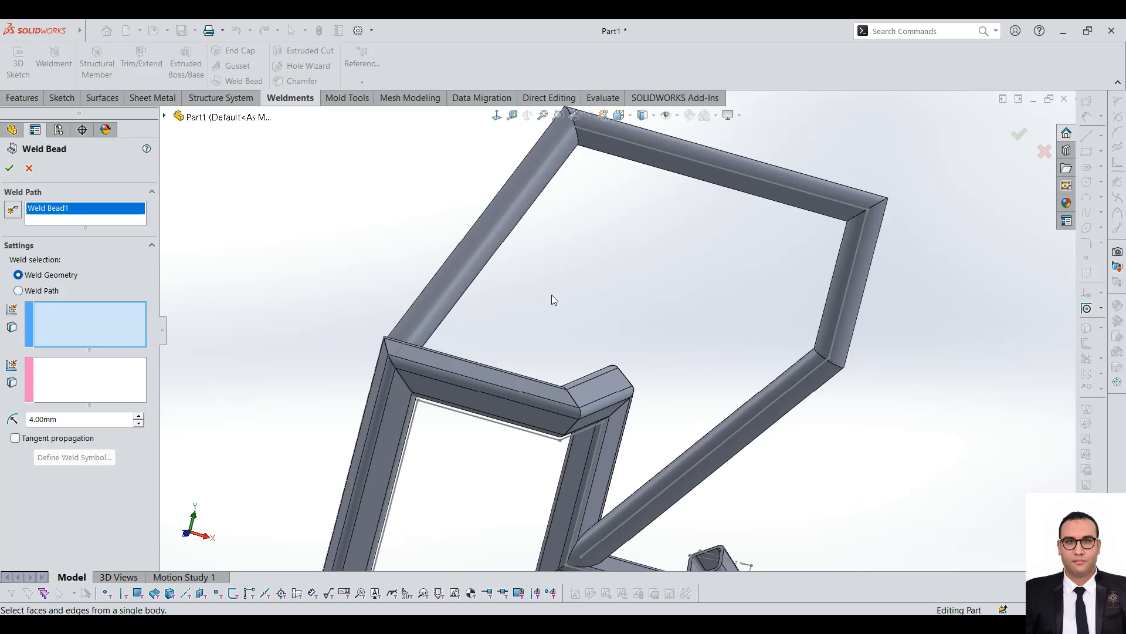
pyautogui.moveTo(552, 295); pyautogui.dragTo(574, 396, button='middle')
pyautogui.scroll(-5, 431, 413)
pyautogui.moveTo(706, 281); pyautogui.dragTo(523, 286, button='middle')
pyautogui.click(545, 310)
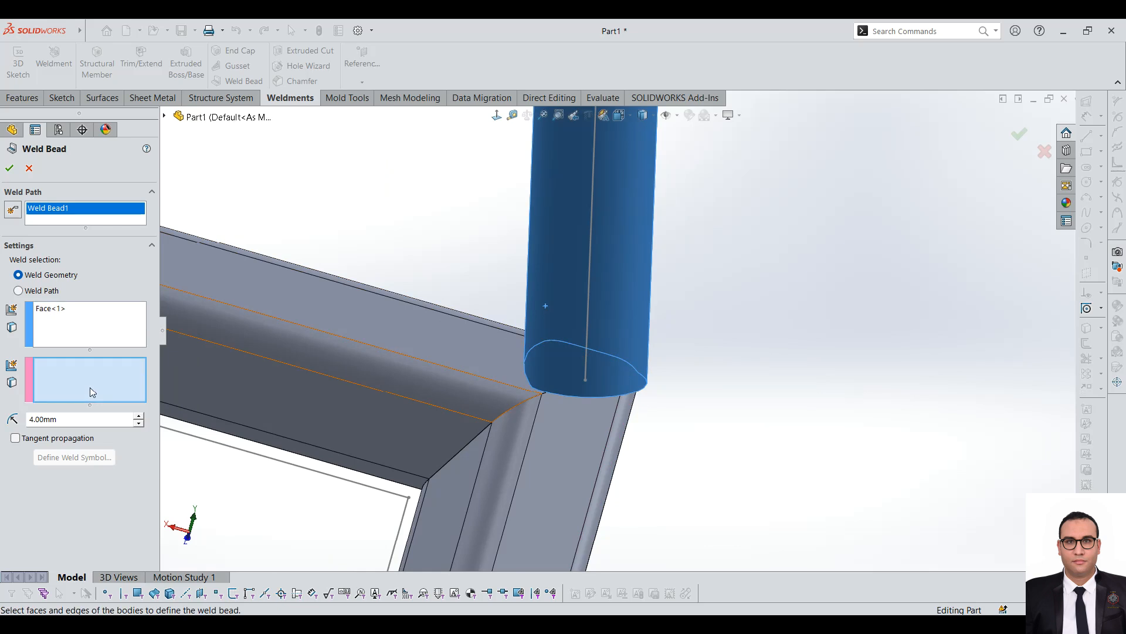
pyautogui.click(472, 347)
pyautogui.moveTo(515, 372); pyautogui.dragTo(602, 497, button='middle')
pyautogui.scroll(4, 569, 415)
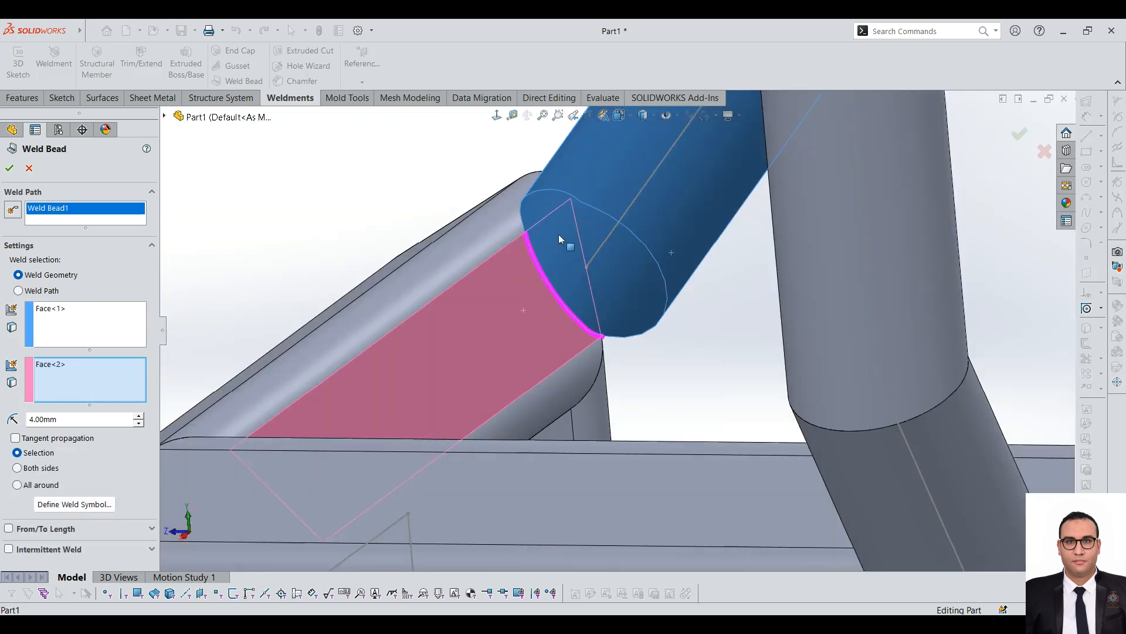
pyautogui.scroll(-5, 558, 234)
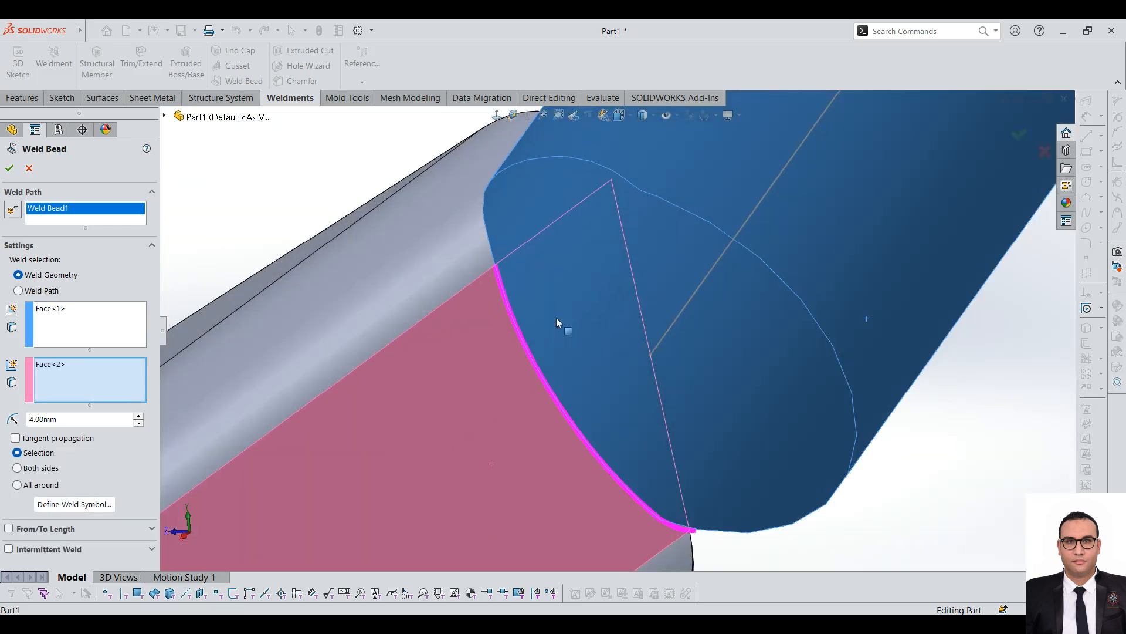
# - Try tangent propagation, the Both sides and All around options, and the From/To Length setting on the weld bead
pyautogui.click(58, 439)
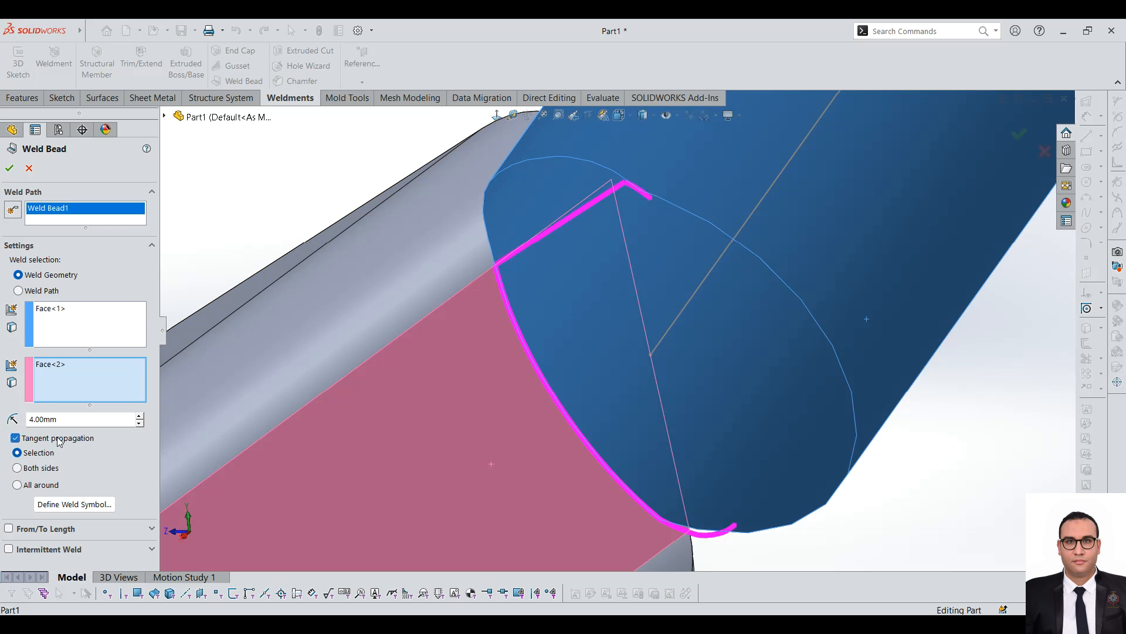
pyautogui.click(58, 438)
pyautogui.click(43, 467)
pyautogui.click(47, 486)
pyautogui.click(40, 452)
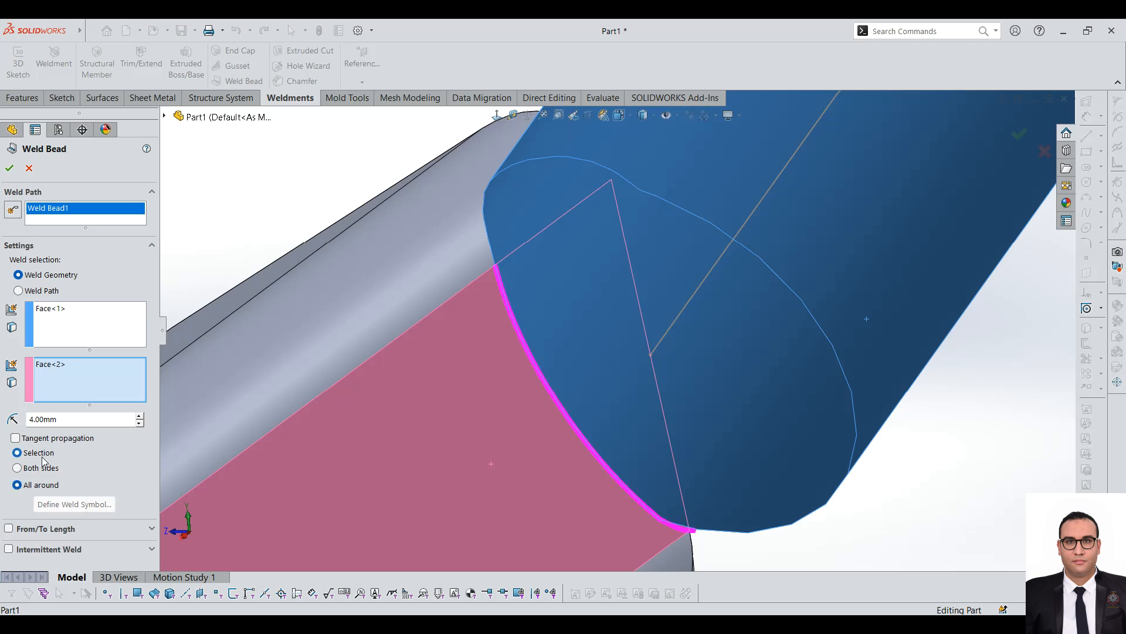
pyautogui.click(66, 530)
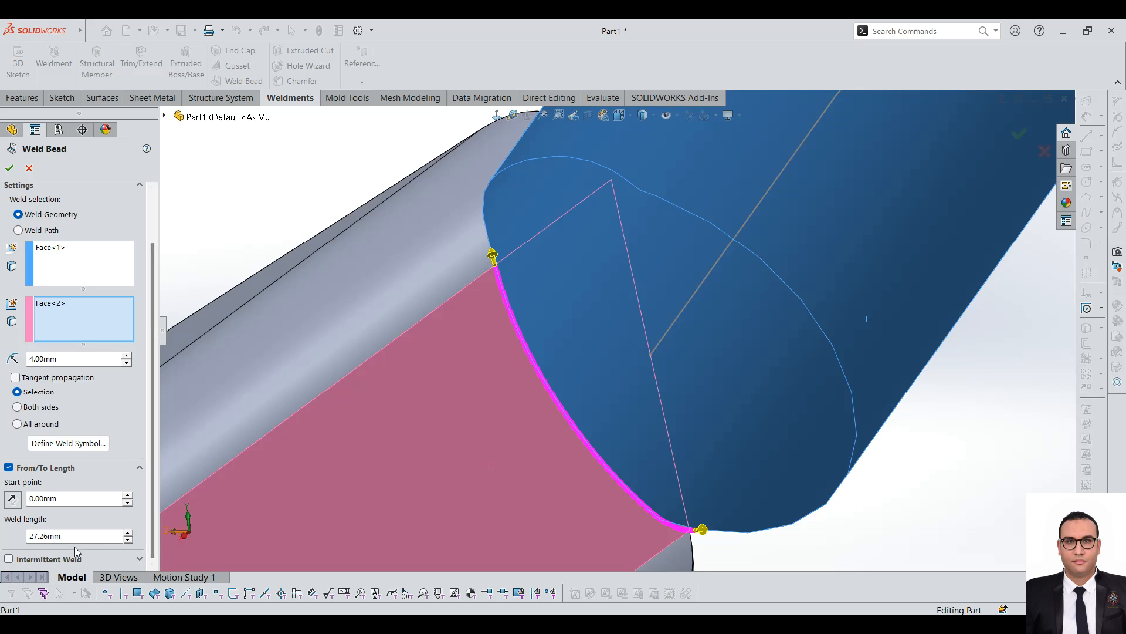
pyautogui.click(9, 468)
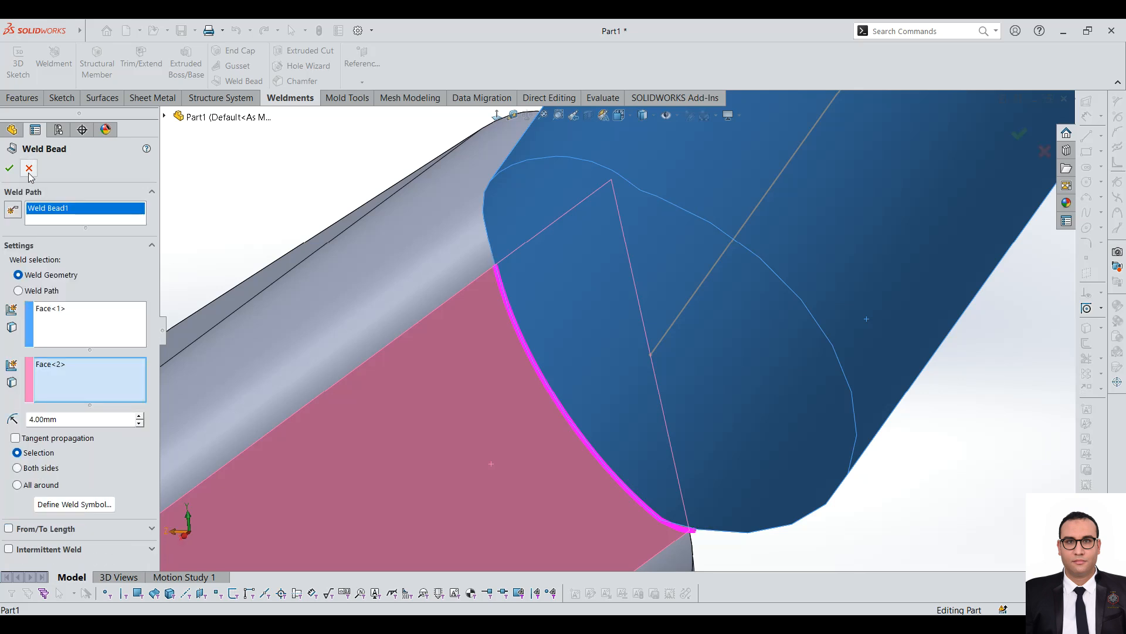
# - Apply the 4 mm weld bead with the Selection option and inspect it at the pipe-to-square-tube joint
pyautogui.click(10, 168)
pyautogui.scroll(4, 438, 392)
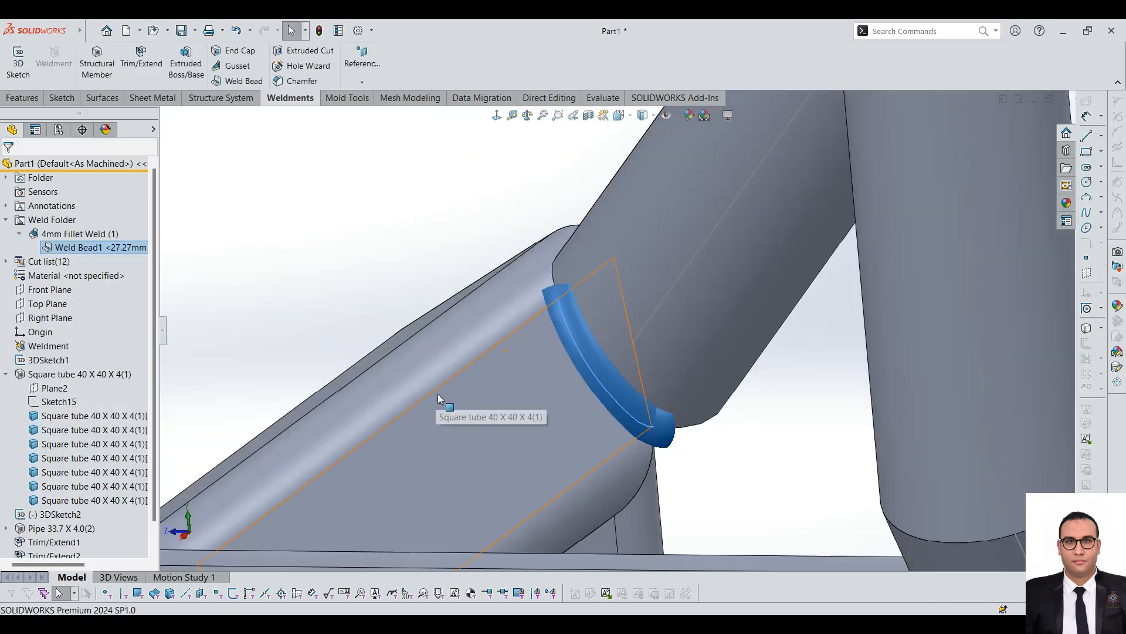
pyautogui.click(329, 229)
pyautogui.moveTo(515, 375); pyautogui.dragTo(452, 564, button='middle')
pyautogui.scroll(6, 551, 389)
pyautogui.scroll(-7, 733, 267)
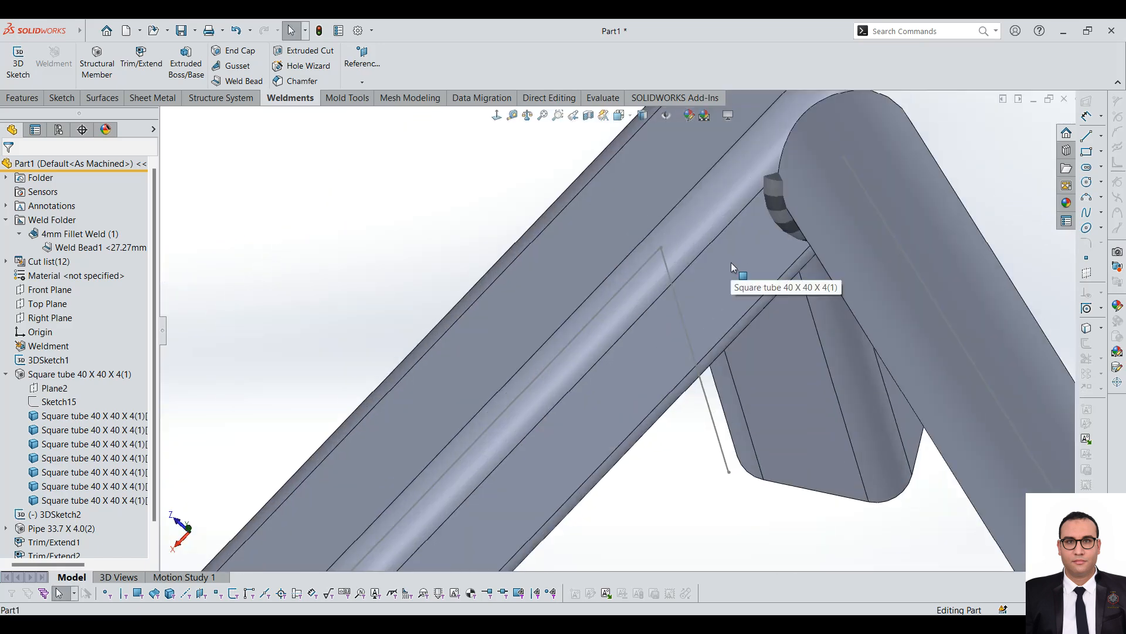
# - Examine the weld bead at the pipe joint and the complete square tube and pipe frame from several angles
pyautogui.scroll(3, 719, 259)
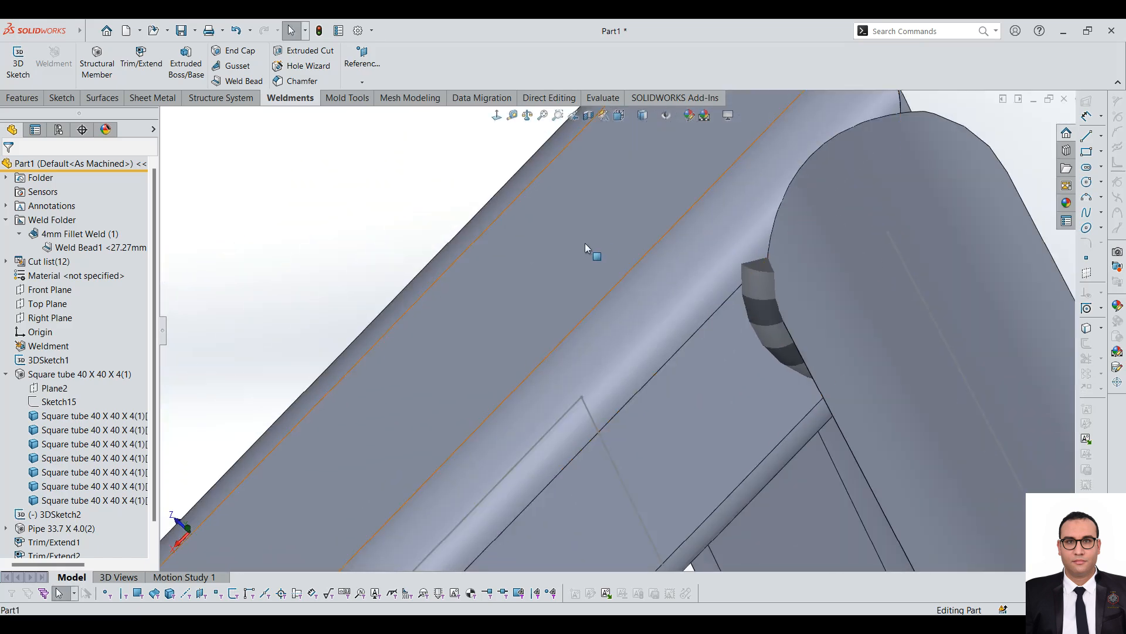
pyautogui.scroll(4, 597, 238)
pyautogui.scroll(-3, 601, 416)
pyautogui.moveTo(600, 415); pyautogui.dragTo(632, 294, button='middle')
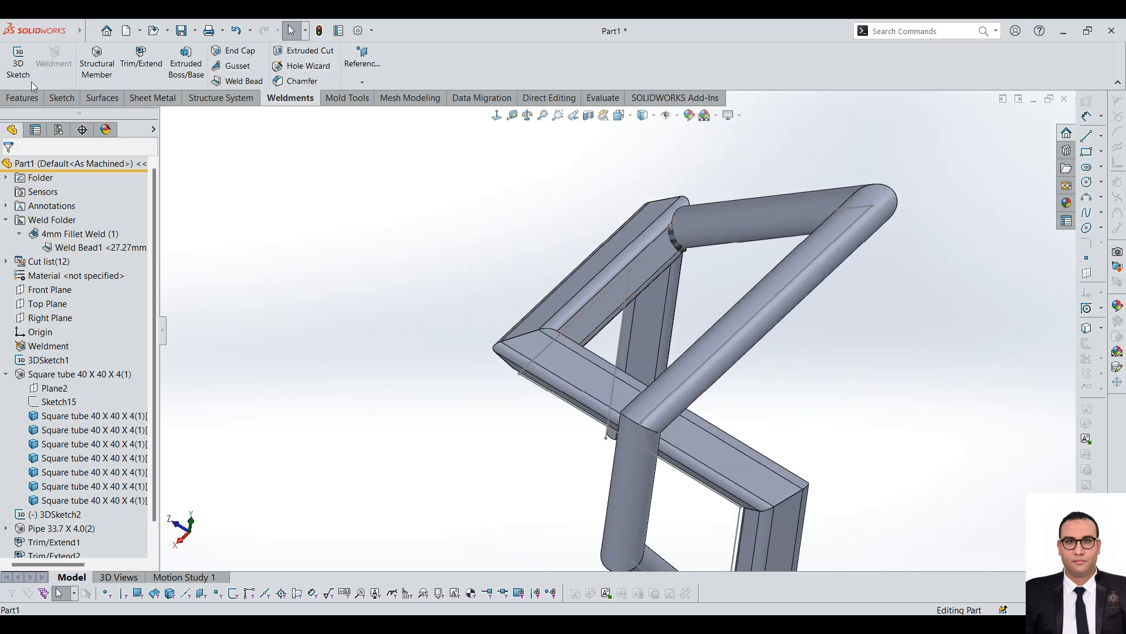
pyautogui.click(29, 99)
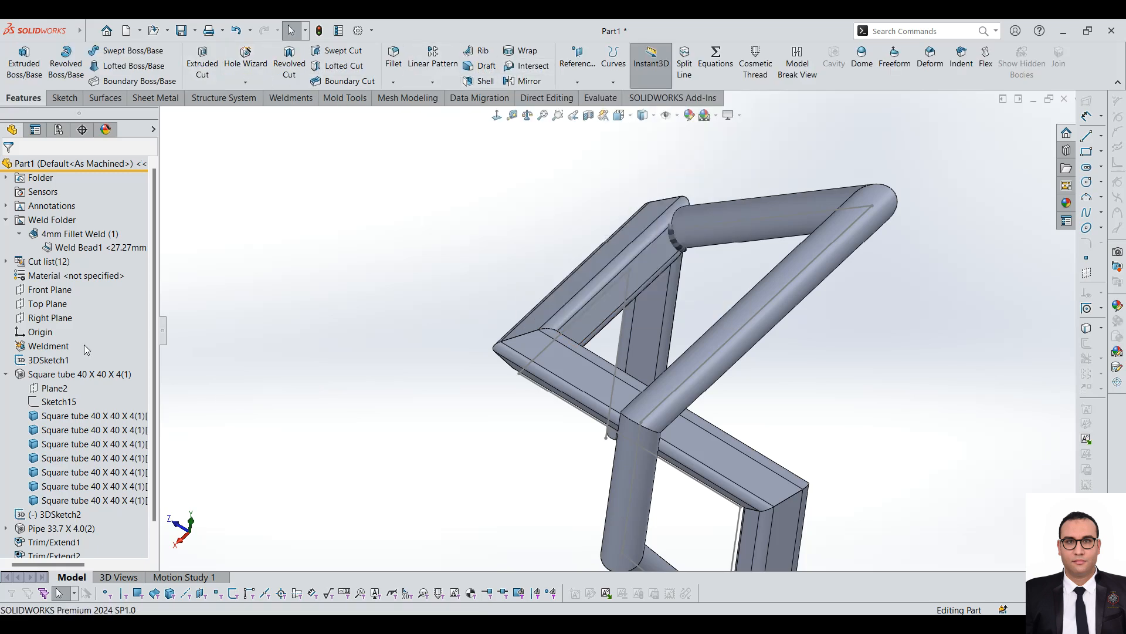
pyautogui.click(279, 104)
pyautogui.moveTo(62, 31)
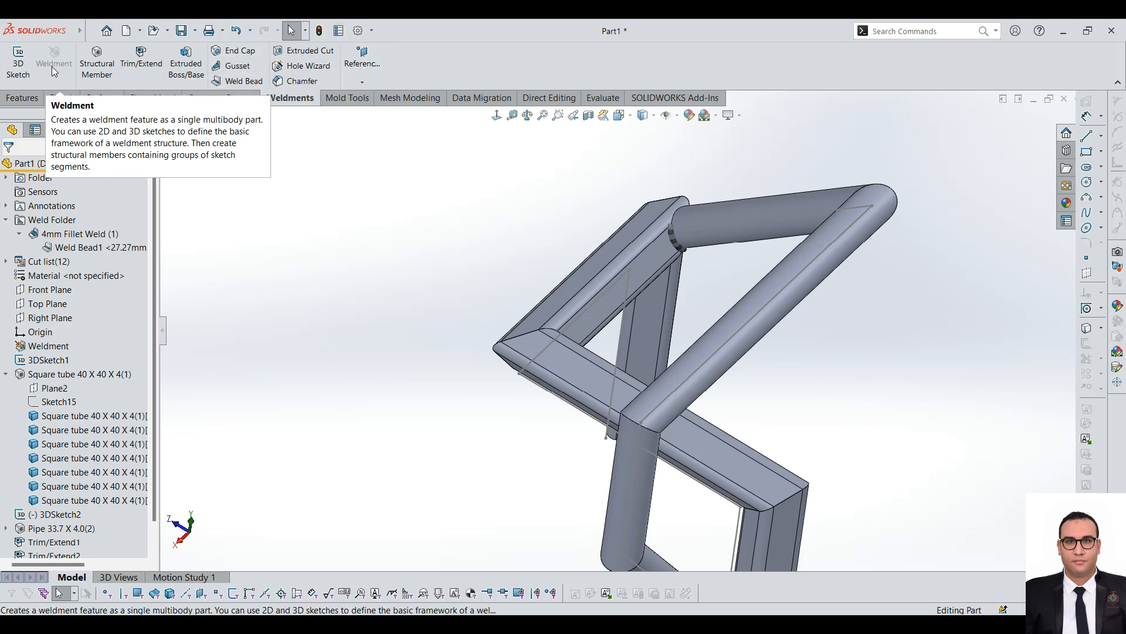
pyautogui.scroll(4, 492, 395)
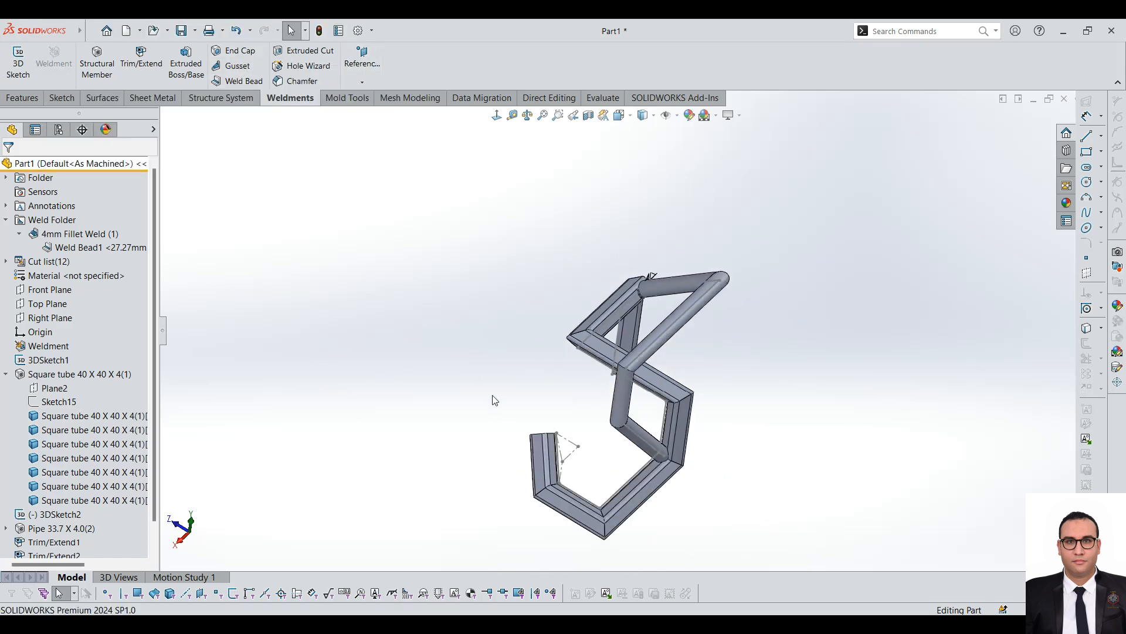
pyautogui.scroll(-4, 690, 468)
pyautogui.moveTo(625, 407); pyautogui.dragTo(531, 387, button='middle')
pyautogui.scroll(5, 547, 280)
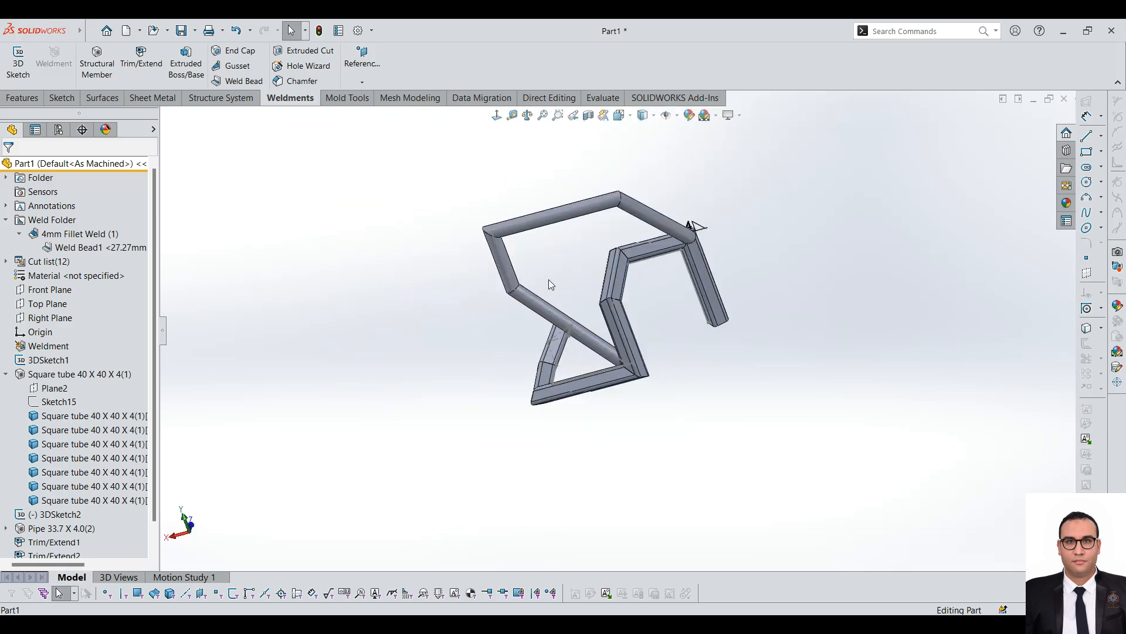
pyautogui.scroll(-3, 649, 371)
pyautogui.scroll(3, 694, 385)
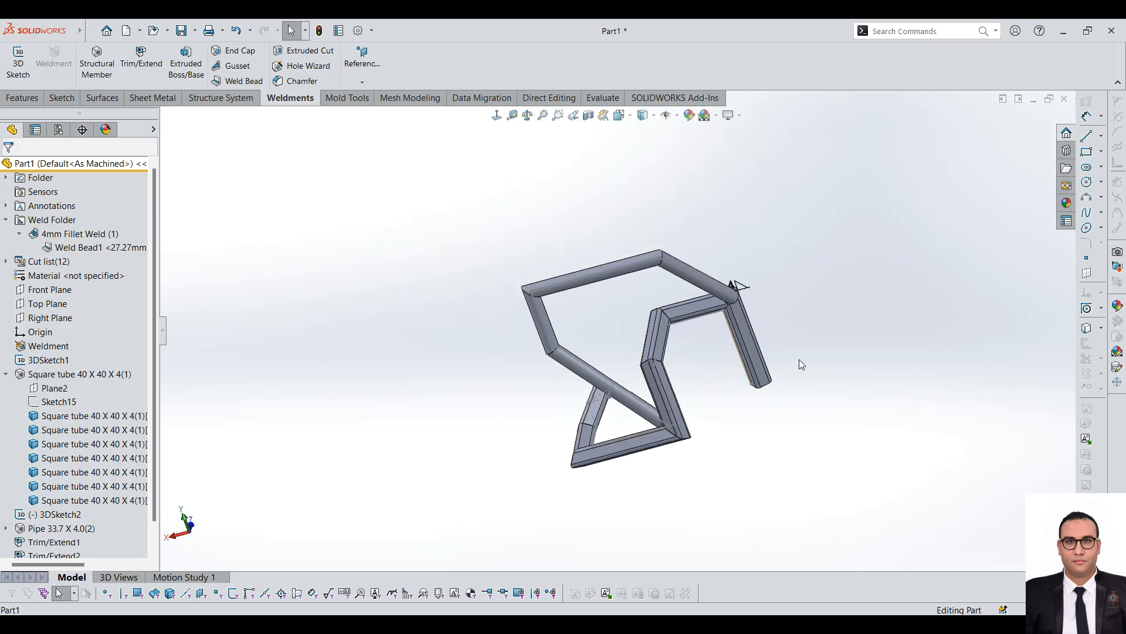
pyautogui.scroll(1, 799, 359)
pyautogui.scroll(-3, 718, 404)
pyautogui.moveTo(664, 307); pyautogui.dragTo(691, 388, button='middle')
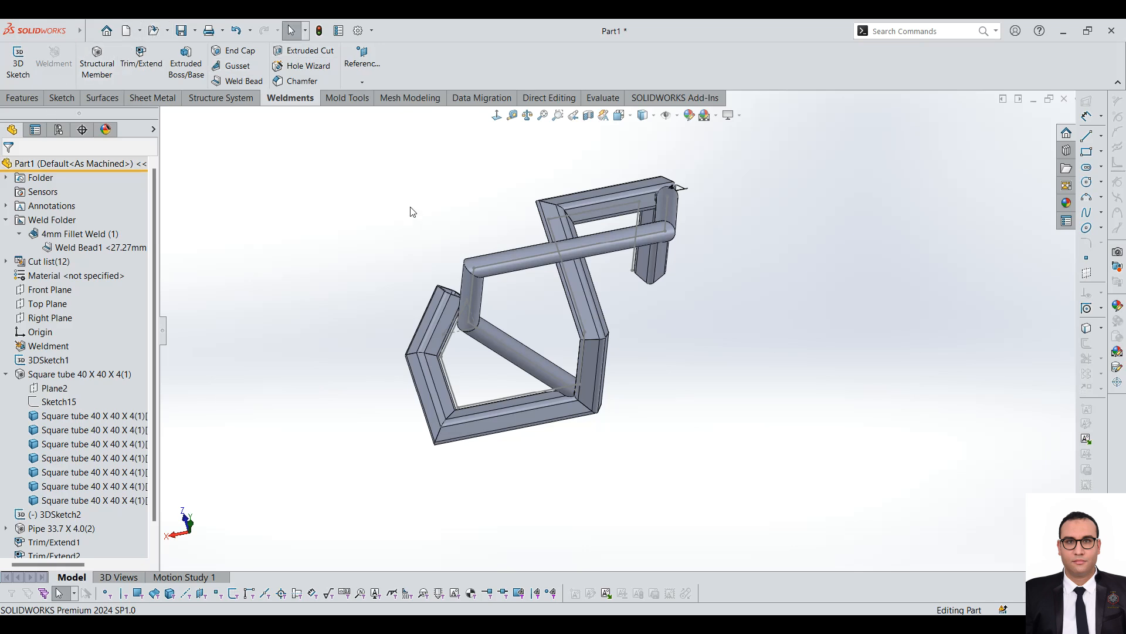
pyautogui.scroll(-2, 616, 265)
pyautogui.moveTo(616, 262); pyautogui.dragTo(599, 502, button='middle')
pyautogui.scroll(4, 581, 281)
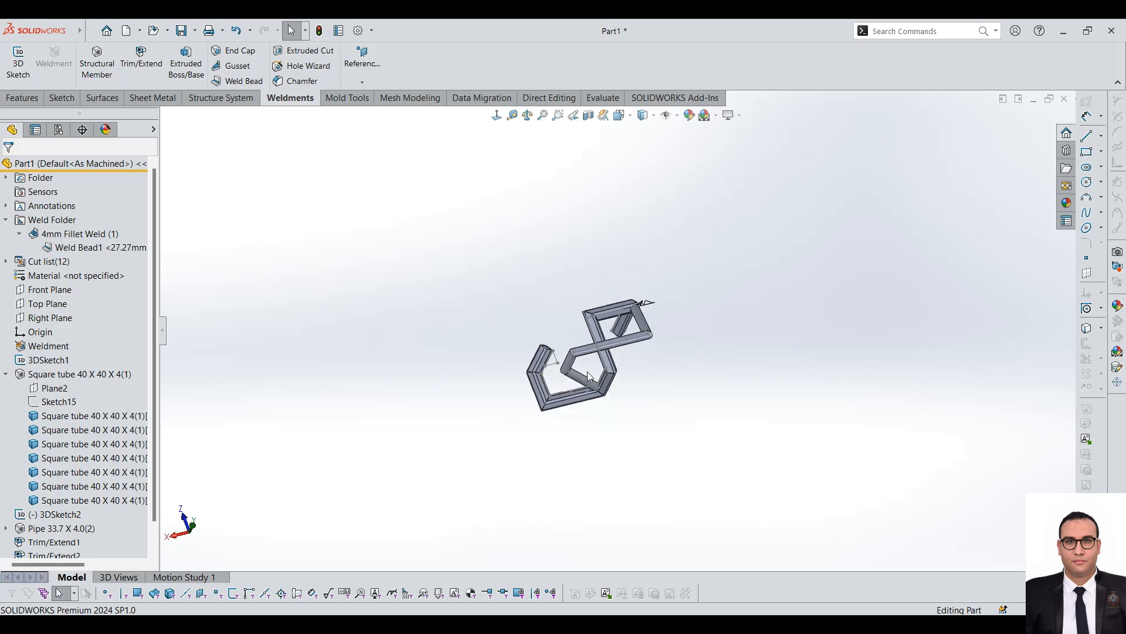
pyautogui.scroll(-5, 604, 294)
pyautogui.moveTo(676, 463); pyautogui.dragTo(549, 321, button='middle')
pyautogui.scroll(4, 549, 322)
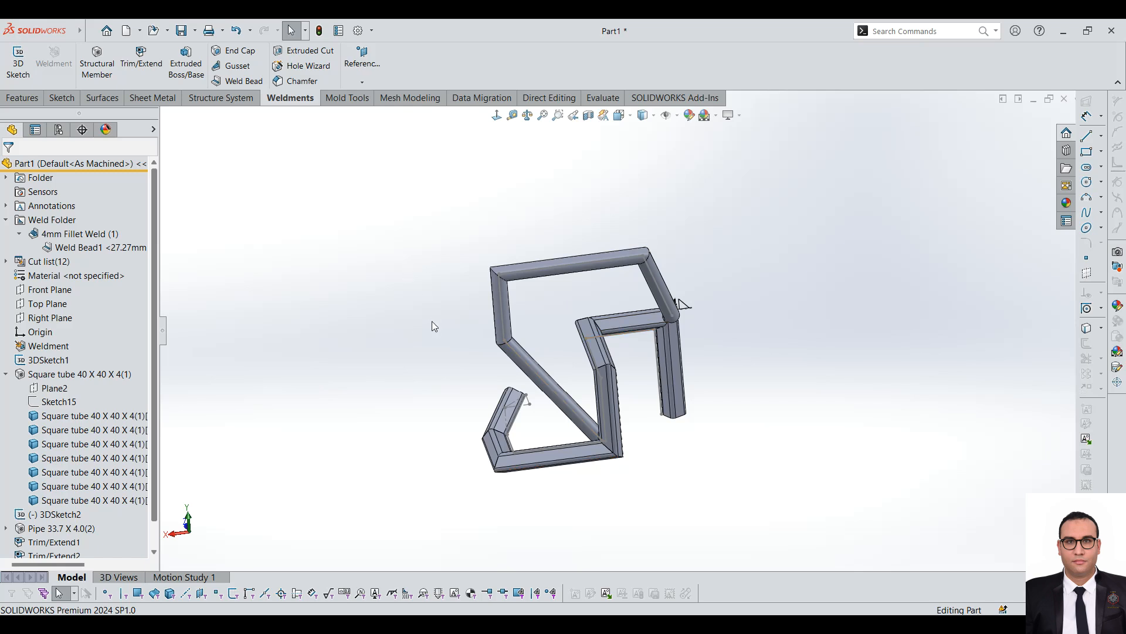
pyautogui.scroll(-3, 592, 315)
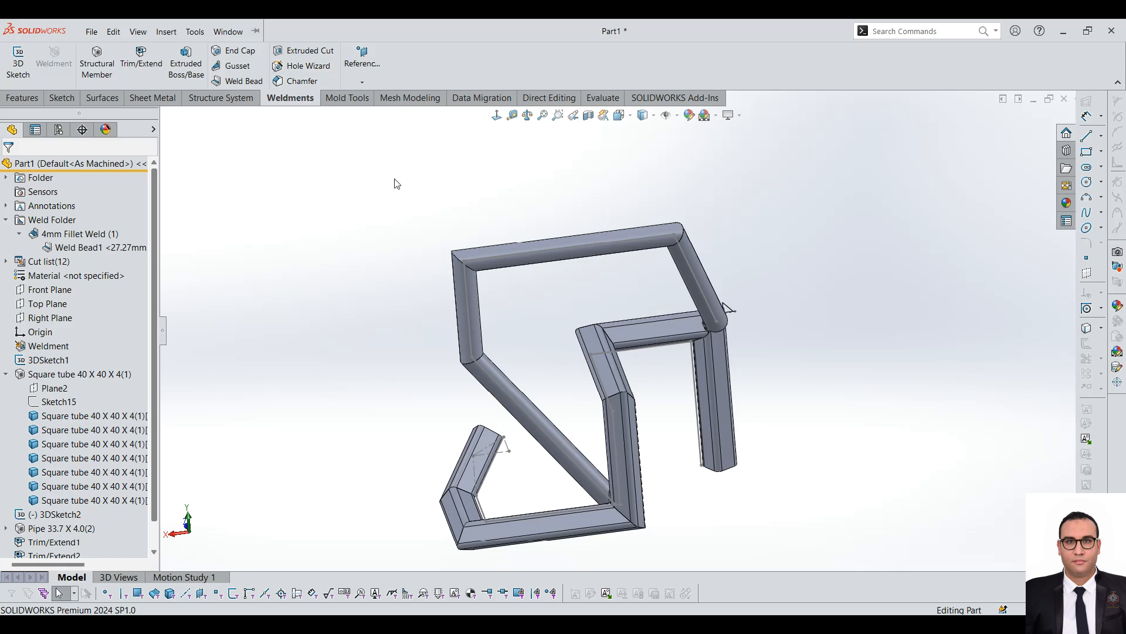
pyautogui.click(114, 32)
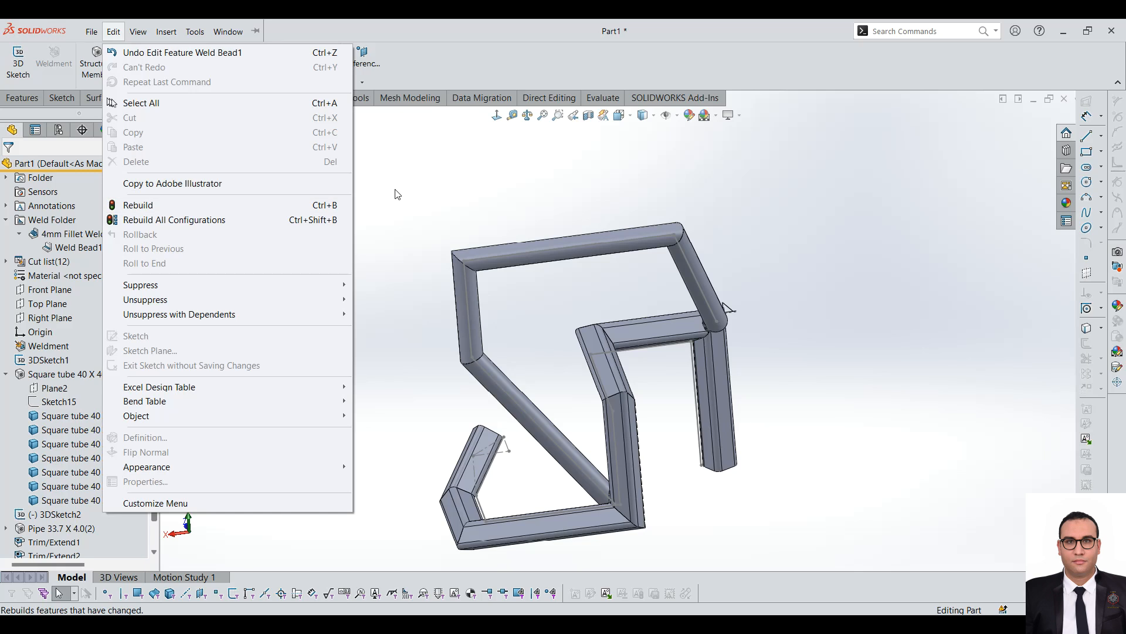
pyautogui.click(433, 189)
pyautogui.moveTo(463, 320); pyautogui.dragTo(559, 326, button='middle')
pyautogui.moveTo(353, 349); pyautogui.dragTo(516, 252, button='middle')
# - Create a new part document and start a sketch on the Front Plane
pyautogui.click(126, 31)
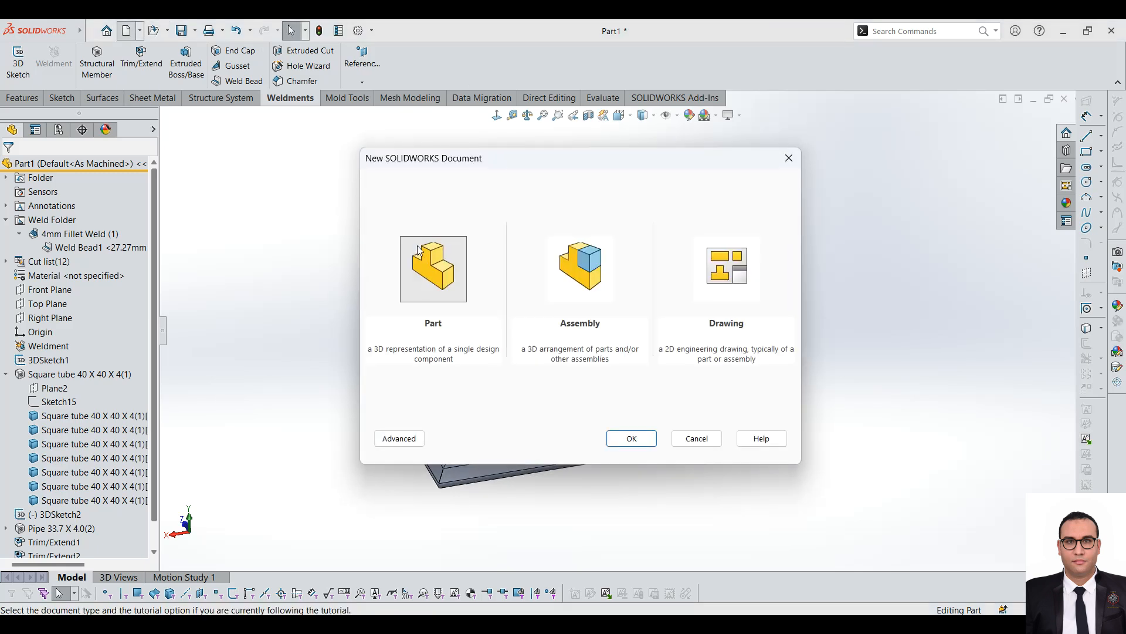
pyautogui.doubleClick(419, 251)
pyautogui.click(51, 234)
pyautogui.click(498, 116)
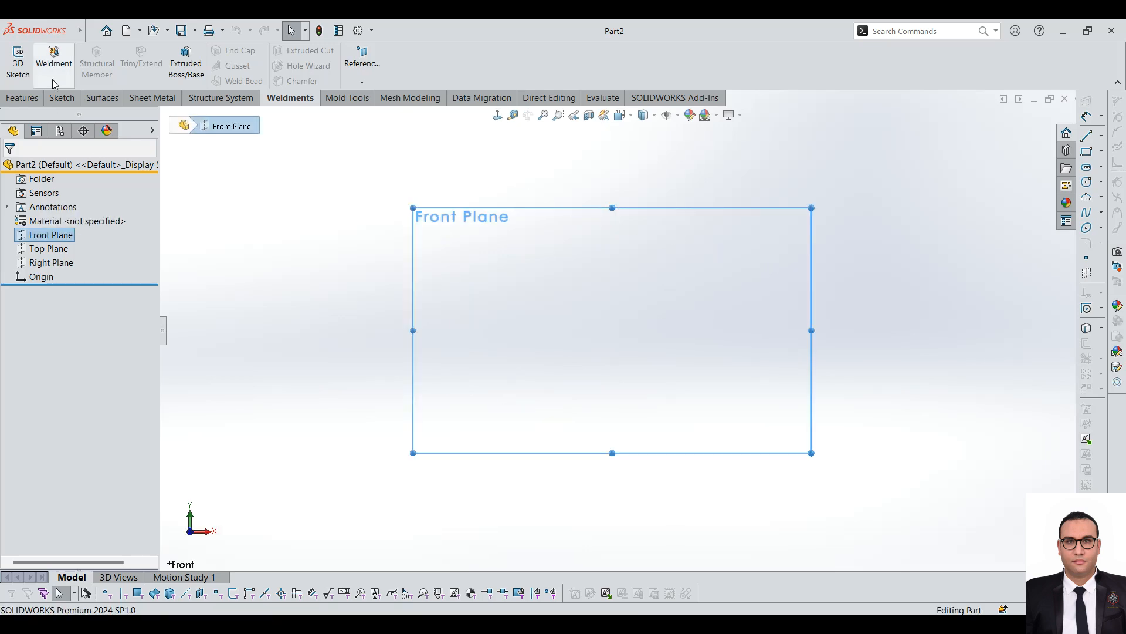
pyautogui.click(61, 97)
pyautogui.click(18, 61)
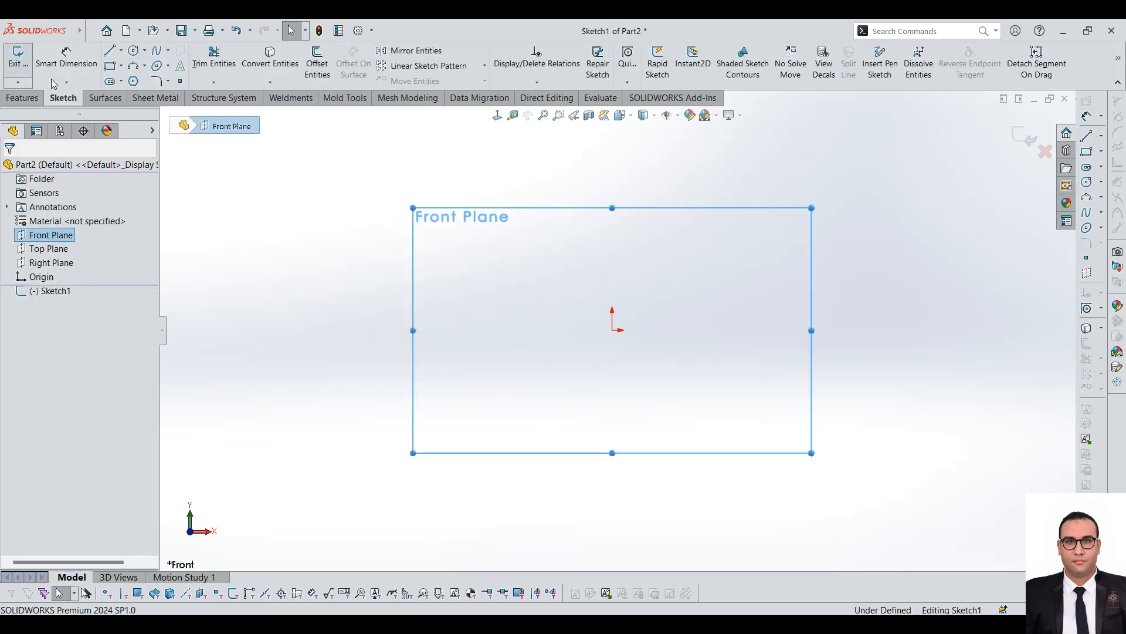
# - Sketch two concentric hexagons centred on the origin, the outer one with sides about 50 mm long
pyautogui.click(134, 81)
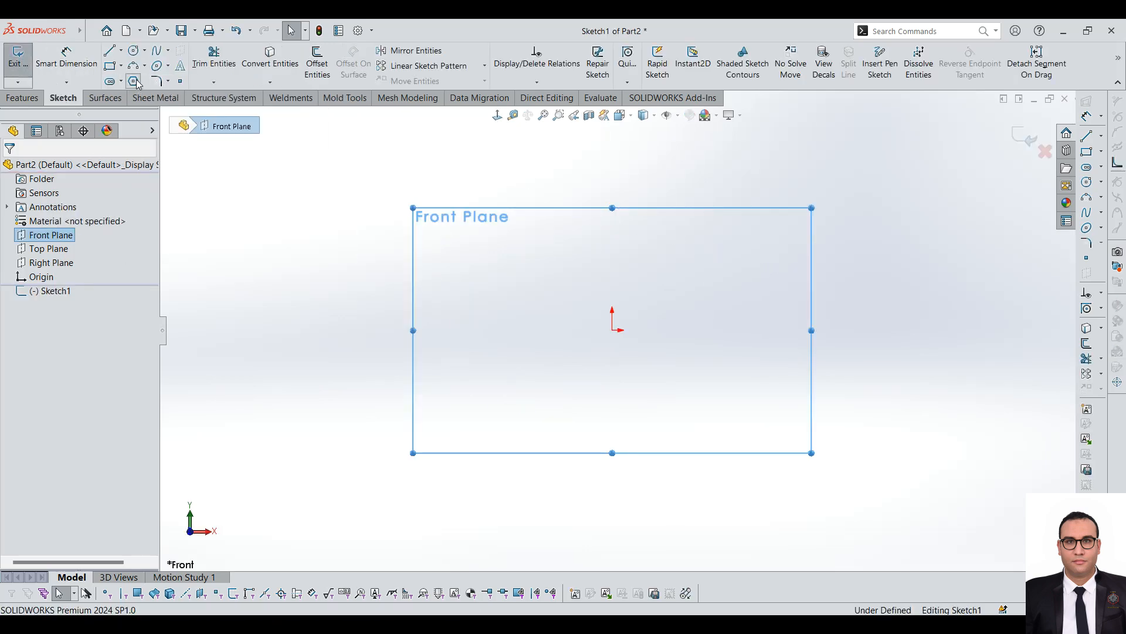
pyautogui.click(614, 329)
pyautogui.click(697, 405)
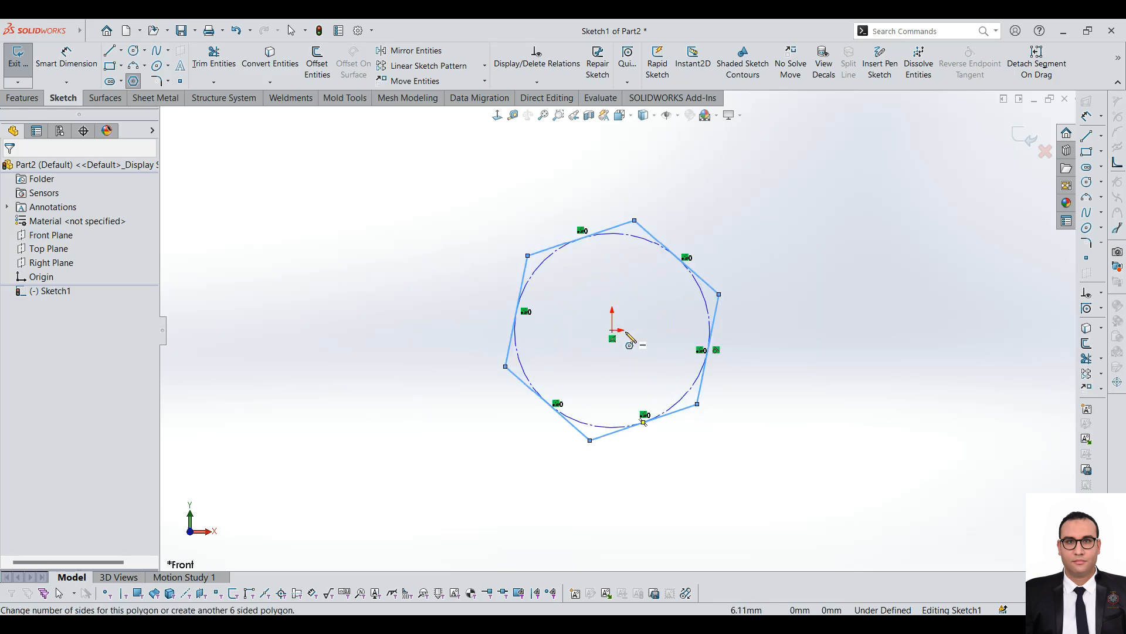
pyautogui.click(612, 331)
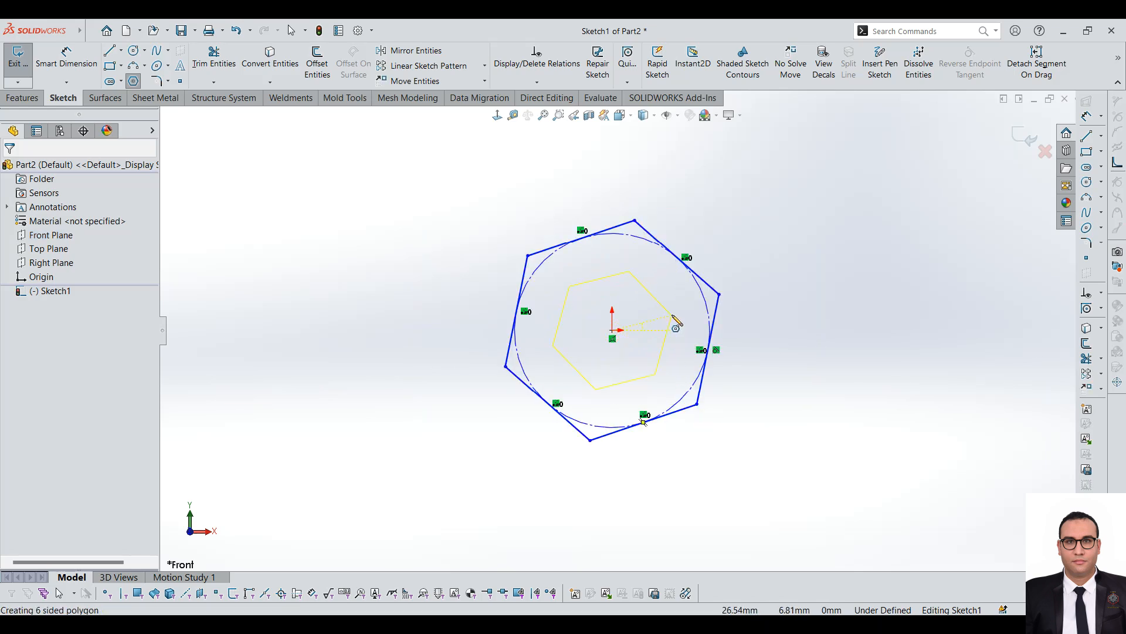
pyautogui.scroll(-3, 675, 322)
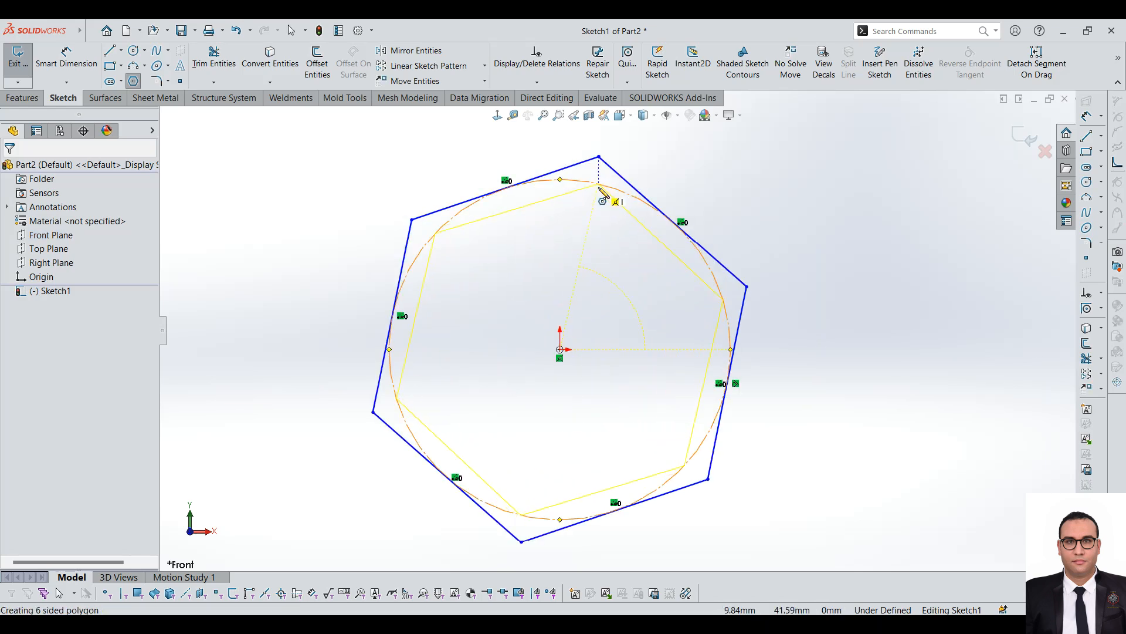
pyautogui.click(639, 265)
pyautogui.press('Escape')
# - Dimension the outer hexagon's upper side to 50 mm and make that side horizontal
pyautogui.click(66, 57)
pyautogui.click(557, 170)
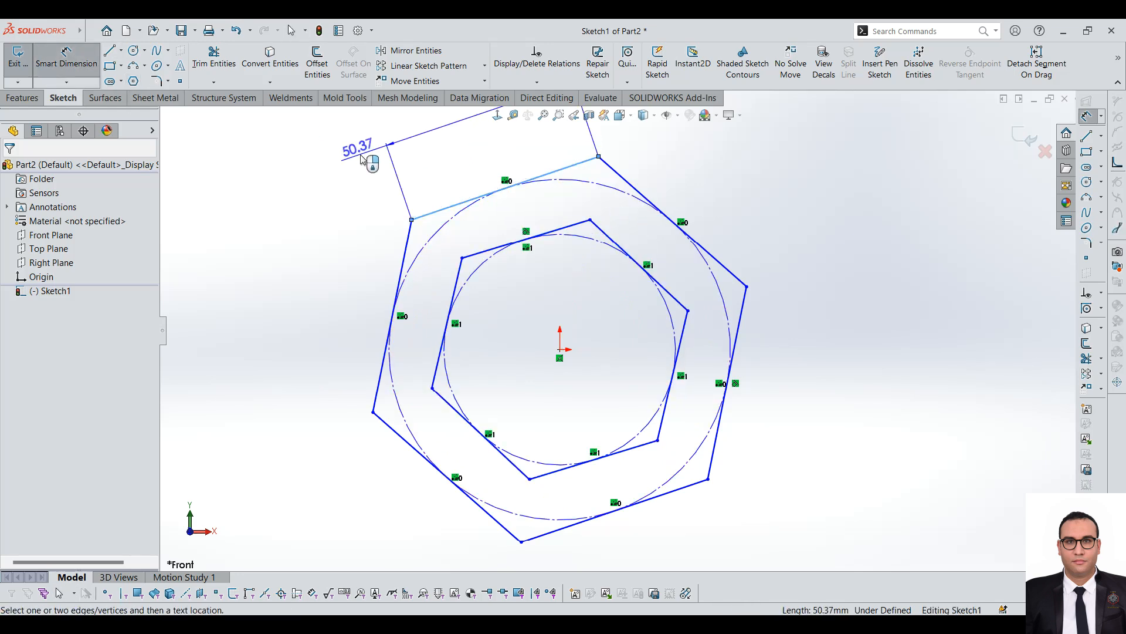
pyautogui.click(375, 165)
pyautogui.write('50')
pyautogui.press('Return')
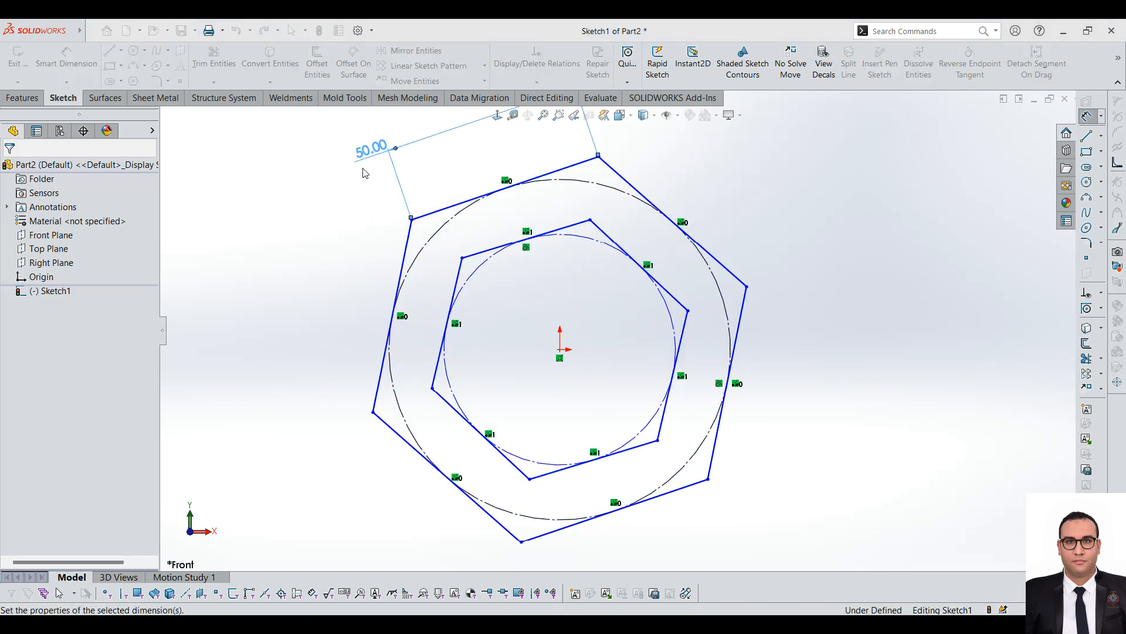
pyautogui.press('Escape')
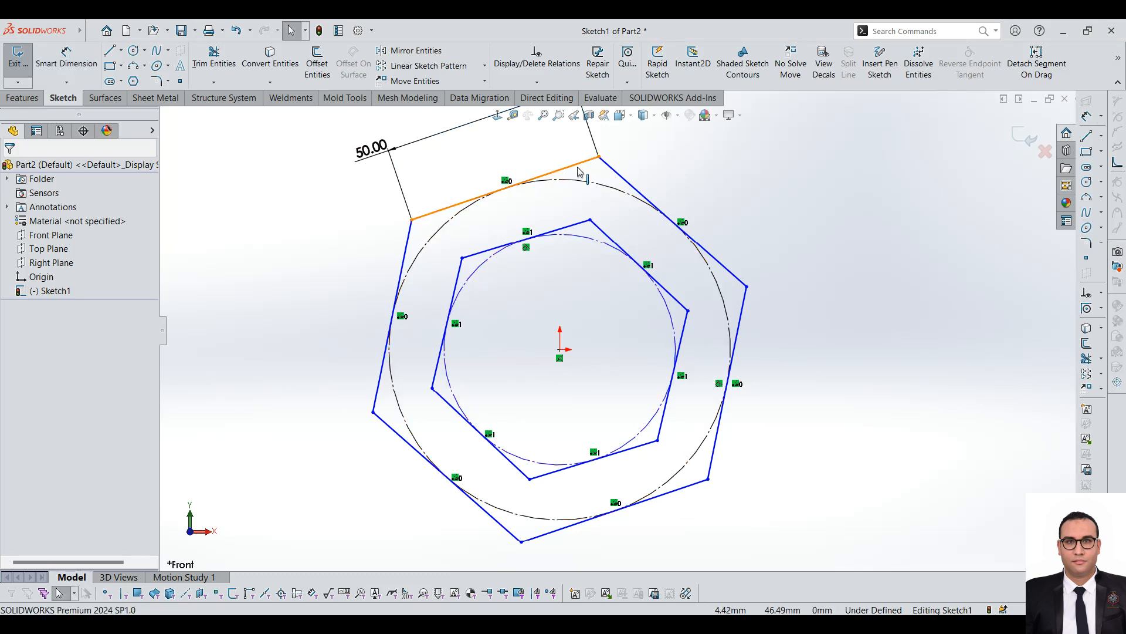
pyautogui.click(581, 163)
pyautogui.click(612, 131)
pyautogui.press('Escape')
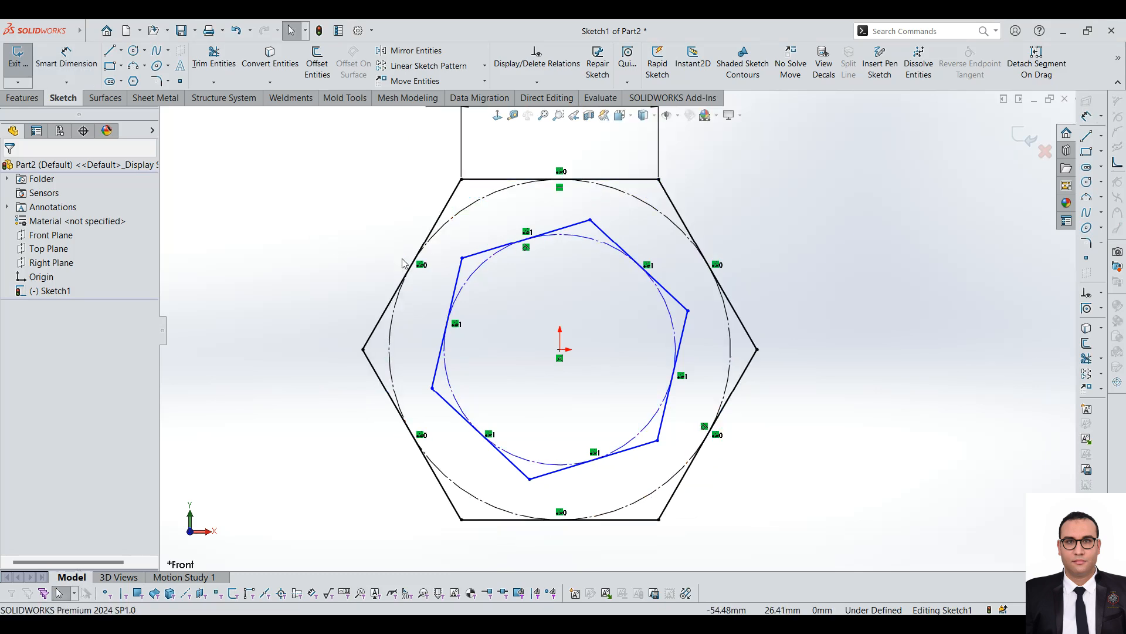
# - Shrink the inner hexagon to sides about 26 mm long and dimension its upper side
pyautogui.moveTo(573, 229); pyautogui.dragTo(591, 245)
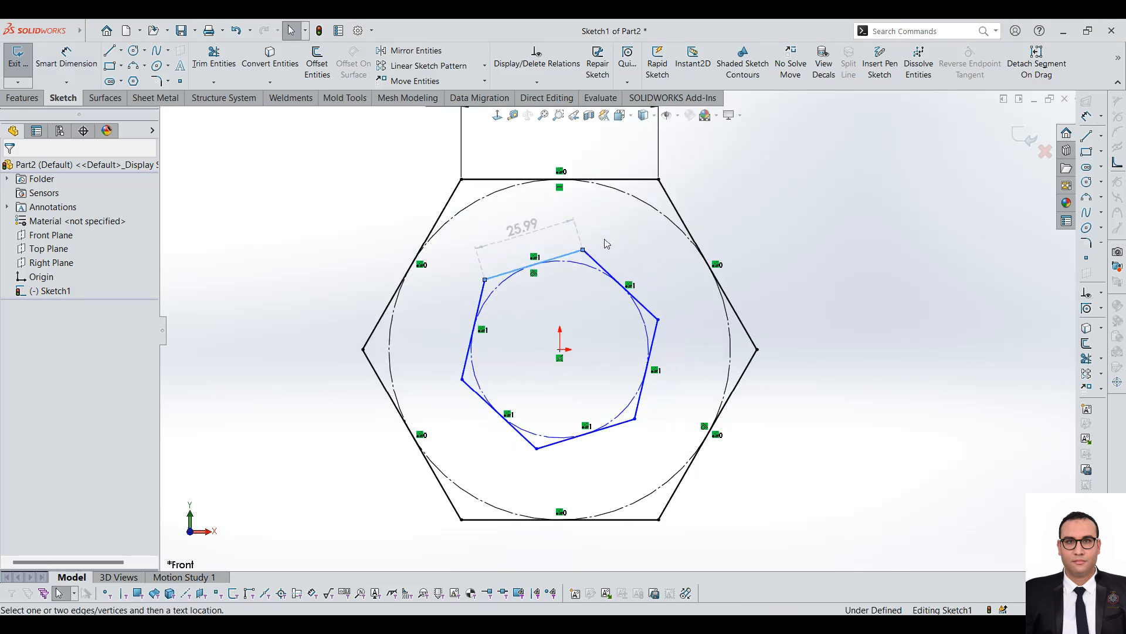
pyautogui.click(521, 227)
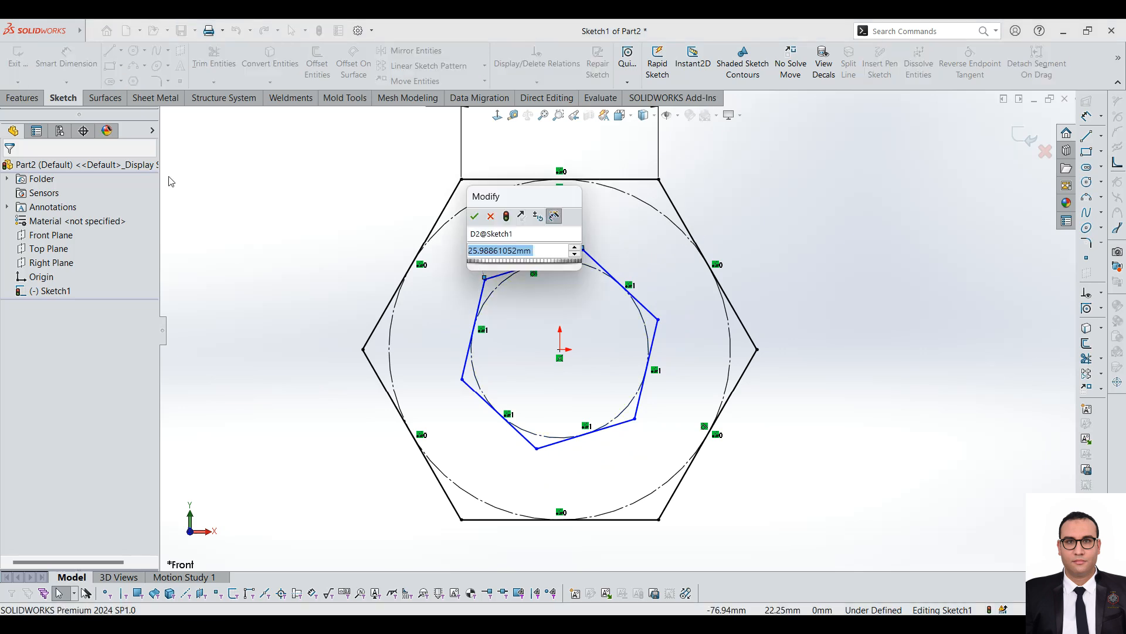
pyautogui.click(475, 216)
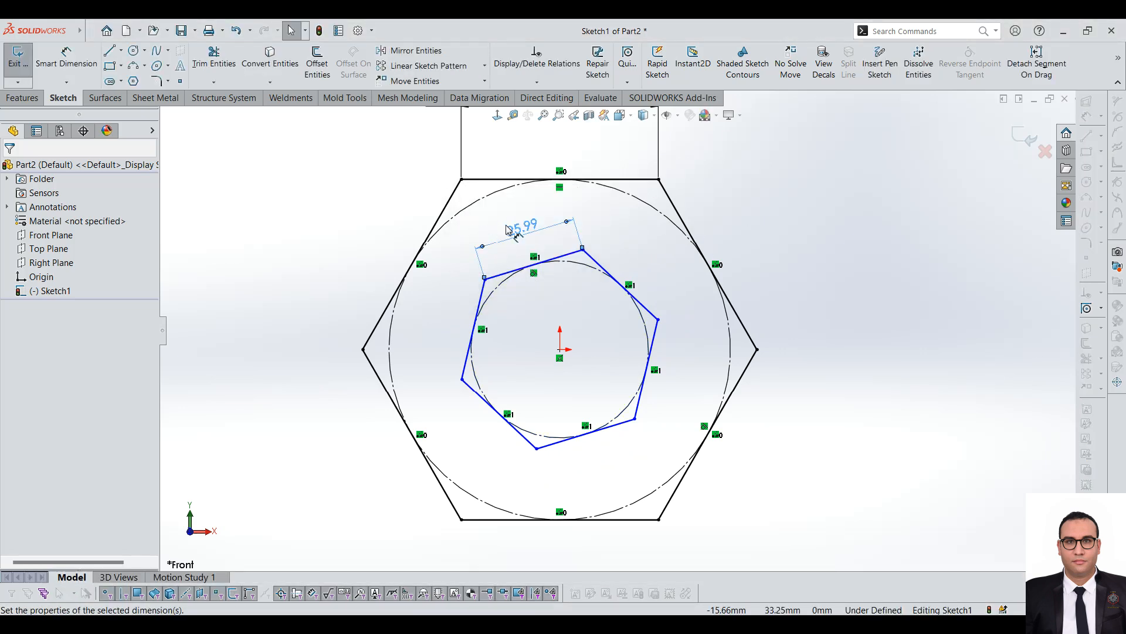
# - Make the inner hexagon's upper side horizontal and set its length to 40 mm
pyautogui.click(566, 256)
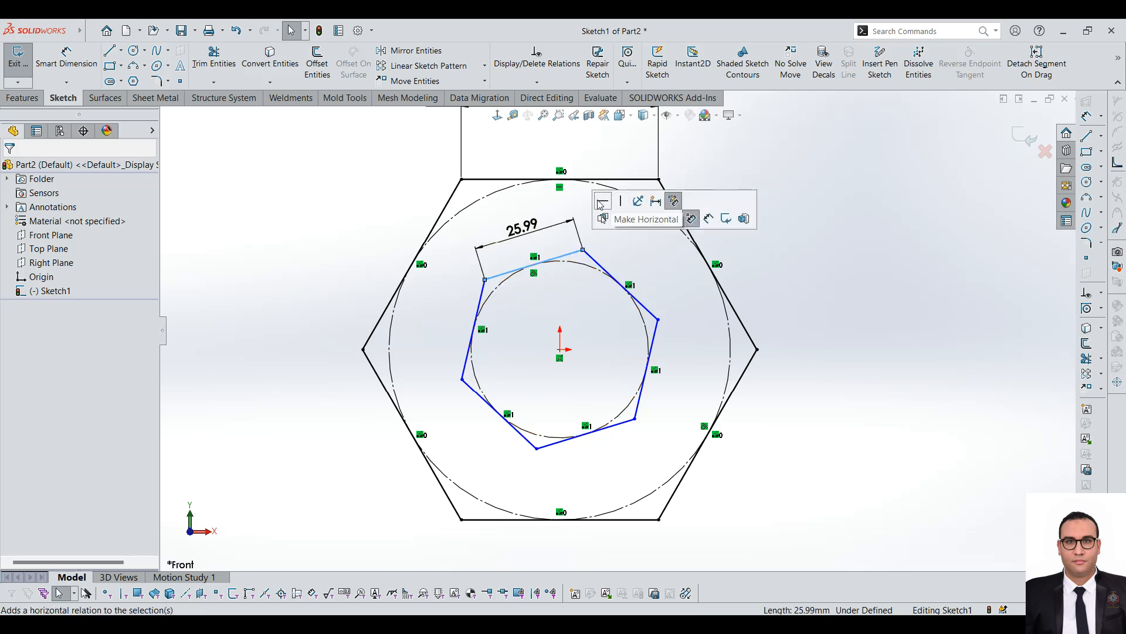
pyautogui.click(602, 200)
pyautogui.doubleClick(559, 231)
pyautogui.press('Tab')
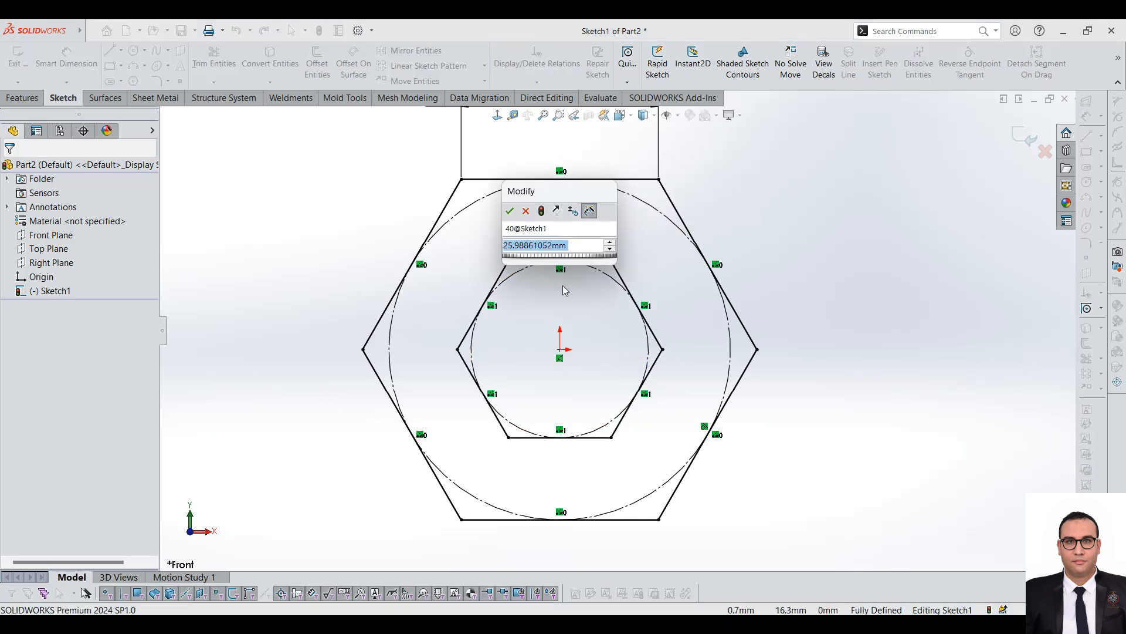
pyautogui.write('40')
pyautogui.press('Return')
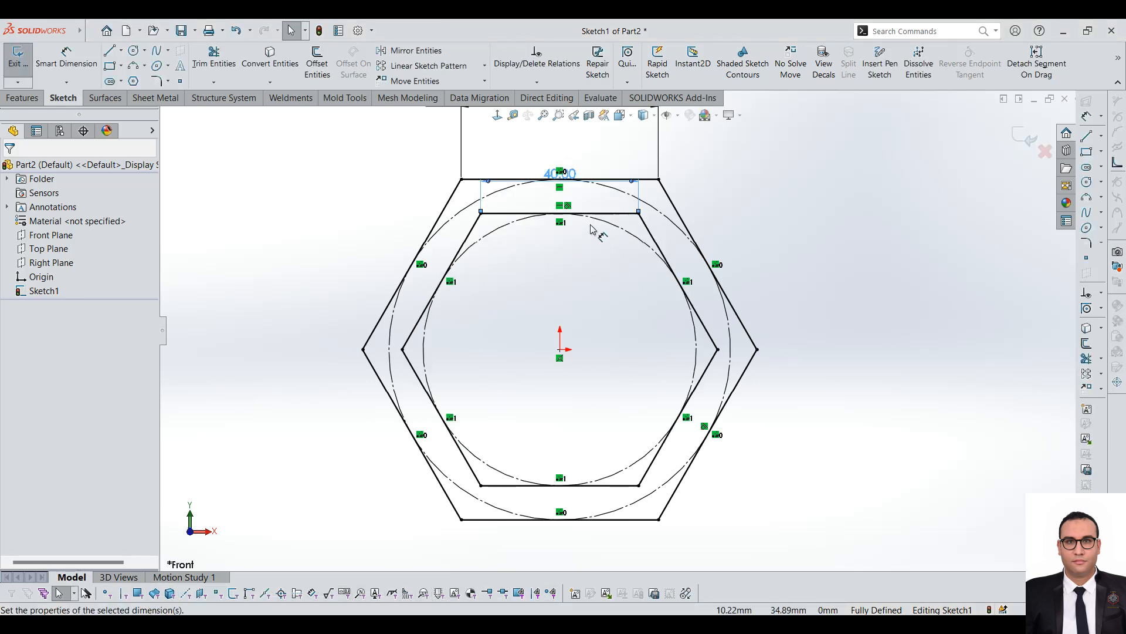
# - Add sketch points at the centre, four inside the inner hexagon and four outside the outer one, and exit the sketch
pyautogui.scroll(5, 570, 287)
pyautogui.moveTo(588, 323)
pyautogui.mouseDown(button='middle')
pyautogui.moveTo(502, 383)
pyautogui.moveTo(616, 312)
pyautogui.mouseUp(button='middle')
pyautogui.scroll(-4, 631, 307)
pyautogui.scroll(4, 626, 360)
pyautogui.scroll(-3, 626, 379)
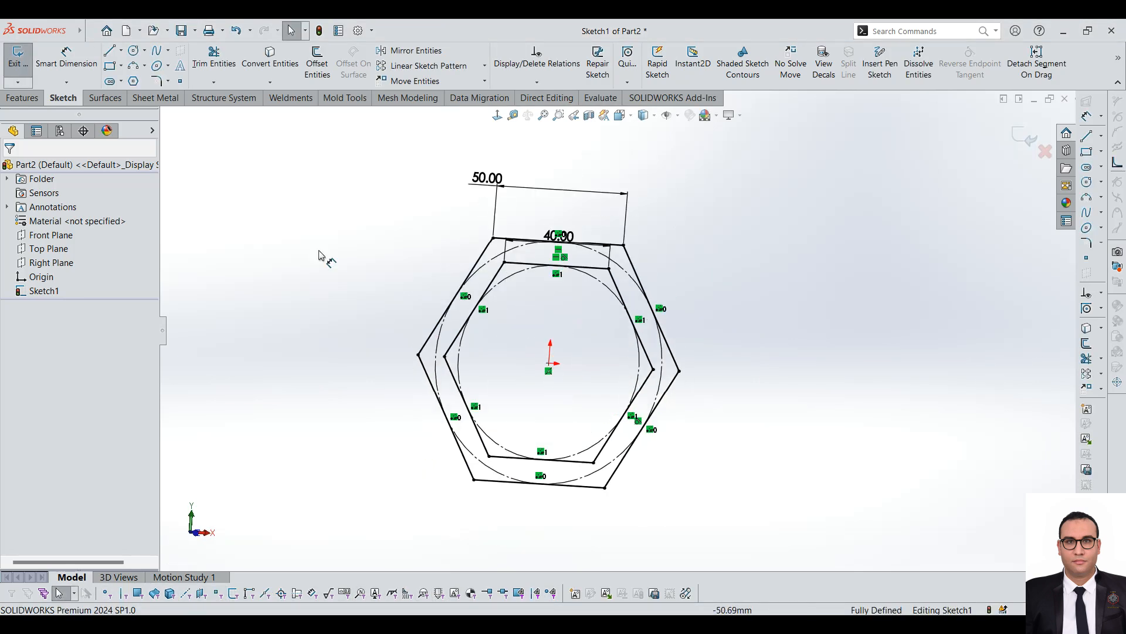
pyautogui.click(181, 82)
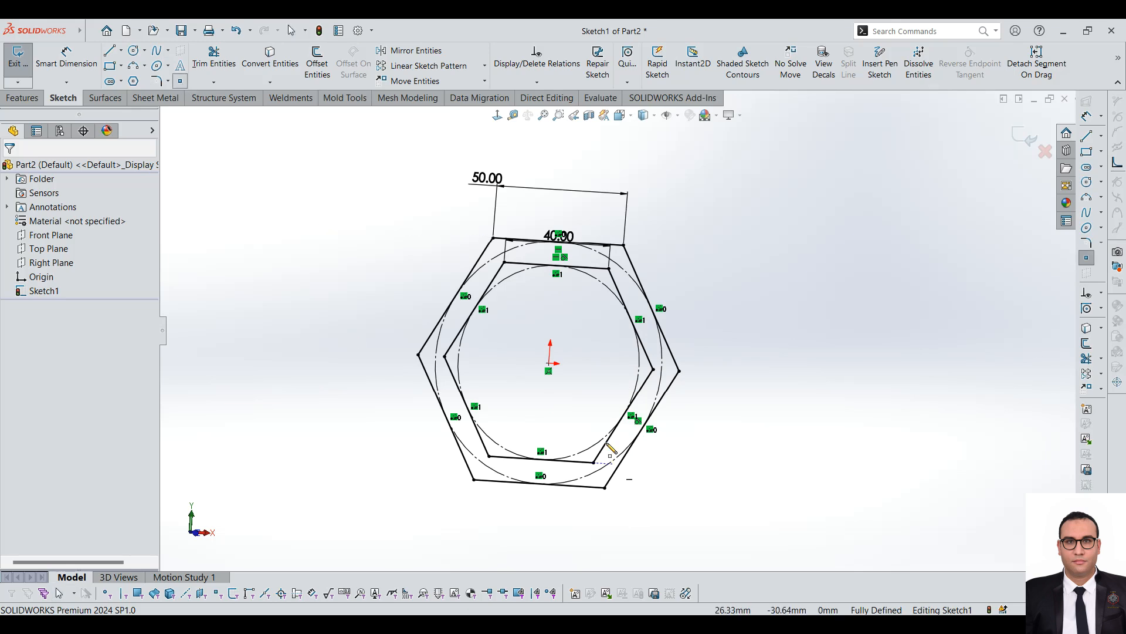
pyautogui.click(550, 367)
pyautogui.scroll(-3, 552, 369)
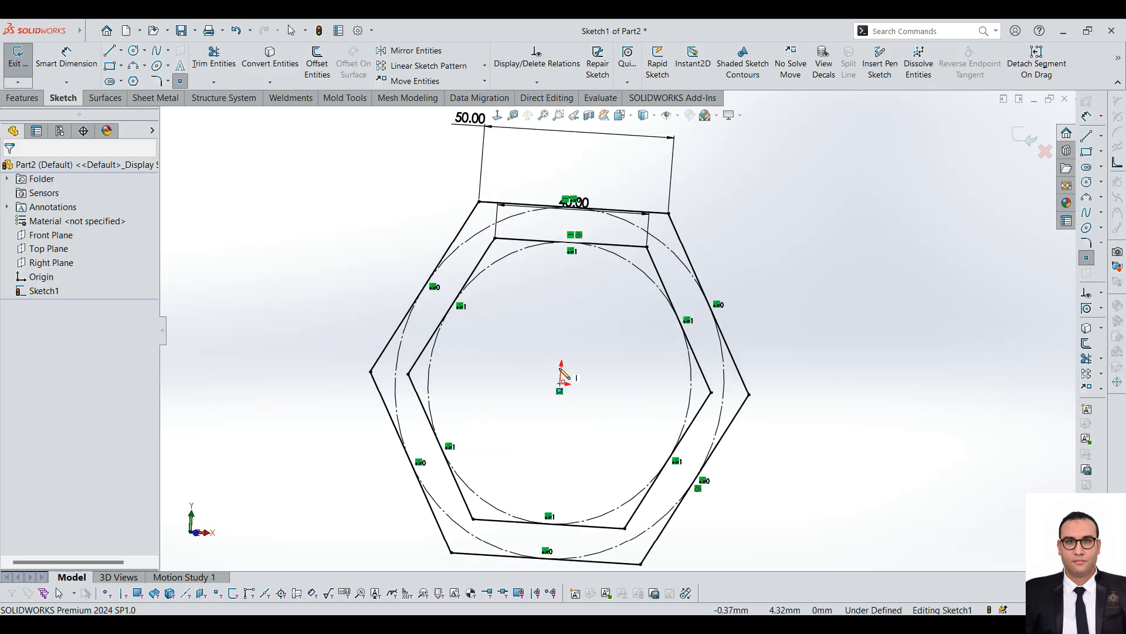
pyautogui.scroll(2, 663, 270)
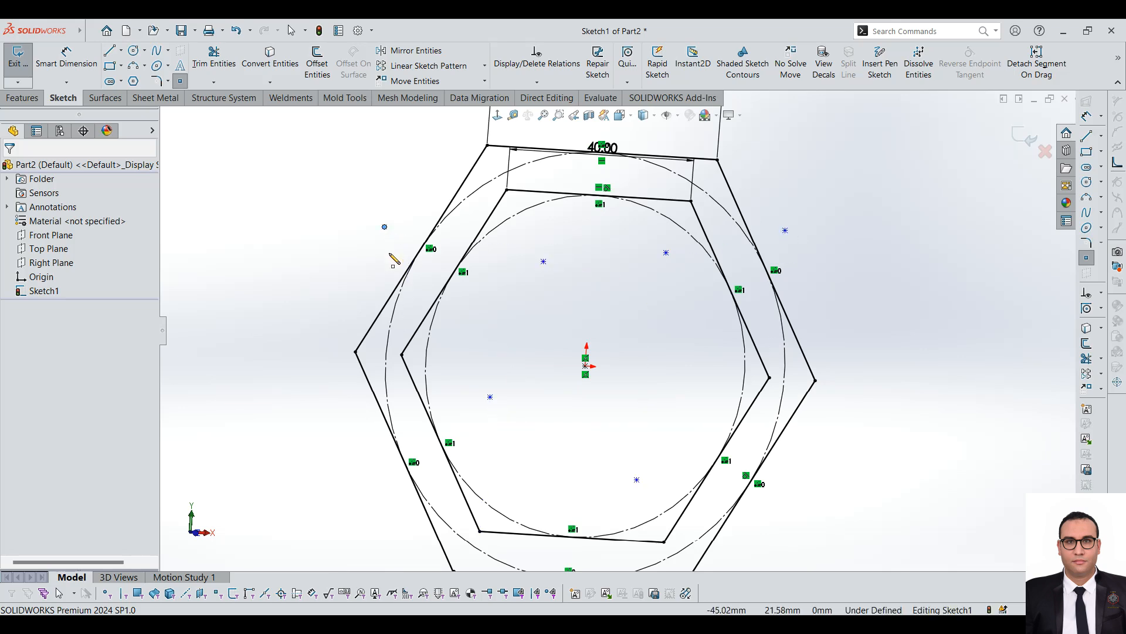
pyautogui.press('f')
pyautogui.press('Escape')
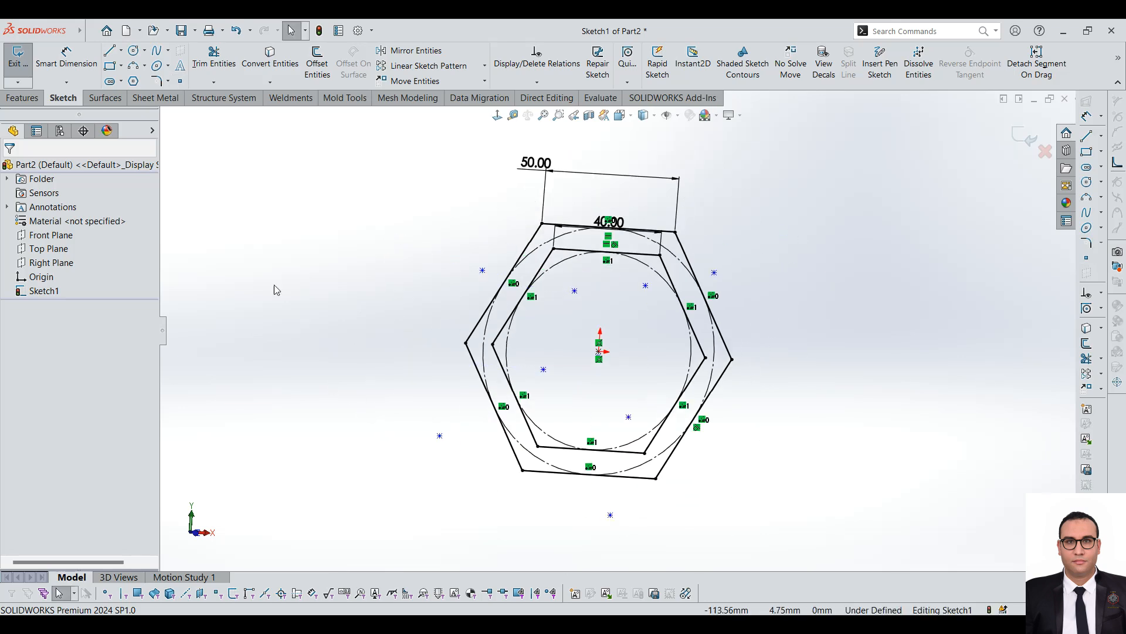
pyautogui.click(18, 59)
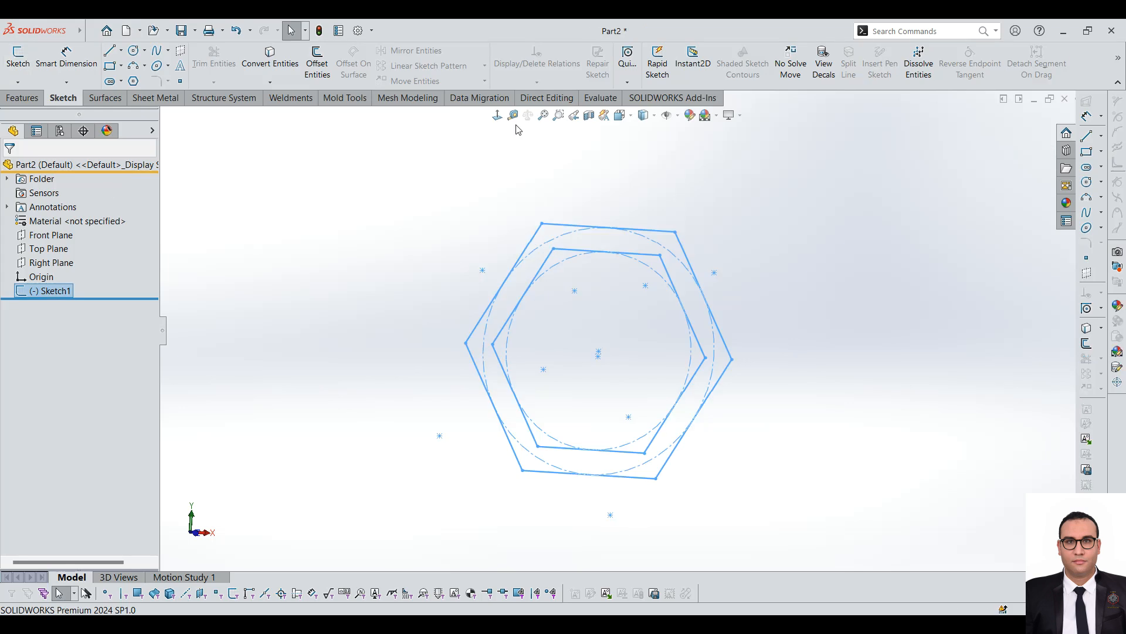
# - Save the hexagon sketch part to the Desktop as a Lib Feat Part (*.sldlfp) named profile
pyautogui.click(196, 31)
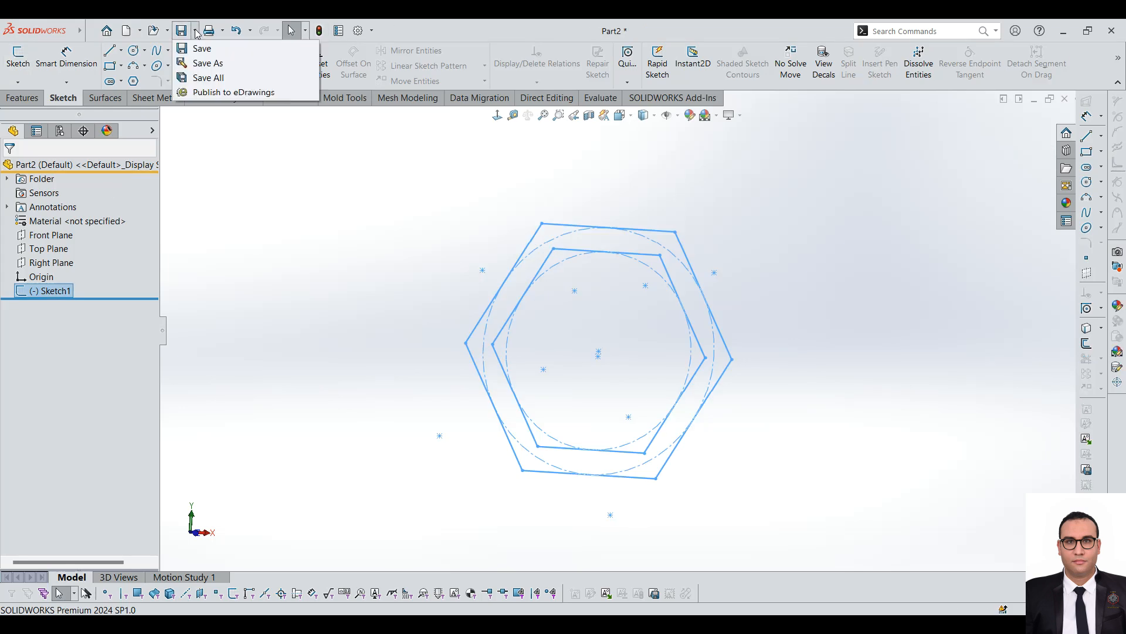
pyautogui.click(220, 67)
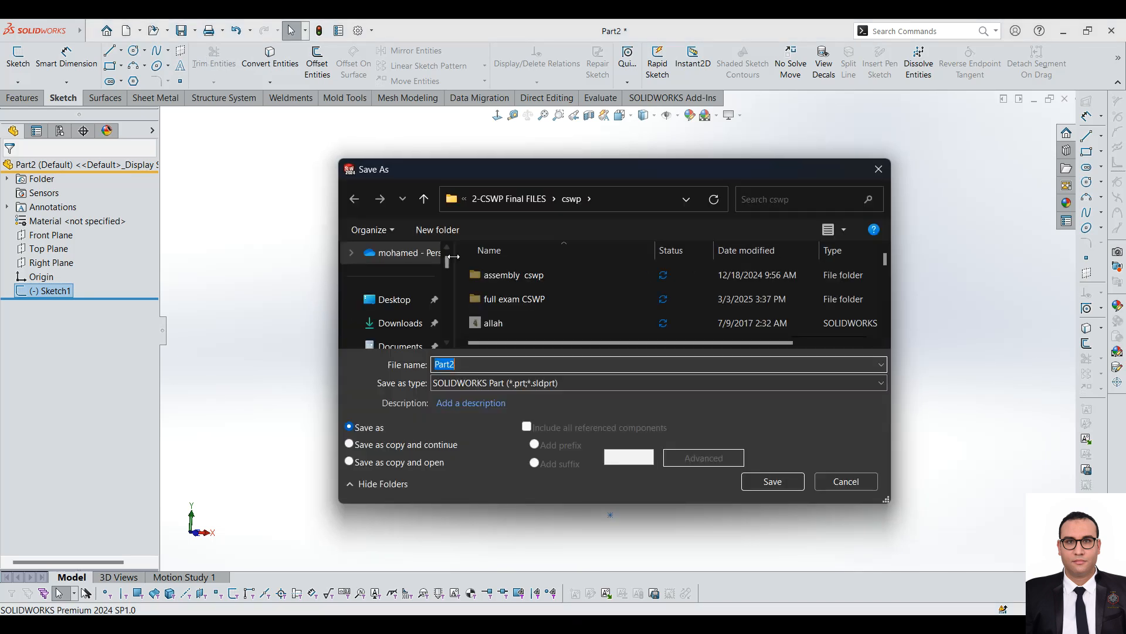
pyautogui.click(513, 384)
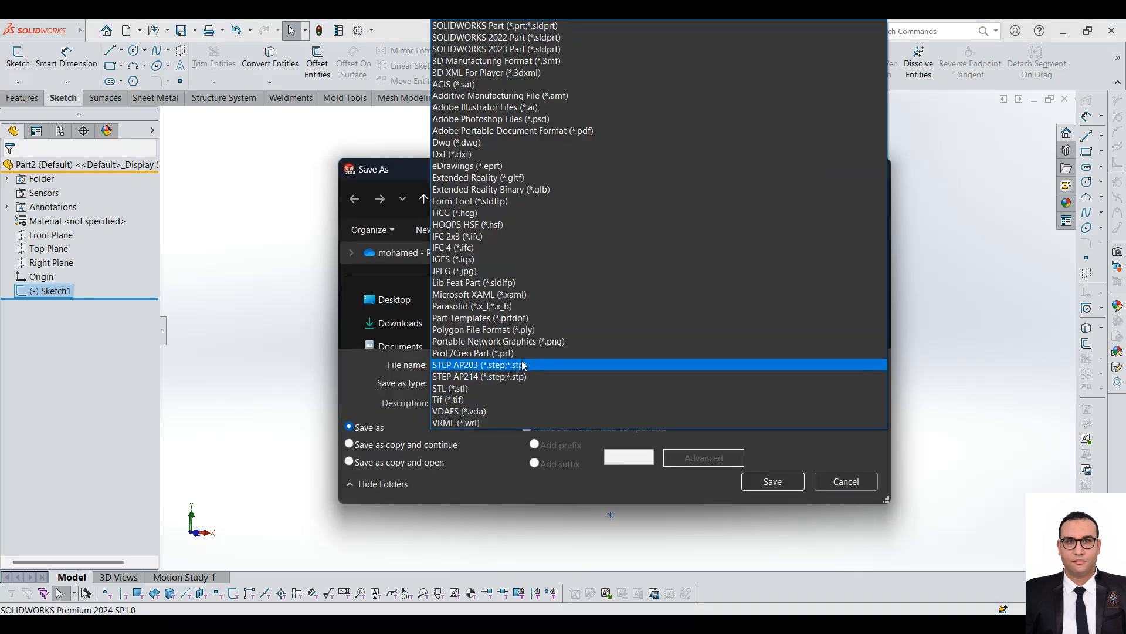
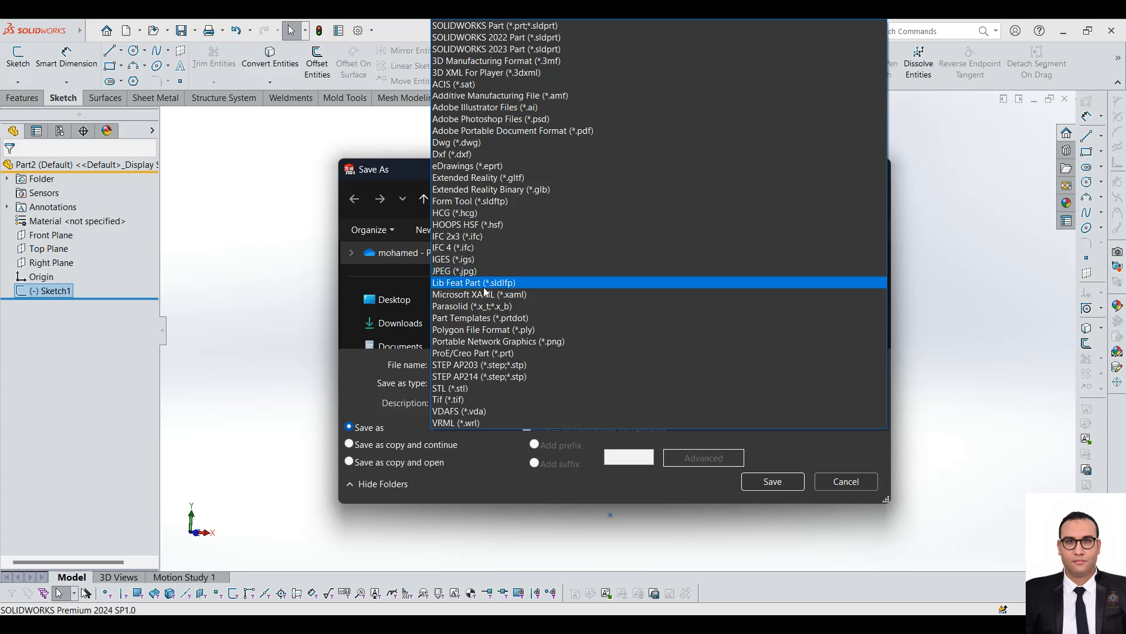
pyautogui.click(492, 283)
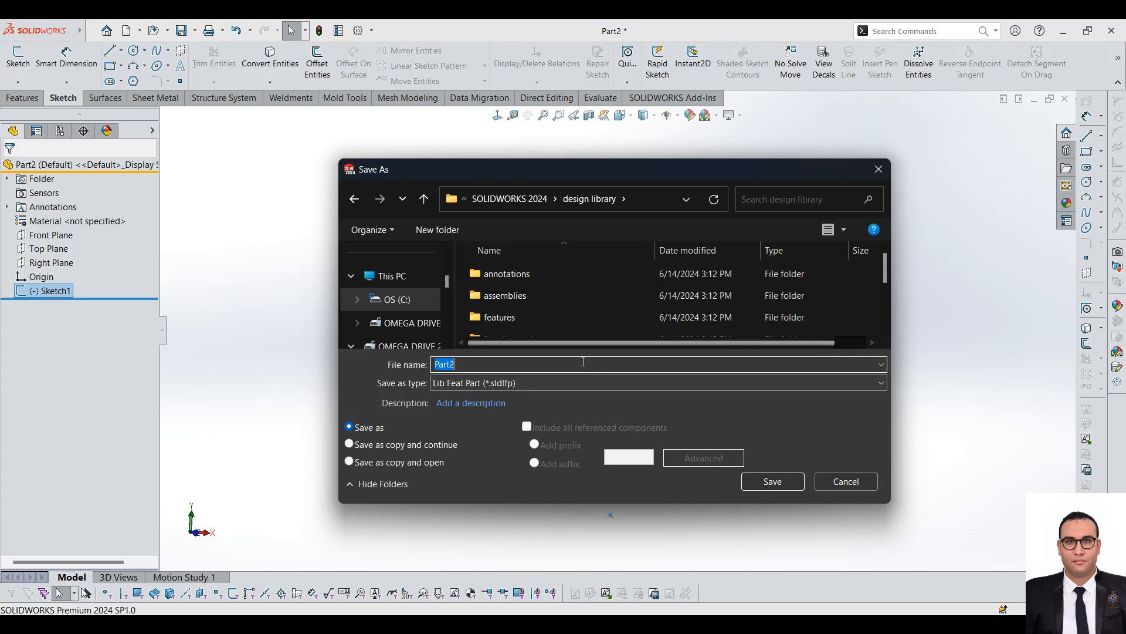
pyautogui.write('profile')
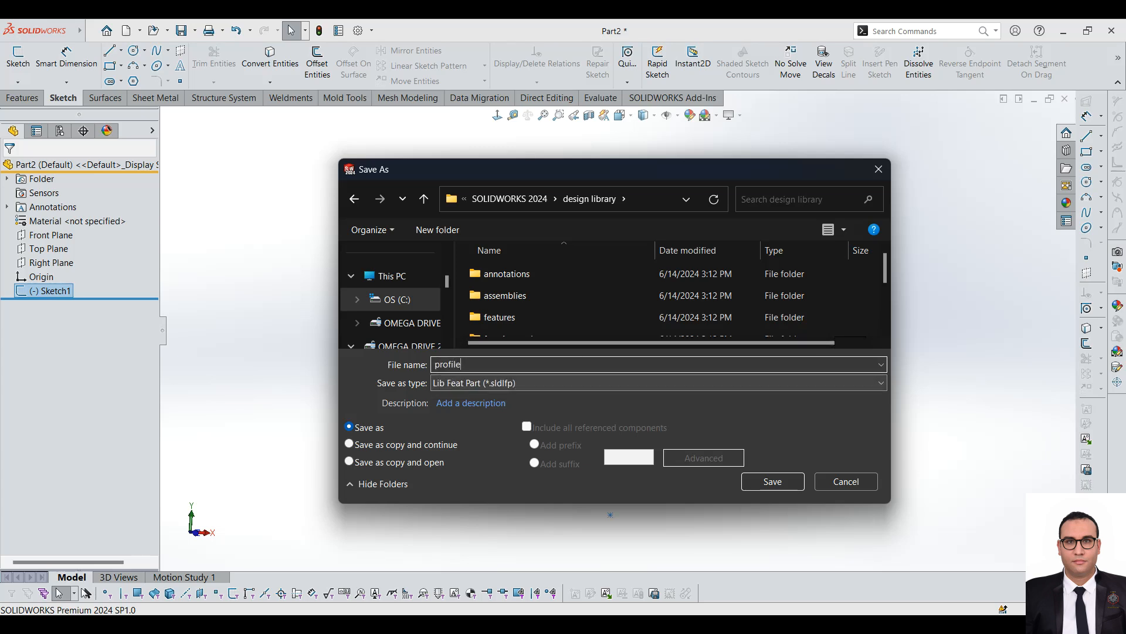
pyautogui.scroll(-2, 595, 324)
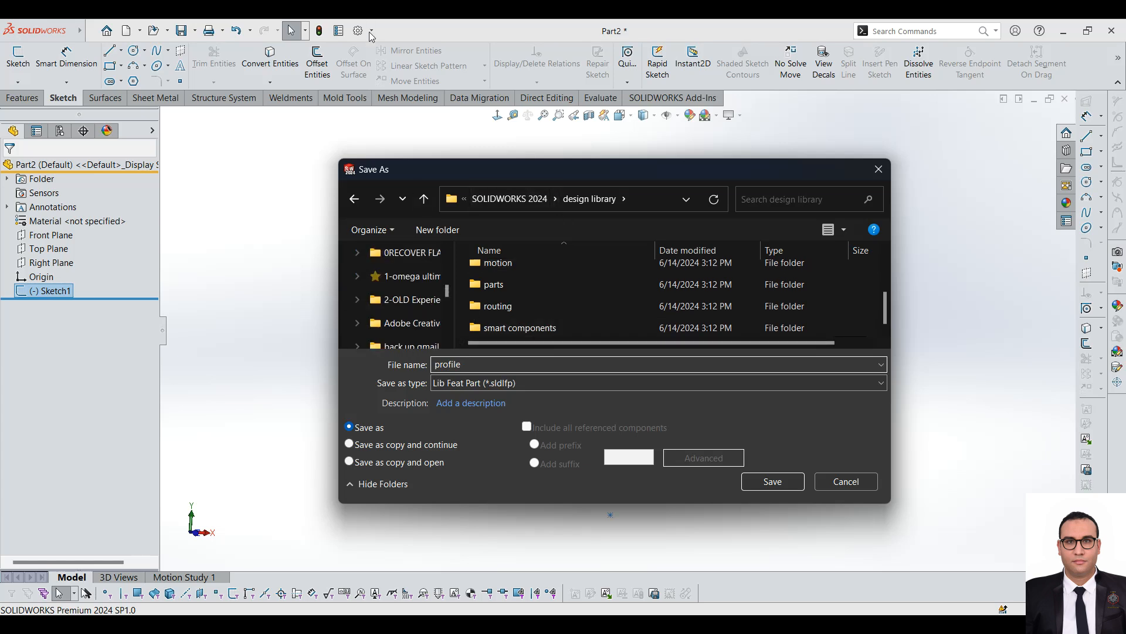
pyautogui.scroll(2, 531, 276)
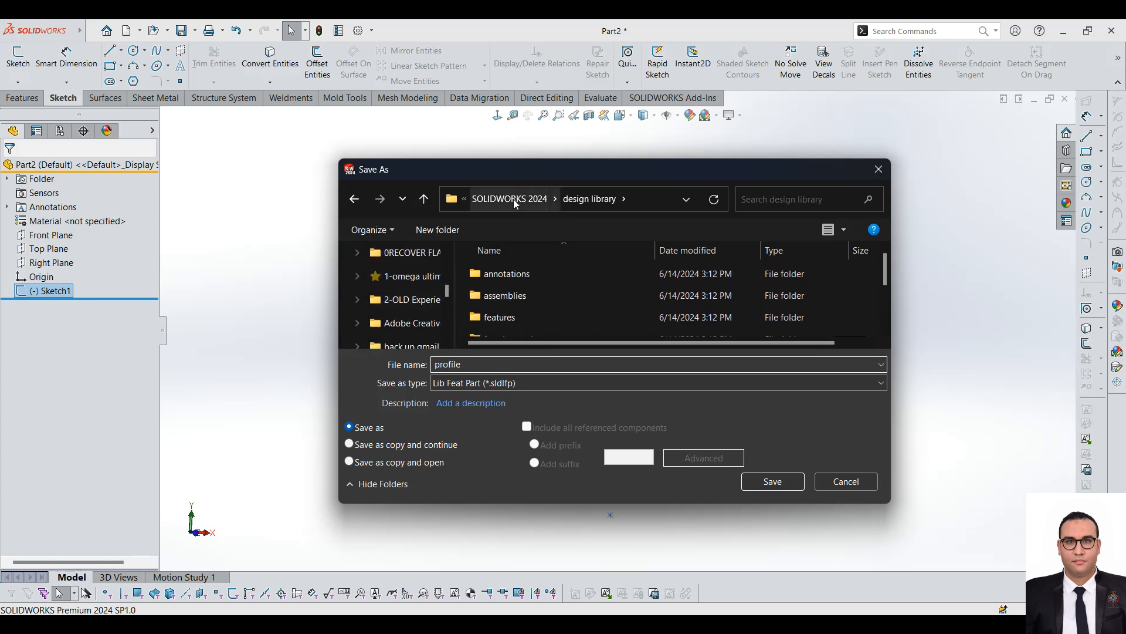
pyautogui.scroll(5, 431, 281)
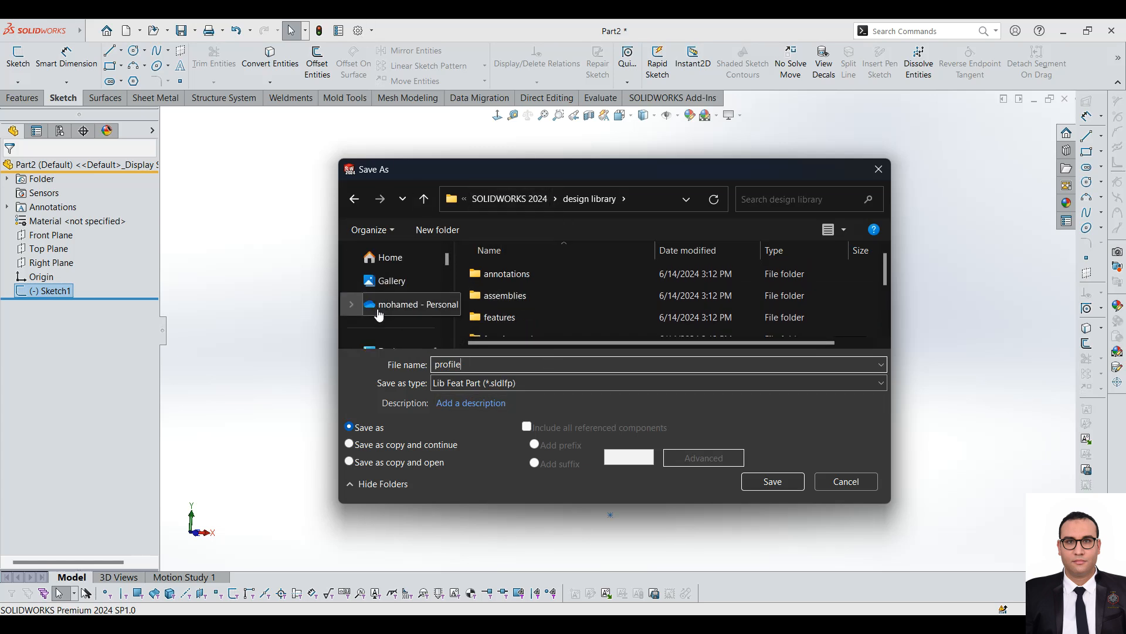
pyautogui.scroll(-1, 378, 327)
pyautogui.click(384, 300)
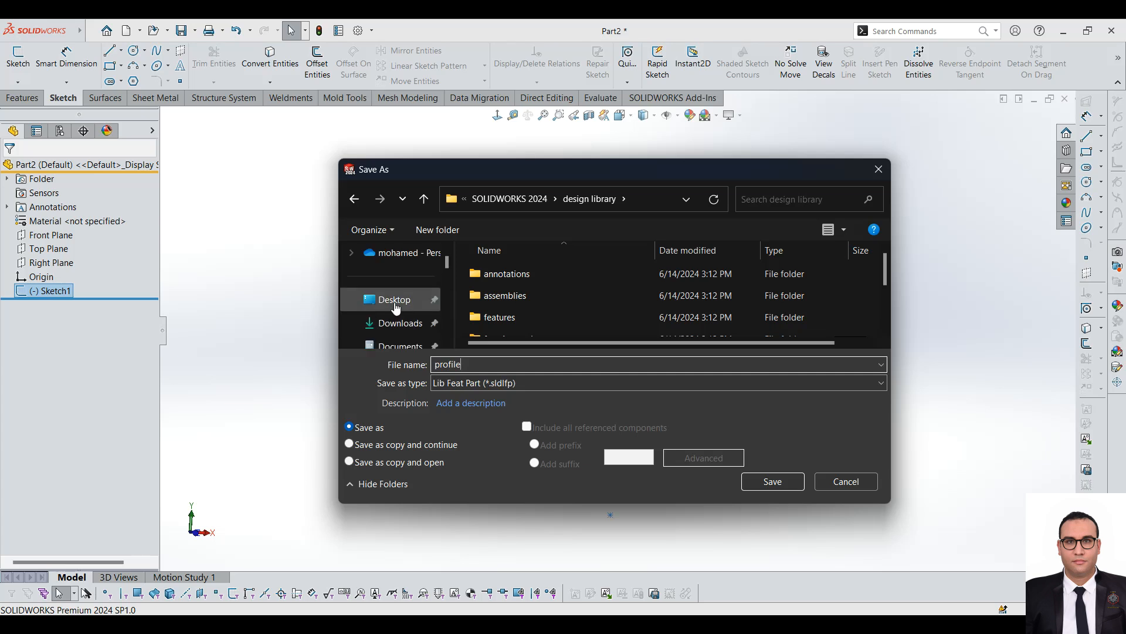
pyautogui.click(765, 481)
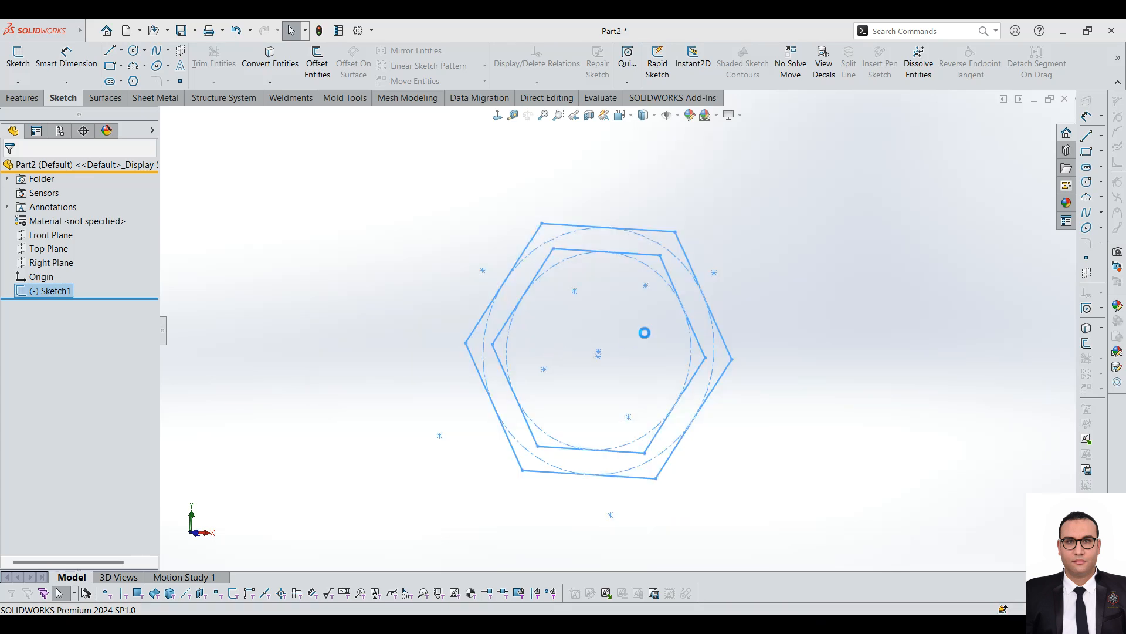
# - Look up the Weldment Profiles folder path in the file locations of the system options
pyautogui.click(373, 31)
pyautogui.click(381, 45)
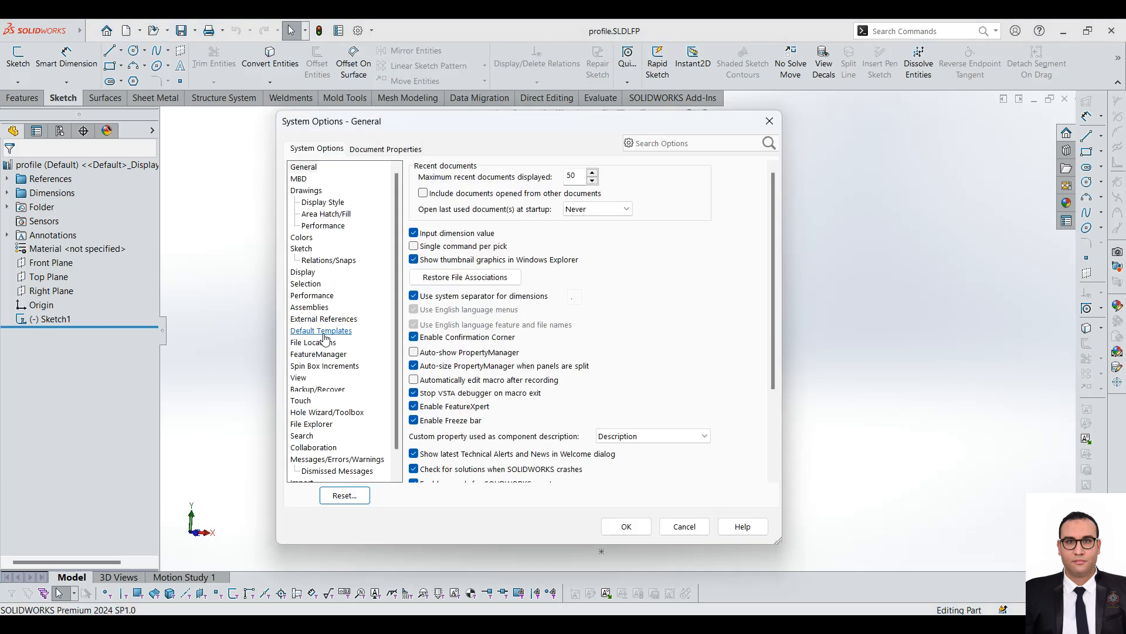
pyautogui.click(317, 342)
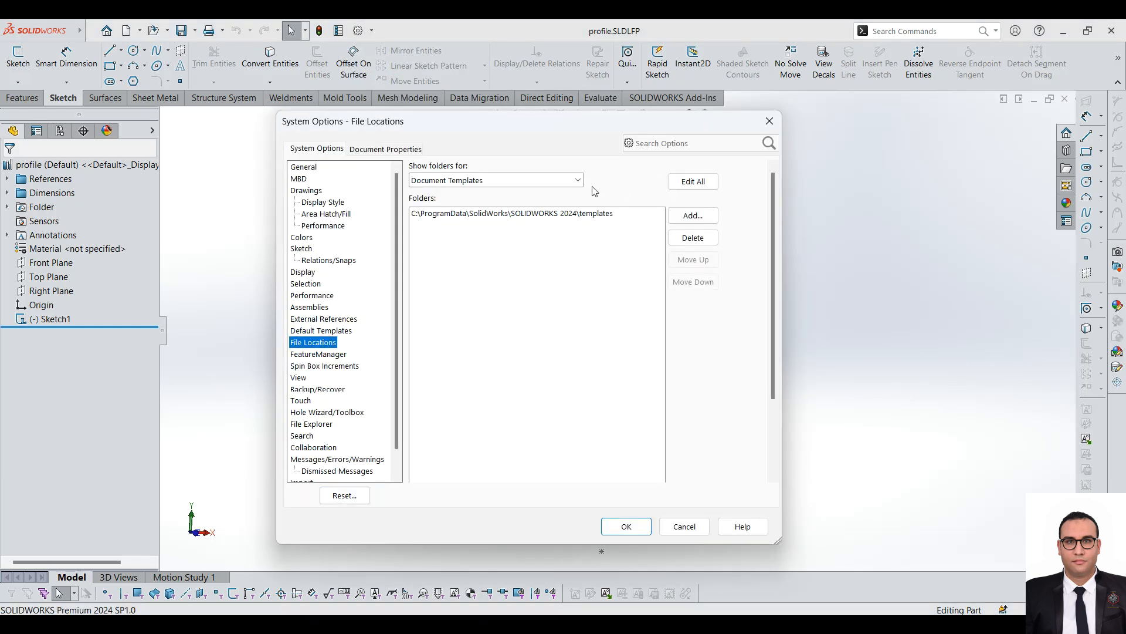
pyautogui.click(578, 180)
pyautogui.scroll(-10, 487, 410)
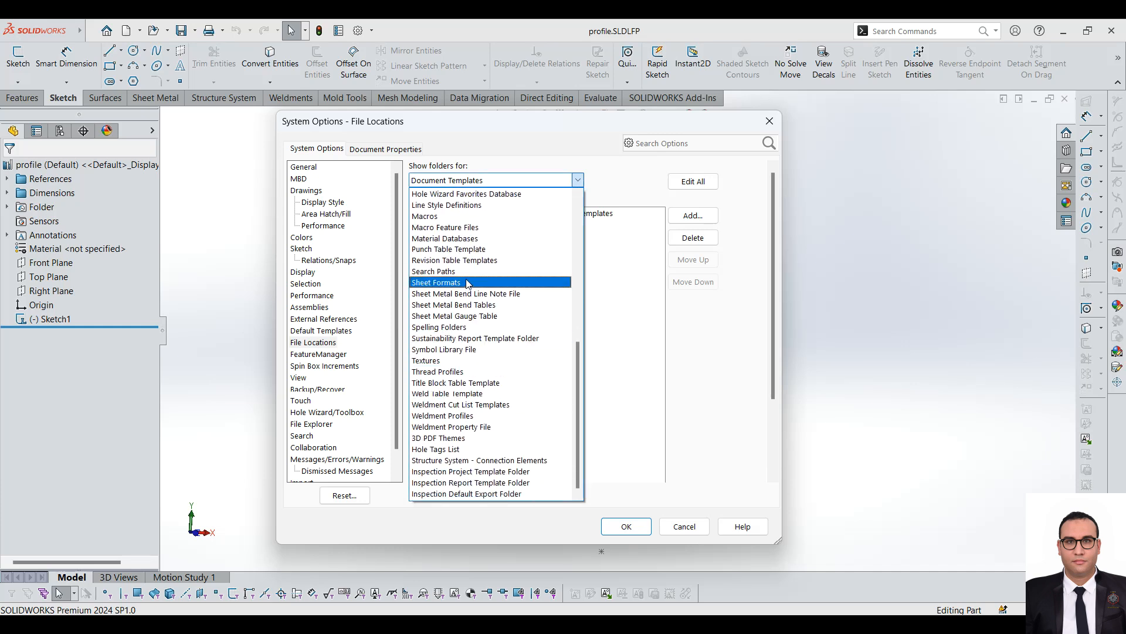
pyautogui.scroll(4, 470, 287)
pyautogui.scroll(-4, 487, 381)
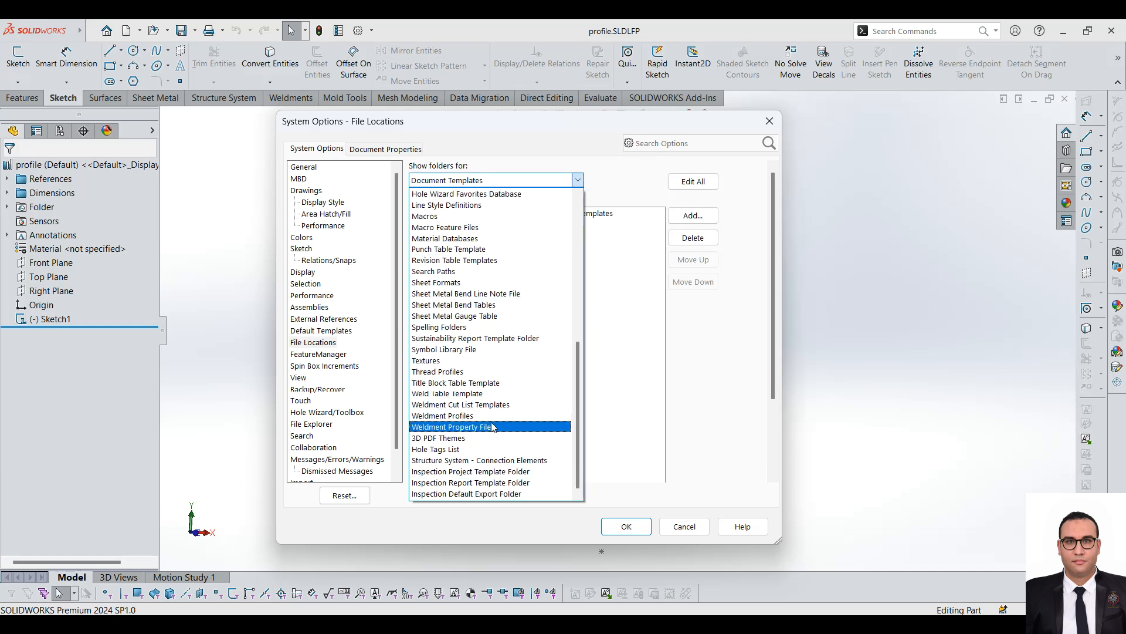
pyautogui.click(487, 415)
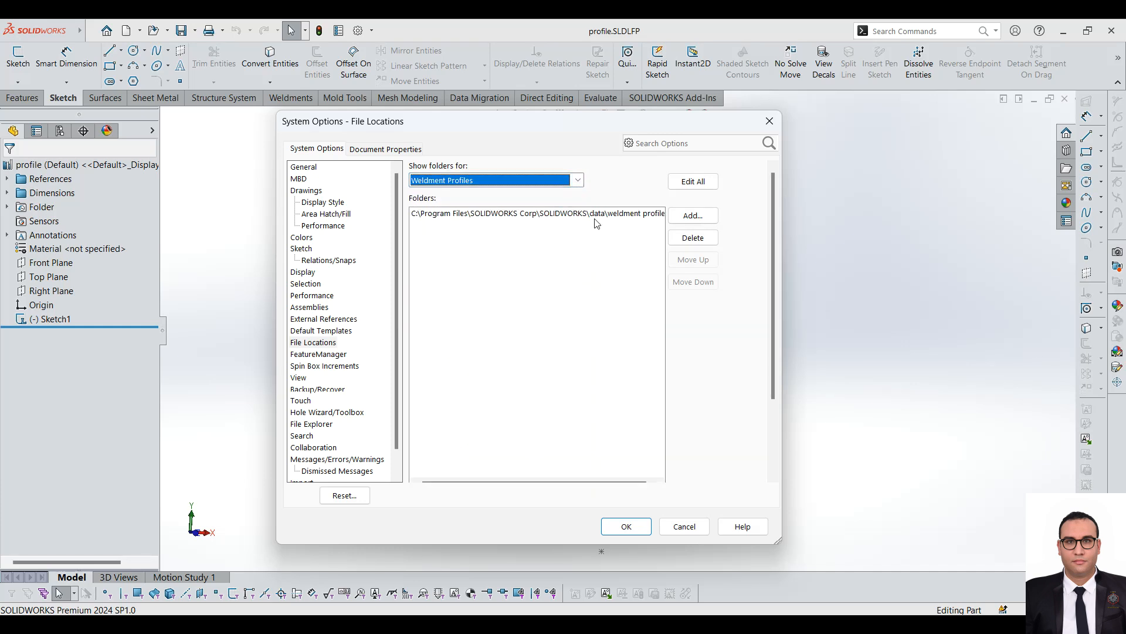
pyautogui.click(563, 218)
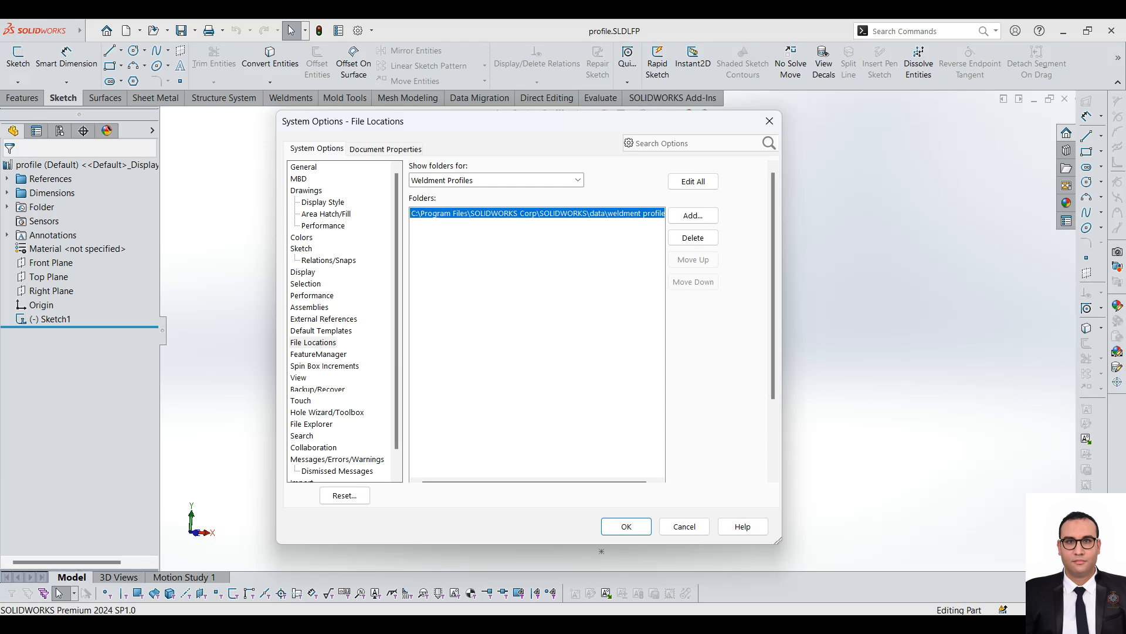
# - Switch to File Explorer and open the Program Files folder on drive C, keeping the weldment profiles path in view
pyautogui.moveTo(412, 624)
pyautogui.click(405, 172)
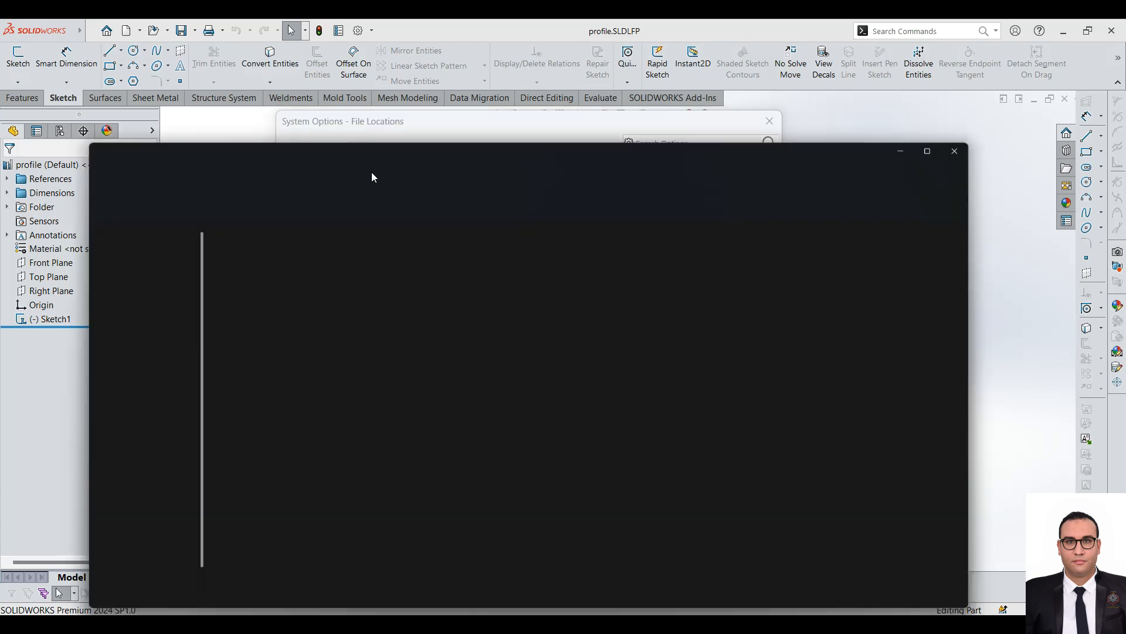
pyautogui.click(51, 487)
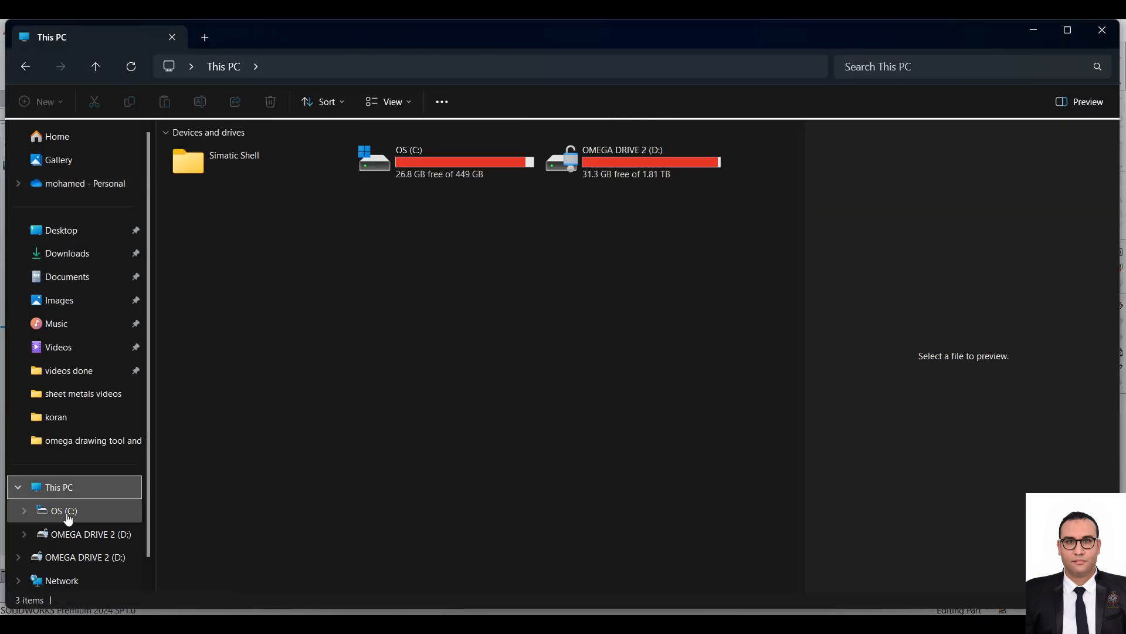
pyautogui.click(64, 512)
pyautogui.scroll(-3, 246, 479)
pyautogui.scroll(3, 237, 458)
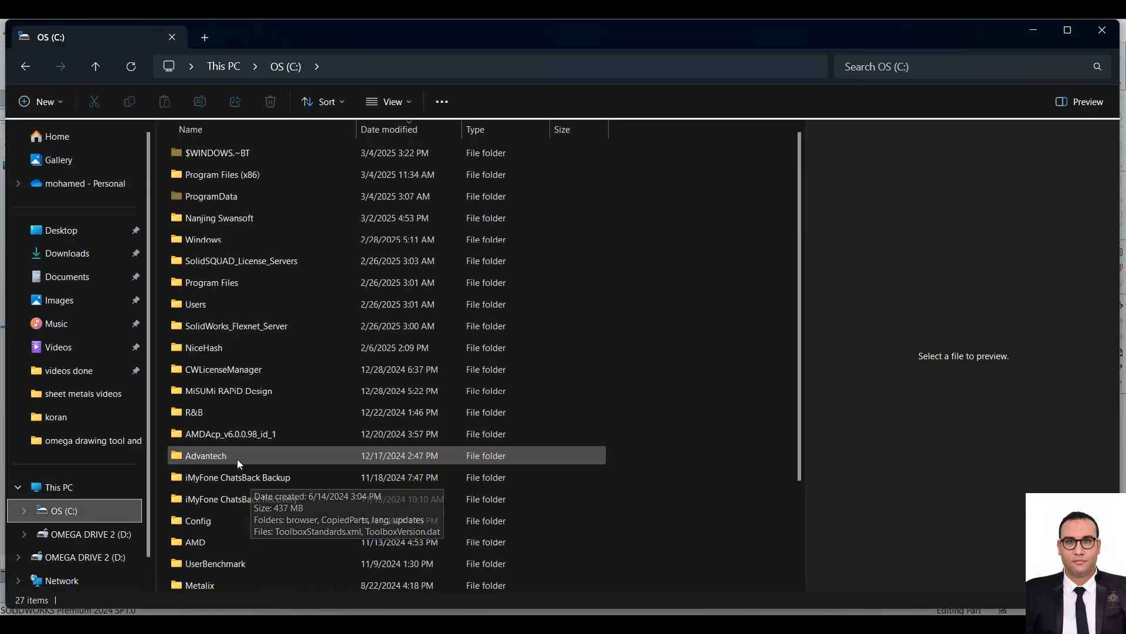
pyautogui.moveTo(782, 40); pyautogui.dragTo(831, 301)
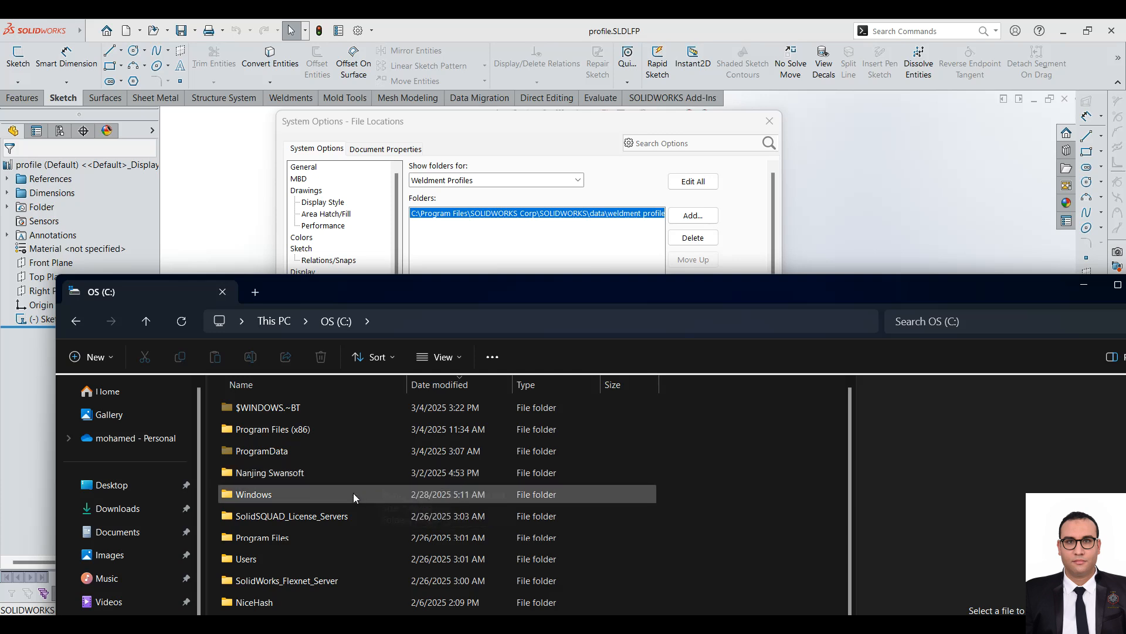
pyautogui.scroll(-1, 343, 502)
pyautogui.click(279, 491)
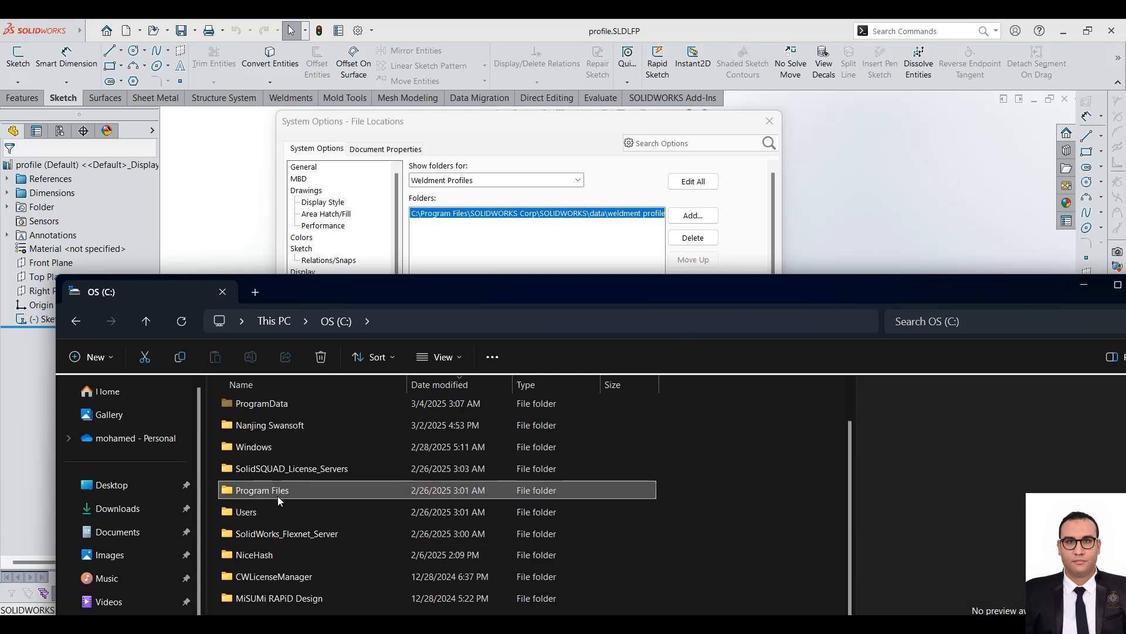
pyautogui.doubleClick(277, 495)
# - Find and open the SOLIDWORKS Corp folder inside Program Files
pyautogui.scroll(-2, 284, 498)
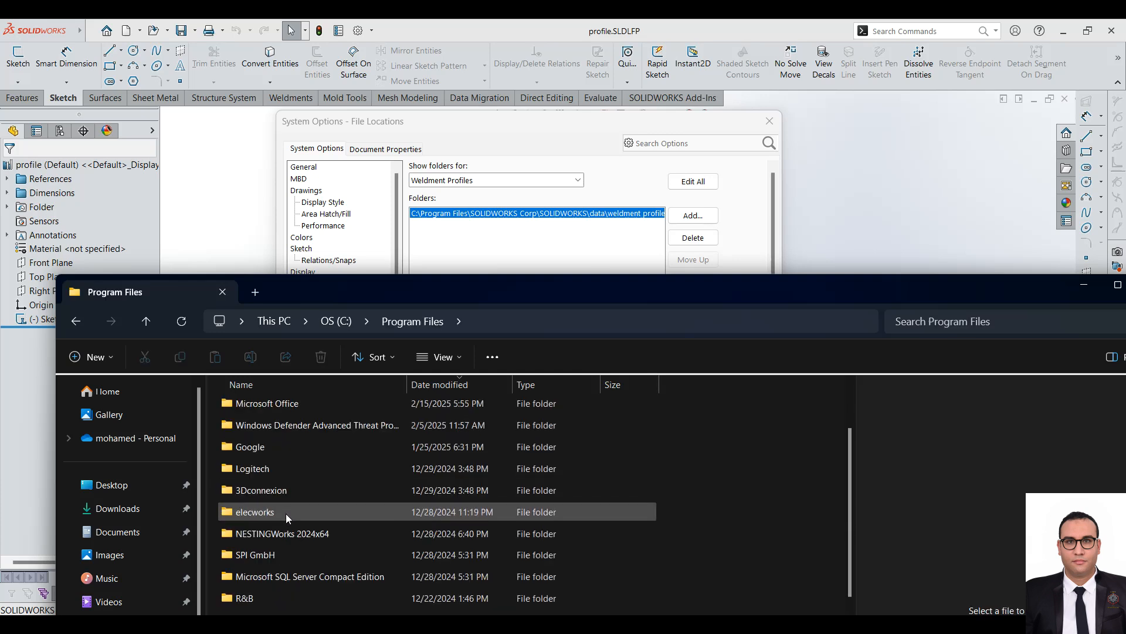
pyautogui.click(287, 554)
pyautogui.scroll(-2, 317, 517)
pyautogui.scroll(-10, 314, 504)
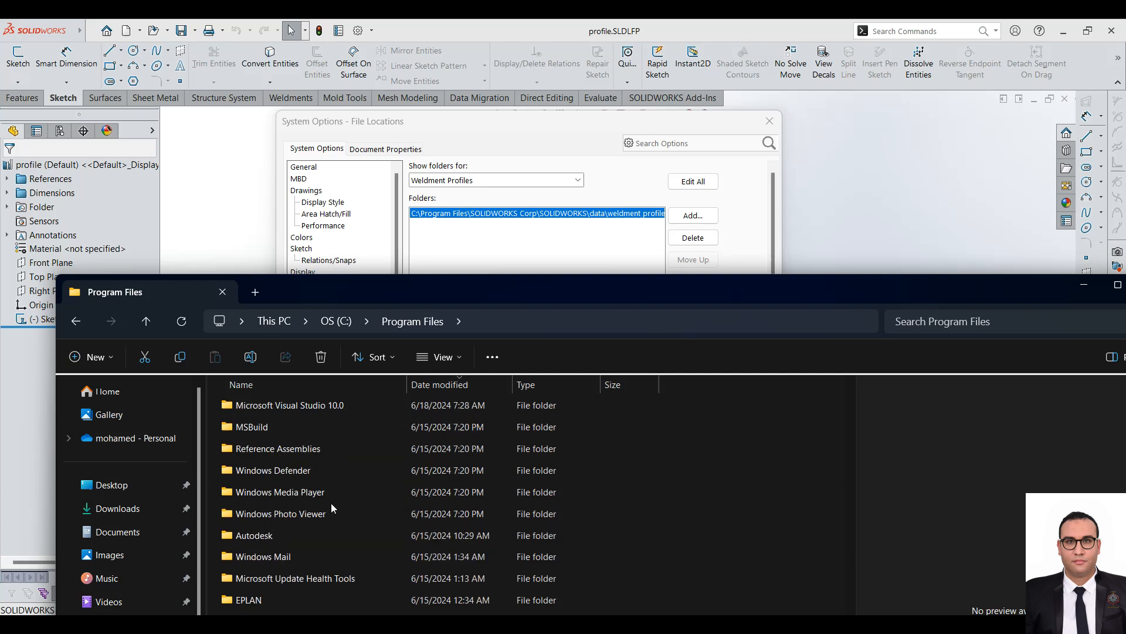
pyautogui.scroll(2, 311, 481)
pyautogui.scroll(-2, 352, 498)
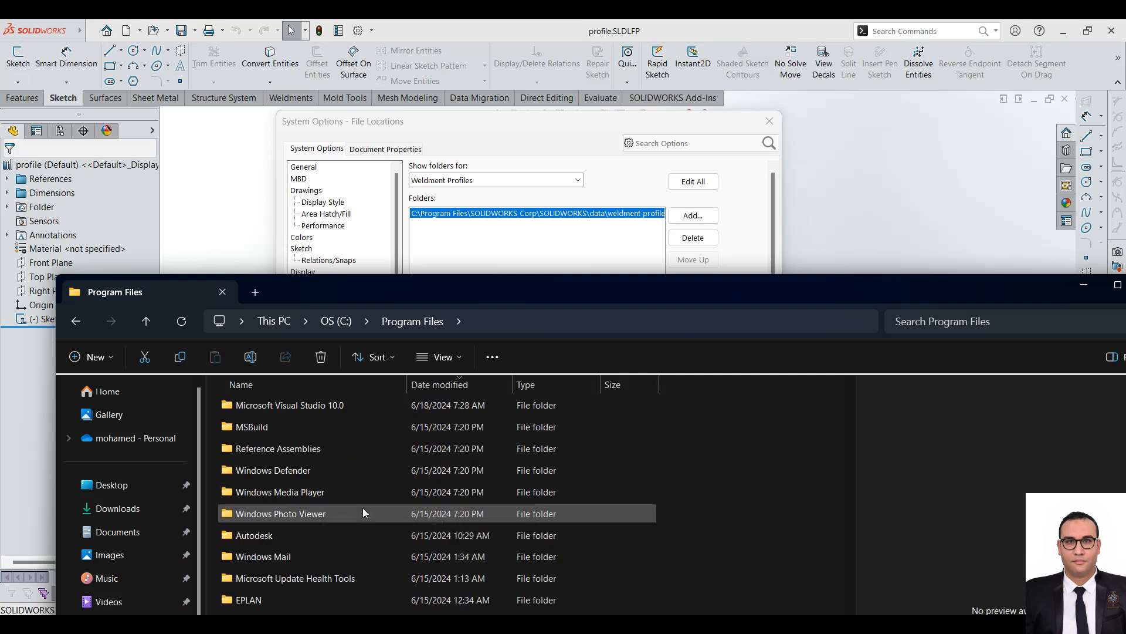
pyautogui.moveTo(509, 287); pyautogui.dragTo(508, 100)
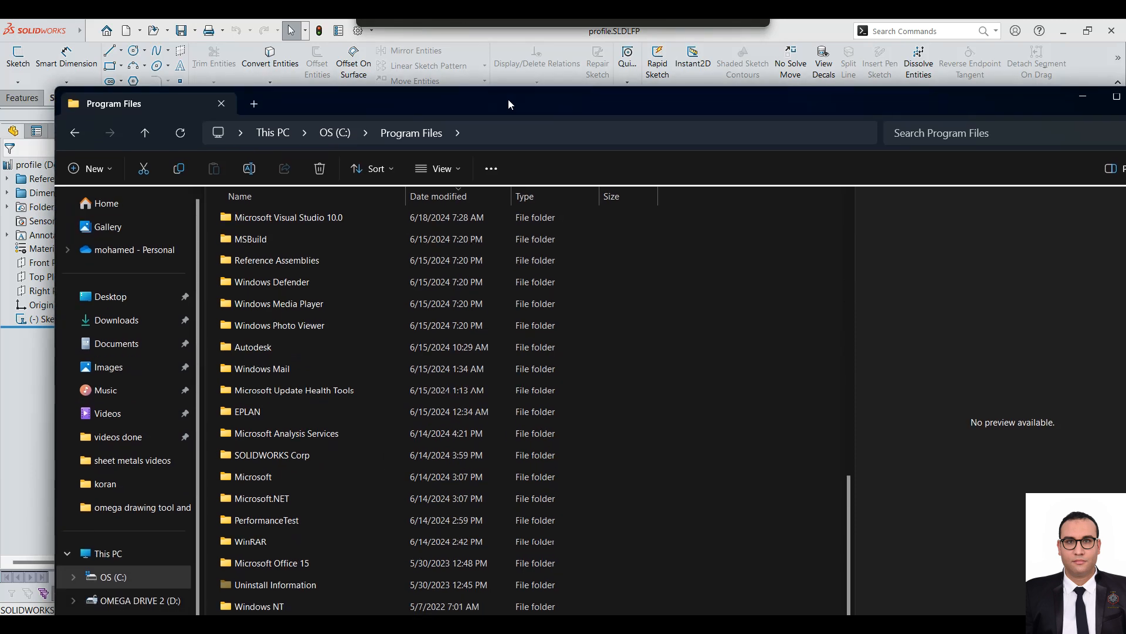
pyautogui.scroll(6, 338, 349)
pyautogui.scroll(-2, 347, 358)
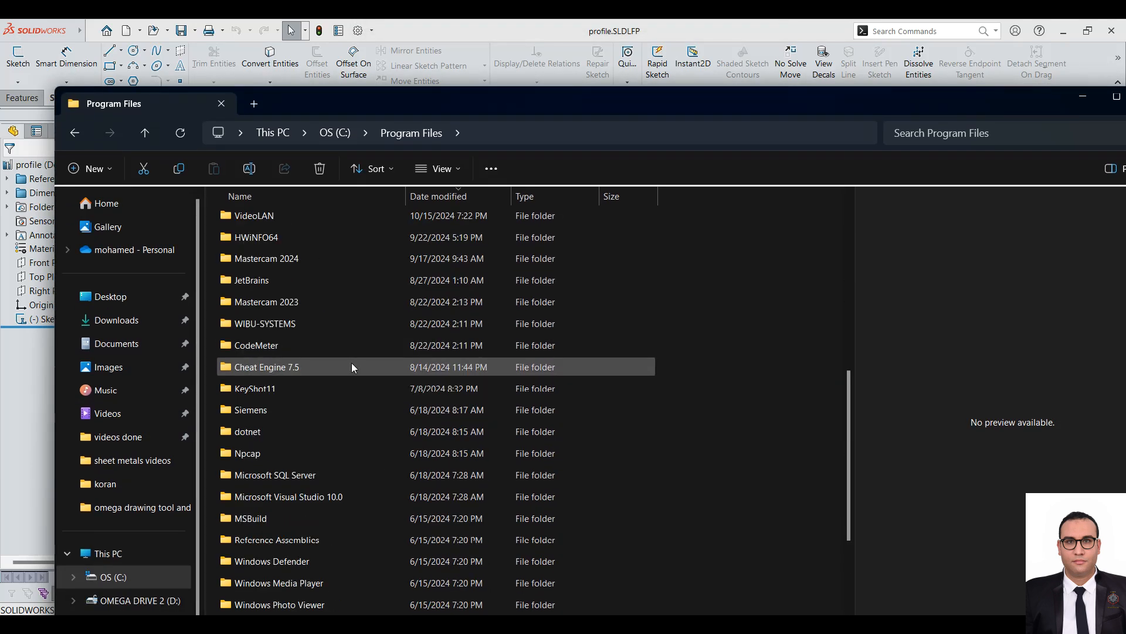
pyautogui.scroll(-5, 352, 367)
pyautogui.click(325, 393)
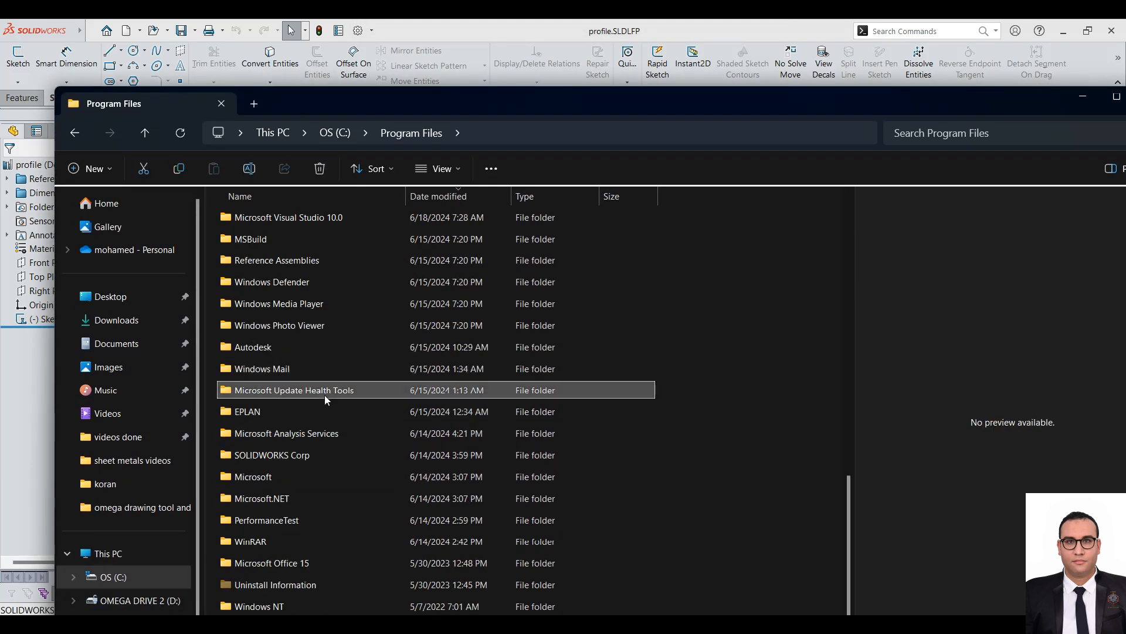
pyautogui.click(275, 455)
pyautogui.doubleClick(279, 456)
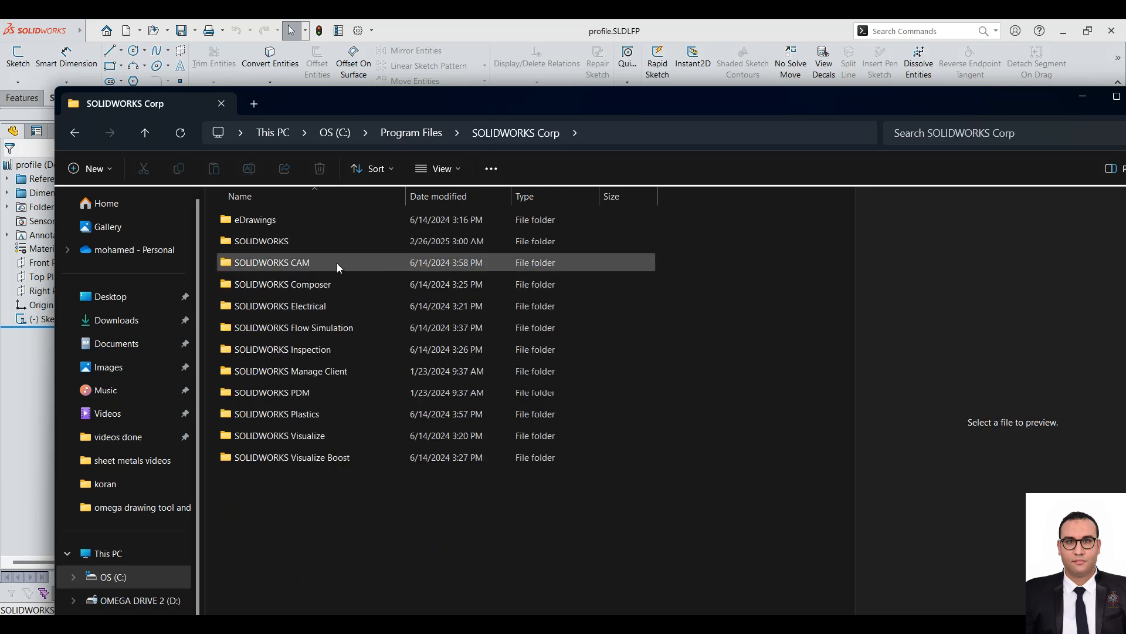
# - Browse from the SOLIDWORKS Corp folder through SOLIDWORKS, data and weldment profiles to the iso folder, keeping the reference path in view
pyautogui.moveTo(484, 107); pyautogui.dragTo(551, 265)
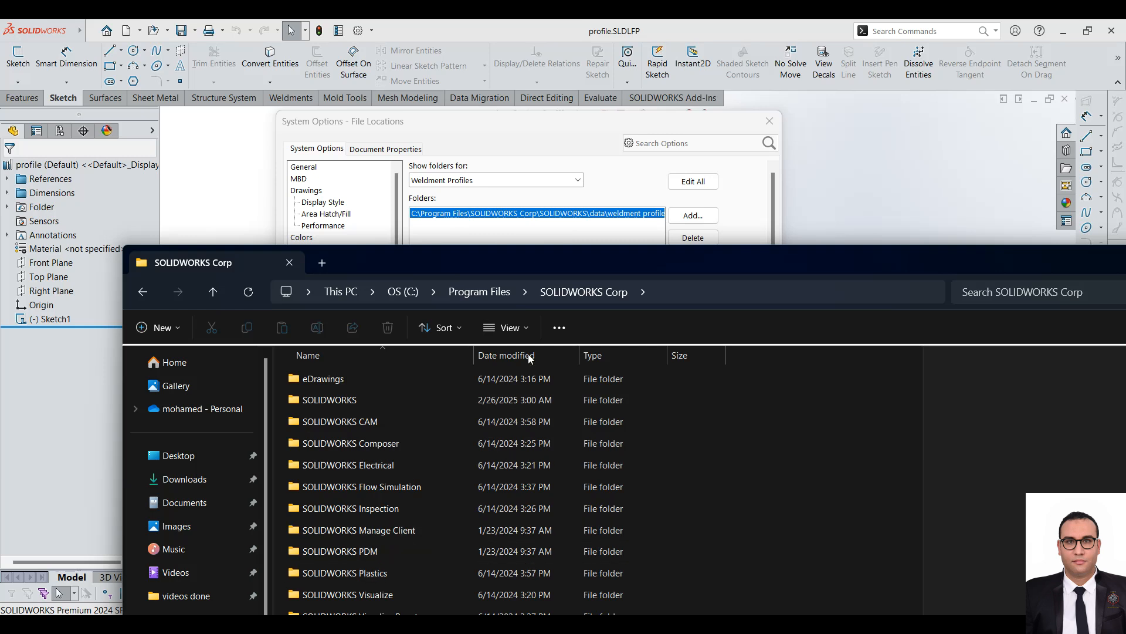
pyautogui.moveTo(609, 262); pyautogui.dragTo(556, 220)
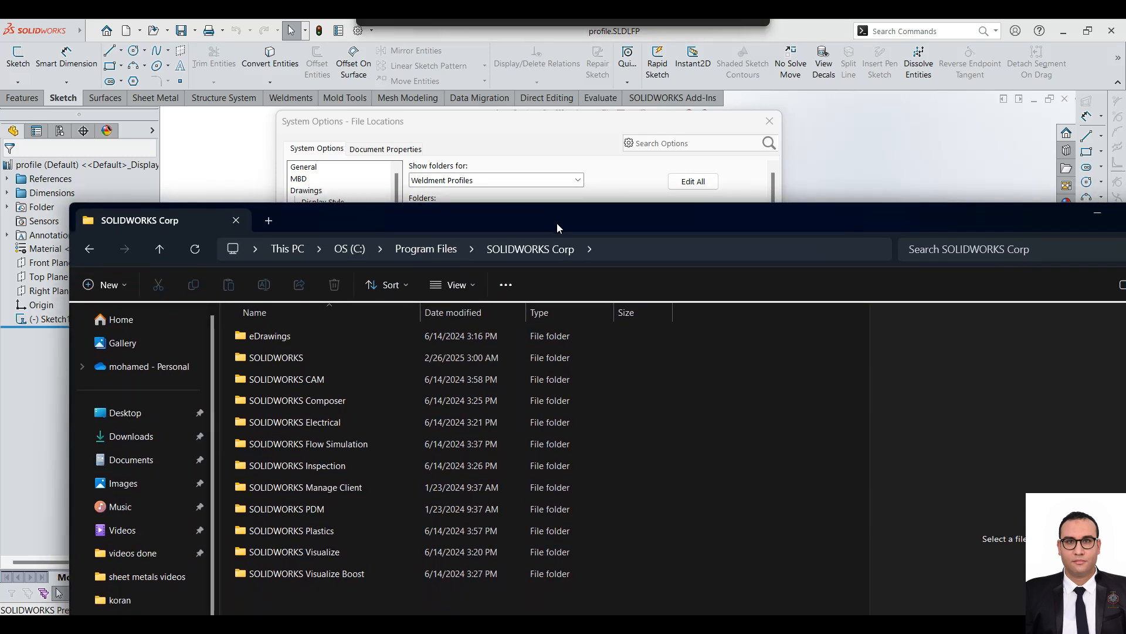
pyautogui.doubleClick(332, 361)
pyautogui.doubleClick(291, 442)
pyautogui.moveTo(551, 231); pyautogui.dragTo(600, 166)
pyautogui.scroll(-5, 399, 434)
pyautogui.scroll(1, 322, 388)
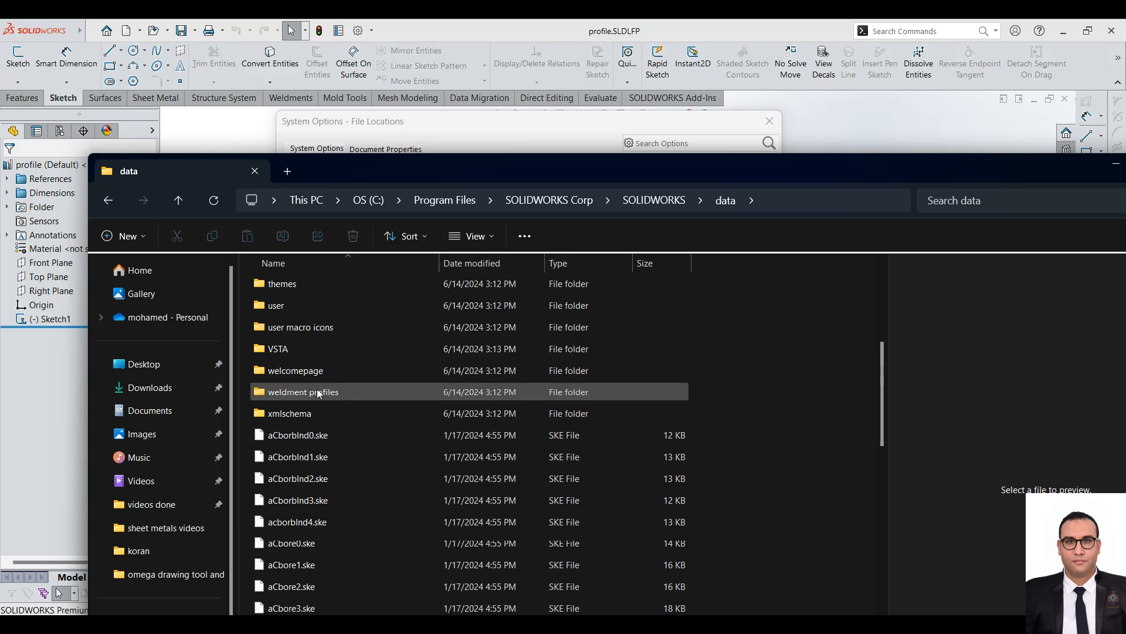
pyautogui.doubleClick(322, 389)
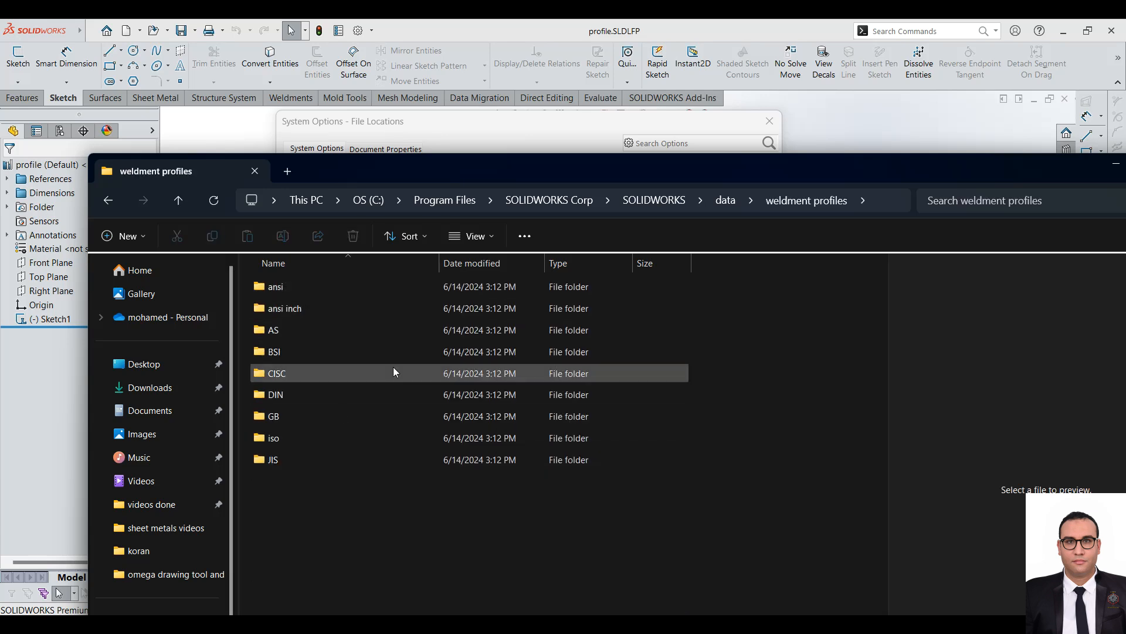
pyautogui.doubleClick(307, 441)
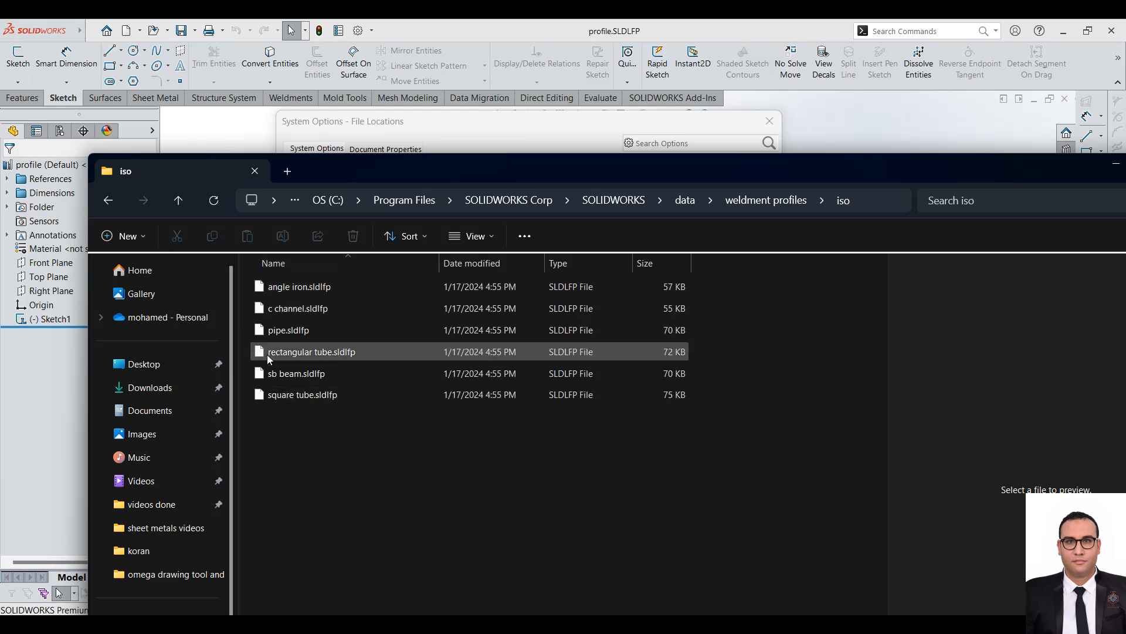
# - Create a new folder named custom inside the iso weldment profiles folder
pyautogui.rightClick(292, 451)
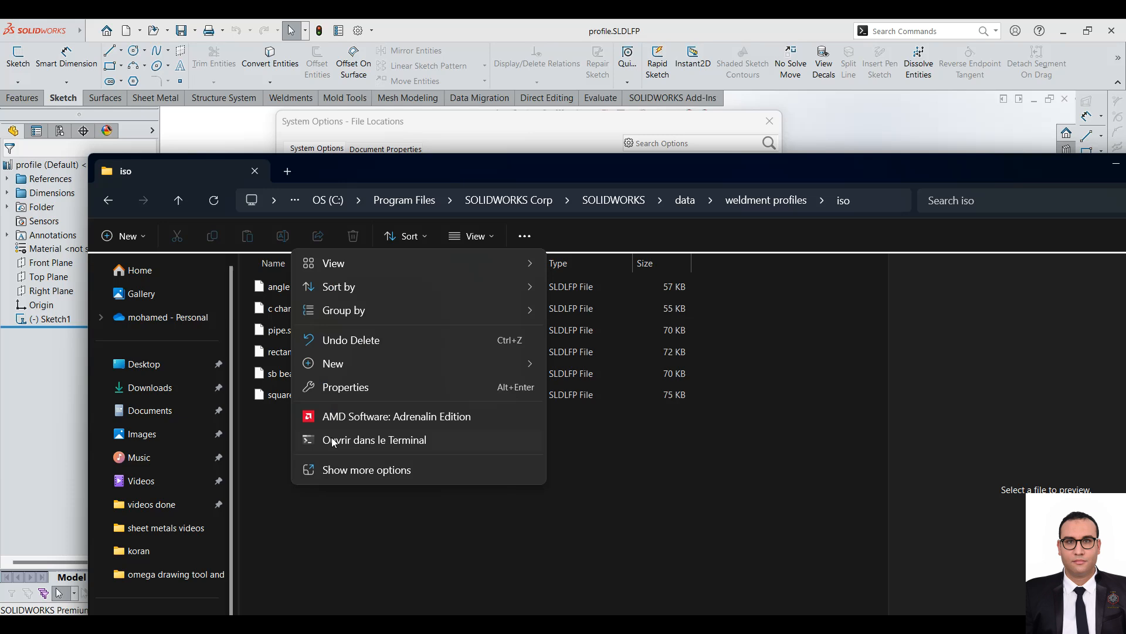
pyautogui.click(581, 368)
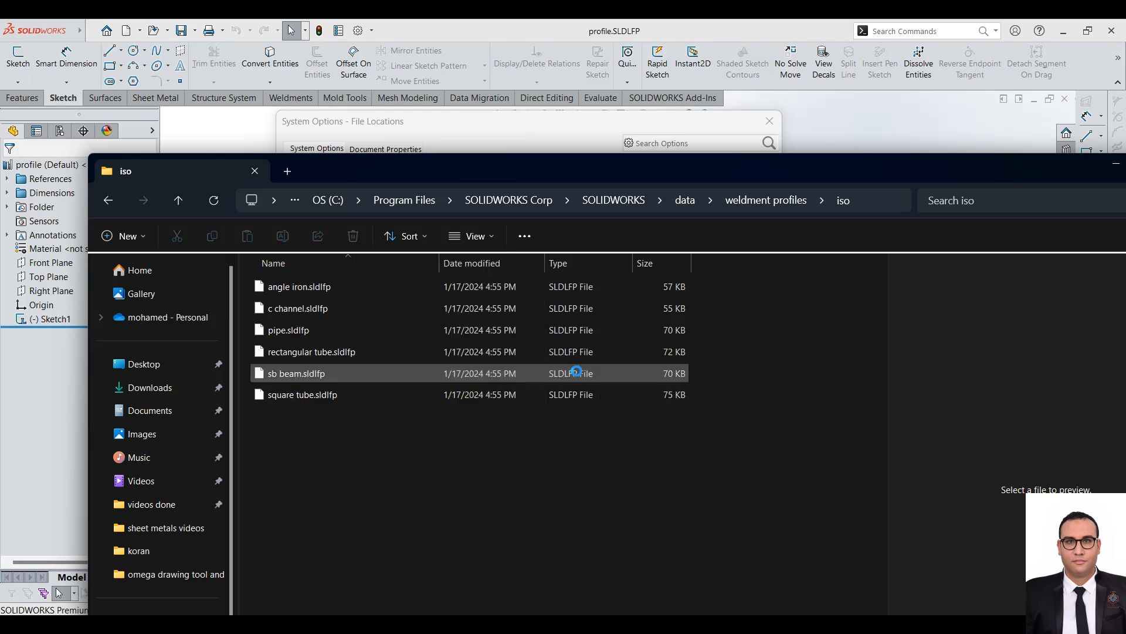
pyautogui.click(550, 375)
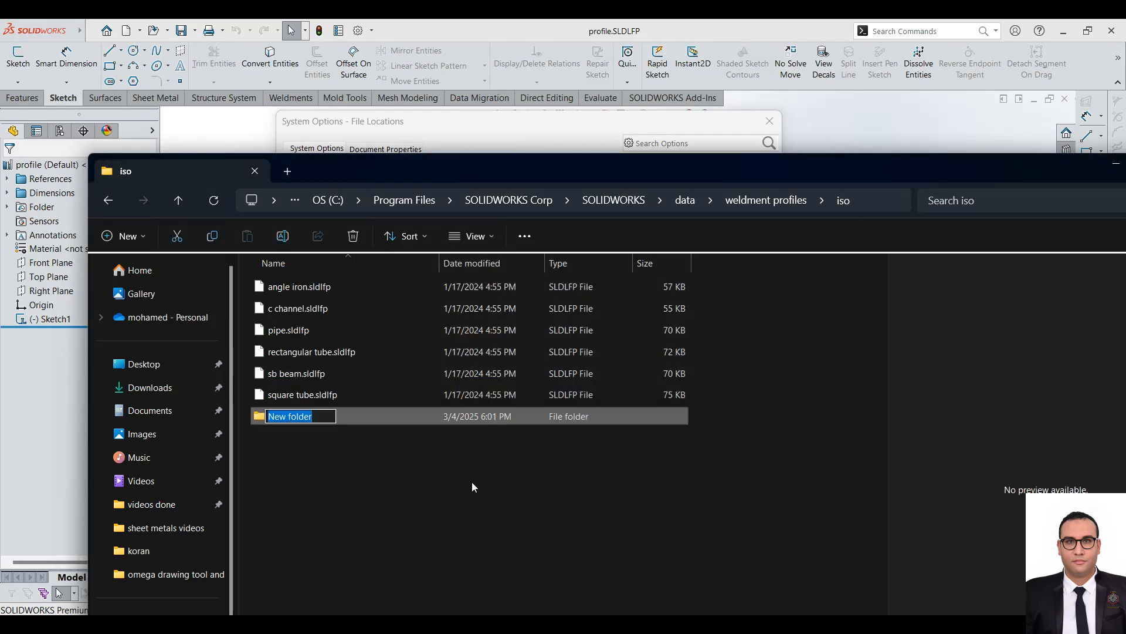
pyautogui.write('cus')
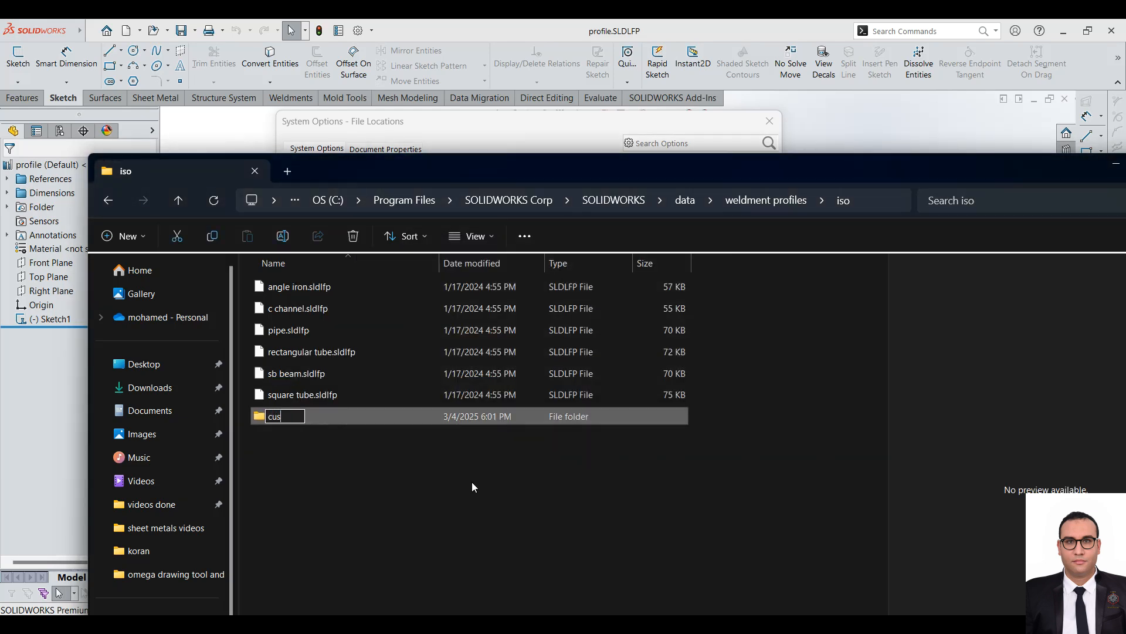
pyautogui.write('tom')
pyautogui.press('Return')
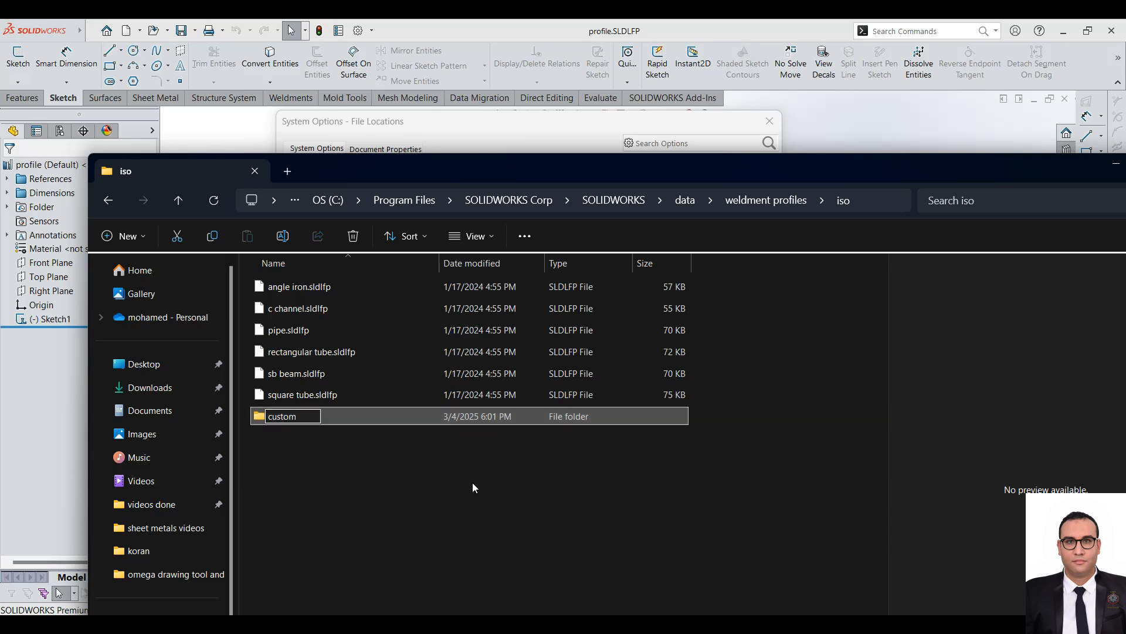
# - Open the custom folder and create a subfolder named polygone in it, granting the required permission
pyautogui.doubleClick(317, 414)
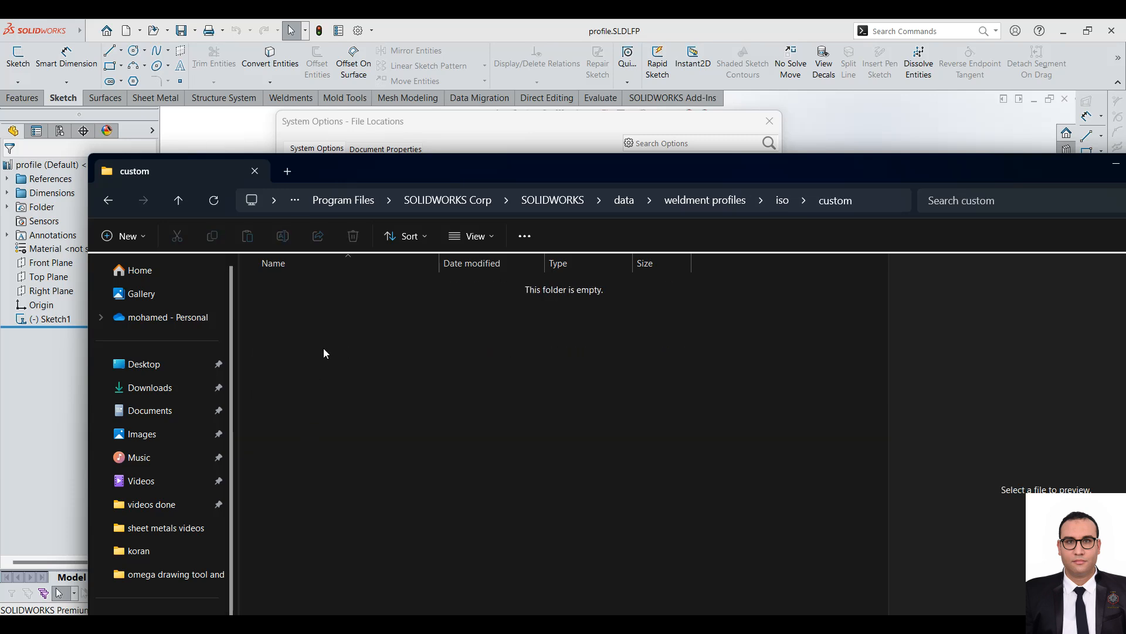
pyautogui.rightClick(326, 382)
pyautogui.moveTo(503, 261)
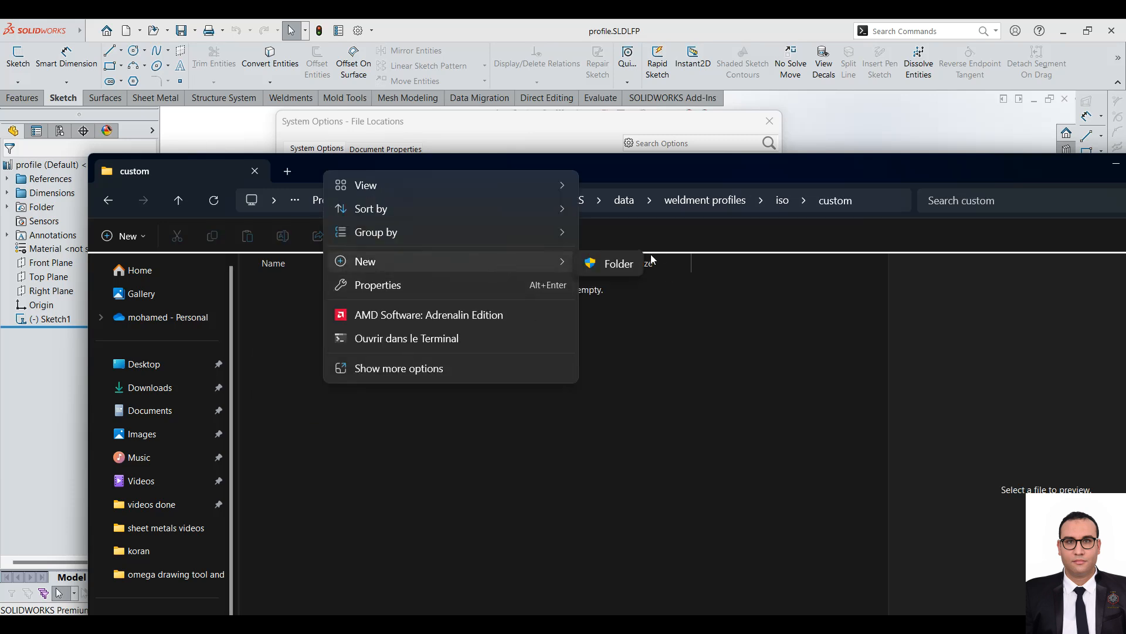
pyautogui.click(621, 258)
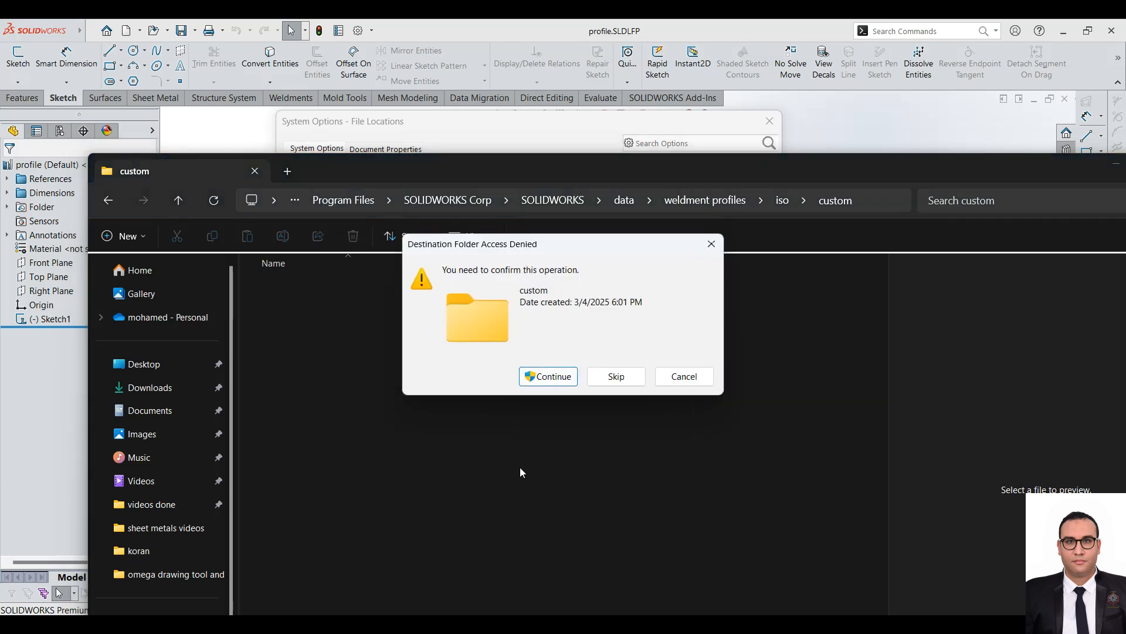
pyautogui.press('Return')
pyautogui.write('pol')
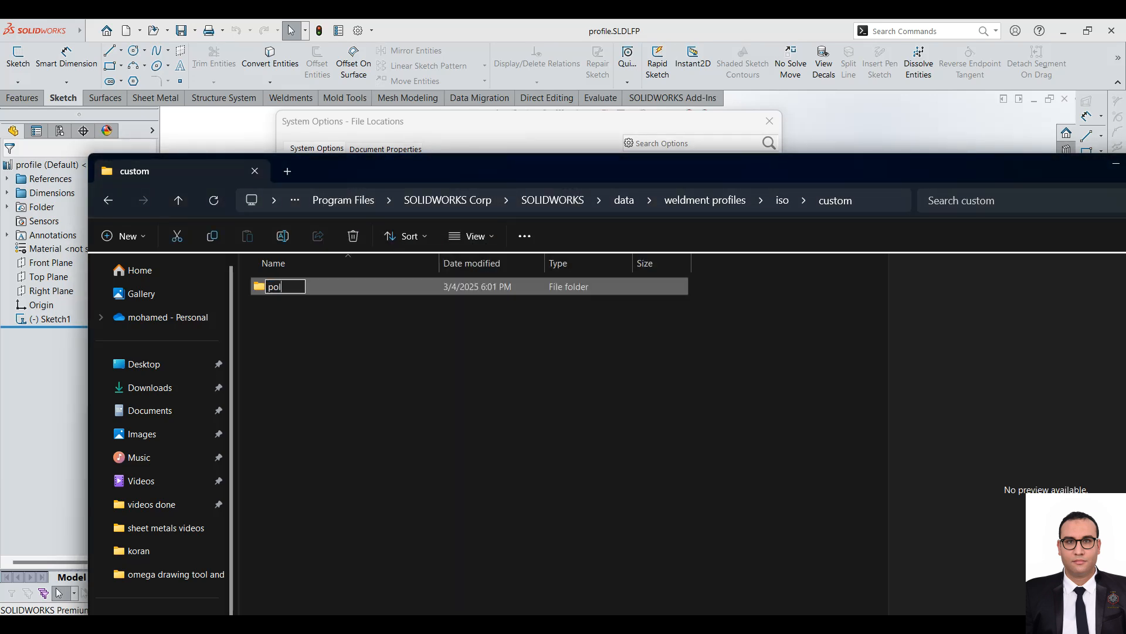
pyautogui.press('BackSpace')
pyautogui.press('BackSpace')
pyautogui.press('BackSpace')
pyautogui.write('lygone')
pyautogui.click(447, 401)
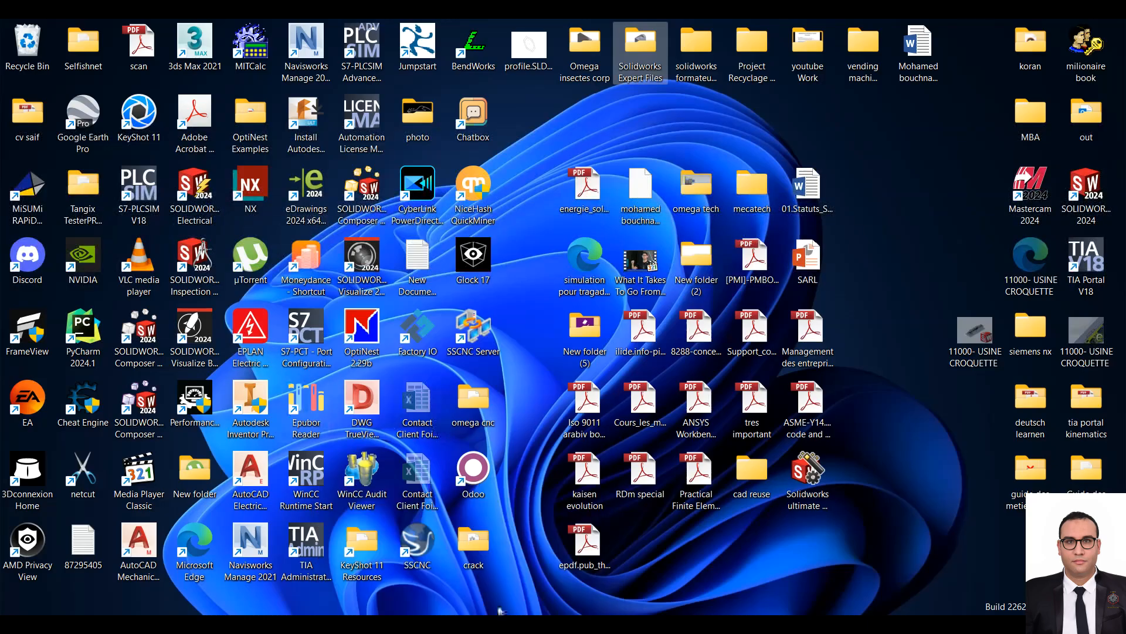
# - Cut profile.SLDLFP from the Desktop and try to paste it into the polygone folder under iso\custom
pyautogui.click(530, 60)
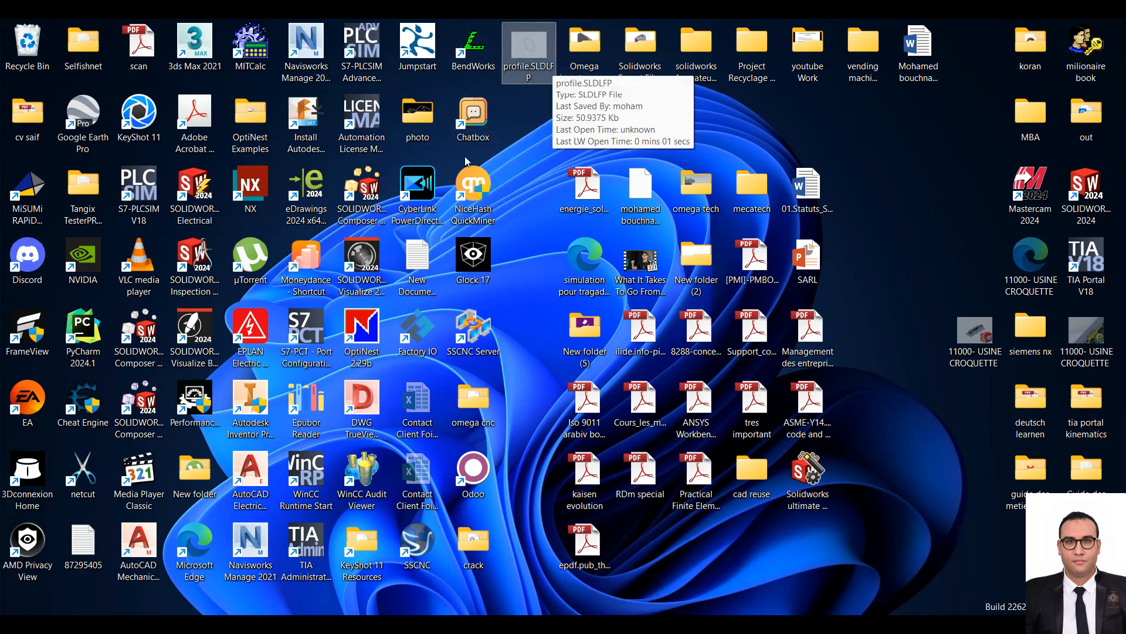
pyautogui.moveTo(412, 623)
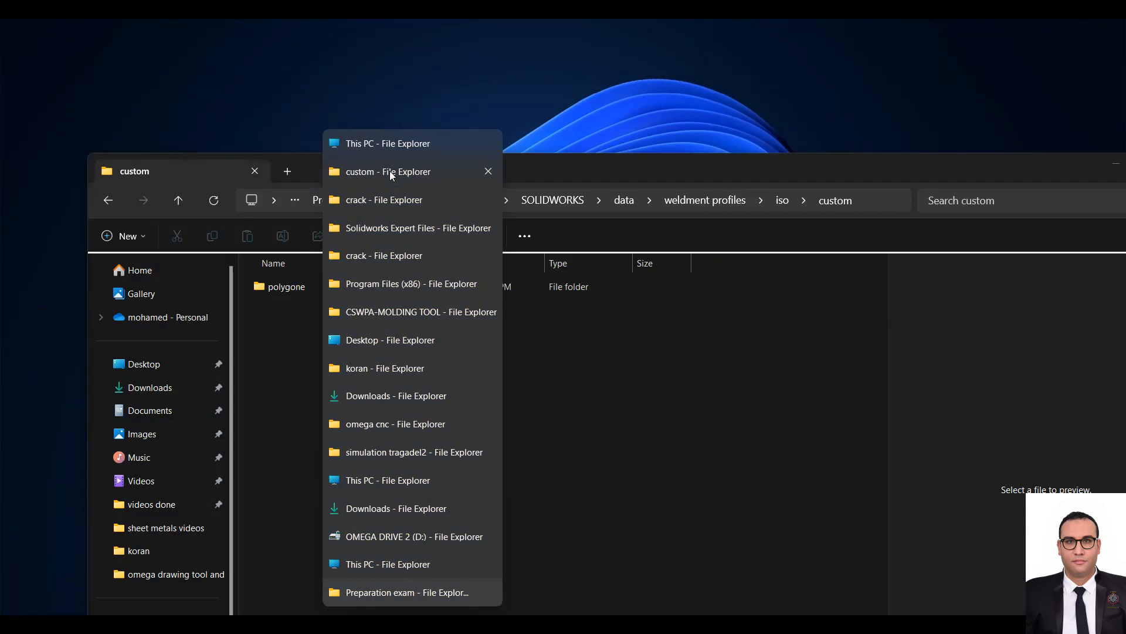
pyautogui.click(390, 172)
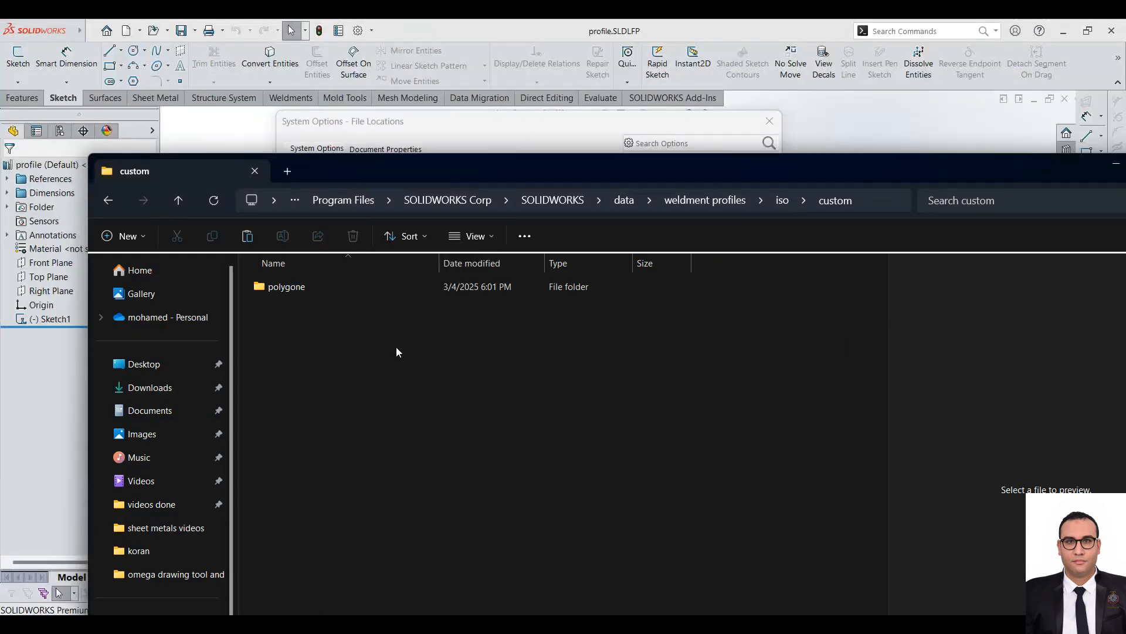
pyautogui.doubleClick(283, 287)
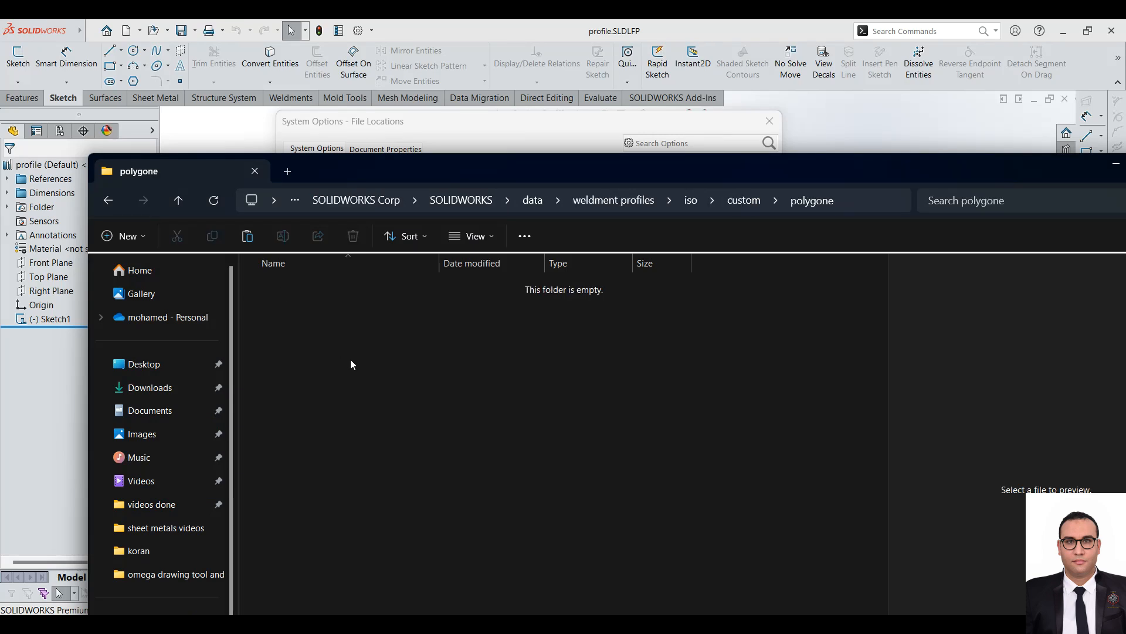
pyautogui.hotkey('ctrl', 'v')
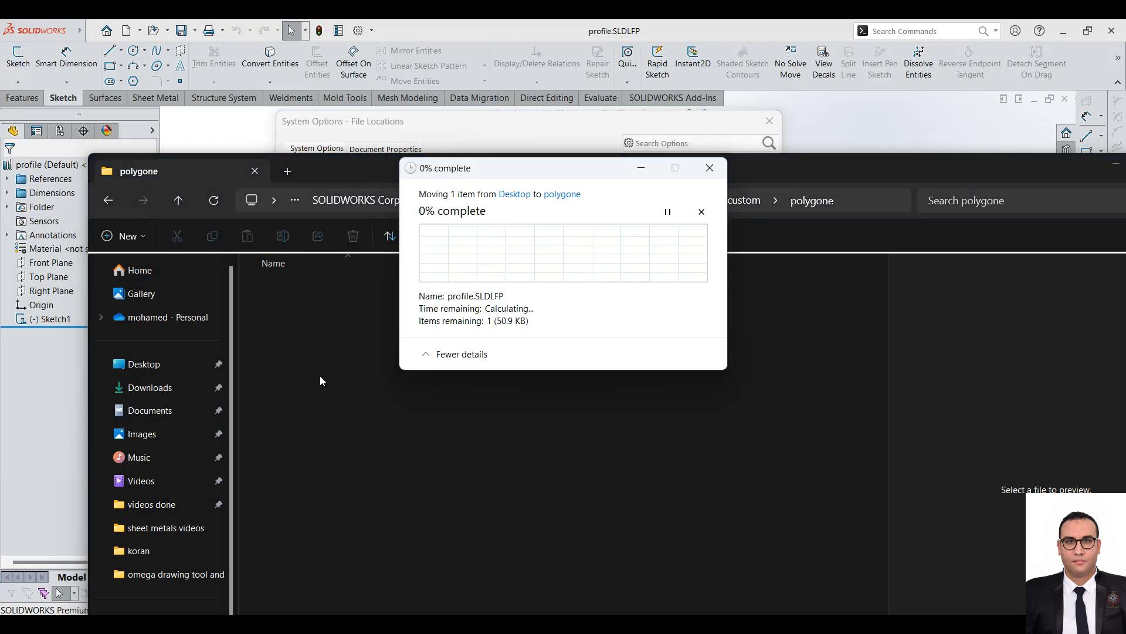
pyautogui.click(596, 324)
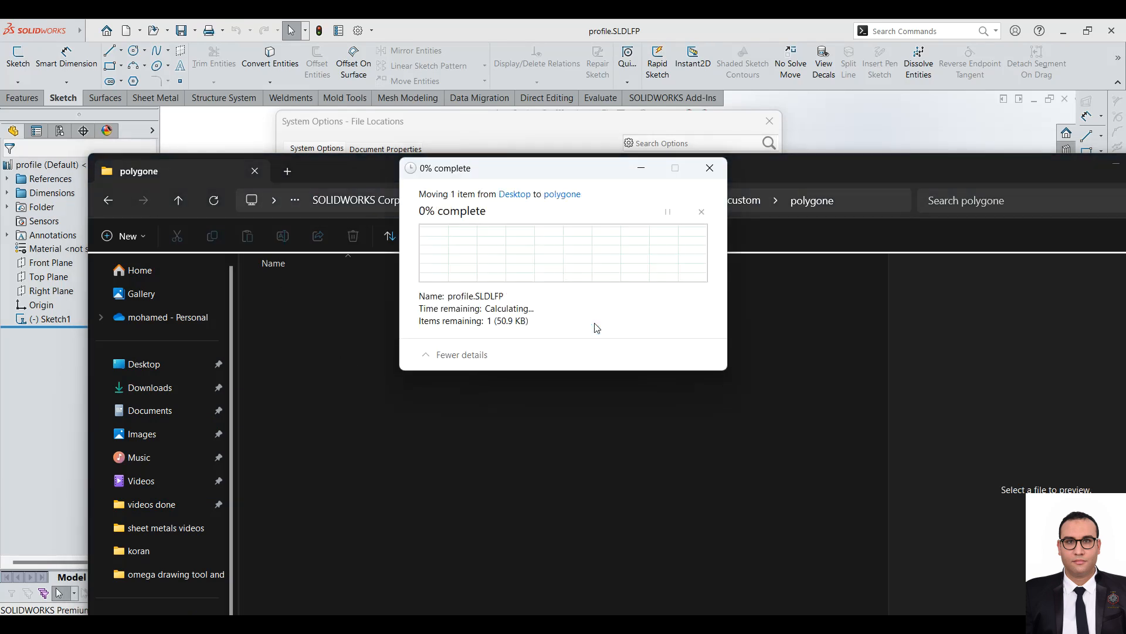
pyautogui.click(360, 411)
# - Switch to SOLIDWORKS, dismiss the system options and close the profile library part so that its file is released
pyautogui.moveTo(776, 174); pyautogui.dragTo(729, 333)
pyautogui.click(771, 124)
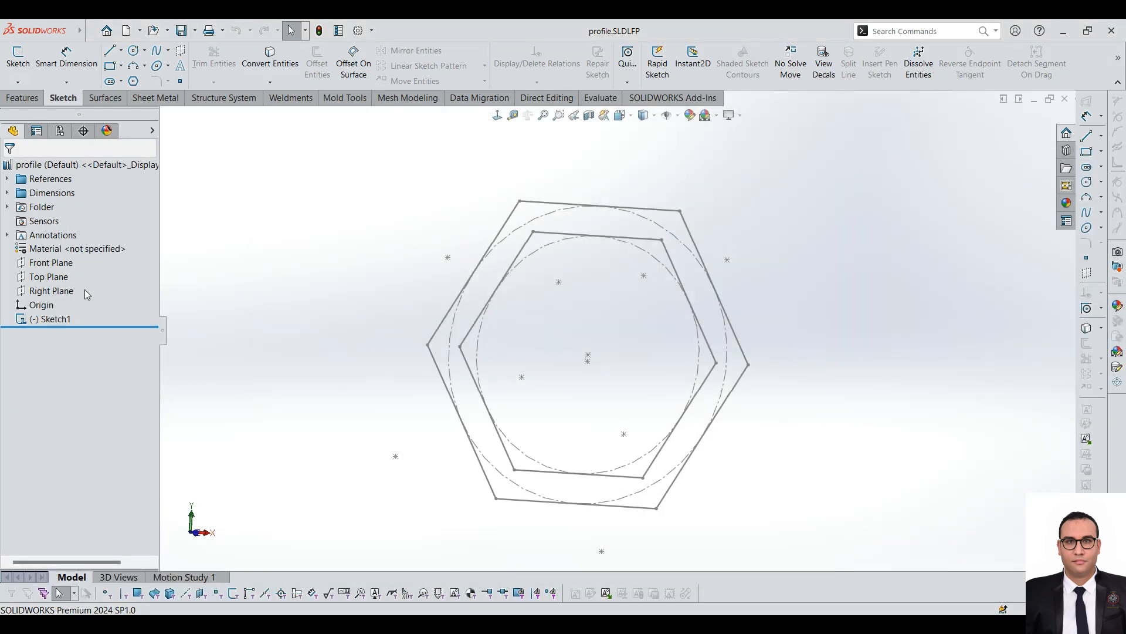
pyautogui.click(28, 322)
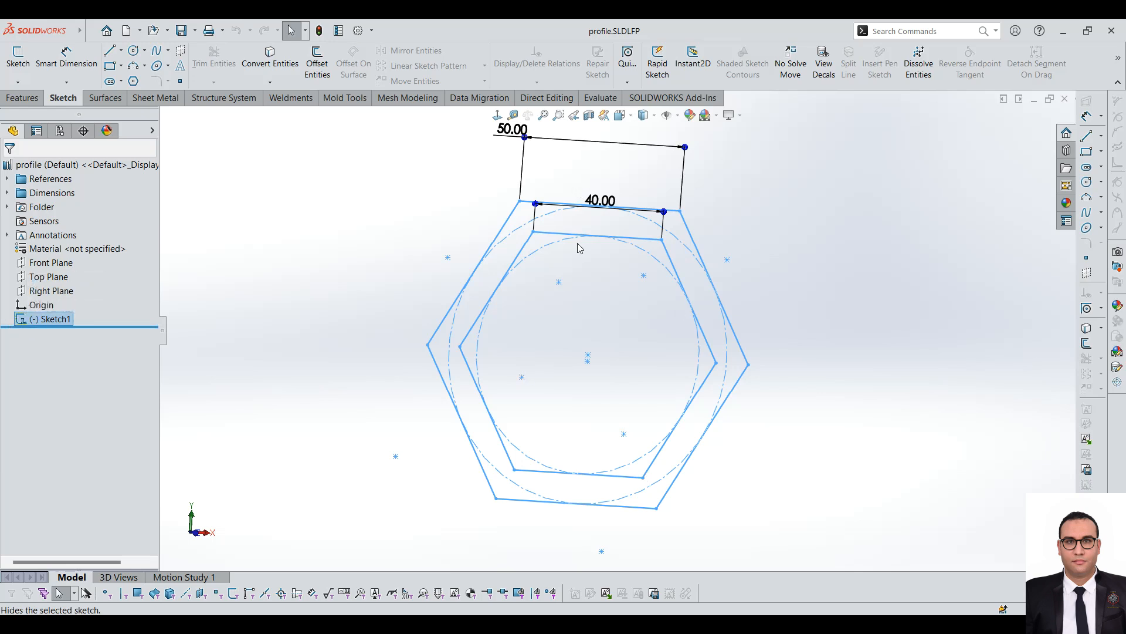
pyautogui.click(375, 218)
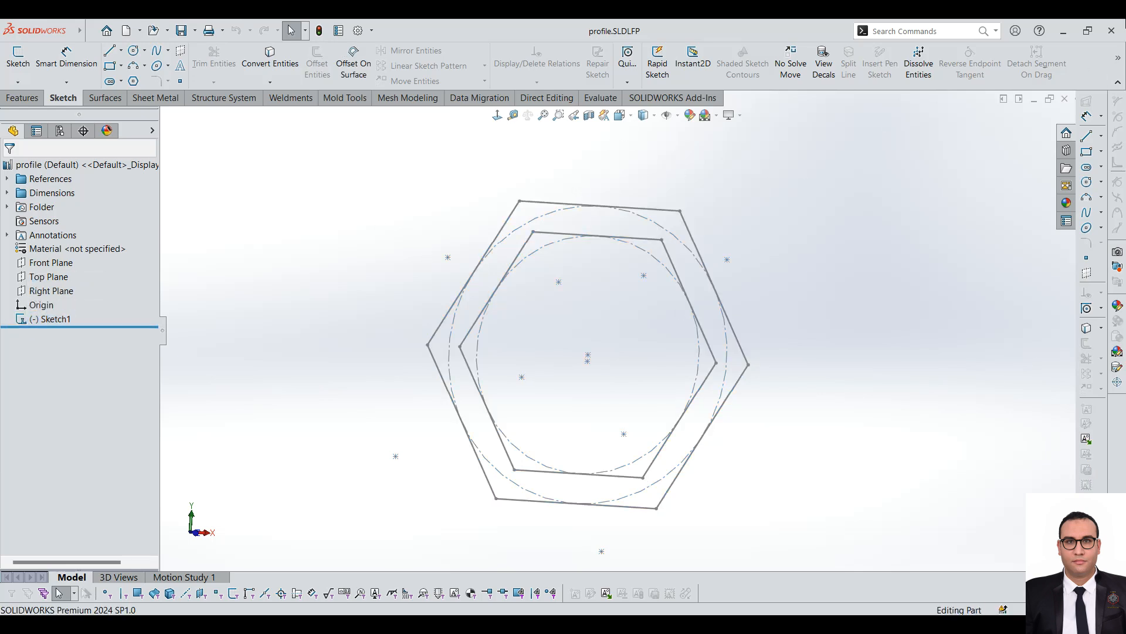
pyautogui.click(1063, 99)
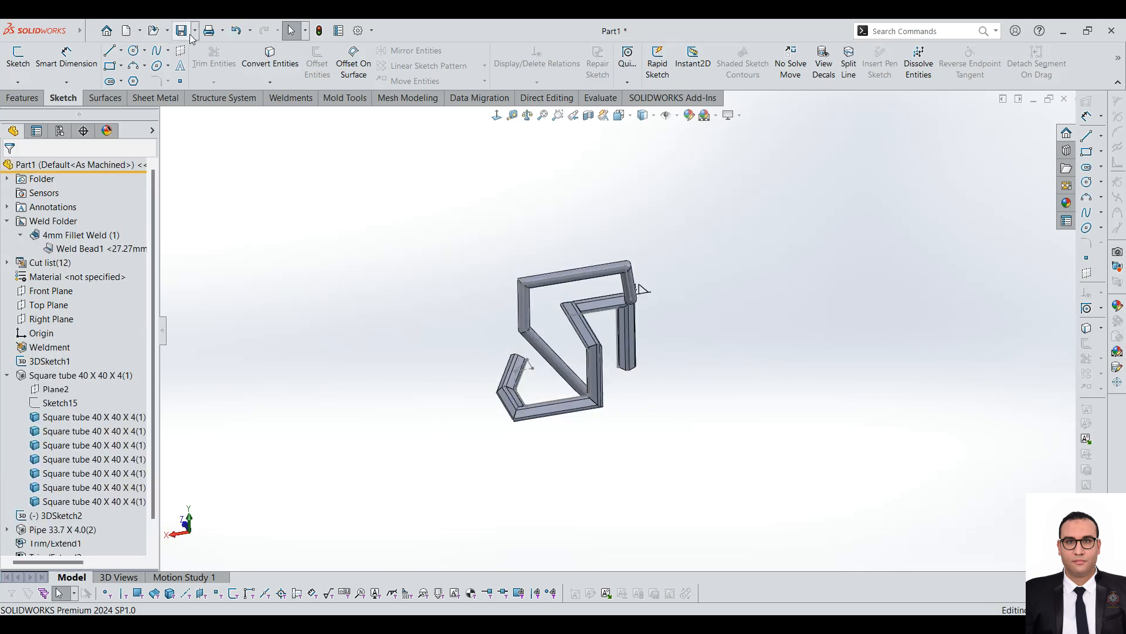
# - Save the weldment part to the Desktop as a SOLIDWORKS Part named Part1
pyautogui.click(207, 31)
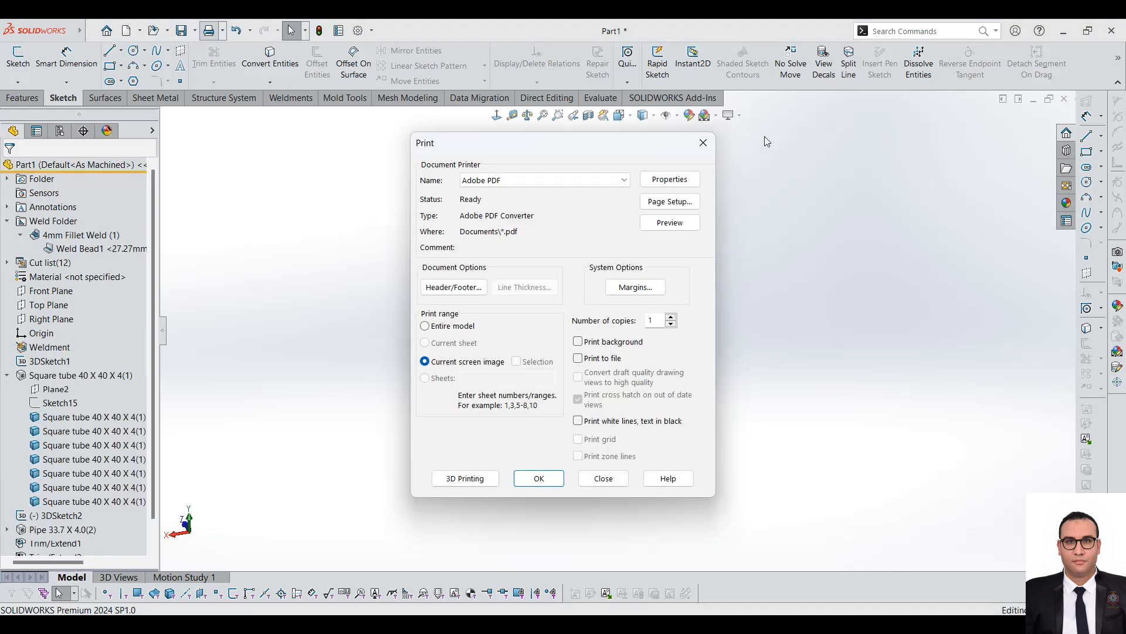
pyautogui.click(703, 142)
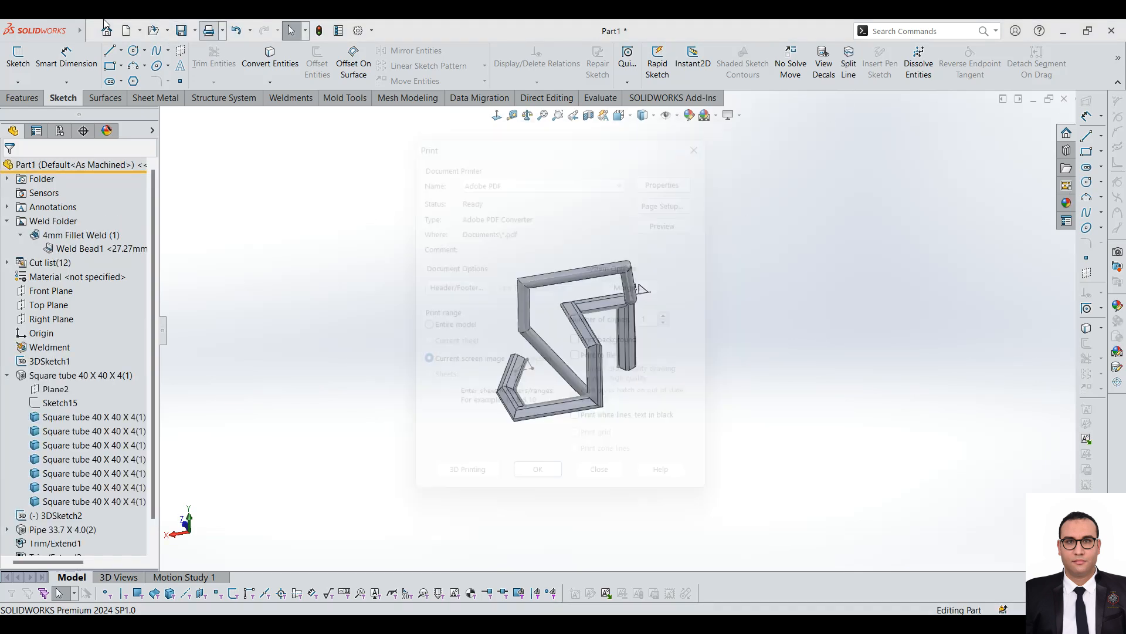
pyautogui.click(194, 30)
pyautogui.click(201, 61)
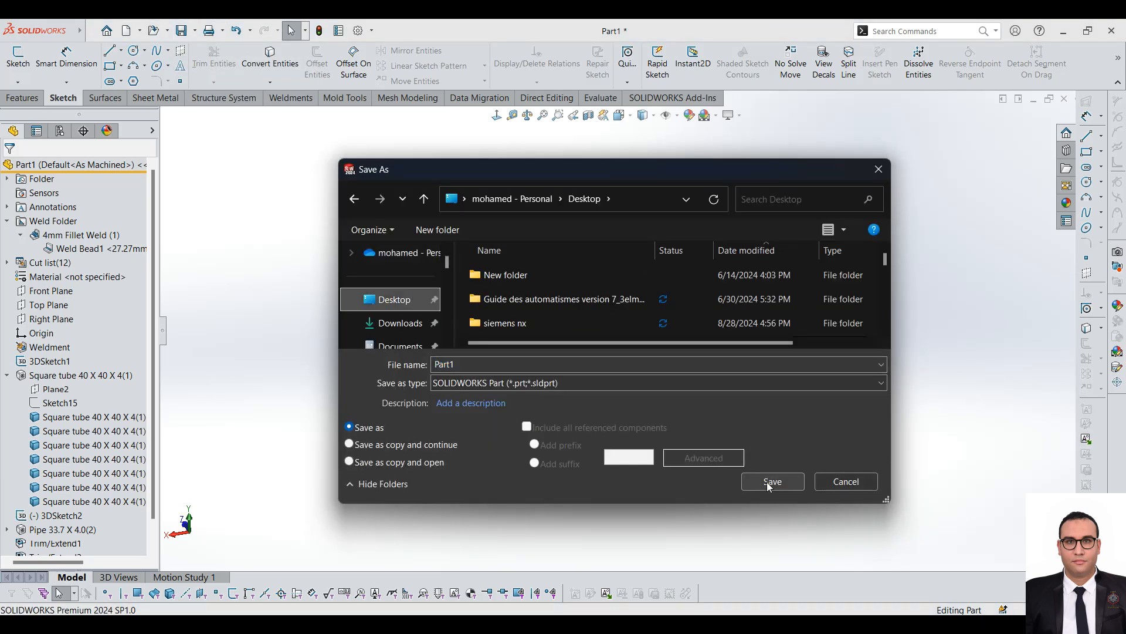
pyautogui.click(771, 480)
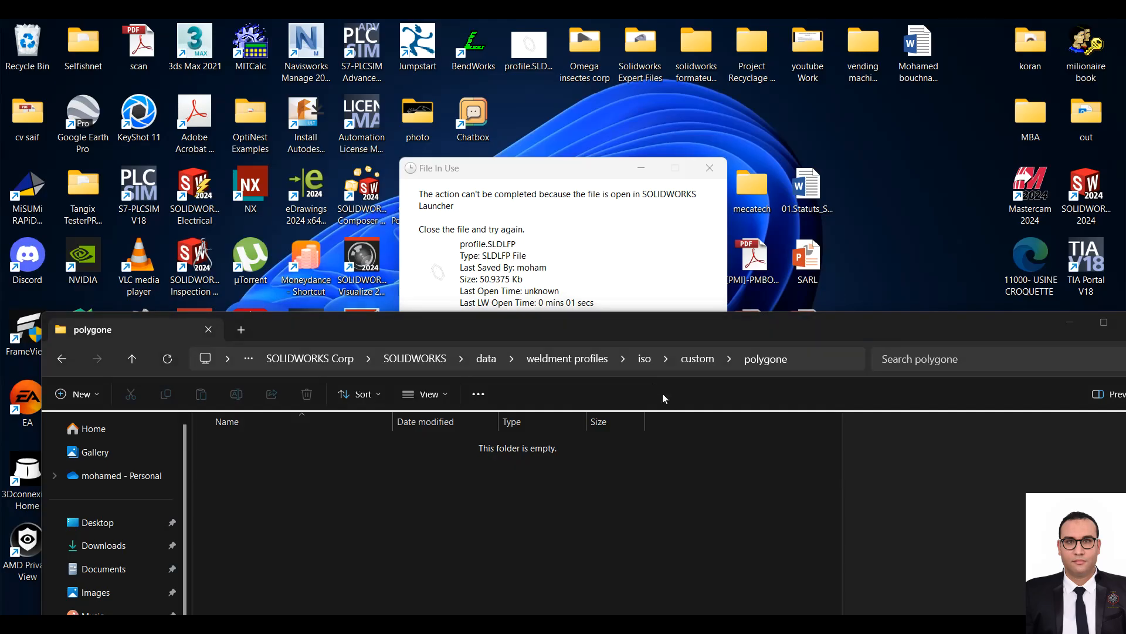
# - Retry the pending move of profile.SLDLFP into the polygone folder and grant administrator permission
pyautogui.click(607, 305)
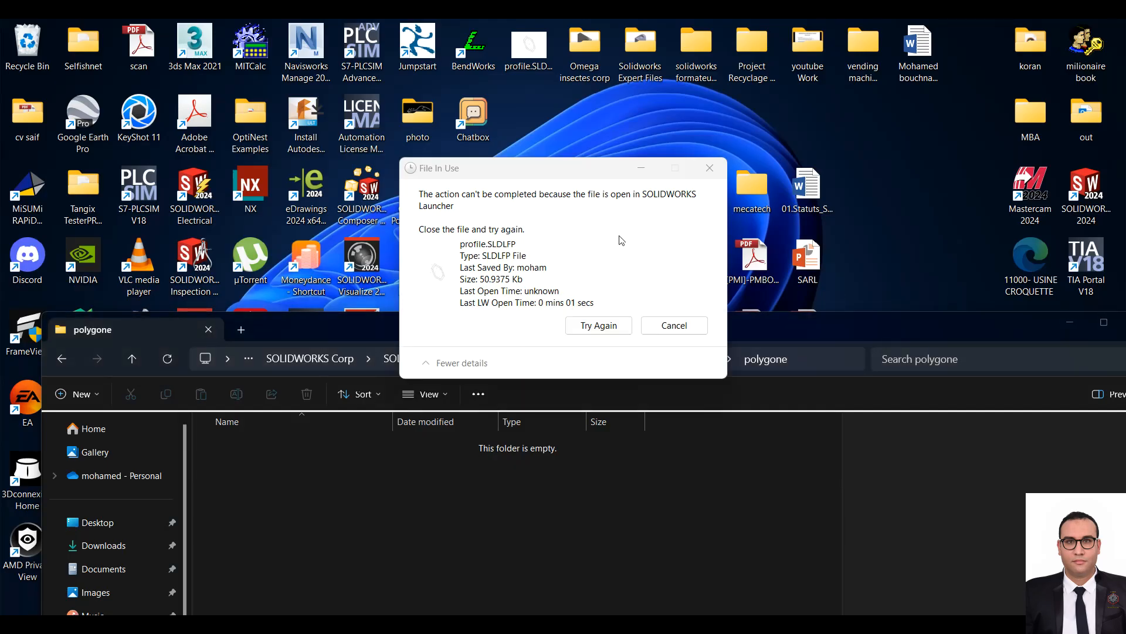
pyautogui.click(600, 324)
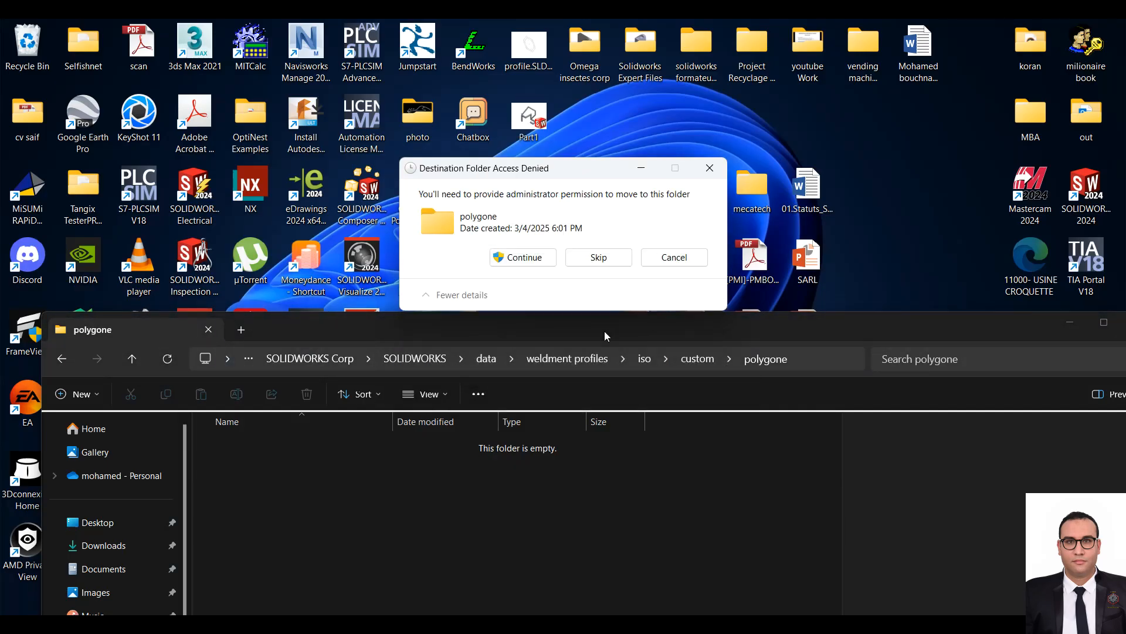
pyautogui.click(524, 258)
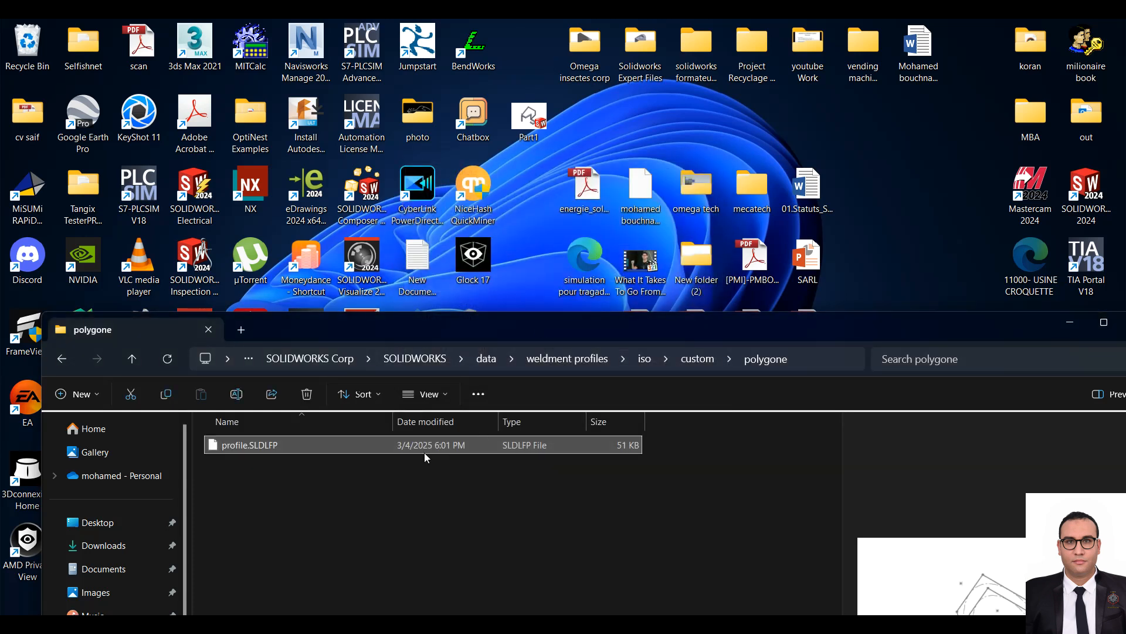
# - Switch back to SOLIDWORKS and reopen the saved weldment part Part1
pyautogui.click(486, 625)
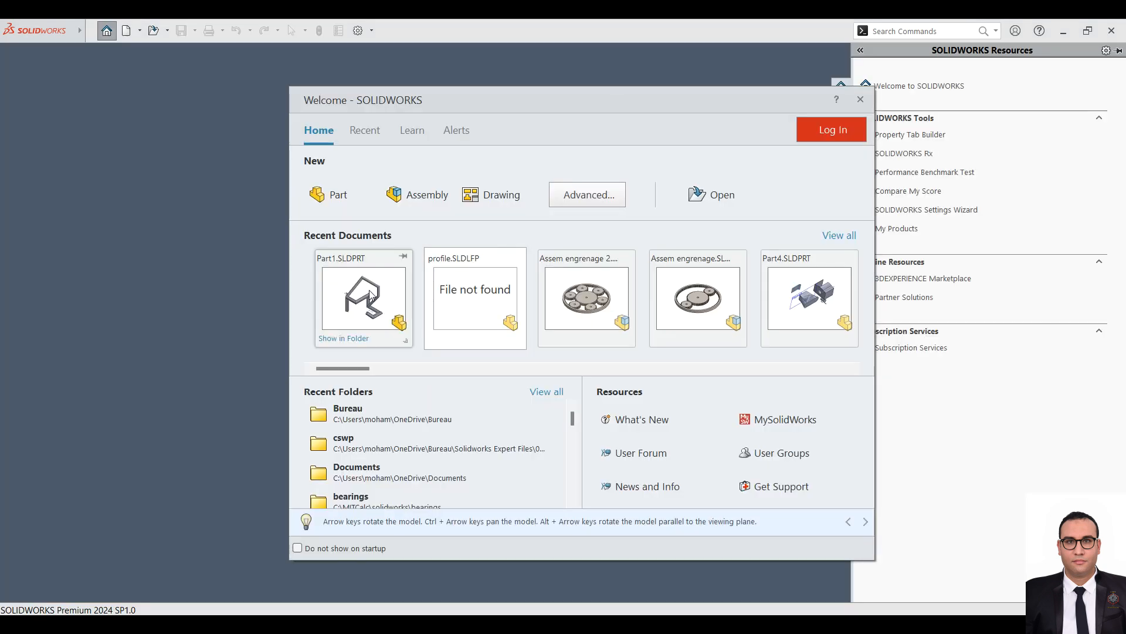
pyautogui.press('Escape')
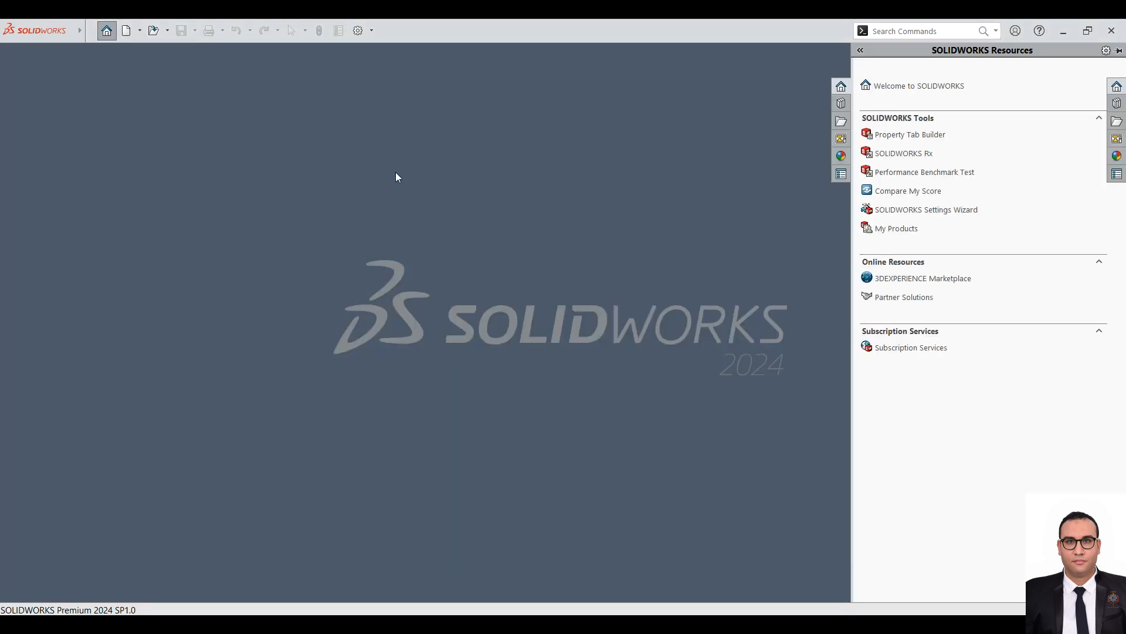
pyautogui.click(394, 174)
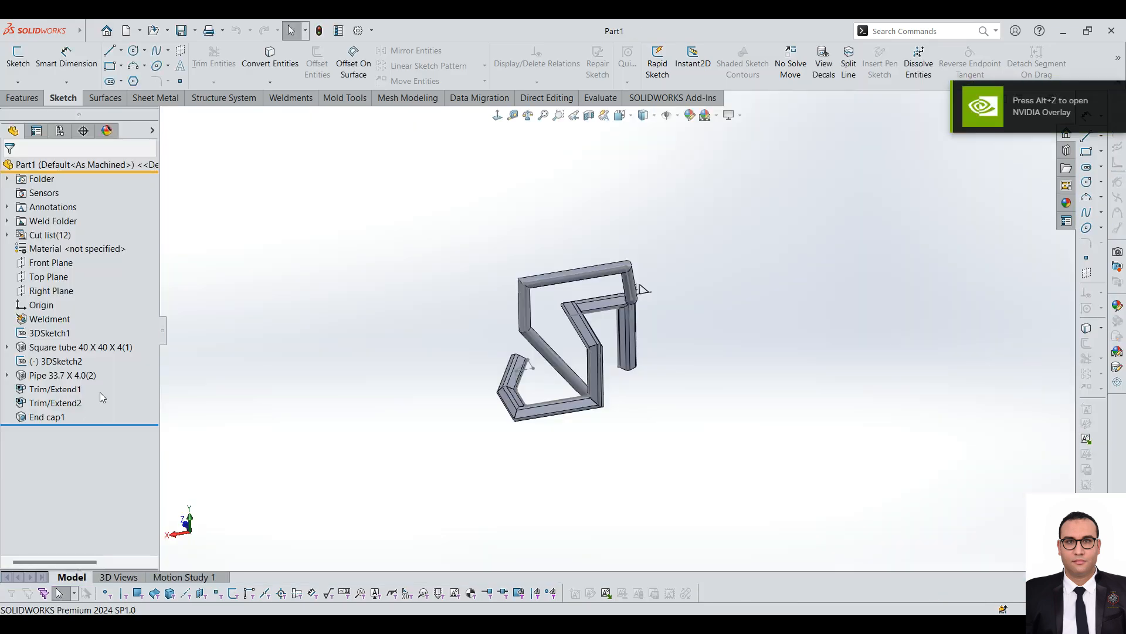
# - Try to change the Pipe 33.7 X 4.0 structural member to the iso standard's custom type and choose its size
pyautogui.click(95, 349)
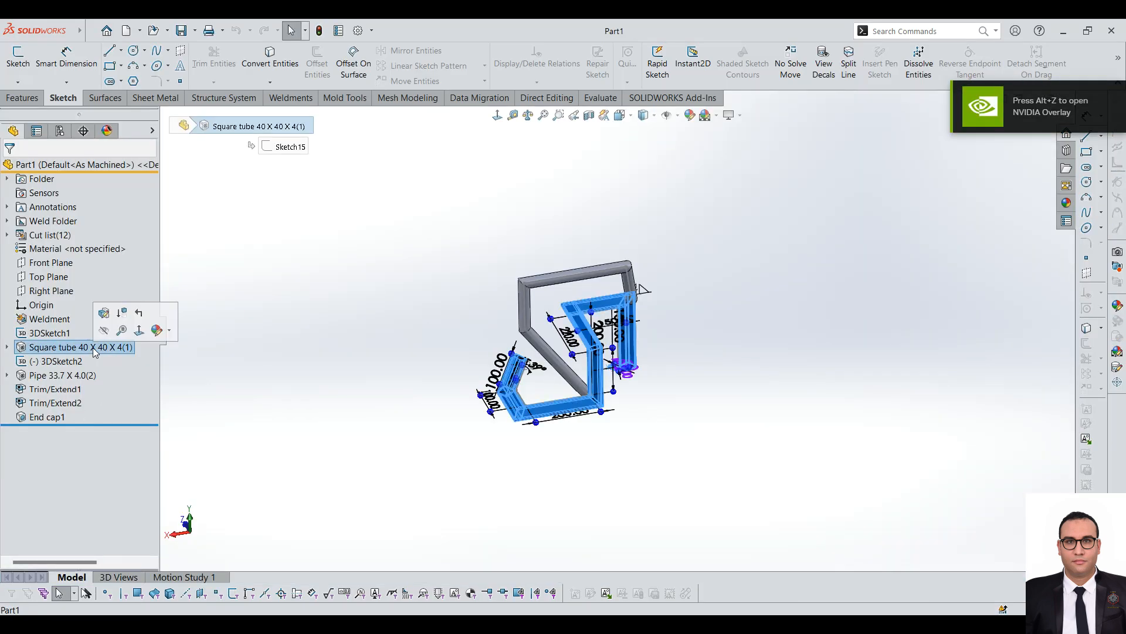
pyautogui.click(62, 376)
pyautogui.click(76, 334)
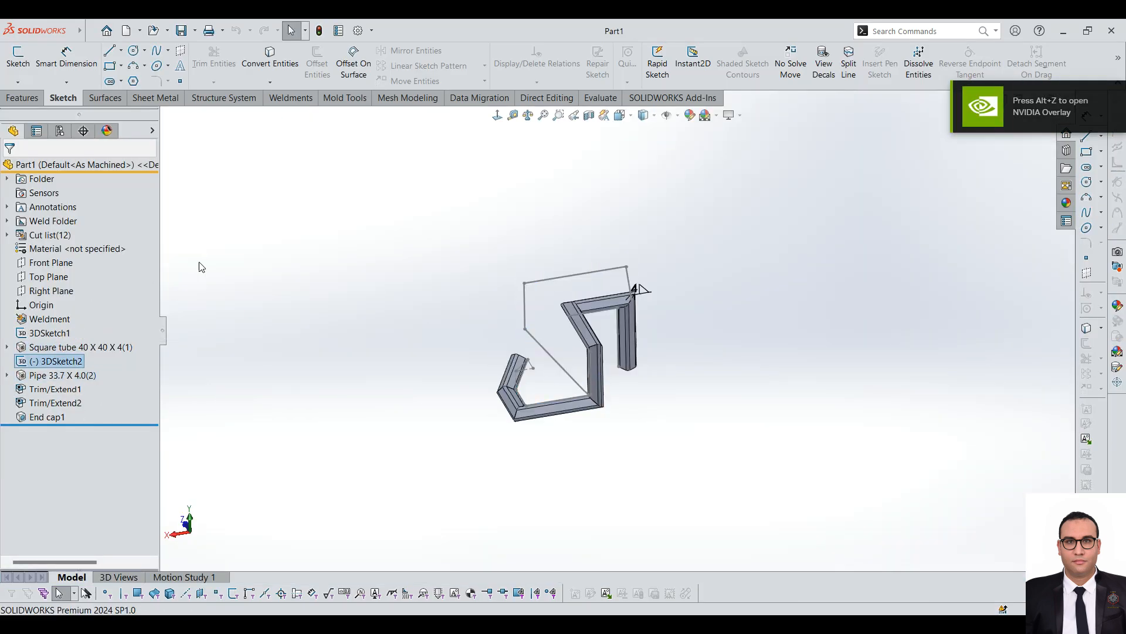
pyautogui.click(52, 277)
pyautogui.click(51, 277)
pyautogui.click(52, 276)
pyautogui.click(52, 277)
pyautogui.click(53, 307)
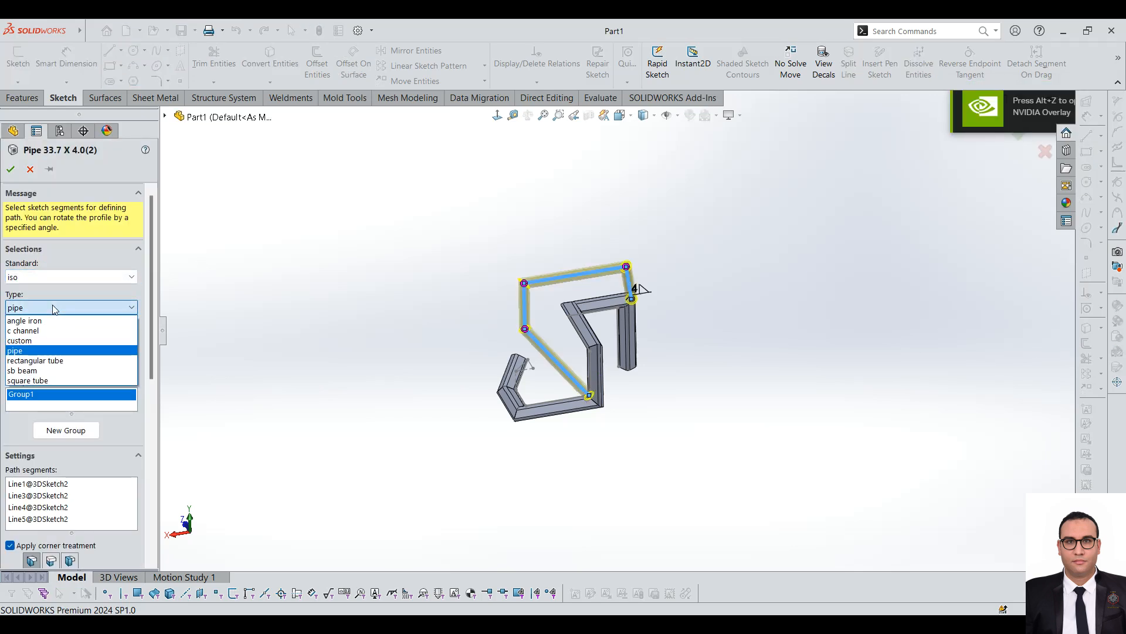
pyautogui.click(29, 340)
pyautogui.click(35, 338)
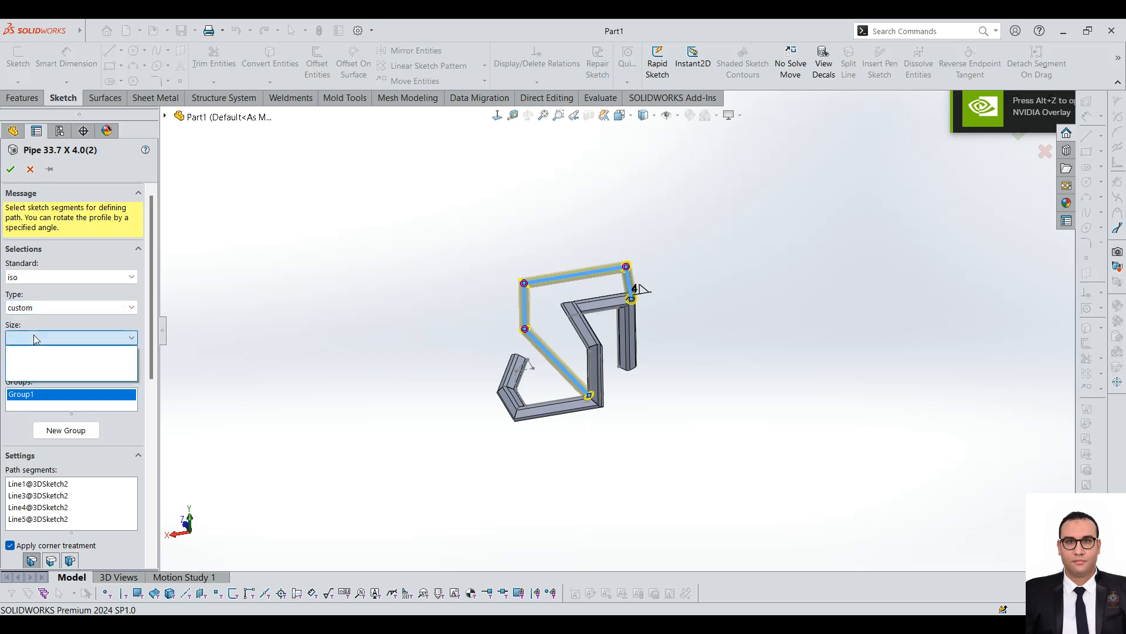
pyautogui.click(709, 264)
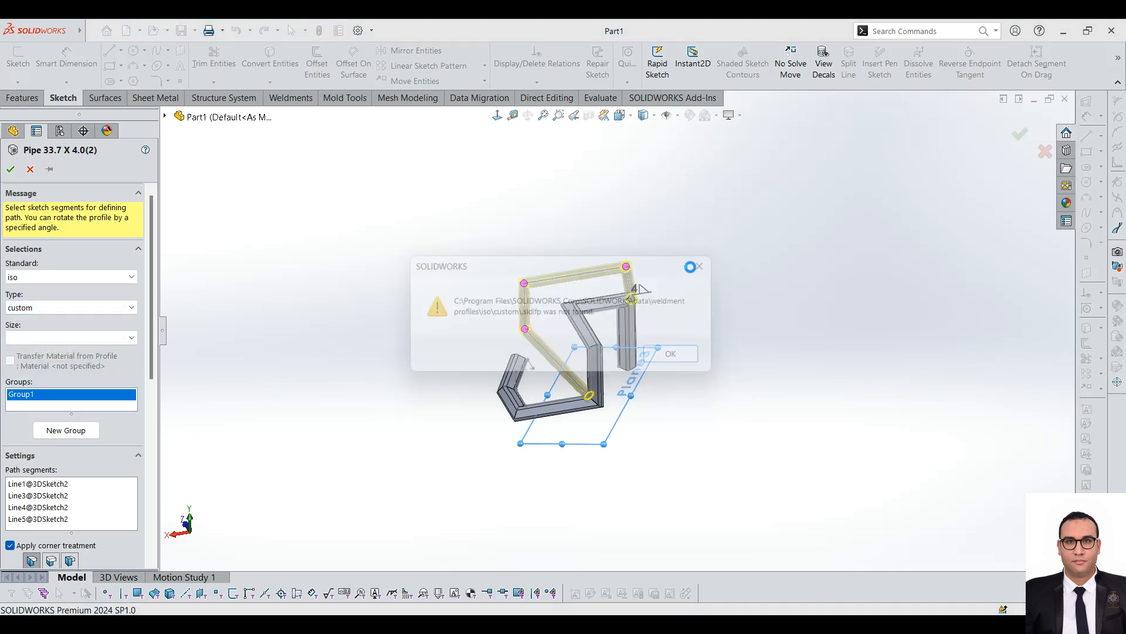
pyautogui.click(681, 258)
pyautogui.click(55, 328)
pyautogui.click(55, 352)
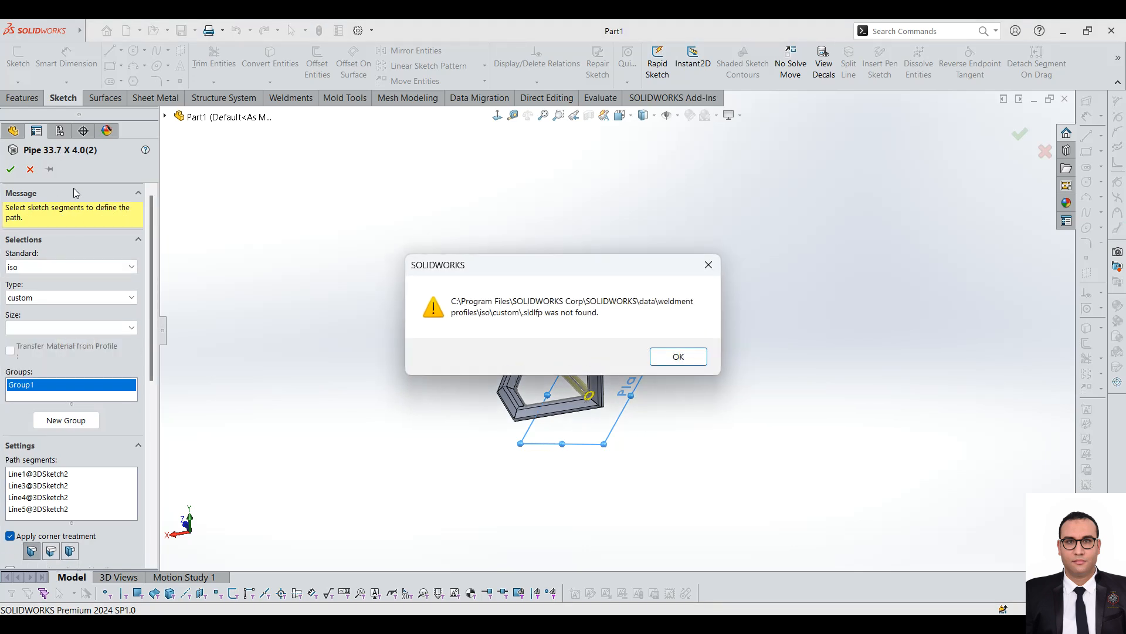
# - Switch to the polygone folder in File Explorer and move profile.SLDLFP up into the custom folder, granting administrator permission
pyautogui.click(412, 623)
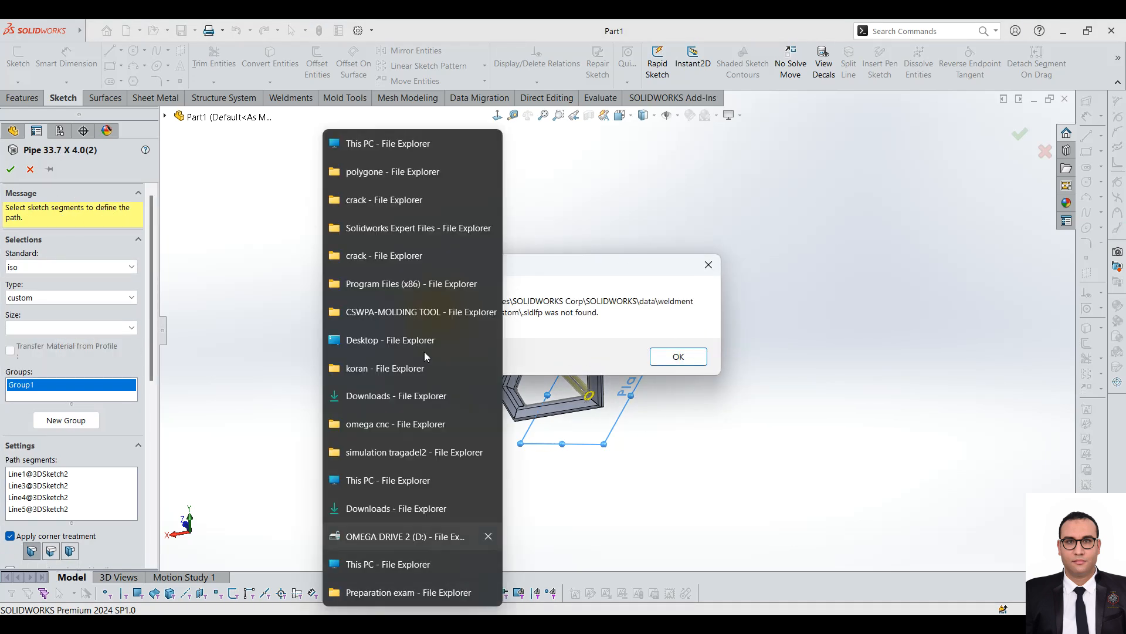
pyautogui.click(388, 171)
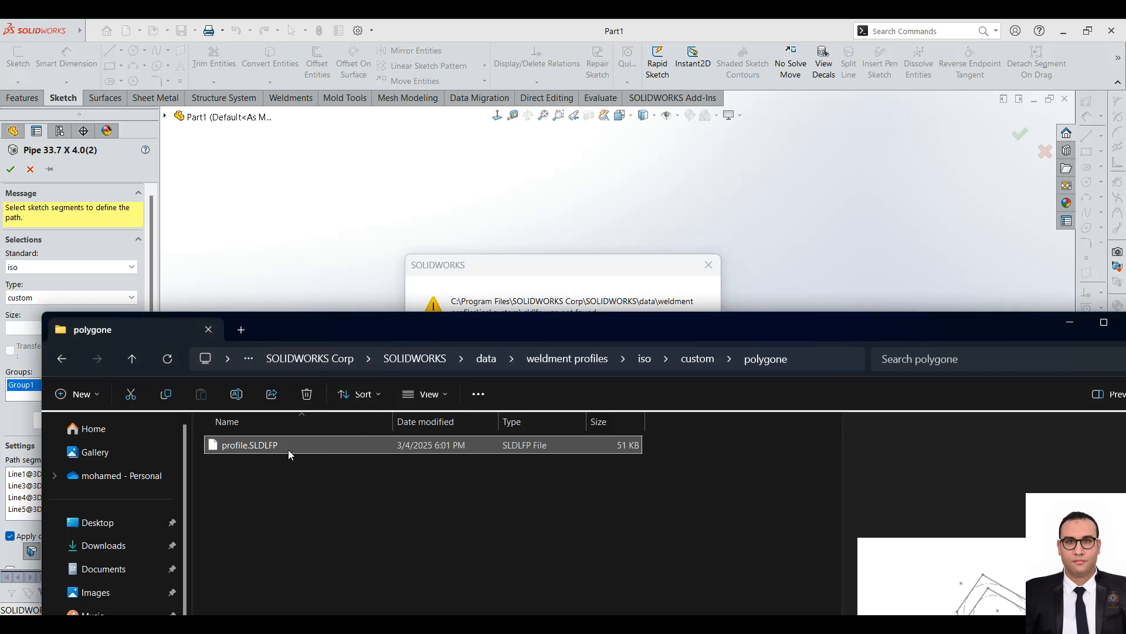
pyautogui.hotkey('ctrl', 'x')
pyautogui.click(68, 365)
pyautogui.click(280, 515)
pyautogui.hotkey('ctrl', 'v')
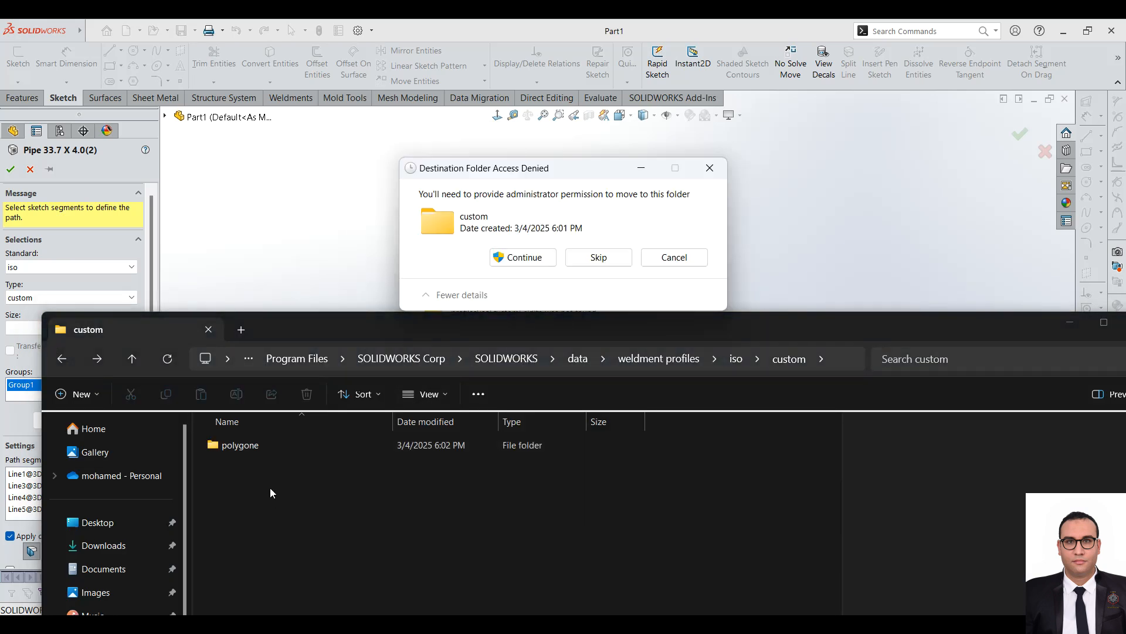
pyautogui.click(544, 257)
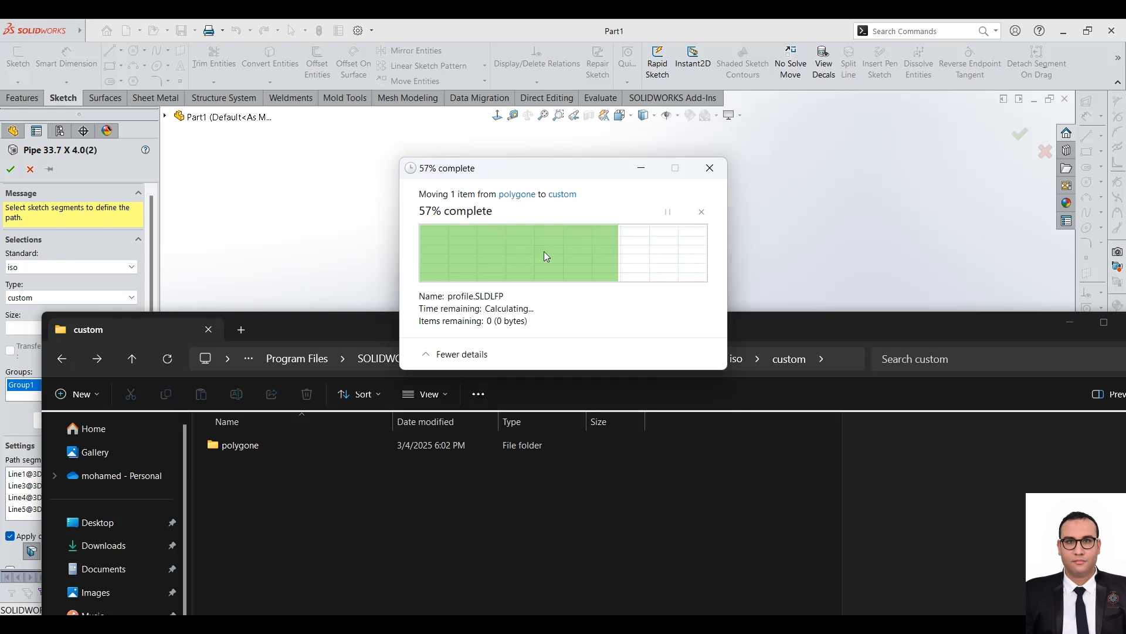
# - Delete the polygone folder from the custom folder with administrator permission and return to SOLIDWORKS
pyautogui.click(238, 445)
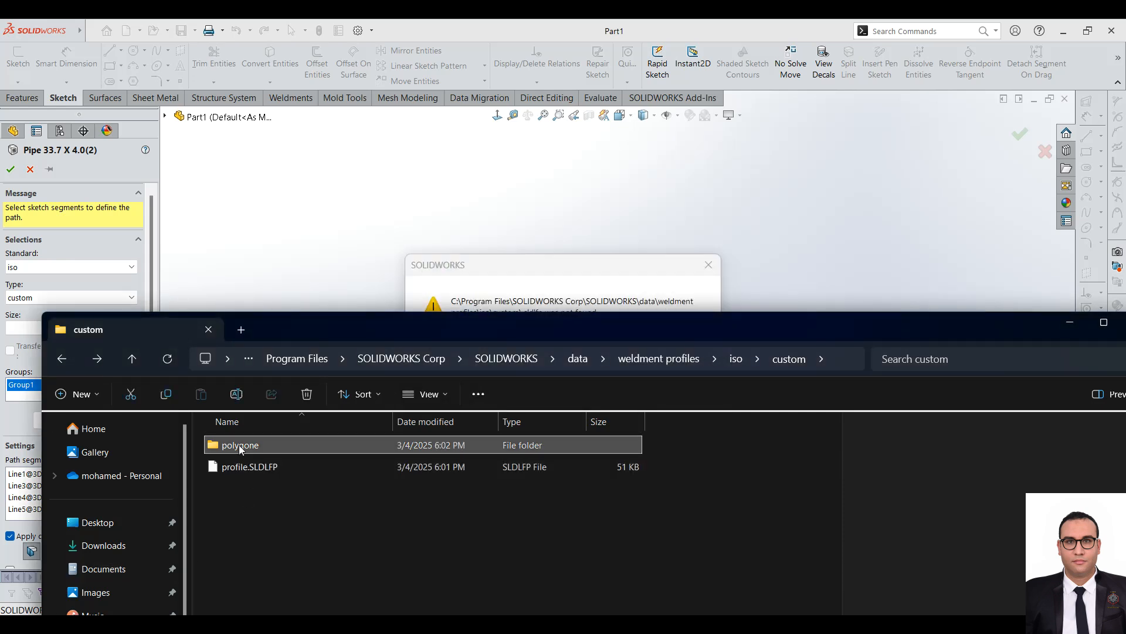
pyautogui.press('Delete')
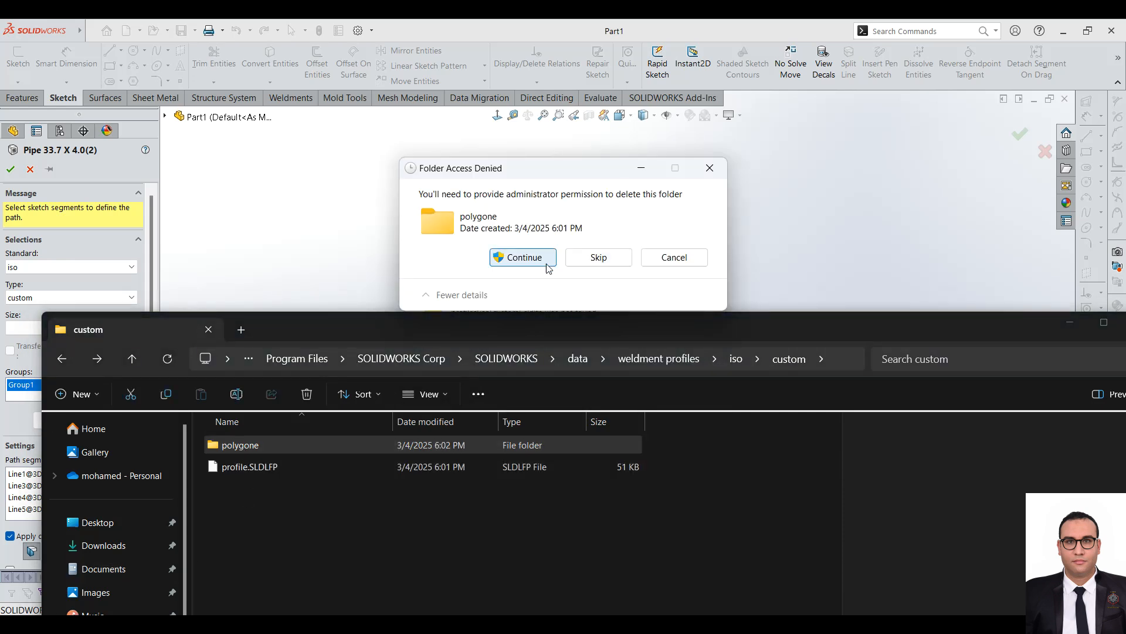
pyautogui.click(522, 257)
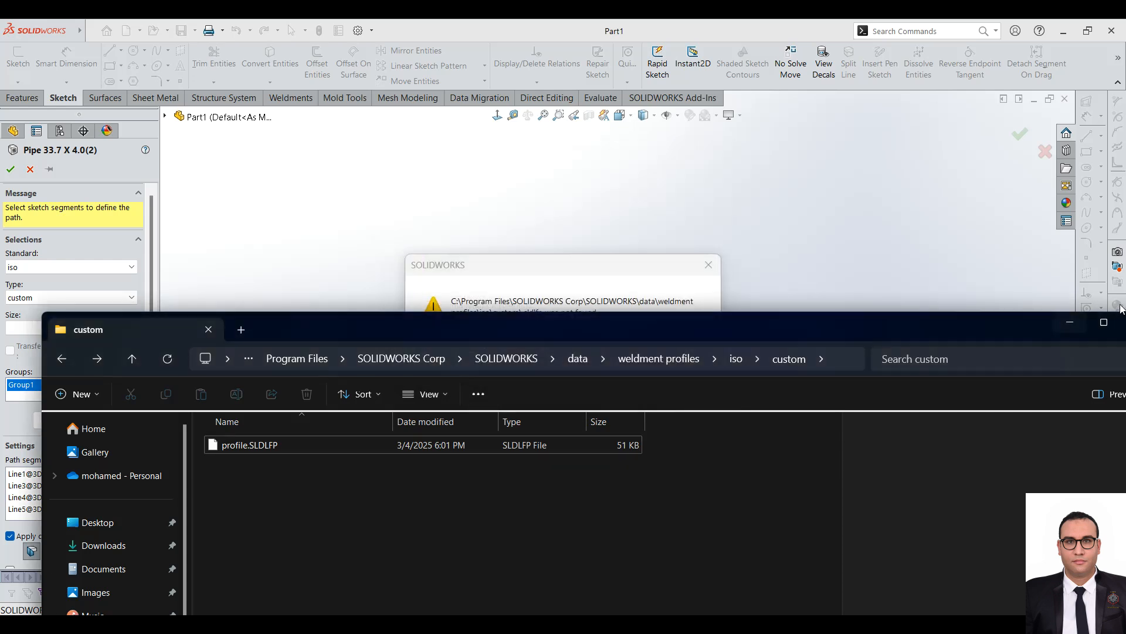
pyautogui.moveTo(946, 330); pyautogui.dragTo(1011, 3)
pyautogui.click(1037, 29)
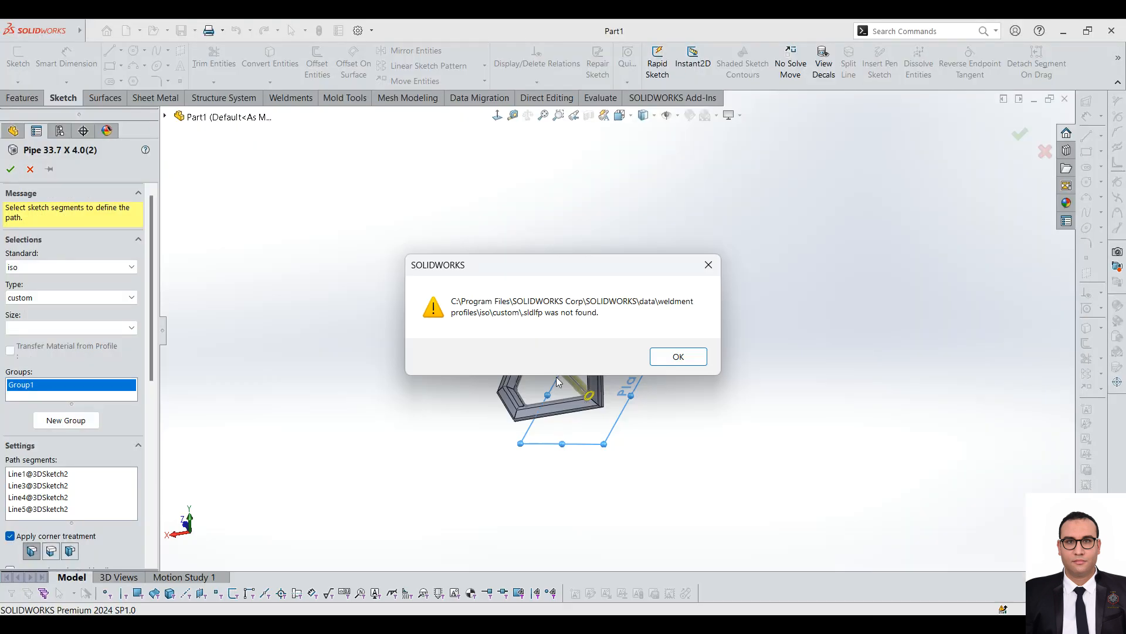
# - Dismiss the profile warnings and cancel editing the Pipe 33.7 X 4.0 structural member
pyautogui.click(653, 363)
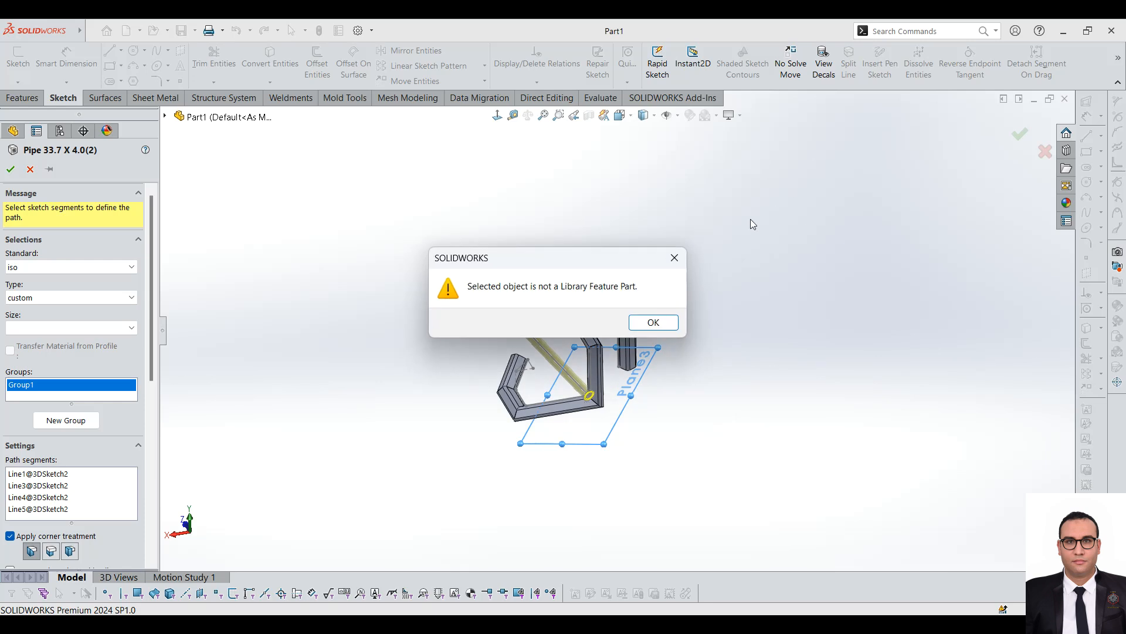
pyautogui.click(674, 257)
pyautogui.click(105, 327)
pyautogui.click(106, 326)
pyautogui.press('Return')
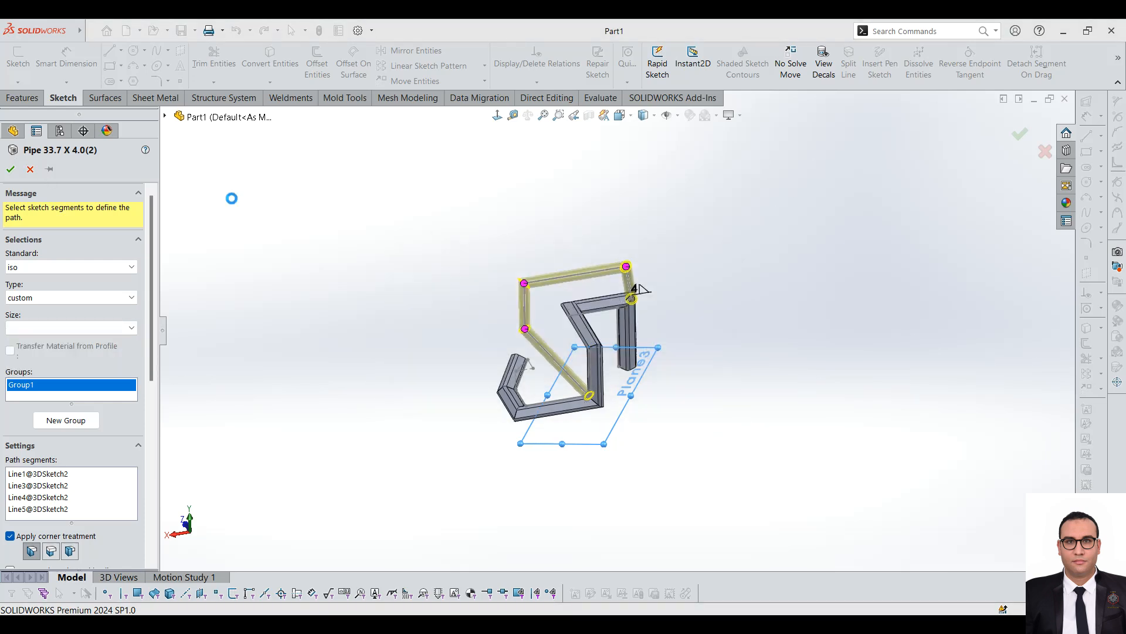
pyautogui.click(31, 168)
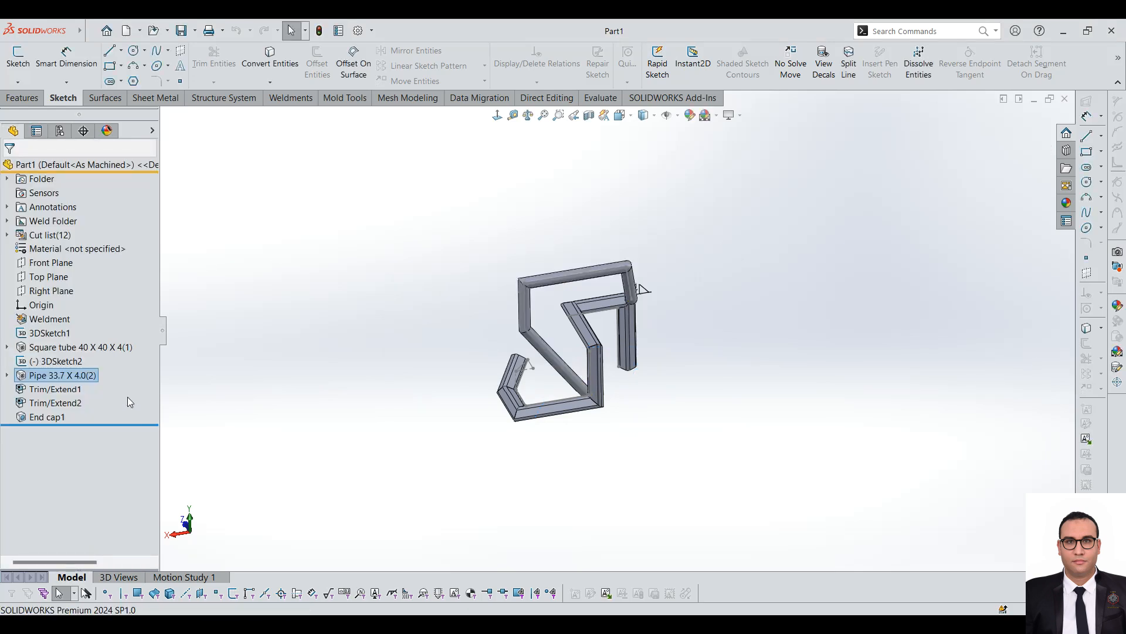
# - Edit the Pipe 33.7 X 4.0 structural member to use the iso custom type with the size profile
pyautogui.rightClick(84, 379)
pyautogui.click(91, 333)
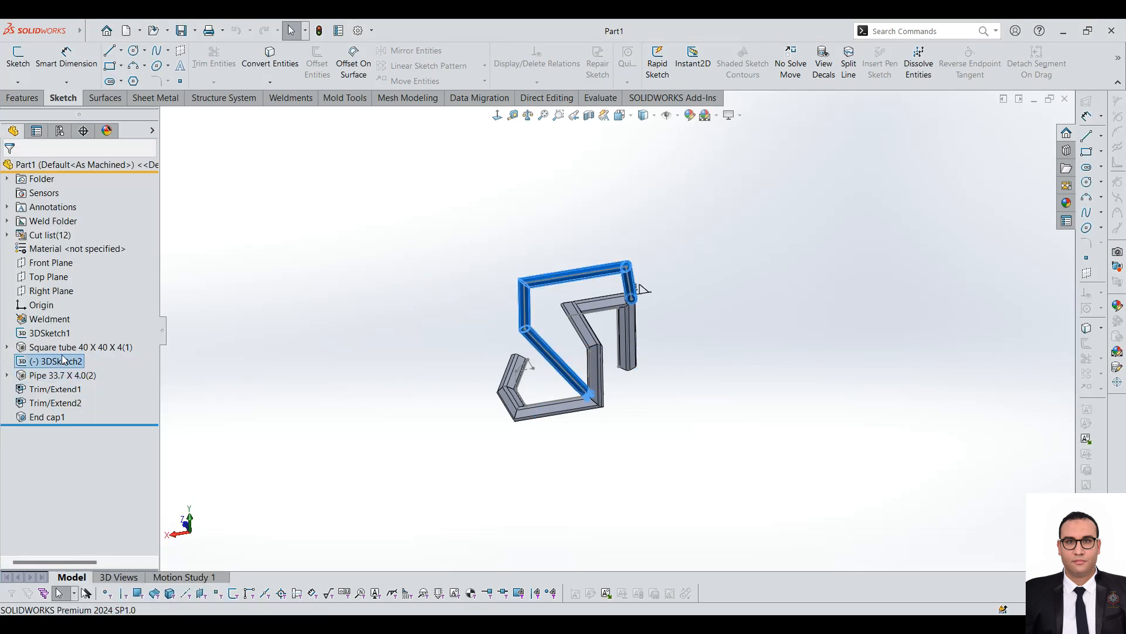
pyautogui.click(56, 307)
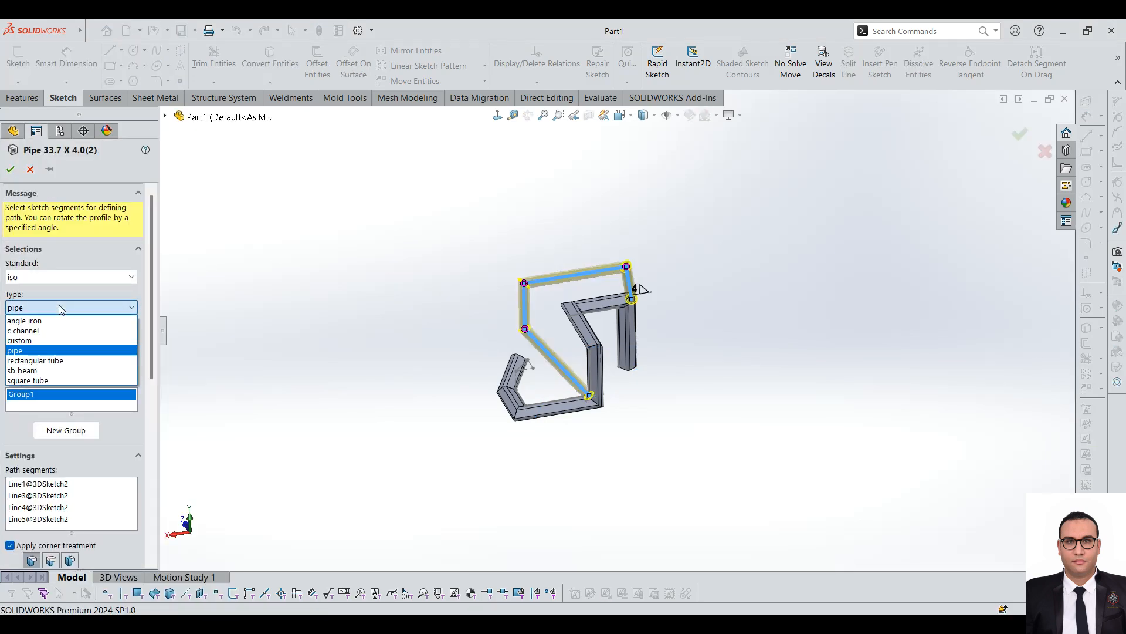
pyautogui.click(35, 333)
pyautogui.click(38, 336)
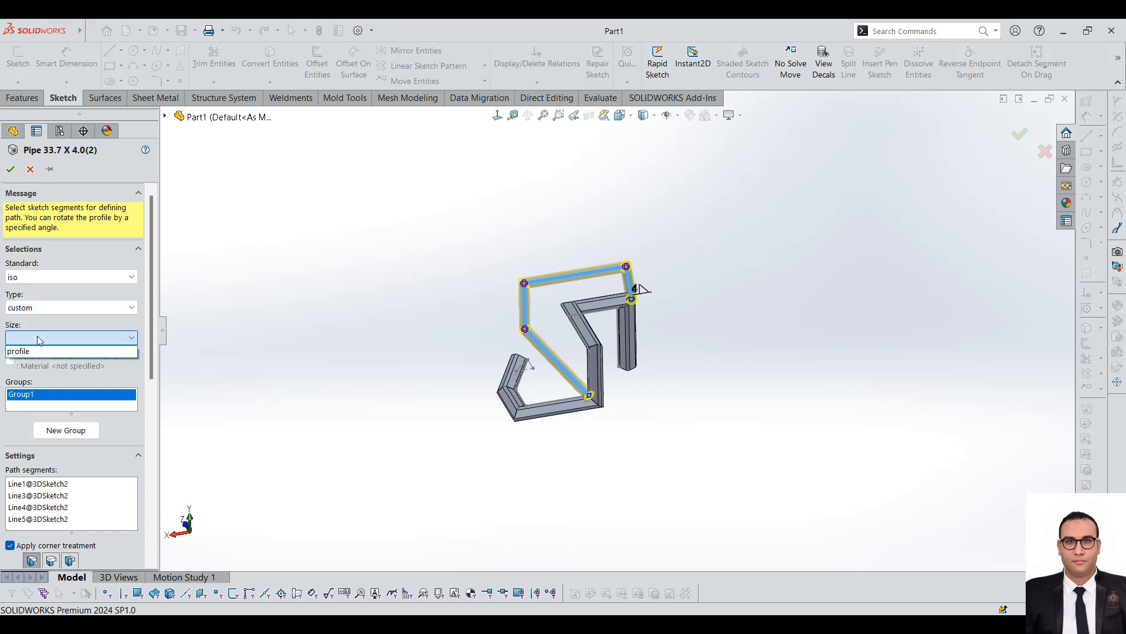
pyautogui.click(27, 352)
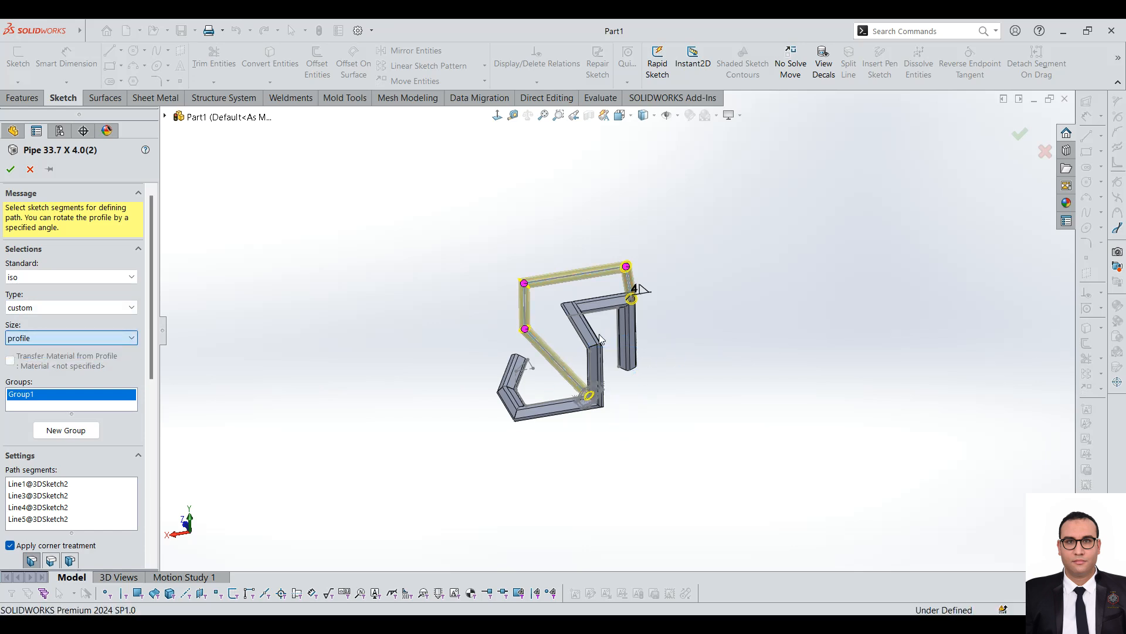
pyautogui.scroll(-5, 591, 335)
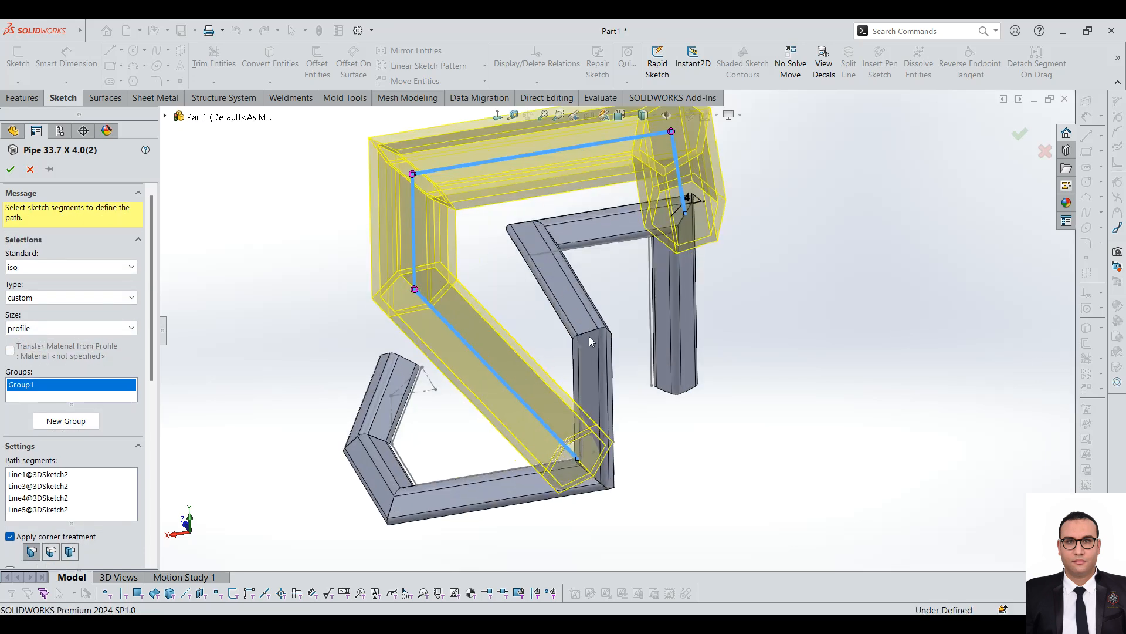
pyautogui.moveTo(579, 316); pyautogui.dragTo(673, 387, button='middle')
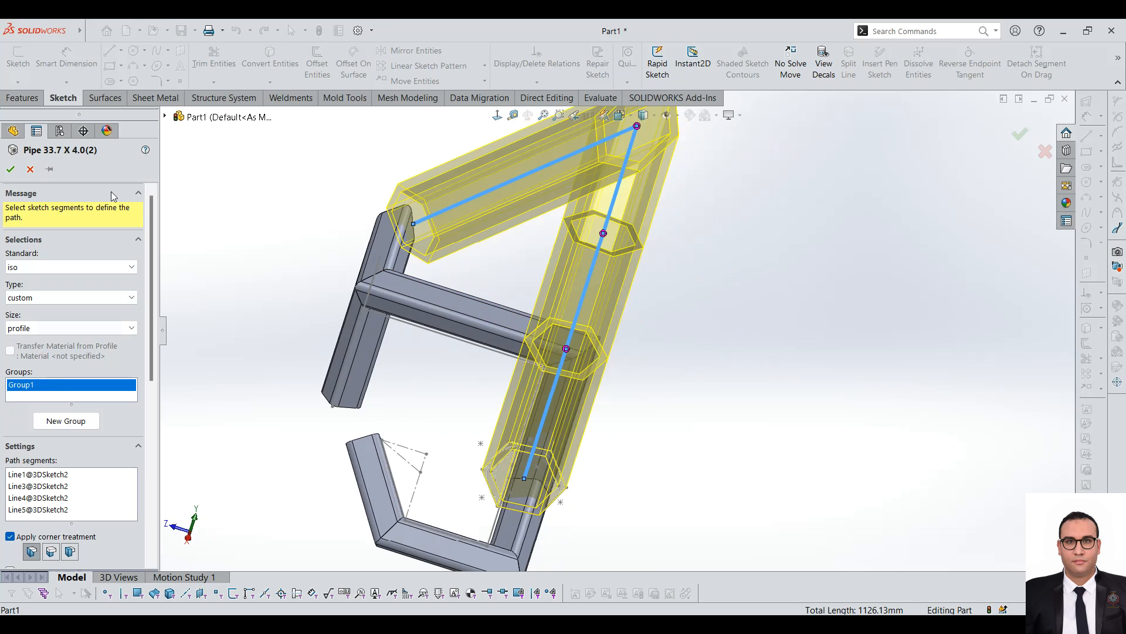
pyautogui.click(11, 168)
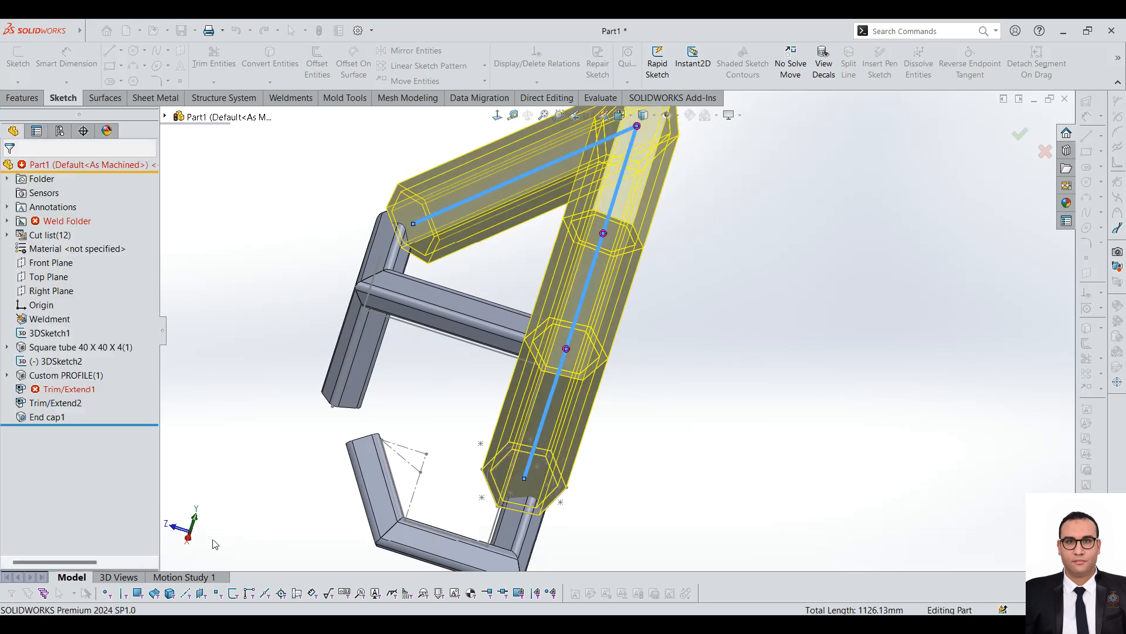
# - Check the Trim/Extend1 error and examine the hexagonal profile sketch under the custom structural member
pyautogui.click(66, 390)
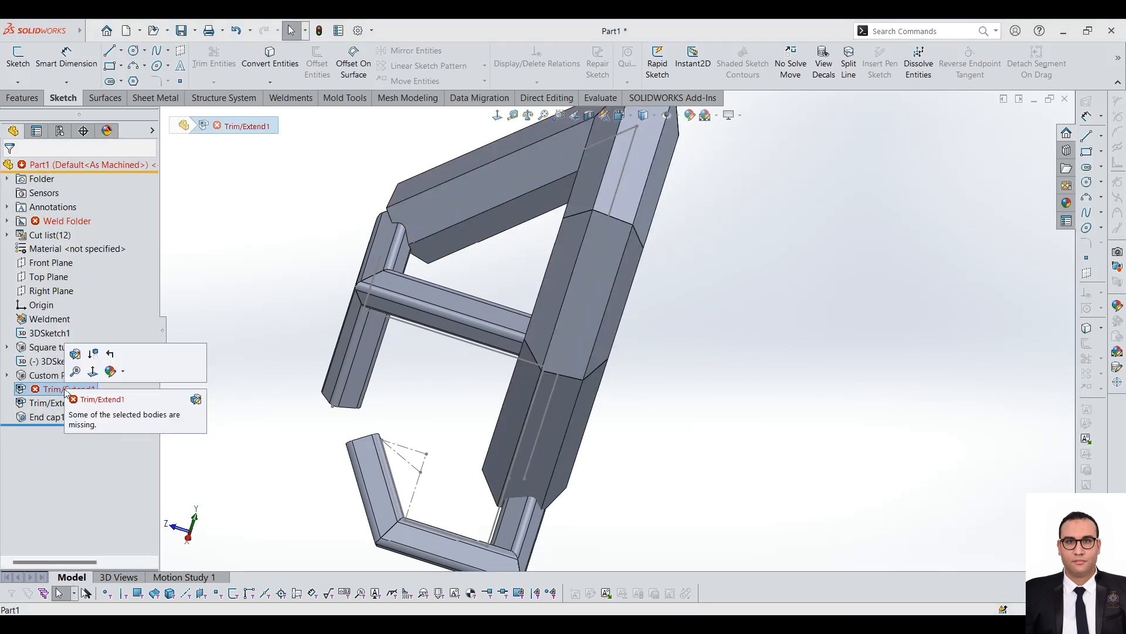
pyautogui.click(7, 376)
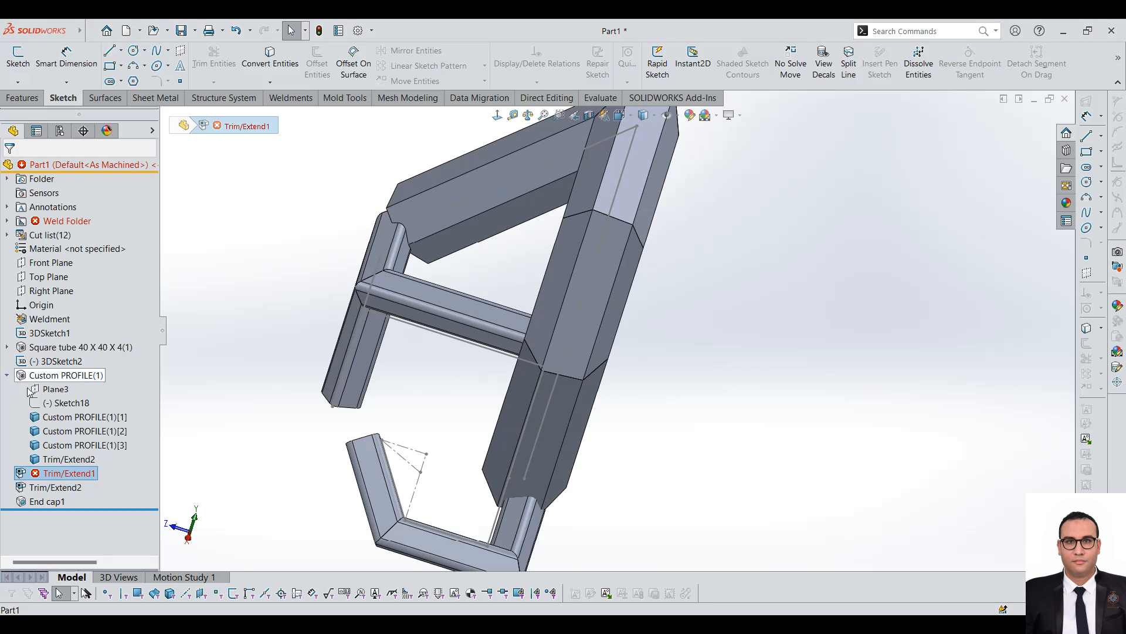
pyautogui.click(62, 403)
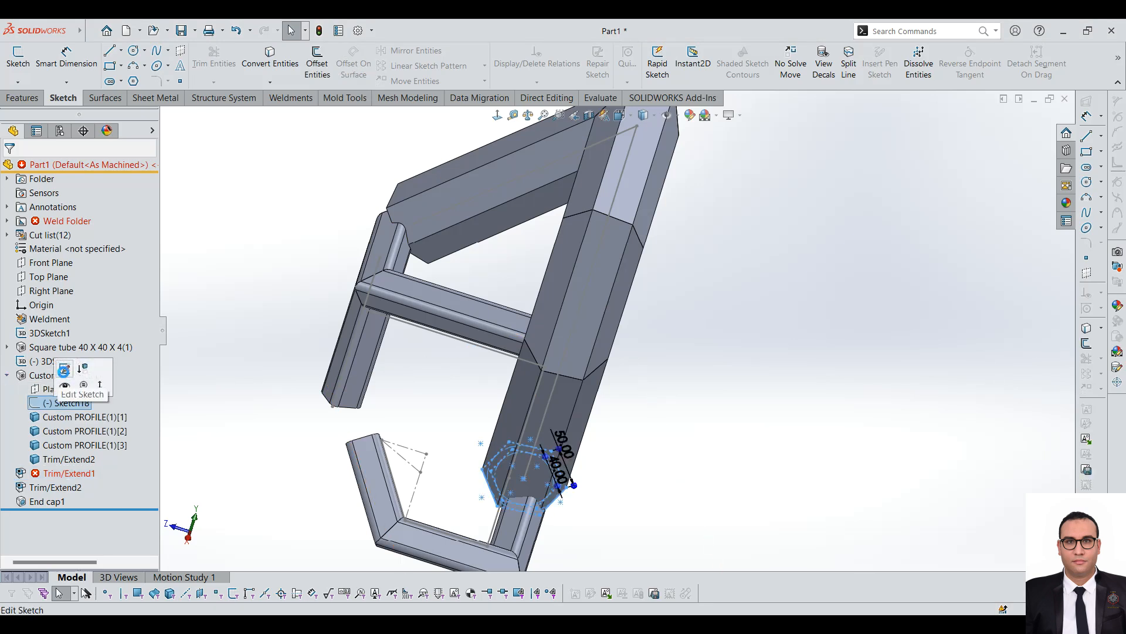
pyautogui.click(64, 368)
pyautogui.scroll(-5, 709, 426)
pyautogui.scroll(-2, 708, 427)
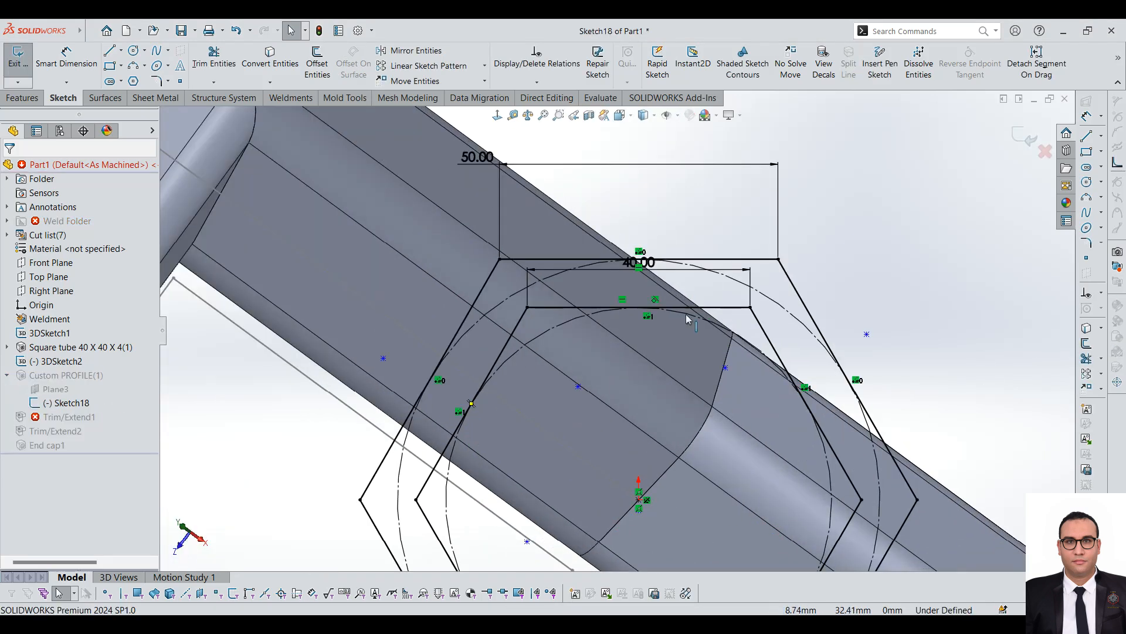
pyautogui.scroll(4, 591, 266)
pyautogui.scroll(-3, 637, 367)
pyautogui.scroll(1, 638, 367)
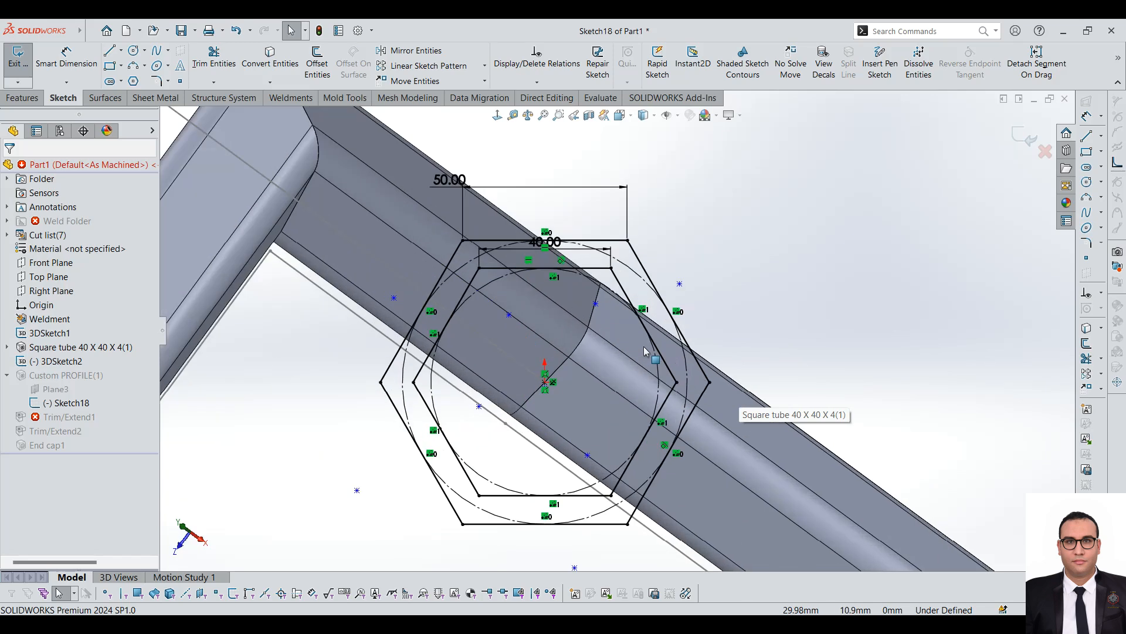
pyautogui.scroll(2, 458, 426)
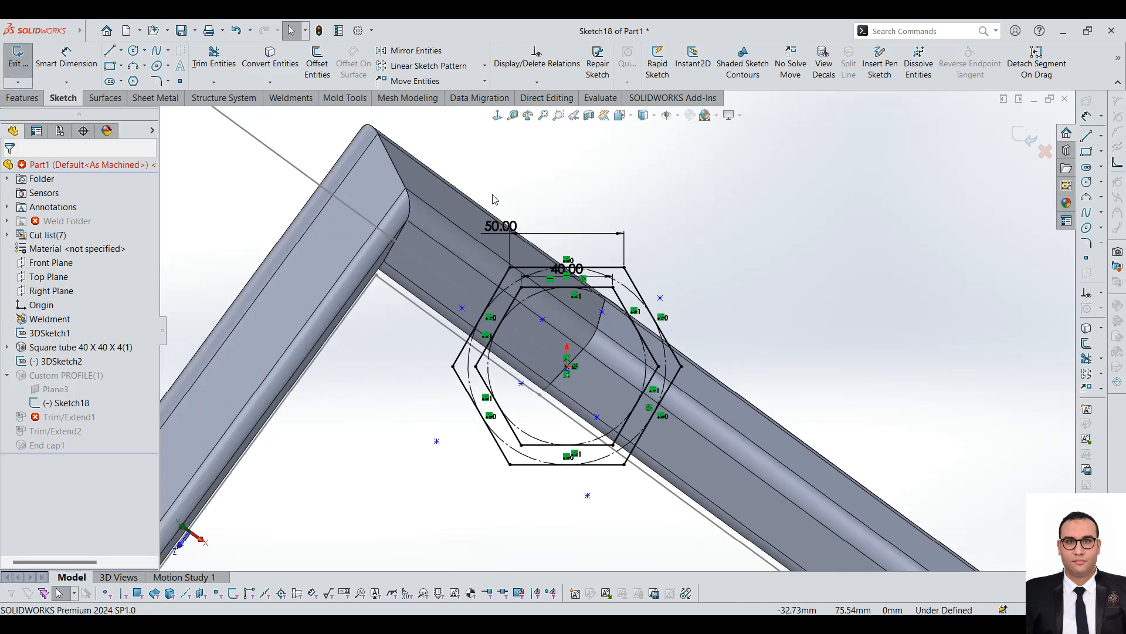
pyautogui.click(17, 58)
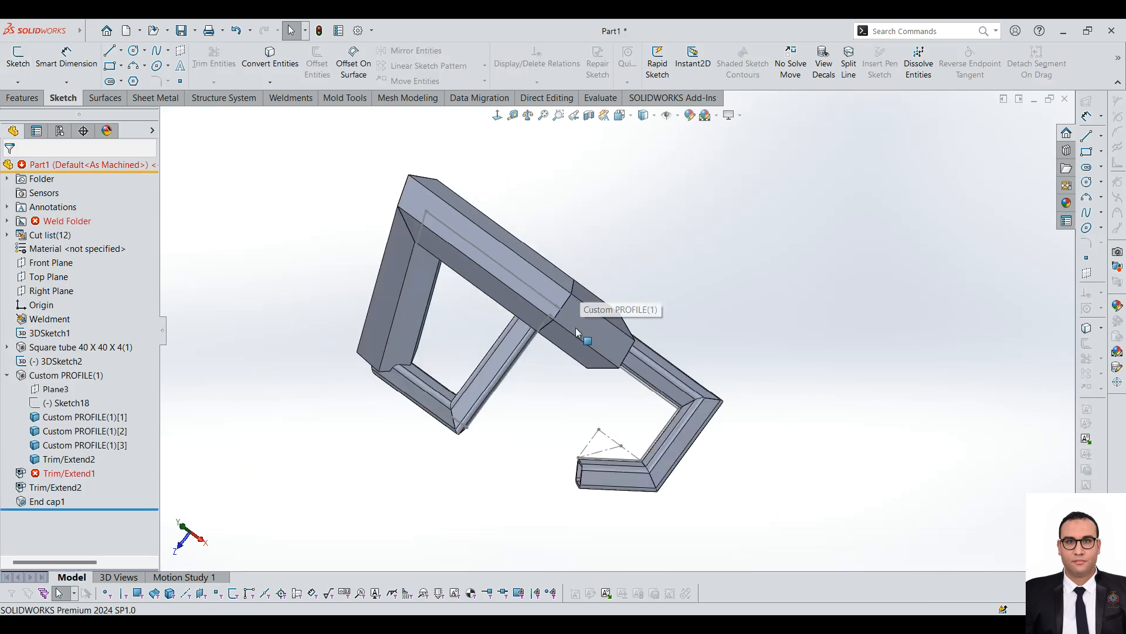
# - Examine the hexagonal members and their joints with the square tube frame from several angles
pyautogui.moveTo(575, 328); pyautogui.dragTo(408, 268, button='middle')
pyautogui.scroll(-3, 541, 352)
pyautogui.moveTo(541, 404); pyautogui.dragTo(538, 374, button='middle')
pyautogui.scroll(3, 538, 373)
pyautogui.scroll(-2, 528, 373)
pyautogui.moveTo(751, 364); pyautogui.dragTo(649, 307, button='middle')
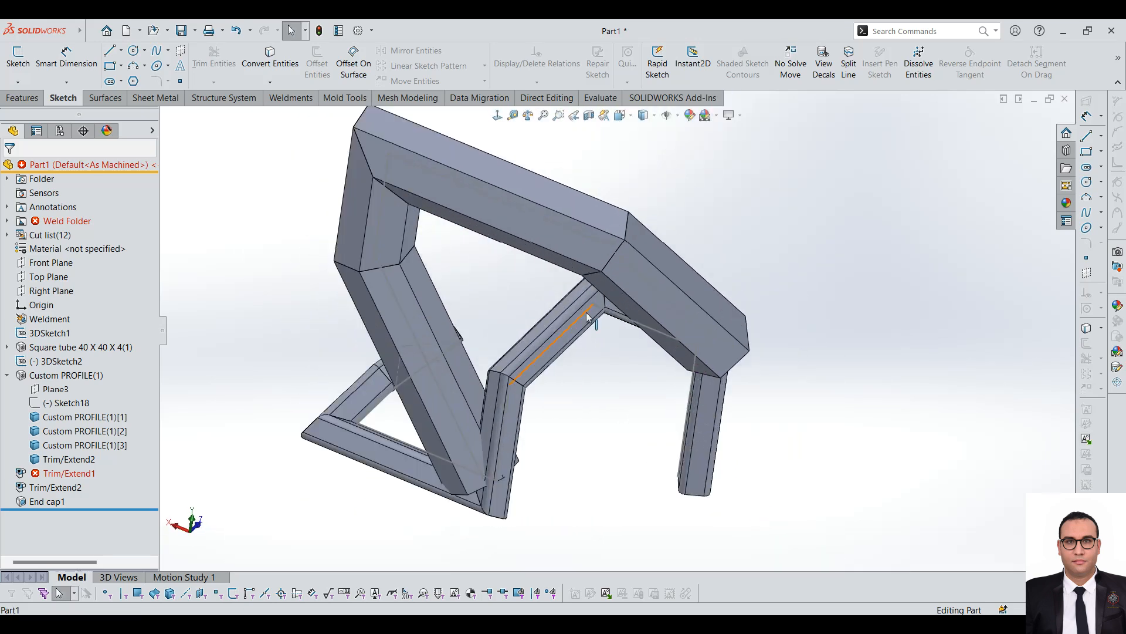
pyautogui.scroll(4, 595, 311)
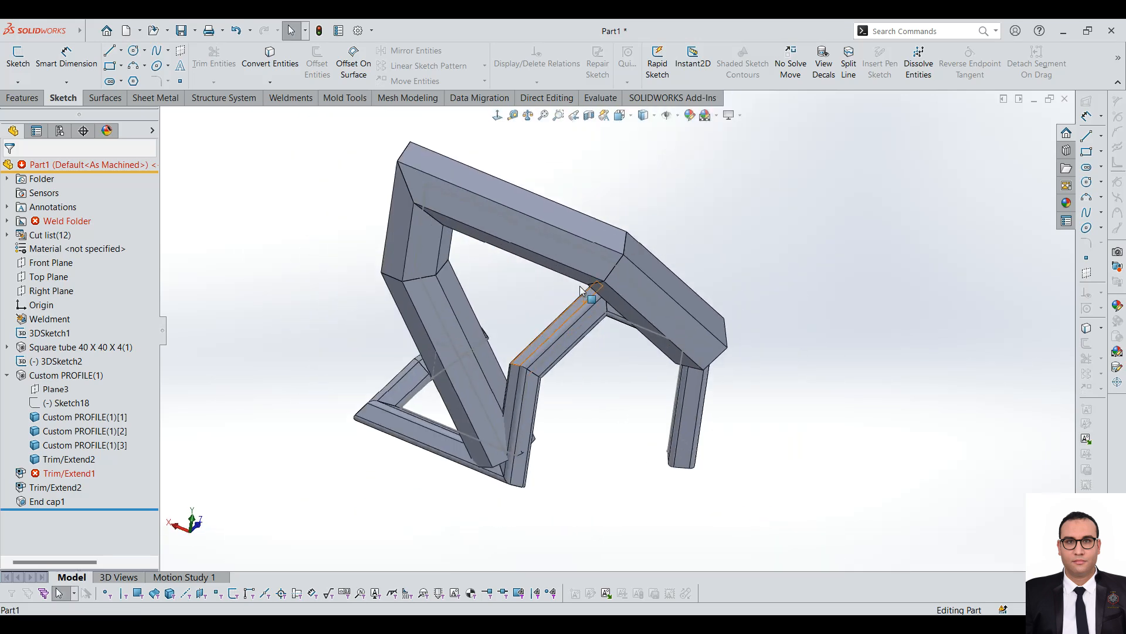
pyautogui.click(288, 98)
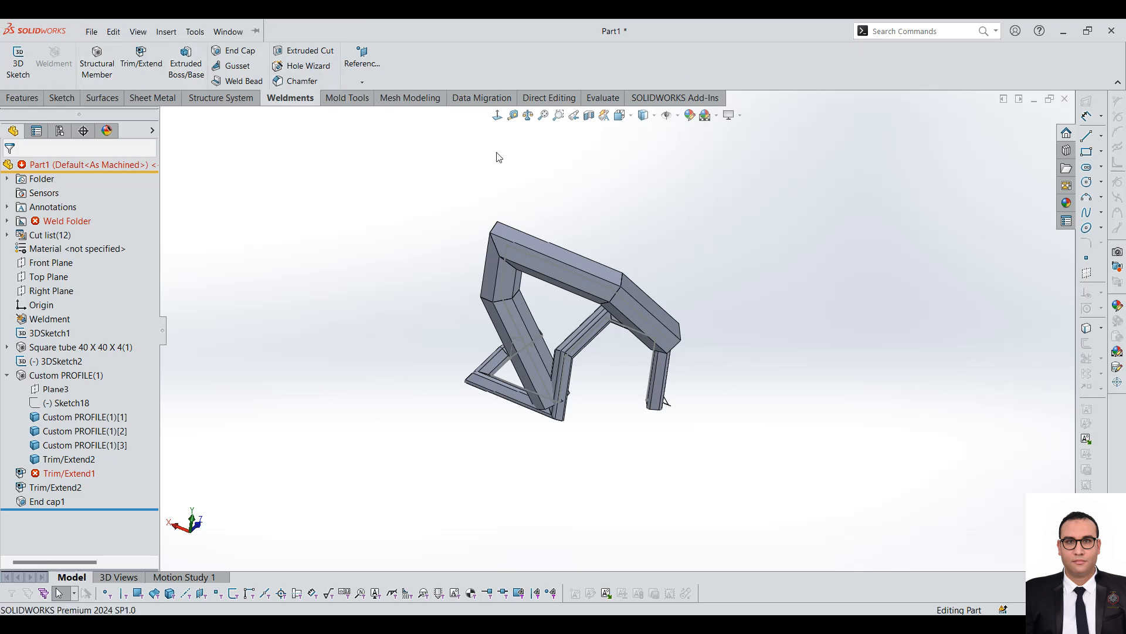
pyautogui.click(195, 31)
pyautogui.press('Escape')
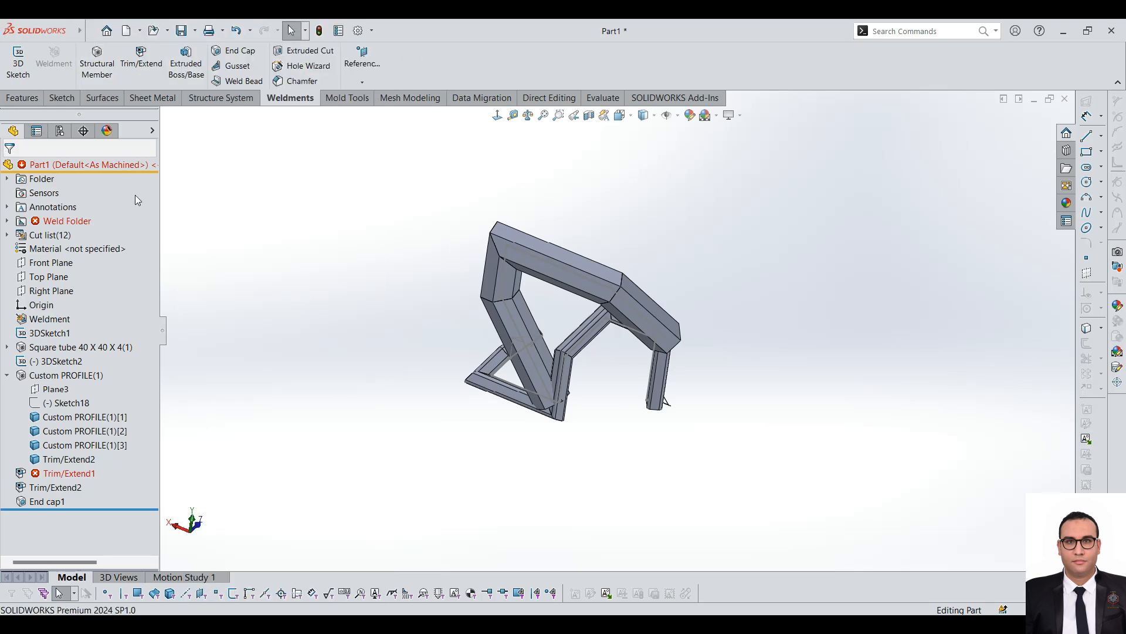
pyautogui.click(351, 98)
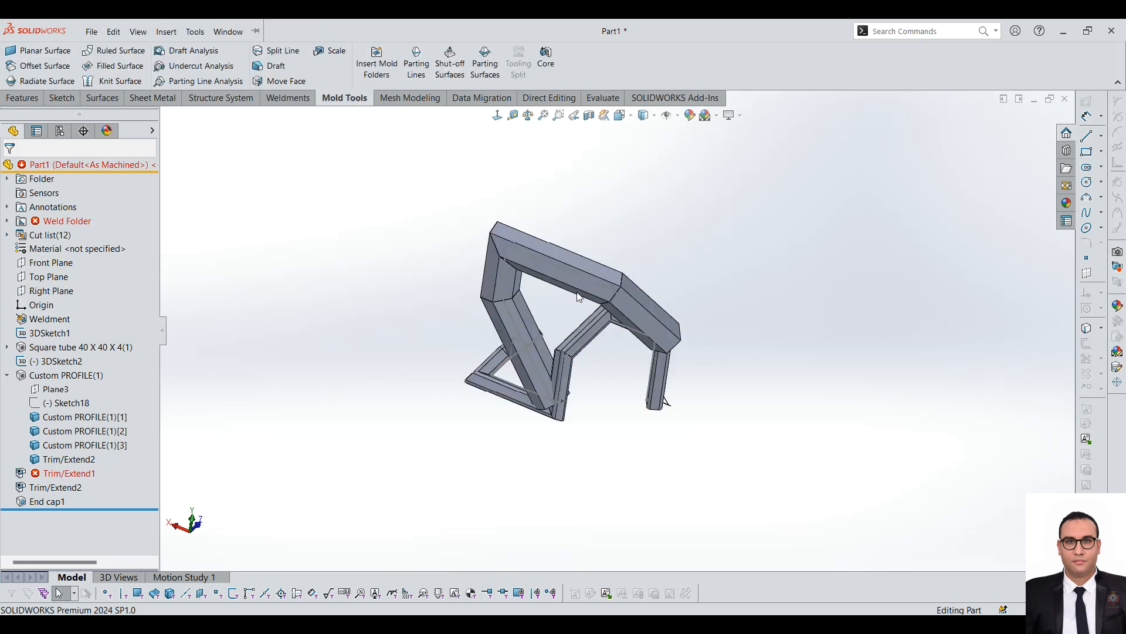
pyautogui.scroll(-2, 709, 185)
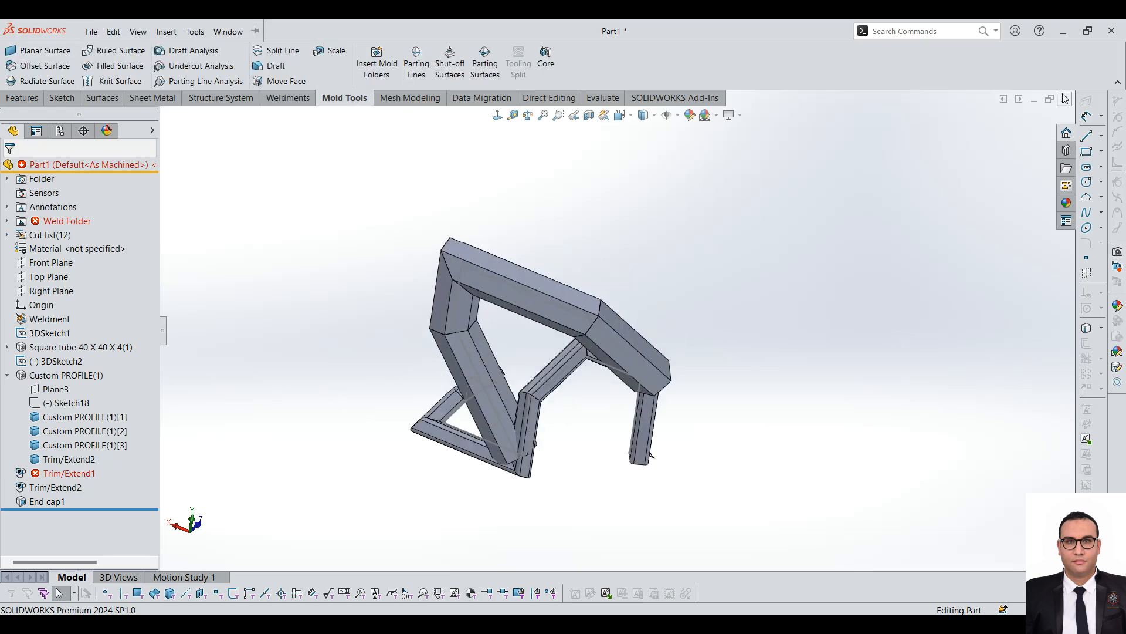